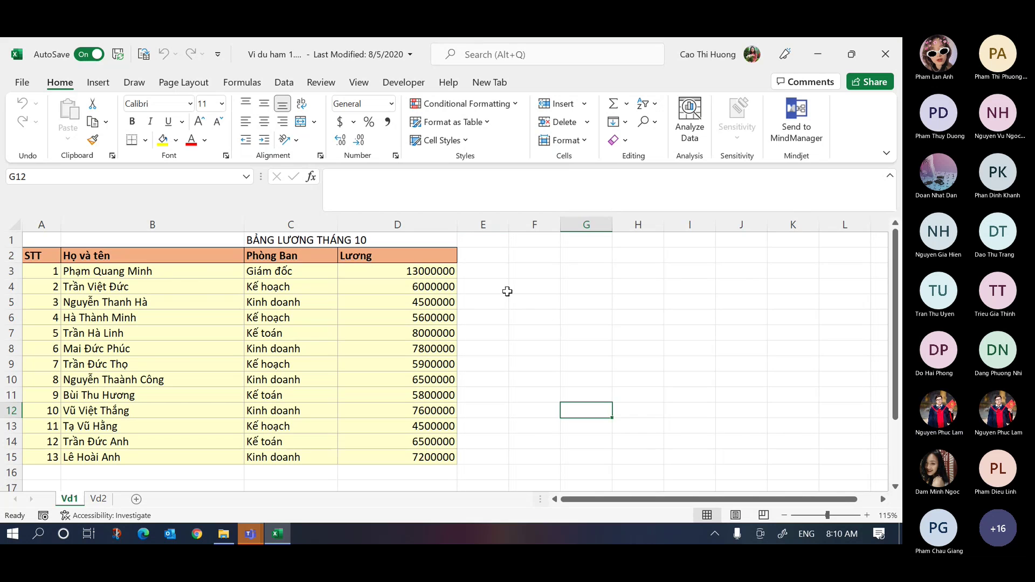
- Enter the labels MIN, MAX and SUM in cells F2 to F4, beside the salary table
{"action": "left_click", "coordinate": [497, 273]}
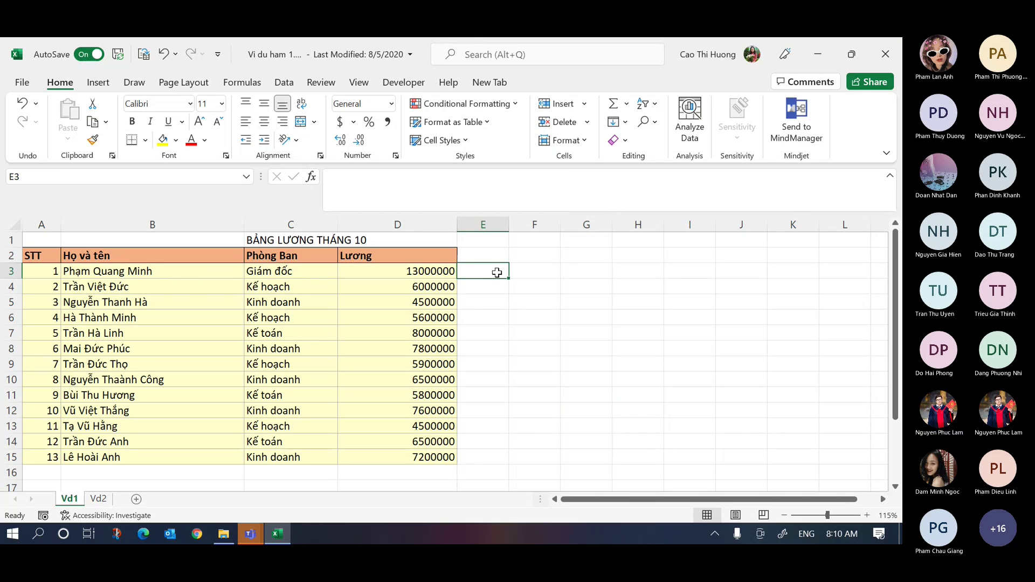
{"action": "key", "text": "Up"}
{"action": "key", "text": "Right"}
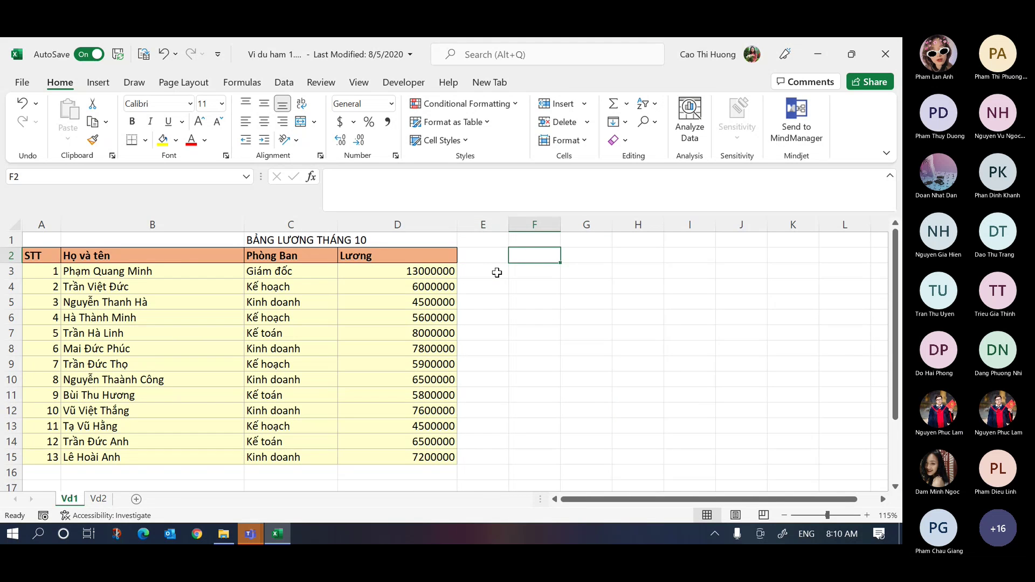
{"action": "type", "text": "MIN"}
{"action": "key", "text": "Return"}
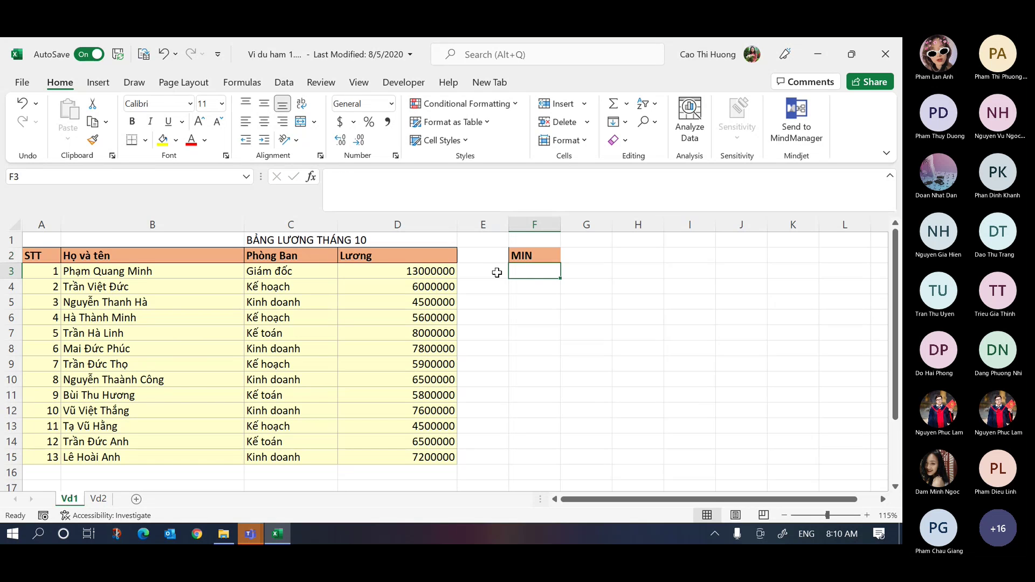
{"action": "type", "text": "MAXX"}
{"action": "key", "text": "Return"}
{"action": "type", "text": "SUM"}
{"action": "key", "text": "Return"}
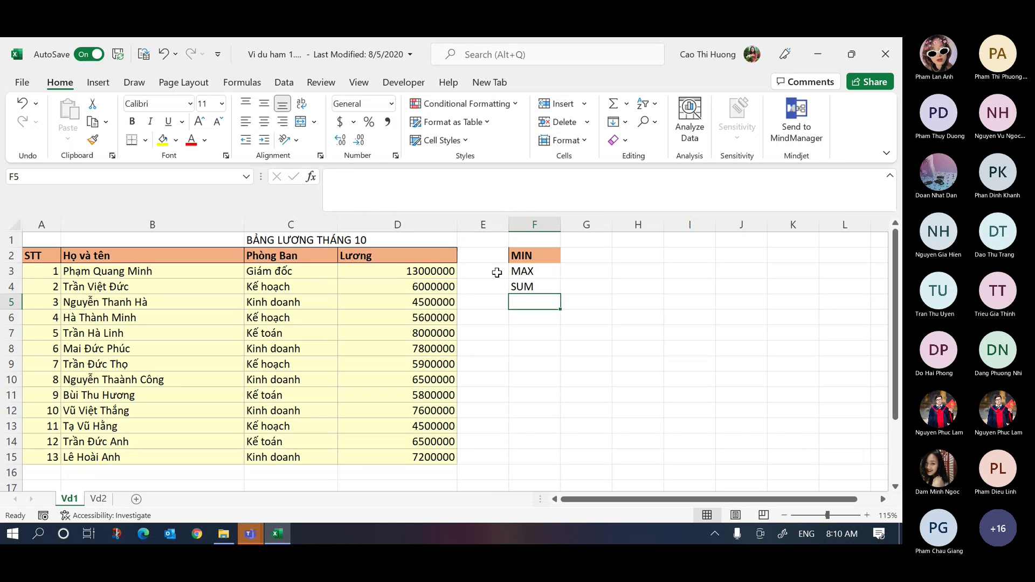
- Add the labels SUMIF, AVERAGE and AVERAGEIF in cells F5 to F7
{"action": "type", "text": "SUMIF"}
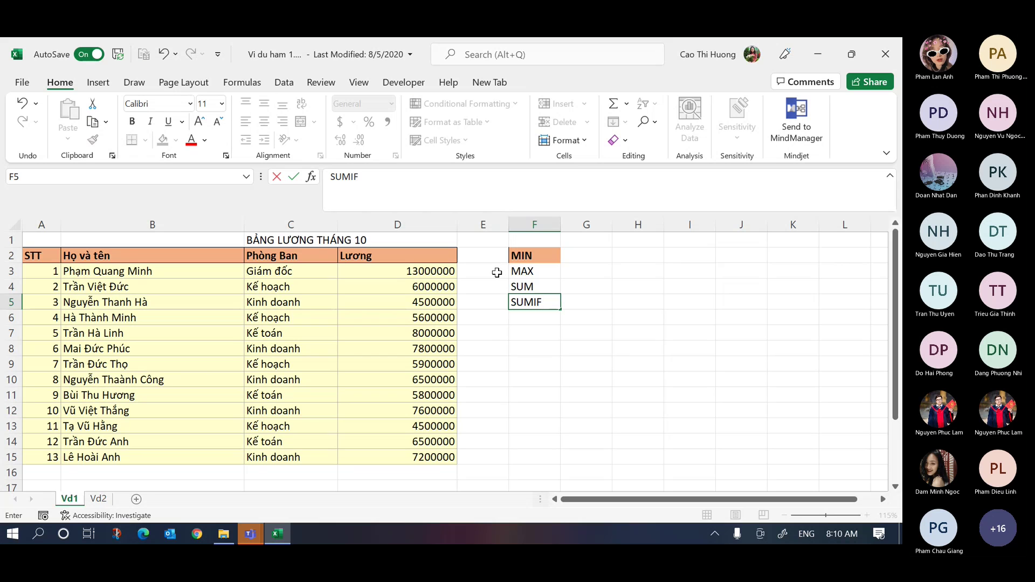
{"action": "key", "text": "Return"}
{"action": "type", "text": "AV"}
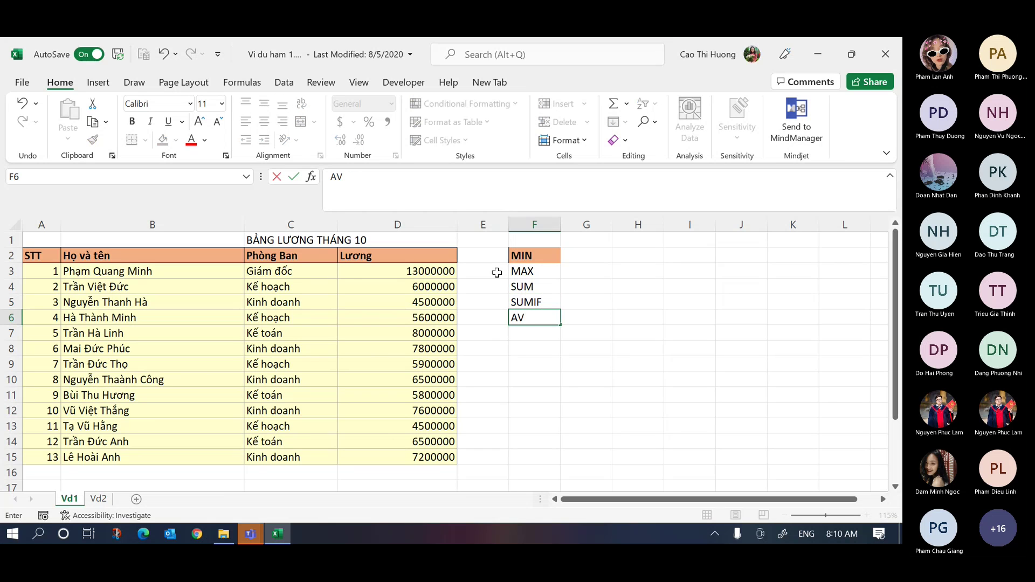
{"action": "type", "text": "ERAGE"}
{"action": "key", "text": "Return"}
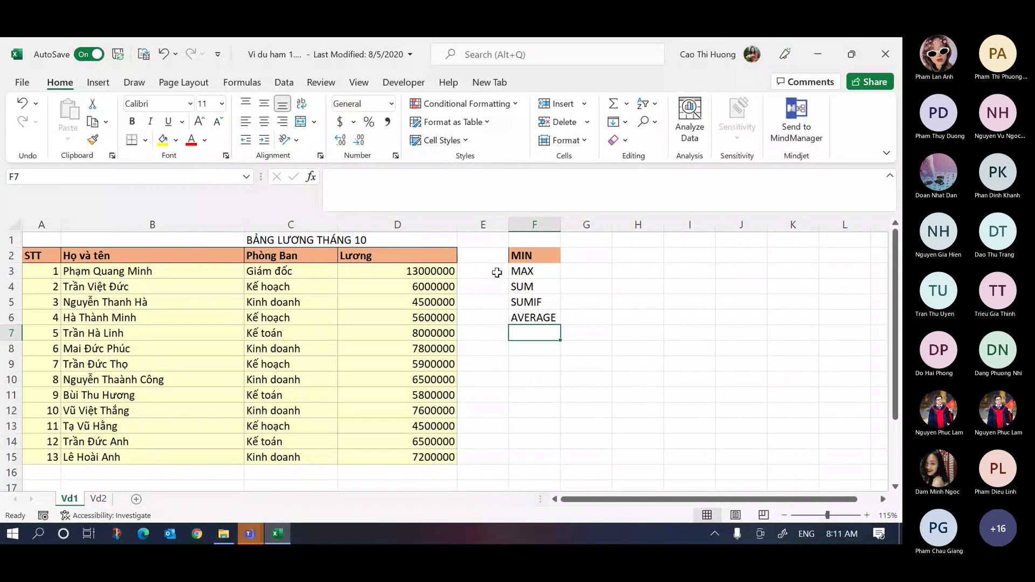
{"action": "type", "text": "AV"}
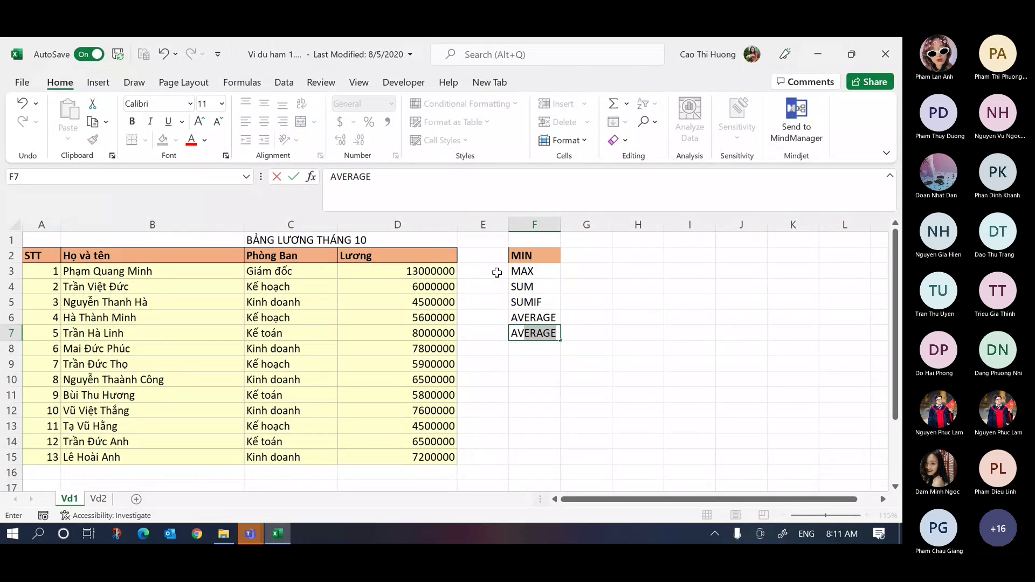
{"action": "type", "text": "ERAGEIF"}
{"action": "key", "text": "Return"}
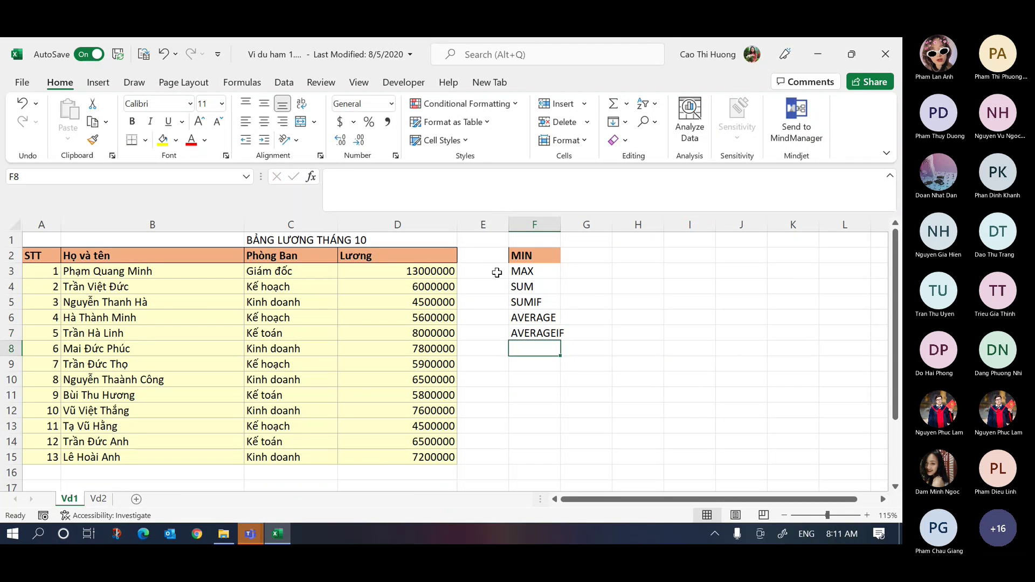
- Widen column F to fit its labels and enter COUNT in cell F8
{"action": "left_click_drag", "start_coordinate": [562, 222], "coordinate": [575, 223]}
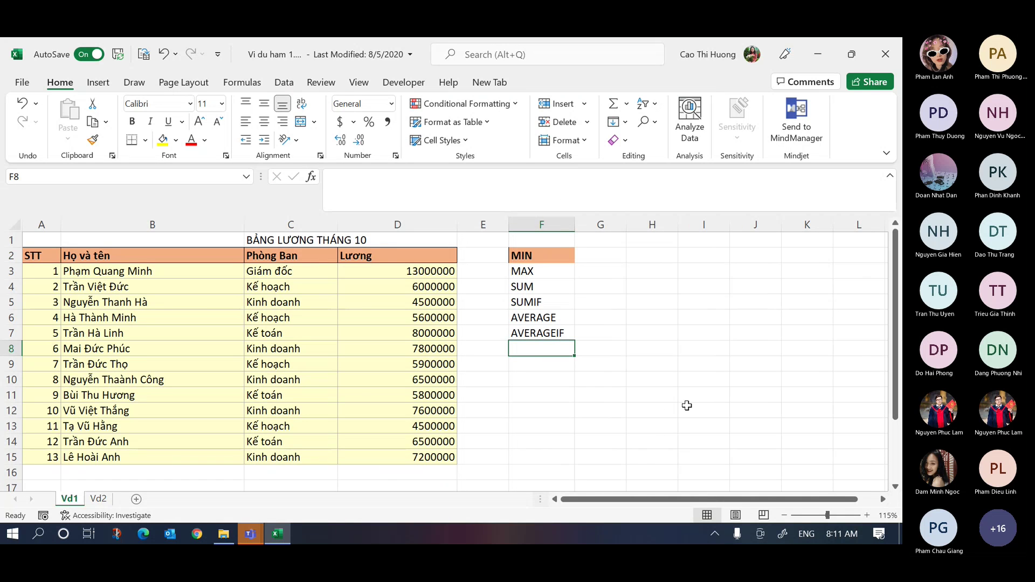
{"action": "type", "text": "COUNT"}
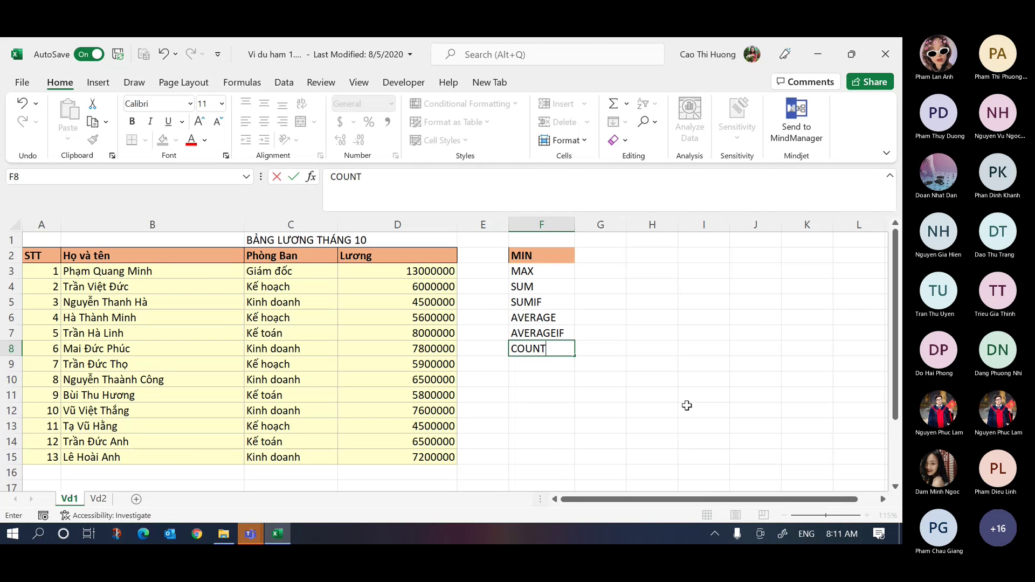
{"action": "key", "text": "ctrl+Return"}
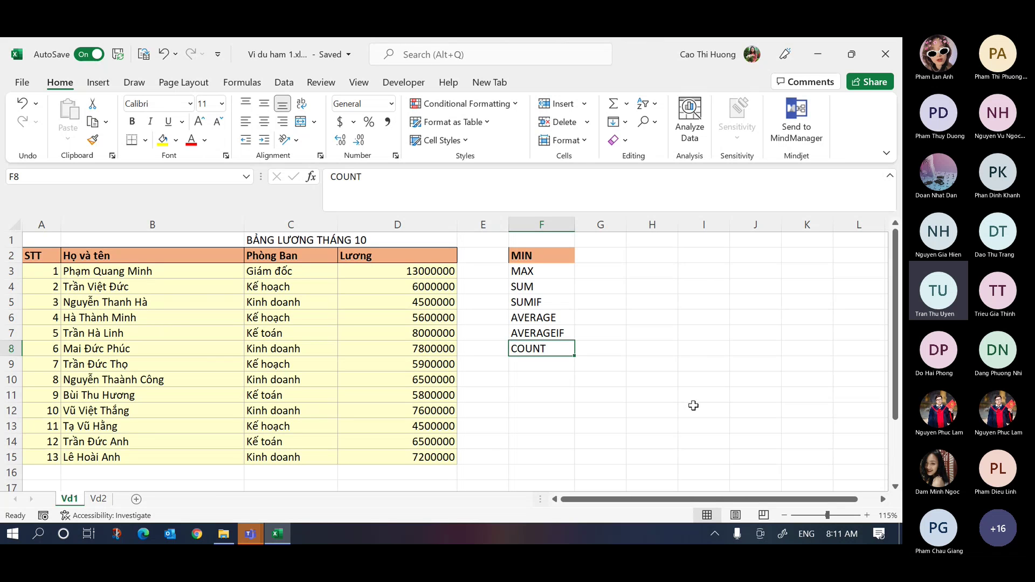
- Calculate the lowest salary in cell G2 with the formula =MIN(D3:D15)
{"action": "left_click_drag", "start_coordinate": [553, 258], "coordinate": [545, 334]}
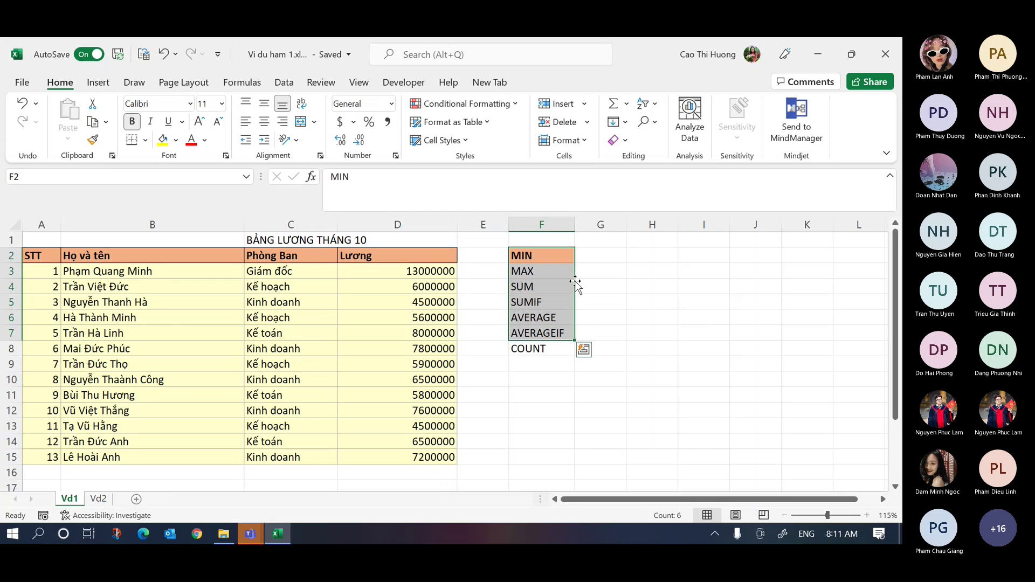
{"action": "left_click", "coordinate": [600, 256]}
{"action": "type", "text": "=mi"}
{"action": "key", "text": "Down"}
{"action": "key", "text": "Tab"}
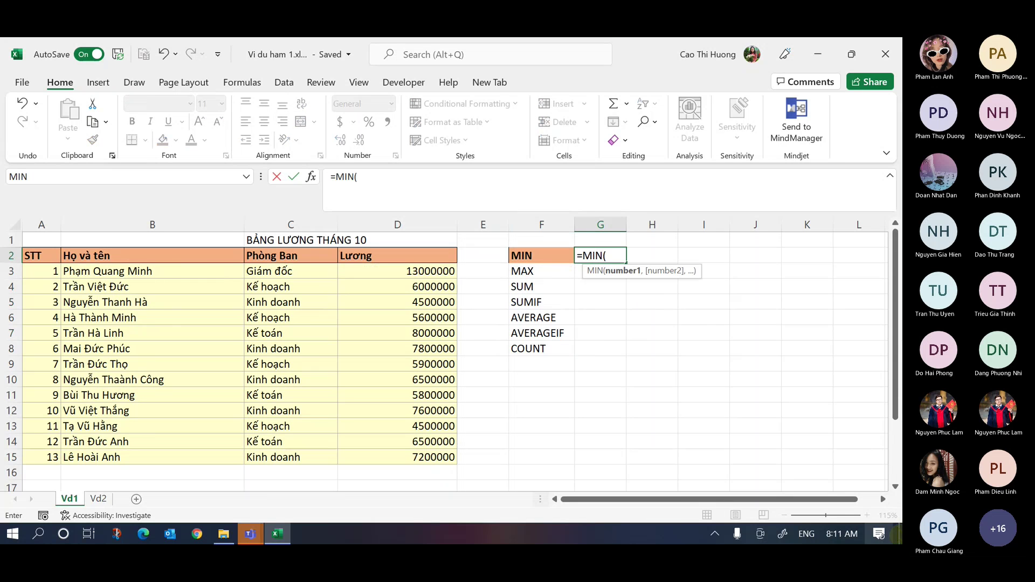
{"action": "left_click_drag", "start_coordinate": [412, 271], "coordinate": [409, 457]}
{"action": "type", "text": ")"}
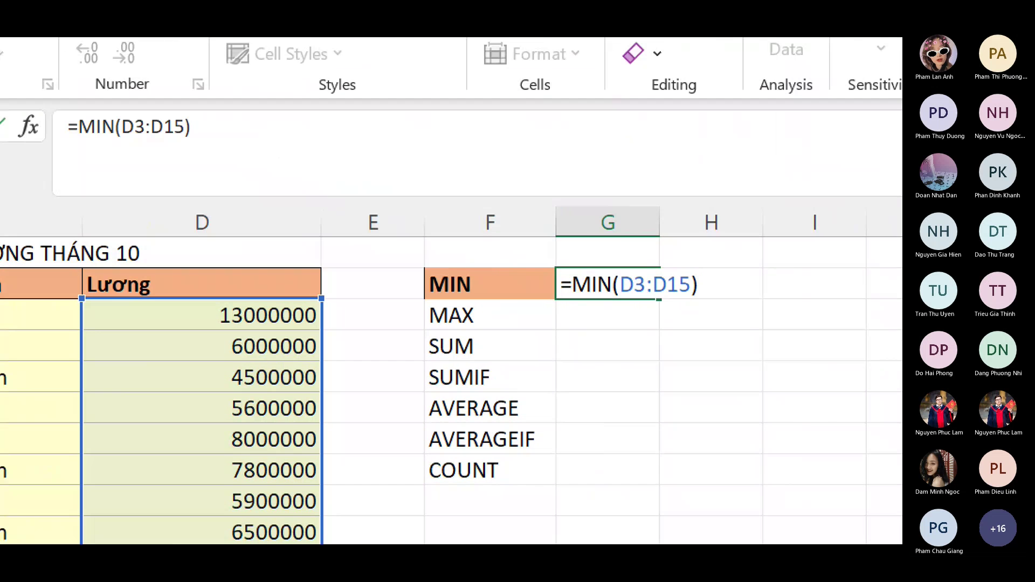
{"action": "mouse_move", "coordinate": [624, 298]}
{"action": "left_mouse_down"}
{"action": "mouse_move", "coordinate": [691, 298]}
{"action": "mouse_move", "coordinate": [598, 304]}
{"action": "left_mouse_up"}
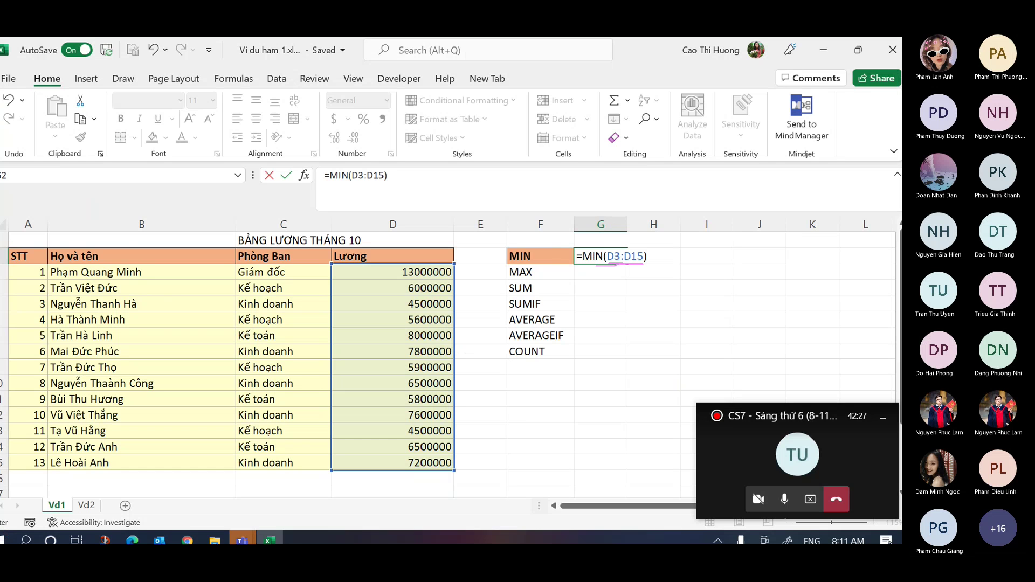
{"action": "key", "text": "Return"}
- Calculate the highest salary in cell G3 with the formula =MAX(D3:D15)
{"action": "type", "text": "=m"}
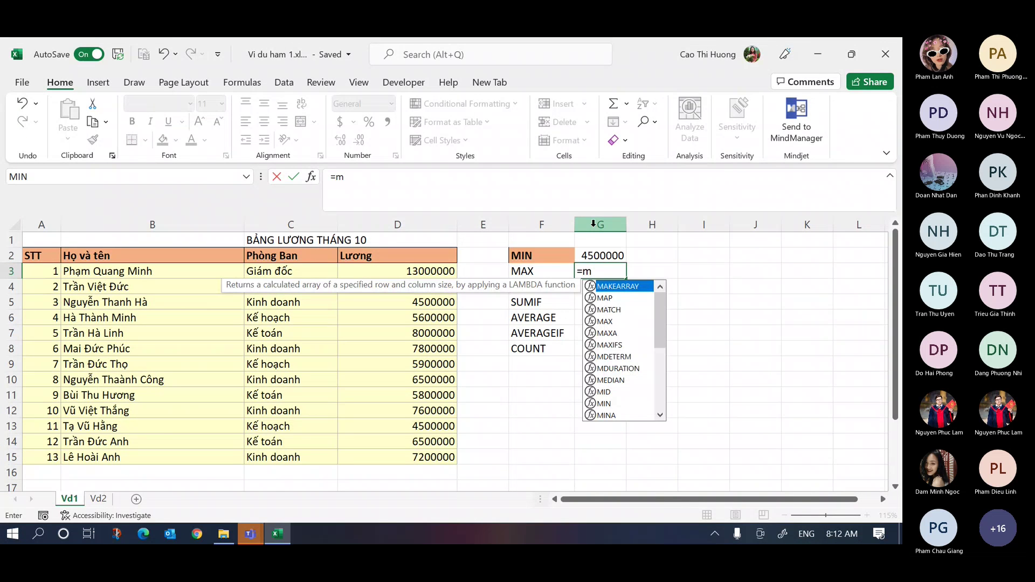
{"action": "type", "text": "ax("}
{"action": "left_click_drag", "start_coordinate": [434, 273], "coordinate": [418, 461]}
{"action": "type", "text": ")"}
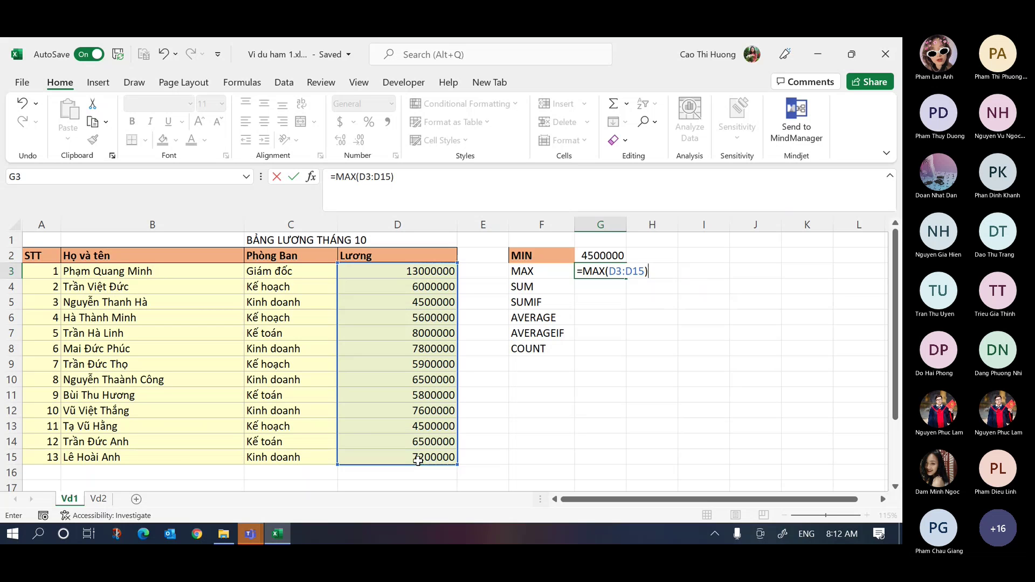
{"action": "key", "text": "ctrl+Return"}
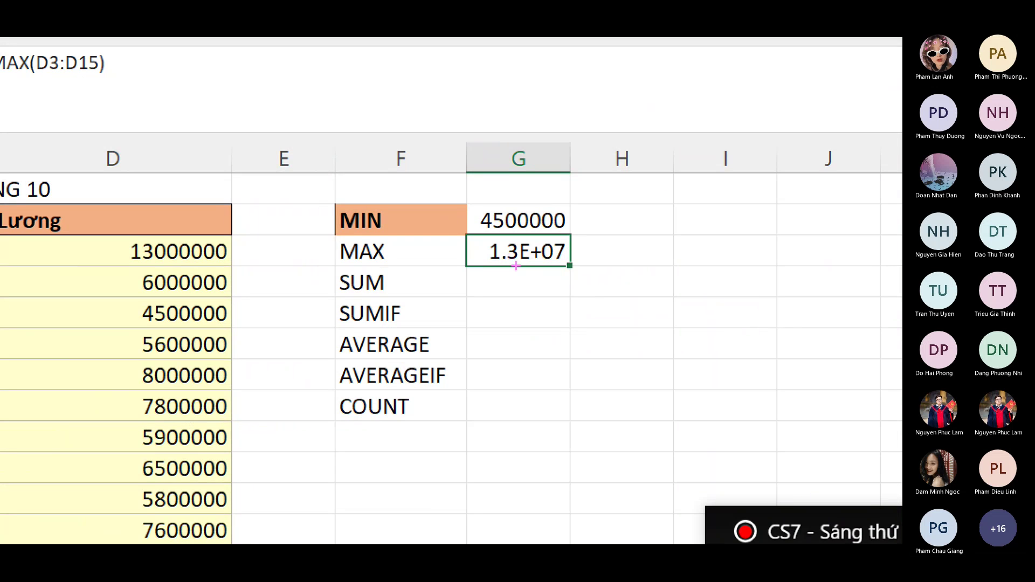
{"action": "left_click_drag", "start_coordinate": [599, 278], "coordinate": [623, 277]}
{"action": "mouse_move", "coordinate": [548, 267]}
{"action": "left_mouse_down"}
{"action": "mouse_move", "coordinate": [519, 269]}
{"action": "mouse_move", "coordinate": [568, 272]}
{"action": "left_mouse_up"}
{"action": "mouse_move", "coordinate": [571, 269]}
{"action": "left_mouse_down"}
{"action": "mouse_move", "coordinate": [588, 268]}
{"action": "mouse_move", "coordinate": [466, 265]}
{"action": "mouse_move", "coordinate": [591, 266]}
{"action": "left_mouse_up"}
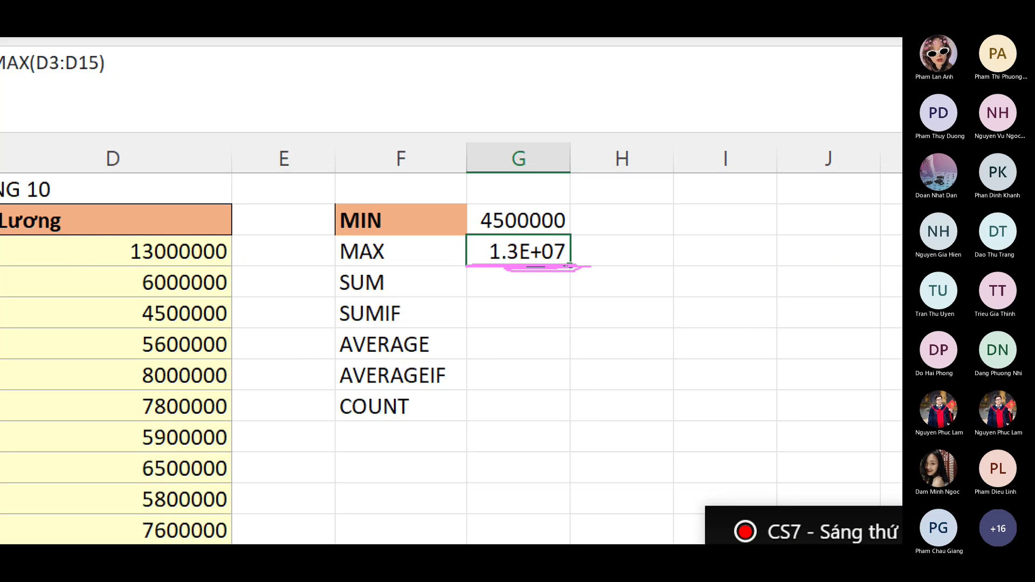
{"action": "left_click_drag", "start_coordinate": [592, 267], "coordinate": [592, 273]}
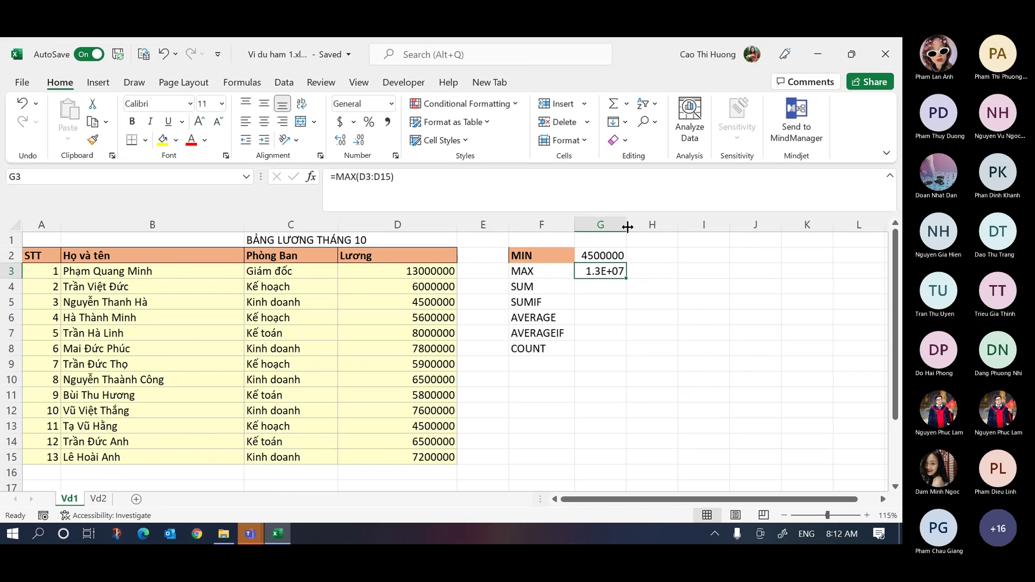
- Widen column G so its numbers show in full, and total the salaries in G4 with =SUM(D3:D15)
{"action": "mouse_move", "coordinate": [627, 226]}
{"action": "left_mouse_down"}
{"action": "mouse_move", "coordinate": [662, 227]}
{"action": "mouse_move", "coordinate": [647, 226]}
{"action": "left_mouse_up"}
{"action": "left_click", "coordinate": [645, 236]}
{"action": "left_click", "coordinate": [636, 285]}
{"action": "type", "text": "=sum"}
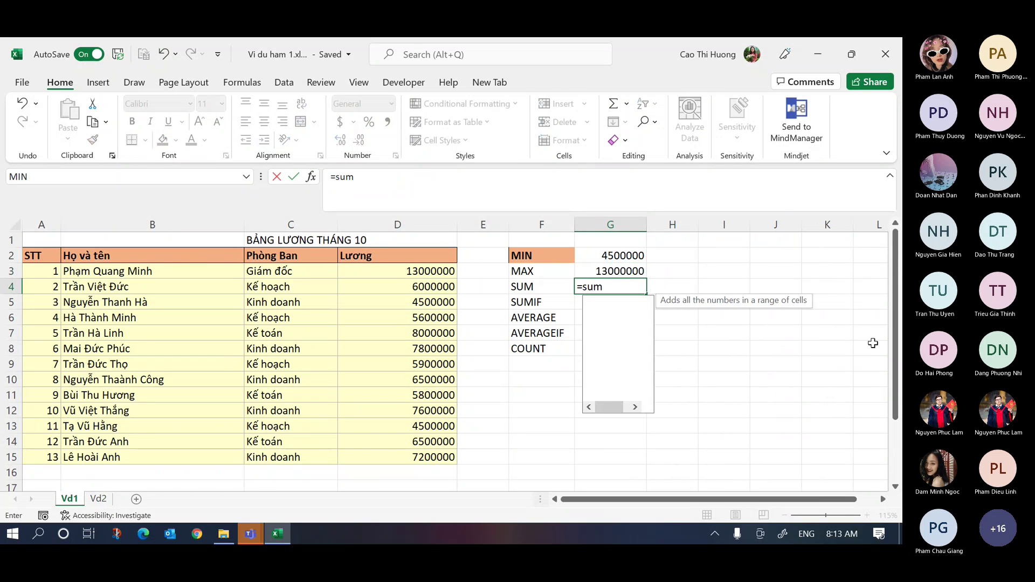
{"action": "key", "text": "Tab"}
{"action": "left_click_drag", "start_coordinate": [379, 271], "coordinate": [388, 454]}
{"action": "type", "text": ")"}
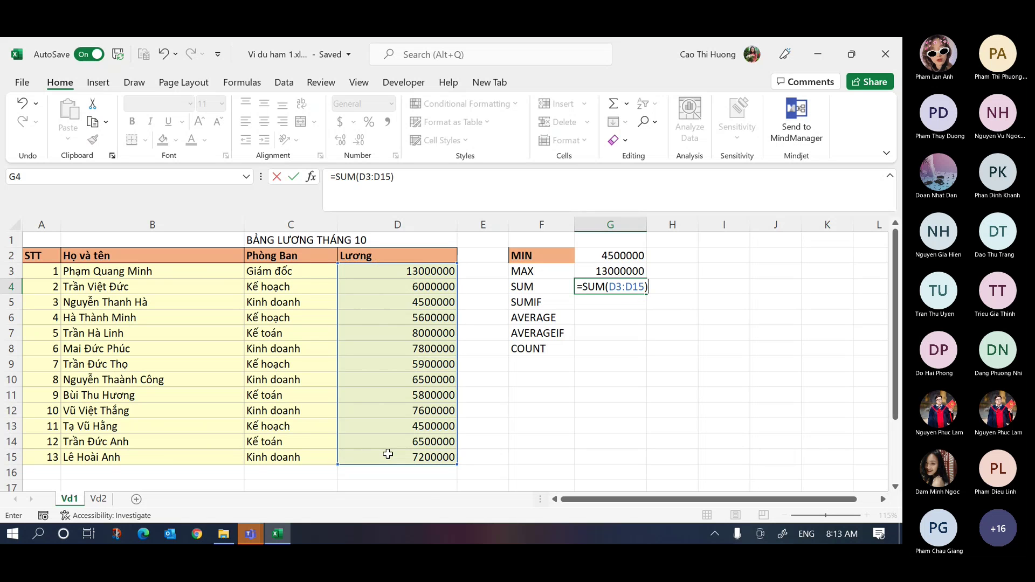
{"action": "key", "text": "Return"}
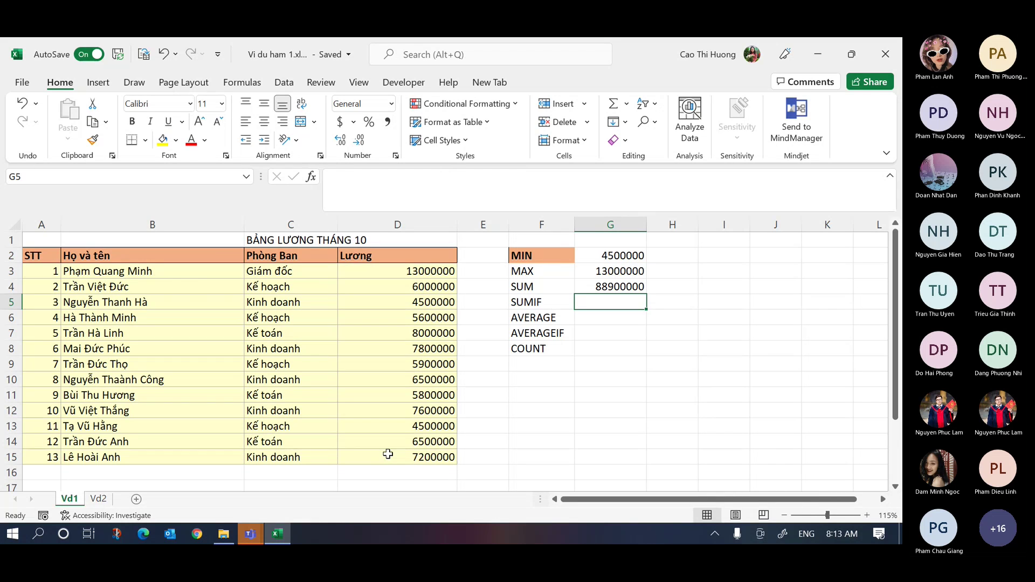
- Begin a SUMIF formula in cell G5, beside the SUMIF label
{"action": "type", "text": "="}
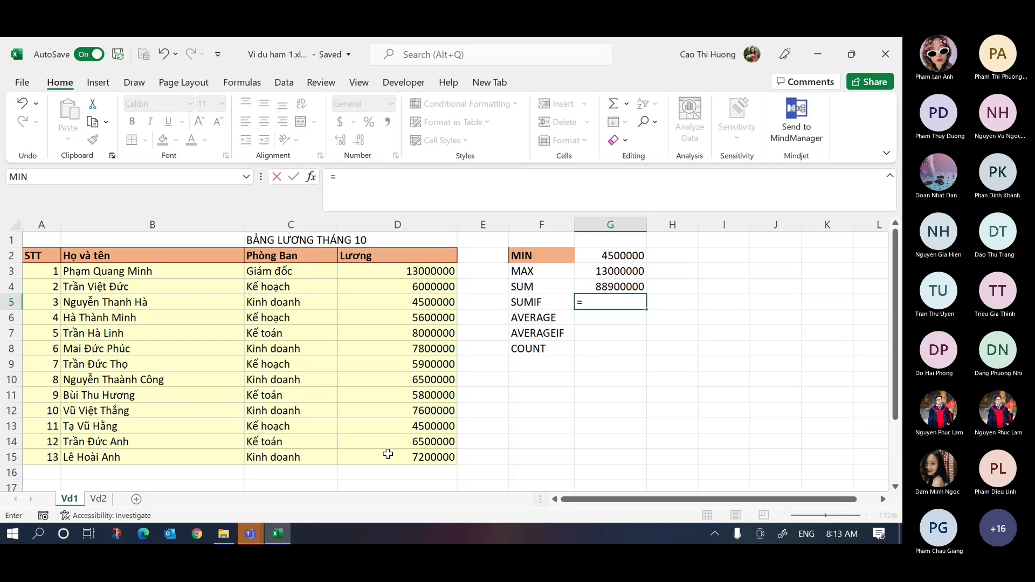
{"action": "type", "text": "sum"}
{"action": "key", "text": "Down"}
{"action": "key", "text": "Tab"}
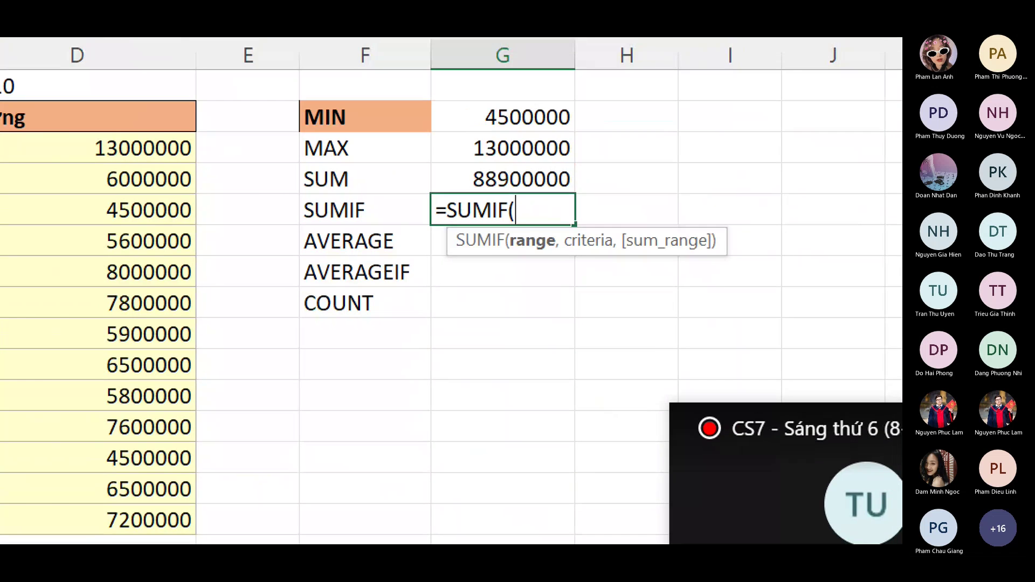
{"action": "mouse_move", "coordinate": [365, 269]}
{"action": "left_mouse_down"}
{"action": "mouse_move", "coordinate": [438, 254]}
{"action": "mouse_move", "coordinate": [368, 282]}
{"action": "left_mouse_up"}
{"action": "mouse_move", "coordinate": [464, 261]}
{"action": "left_mouse_down"}
{"action": "mouse_move", "coordinate": [556, 272]}
{"action": "mouse_move", "coordinate": [477, 275]}
{"action": "left_mouse_up"}
{"action": "mouse_move", "coordinate": [581, 264]}
{"action": "left_mouse_down"}
{"action": "mouse_move", "coordinate": [765, 265]}
{"action": "mouse_move", "coordinate": [599, 273]}
{"action": "mouse_move", "coordinate": [767, 264]}
{"action": "left_mouse_up"}
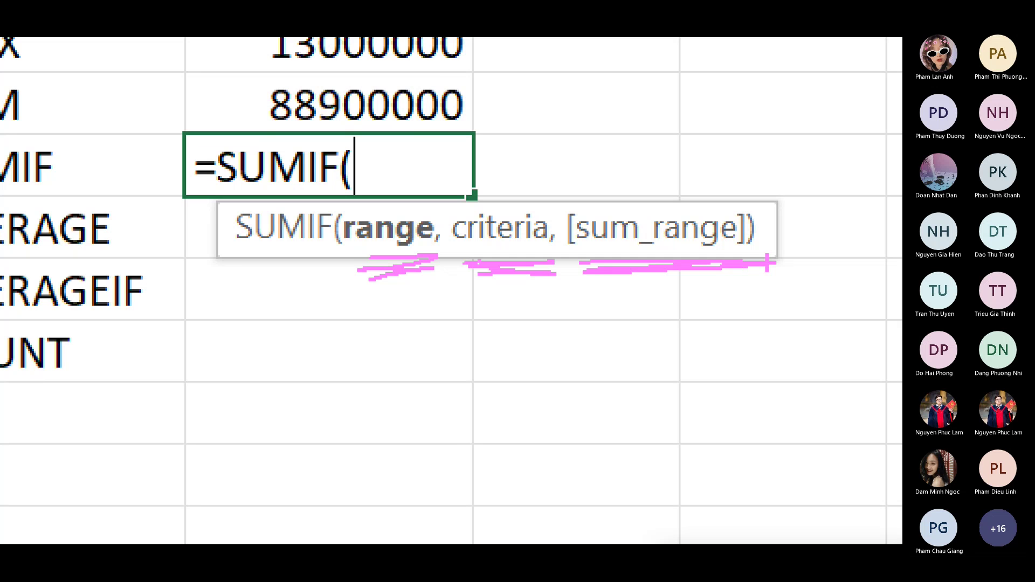
{"action": "key", "text": "Escape"}
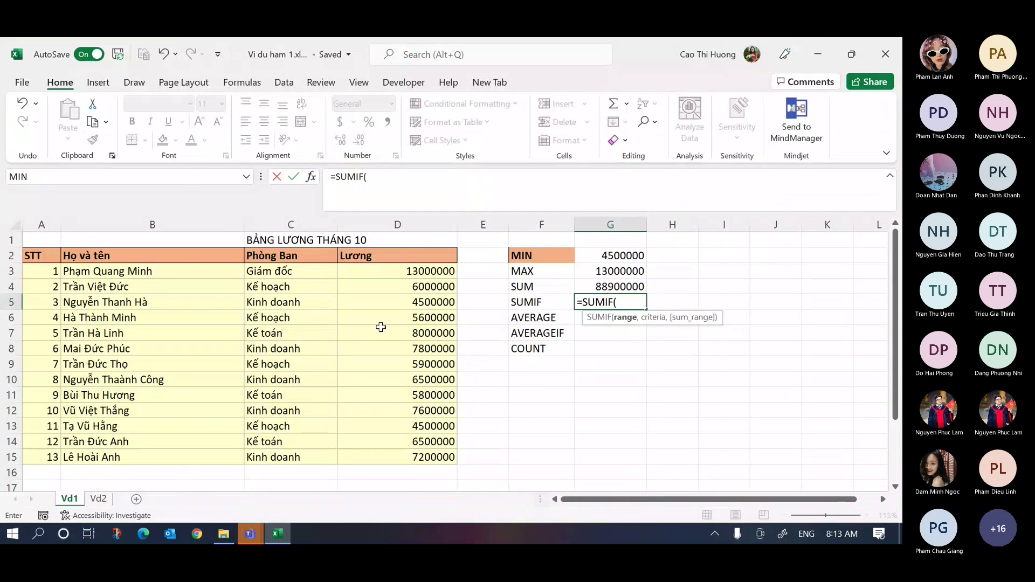
- Complete the SUMIF formula in G5 with range C3:C15, criterion "Kế toán" and sum range D3:D15
{"action": "left_click_drag", "start_coordinate": [289, 273], "coordinate": [290, 303]}
{"action": "left_click_drag", "start_coordinate": [275, 457], "coordinate": [274, 457]}
{"action": "type", "text": ",\"Kế toaán\","}
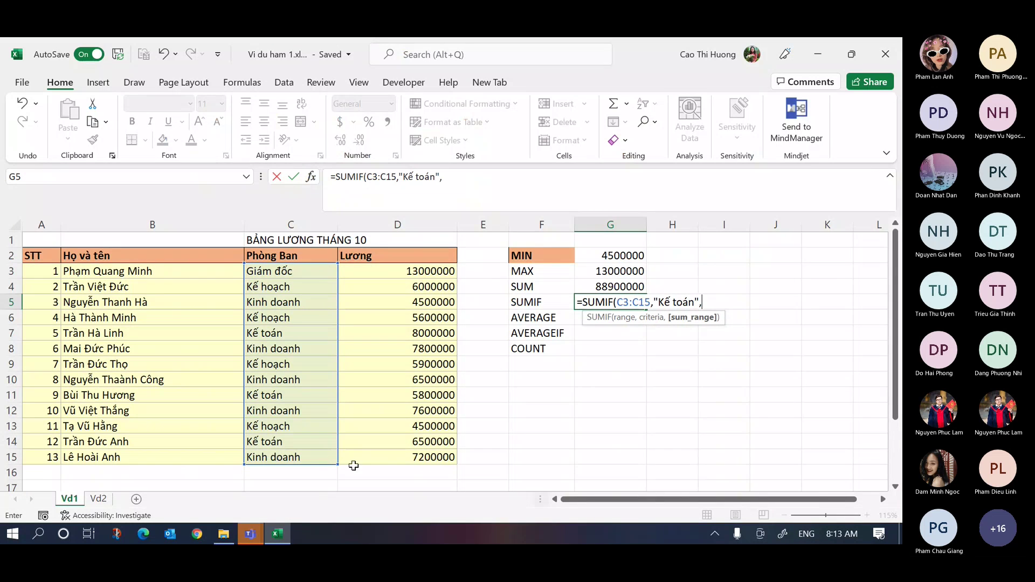
{"action": "left_click", "coordinate": [415, 267]}
{"action": "key", "text": "ctrl+shift+Down"}
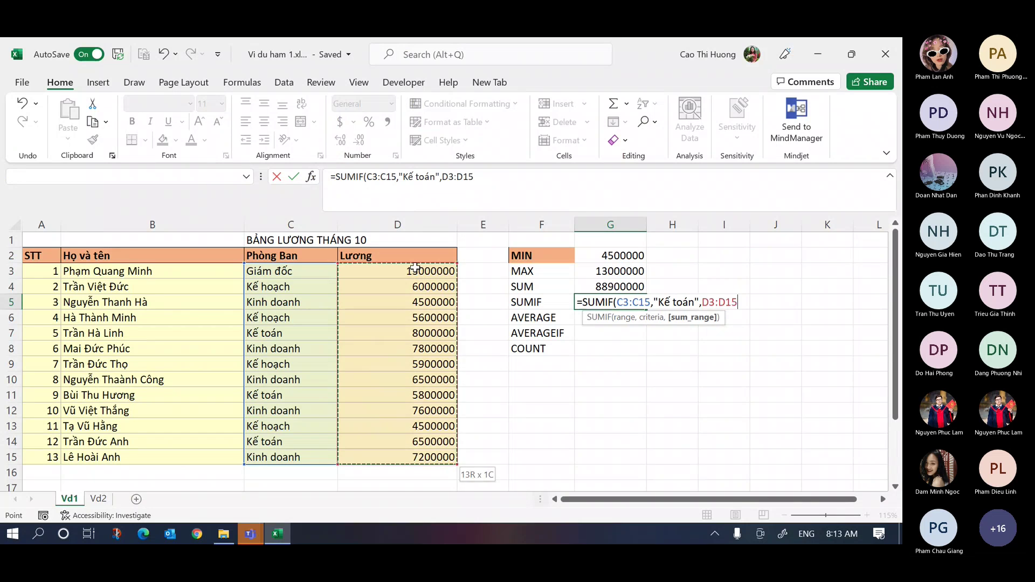
{"action": "type", "text": ")"}
{"action": "key", "text": "Return"}
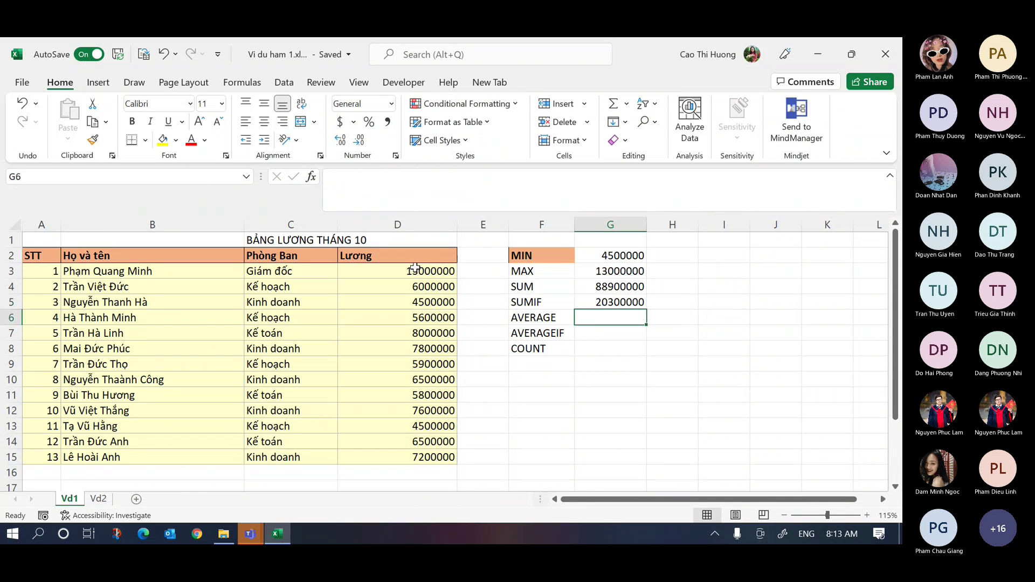
{"action": "key", "text": "Up"}
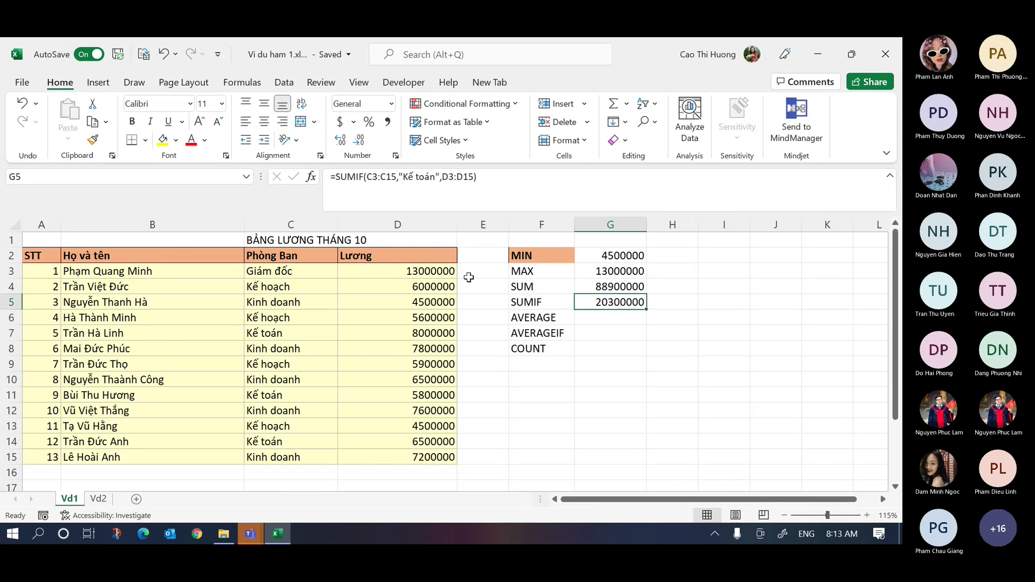
- Calculate the average salary in cell G6 with the formula =AVERAGE(D3:D15)
{"action": "key", "text": "Down"}
{"action": "type", "text": "=a"}
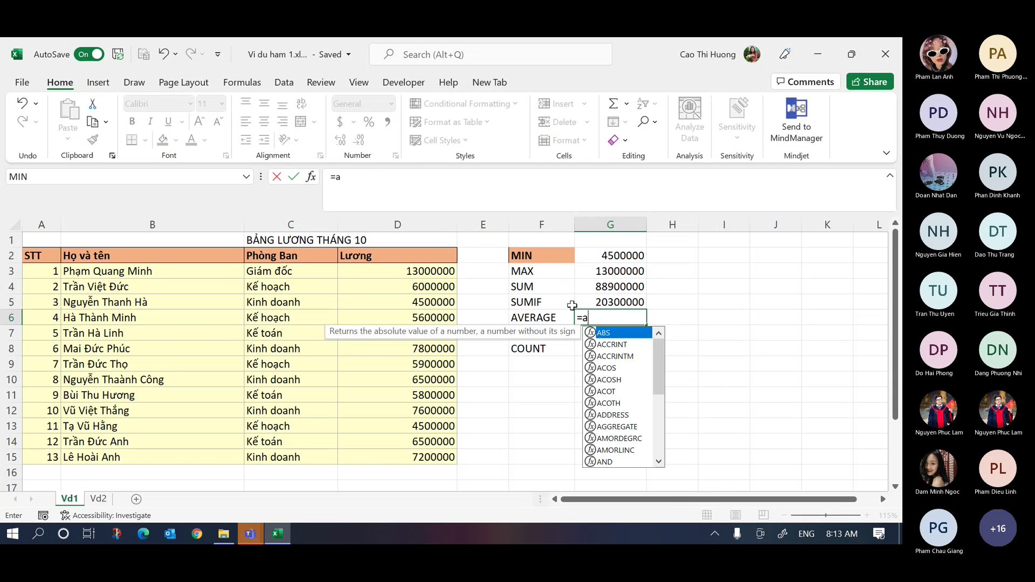
{"action": "type", "text": "v"}
{"action": "key", "text": "Down"}
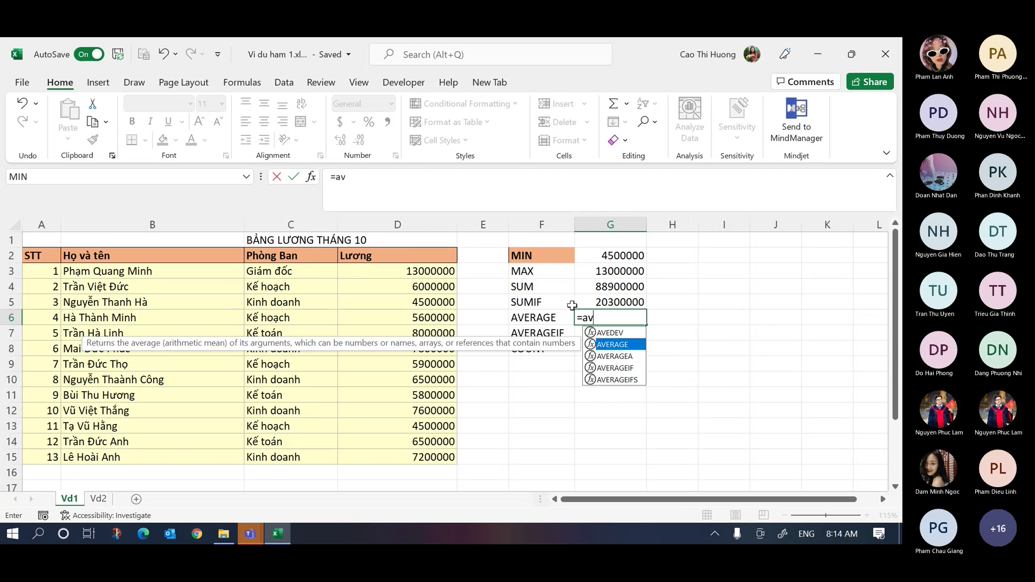
{"action": "key", "text": "Tab"}
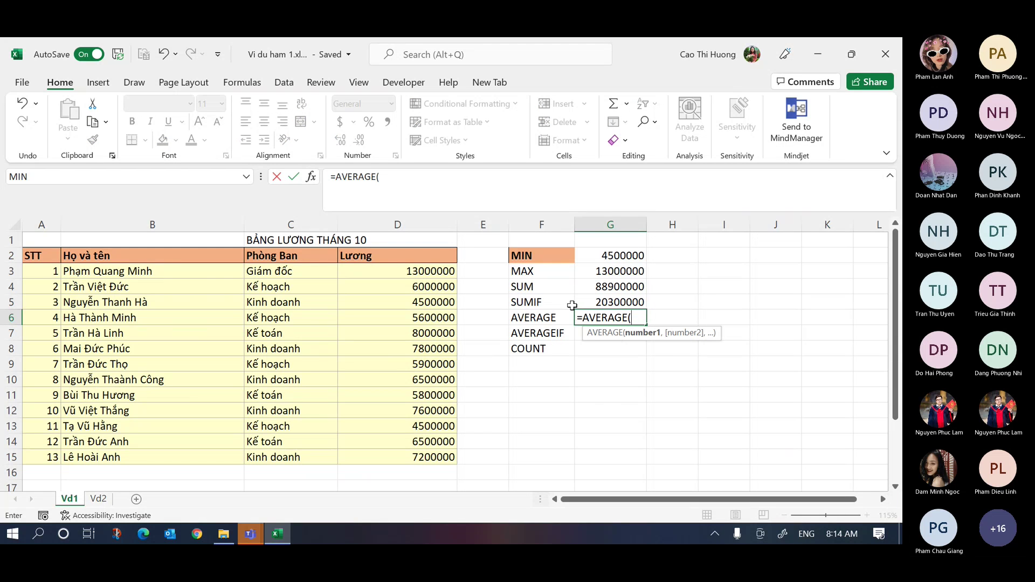
{"action": "left_click", "coordinate": [440, 272]}
{"action": "key", "text": "ctrl+shift+Down"}
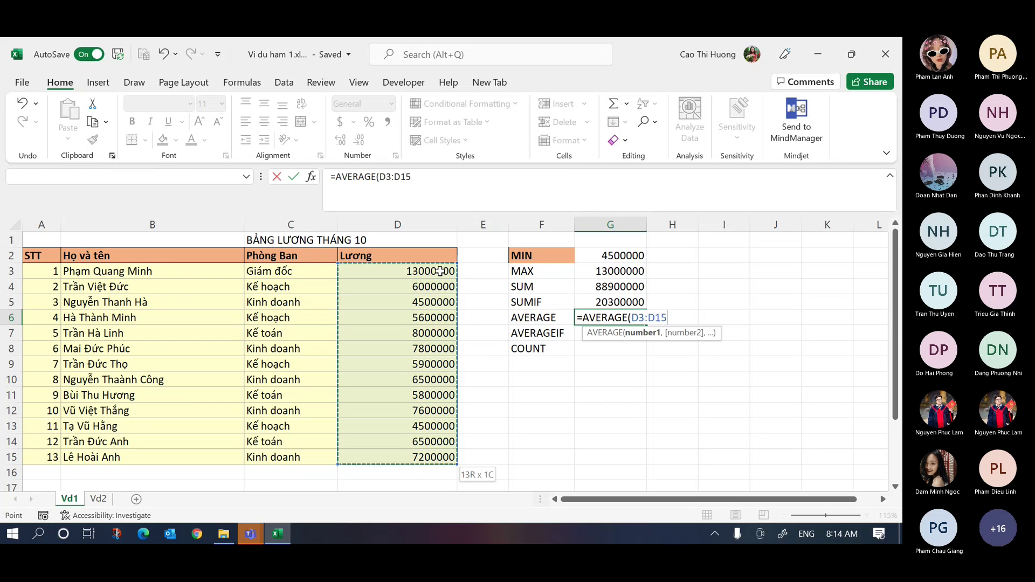
{"action": "type", "text": ")"}
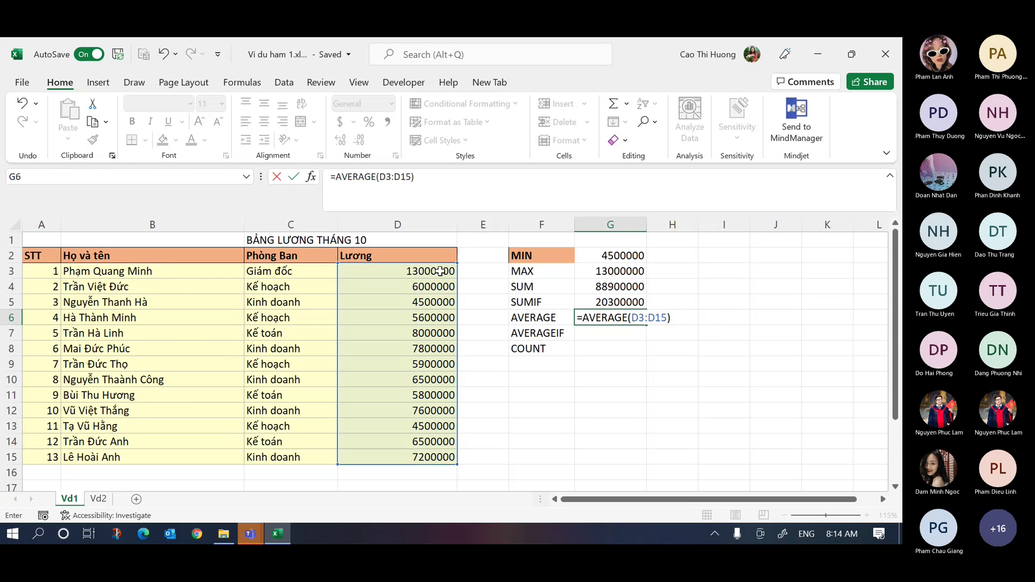
{"action": "key", "text": "Return"}
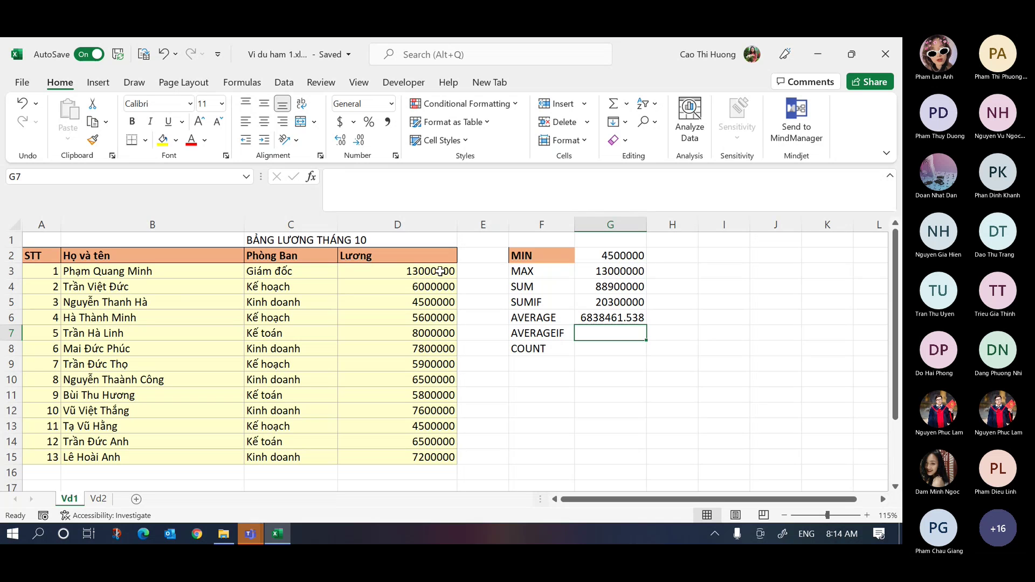
- Begin an AVERAGEIF formula in cell G7 with the department cells C3:C15 as its criteria range
{"action": "type", "text": "=ave"}
{"action": "key", "text": "Down"}
{"action": "key", "text": "Down"}
{"action": "key", "text": "Down"}
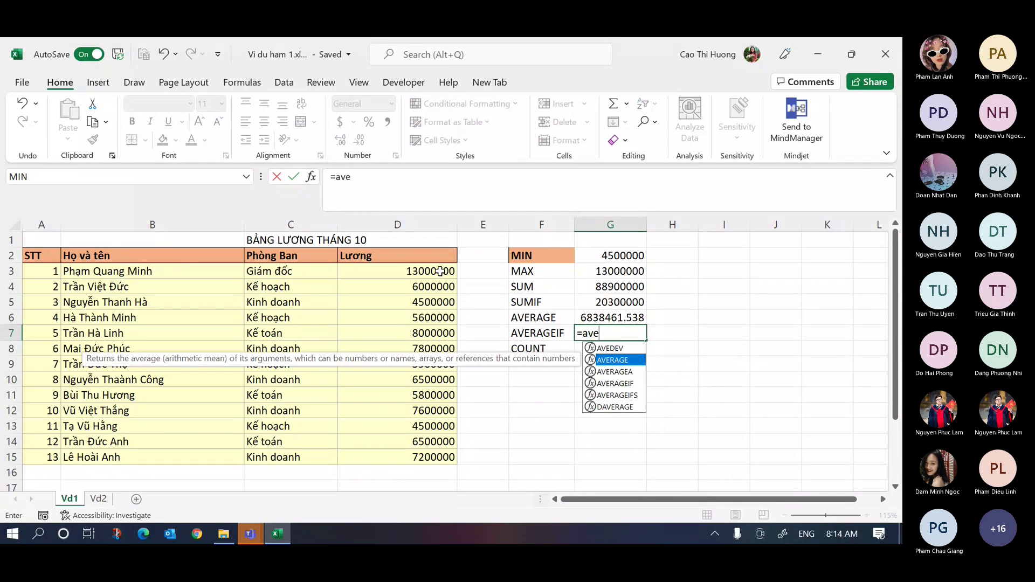
{"action": "key", "text": "Tab"}
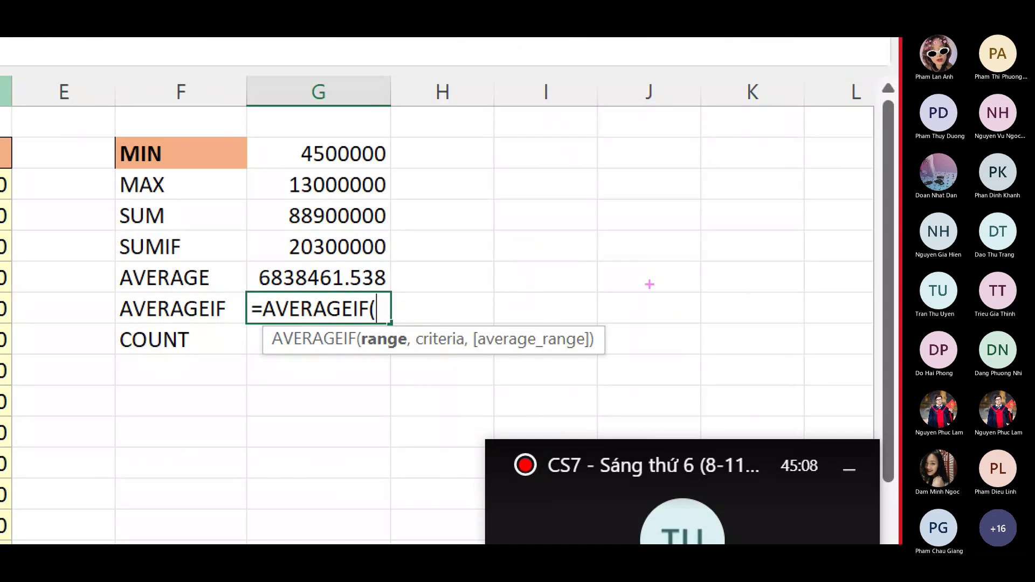
{"action": "mouse_move", "coordinate": [410, 351]}
{"action": "left_mouse_down"}
{"action": "mouse_move", "coordinate": [367, 363]}
{"action": "mouse_move", "coordinate": [603, 357]}
{"action": "left_mouse_up"}
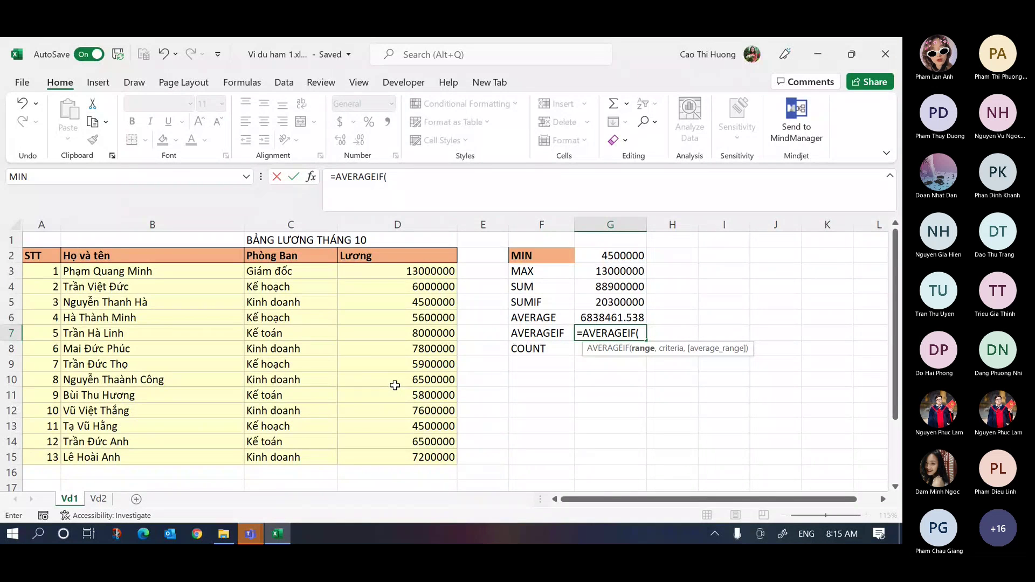
{"action": "left_click", "coordinate": [312, 270]}
{"action": "key", "text": "ctrl+shift+Down"}
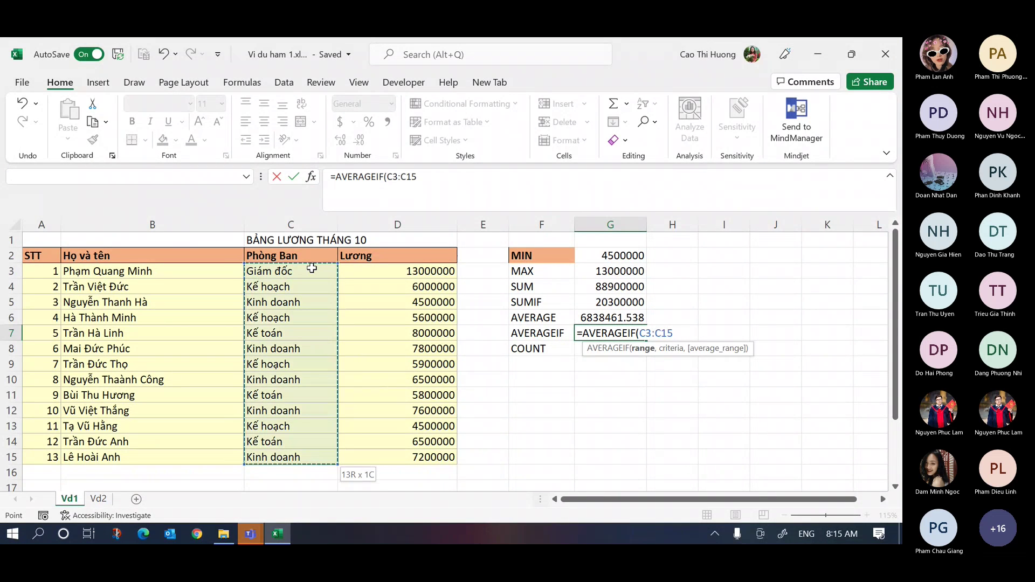
{"action": "type", "text": ","}
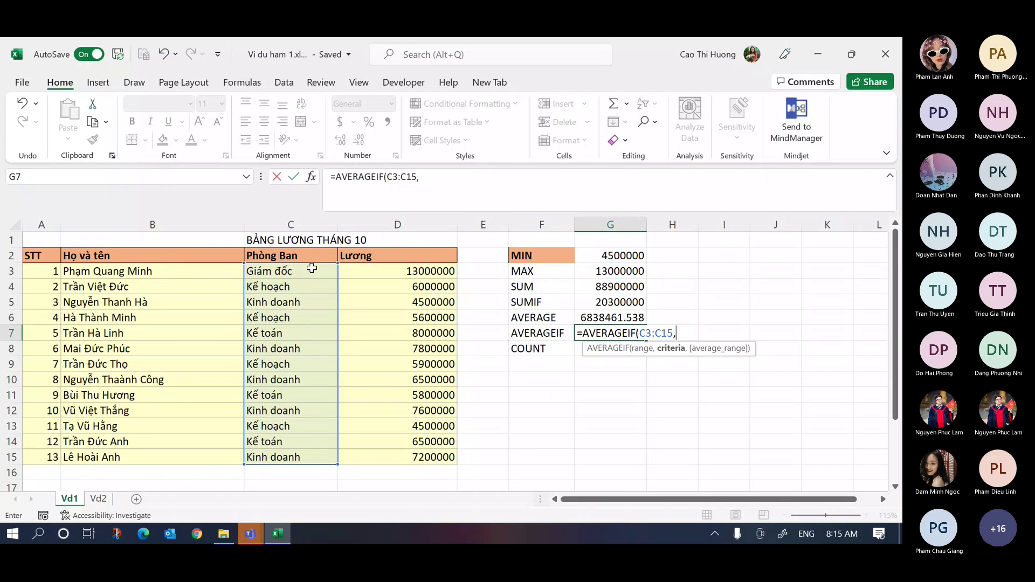
- Complete the AVERAGEIF formula in G7 with criterion "Kế hoạch" and average range D3:D15
{"action": "type", "text": "\"Kế hoach"}
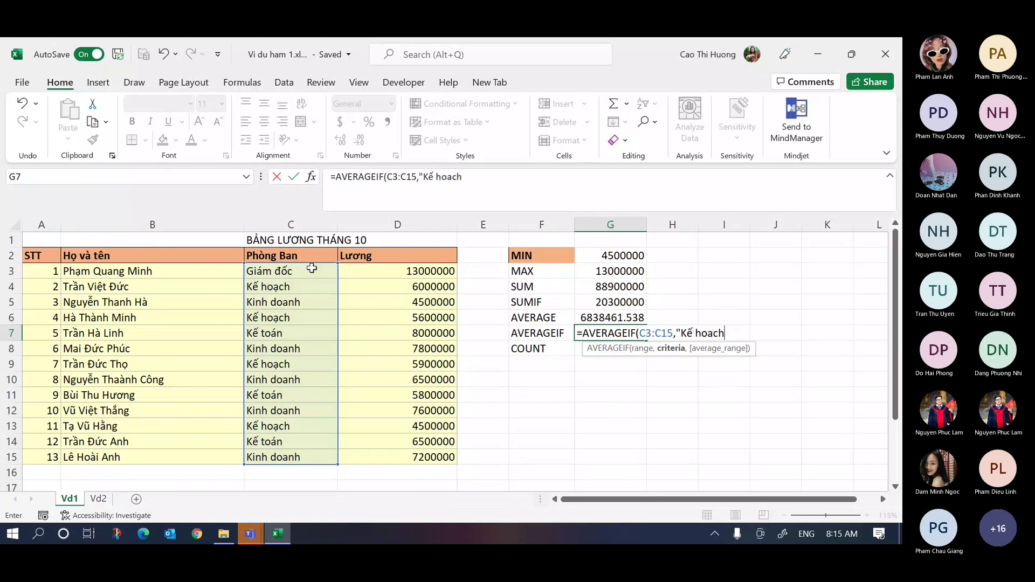
{"action": "type", "text": "j\","}
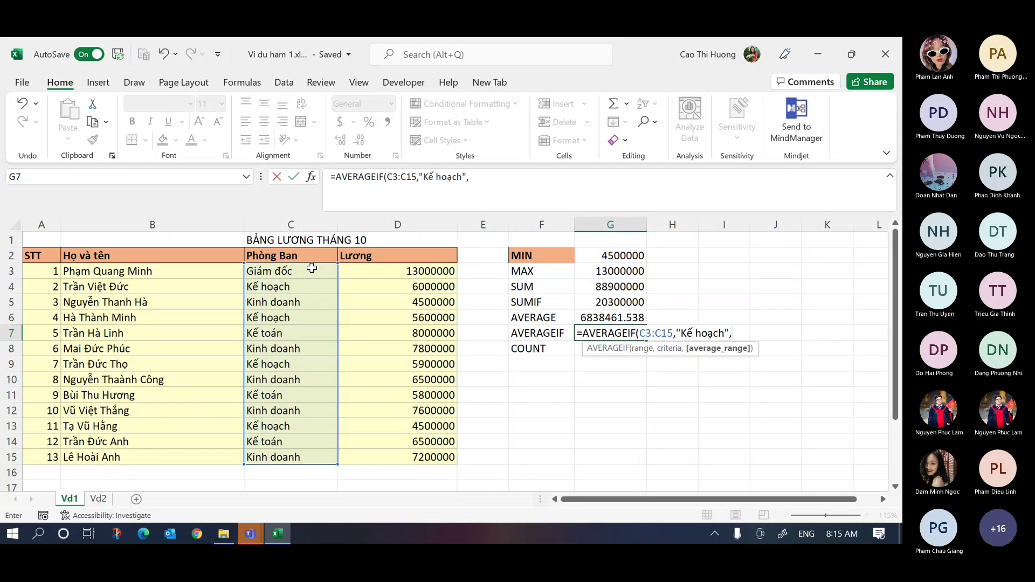
{"action": "left_click", "coordinate": [394, 274]}
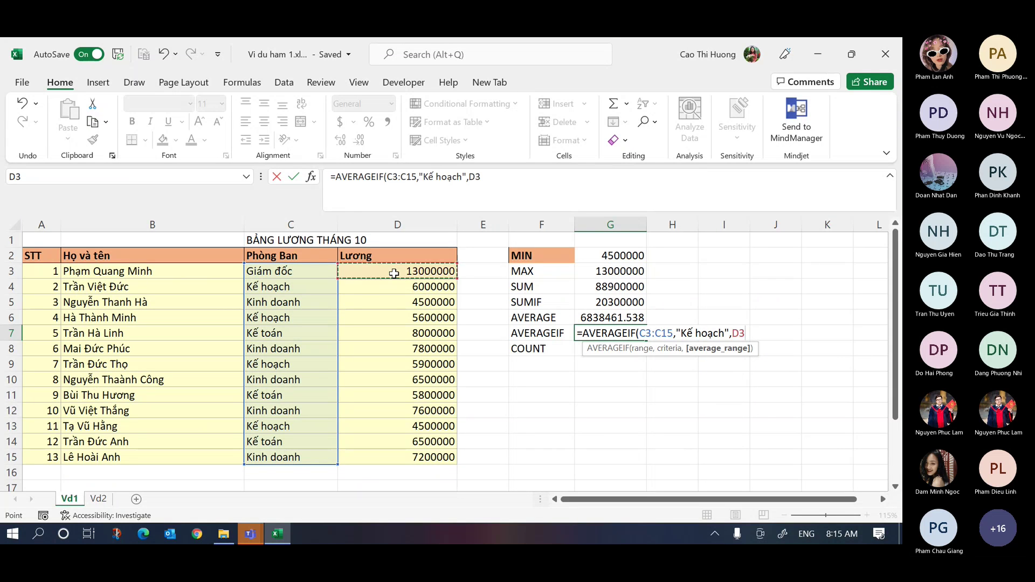
{"action": "key", "text": "ctrl+shift+Down"}
{"action": "type", "text": ")"}
{"action": "key", "text": "Return"}
{"action": "key", "text": "Up"}
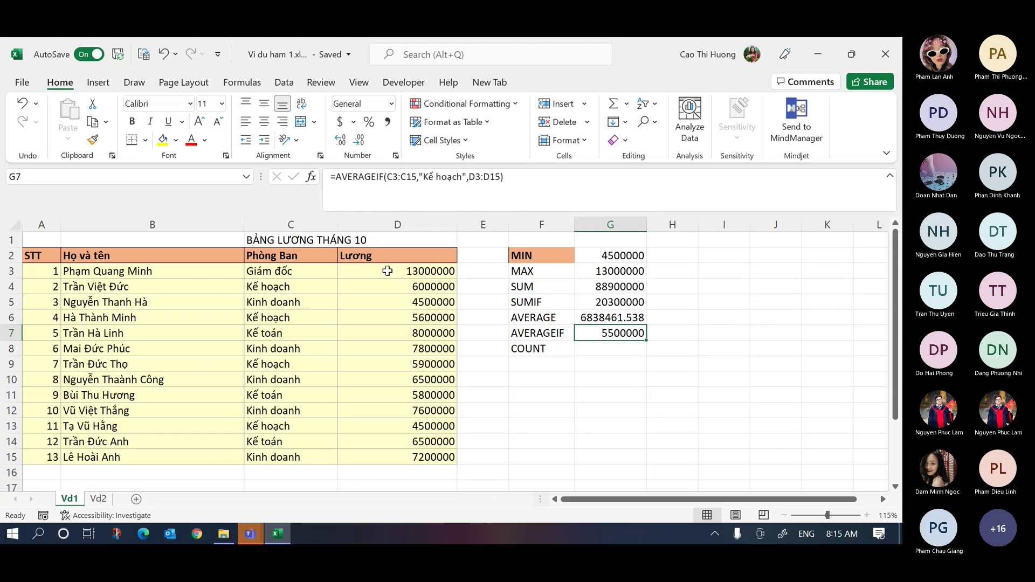
- Reopen the AVERAGEIF formula in G7, remove its average range and reselect the salary cells D3:D15
{"action": "left_click", "coordinate": [551, 183]}
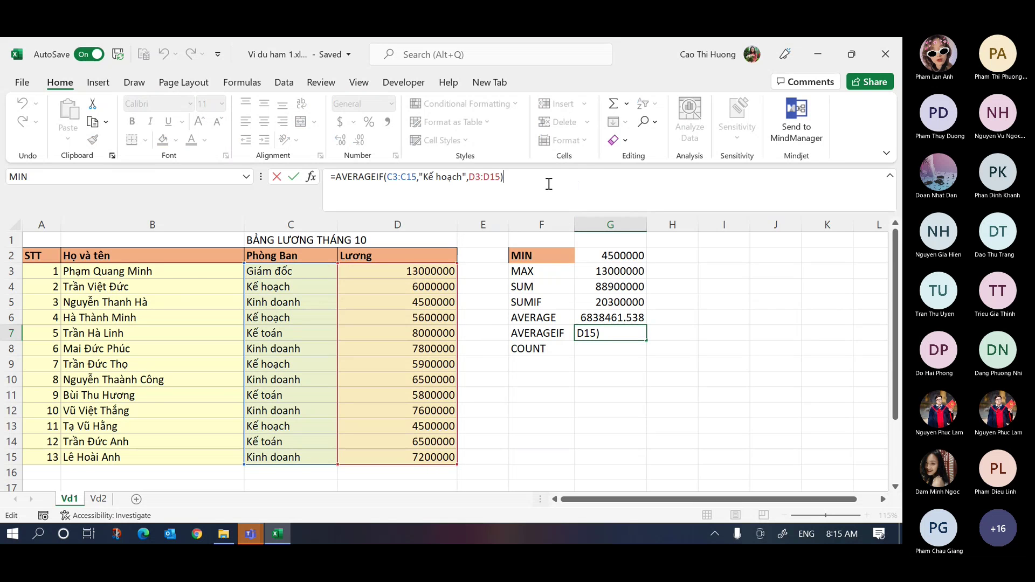
{"action": "key", "text": "BackSpace"}
{"action": "key", "text": "BackSpace"}
{"action": "key", "text": "BackSpace"}
{"action": "key", "text": "BackSpace"}
{"action": "key", "text": "BackSpace"}
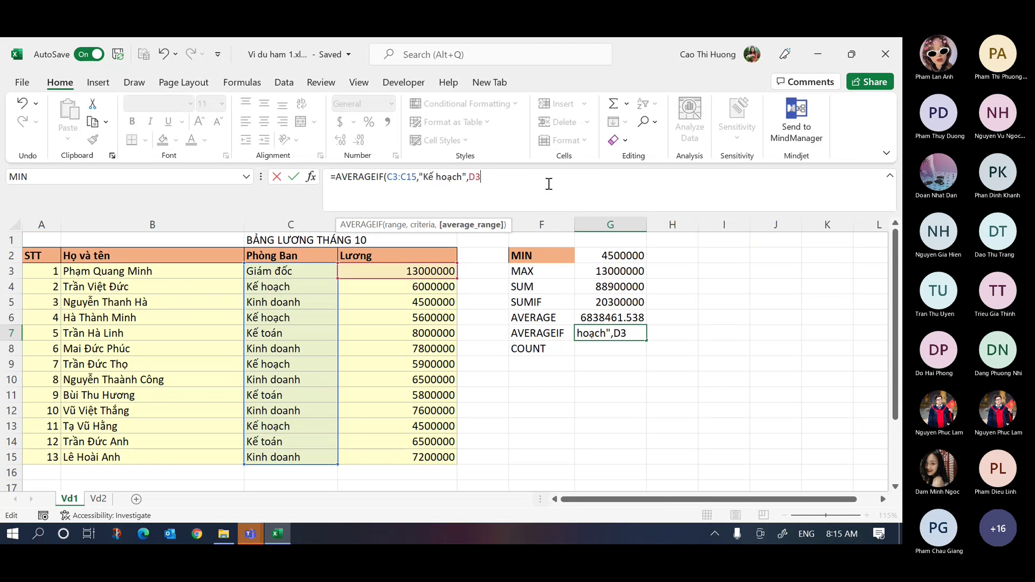
{"action": "key", "text": "BackSpace"}
{"action": "key", "text": "BackSpace"}
{"action": "left_click_drag", "start_coordinate": [433, 271], "coordinate": [412, 457]}
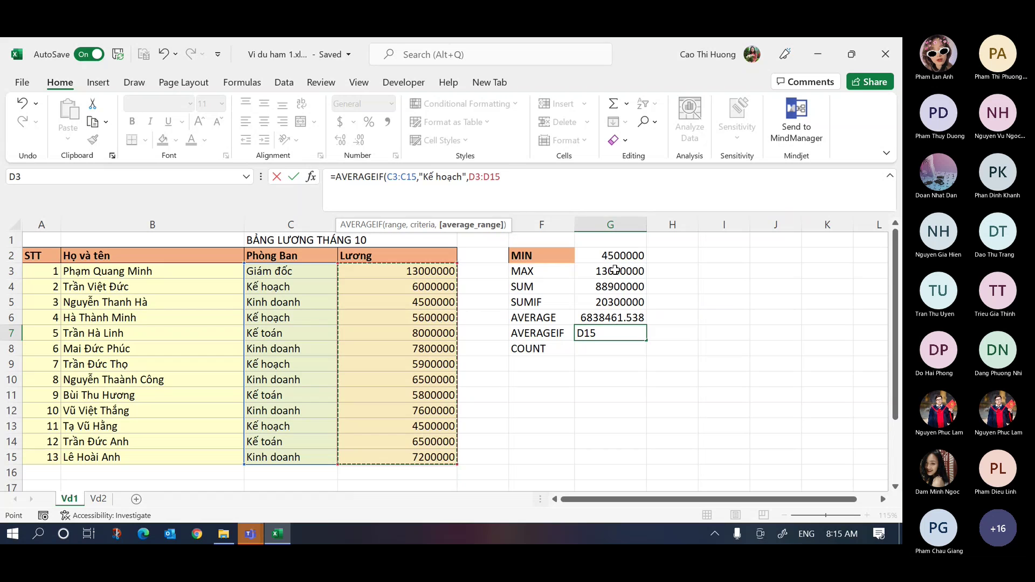
- Clear the average range in G7 again, re-enter it as D3:D15 and commit the AVERAGEIF formula
{"action": "key", "text": "BackSpace"}
{"action": "key", "text": "BackSpace"}
{"action": "key", "text": "BackSpace"}
{"action": "key", "text": "BackSpace"}
{"action": "key", "text": "BackSpace"}
{"action": "key", "text": "BackSpace"}
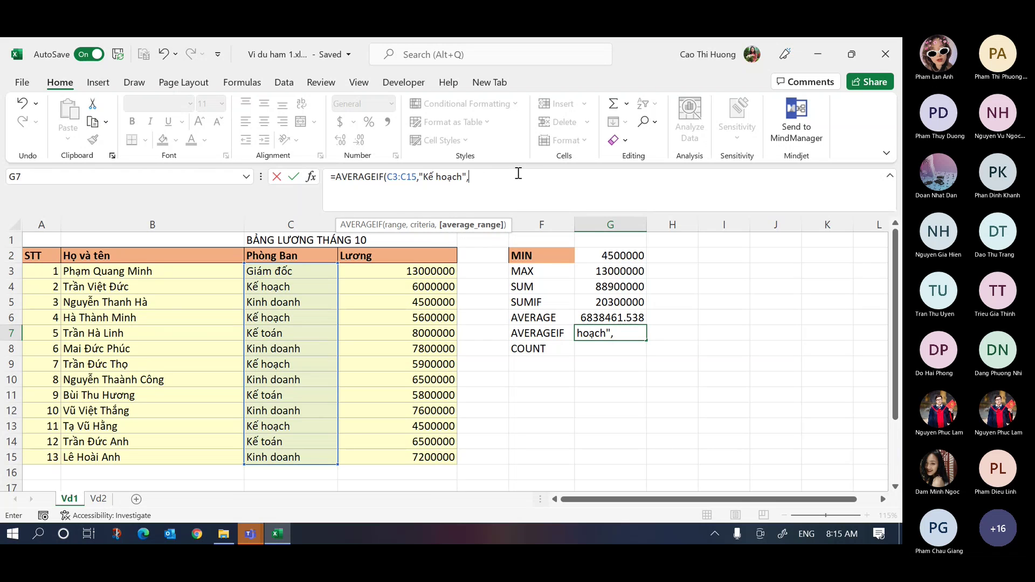
{"action": "left_click", "coordinate": [422, 270]}
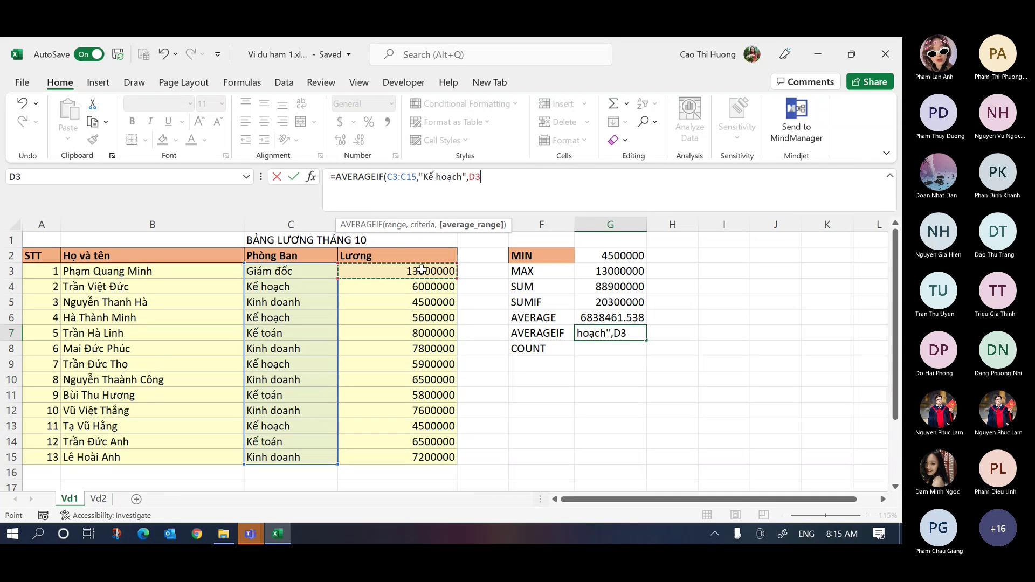
{"action": "key", "text": "ctrl+shift+Down"}
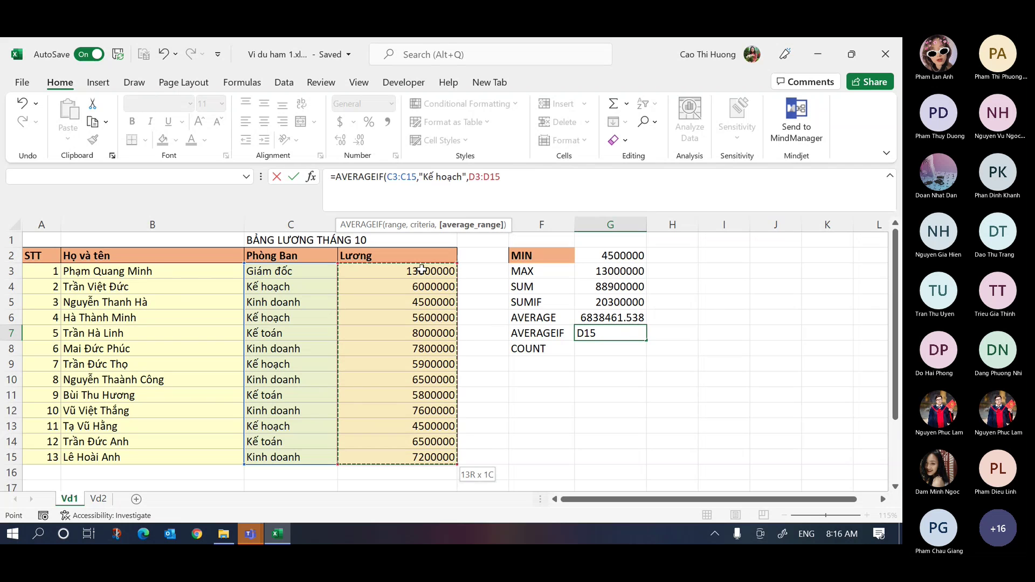
{"action": "type", "text": ")"}
{"action": "key", "text": "Return"}
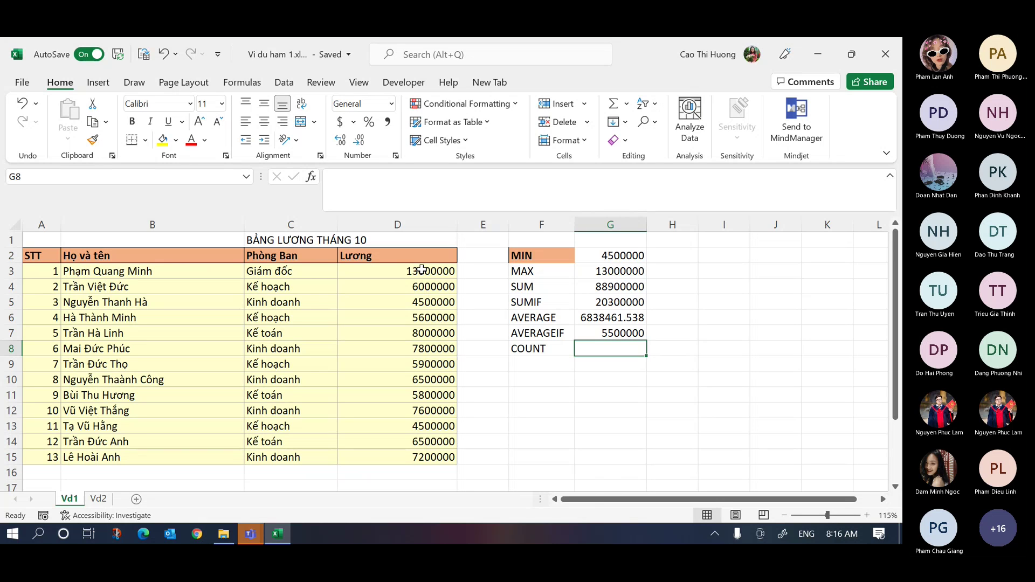
- Begin a COUNT formula in cell G8, beside the COUNT label
{"action": "type", "text": "=COUNT("}
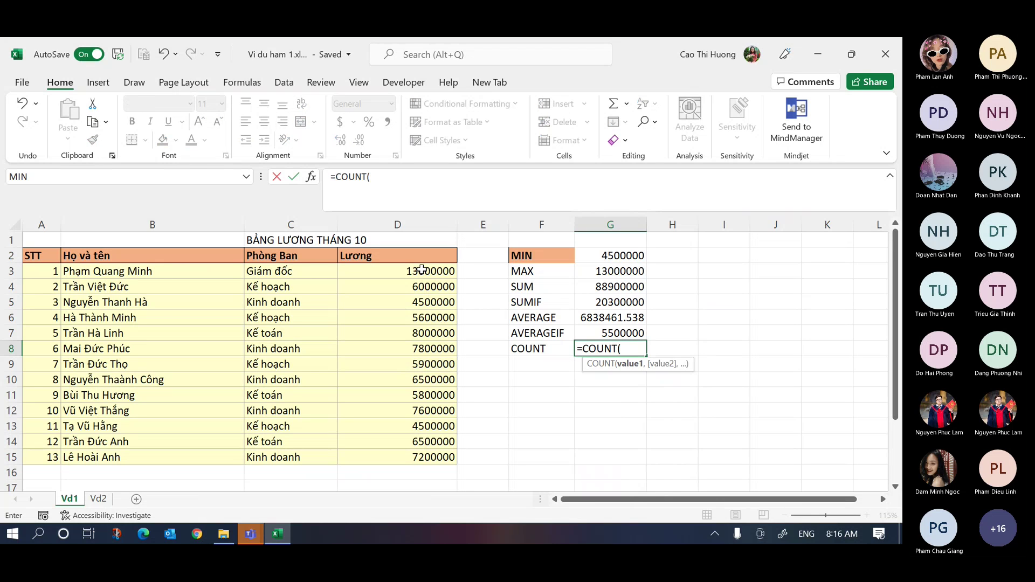
{"action": "left_click", "coordinate": [553, 252]}
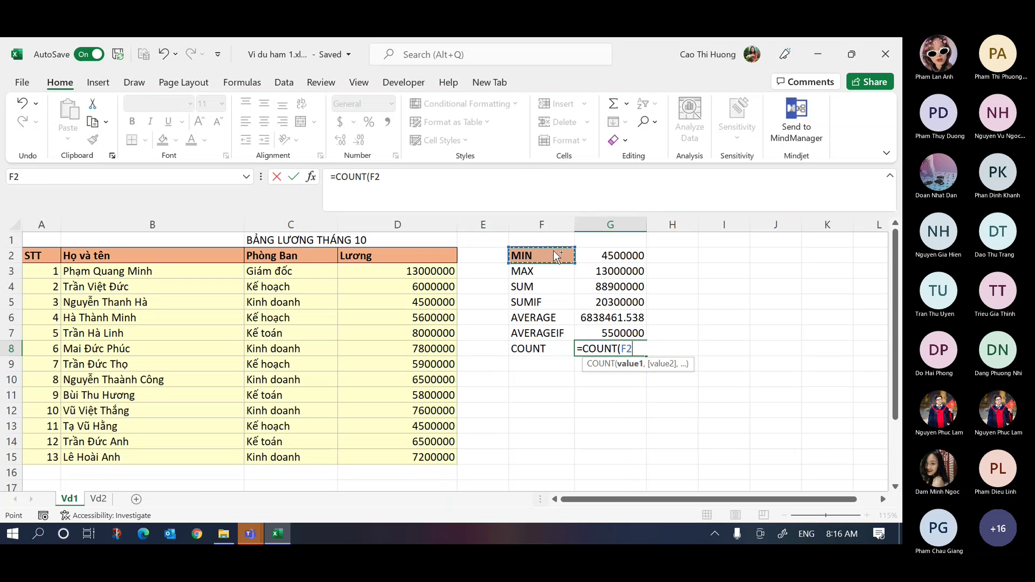
{"action": "key", "text": "ctrl+shift+Down"}
{"action": "key", "text": "ctrl+shift+Right"}
{"action": "key", "text": "ctrl+shift+Right"}
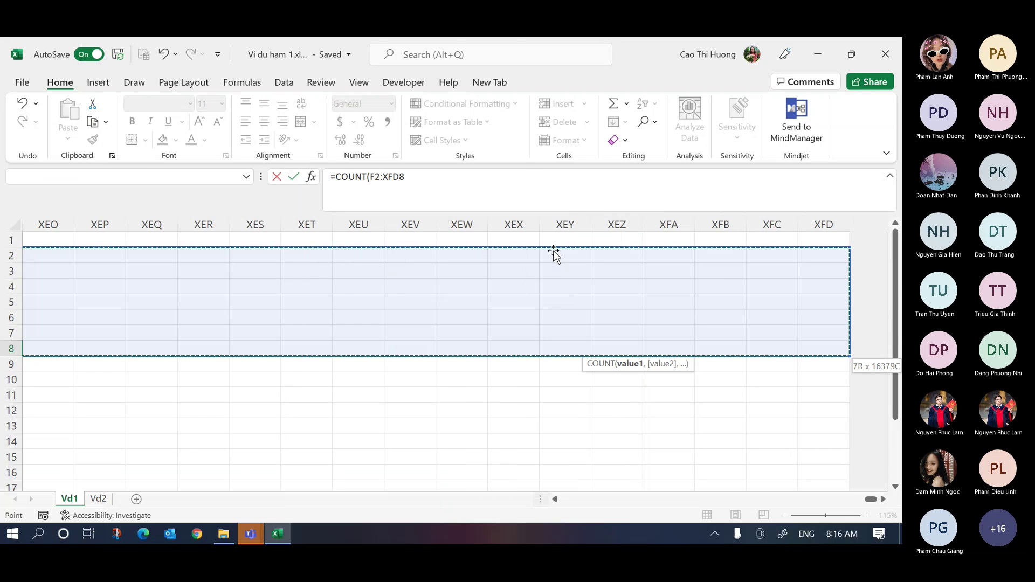
{"action": "key", "text": "ctrl+shift+Left"}
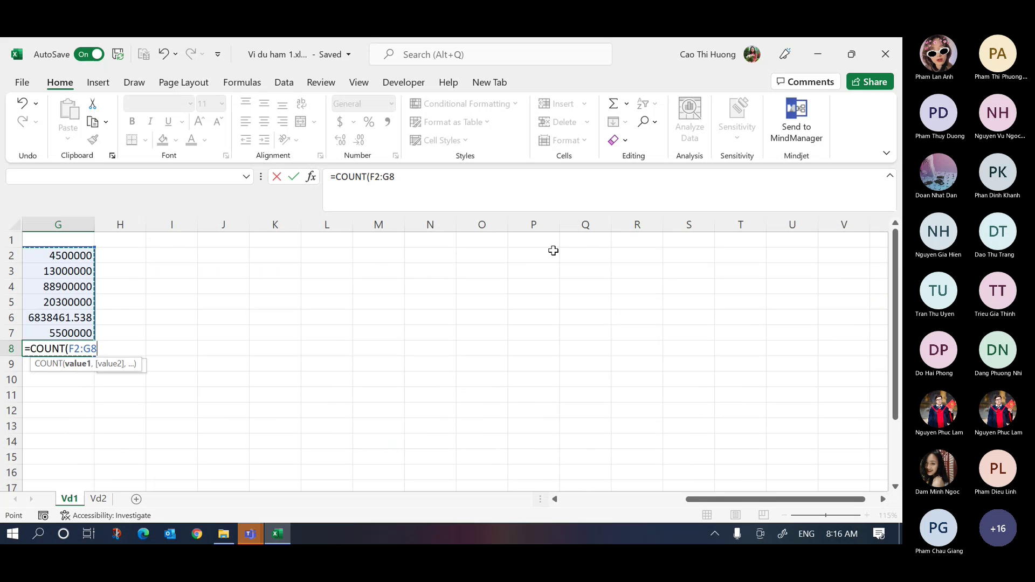
{"action": "key", "text": "ctrl+Up"}
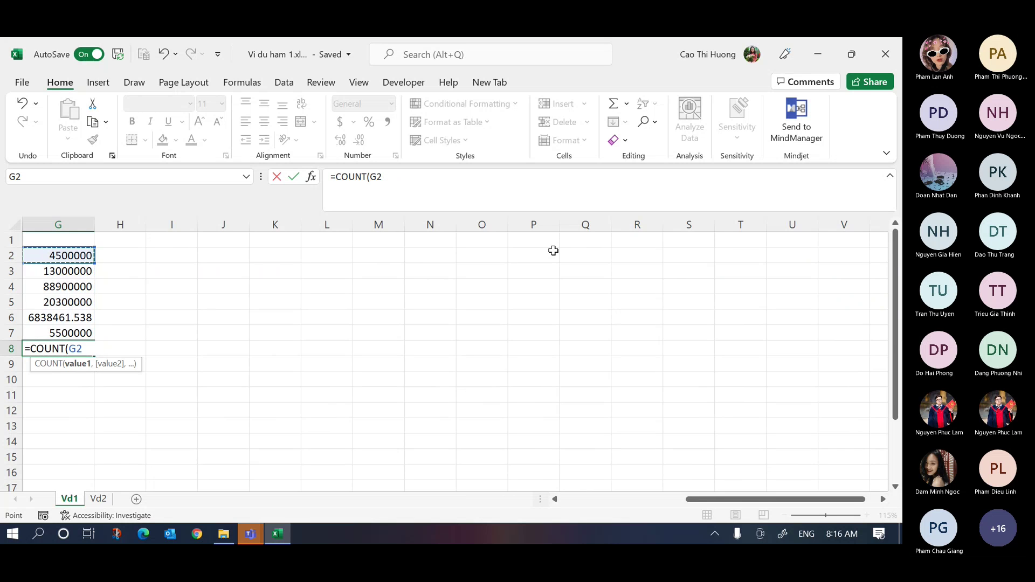
{"action": "key", "text": "ctrl+Down"}
{"action": "key", "text": "ctrl+Down"}
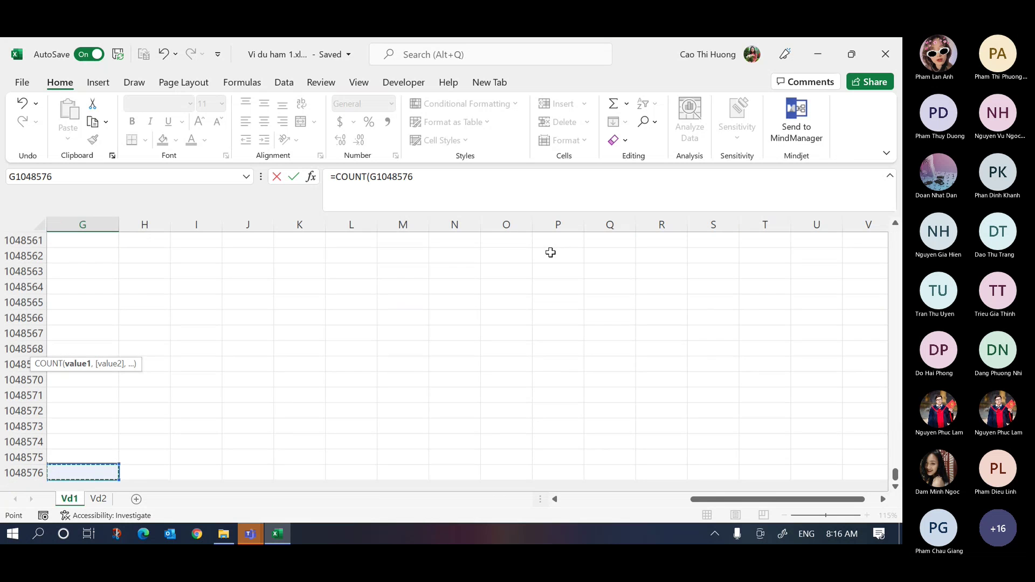
{"action": "key", "text": "ctrl+Up"}
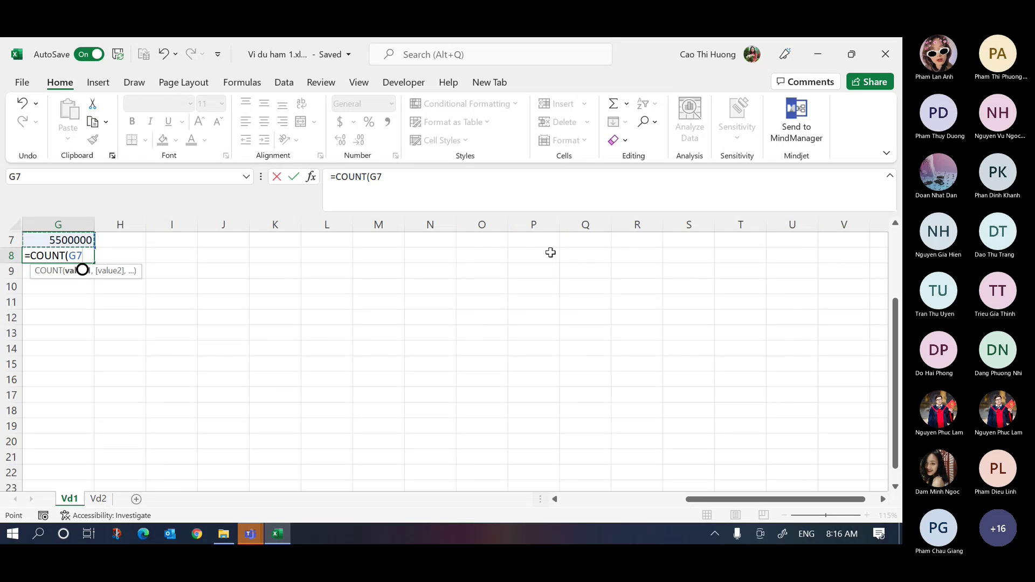
{"action": "key", "text": "BackSpace"}
{"action": "key", "text": "BackSpace"}
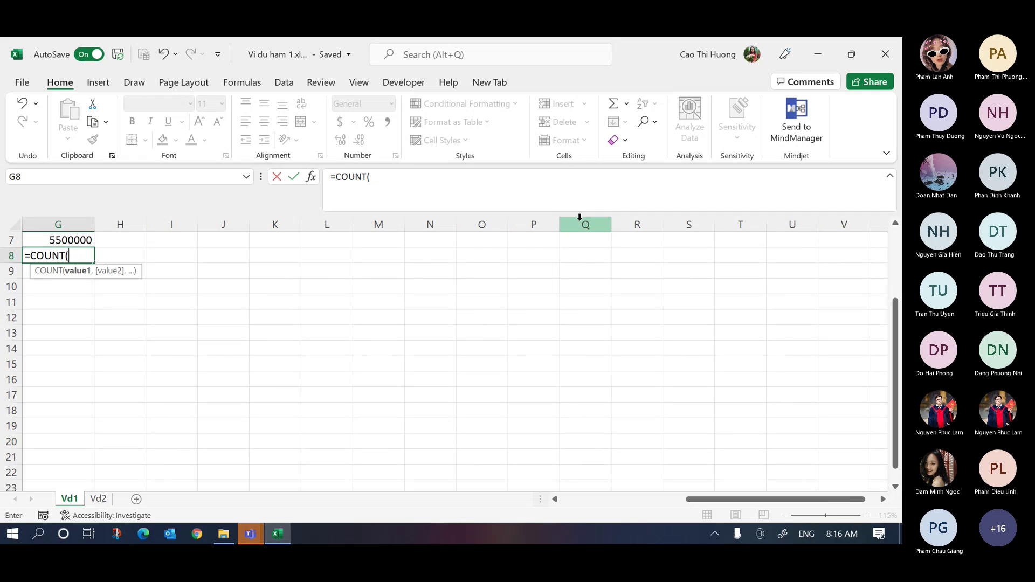
- Complete the COUNT formula in G8 with the range F2:H7
{"action": "left_click_drag", "start_coordinate": [688, 506], "coordinate": [564, 506]}
{"action": "scroll", "coordinate": [572, 431], "scroll_direction": "up", "scroll_amount": 2}
{"action": "left_click_drag", "start_coordinate": [557, 255], "coordinate": [656, 328]}
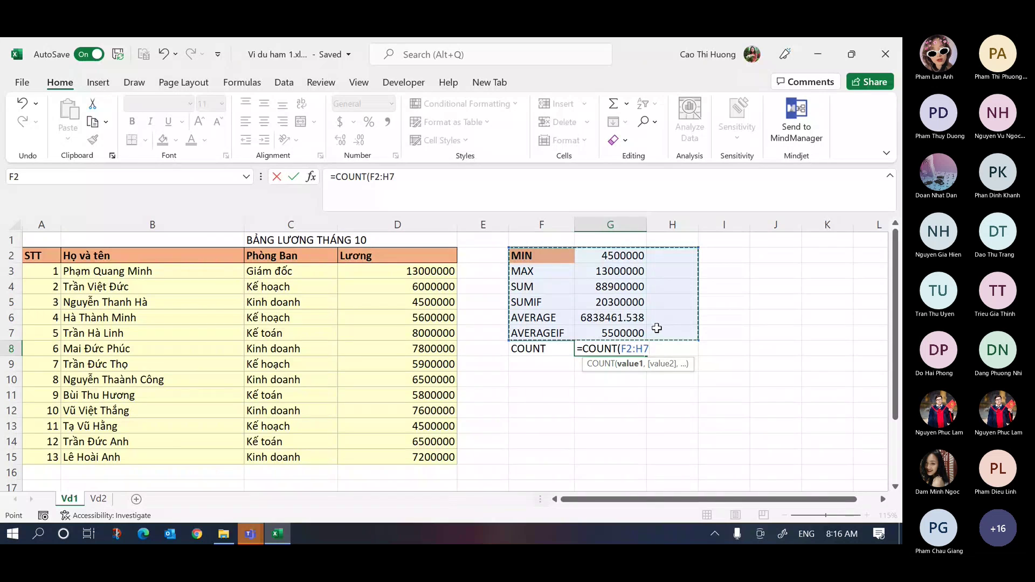
{"action": "type", "text": ")"}
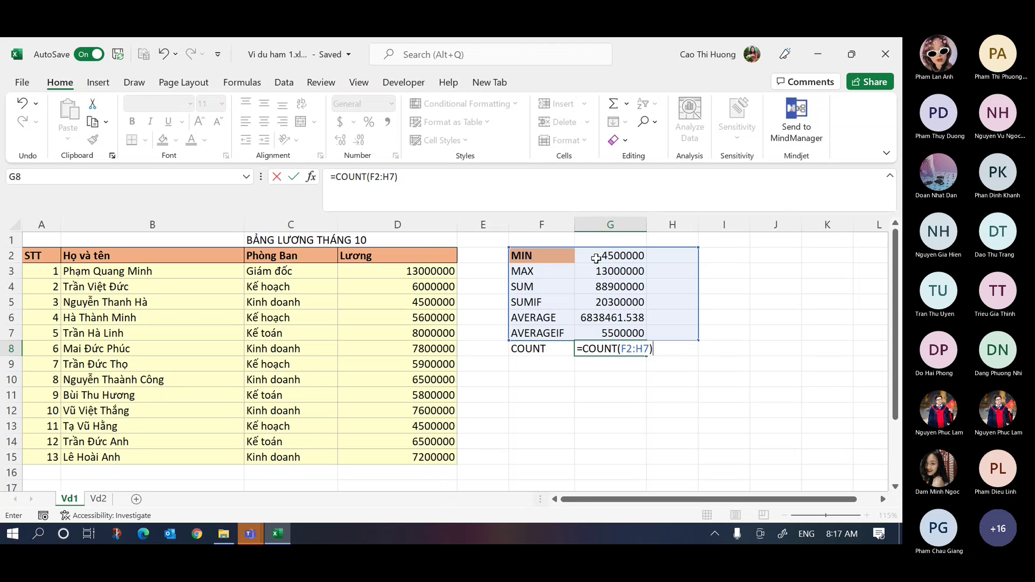
{"action": "key", "text": "Return"}
{"action": "key", "text": "Up"}
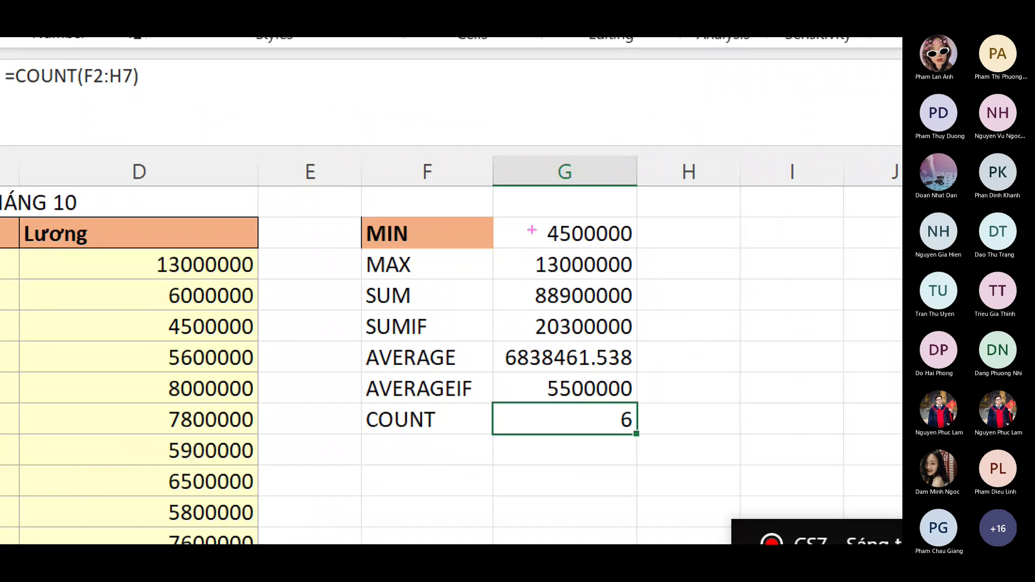
{"action": "left_click_drag", "start_coordinate": [596, 253], "coordinate": [596, 281]}
{"action": "left_click_drag", "start_coordinate": [529, 292], "coordinate": [517, 393]}
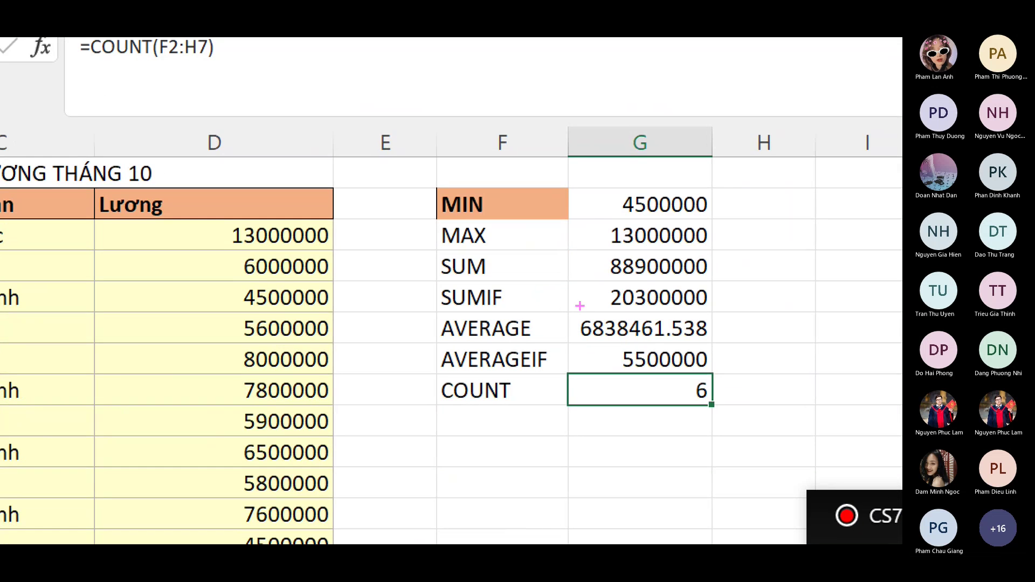
{"action": "mouse_move", "coordinate": [708, 189]}
{"action": "left_mouse_down"}
{"action": "mouse_move", "coordinate": [620, 356]}
{"action": "mouse_move", "coordinate": [668, 178]}
{"action": "left_mouse_up"}
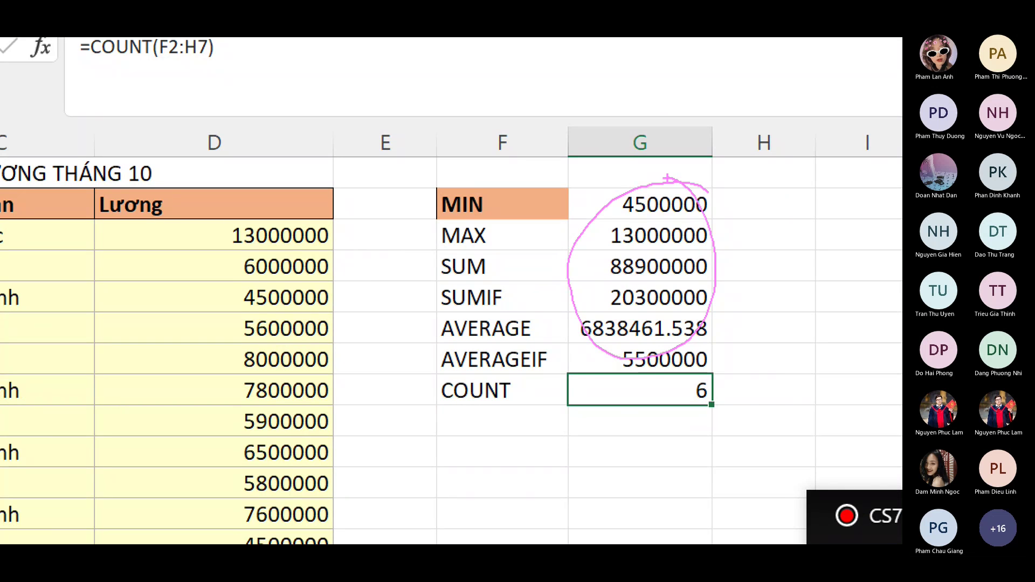
{"action": "left_click_drag", "start_coordinate": [574, 411], "coordinate": [711, 405]}
{"action": "left_click_drag", "start_coordinate": [579, 196], "coordinate": [588, 415]}
{"action": "left_click_drag", "start_coordinate": [593, 181], "coordinate": [730, 334]}
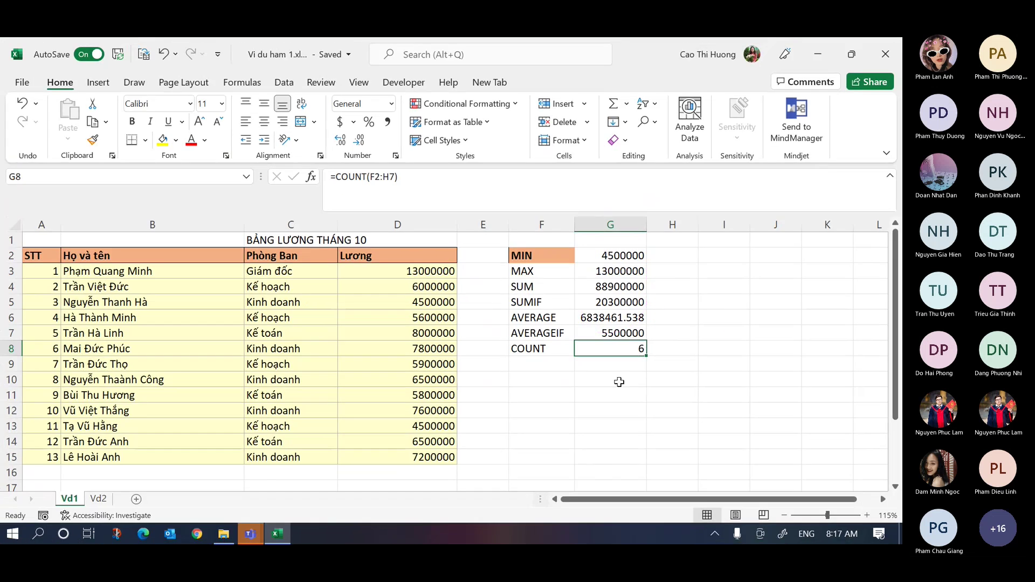
- Add the label COUNTA in cell F9, below the COUNT label
{"action": "key", "text": "Down"}
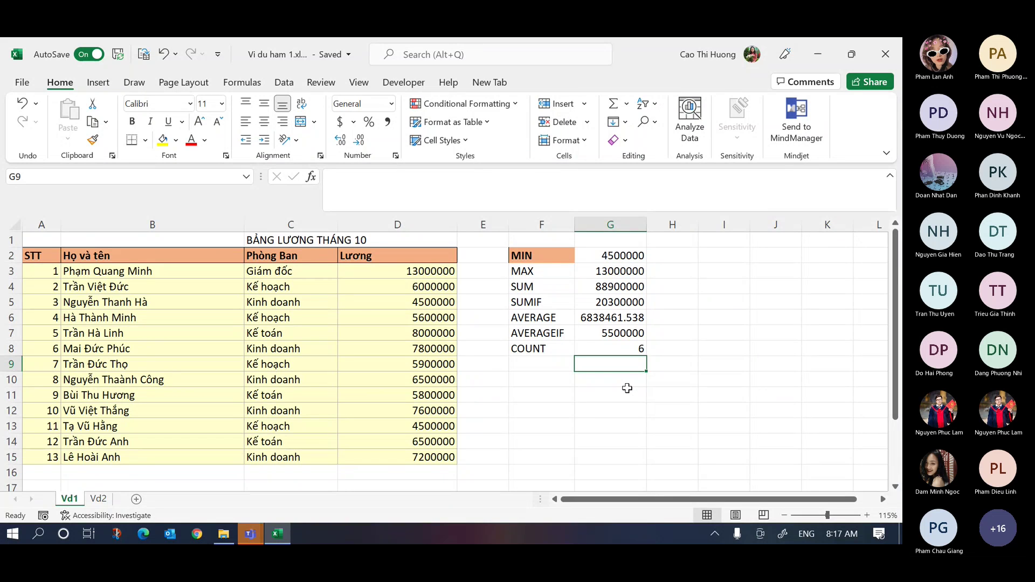
{"action": "key", "text": "Left"}
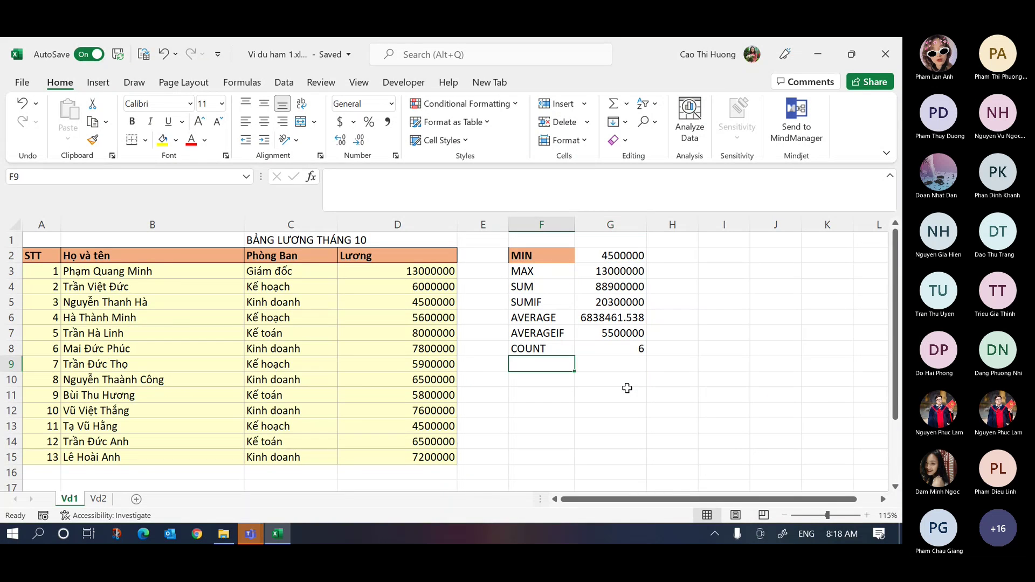
{"action": "type", "text": "COUNTA"}
{"action": "key", "text": "Right"}
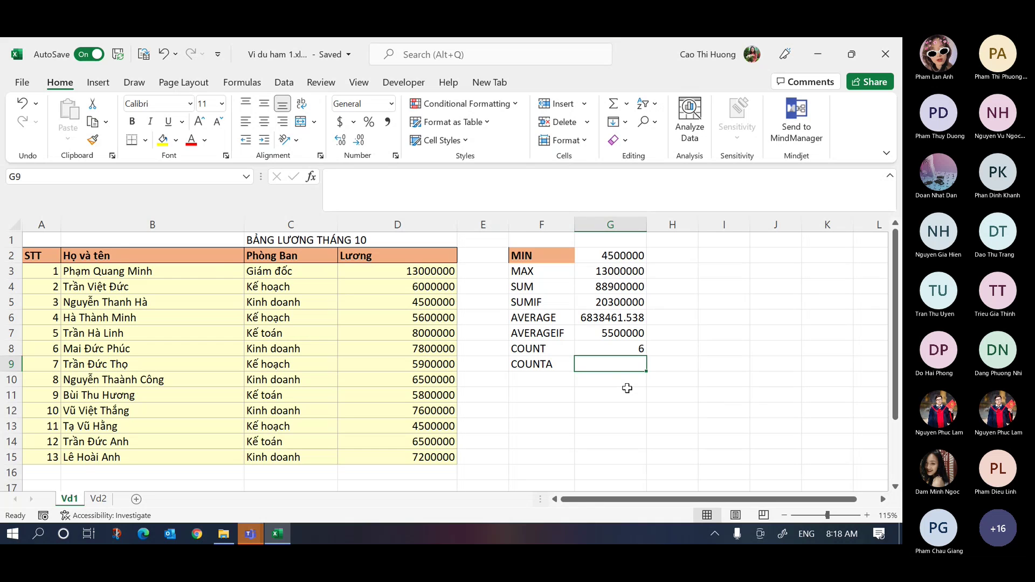
- Enter a COUNTA formula in G9 over the range F2:H7
{"action": "type", "text": "=cou"}
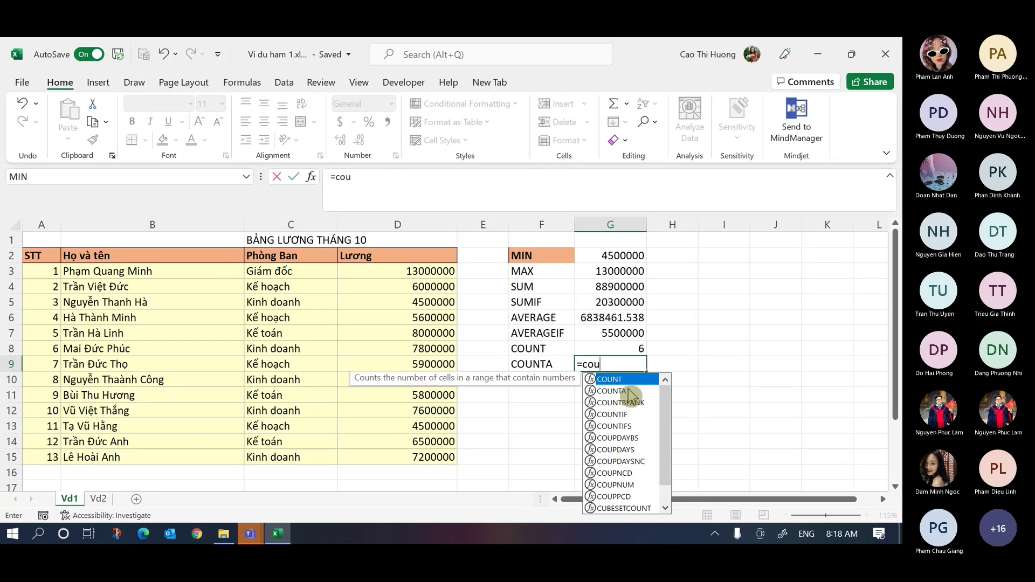
{"action": "double_click", "coordinate": [629, 389]}
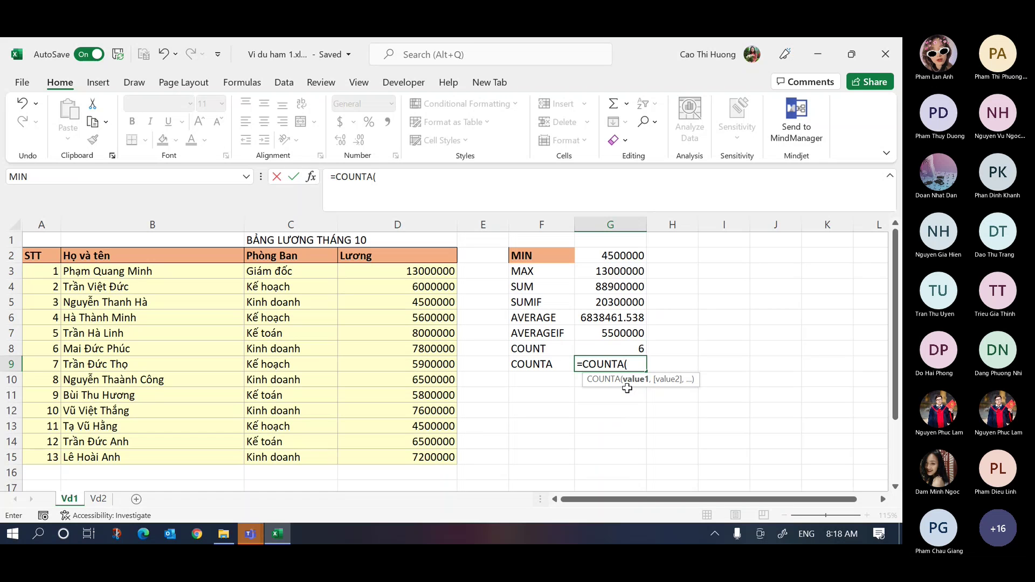
{"action": "left_click", "coordinate": [553, 252]}
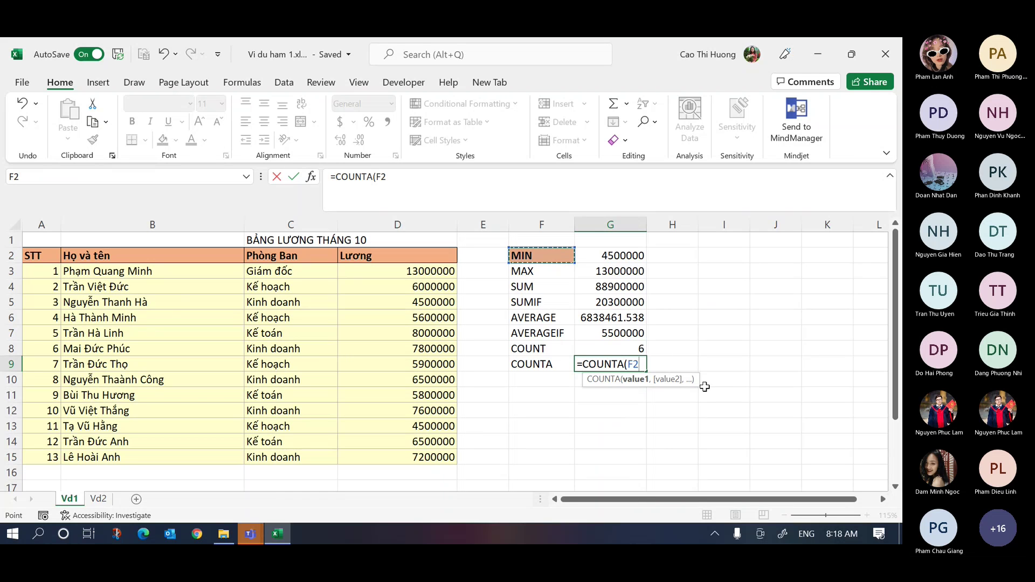
{"action": "left_click", "coordinate": [678, 349], "text": "shift"}
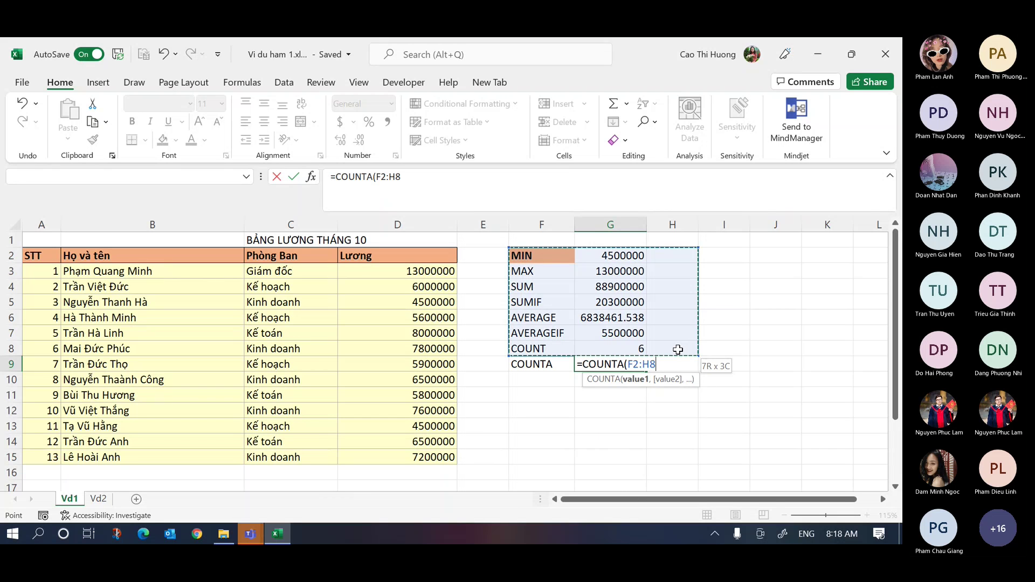
{"action": "key", "text": "BackSpace"}
{"action": "type", "text": "7)"}
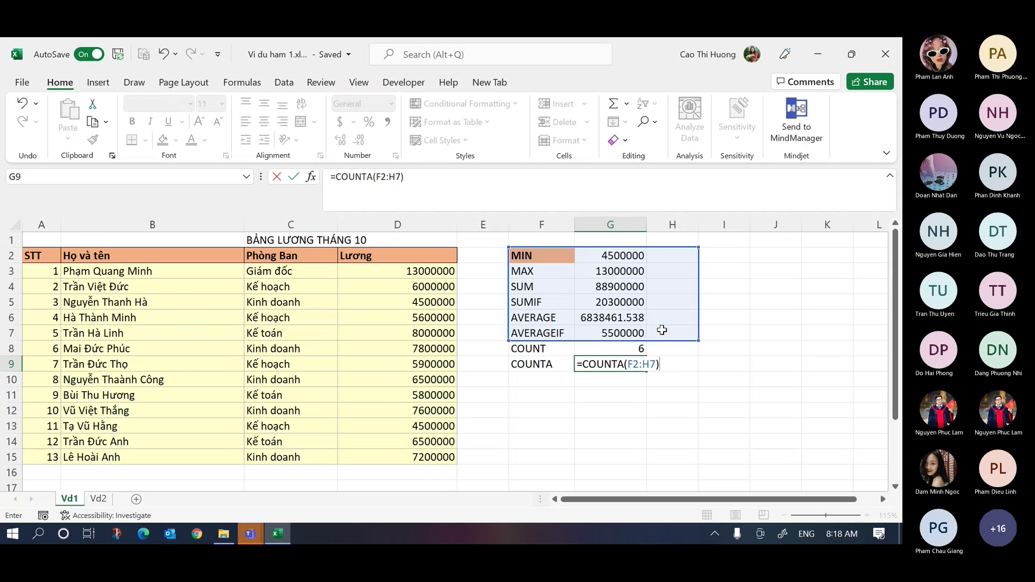
{"action": "key", "text": "Return"}
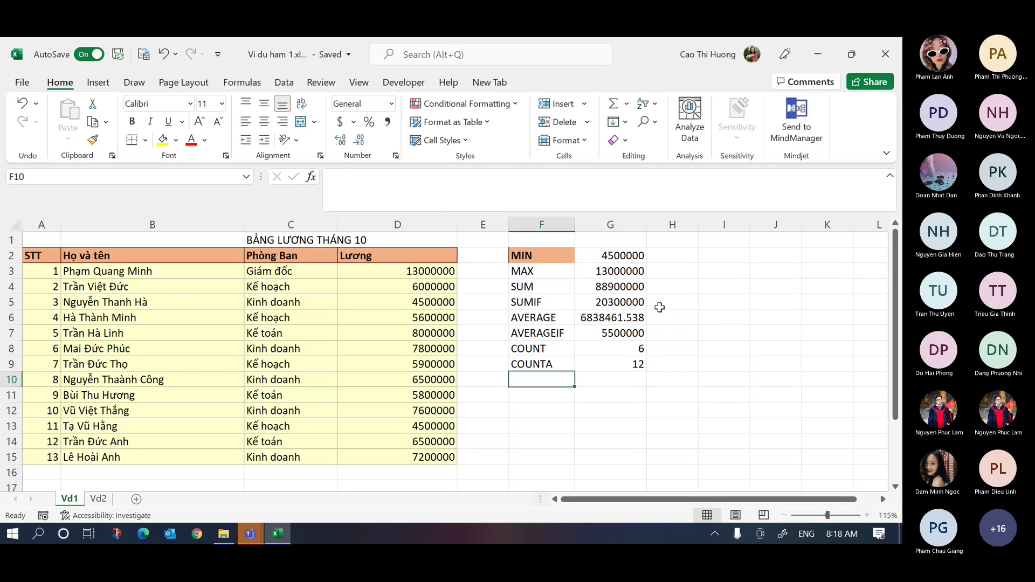
{"action": "type", "text": "=cou"}
{"action": "key", "text": "Down"}
{"action": "key", "text": "Down"}
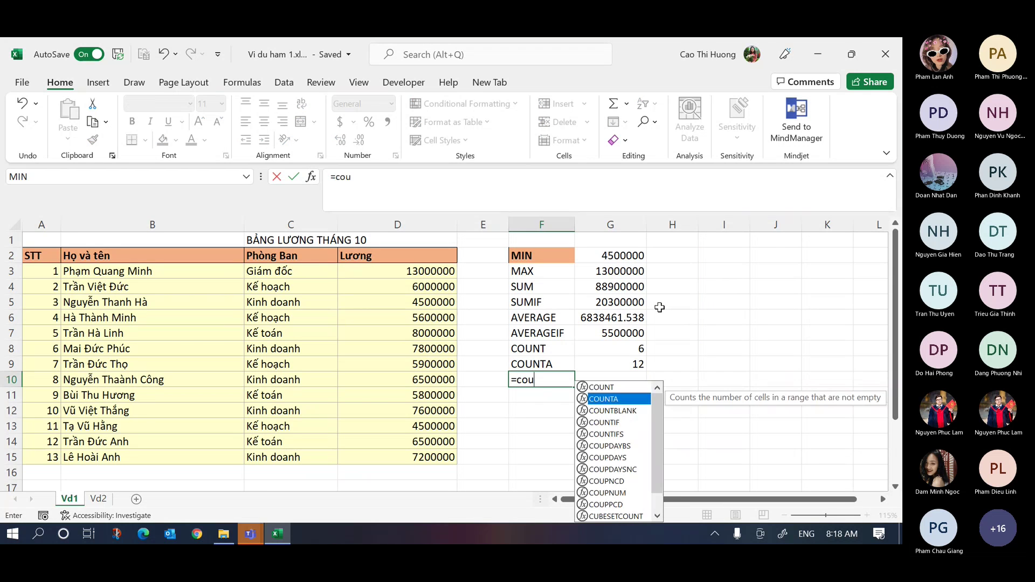
{"action": "key", "text": "Tab"}
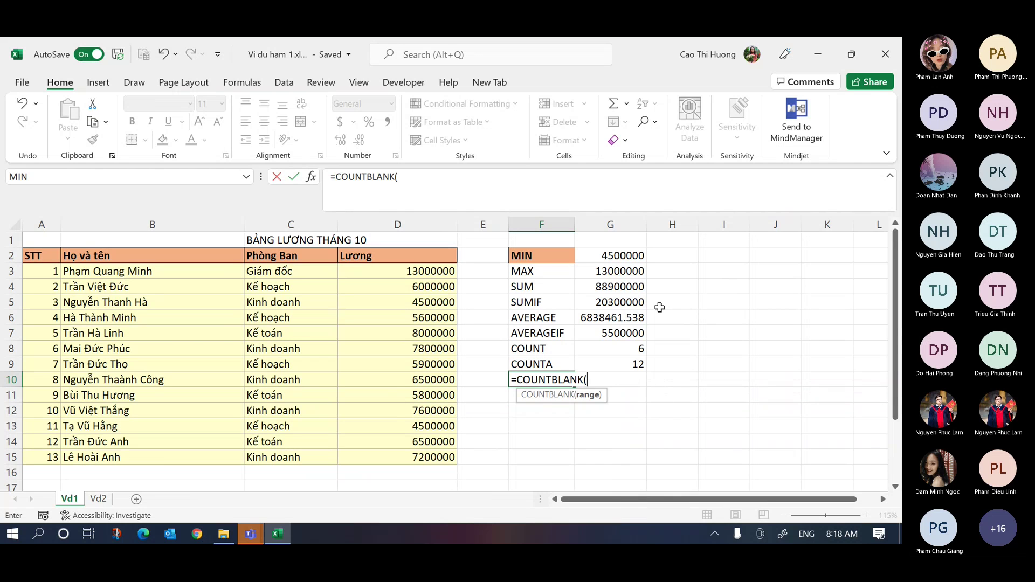
{"action": "key", "text": "BackSpace"}
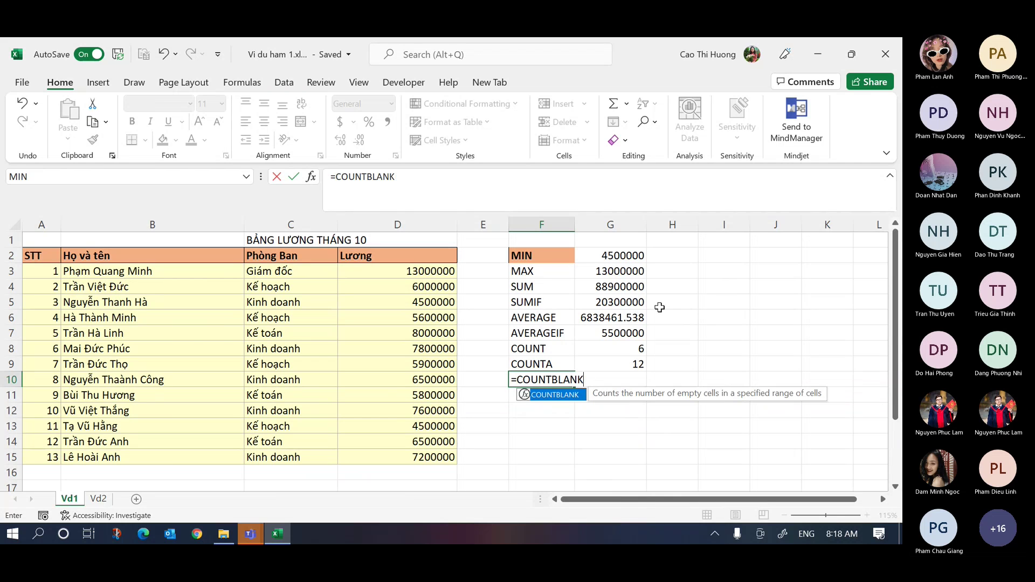
{"action": "key", "text": "BackSpace"}
{"action": "key", "text": "BackSpace"}
{"action": "key", "text": "BackSpace"}
{"action": "key", "text": "BackSpace"}
{"action": "key", "text": "BackSpace"}
{"action": "key", "text": "BackSpace"}
{"action": "key", "text": "BackSpace"}
{"action": "key", "text": "BackSpace"}
{"action": "key", "text": "BackSpace"}
{"action": "key", "text": "BackSpace"}
{"action": "key", "text": "BackSpace"}
- Label cell F10 as COUNTBLANK, directly under COUNTA
{"action": "type", "text": "COUNTBLA"}
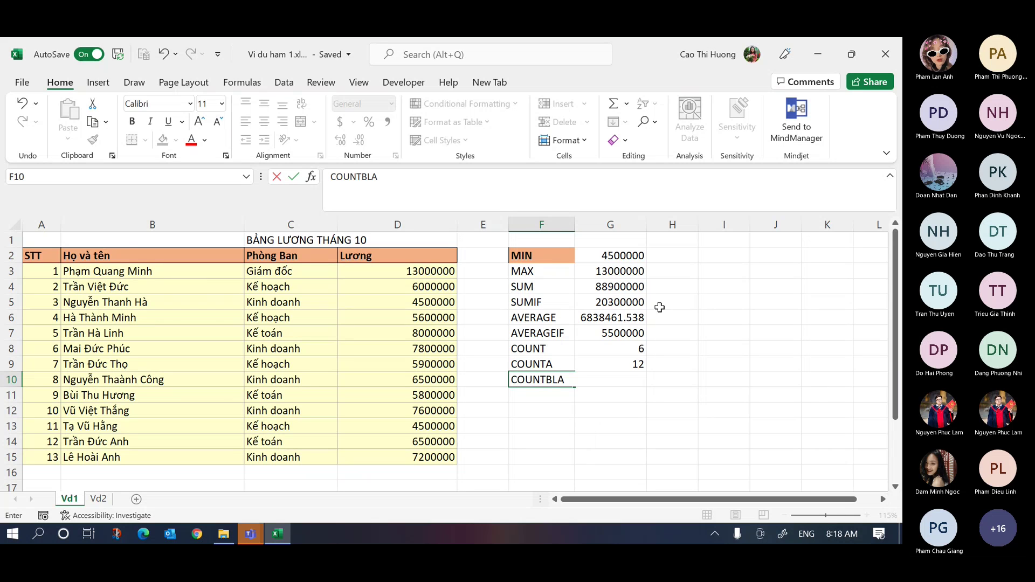
{"action": "type", "text": "NK"}
{"action": "key", "text": "Tab"}
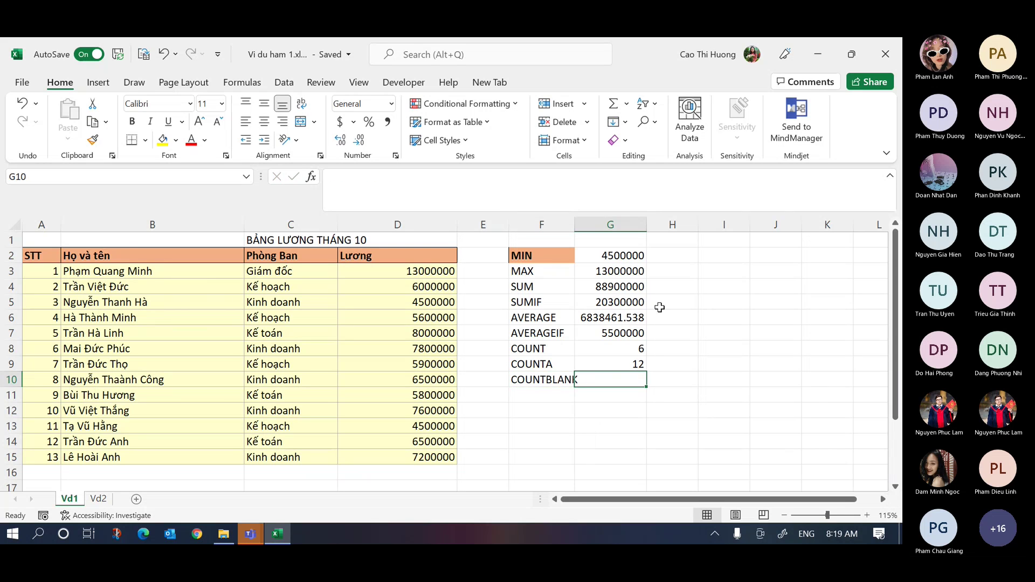
- Enter a COUNTBLANK formula in G10 over the range F2:H7 and widen column F to fit its labels
{"action": "type", "text": "=cou"}
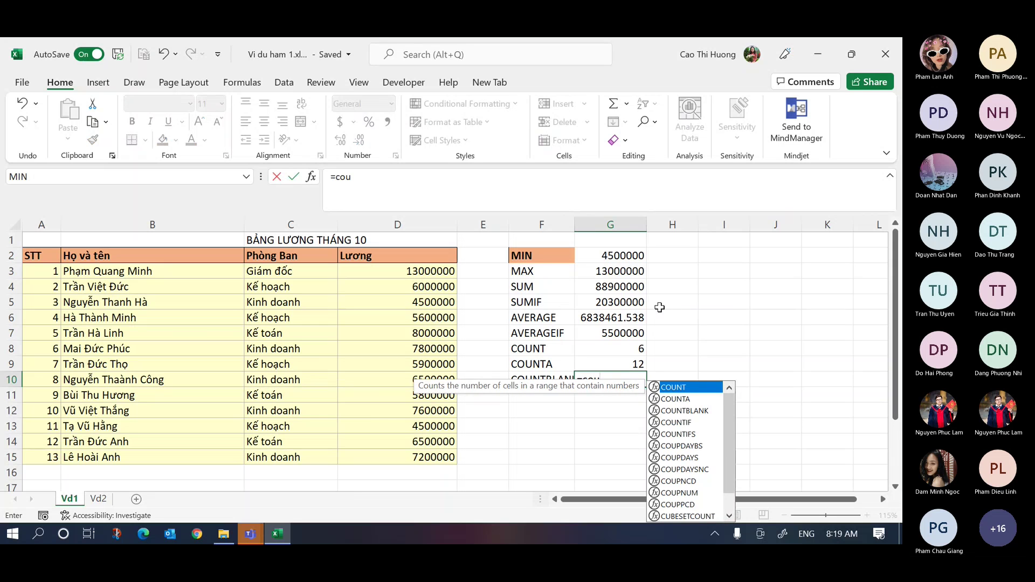
{"action": "key", "text": "Down"}
{"action": "key", "text": "Down"}
{"action": "key", "text": "Tab"}
{"action": "left_click", "coordinate": [555, 258]}
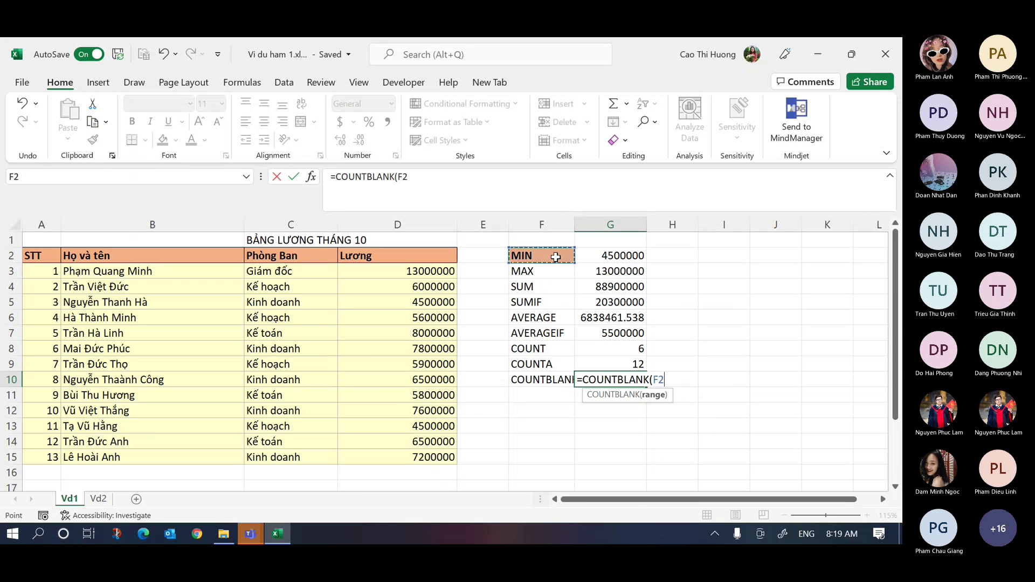
{"action": "left_click", "coordinate": [673, 335], "text": "shift"}
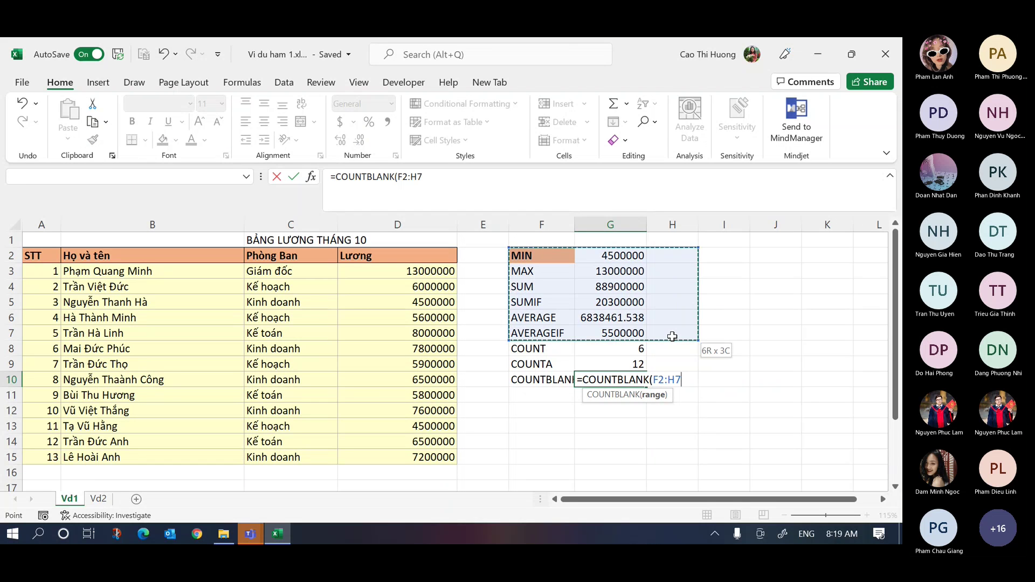
{"action": "type", "text": ")"}
{"action": "key", "text": "Return"}
{"action": "key", "text": "Up"}
{"action": "left_click_drag", "start_coordinate": [580, 228], "coordinate": [594, 227]}
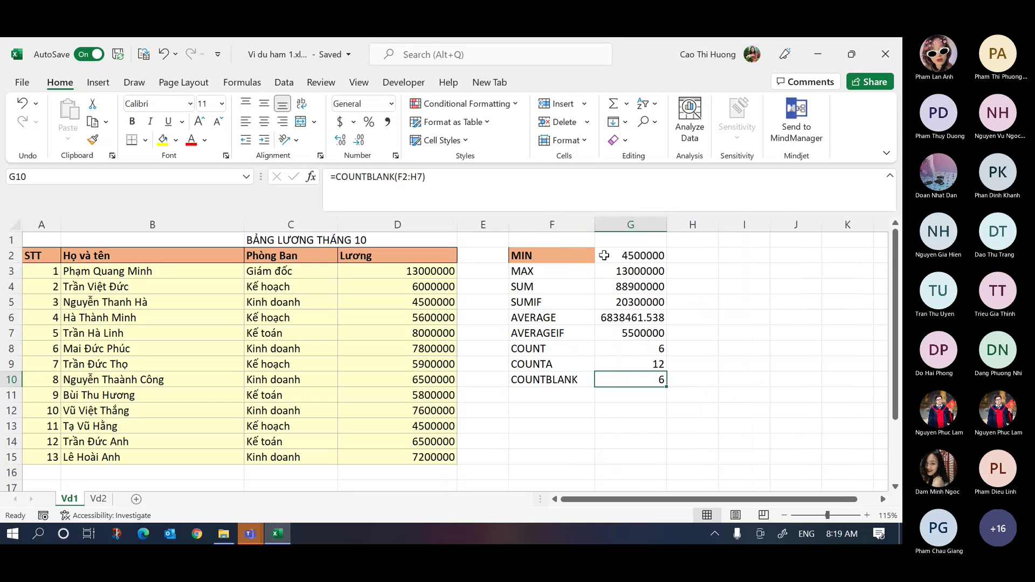
- Add the label COUNTIF in cell F11, below COUNTBLANK
{"action": "left_click", "coordinate": [565, 398]}
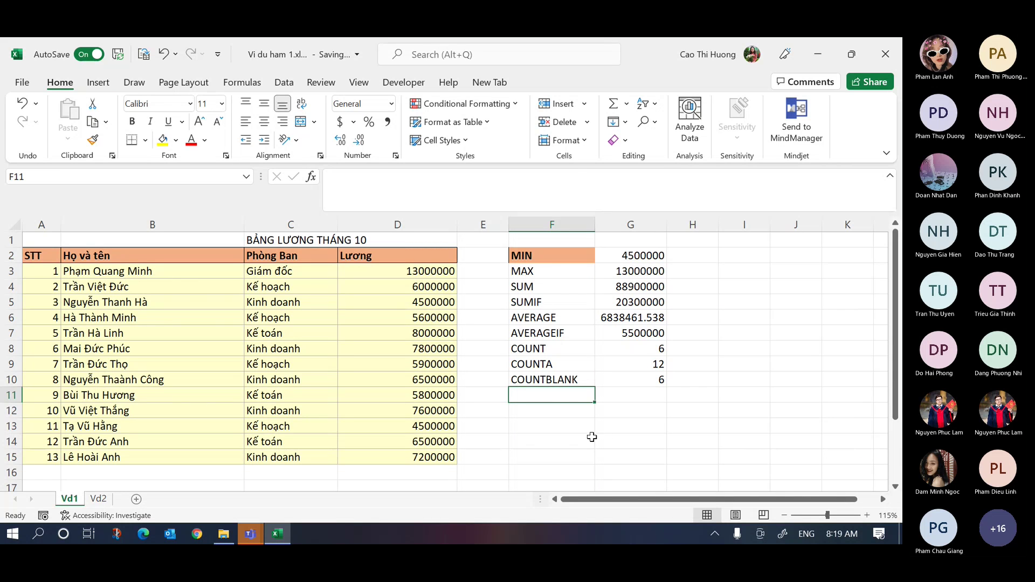
{"action": "type", "text": "CO"}
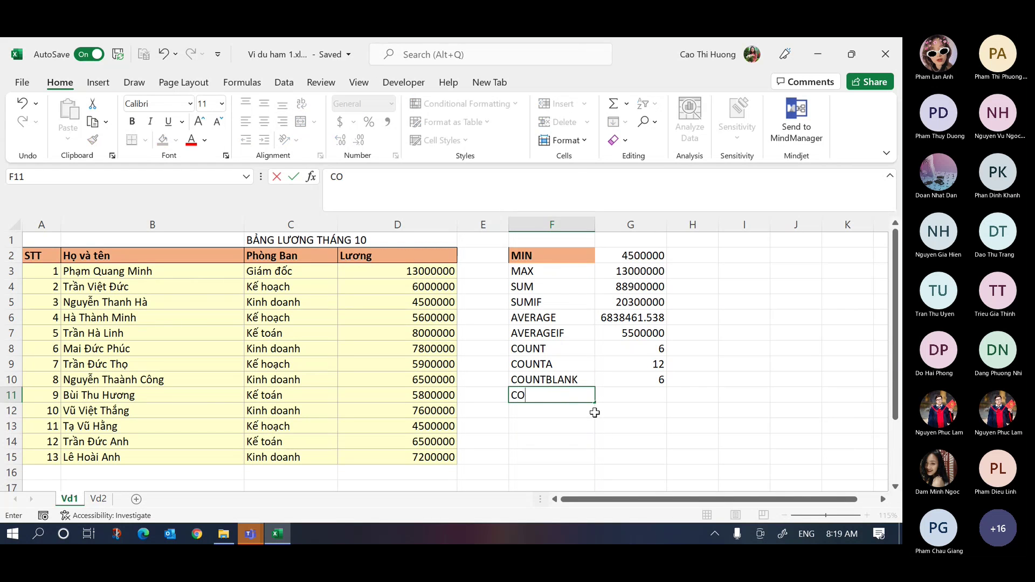
{"action": "type", "text": "UNTIF"}
{"action": "key", "text": "Tab"}
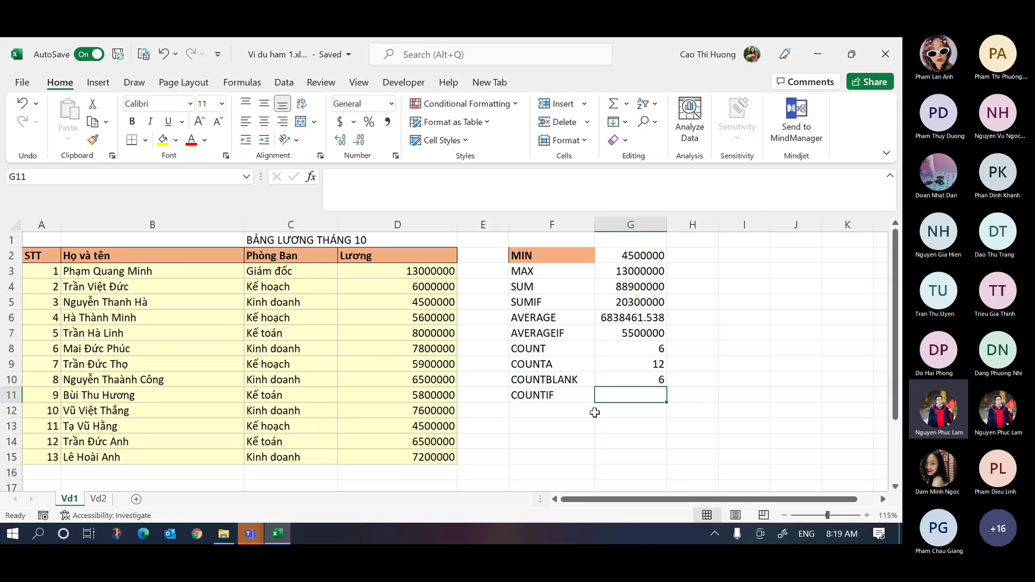
- Examine the COUNTBLANK formula in G10 and the empty cells of column H within its range
{"action": "key", "text": "Up"}
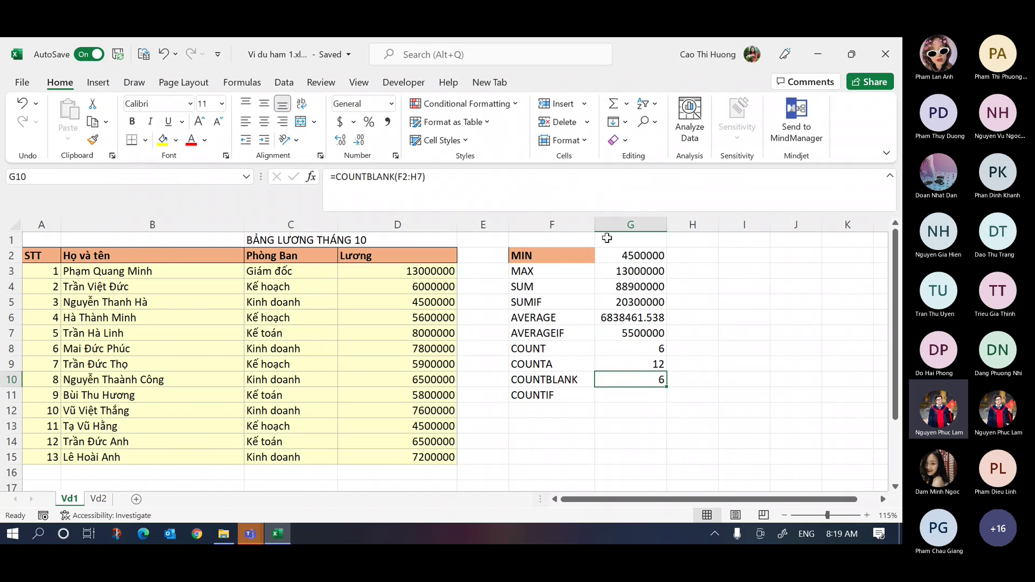
{"action": "left_click", "coordinate": [555, 188]}
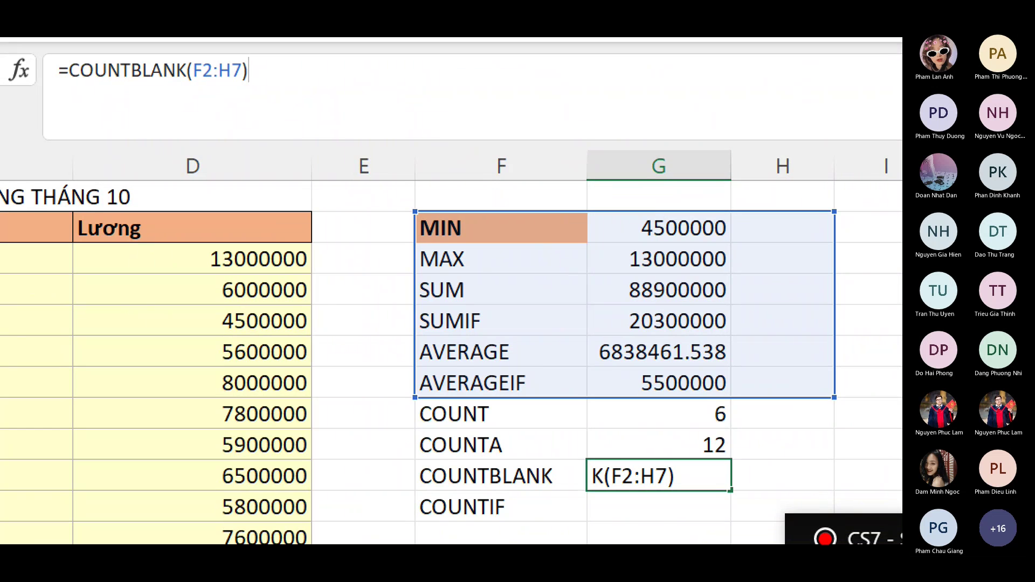
{"action": "left_click_drag", "start_coordinate": [133, 81], "coordinate": [190, 79]}
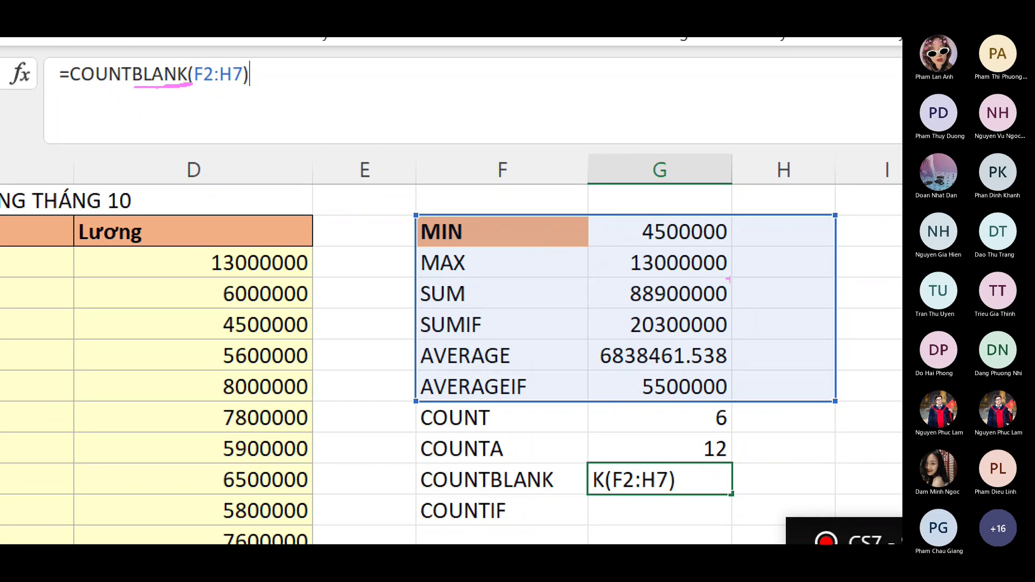
{"action": "mouse_move", "coordinate": [735, 219]}
{"action": "left_mouse_down"}
{"action": "mouse_move", "coordinate": [740, 385]}
{"action": "mouse_move", "coordinate": [820, 398]}
{"action": "mouse_move", "coordinate": [838, 245]}
{"action": "mouse_move", "coordinate": [741, 226]}
{"action": "left_mouse_up"}
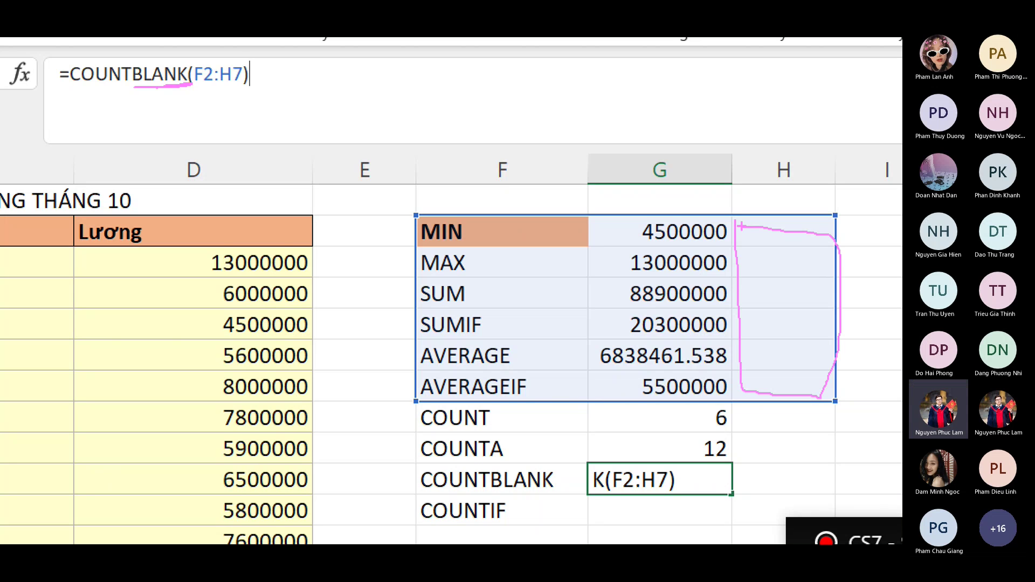
{"action": "key", "text": "Escape"}
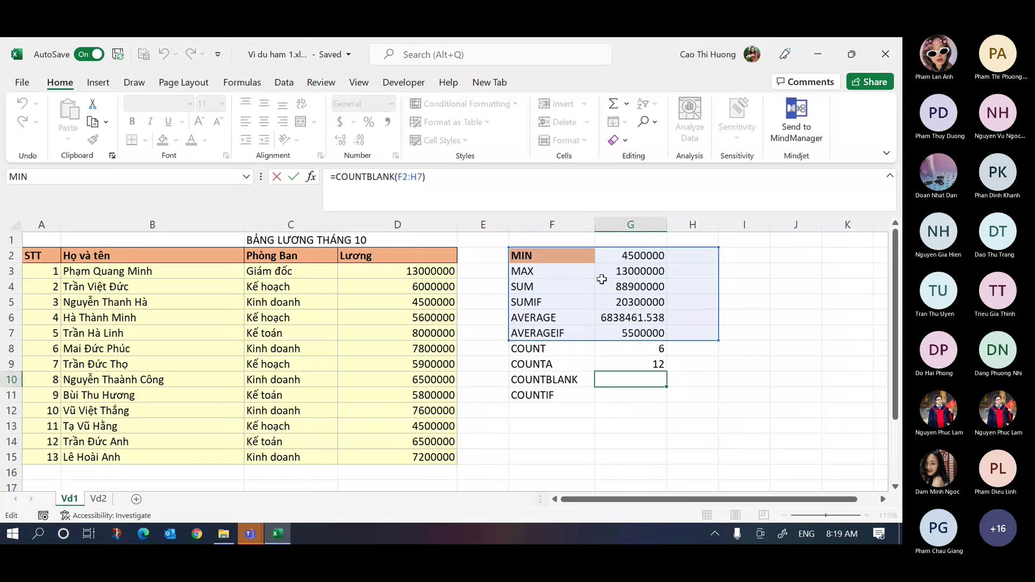
{"action": "key", "text": "Return"}
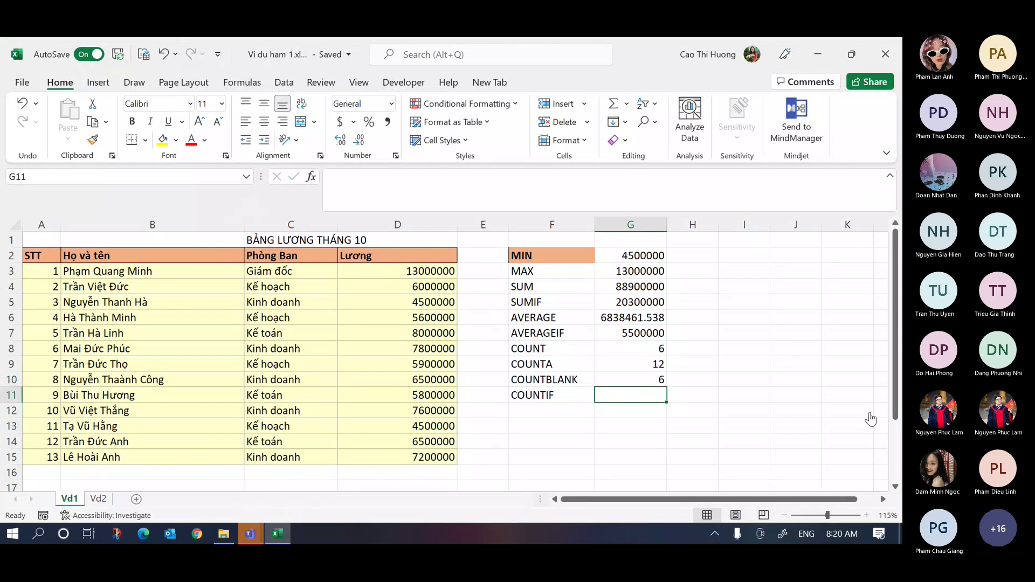
- Copy the plain formatting of the MAX label in F3 onto the MIN label in F2
{"action": "left_click", "coordinate": [537, 272]}
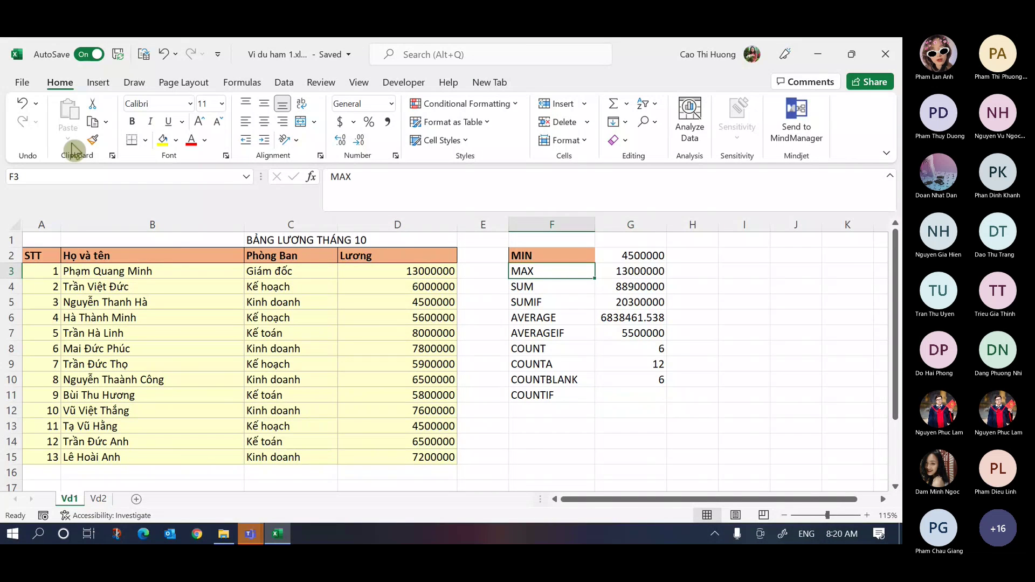
{"action": "left_click", "coordinate": [93, 139]}
{"action": "left_click", "coordinate": [553, 252]}
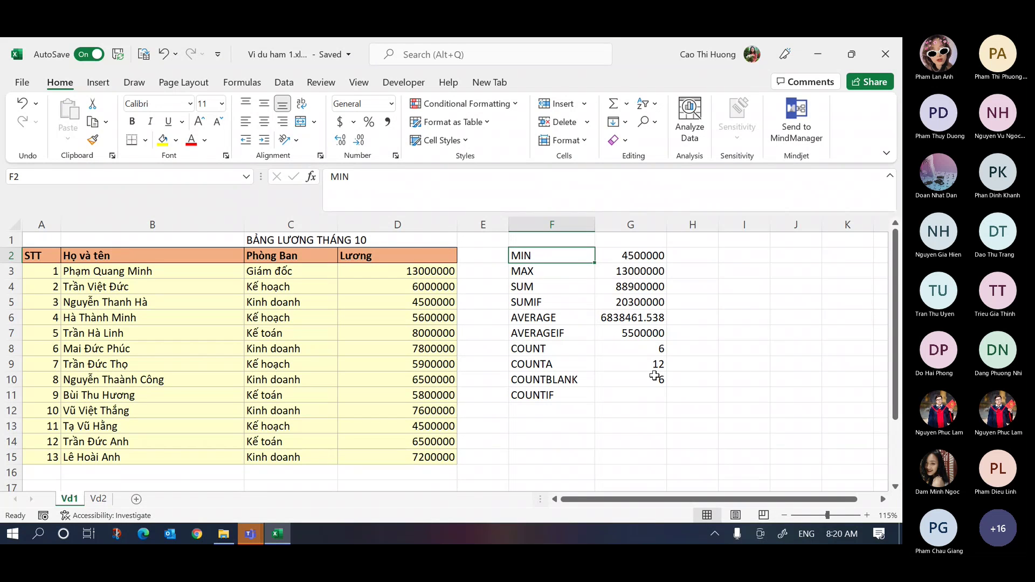
- Enter a COUNTIF formula in G11 that counts the "Kinh doanh" entries in C3:C15
{"action": "left_click", "coordinate": [620, 394]}
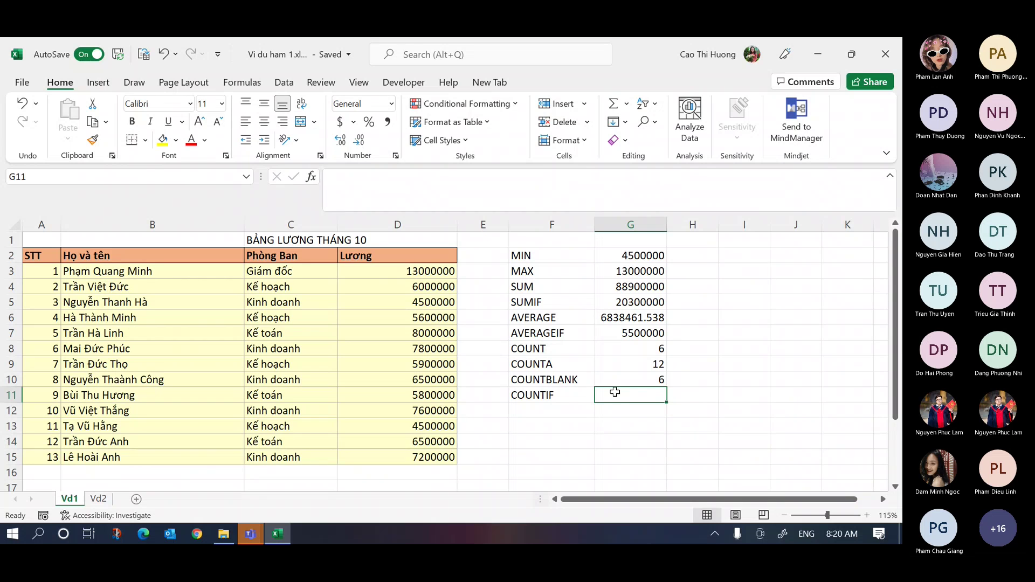
{"action": "type", "text": "=cou"}
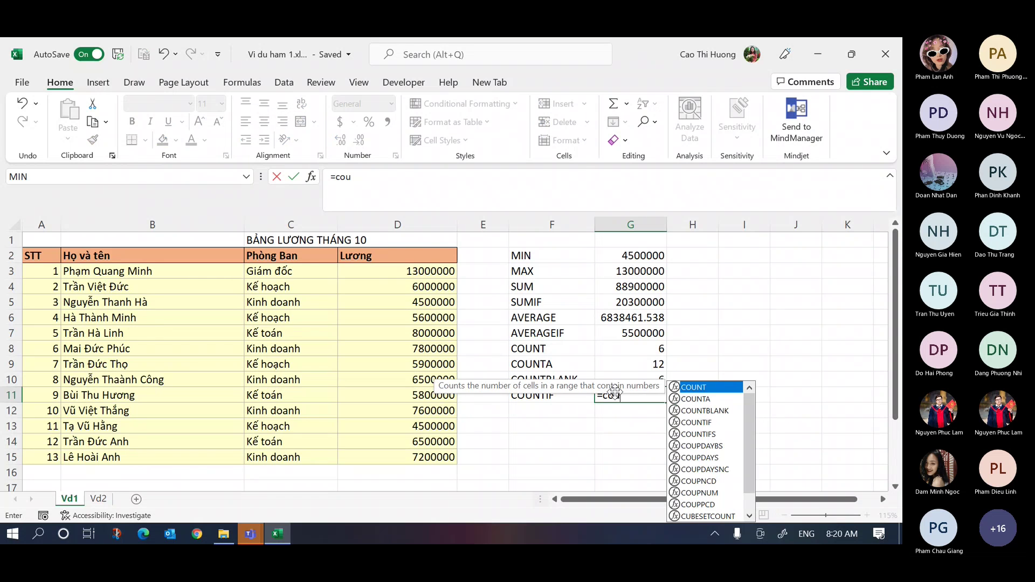
{"action": "key", "text": "Down"}
{"action": "key", "text": "Down"}
{"action": "key", "text": "Down"}
{"action": "key", "text": "Tab"}
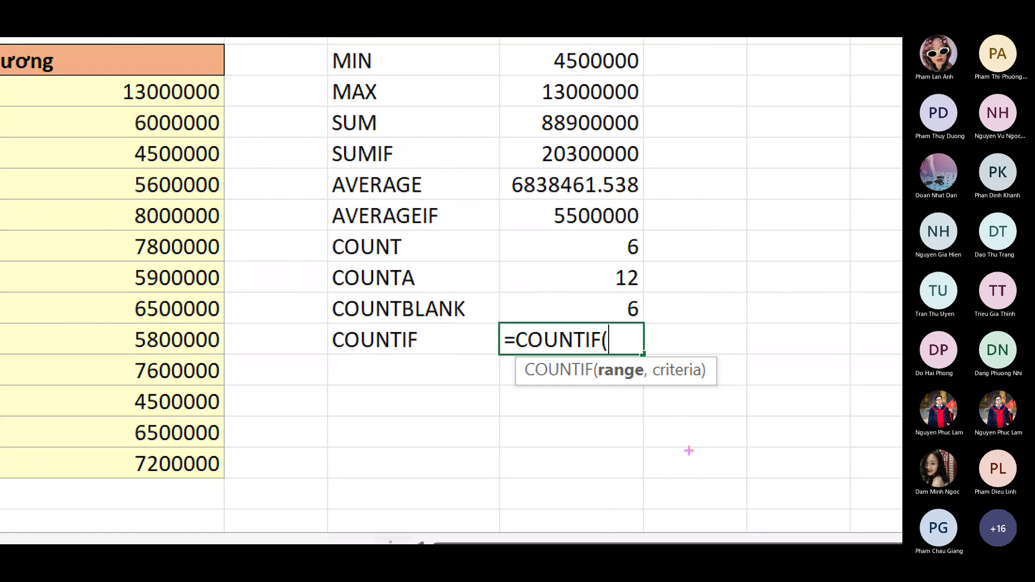
{"action": "left_click_drag", "start_coordinate": [599, 383], "coordinate": [710, 386]}
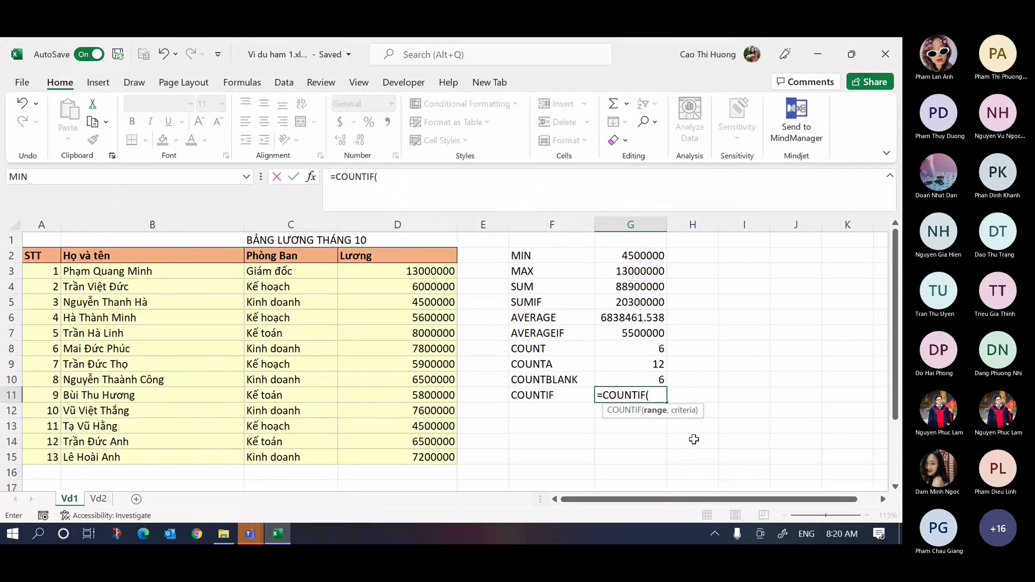
{"action": "left_click", "coordinate": [284, 268]}
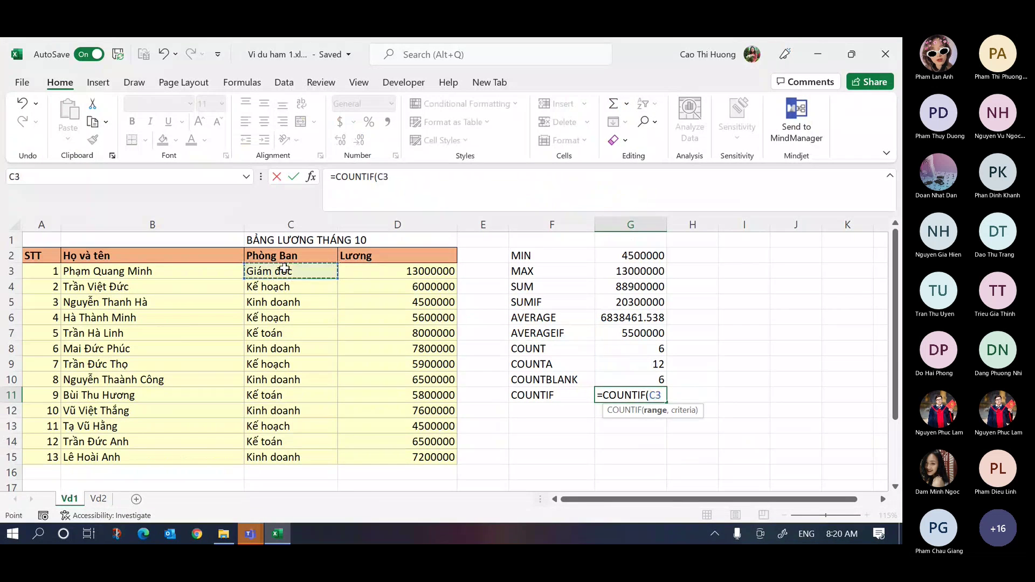
{"action": "key", "text": "ctrl+shift+Down"}
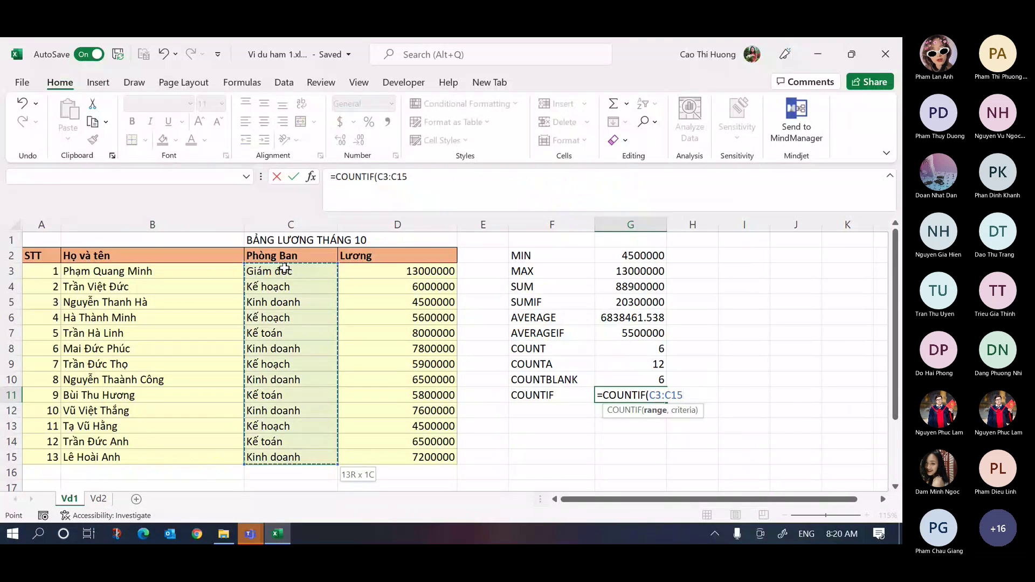
{"action": "type", "text": ","}
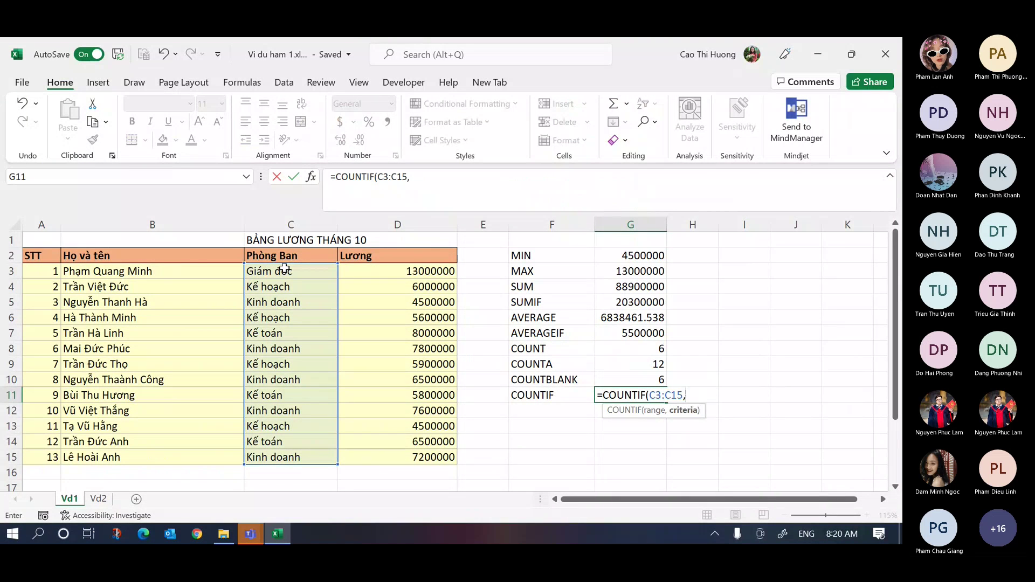
{"action": "type", "text": "\"Kinh doanh\")"}
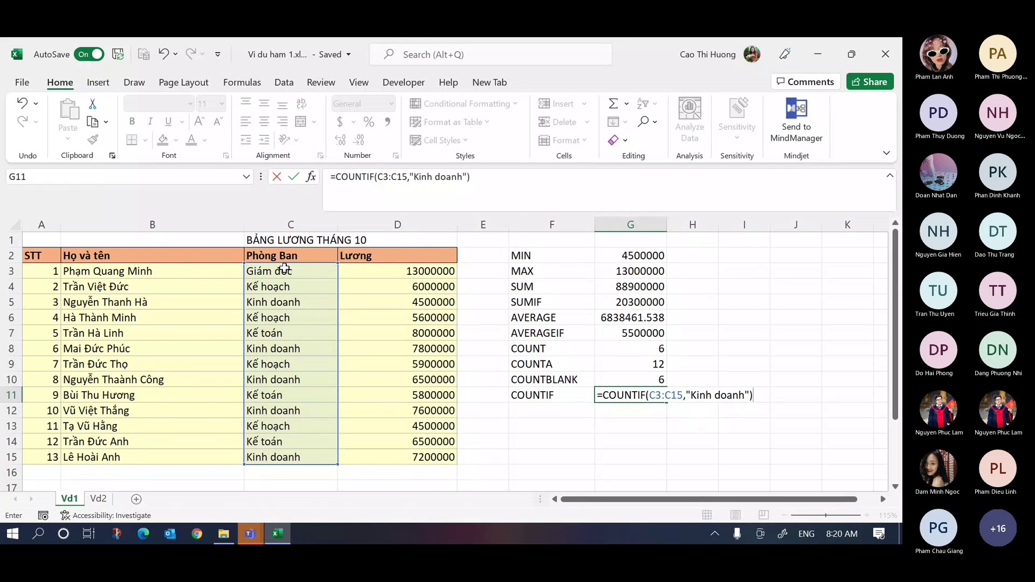
{"action": "key", "text": "Return"}
{"action": "key", "text": "Up"}
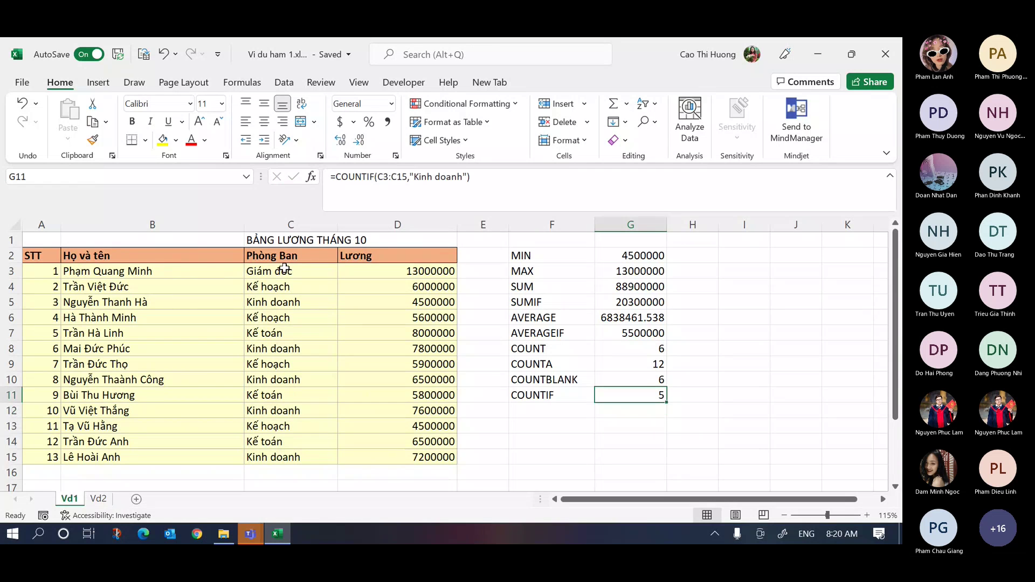
- Examine the range and criteria arguments of the COUNTIF formula in G11
{"action": "left_click", "coordinate": [585, 189]}
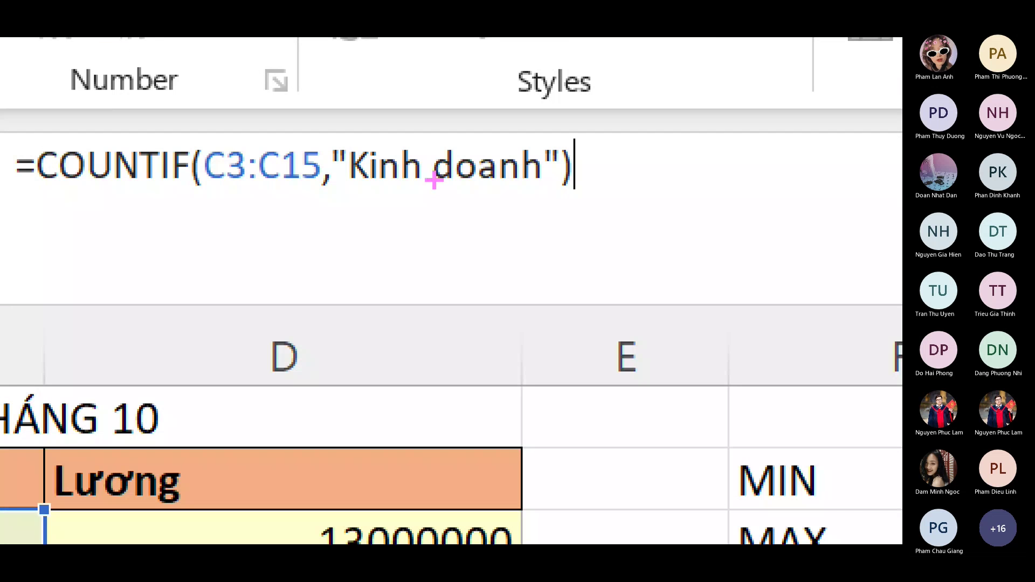
{"action": "left_click_drag", "start_coordinate": [211, 189], "coordinate": [524, 204]}
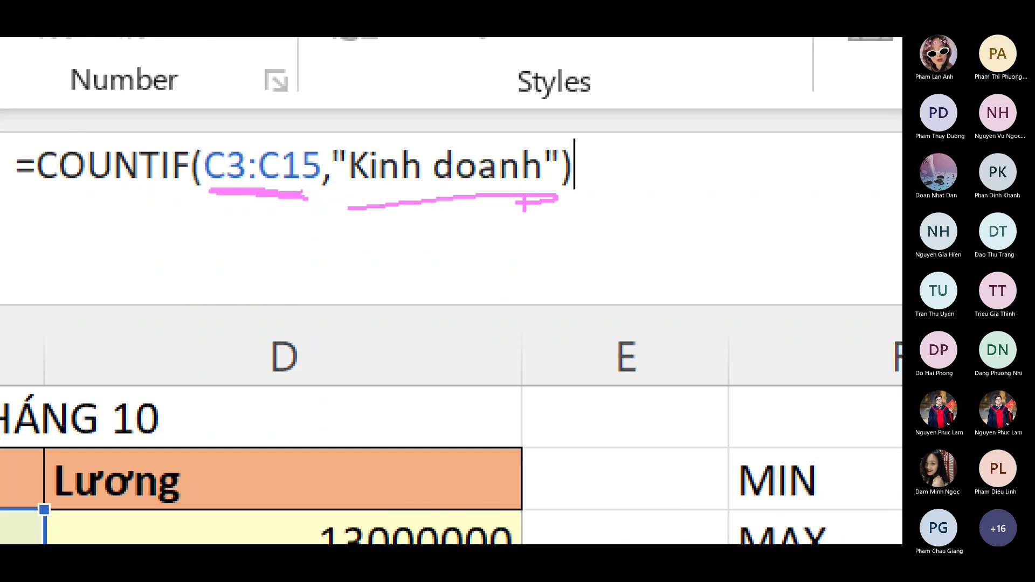
{"action": "key", "text": "Return"}
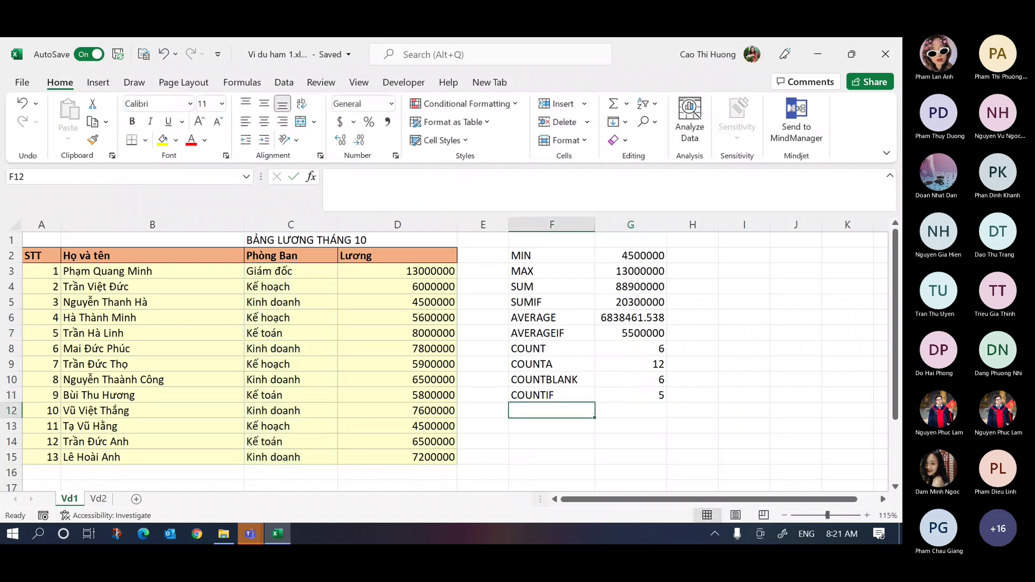
- Select cell G12, check the meeting chat in Microsoft Teams and return to the Excel workbook
{"action": "left_click", "coordinate": [631, 410]}
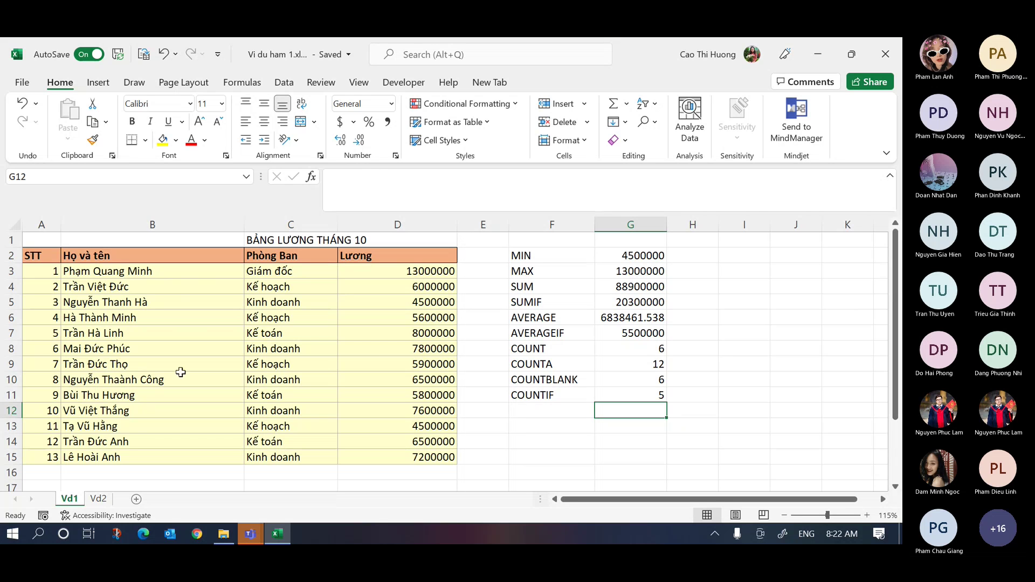
{"action": "left_click", "coordinate": [250, 534]}
{"action": "left_click", "coordinate": [212, 474]}
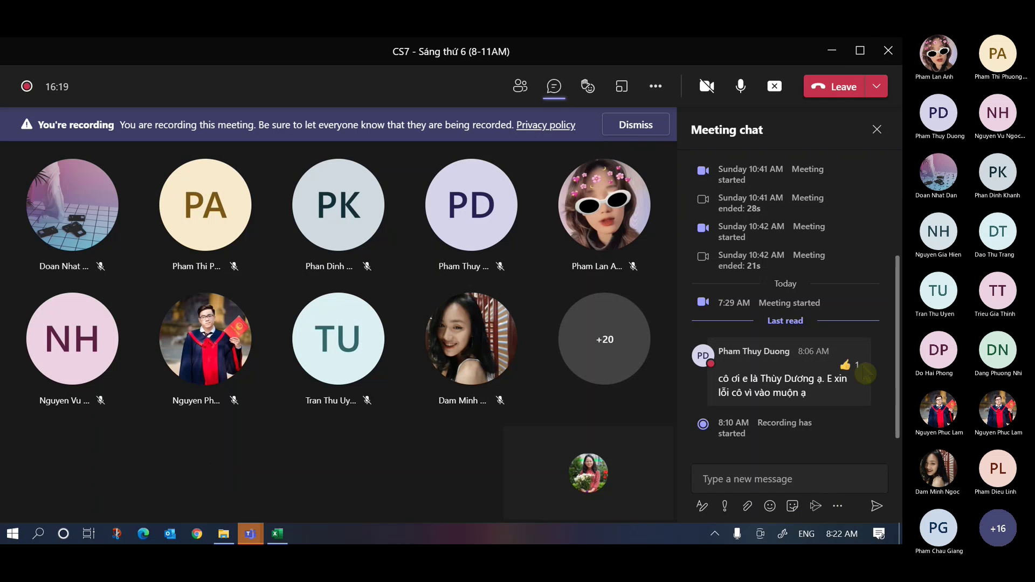
{"action": "left_click", "coordinate": [832, 50]}
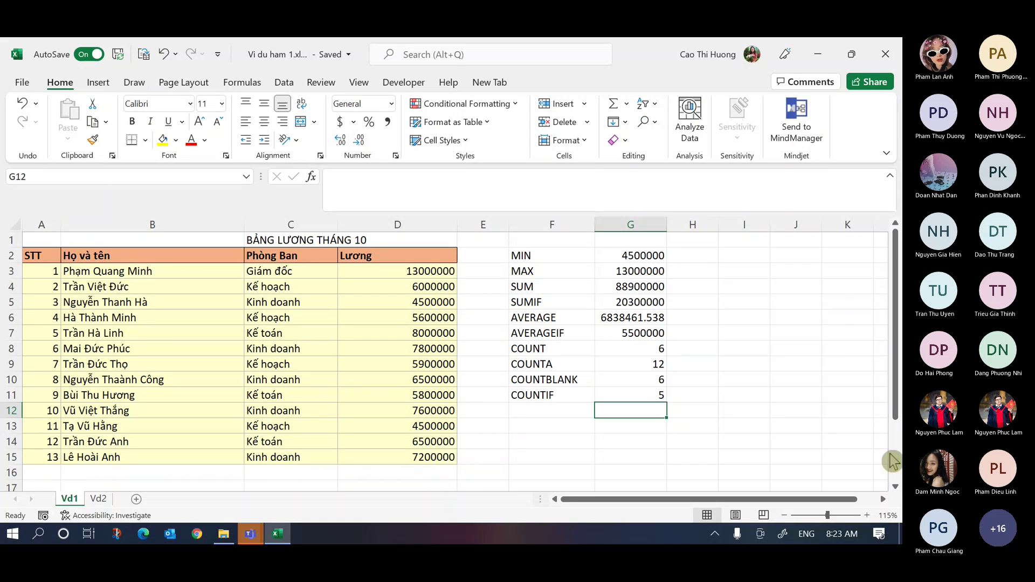
{"action": "key", "text": "alt+Tab"}
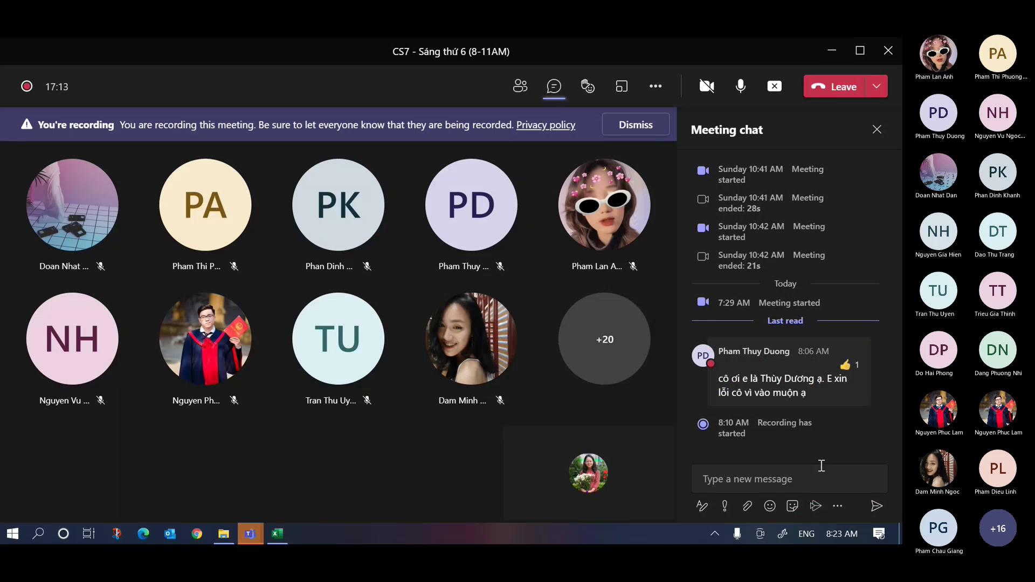
{"action": "left_click", "coordinate": [833, 54]}
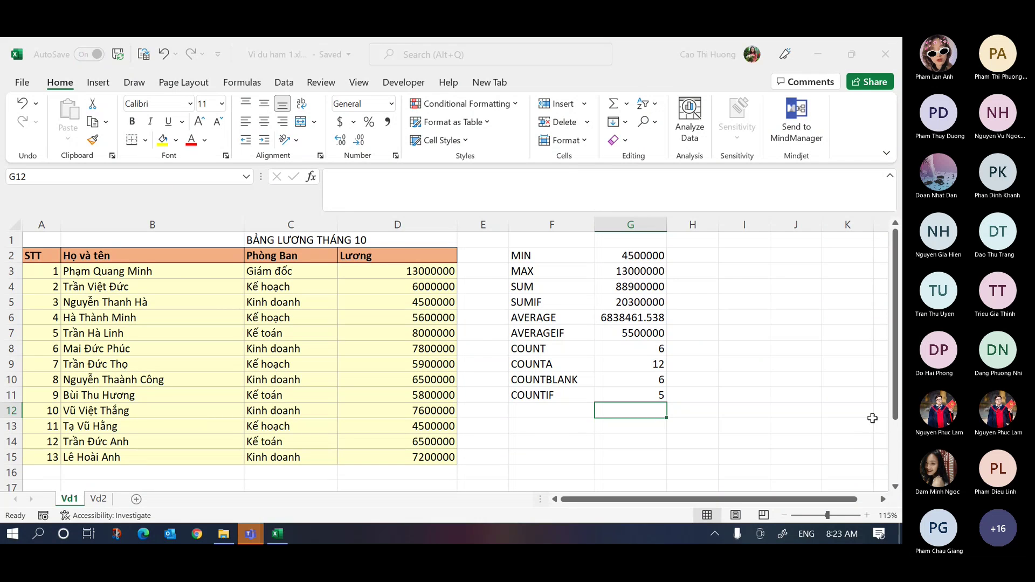
- Enter a COUNTIF formula in G12 that counts the salaries in D3:D15 meeting the criterion "<=6500000"
{"action": "type", "text": "=so"}
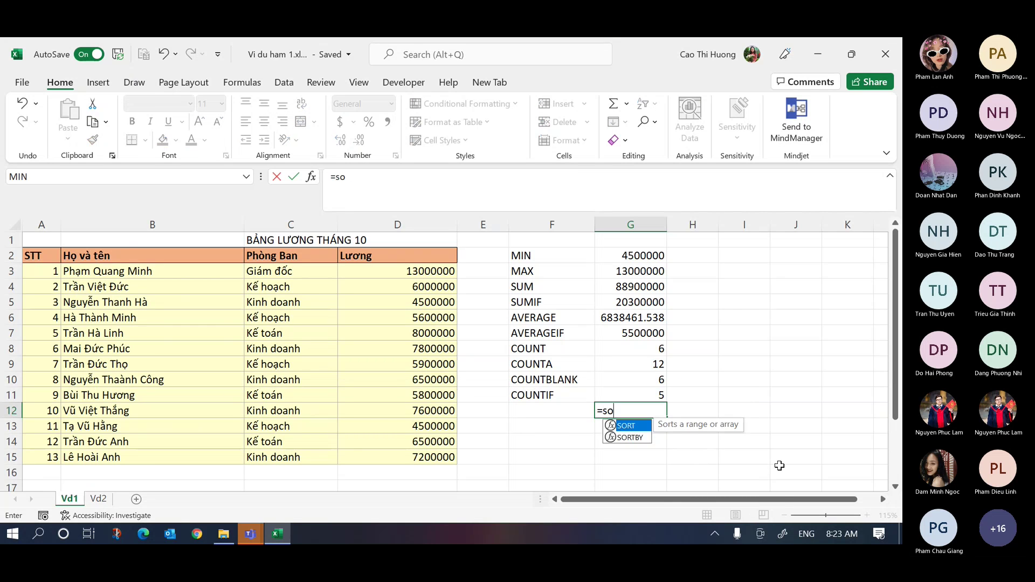
{"action": "key", "text": "BackSpace"}
{"action": "key", "text": "BackSpace"}
{"action": "type", "text": "co"}
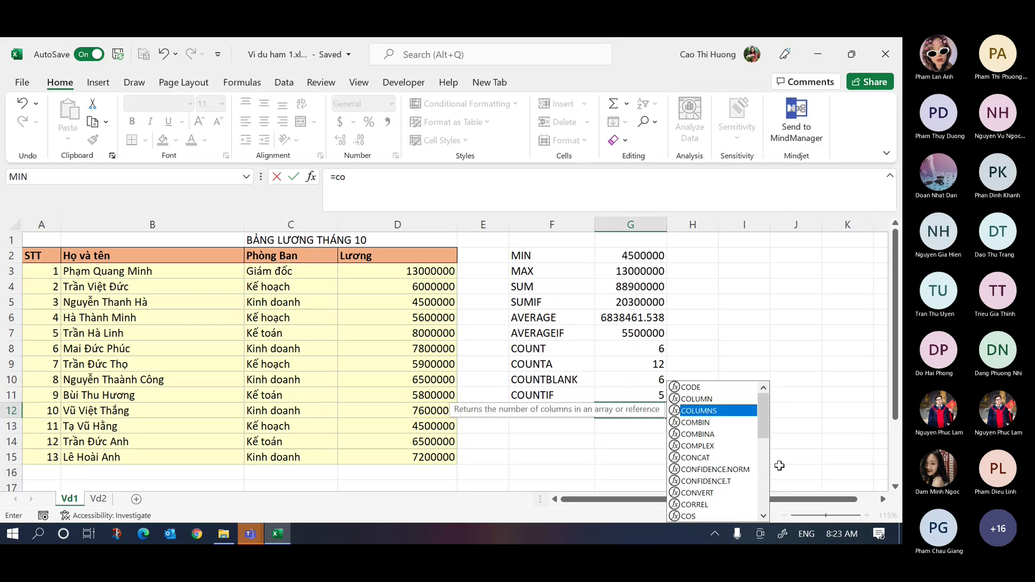
{"action": "type", "text": "u"}
{"action": "key", "text": "Down"}
{"action": "key", "text": "Down"}
{"action": "key", "text": "Down"}
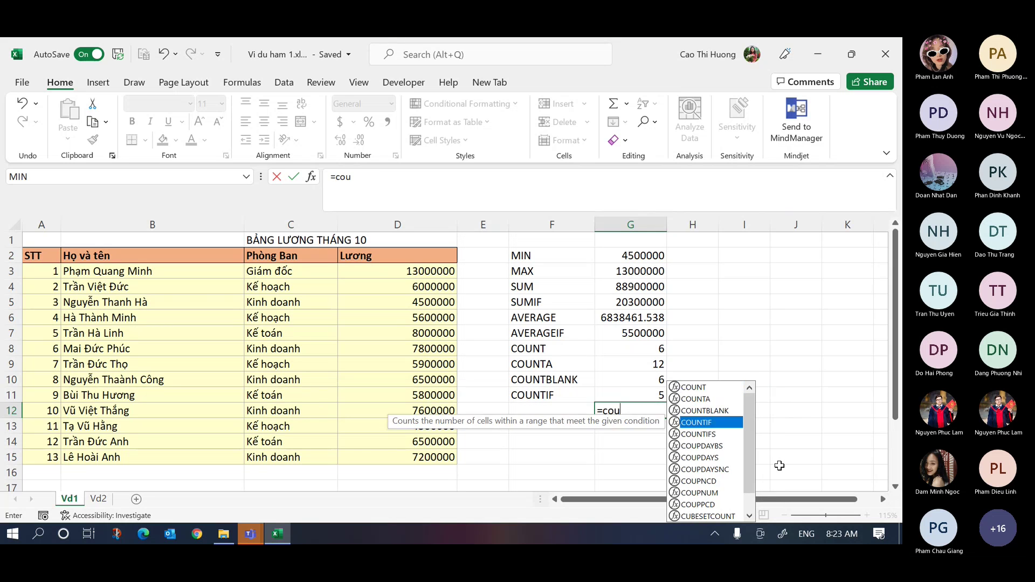
{"action": "key", "text": "Tab"}
{"action": "left_click", "coordinate": [379, 268]}
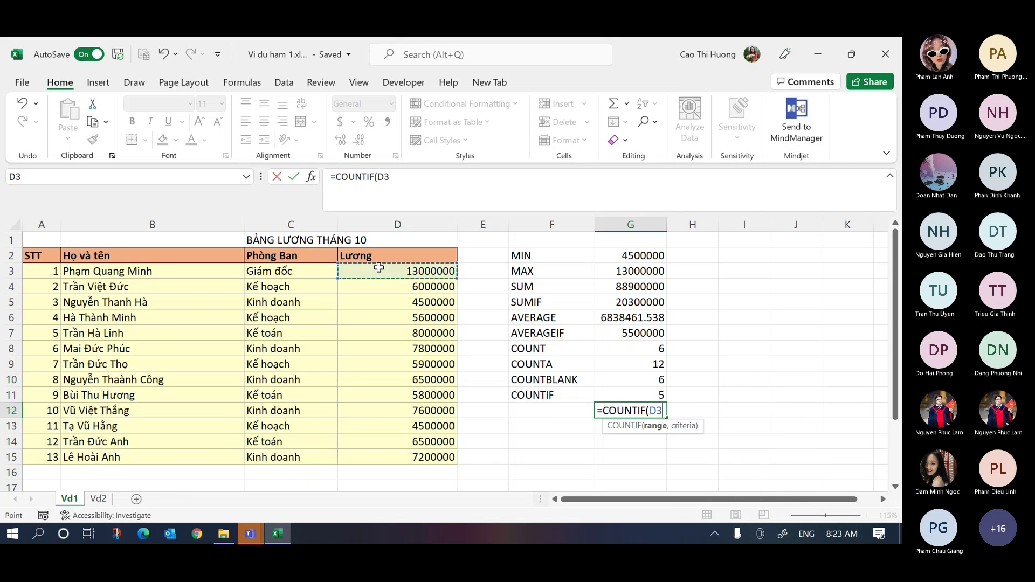
{"action": "key", "text": "ctrl+shift+Down"}
{"action": "type", "text": ","}
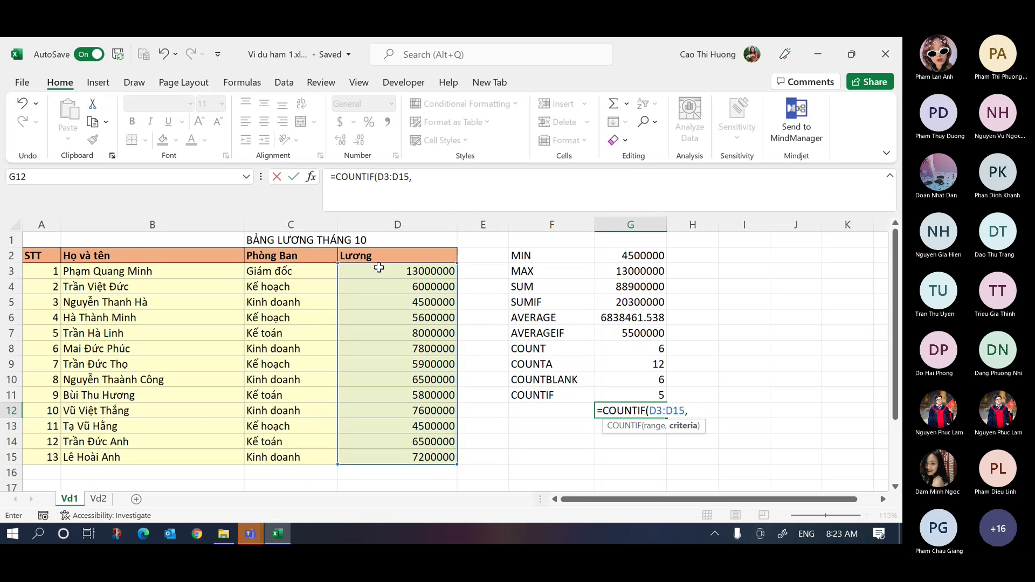
{"action": "type", "text": "\"<=6500000\")"}
{"action": "key", "text": "Return"}
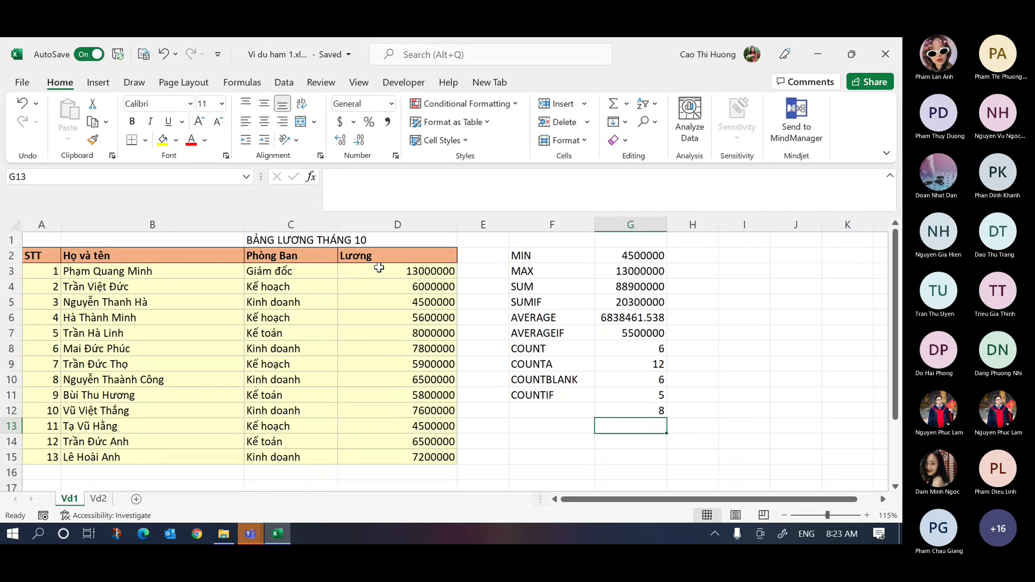
- Examine the salary range and the comparison criterion in the COUNTIF formula in G12
{"action": "left_click", "coordinate": [485, 183]}
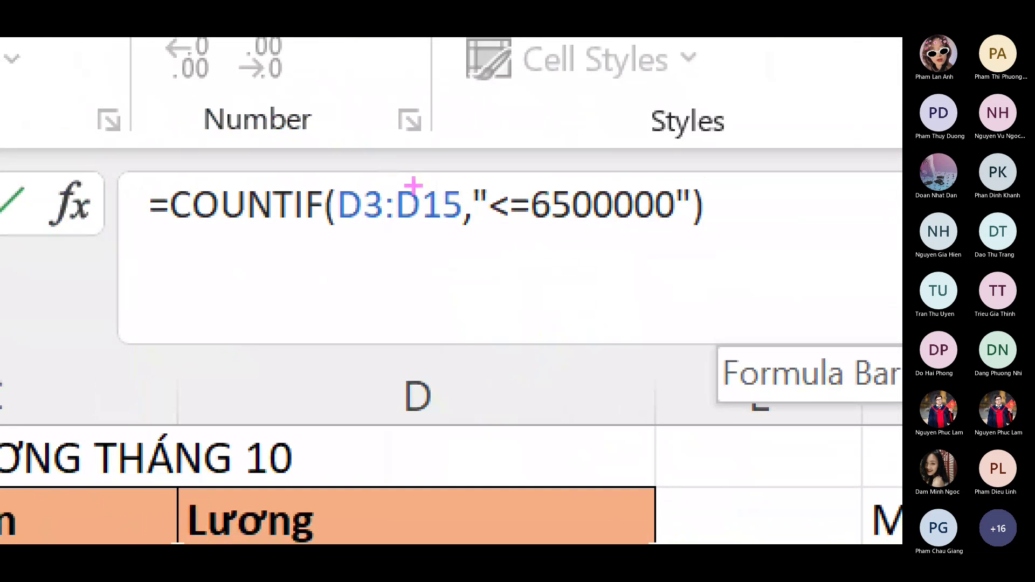
{"action": "left_click_drag", "start_coordinate": [348, 229], "coordinate": [674, 235]}
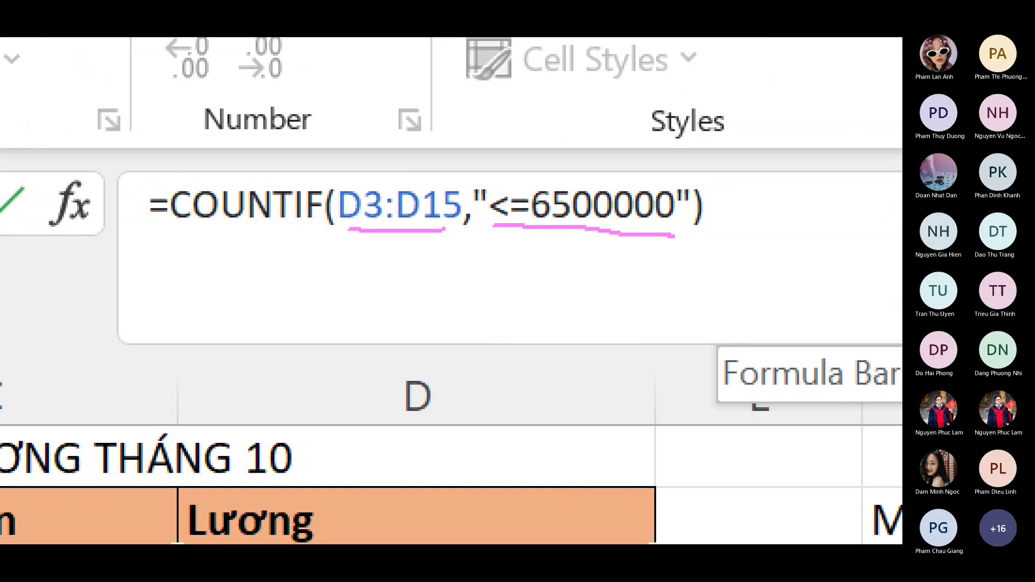
{"action": "mouse_move", "coordinate": [356, 234]}
{"action": "left_mouse_down"}
{"action": "mouse_move", "coordinate": [455, 233]}
{"action": "mouse_move", "coordinate": [374, 228]}
{"action": "left_mouse_up"}
{"action": "left_click_drag", "start_coordinate": [498, 228], "coordinate": [665, 233]}
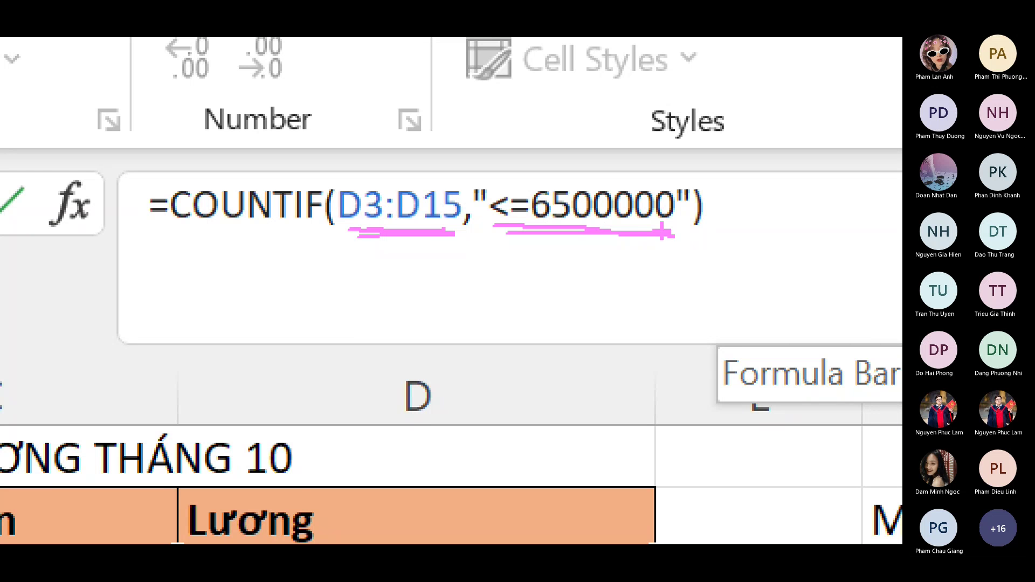
{"action": "key", "text": "Escape"}
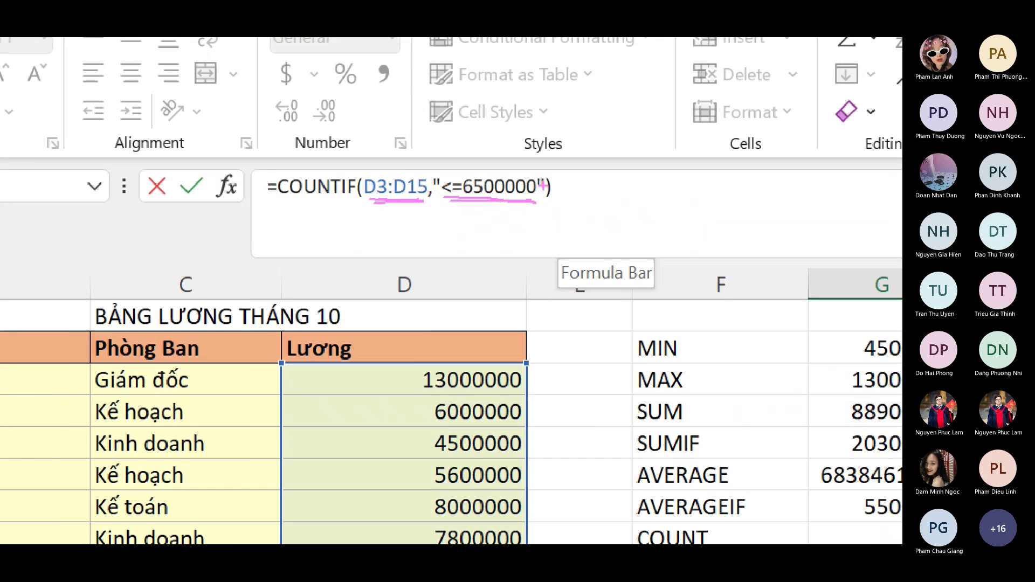
{"action": "key", "text": "Return"}
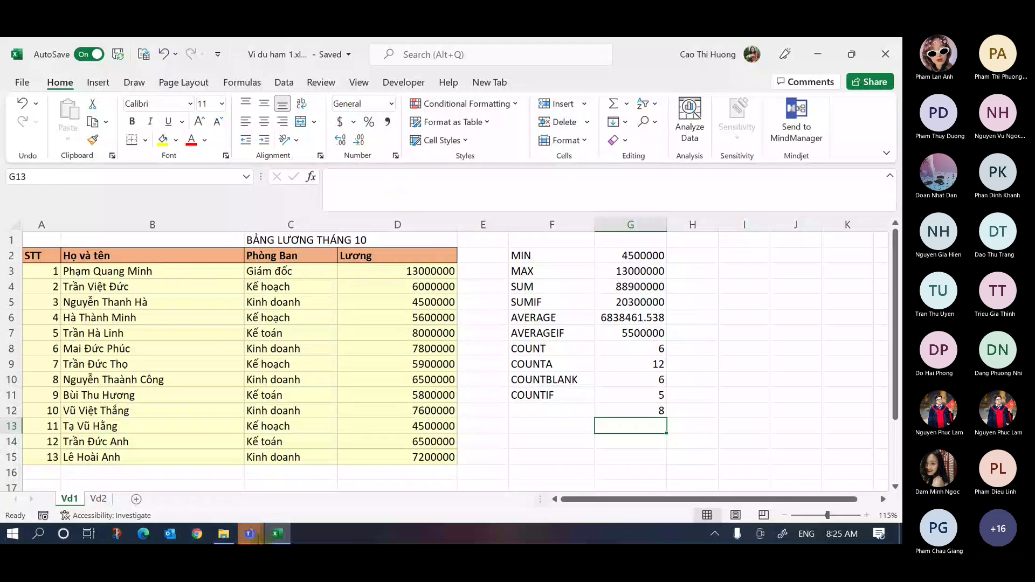
- Switch to the Microsoft Teams meeting to read the chat replies and return to the Excel workbook
{"action": "mouse_move", "coordinate": [250, 534]}
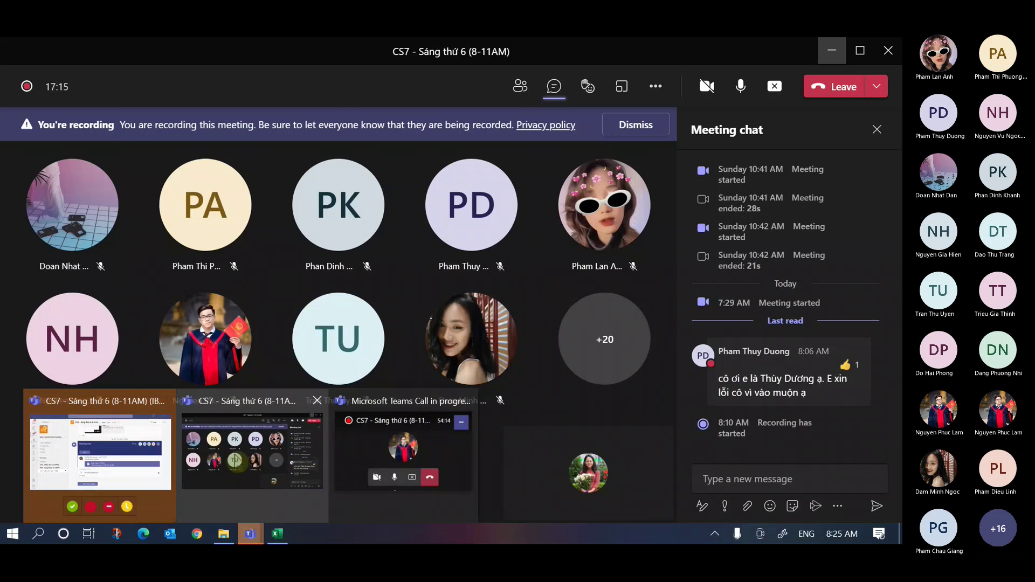
{"action": "left_click", "coordinate": [236, 460]}
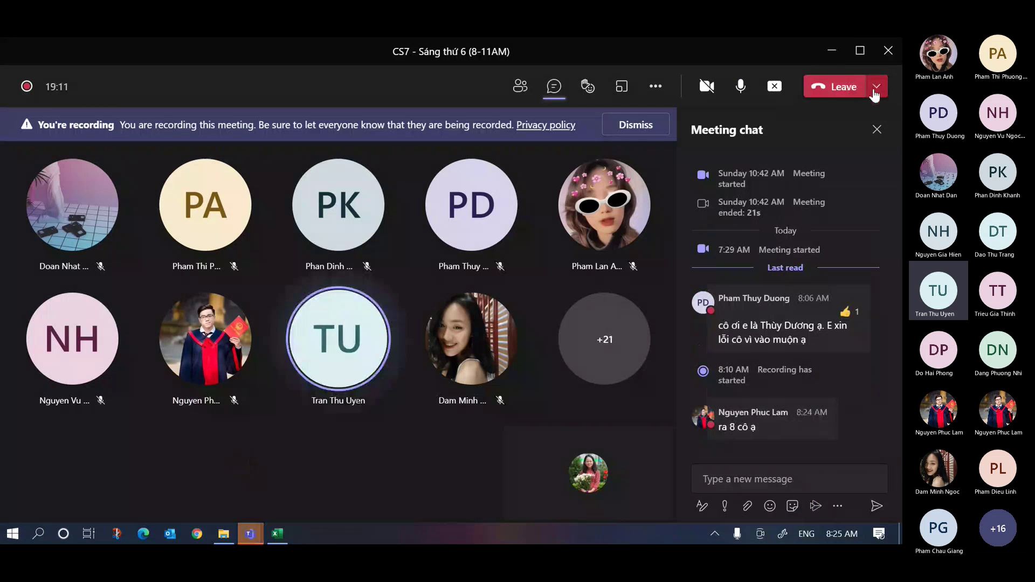
{"action": "left_click", "coordinate": [831, 54]}
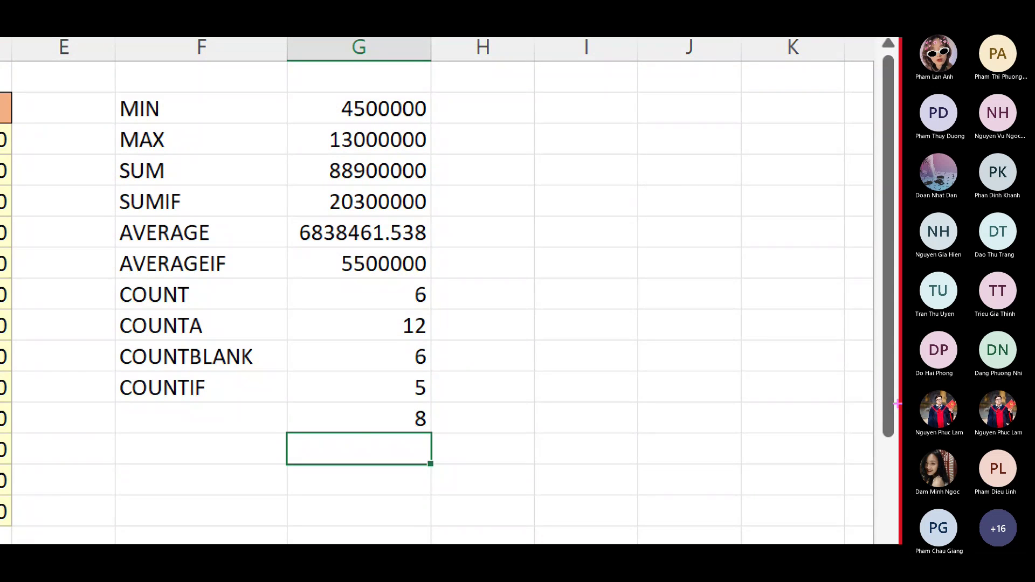
- Sketch two arrows leading to an asterisk and a question mark beside the function results, and clear the annotation
{"action": "mouse_move", "coordinate": [504, 213]}
{"action": "left_mouse_down"}
{"action": "mouse_move", "coordinate": [575, 145]}
{"action": "mouse_move", "coordinate": [585, 173]}
{"action": "left_mouse_up"}
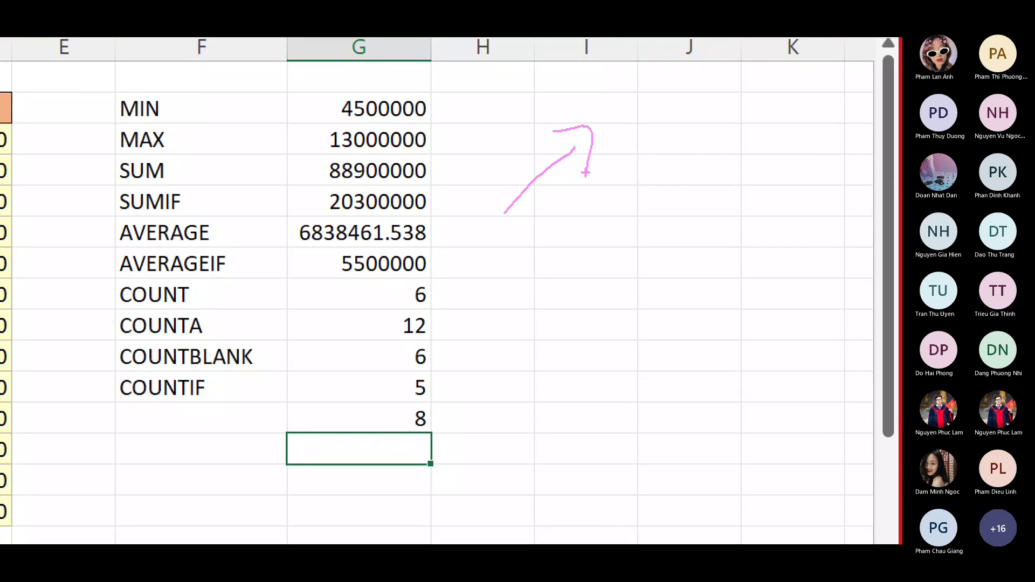
{"action": "left_click_drag", "start_coordinate": [638, 113], "coordinate": [704, 110]}
{"action": "left_click_drag", "start_coordinate": [648, 87], "coordinate": [698, 145]}
{"action": "left_click_drag", "start_coordinate": [706, 84], "coordinate": [646, 133]}
{"action": "mouse_move", "coordinate": [497, 223]}
{"action": "left_mouse_down"}
{"action": "mouse_move", "coordinate": [575, 287]}
{"action": "mouse_move", "coordinate": [572, 316]}
{"action": "left_mouse_up"}
{"action": "mouse_move", "coordinate": [660, 251]}
{"action": "left_mouse_down"}
{"action": "mouse_move", "coordinate": [654, 237]}
{"action": "mouse_move", "coordinate": [643, 306]}
{"action": "left_mouse_up"}
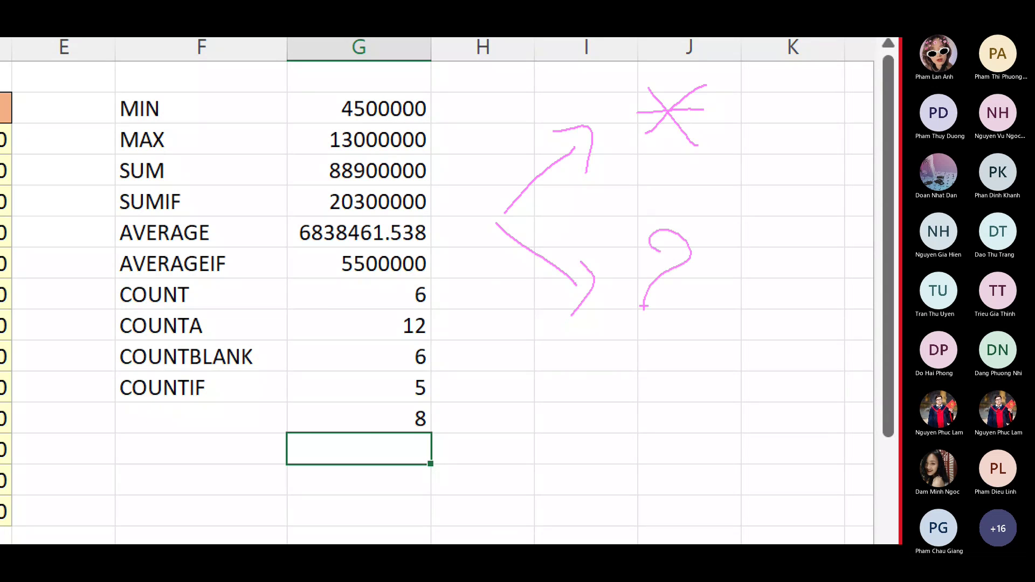
{"action": "left_click", "coordinate": [640, 351]}
{"action": "key", "text": "Escape"}
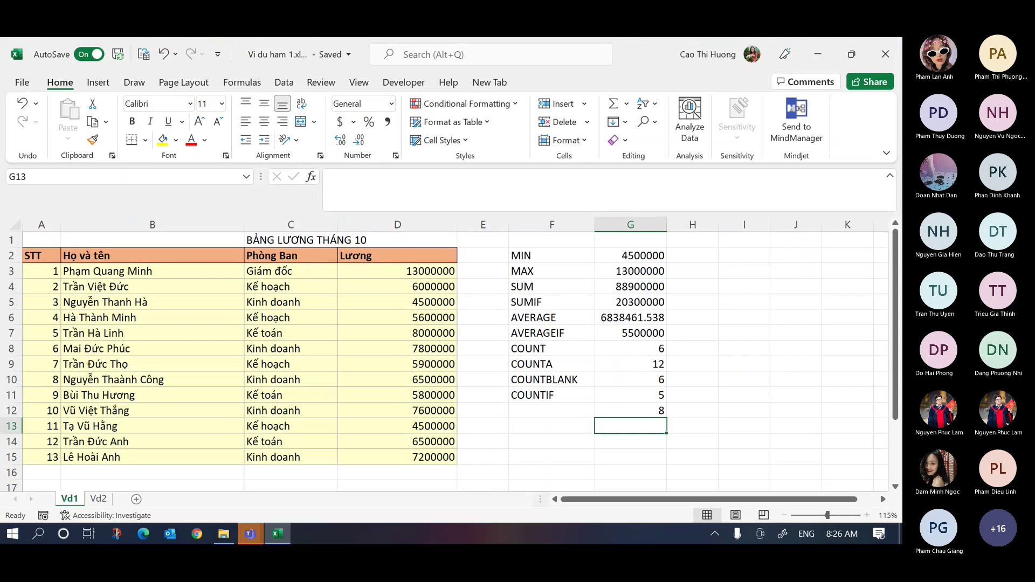
- Build a COUNTIF formula in G13 that counts the names in B3:B15 matching the wildcard criterion "Trần *"
{"action": "type", "text": "=cou"}
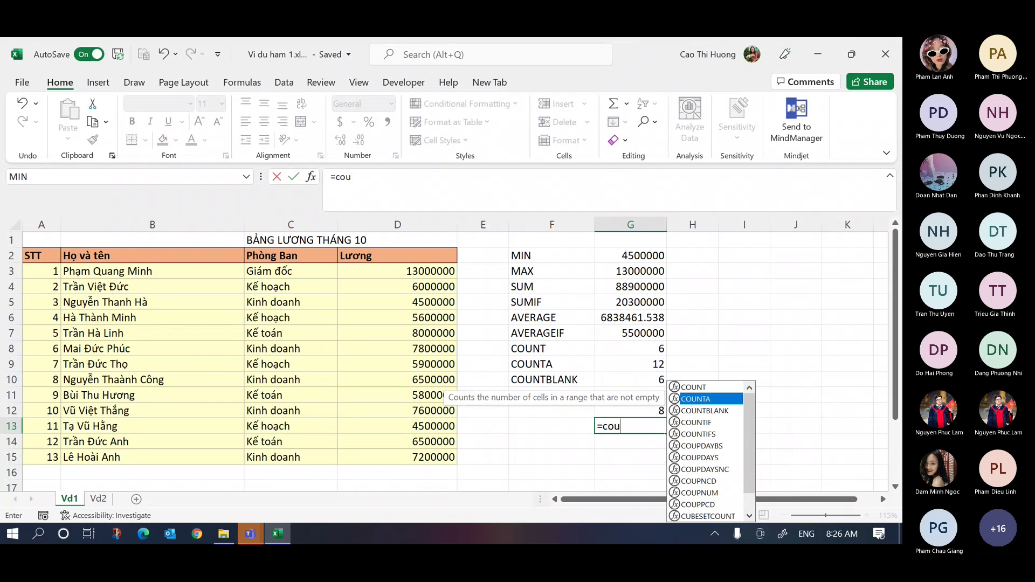
{"action": "key", "text": "Down"}
{"action": "key", "text": "Down"}
{"action": "key", "text": "Tab"}
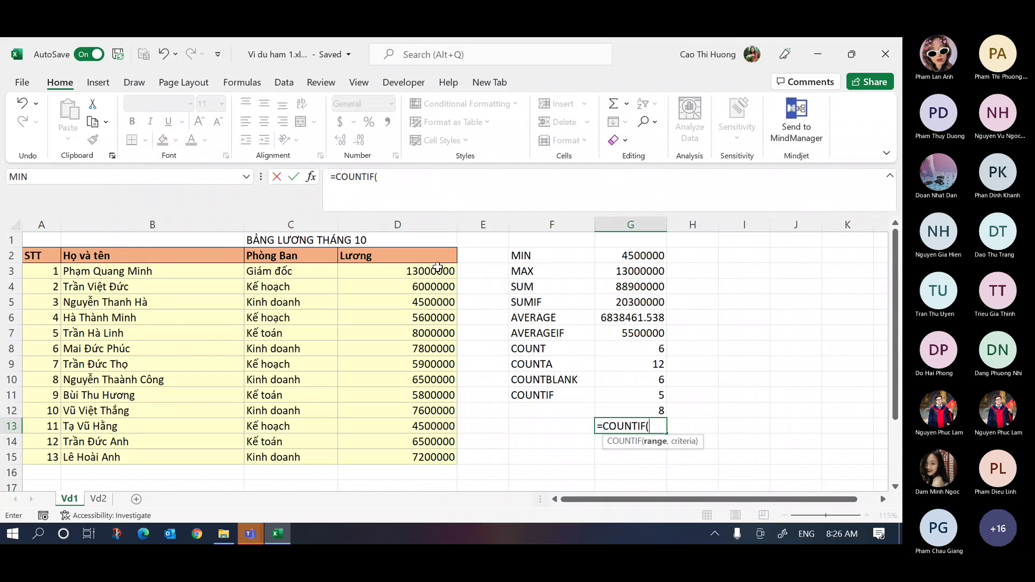
{"action": "left_click", "coordinate": [159, 272]}
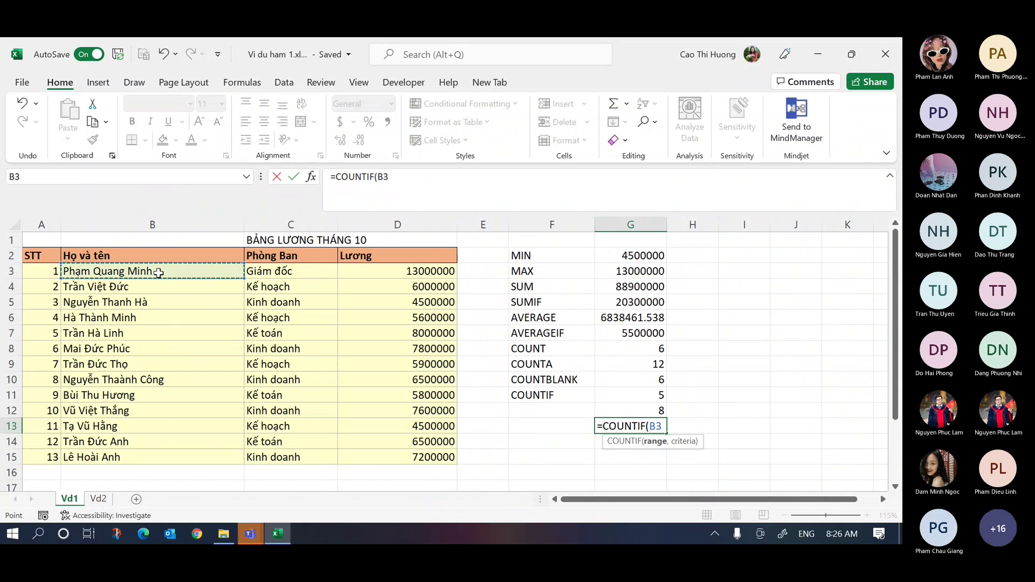
{"action": "key", "text": "ctrl+shift+Down"}
{"action": "type", "text": ","}
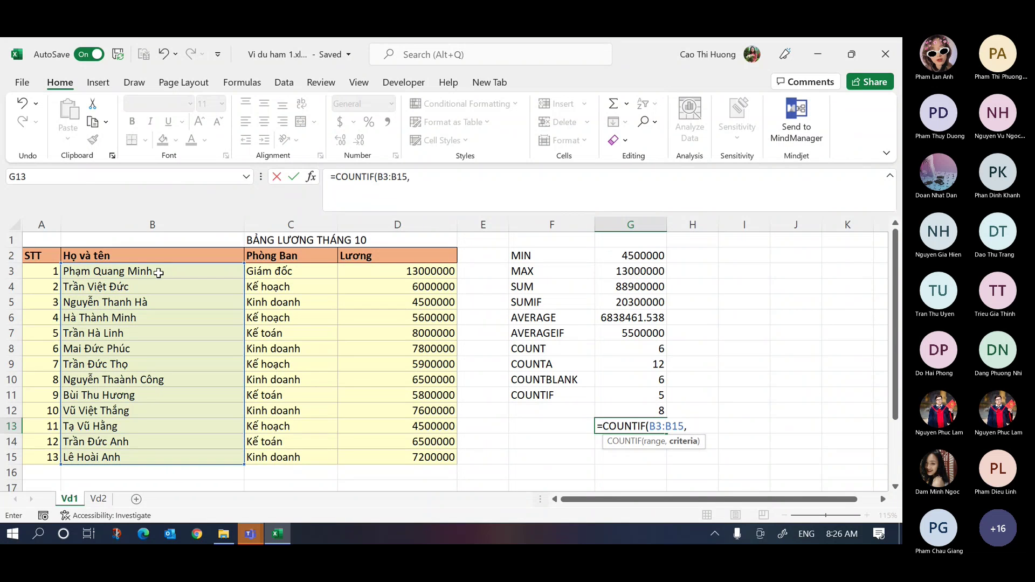
{"action": "type", "text": "\""}
{"action": "type", "text": "Trần *\""}
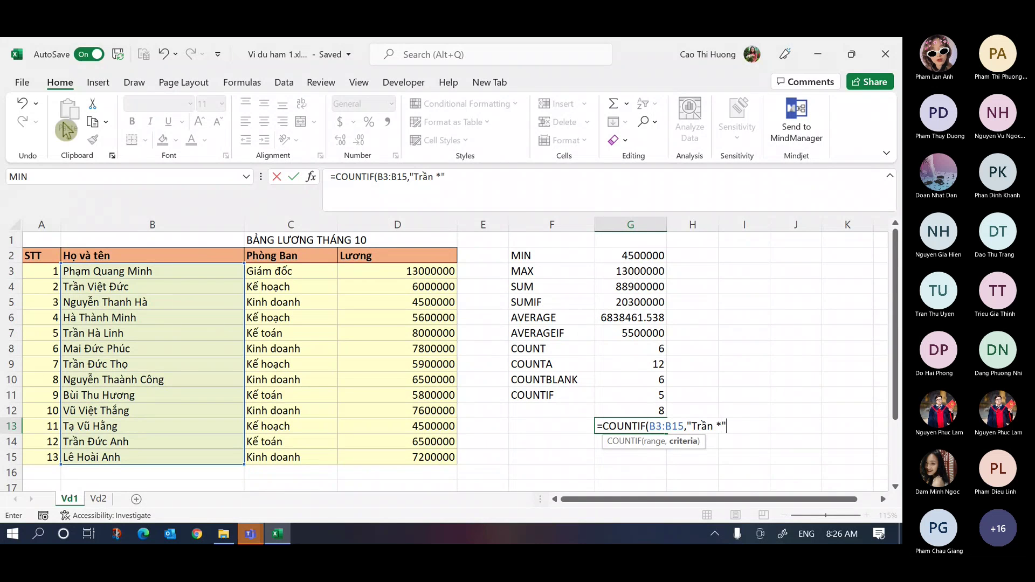
{"action": "type", "text": ")"}
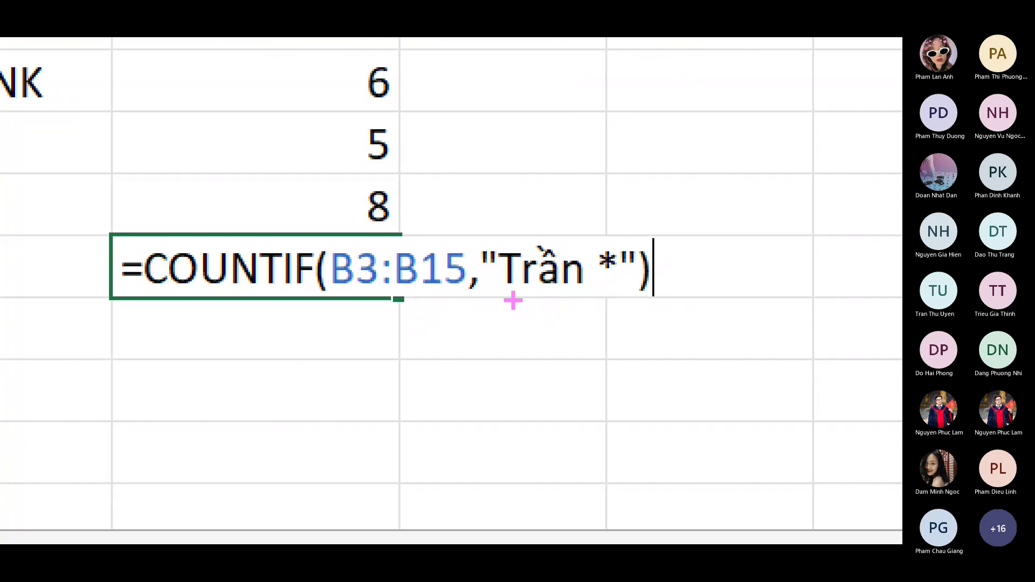
- Underline the wildcard criterion in G13, mark its asterisk with an arrow, and enter the formula
{"action": "left_click_drag", "start_coordinate": [613, 294], "coordinate": [517, 294]}
{"action": "left_click_drag", "start_coordinate": [596, 149], "coordinate": [609, 222]}
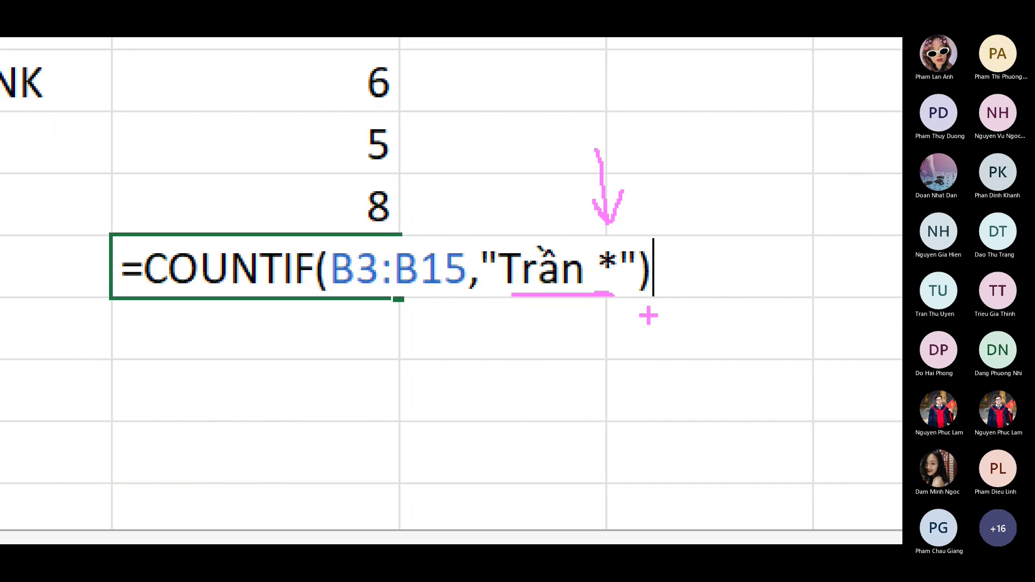
{"action": "mouse_move", "coordinate": [624, 274]}
{"action": "left_mouse_down"}
{"action": "mouse_move", "coordinate": [603, 278]}
{"action": "mouse_move", "coordinate": [623, 278]}
{"action": "left_mouse_up"}
{"action": "mouse_move", "coordinate": [620, 279]}
{"action": "left_mouse_down"}
{"action": "mouse_move", "coordinate": [632, 278]}
{"action": "mouse_move", "coordinate": [625, 288]}
{"action": "left_mouse_up"}
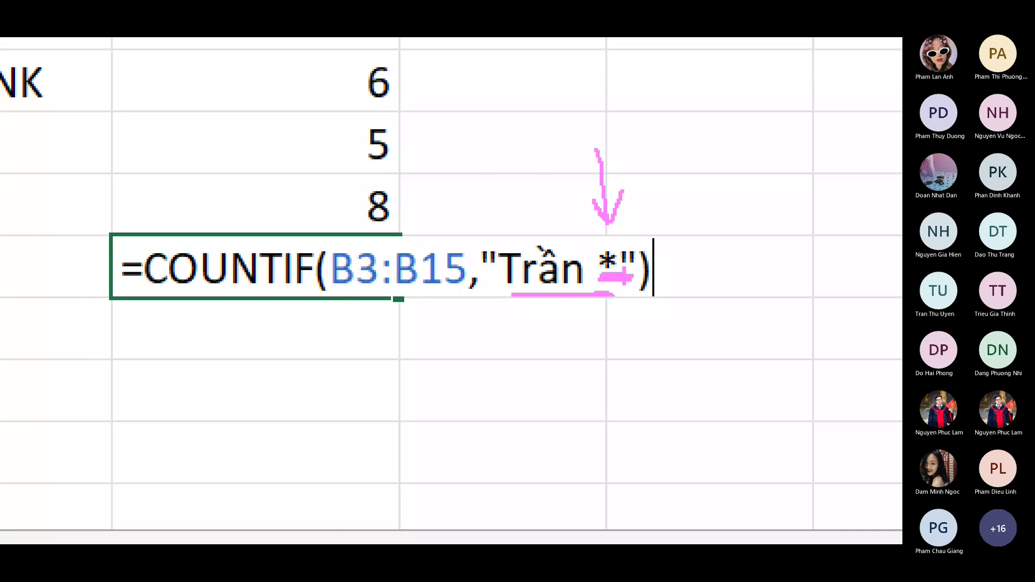
{"action": "key", "text": "Return"}
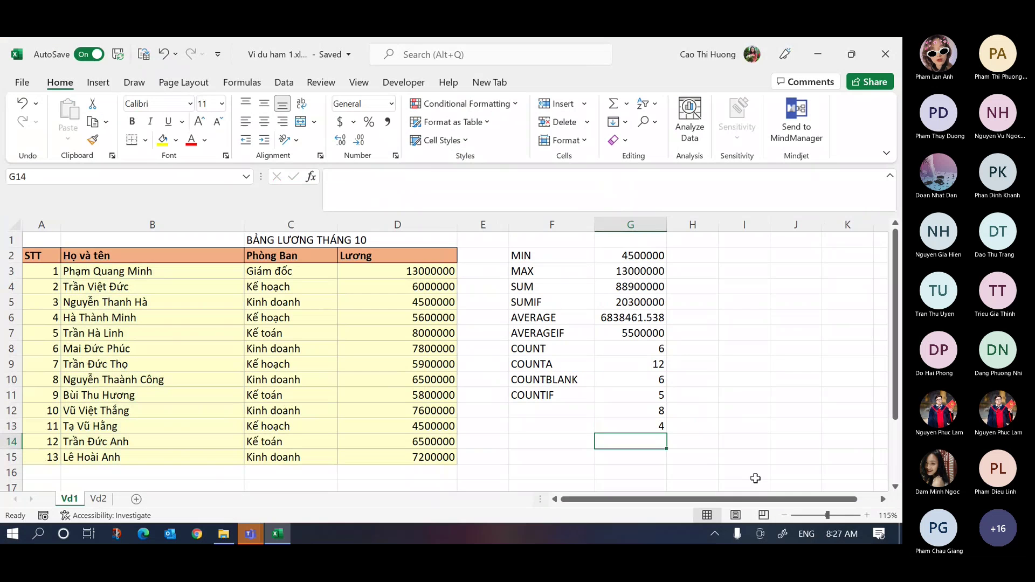
- Reopen the COUNTIF formula in G13, underline the text before its asterisk, and close it without changes
{"action": "type", "text": "="}
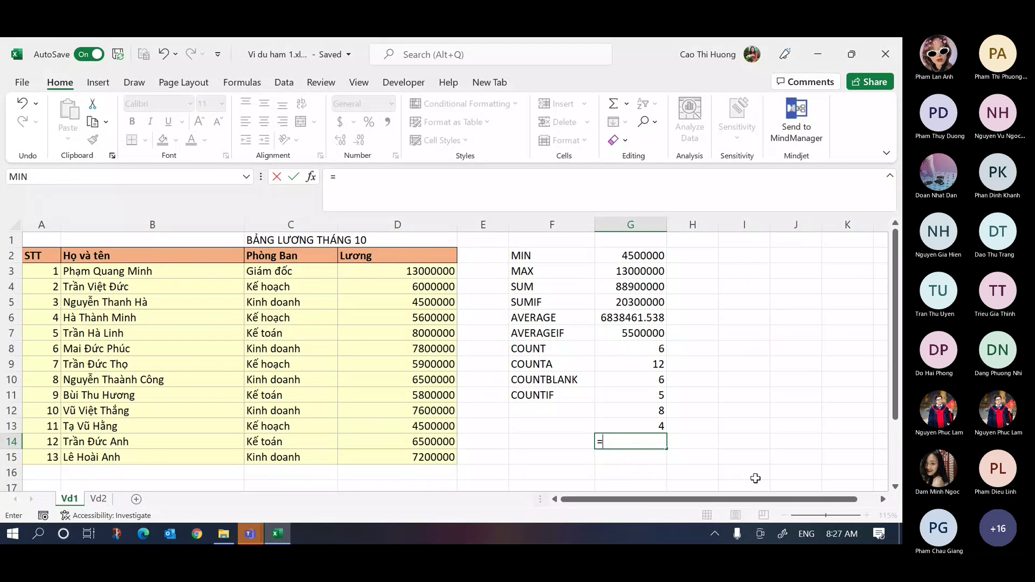
{"action": "key", "text": "BackSpace"}
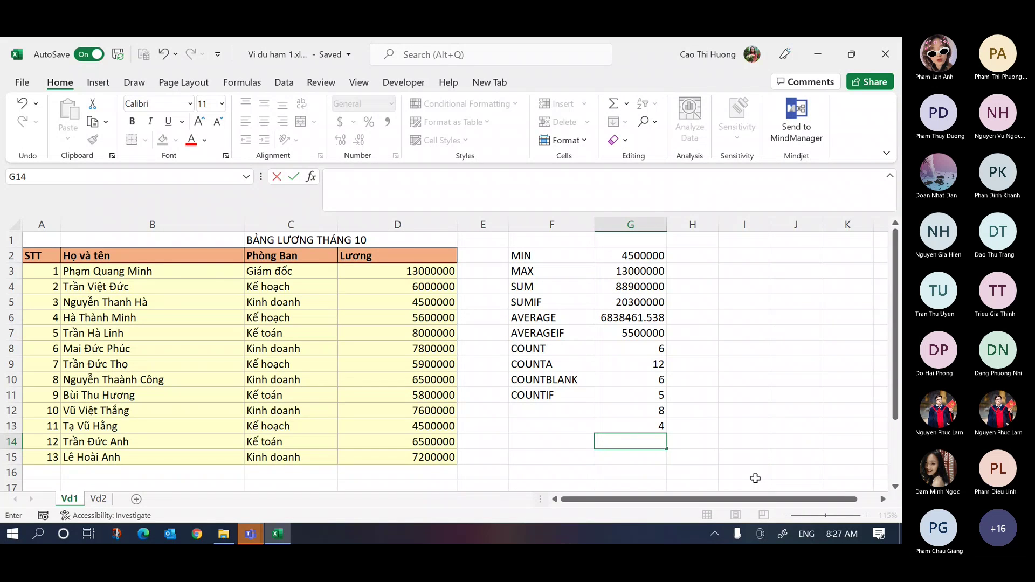
{"action": "key", "text": "Up"}
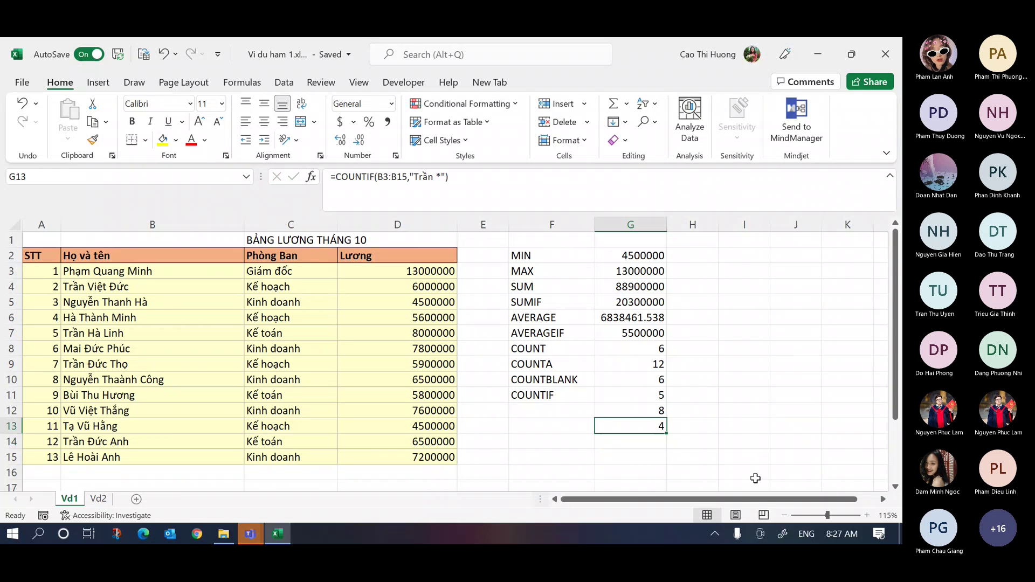
{"action": "key", "text": "F2"}
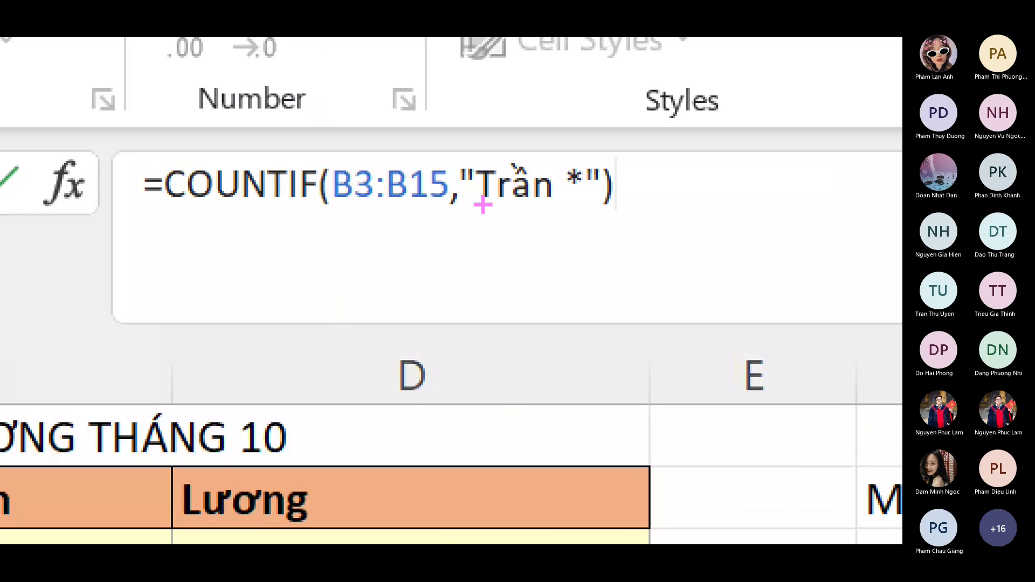
{"action": "mouse_move", "coordinate": [482, 205]}
{"action": "left_mouse_down"}
{"action": "mouse_move", "coordinate": [559, 207]}
{"action": "mouse_move", "coordinate": [493, 209]}
{"action": "left_mouse_up"}
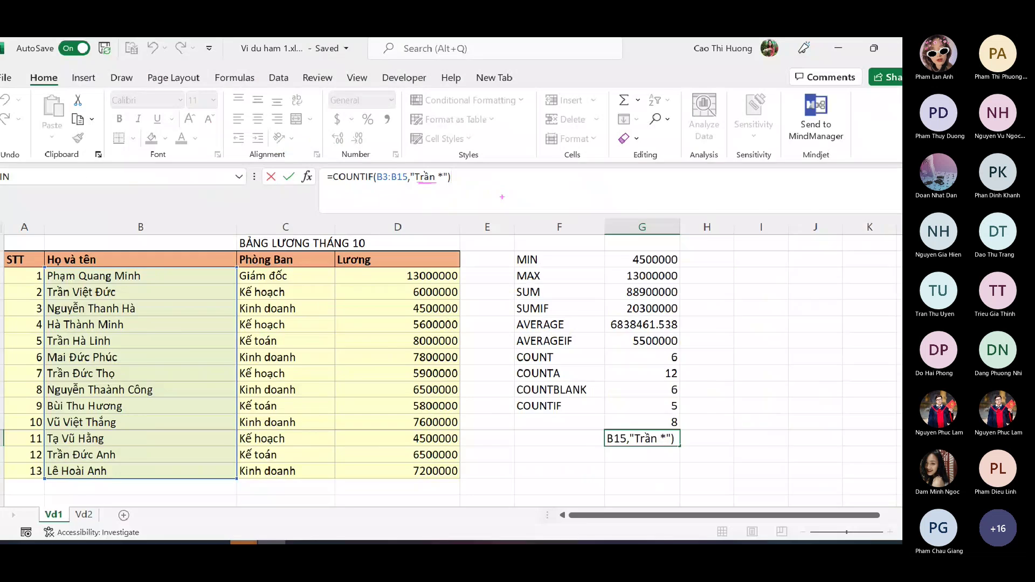
{"action": "key", "text": "Return"}
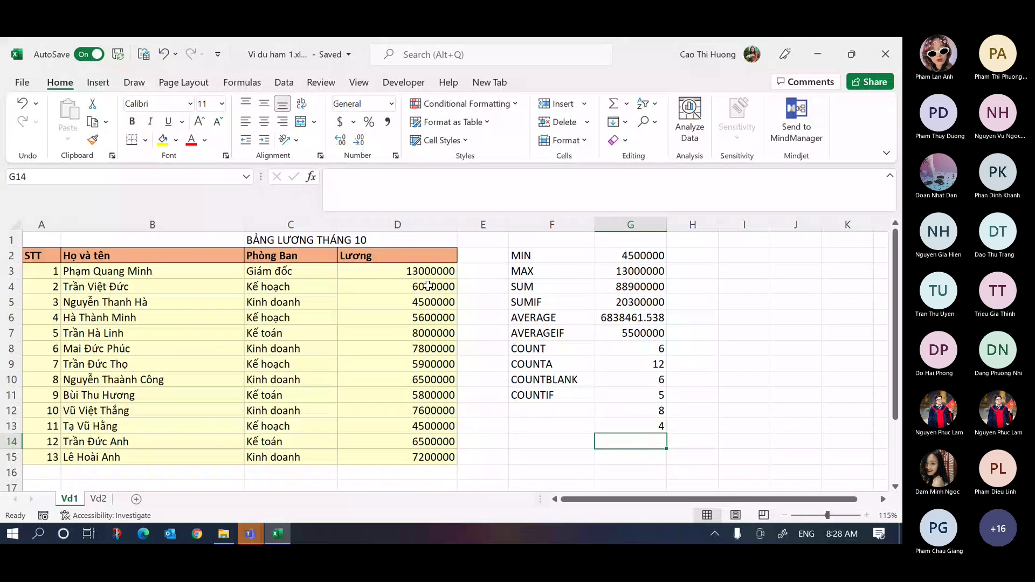
- Build a COUNTIF formula in H11 that counts the names in B3:B15 matching the wildcard criterion "* Anh"
{"action": "left_click", "coordinate": [710, 393]}
{"action": "type", "text": "=cou"}
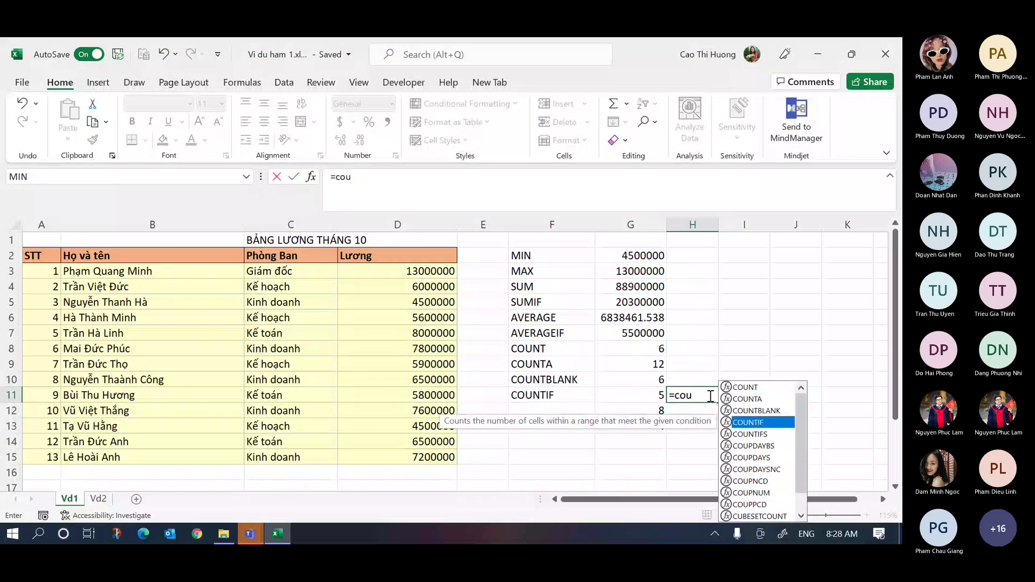
{"action": "key", "text": "Tab"}
{"action": "left_click", "coordinate": [160, 270]}
{"action": "key", "text": "ctrl+shift+Down"}
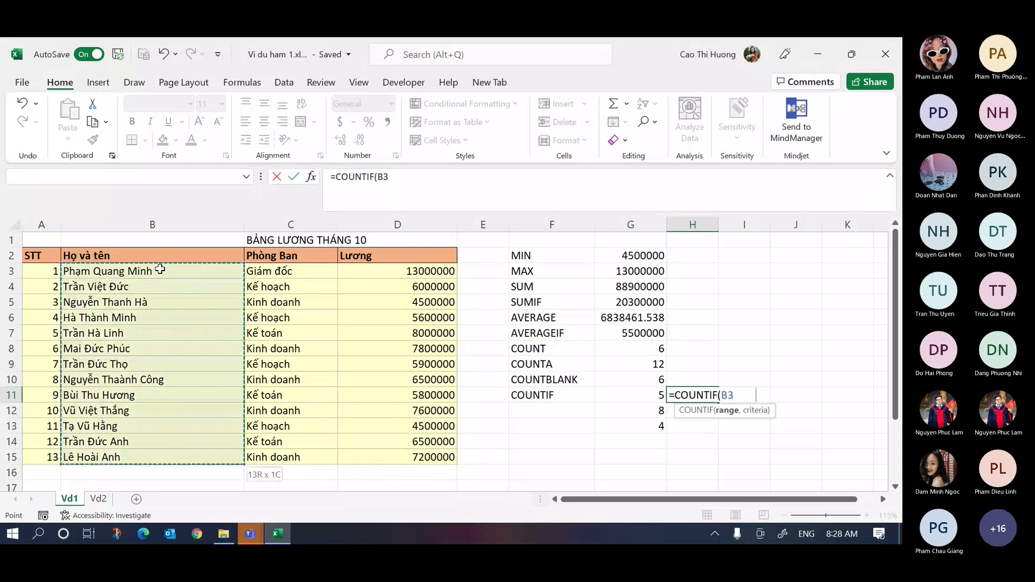
{"action": "type", "text": ",\""}
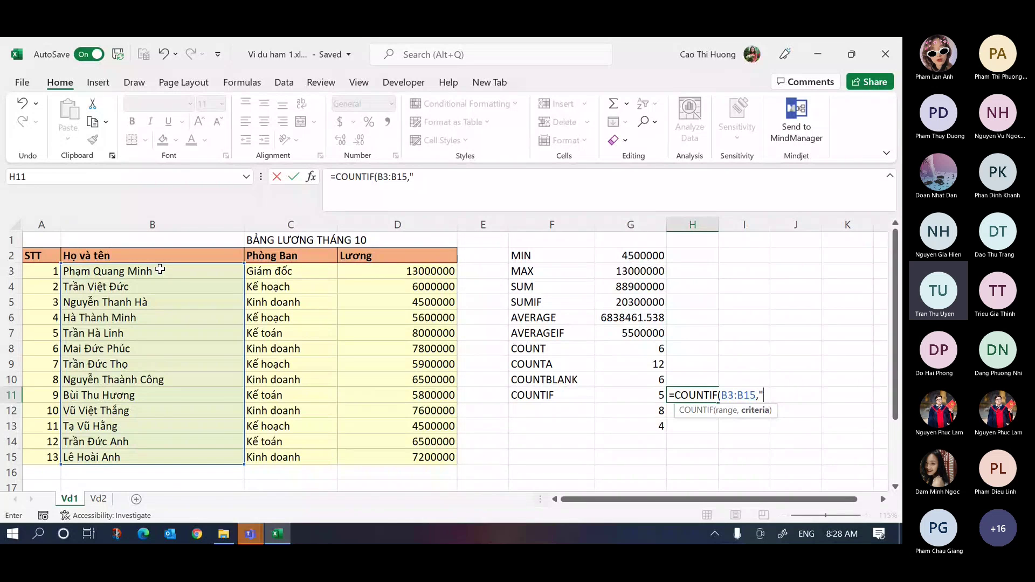
{"action": "type", "text": "*"}
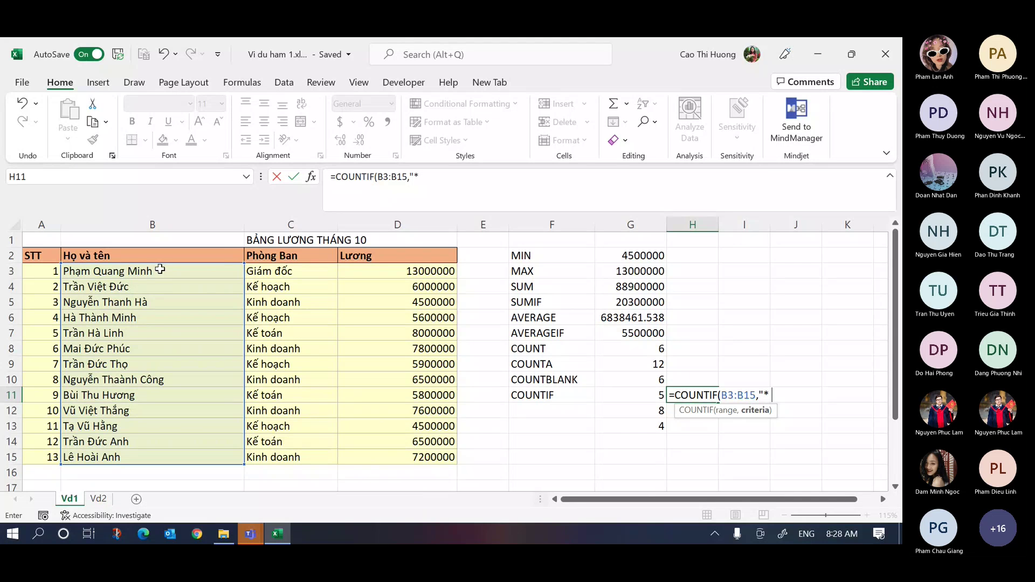
{"action": "type", "text": " Anh\")"}
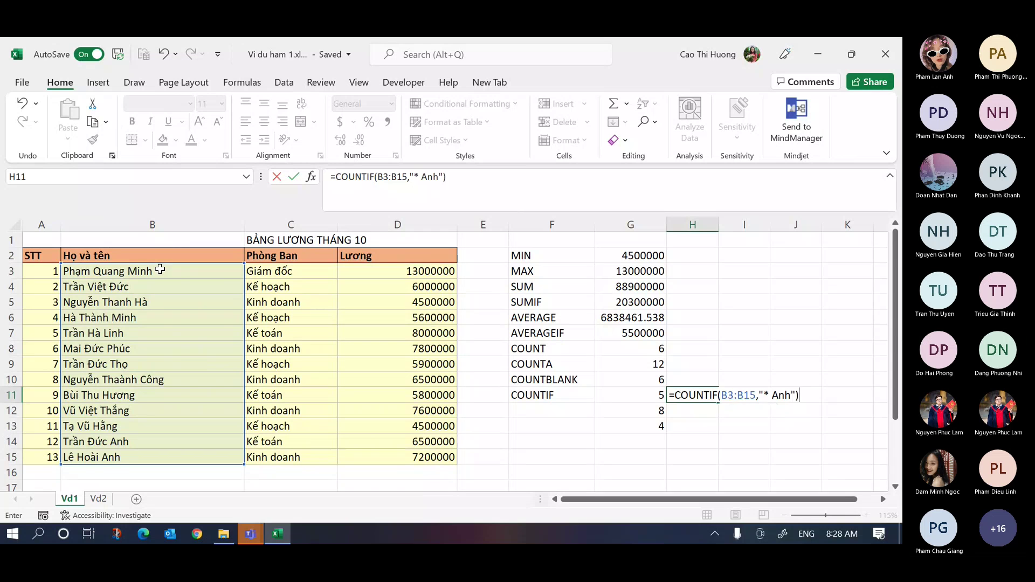
{"action": "key", "text": "ctrl+Return"}
- Underline the space after the asterisk in the H11 formula and handwrite "*Anh" without a space beneath it
{"action": "left_click", "coordinate": [472, 183]}
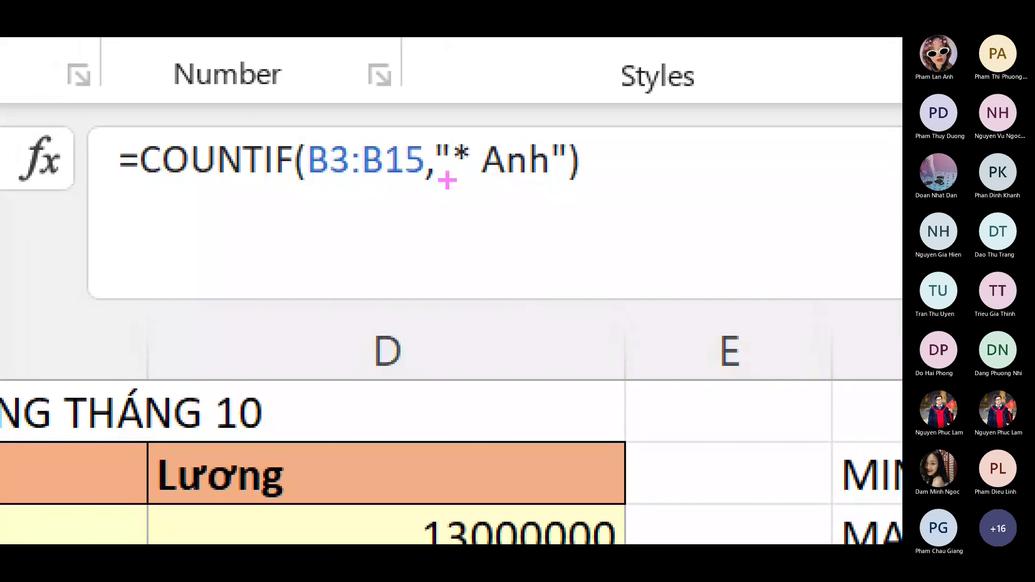
{"action": "left_click_drag", "start_coordinate": [462, 178], "coordinate": [478, 171]}
{"action": "left_click_drag", "start_coordinate": [316, 258], "coordinate": [385, 256]}
{"action": "left_click_drag", "start_coordinate": [330, 236], "coordinate": [369, 281]}
{"action": "left_click_drag", "start_coordinate": [357, 245], "coordinate": [327, 292]}
{"action": "left_click_drag", "start_coordinate": [426, 201], "coordinate": [386, 291]}
{"action": "left_click_drag", "start_coordinate": [441, 198], "coordinate": [447, 298]}
{"action": "mouse_move", "coordinate": [387, 264]}
{"action": "left_mouse_down"}
{"action": "mouse_move", "coordinate": [471, 267]}
{"action": "mouse_move", "coordinate": [549, 183]}
{"action": "mouse_move", "coordinate": [603, 262]}
{"action": "left_mouse_up"}
- Handwrite the examples "Thanh" and a circled "Anh" around the formula, and underline the handwritten "*Anh"
{"action": "left_click_drag", "start_coordinate": [142, 305], "coordinate": [129, 401]}
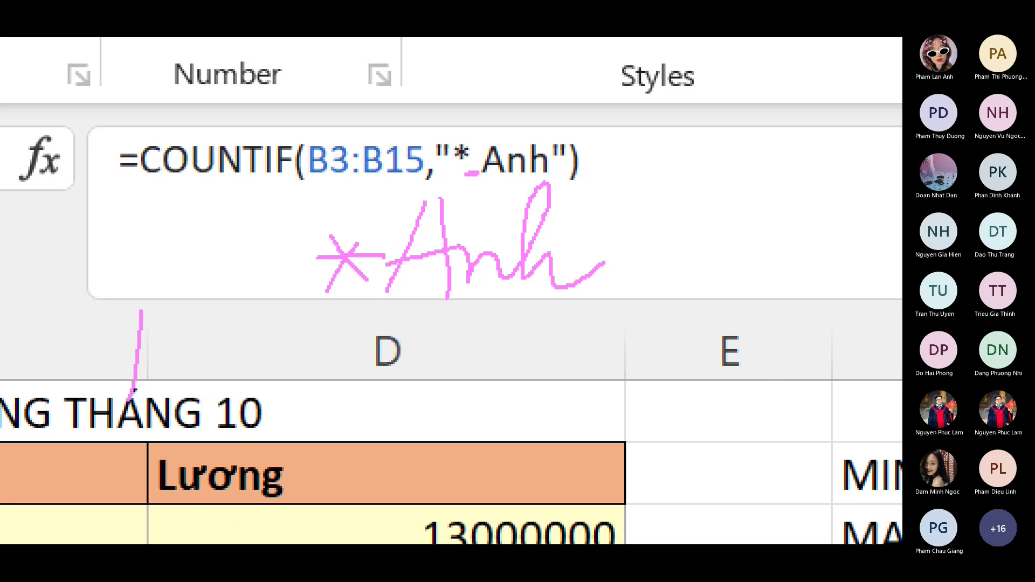
{"action": "left_click_drag", "start_coordinate": [81, 313], "coordinate": [156, 306]}
{"action": "mouse_move", "coordinate": [151, 329]}
{"action": "left_mouse_down"}
{"action": "mouse_move", "coordinate": [194, 278]}
{"action": "mouse_move", "coordinate": [252, 335]}
{"action": "mouse_move", "coordinate": [254, 384]}
{"action": "mouse_move", "coordinate": [335, 389]}
{"action": "mouse_move", "coordinate": [426, 373]}
{"action": "left_mouse_up"}
{"action": "left_click_drag", "start_coordinate": [696, 214], "coordinate": [780, 205]}
{"action": "mouse_move", "coordinate": [699, 193]}
{"action": "left_mouse_down"}
{"action": "mouse_move", "coordinate": [769, 167]}
{"action": "mouse_move", "coordinate": [841, 184]}
{"action": "mouse_move", "coordinate": [901, 172]}
{"action": "left_mouse_up"}
{"action": "mouse_move", "coordinate": [876, 86]}
{"action": "left_mouse_down"}
{"action": "mouse_move", "coordinate": [684, 126]}
{"action": "mouse_move", "coordinate": [892, 195]}
{"action": "left_mouse_up"}
{"action": "mouse_move", "coordinate": [341, 306]}
{"action": "left_mouse_down"}
{"action": "mouse_move", "coordinate": [620, 294]}
{"action": "mouse_move", "coordinate": [412, 305]}
{"action": "left_mouse_up"}
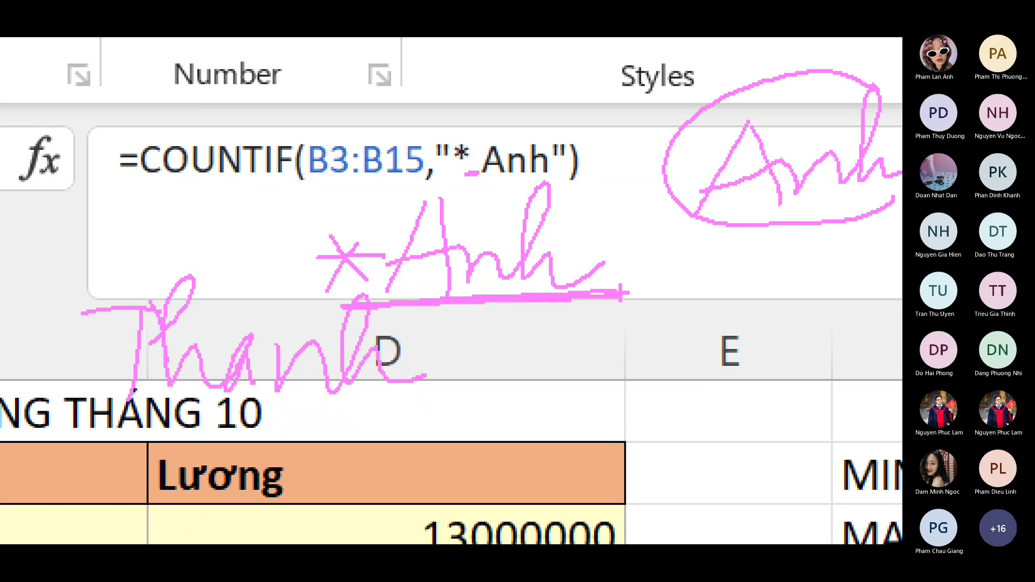
- Handwrite the example "Danh", underline the "anh" endings and separate their first letters, then clear the annotations and enter the H11 formula
{"action": "left_click_drag", "start_coordinate": [160, 411], "coordinate": [414, 400]}
{"action": "left_click_drag", "start_coordinate": [507, 330], "coordinate": [505, 453]}
{"action": "mouse_move", "coordinate": [499, 338]}
{"action": "left_mouse_down"}
{"action": "mouse_move", "coordinate": [525, 330]}
{"action": "mouse_move", "coordinate": [502, 464]}
{"action": "left_mouse_up"}
{"action": "mouse_move", "coordinate": [593, 380]}
{"action": "left_mouse_down"}
{"action": "mouse_move", "coordinate": [571, 391]}
{"action": "mouse_move", "coordinate": [614, 426]}
{"action": "mouse_move", "coordinate": [750, 295]}
{"action": "mouse_move", "coordinate": [760, 366]}
{"action": "mouse_move", "coordinate": [833, 397]}
{"action": "left_mouse_up"}
{"action": "left_click_drag", "start_coordinate": [837, 382], "coordinate": [835, 400]}
{"action": "mouse_move", "coordinate": [626, 445]}
{"action": "left_mouse_down"}
{"action": "mouse_move", "coordinate": [825, 429]}
{"action": "mouse_move", "coordinate": [580, 440]}
{"action": "left_mouse_up"}
{"action": "mouse_move", "coordinate": [416, 399]}
{"action": "left_mouse_down"}
{"action": "mouse_move", "coordinate": [220, 400]}
{"action": "mouse_move", "coordinate": [443, 388]}
{"action": "left_mouse_up"}
{"action": "mouse_move", "coordinate": [223, 235]}
{"action": "left_mouse_down"}
{"action": "mouse_move", "coordinate": [215, 385]}
{"action": "mouse_move", "coordinate": [128, 412]}
{"action": "left_mouse_up"}
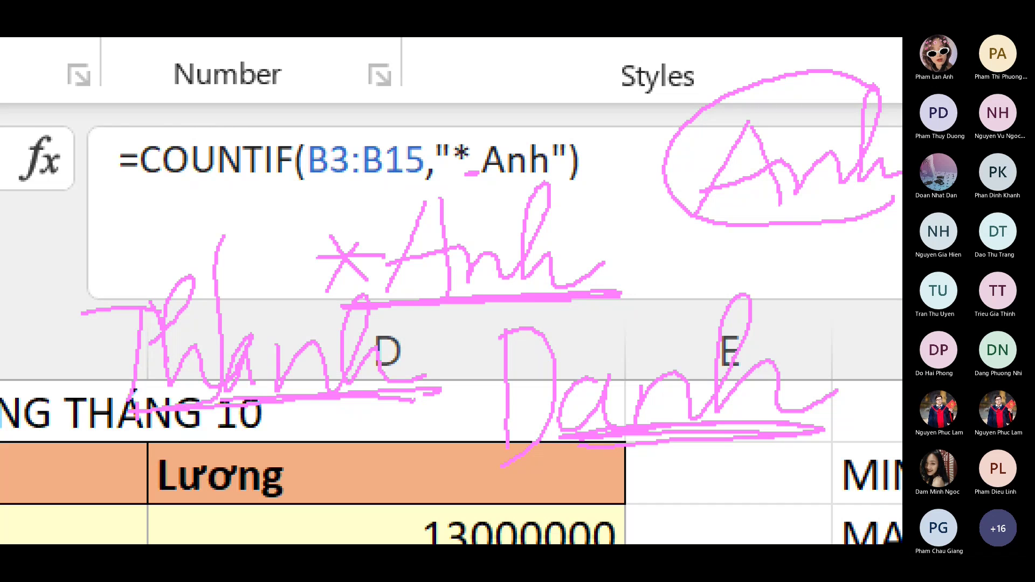
{"action": "mouse_move", "coordinate": [560, 301]}
{"action": "left_mouse_down"}
{"action": "mouse_move", "coordinate": [541, 463]}
{"action": "mouse_move", "coordinate": [897, 209]}
{"action": "mouse_move", "coordinate": [746, 224]}
{"action": "left_mouse_up"}
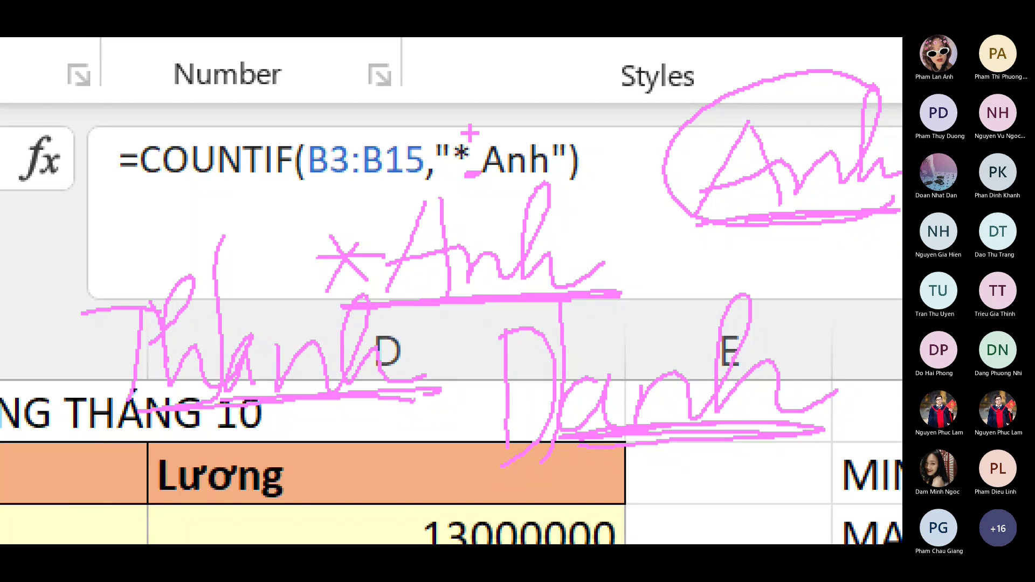
{"action": "key", "text": "Return"}
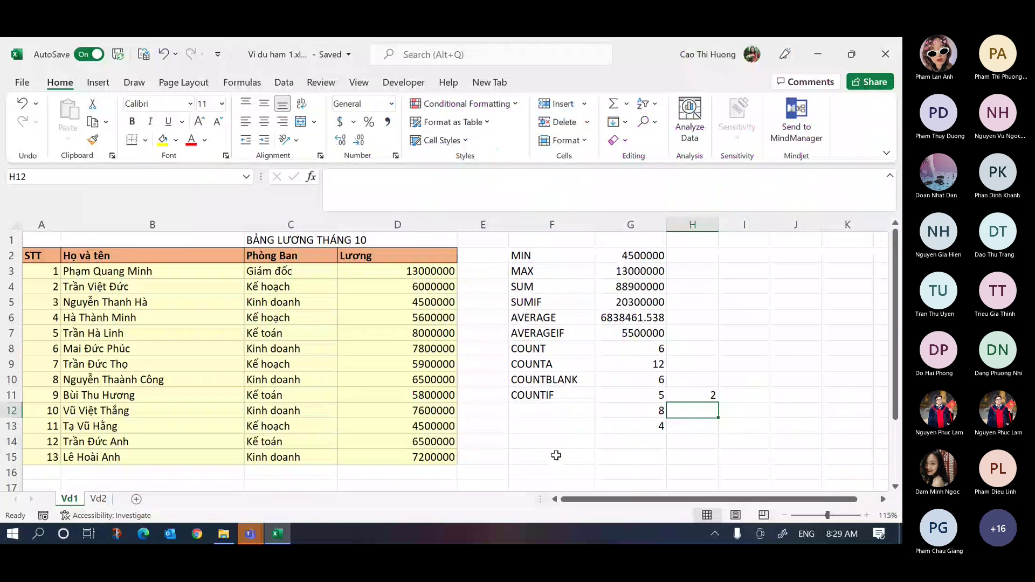
{"action": "left_click", "coordinate": [556, 455]}
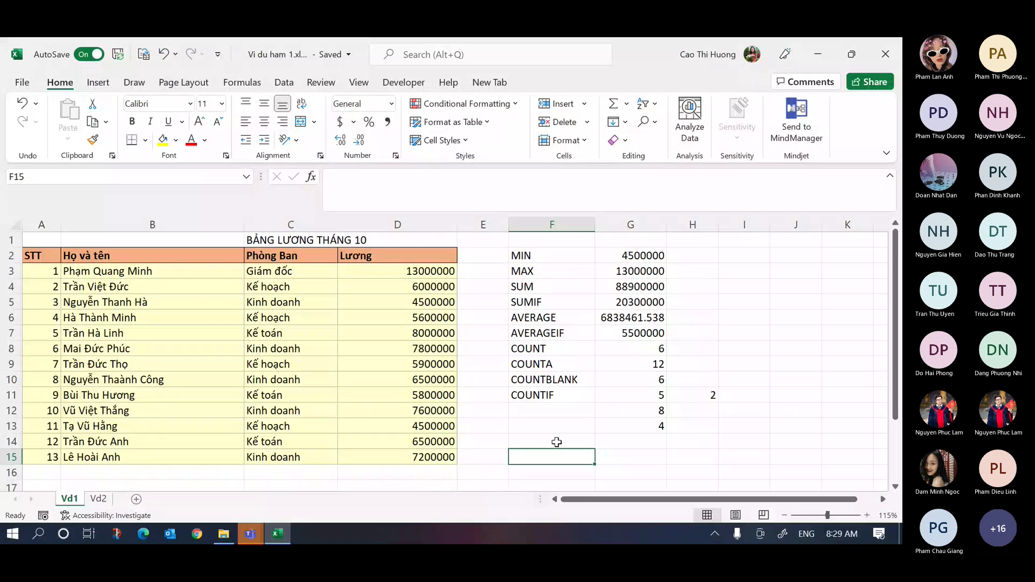
{"action": "left_click", "coordinate": [556, 442]}
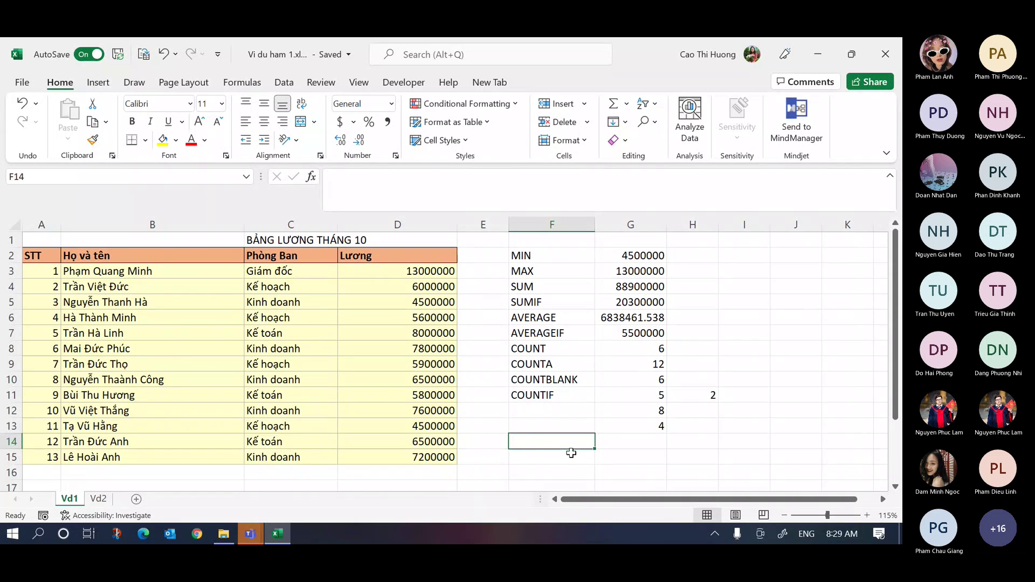
{"action": "type", "text": "SUM"}
{"action": "key", "text": "BackSpace"}
{"action": "key", "text": "BackSpace"}
{"action": "key", "text": "BackSpace"}
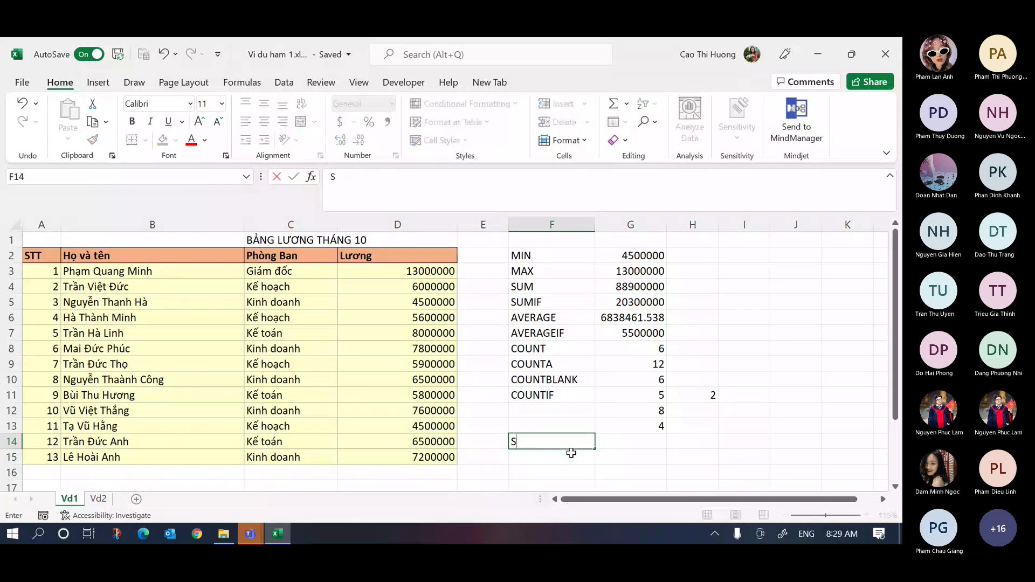
- Enter the label SUMIFS in H5 beside the SUMIF result
{"action": "left_click", "coordinate": [704, 301]}
{"action": "type", "text": "SU"}
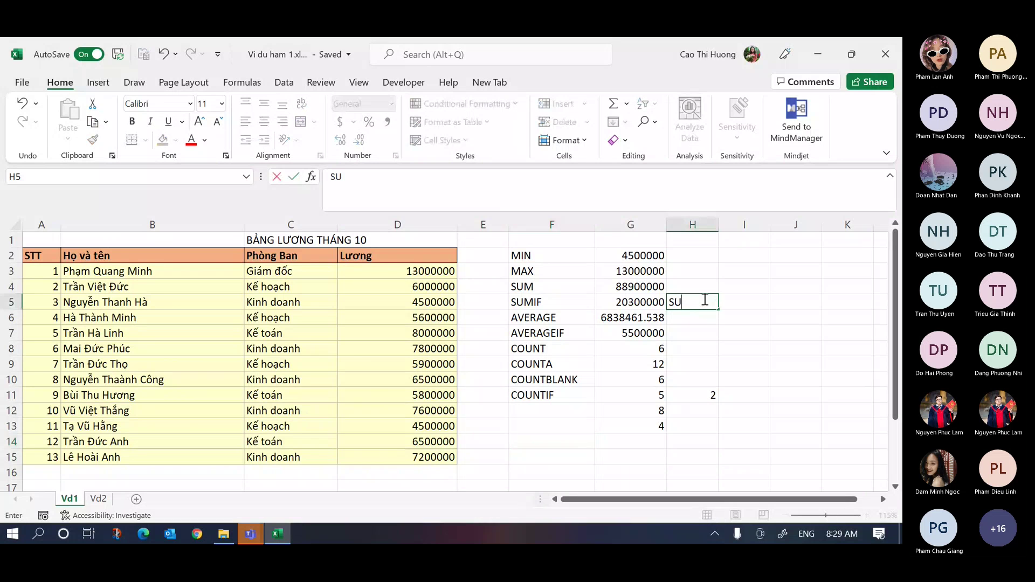
{"action": "type", "text": "MIFS"}
{"action": "key", "text": "Return"}
{"action": "key", "text": "Return"}
{"action": "key", "text": "Return"}
{"action": "key", "text": "Return"}
{"action": "key", "text": "Return"}
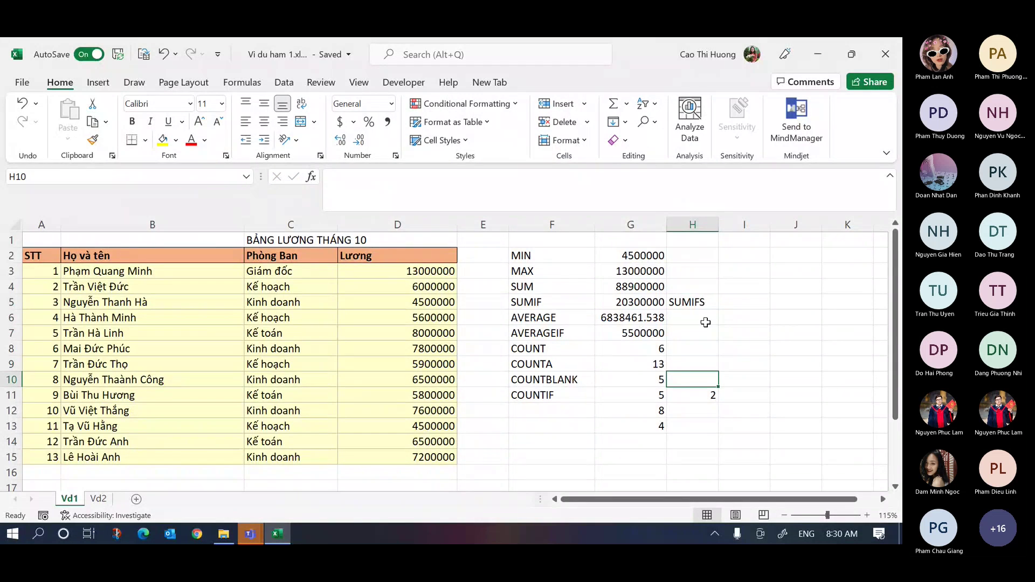
- Copy the SUMIFS label from H5 into F14
{"action": "left_click", "coordinate": [705, 301]}
{"action": "key", "text": "ctrl+c"}
{"action": "left_click", "coordinate": [544, 454]}
{"action": "left_click", "coordinate": [547, 445]}
{"action": "key", "text": "ctrl+v"}
- Enter the label COUNTIFS in F15 and select the SUMIF label in F5
{"action": "left_click", "coordinate": [549, 454]}
{"action": "type", "text": "COU"}
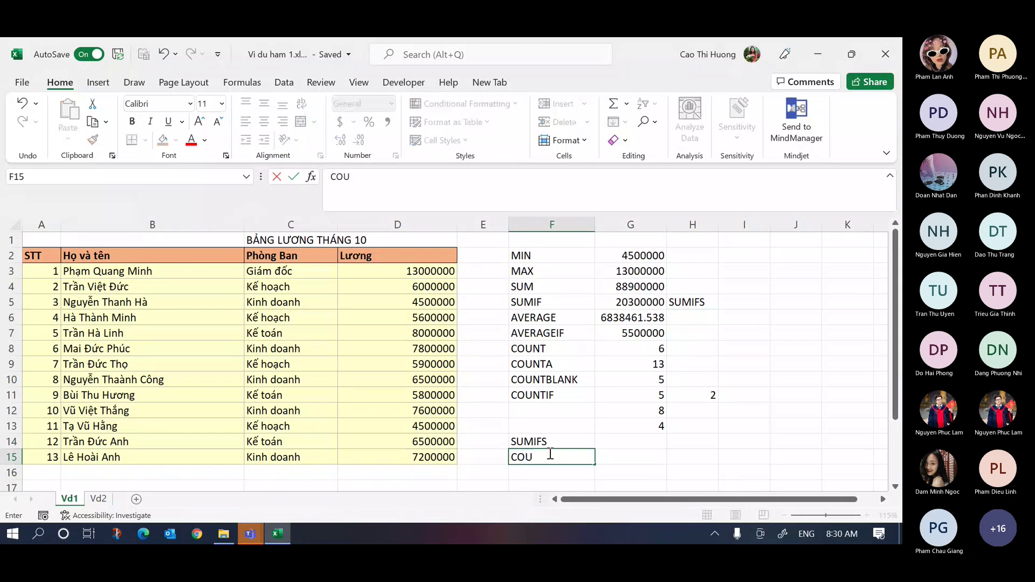
{"action": "type", "text": "NTIFS"}
{"action": "key", "text": "Return"}
{"action": "left_click", "coordinate": [549, 454]}
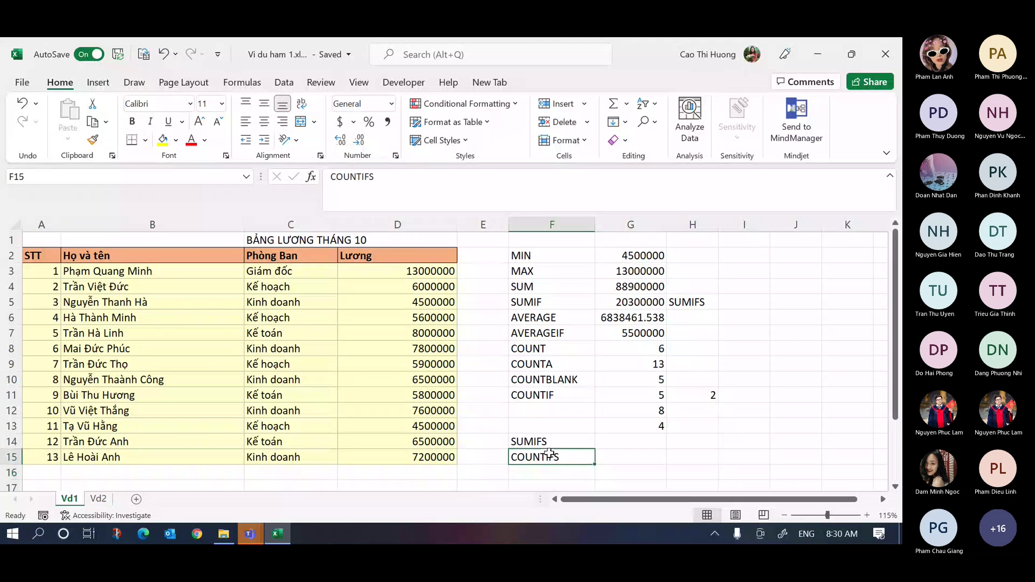
{"action": "key", "text": "Up"}
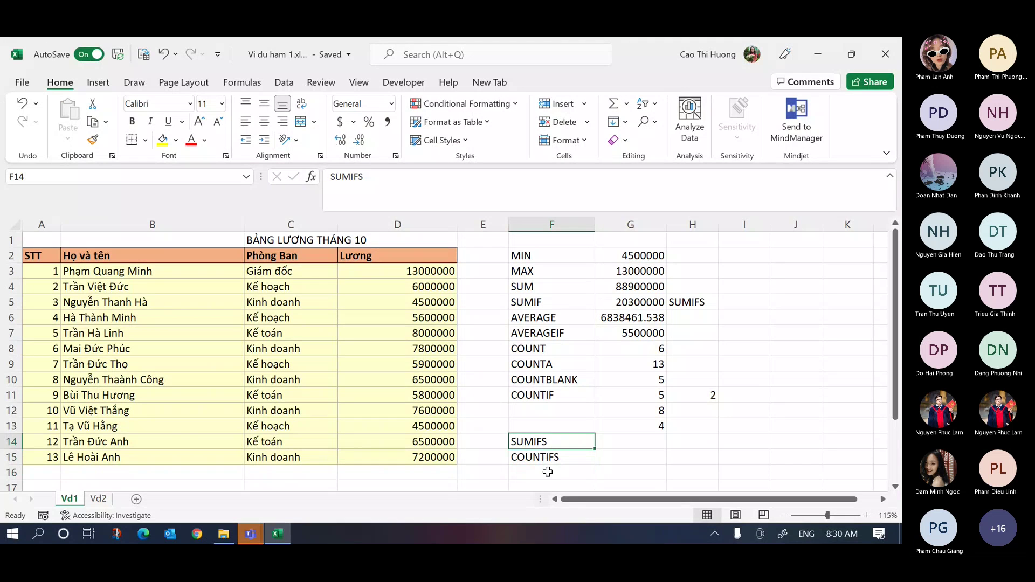
{"action": "left_click", "coordinate": [538, 300]}
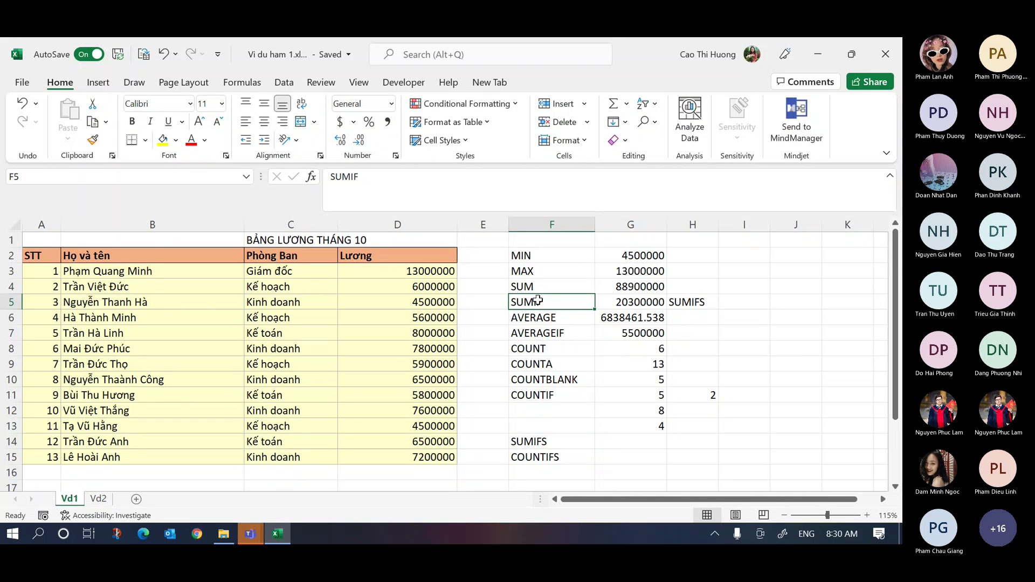
- Start a SUMIFS formula in G14 beside the SUMIFS label
{"action": "left_click", "coordinate": [549, 444]}
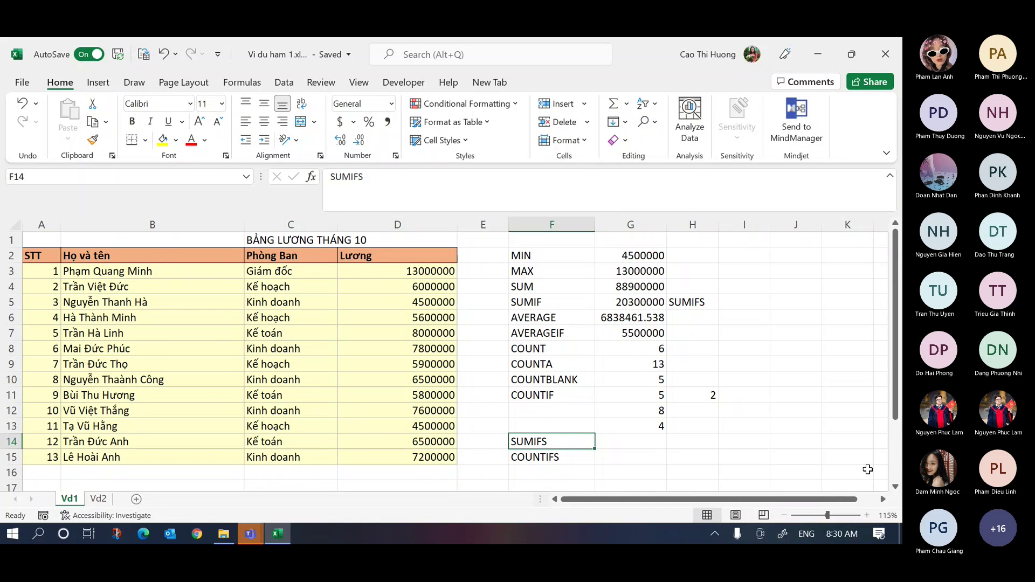
{"action": "left_click", "coordinate": [563, 457]}
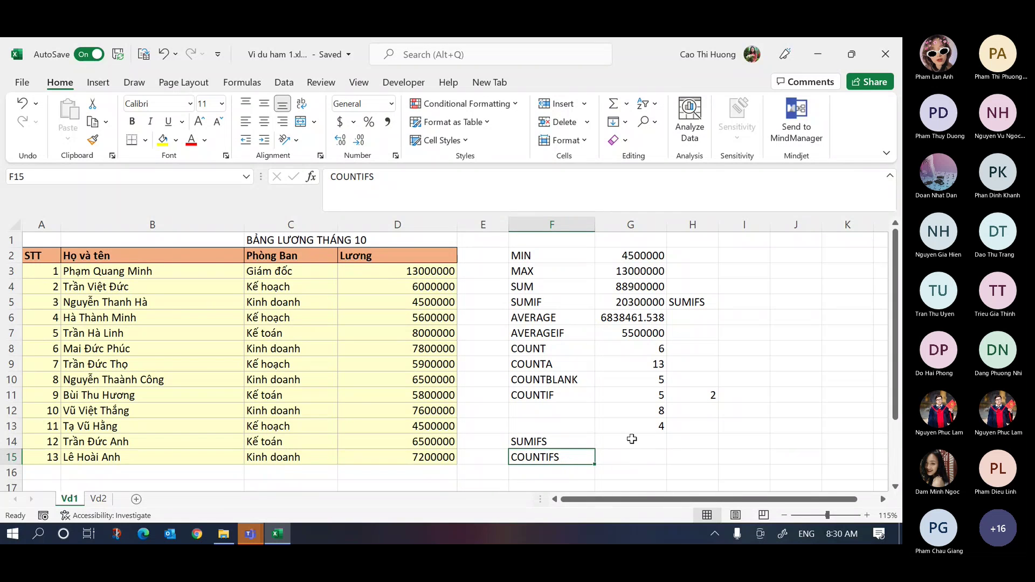
{"action": "left_click", "coordinate": [633, 439]}
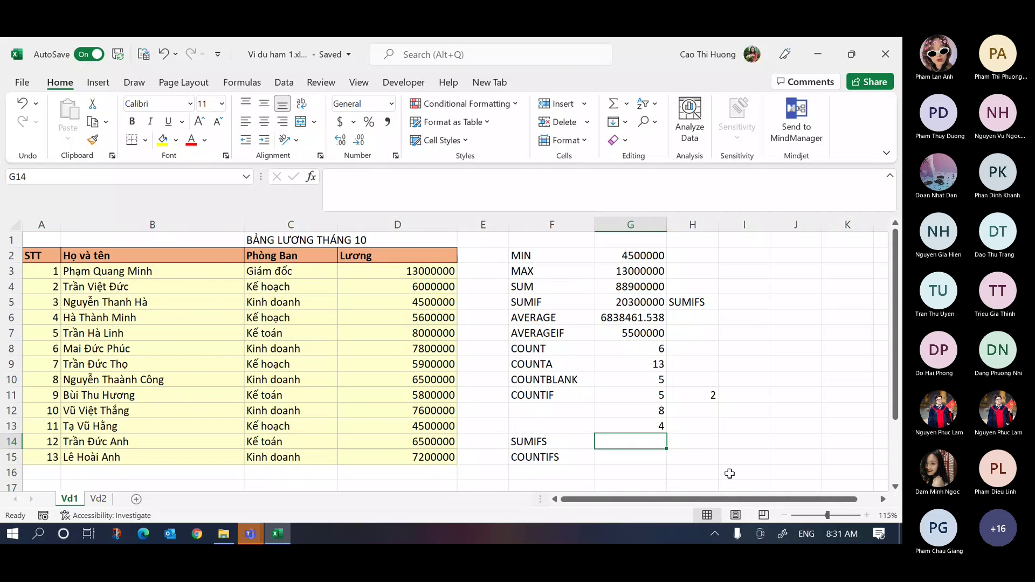
{"action": "type", "text": "=sum"}
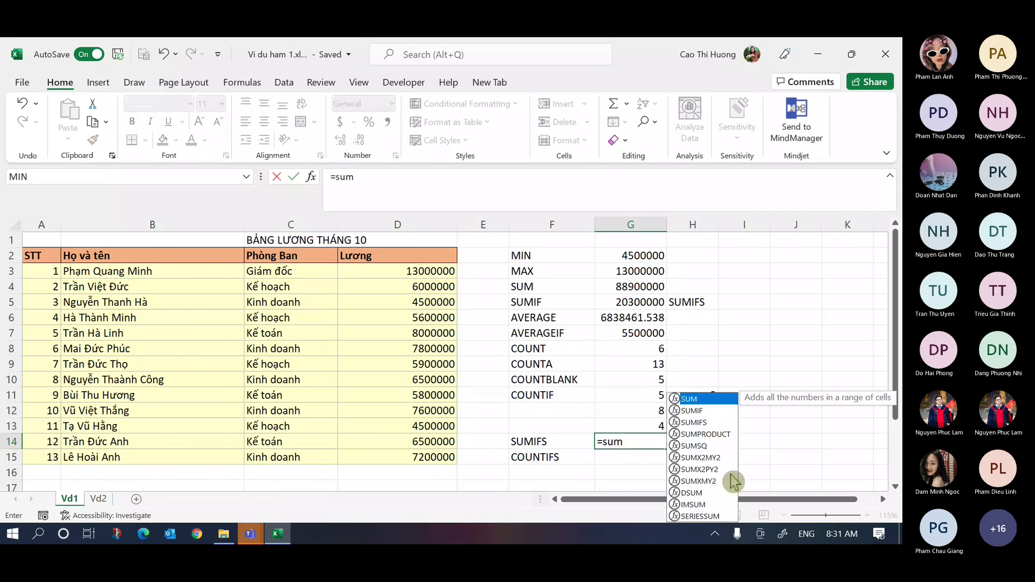
{"action": "key", "text": "Down"}
{"action": "key", "text": "Down"}
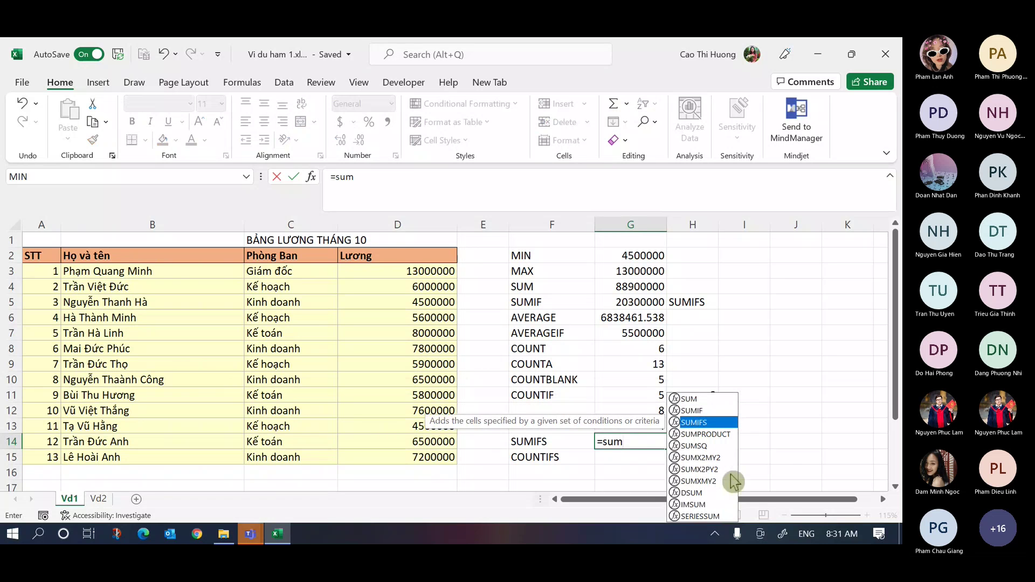
{"action": "key", "text": "Tab"}
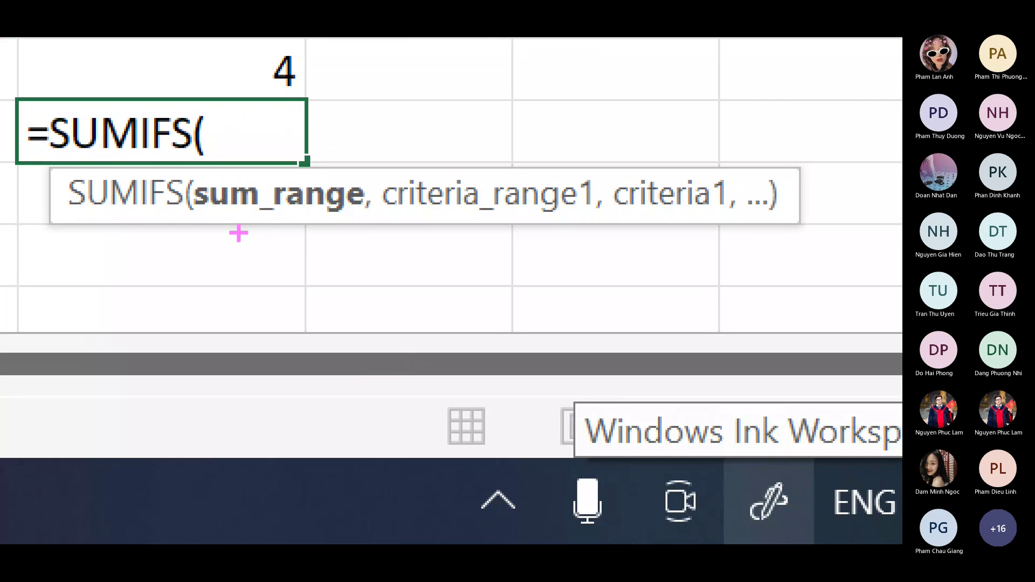
- Underline sum_range and mark the criteria range and criteria pairs in the SUMIFS syntax hint, then clear the annotations
{"action": "left_click_drag", "start_coordinate": [209, 221], "coordinate": [362, 220]}
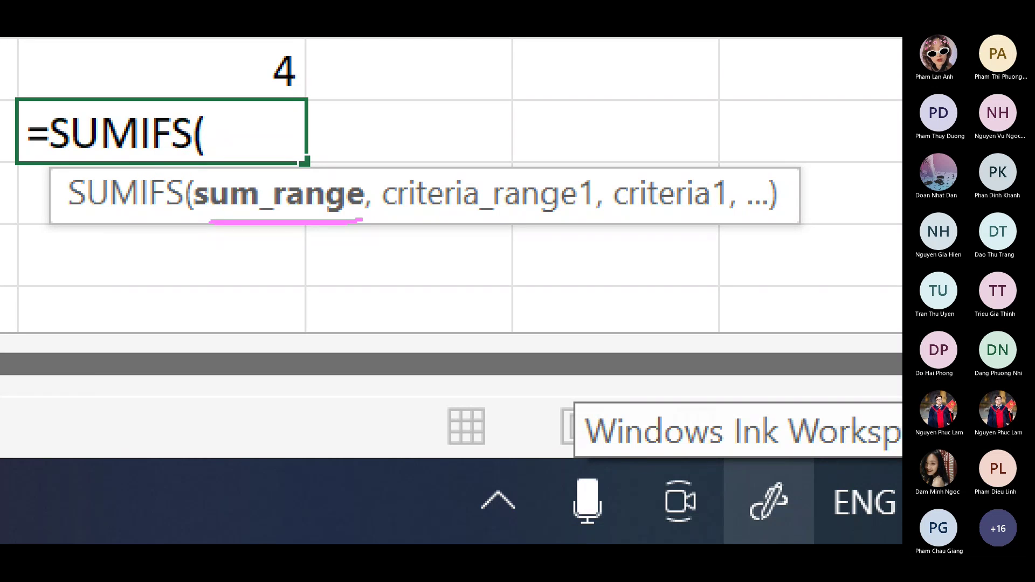
{"action": "left_click_drag", "start_coordinate": [396, 221], "coordinate": [892, 220]}
{"action": "mouse_move", "coordinate": [394, 238]}
{"action": "left_mouse_down"}
{"action": "mouse_move", "coordinate": [567, 284]}
{"action": "mouse_move", "coordinate": [726, 249]}
{"action": "mouse_move", "coordinate": [900, 259]}
{"action": "left_mouse_up"}
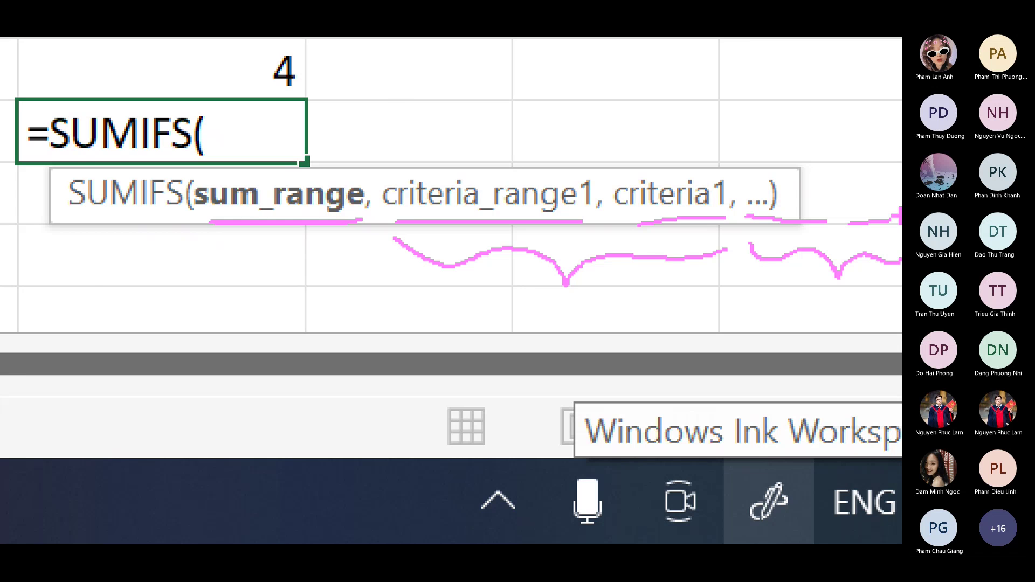
{"action": "key", "text": "Escape"}
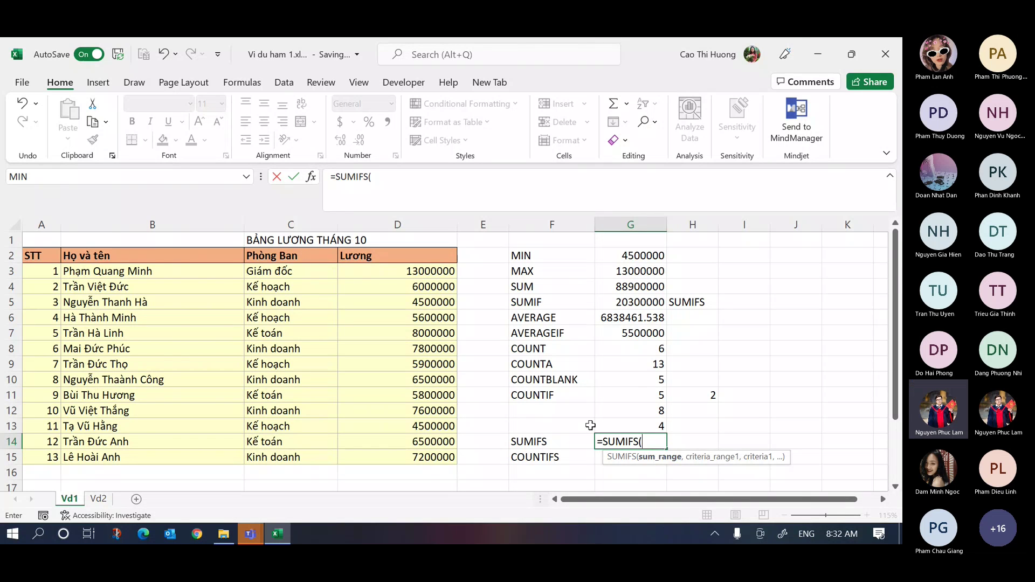
- Set the salary cells D3:D15 as the sum range of the SUMIFS formula in G14
{"action": "left_click", "coordinate": [437, 272]}
{"action": "key", "text": "ctrl+shift+Down"}
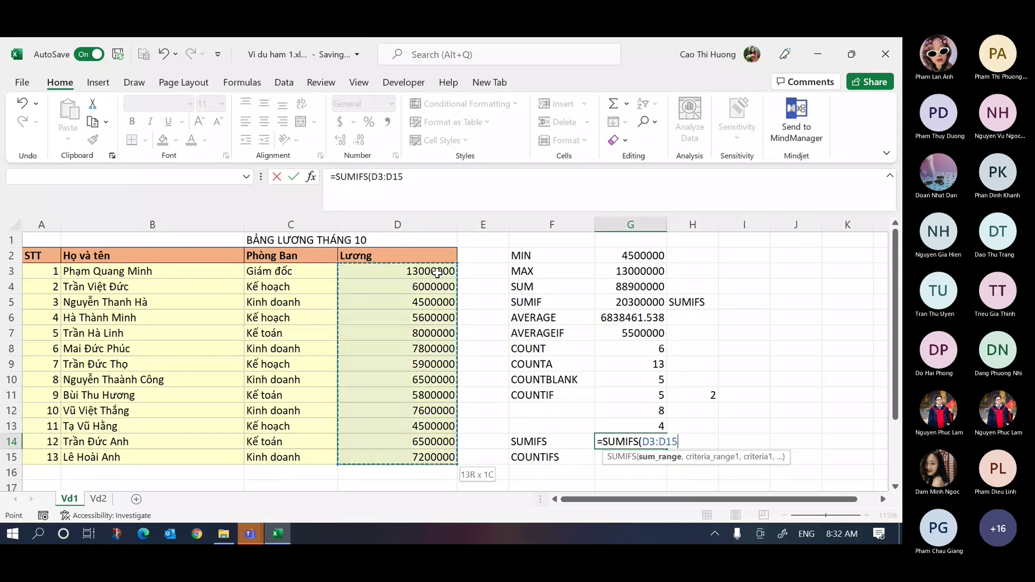
{"action": "type", "text": ","}
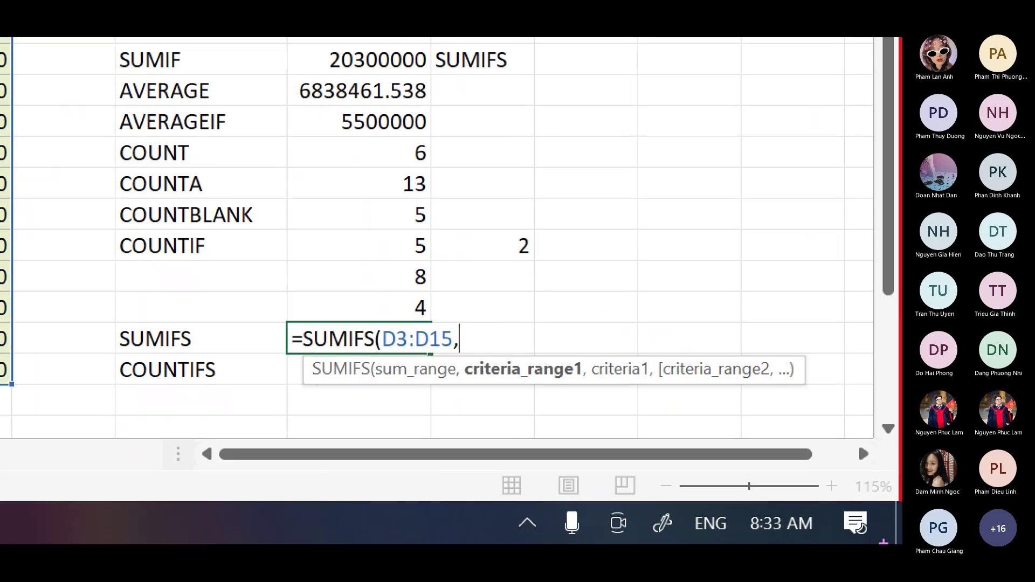
- Underline the arguments from criteria_range1 onward in the syntax hint, then clear the annotation and return to the worksheet
{"action": "mouse_move", "coordinate": [480, 394]}
{"action": "left_mouse_down"}
{"action": "mouse_move", "coordinate": [869, 380]}
{"action": "mouse_move", "coordinate": [523, 415]}
{"action": "mouse_move", "coordinate": [578, 411]}
{"action": "mouse_move", "coordinate": [649, 384]}
{"action": "mouse_move", "coordinate": [744, 410]}
{"action": "mouse_move", "coordinate": [869, 408]}
{"action": "mouse_move", "coordinate": [879, 398]}
{"action": "left_mouse_up"}
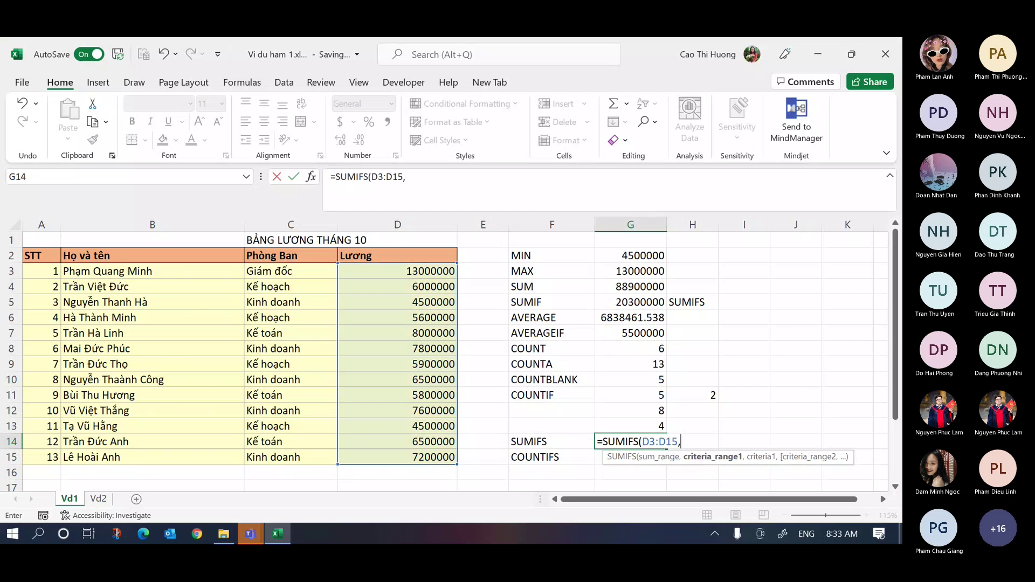
{"action": "key", "text": "super+d"}
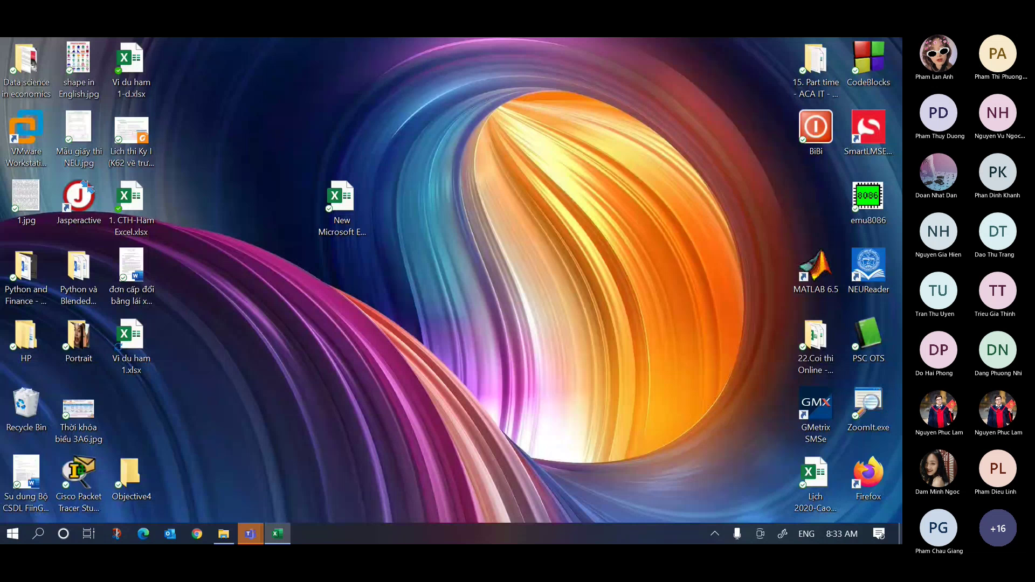
{"action": "key", "text": "super+d"}
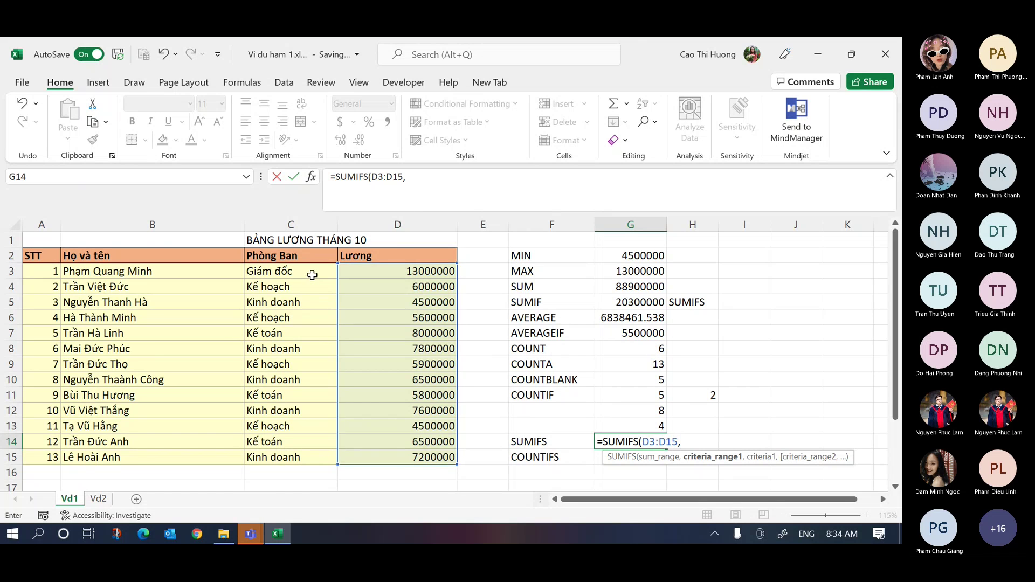
- Add the department cells C3:C15 with the criterion "Kinh doanh" as the first condition of the SUMIFS formula
{"action": "left_click", "coordinate": [312, 276]}
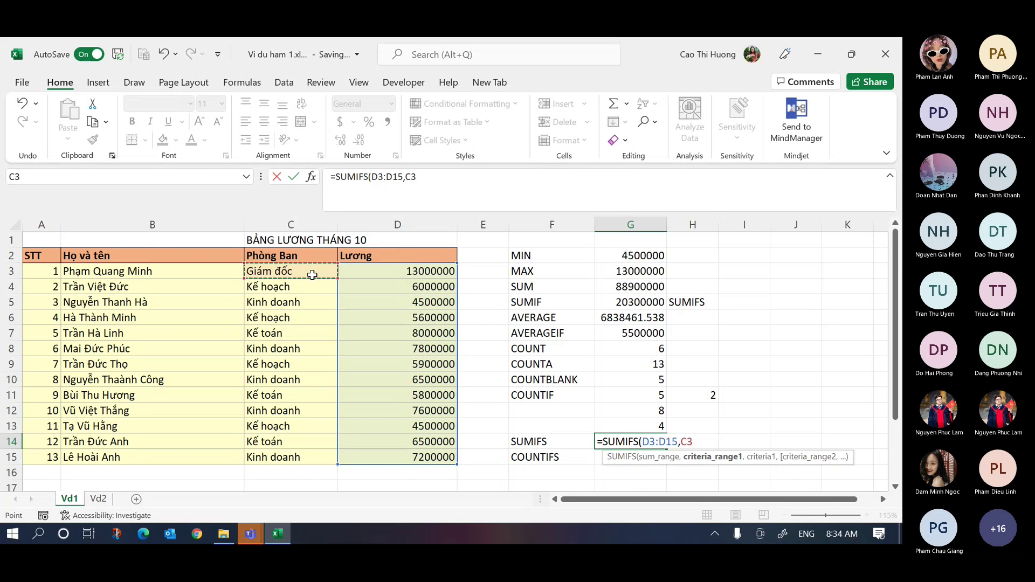
{"action": "key", "text": "ctrl+shift+Down"}
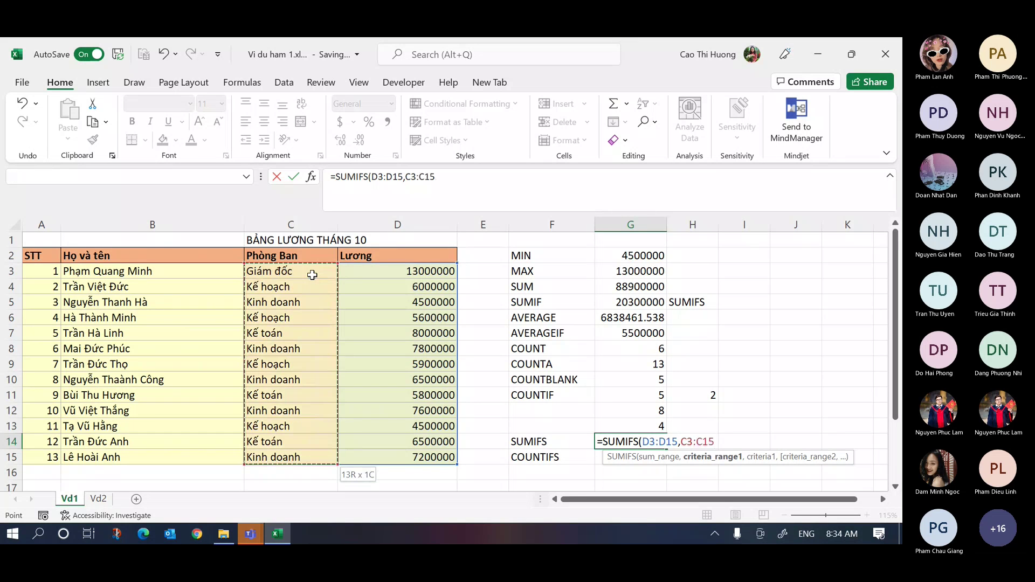
{"action": "type", "text": ",\"Kinh doanh\","}
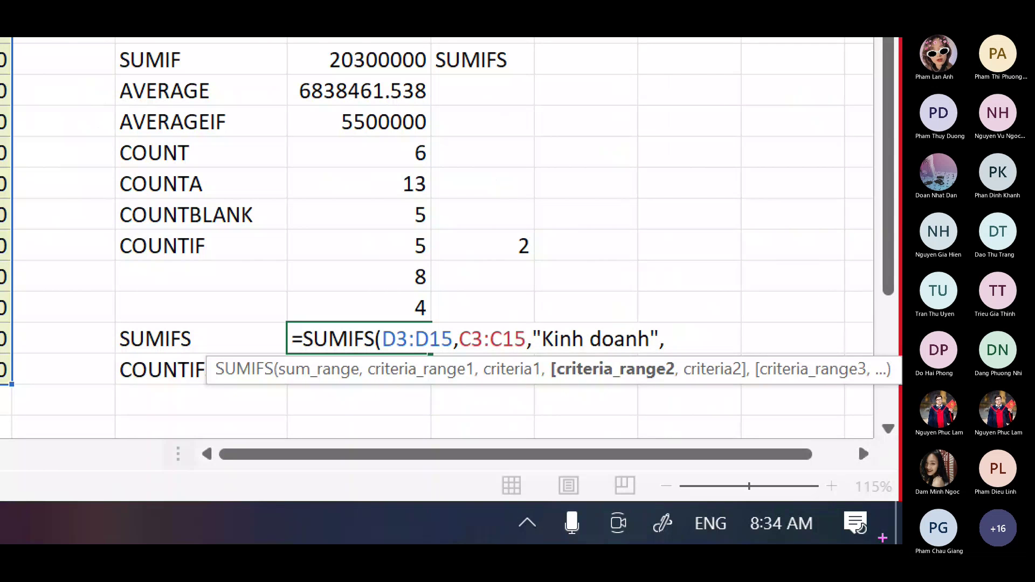
- Underline the first and second criteria pairs in the syntax hint and draw a divider between them, then clear the annotations
{"action": "mouse_move", "coordinate": [559, 396]}
{"action": "left_mouse_down"}
{"action": "mouse_move", "coordinate": [736, 385]}
{"action": "mouse_move", "coordinate": [690, 389]}
{"action": "left_mouse_up"}
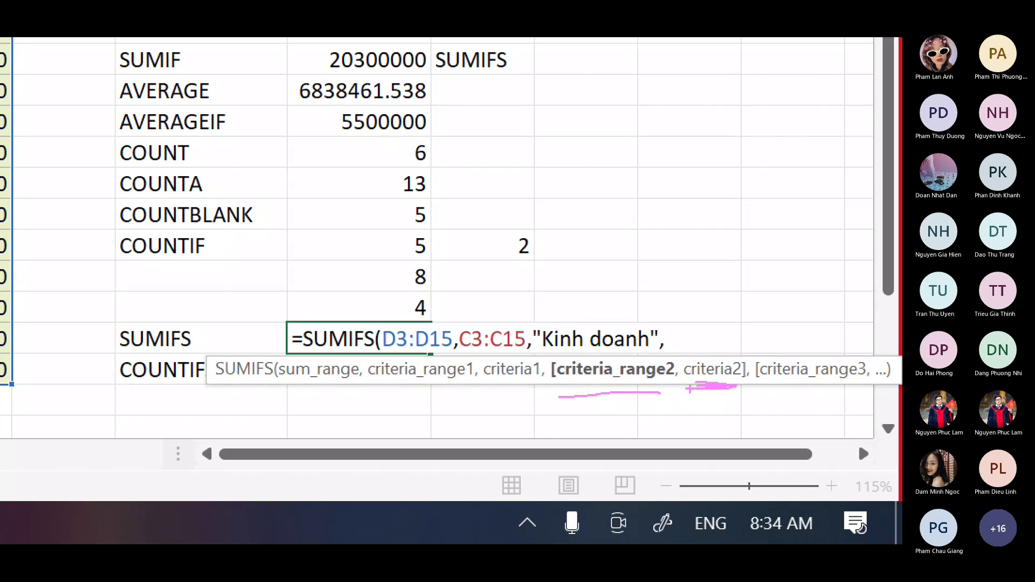
{"action": "left_click_drag", "start_coordinate": [543, 342], "coordinate": [520, 413]}
{"action": "left_click_drag", "start_coordinate": [542, 341], "coordinate": [522, 412]}
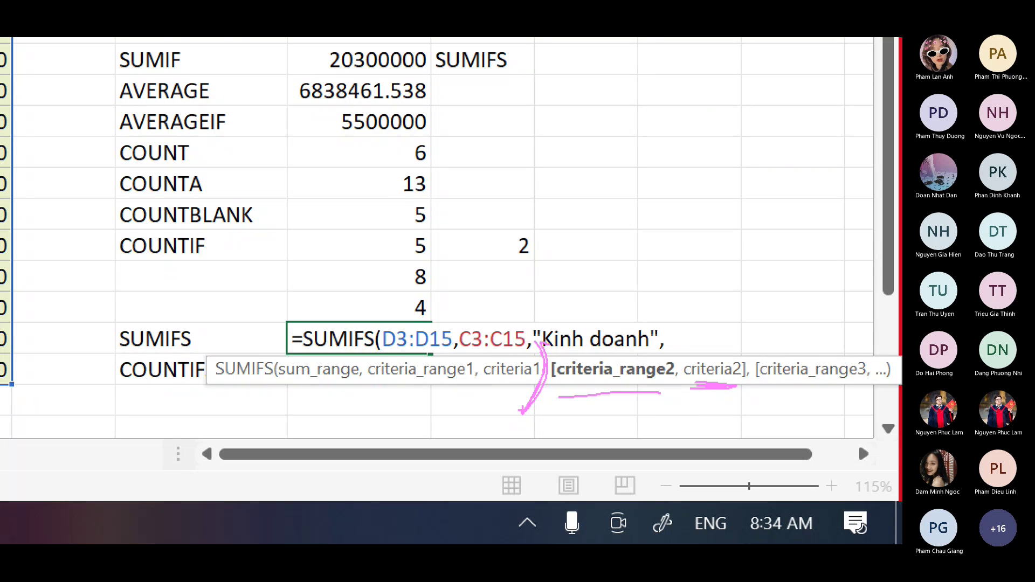
{"action": "left_click_drag", "start_coordinate": [368, 381], "coordinate": [542, 374]}
{"action": "left_click_drag", "start_coordinate": [465, 390], "coordinate": [543, 378]}
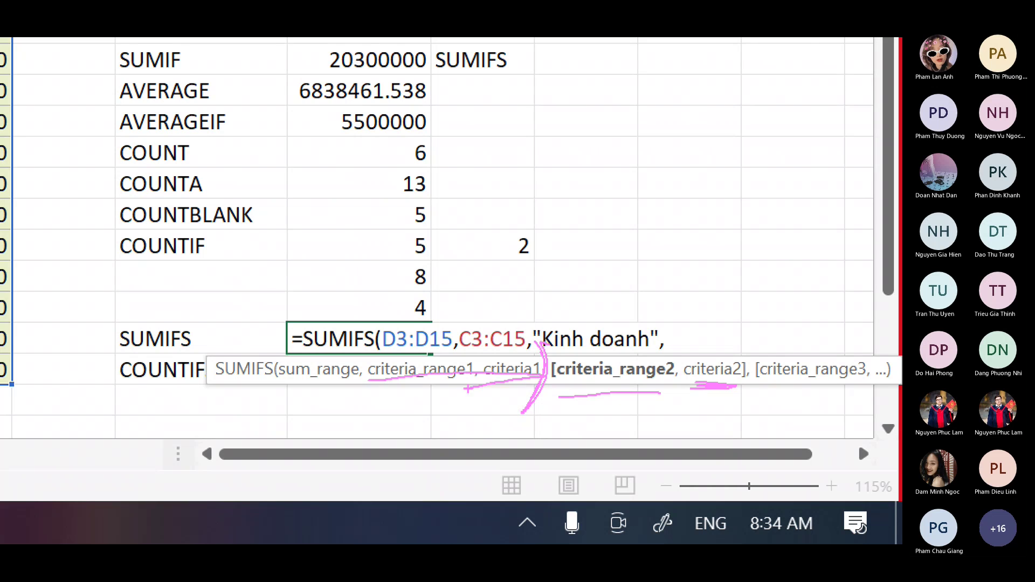
{"action": "left_click_drag", "start_coordinate": [542, 341], "coordinate": [517, 423]}
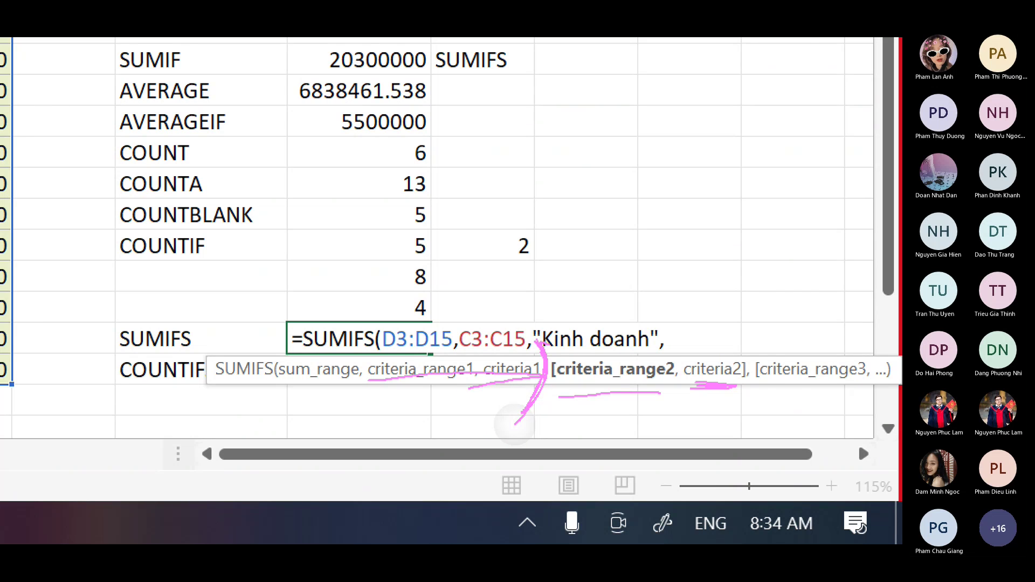
{"action": "left_click_drag", "start_coordinate": [560, 395], "coordinate": [747, 395]}
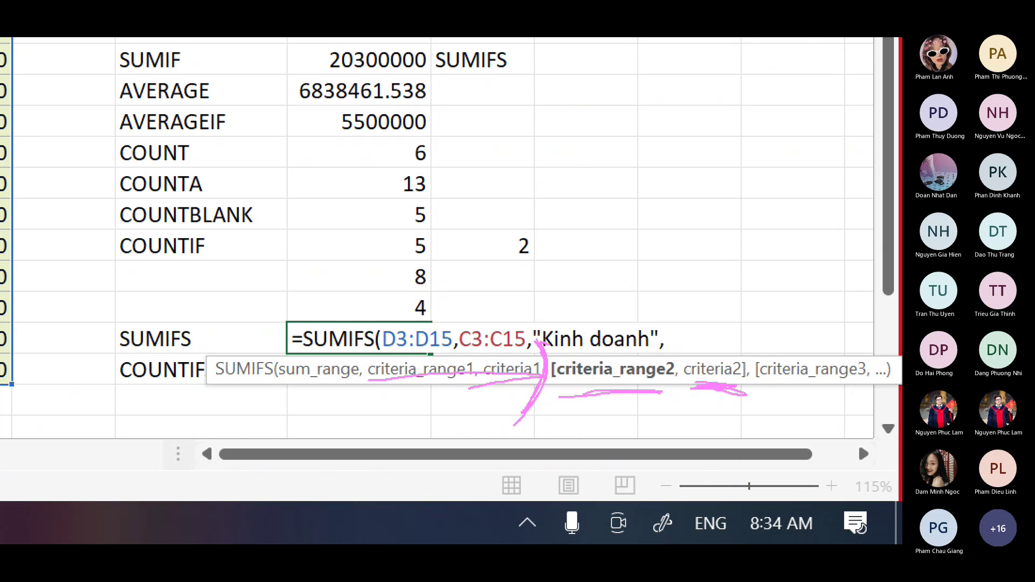
{"action": "left_click_drag", "start_coordinate": [599, 397], "coordinate": [670, 398]}
{"action": "left_click_drag", "start_coordinate": [742, 391], "coordinate": [681, 389]}
{"action": "key", "text": "Escape"}
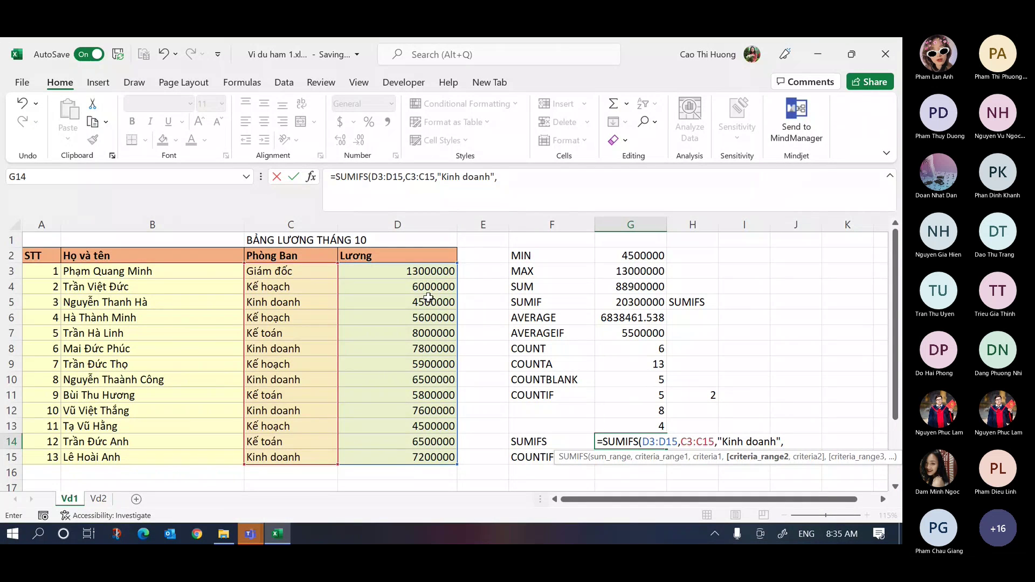
- Add D3:D15 with the criterion ">7000000" as the second condition and enter the SUMIFS formula in G14
{"action": "left_click", "coordinate": [418, 271]}
{"action": "key", "text": "ctrl+shift+Down"}
{"action": "type", "text": ",\">70000"}
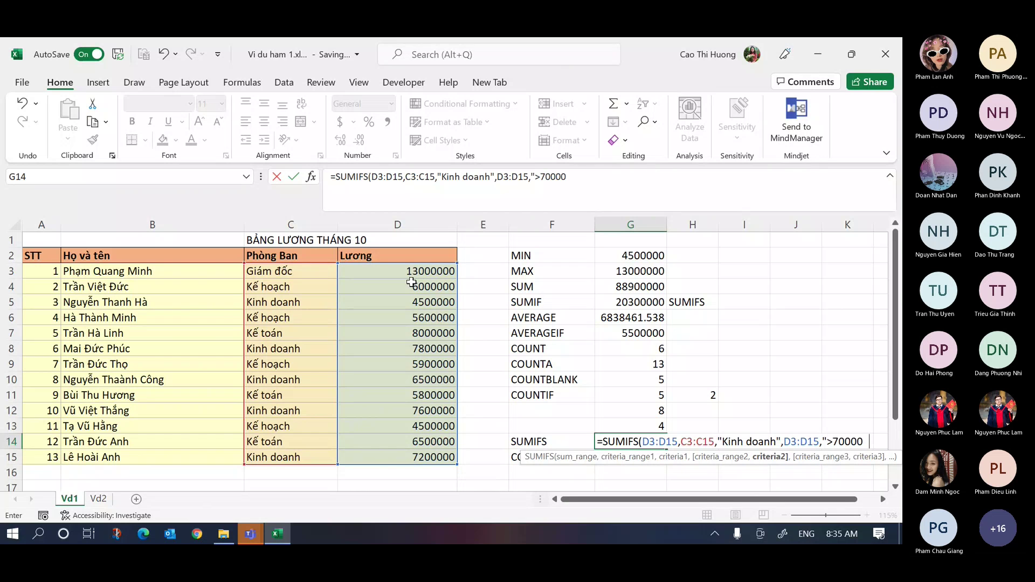
{"action": "type", "text": "00\""}
{"action": "key", "text": "Return"}
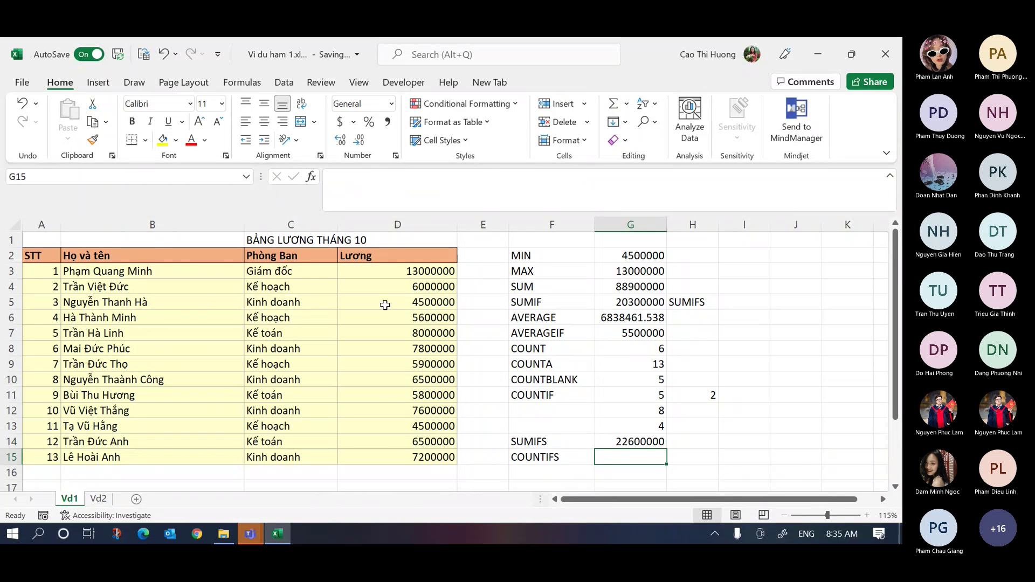
- Open the G14 formula for editing and dismiss the Bkav Pro licence notice
{"action": "left_click", "coordinate": [632, 443]}
{"action": "left_click", "coordinate": [625, 209]}
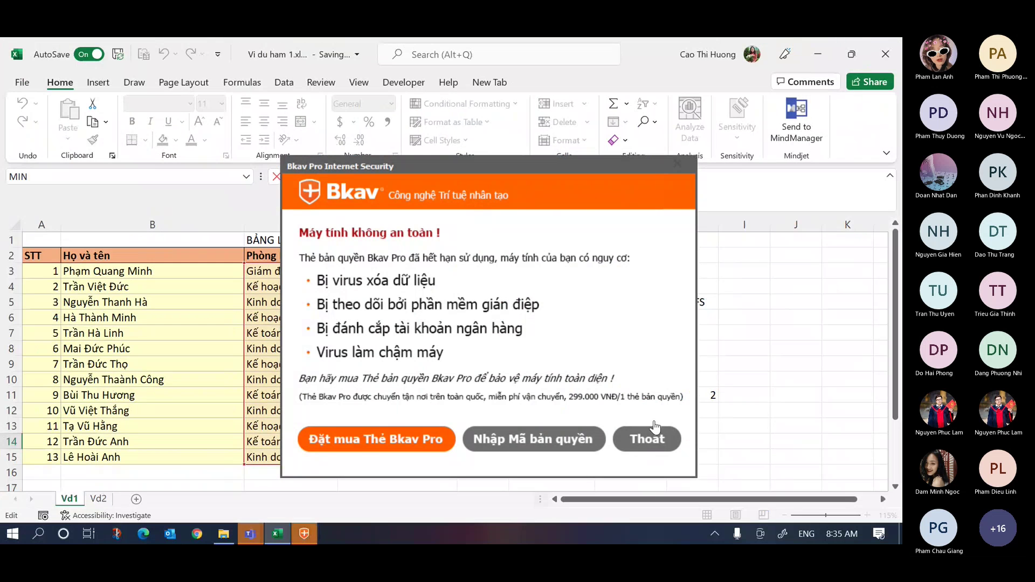
{"action": "left_click", "coordinate": [649, 438]}
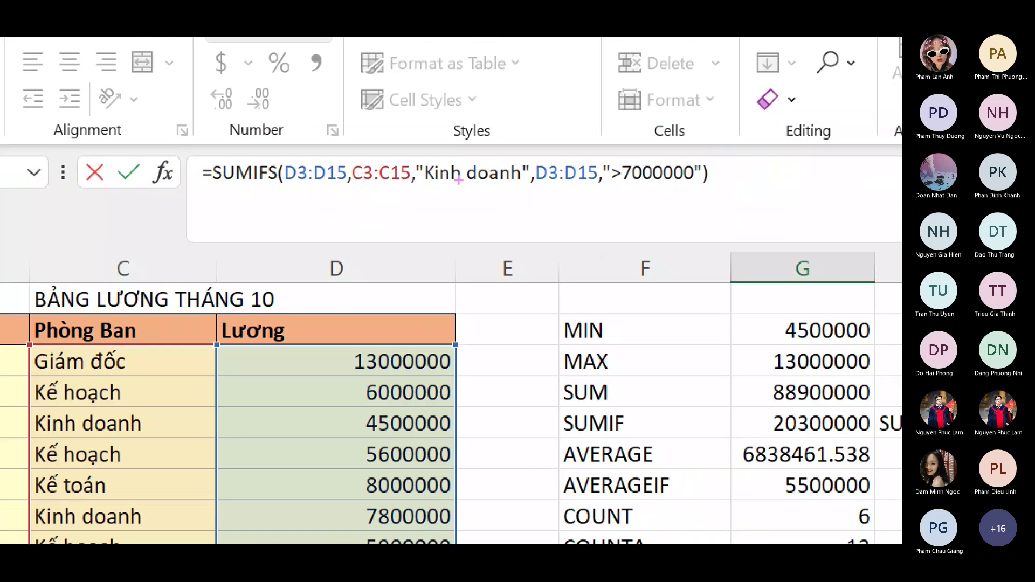
- Underline the SUMIFS arguments and bracket the two condition pairs in G14, then clear the annotations and re-enter the formula
{"action": "left_click_drag", "start_coordinate": [289, 192], "coordinate": [402, 193]}
{"action": "left_click_drag", "start_coordinate": [291, 191], "coordinate": [515, 195]}
{"action": "left_click_drag", "start_coordinate": [437, 197], "coordinate": [718, 184]}
{"action": "mouse_move", "coordinate": [354, 206]}
{"action": "left_mouse_down"}
{"action": "mouse_move", "coordinate": [578, 208]}
{"action": "mouse_move", "coordinate": [724, 193]}
{"action": "left_mouse_up"}
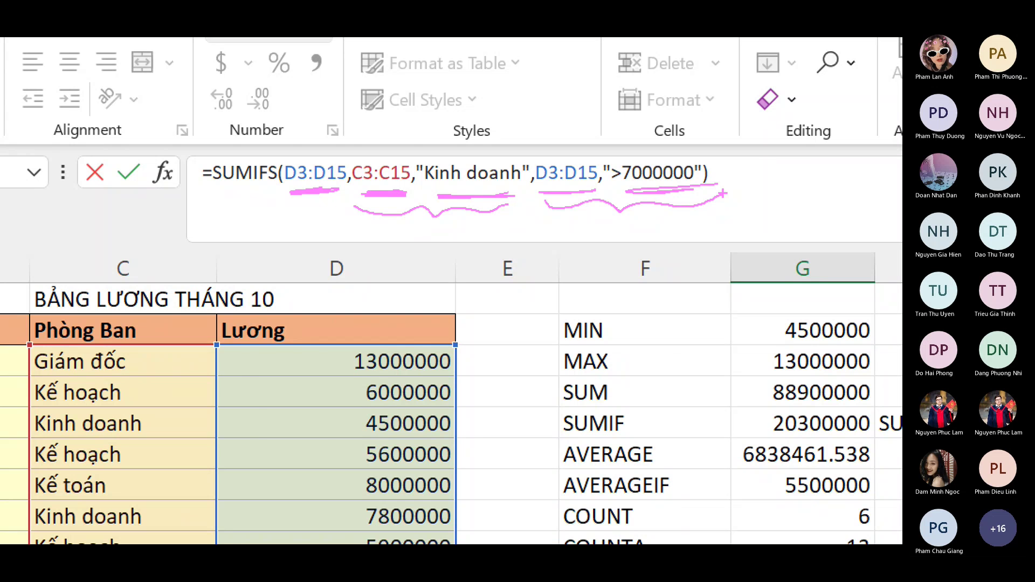
{"action": "key", "text": "Escape"}
{"action": "key", "text": "ctrl+Return"}
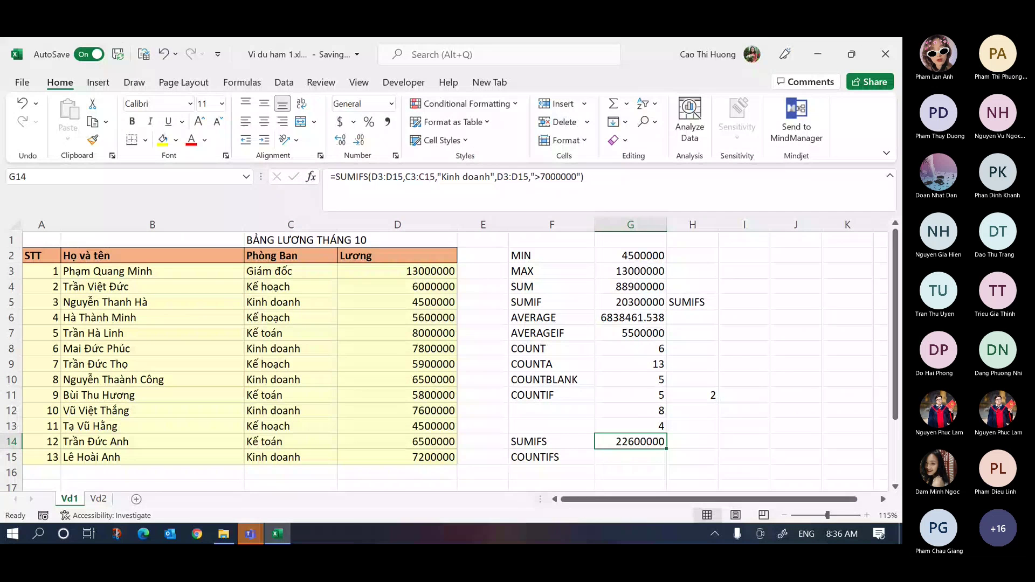
- Start a new SUMIFS formula in G14 with D3:D15 as the sum range and C3:C15 as the first criteria range
{"action": "type", "text": "=sum"}
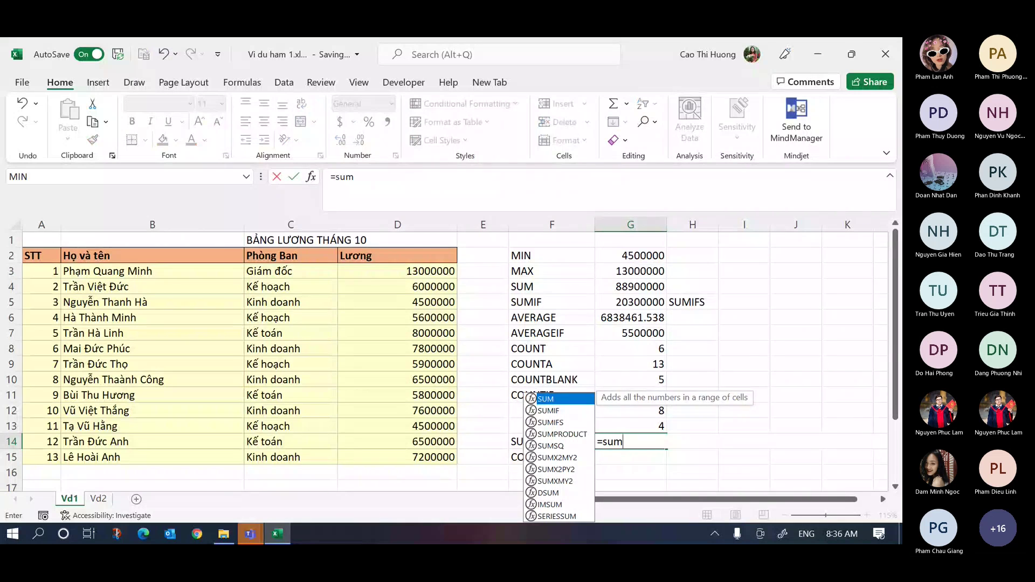
{"action": "key", "text": "Tab"}
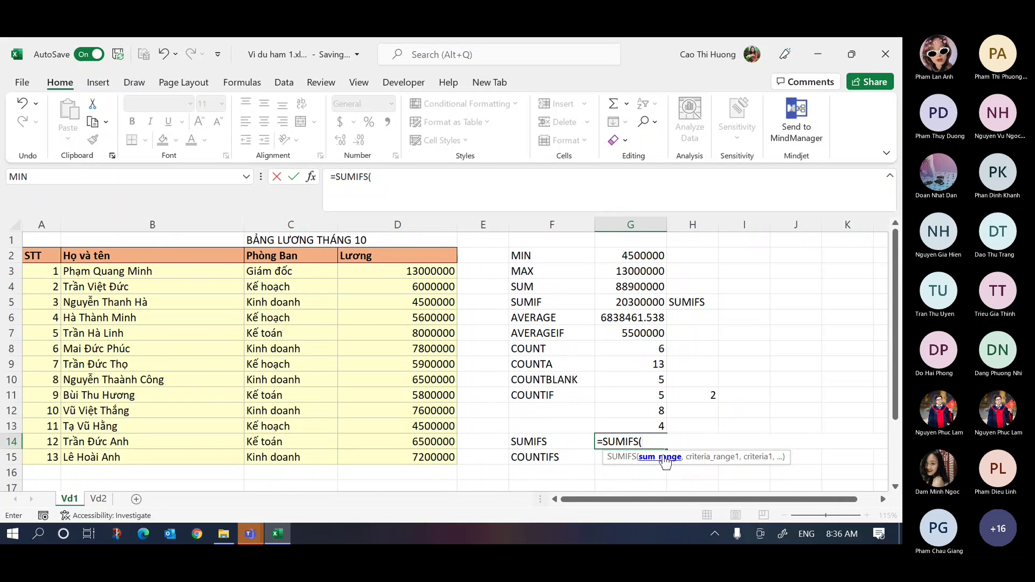
{"action": "left_click", "coordinate": [438, 273]}
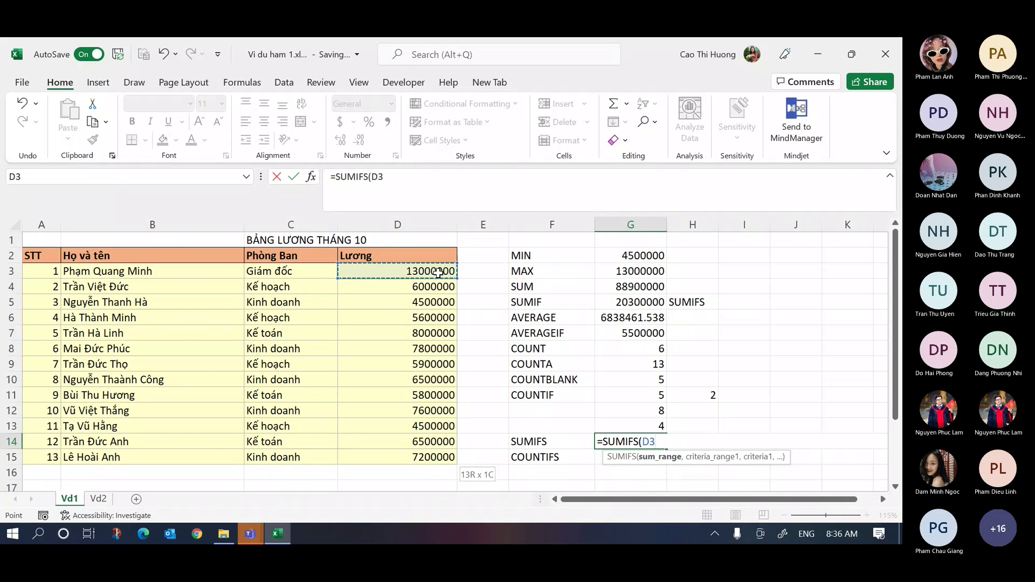
{"action": "key", "text": "ctrl+shift+Down"}
{"action": "type", "text": ","}
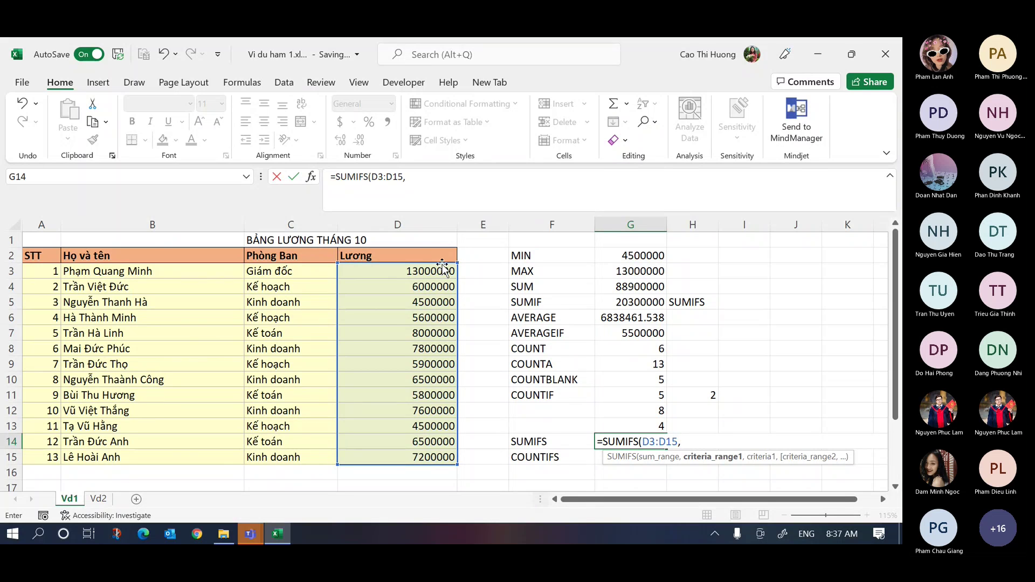
{"action": "left_click_drag", "start_coordinate": [285, 277], "coordinate": [288, 458]}
{"action": "type", "text": ","}
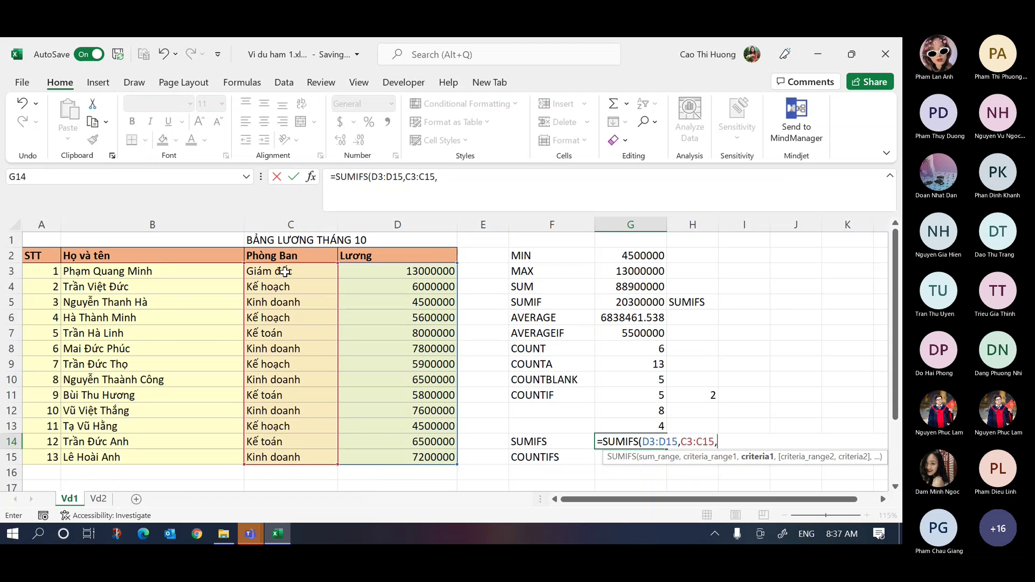
- Add the criterion "Kinh doanh" and the second pair D3:D15, ">7000000", and enter the SUMIFS formula in G14
{"action": "type", "text": "\"Kinh doanh"}
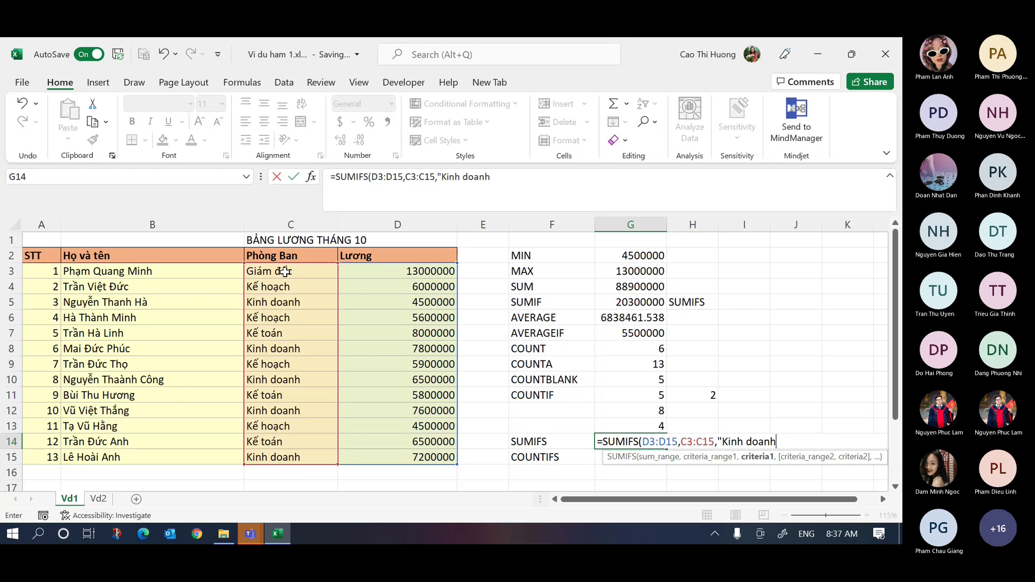
{"action": "type", "text": "\","}
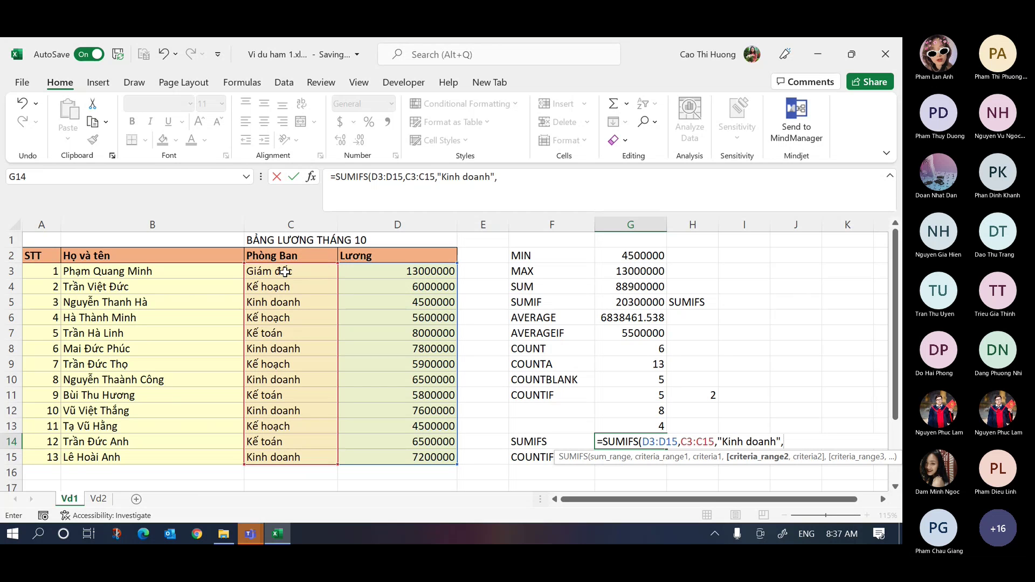
{"action": "left_click", "coordinate": [427, 271]}
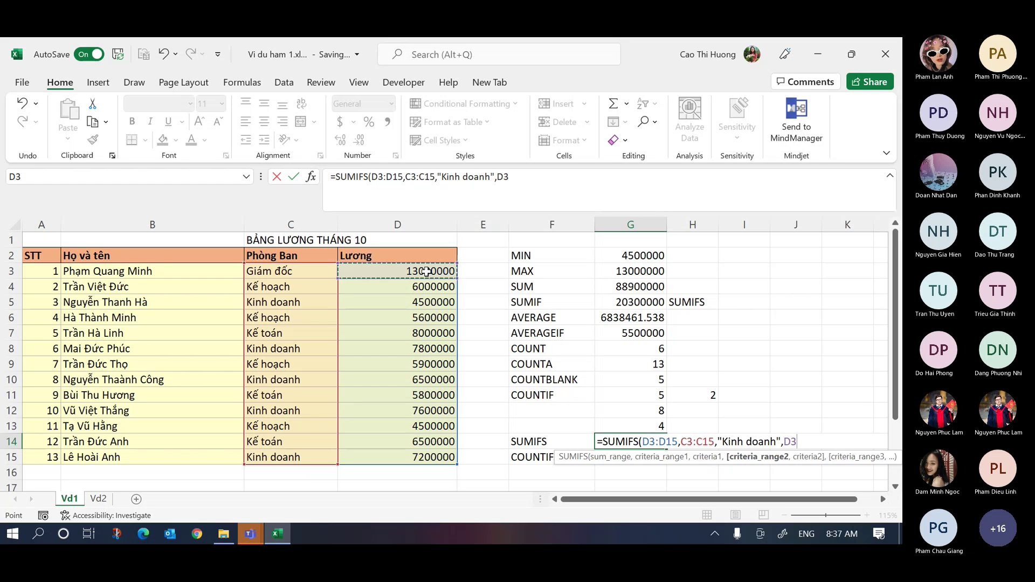
{"action": "key", "text": "ctrl+shift+Down"}
{"action": "type", "text": ",\""}
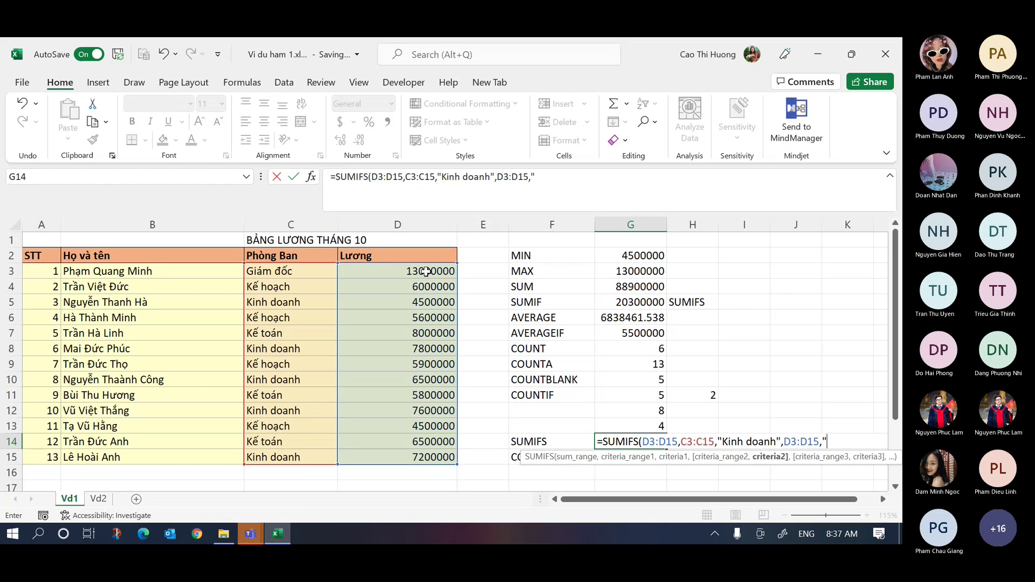
{"action": "type", "text": ">7000000\")"}
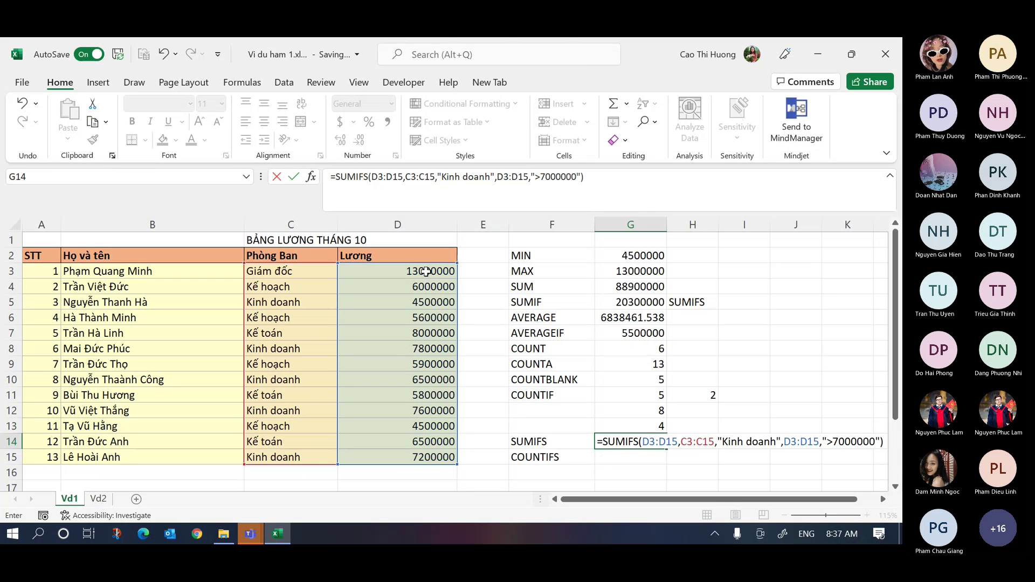
{"action": "key", "text": "ctrl+Return"}
- Open the G14 formula for editing, underline its arguments and bracket the two range-and-criterion pairs
{"action": "left_click", "coordinate": [630, 177]}
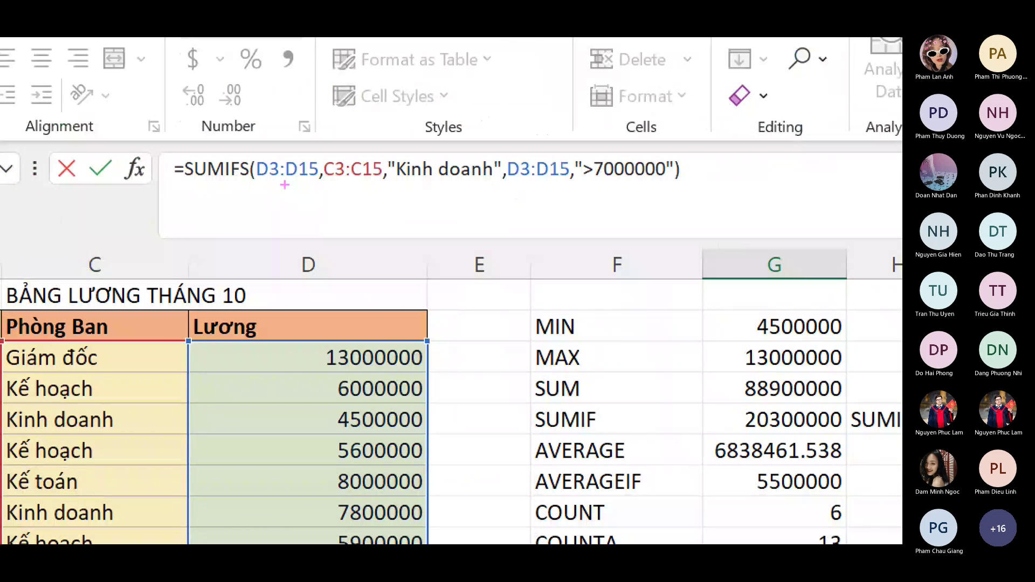
{"action": "left_click_drag", "start_coordinate": [259, 185], "coordinate": [670, 187]}
{"action": "mouse_move", "coordinate": [333, 195]}
{"action": "left_mouse_down"}
{"action": "mouse_move", "coordinate": [414, 209]}
{"action": "mouse_move", "coordinate": [591, 211]}
{"action": "mouse_move", "coordinate": [675, 189]}
{"action": "left_mouse_up"}
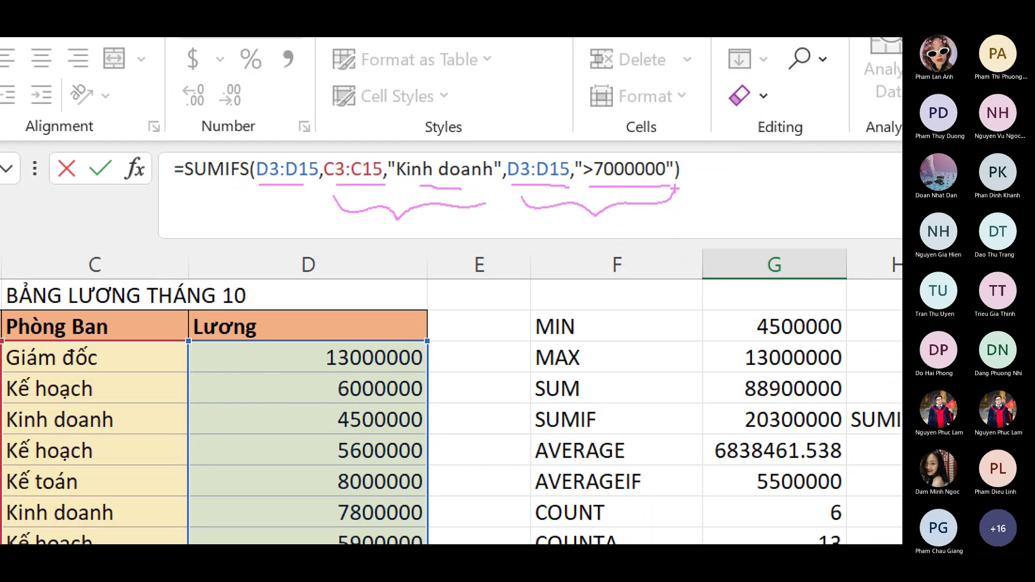
- Handwrite the labels "đk 1" and "đk 2" under the two bracketed pairs, then clear the annotations and re-enter the G14 formula
{"action": "mouse_move", "coordinate": [387, 254]}
{"action": "left_mouse_down"}
{"action": "mouse_move", "coordinate": [385, 276]}
{"action": "mouse_move", "coordinate": [382, 224]}
{"action": "mouse_move", "coordinate": [385, 242]}
{"action": "left_mouse_up"}
{"action": "mouse_move", "coordinate": [413, 220]}
{"action": "left_mouse_down"}
{"action": "mouse_move", "coordinate": [401, 270]}
{"action": "mouse_move", "coordinate": [416, 283]}
{"action": "left_mouse_up"}
{"action": "mouse_move", "coordinate": [453, 224]}
{"action": "left_mouse_down"}
{"action": "mouse_move", "coordinate": [436, 263]}
{"action": "mouse_move", "coordinate": [456, 265]}
{"action": "left_mouse_up"}
{"action": "mouse_move", "coordinate": [582, 247]}
{"action": "left_mouse_down"}
{"action": "mouse_move", "coordinate": [556, 264]}
{"action": "mouse_move", "coordinate": [583, 270]}
{"action": "mouse_move", "coordinate": [614, 217]}
{"action": "left_mouse_up"}
{"action": "left_click_drag", "start_coordinate": [599, 263], "coordinate": [638, 259]}
{"action": "mouse_move", "coordinate": [661, 218]}
{"action": "left_mouse_down"}
{"action": "mouse_move", "coordinate": [655, 227]}
{"action": "mouse_move", "coordinate": [705, 258]}
{"action": "left_mouse_up"}
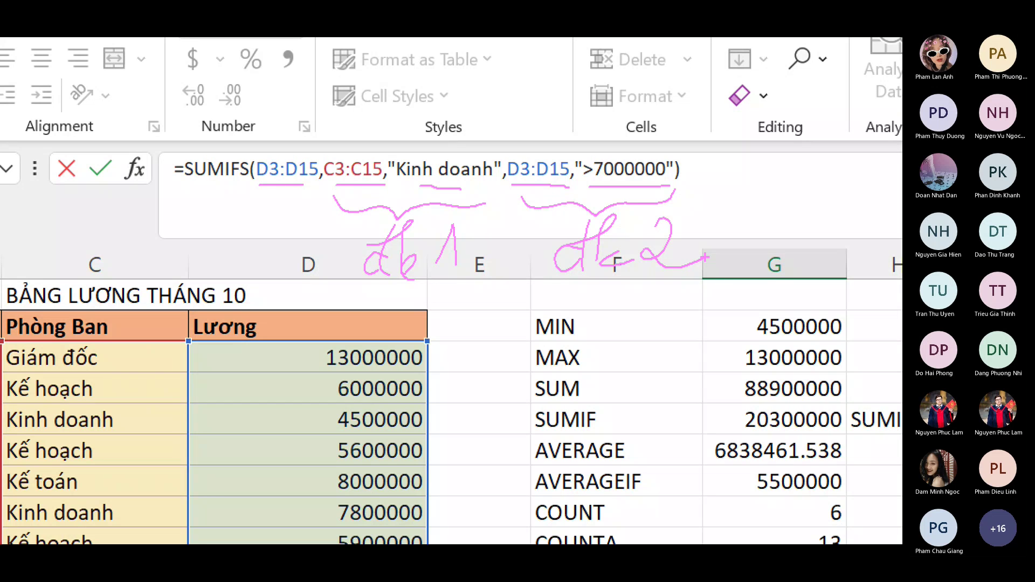
{"action": "mouse_move", "coordinate": [631, 416]}
{"action": "left_mouse_down"}
{"action": "mouse_move", "coordinate": [560, 435]}
{"action": "mouse_move", "coordinate": [636, 429]}
{"action": "left_mouse_up"}
{"action": "mouse_move", "coordinate": [250, 146]}
{"action": "left_mouse_down"}
{"action": "mouse_move", "coordinate": [229, 192]}
{"action": "mouse_move", "coordinate": [258, 162]}
{"action": "left_mouse_up"}
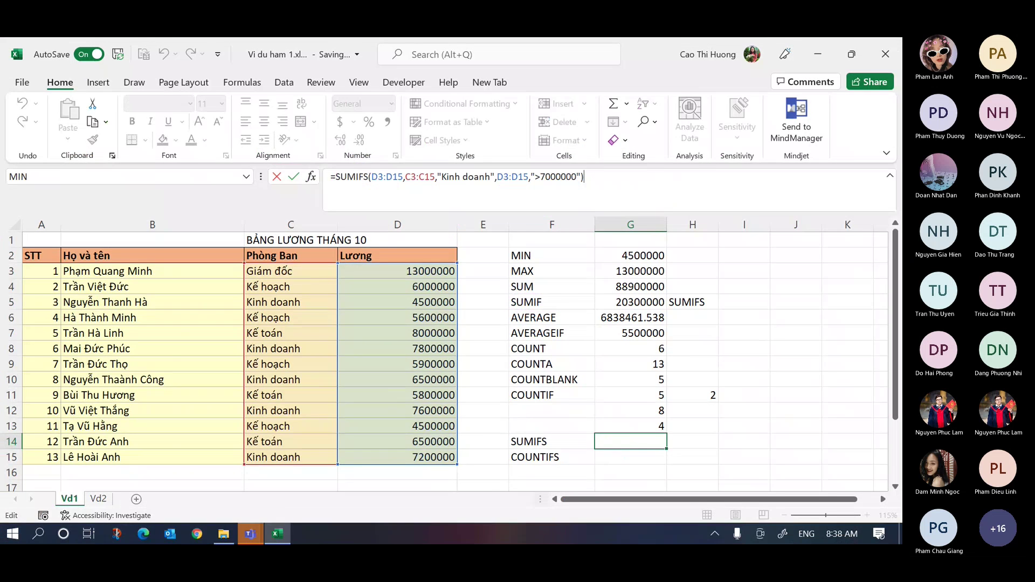
{"action": "key", "text": "Return"}
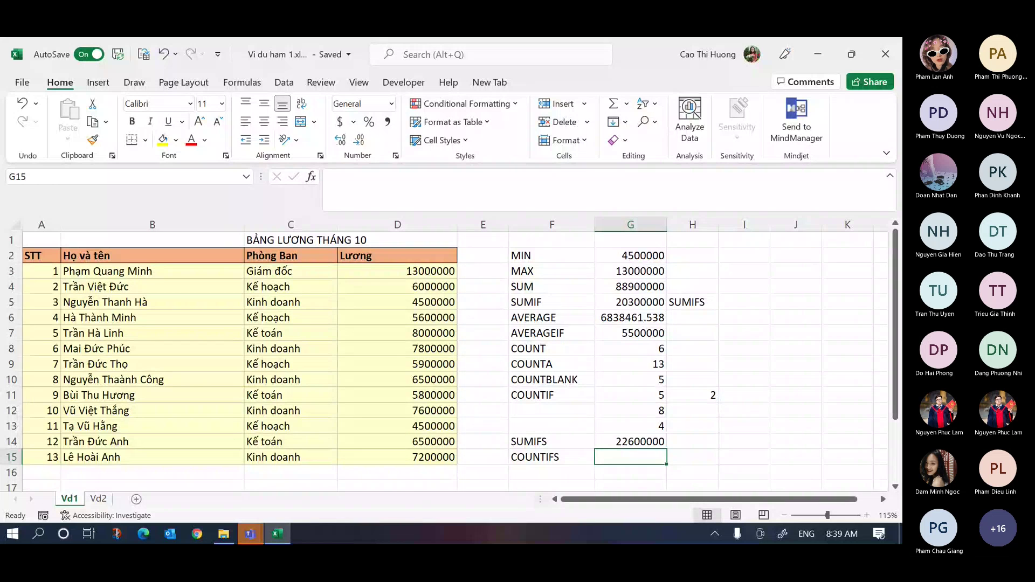
- Start a COUNTIFS formula in G15, picking the function from the suggestions
{"action": "type", "text": "="}
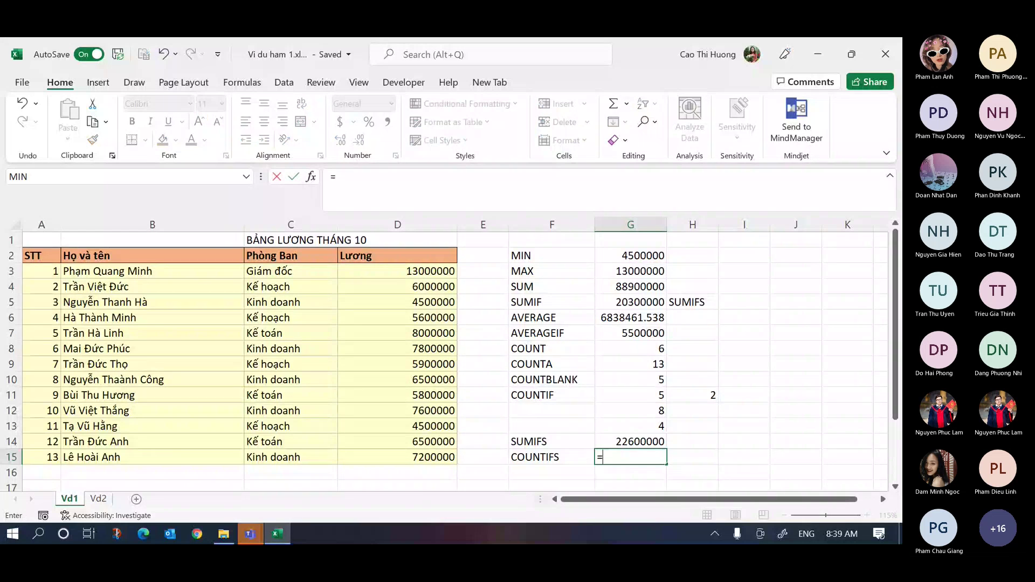
{"action": "type", "text": "cou"}
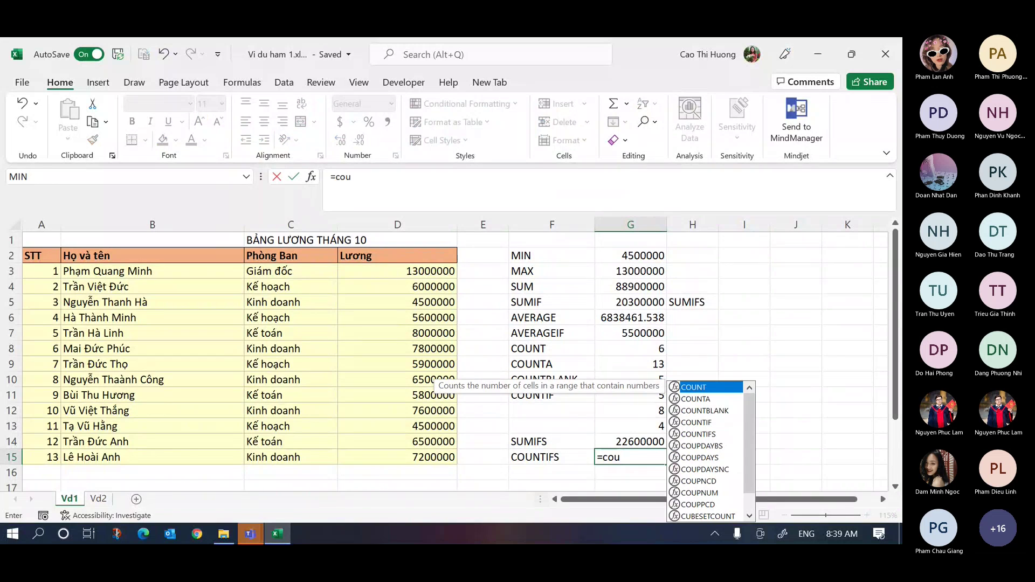
{"action": "key", "text": "Down"}
{"action": "key", "text": "Down"}
{"action": "key", "text": "Down"}
{"action": "key", "text": "Down"}
{"action": "key", "text": "Tab"}
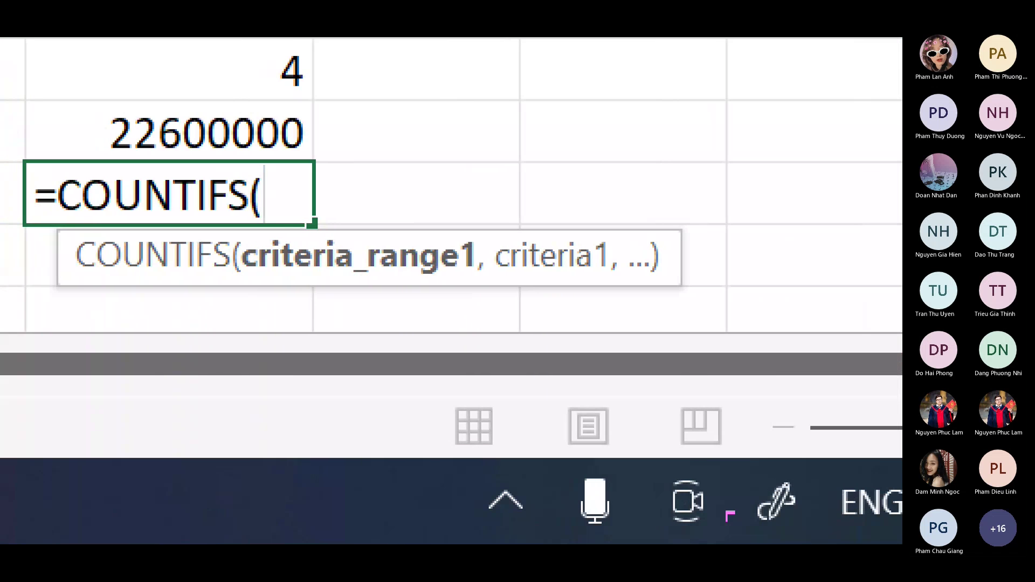
- Underline and bracket three range-and-criterion pairs around the COUNTIFS syntax hint, then clear the annotations
{"action": "left_click_drag", "start_coordinate": [260, 284], "coordinate": [902, 280]}
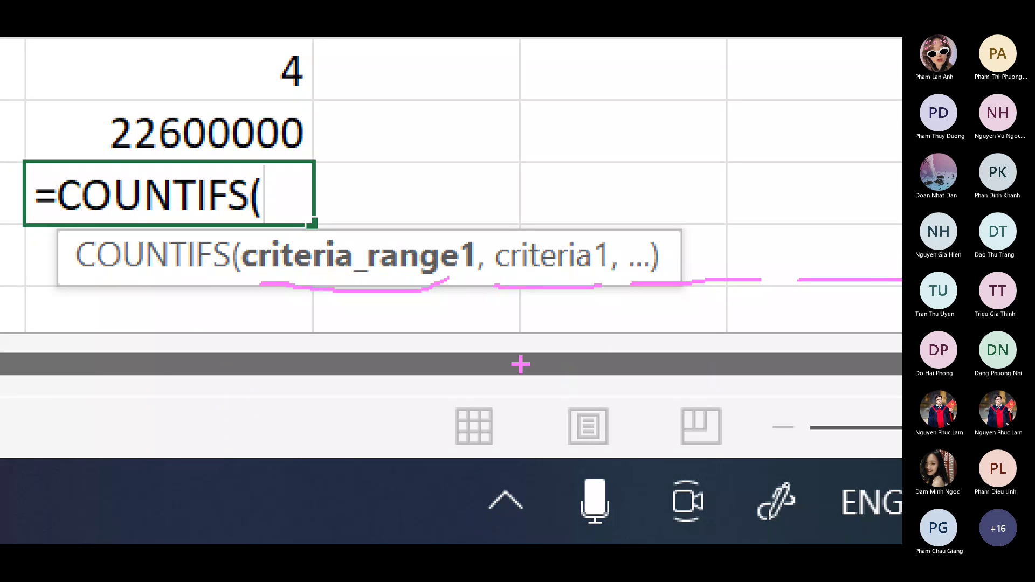
{"action": "left_click_drag", "start_coordinate": [526, 341], "coordinate": [616, 341]}
{"action": "left_click_drag", "start_coordinate": [680, 339], "coordinate": [771, 341]}
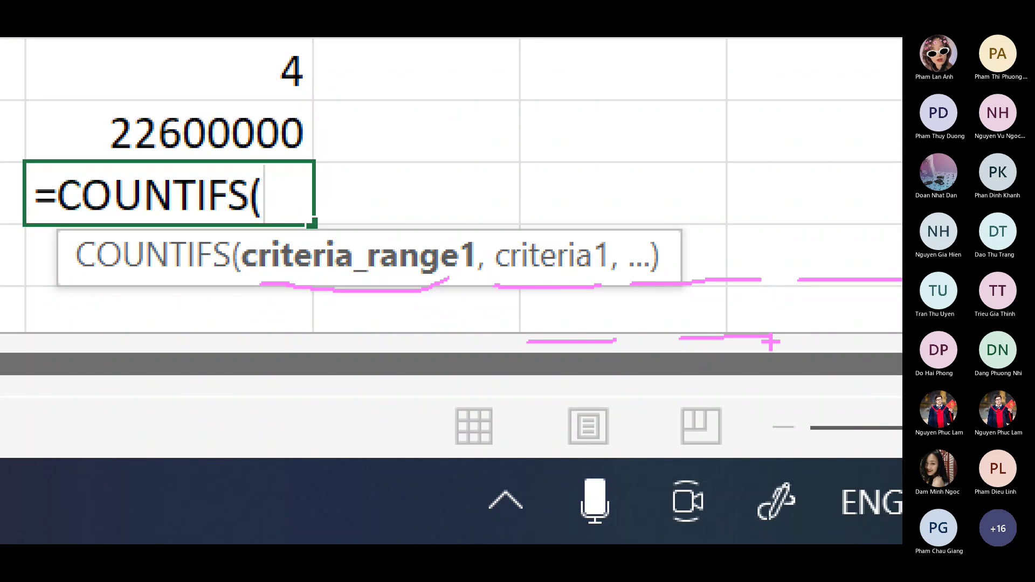
{"action": "mouse_move", "coordinate": [258, 285]}
{"action": "left_mouse_down"}
{"action": "mouse_move", "coordinate": [444, 316]}
{"action": "mouse_move", "coordinate": [562, 306]}
{"action": "left_mouse_up"}
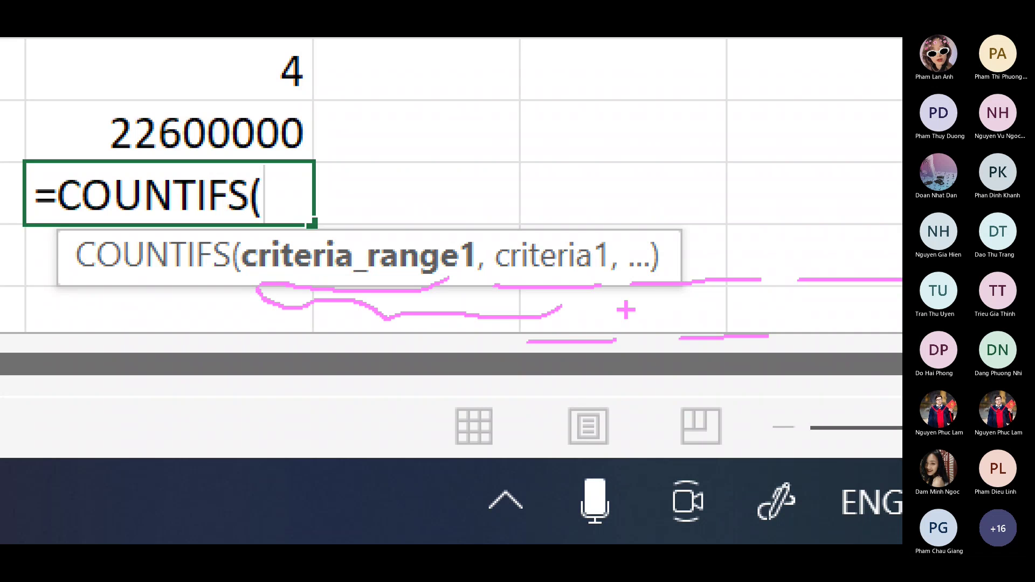
{"action": "mouse_move", "coordinate": [642, 286]}
{"action": "left_mouse_down"}
{"action": "mouse_move", "coordinate": [793, 305]}
{"action": "mouse_move", "coordinate": [902, 294]}
{"action": "left_mouse_up"}
{"action": "mouse_move", "coordinate": [532, 364]}
{"action": "left_mouse_down"}
{"action": "mouse_move", "coordinate": [671, 399]}
{"action": "mouse_move", "coordinate": [818, 364]}
{"action": "left_mouse_up"}
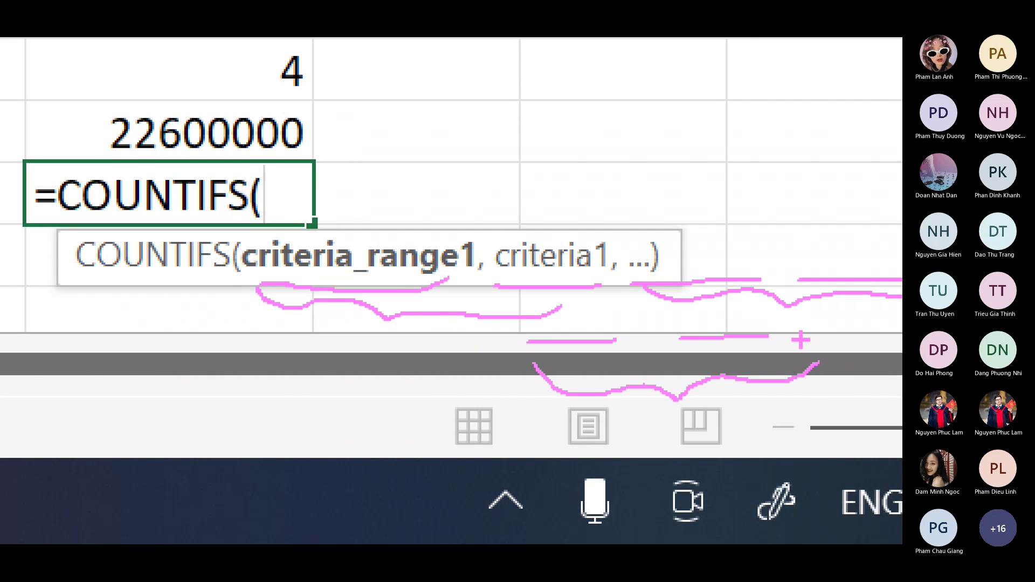
{"action": "key", "text": "Escape"}
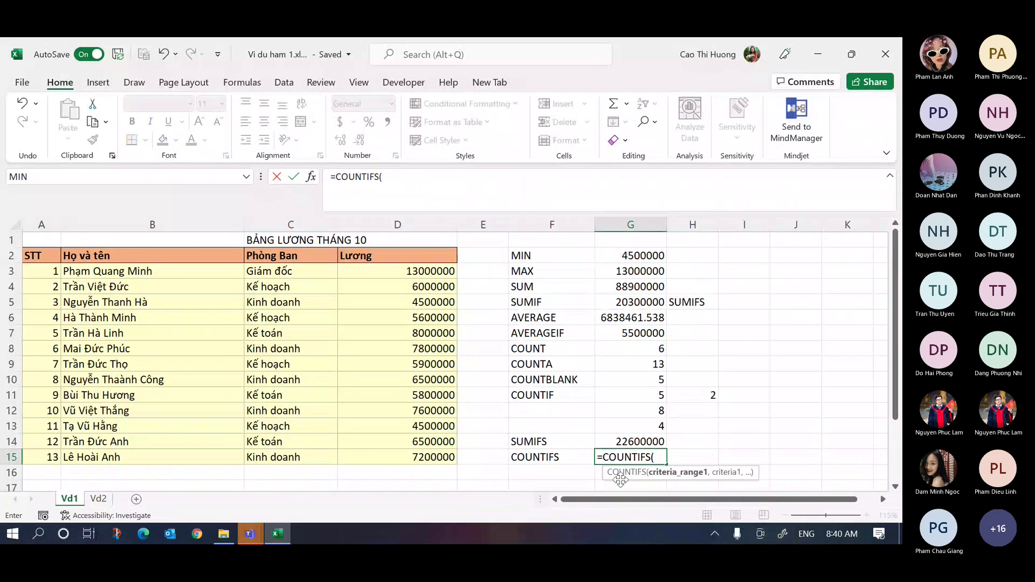
- Add D3:D15 with the criterion ">7000000" as the first COUNTIFS condition
{"action": "left_click", "coordinate": [419, 266]}
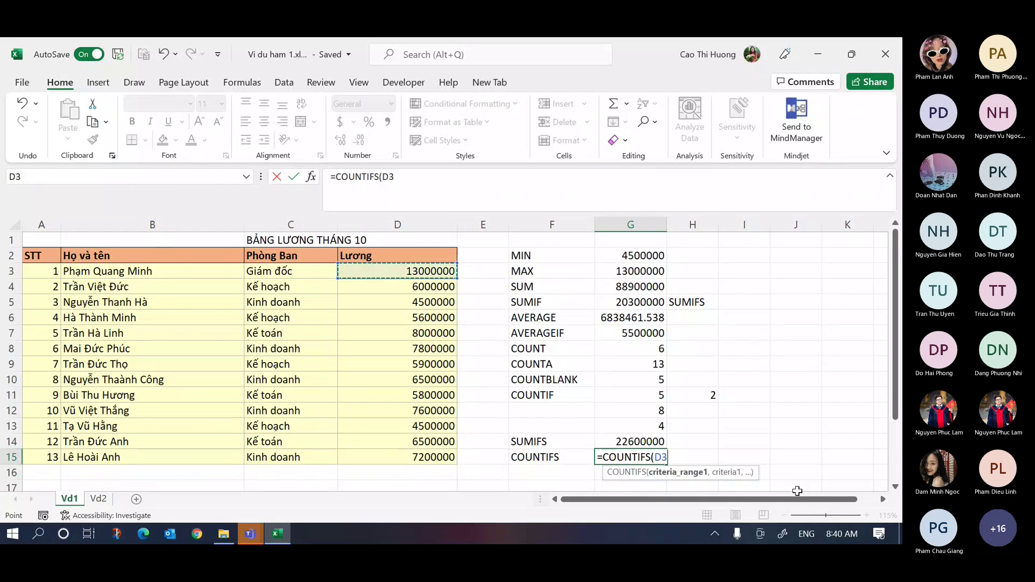
{"action": "key", "text": "ctrl+shift+Down"}
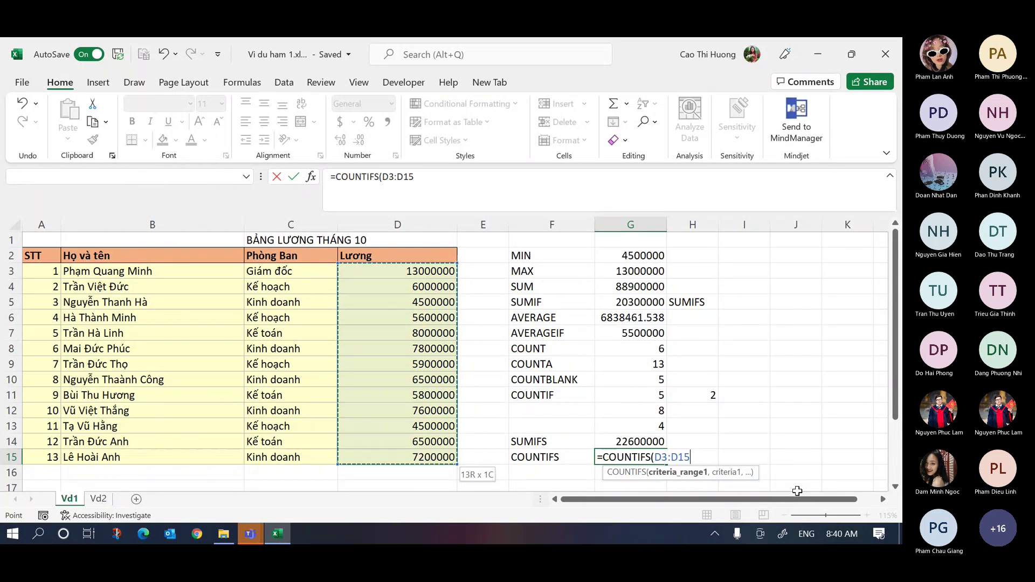
{"action": "type", "text": ",\">7000000"}
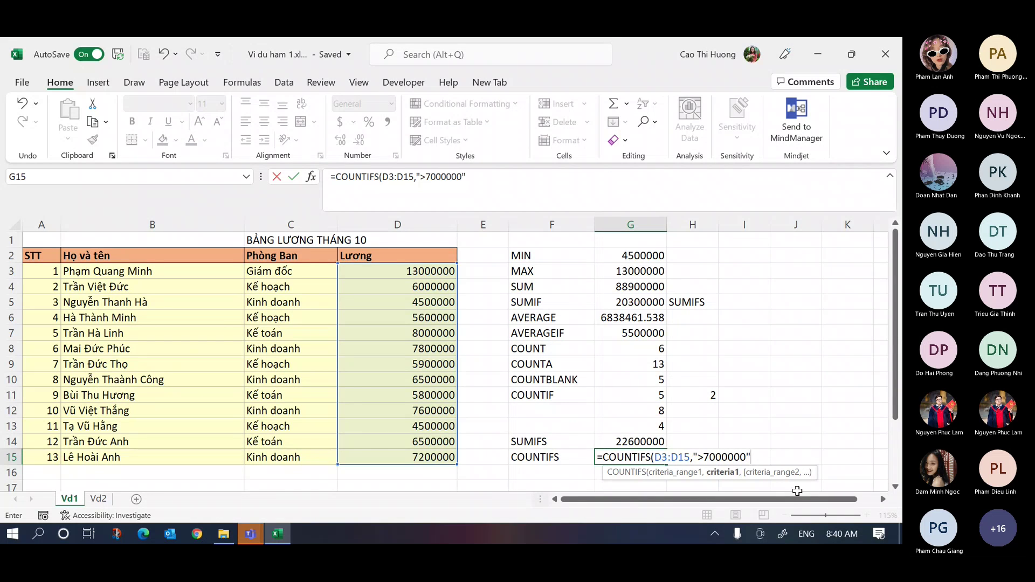
{"action": "type", "text": ","}
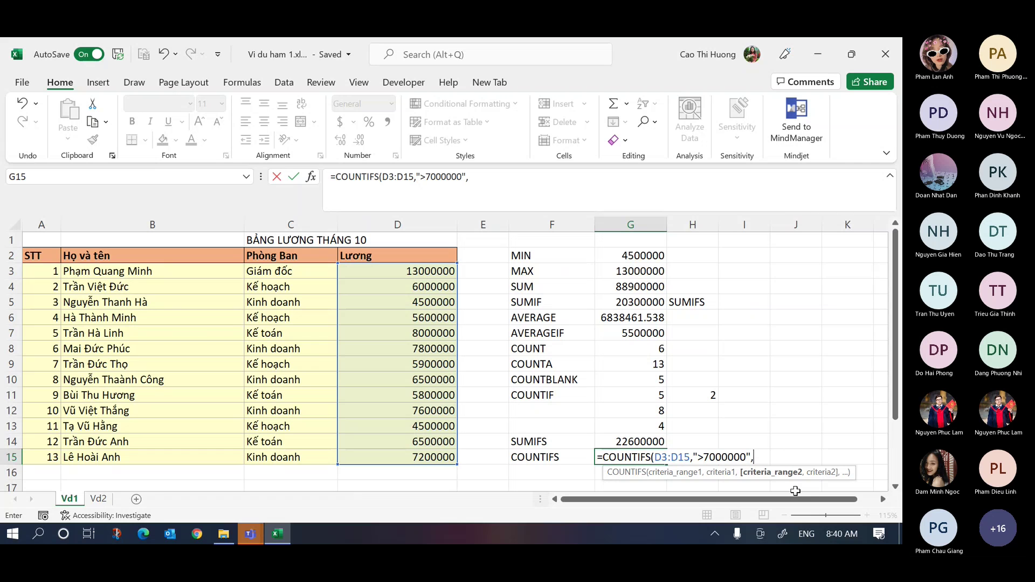
- Add C3:C15 with the criterion "Kinh doanh" as the second condition and enter the COUNTIFS formula in G15
{"action": "left_click", "coordinate": [313, 276]}
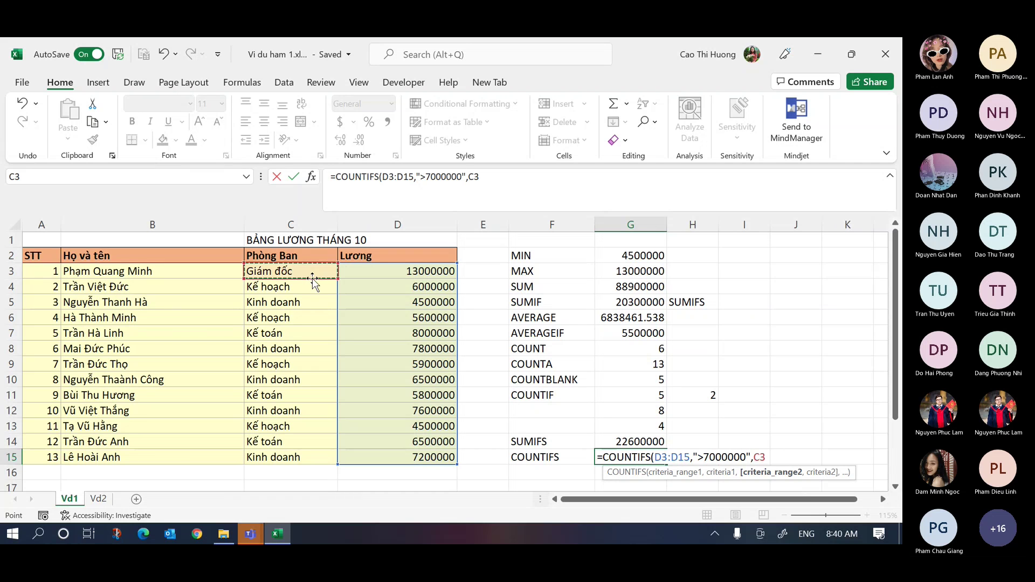
{"action": "key", "text": "ctrl+shift+Down"}
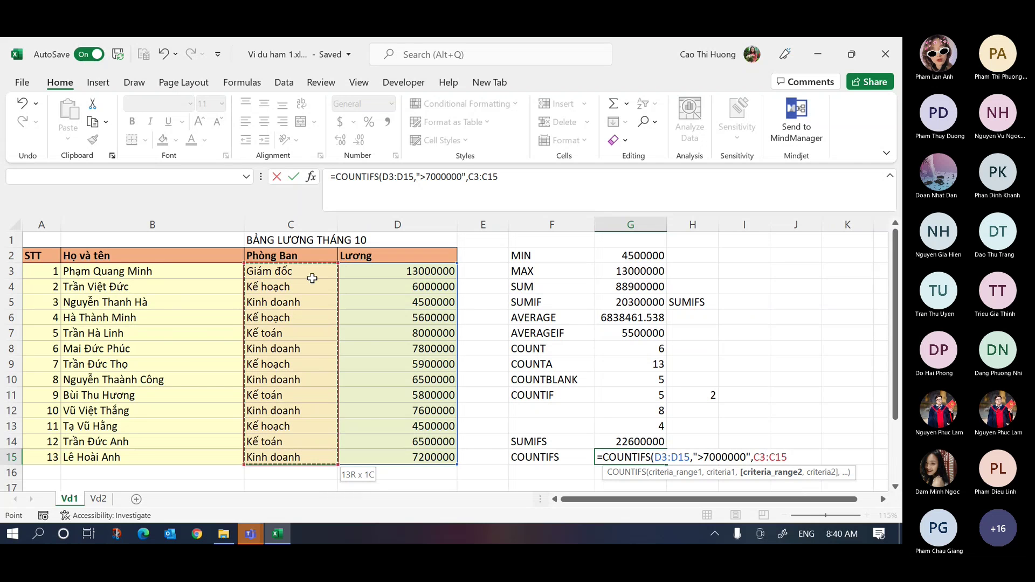
{"action": "type", "text": ","}
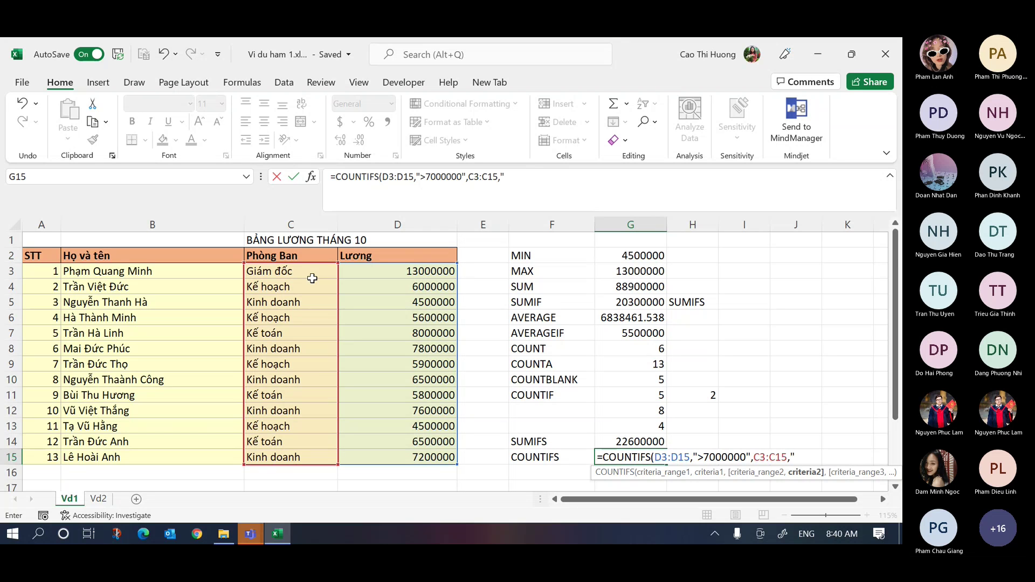
{"action": "type", "text": "\"Kinh doanh\")"}
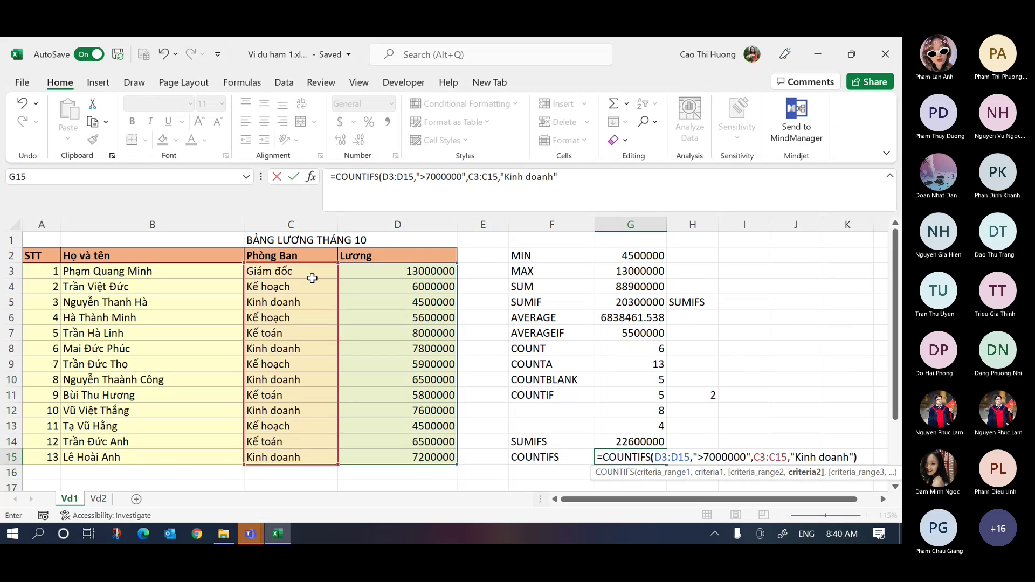
{"action": "key", "text": "ctrl+Return"}
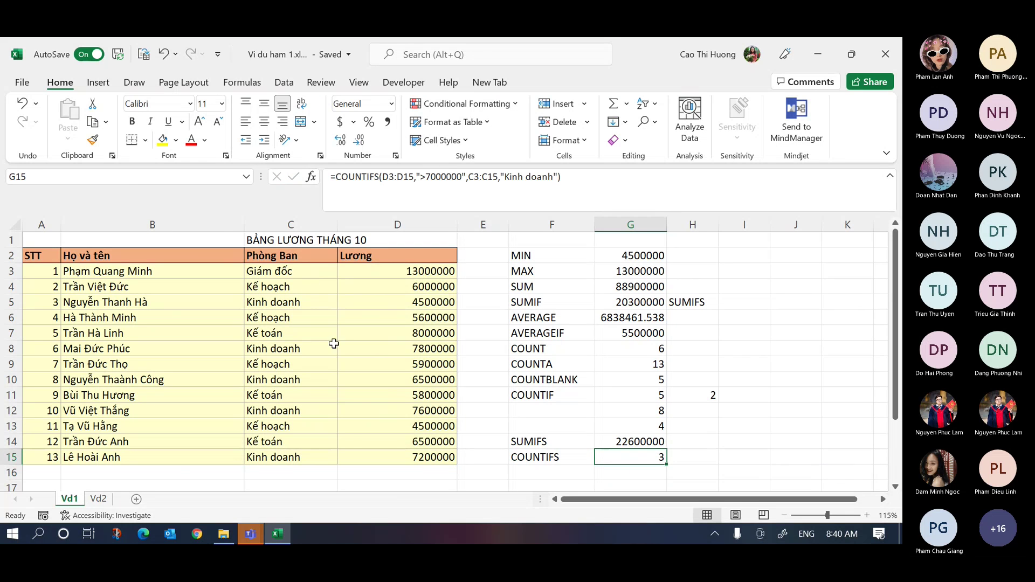
- Open the G15 formula for editing, underline each COUNTIFS argument and bracket the two condition pairs
{"action": "left_click", "coordinate": [610, 188]}
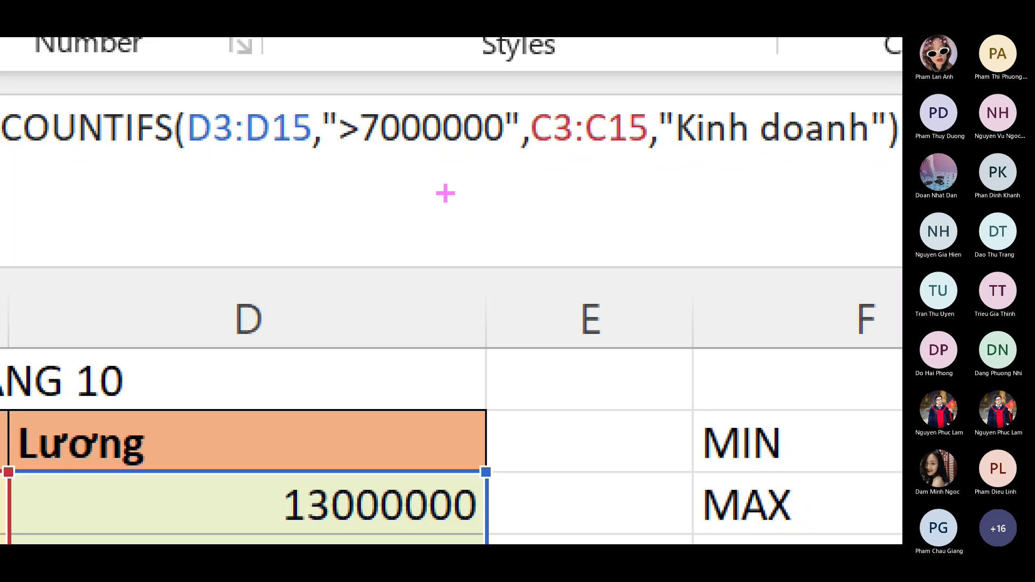
{"action": "mouse_move", "coordinate": [195, 156]}
{"action": "left_mouse_down"}
{"action": "mouse_move", "coordinate": [298, 143]}
{"action": "mouse_move", "coordinate": [227, 162]}
{"action": "left_mouse_up"}
{"action": "left_click_drag", "start_coordinate": [356, 154], "coordinate": [640, 168]}
{"action": "left_click_drag", "start_coordinate": [553, 168], "coordinate": [874, 169]}
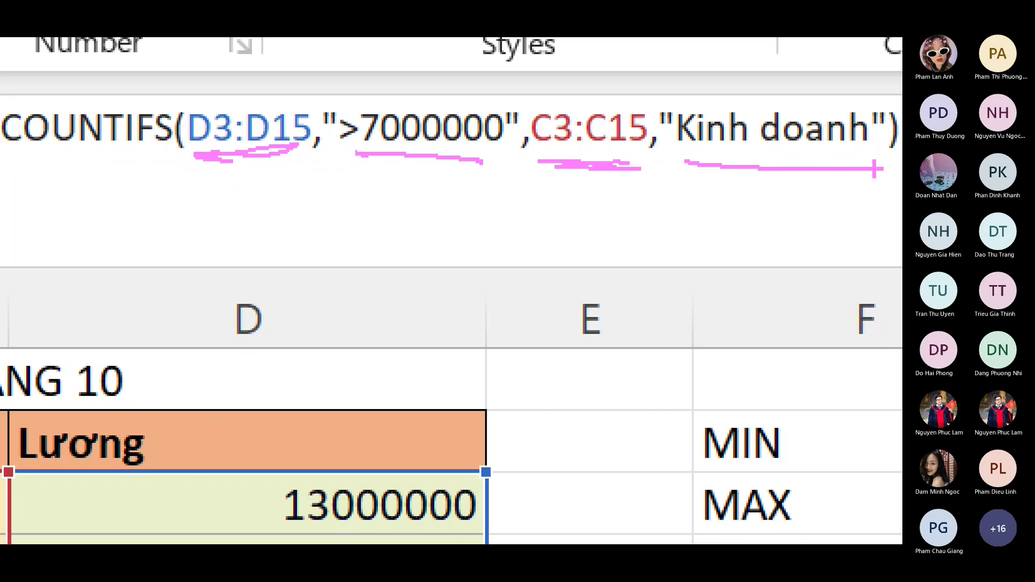
{"action": "mouse_move", "coordinate": [202, 173]}
{"action": "left_mouse_down"}
{"action": "mouse_move", "coordinate": [327, 186]}
{"action": "mouse_move", "coordinate": [457, 181]}
{"action": "left_mouse_up"}
{"action": "mouse_move", "coordinate": [538, 172]}
{"action": "left_mouse_down"}
{"action": "mouse_move", "coordinate": [696, 213]}
{"action": "mouse_move", "coordinate": [863, 183]}
{"action": "left_mouse_up"}
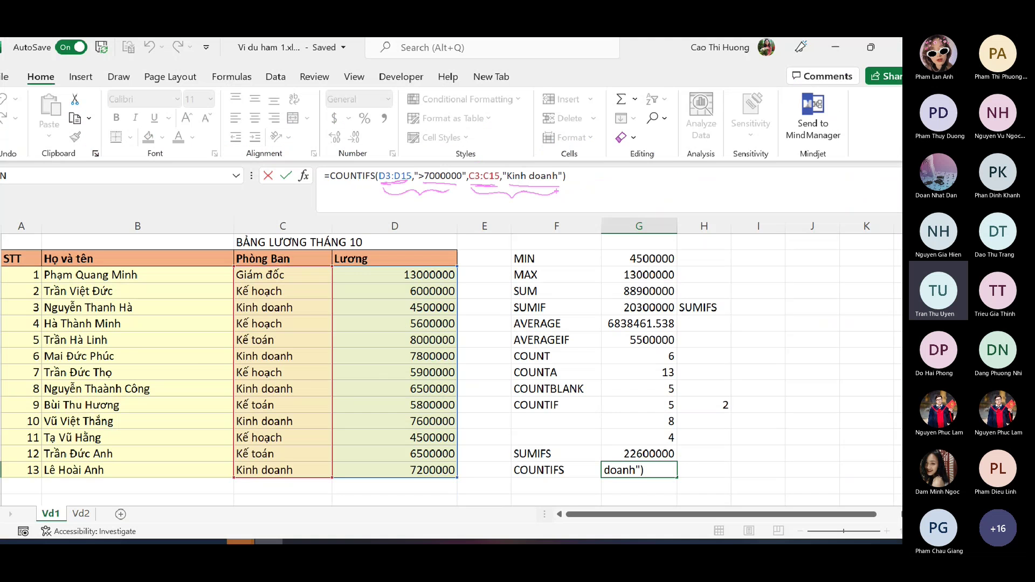
- Confirm the COUNTIFS formula in G15 and move to the empty cell H15
{"action": "key", "text": "Return"}
{"action": "key", "text": "Up"}
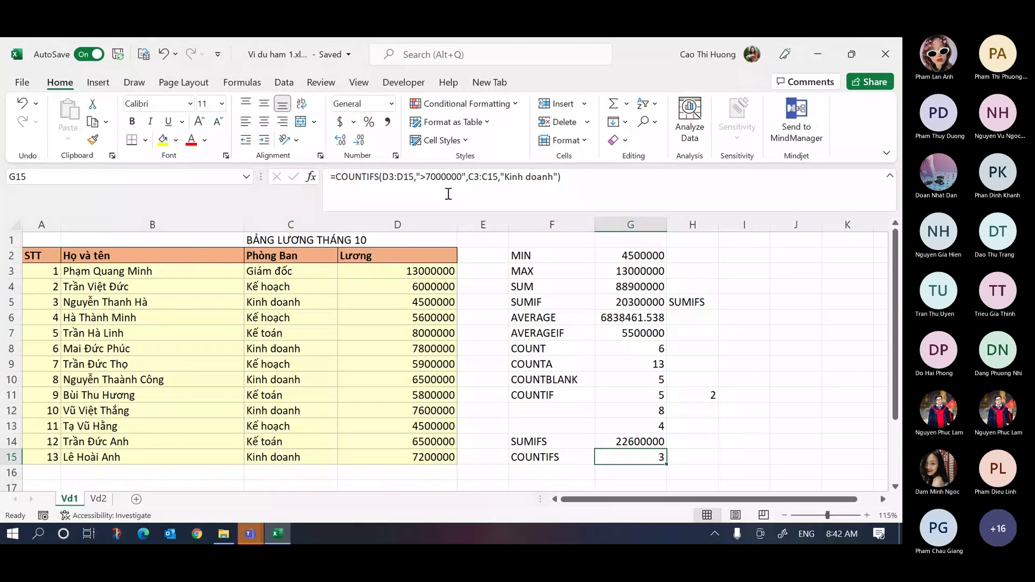
{"action": "key", "text": "Right"}
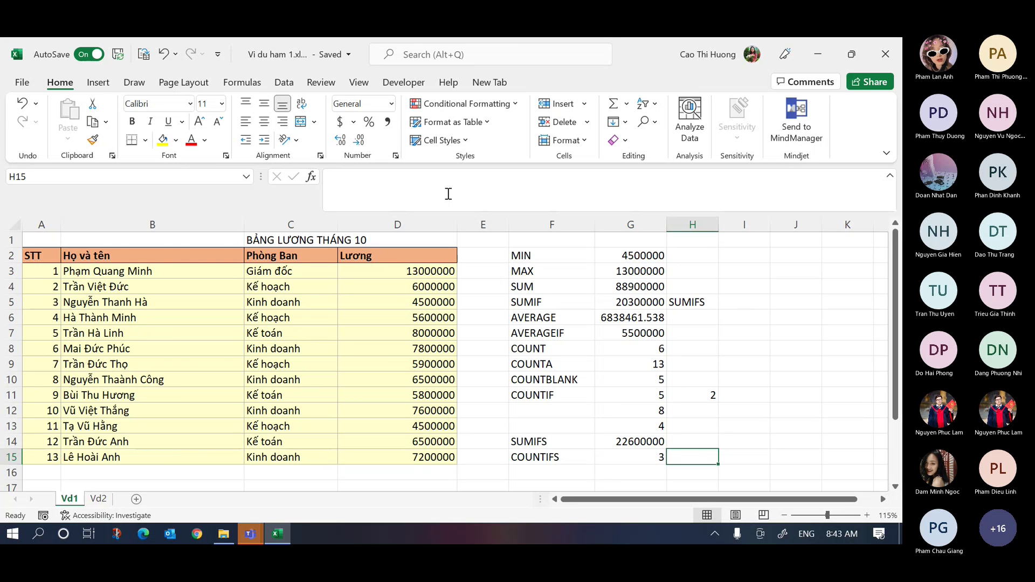
- Switch to the Teams meeting, look through the chat messages, and return to the Excel workbook
{"action": "left_click", "coordinate": [255, 533]}
{"action": "left_click", "coordinate": [253, 452]}
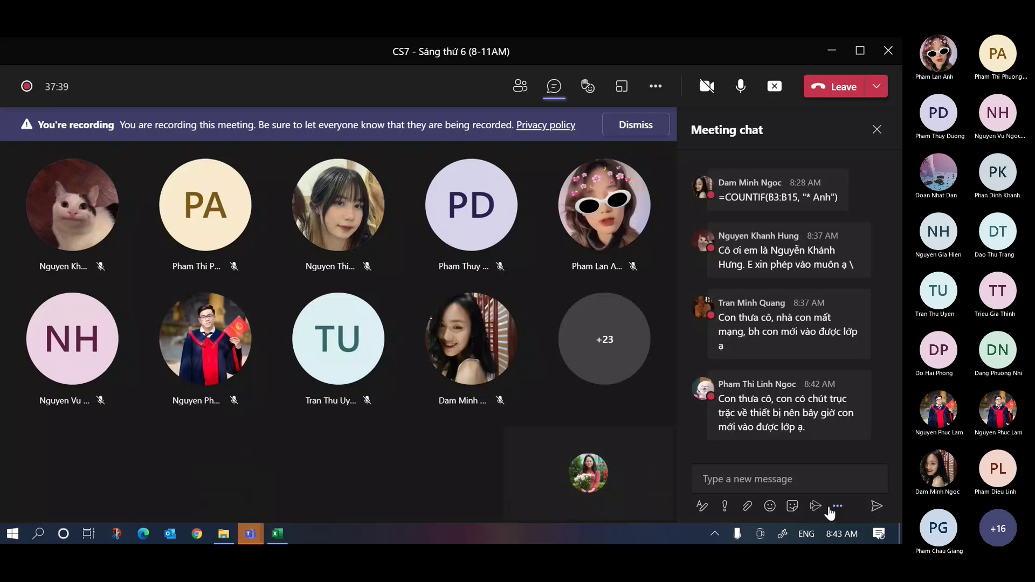
{"action": "left_click", "coordinate": [786, 476]}
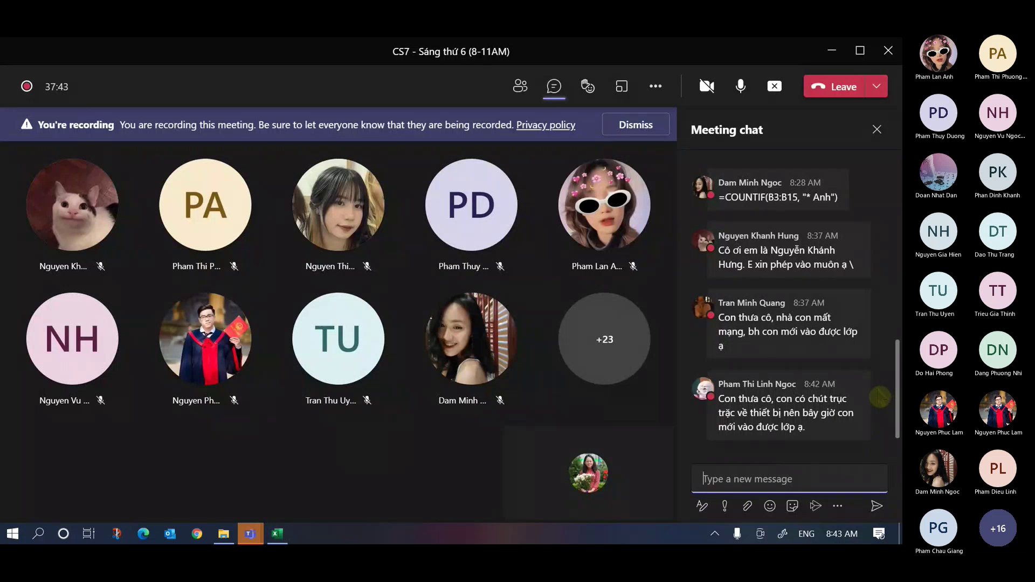
{"action": "mouse_move", "coordinate": [842, 293]}
{"action": "scroll", "coordinate": [843, 302], "scroll_direction": "up", "scroll_amount": 5}
{"action": "scroll", "coordinate": [851, 394], "scroll_direction": "down", "scroll_amount": 5}
{"action": "left_click", "coordinate": [832, 50]}
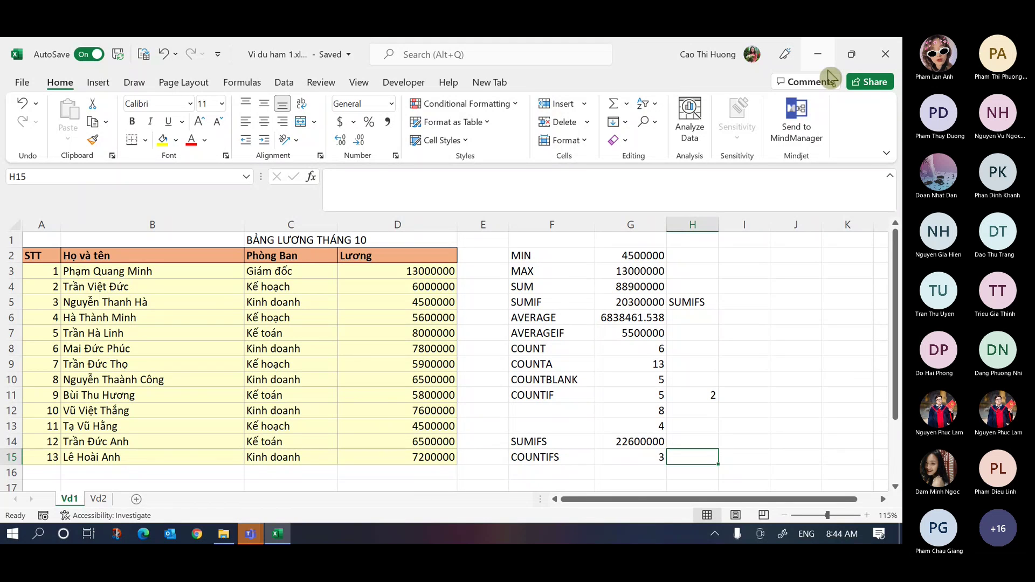
{"action": "key", "text": "alt+Tab"}
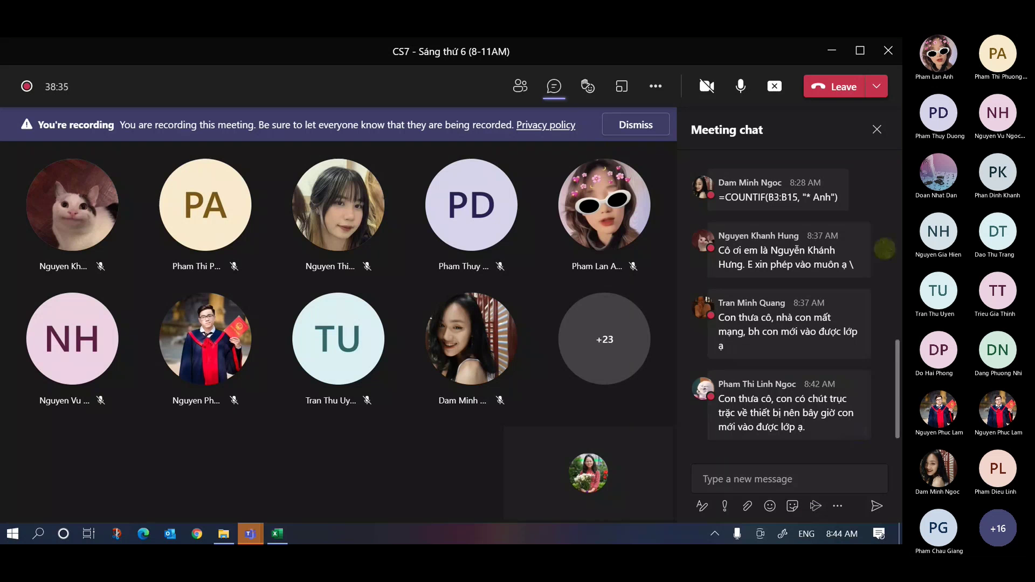
{"action": "left_click", "coordinate": [833, 52]}
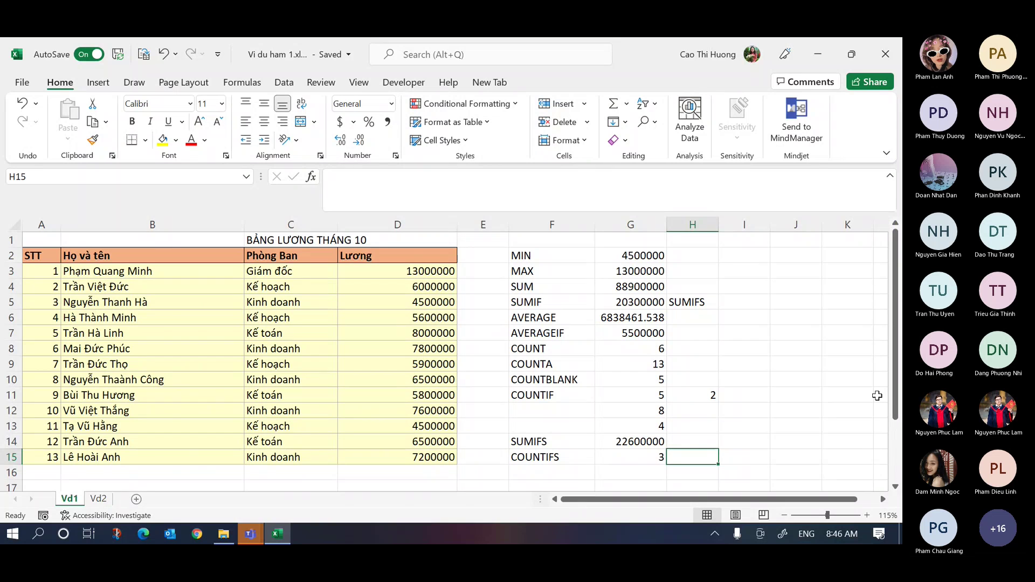
{"action": "type", "text": "=cou"}
{"action": "key", "text": "Down"}
{"action": "key", "text": "Down"}
{"action": "key", "text": "Down"}
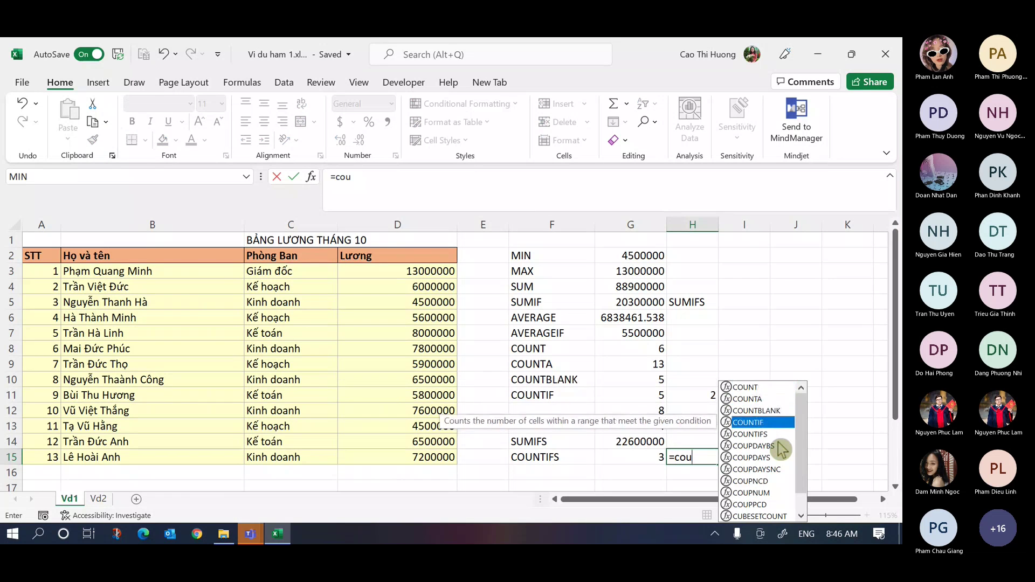
{"action": "key", "text": "Tab"}
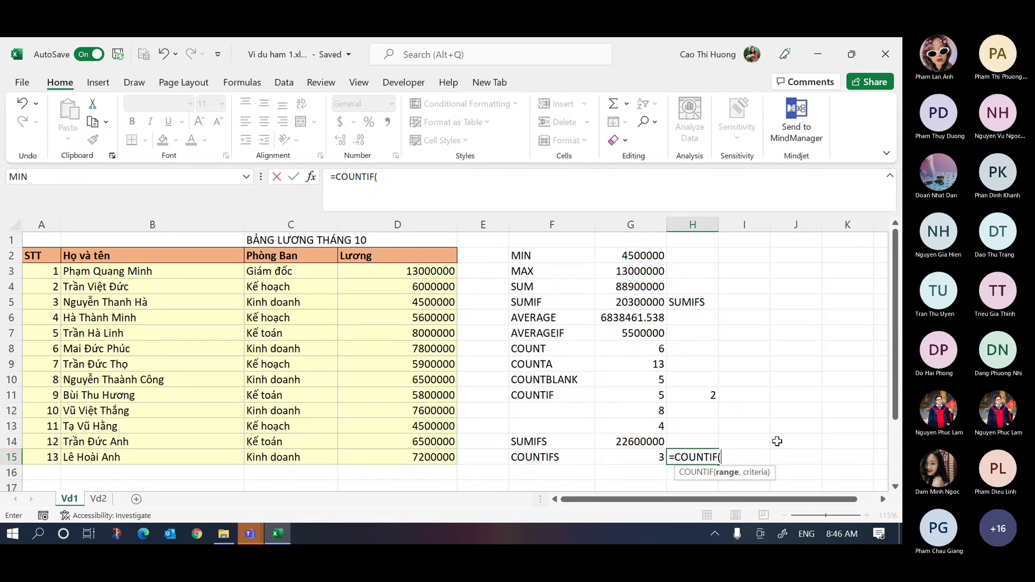
{"action": "key", "text": "BackSpace"}
{"action": "key", "text": "Escape"}
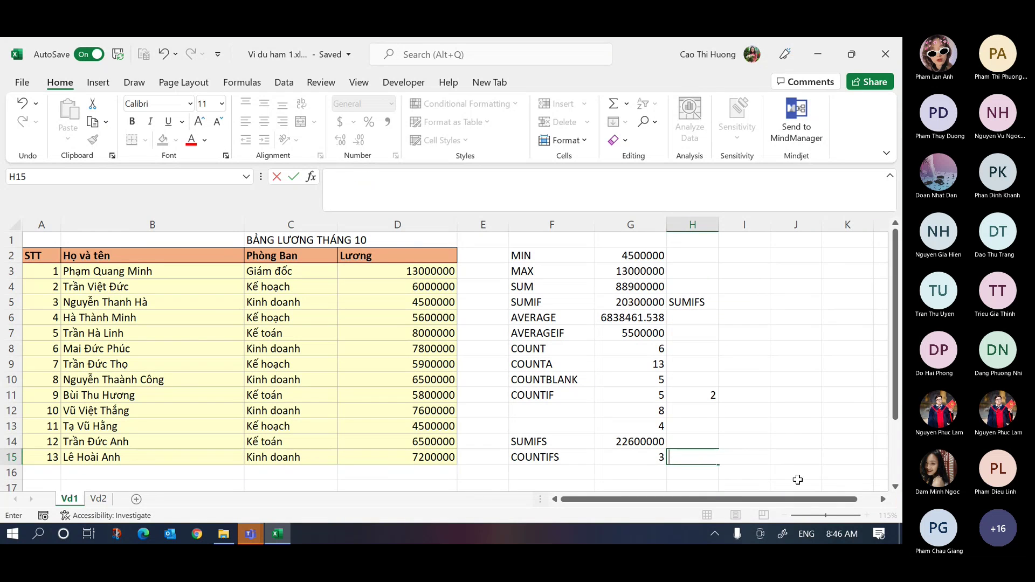
- Start the I11 formula with a COUNTIF that counts "Kinh doanh" in C3:C15
{"action": "left_click", "coordinate": [736, 397]}
{"action": "type", "text": "=cou"}
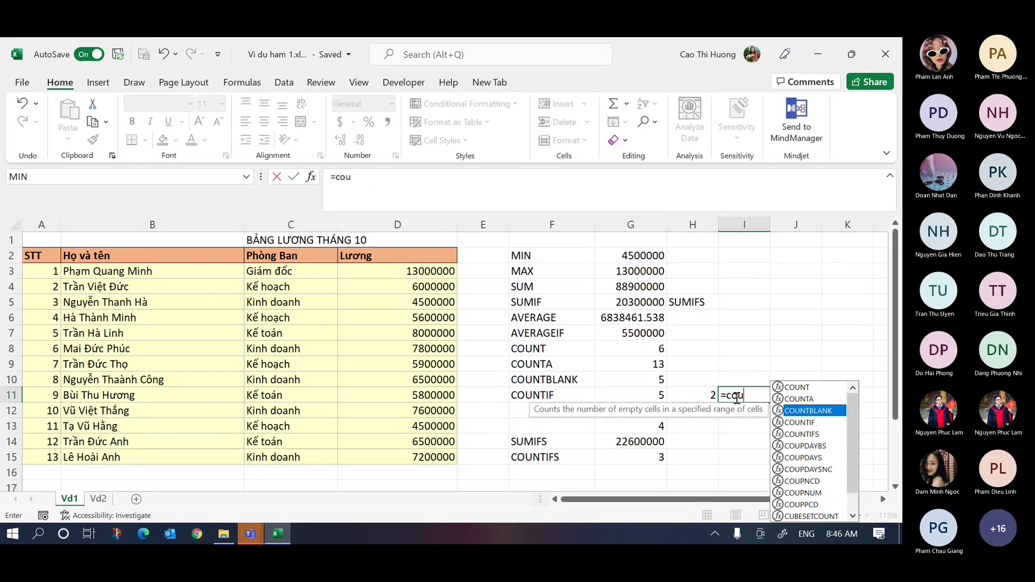
{"action": "key", "text": "Down"}
{"action": "key", "text": "Tab"}
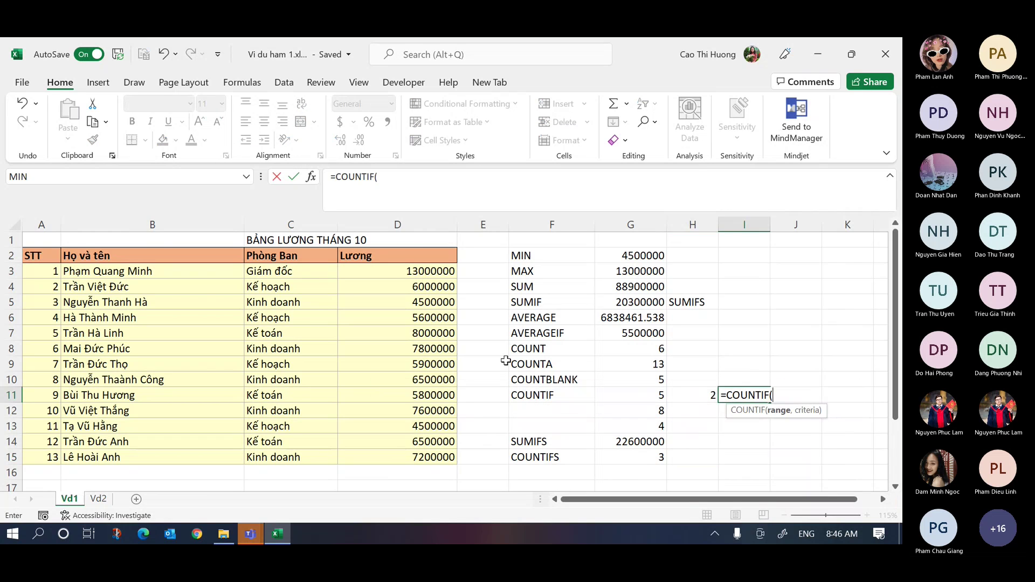
{"action": "left_click", "coordinate": [310, 275]}
{"action": "key", "text": "ctrl+shift+Down"}
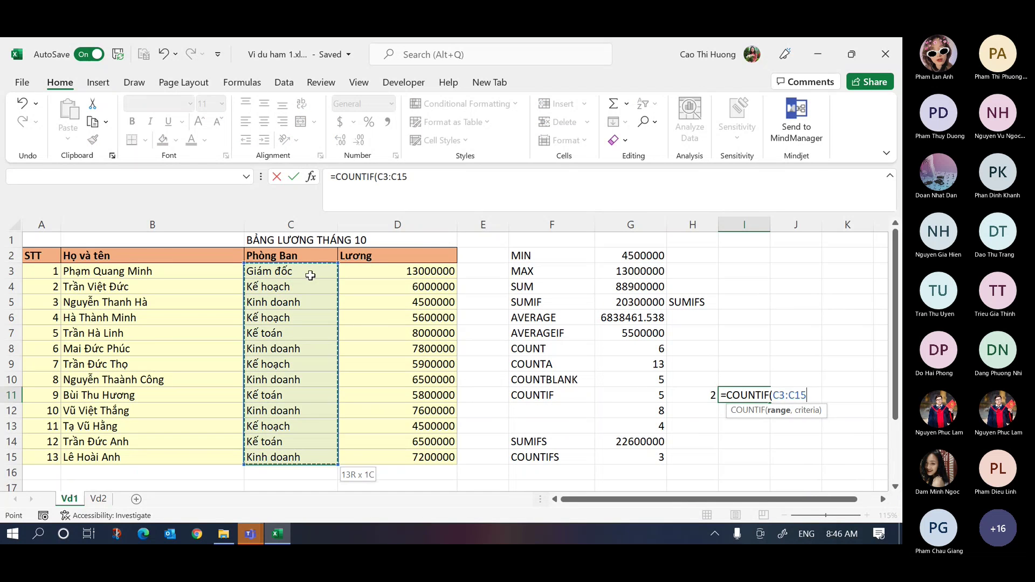
{"action": "type", "text": ",\"Kin"}
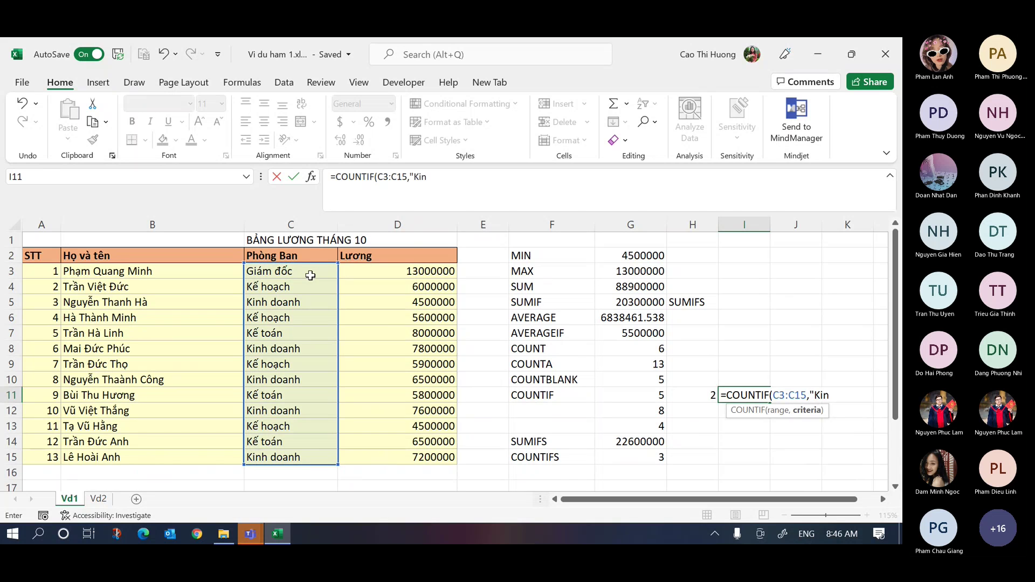
{"action": "type", "text": "h doanh\")"}
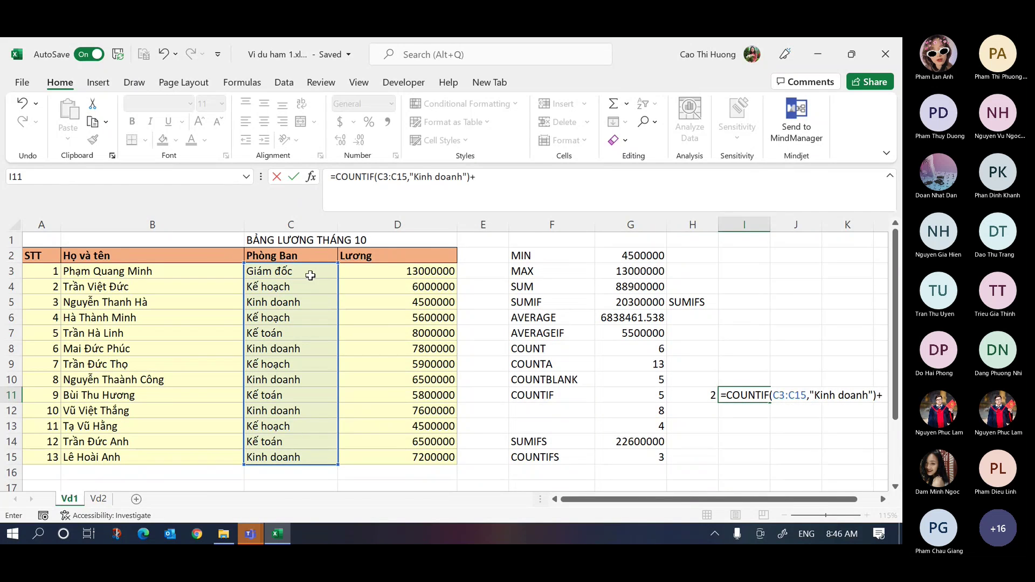
- Add a second COUNTIF for "Kế hoạch" in C3:C15 to the first one and enter the formula in I11
{"action": "type", "text": "+cou"}
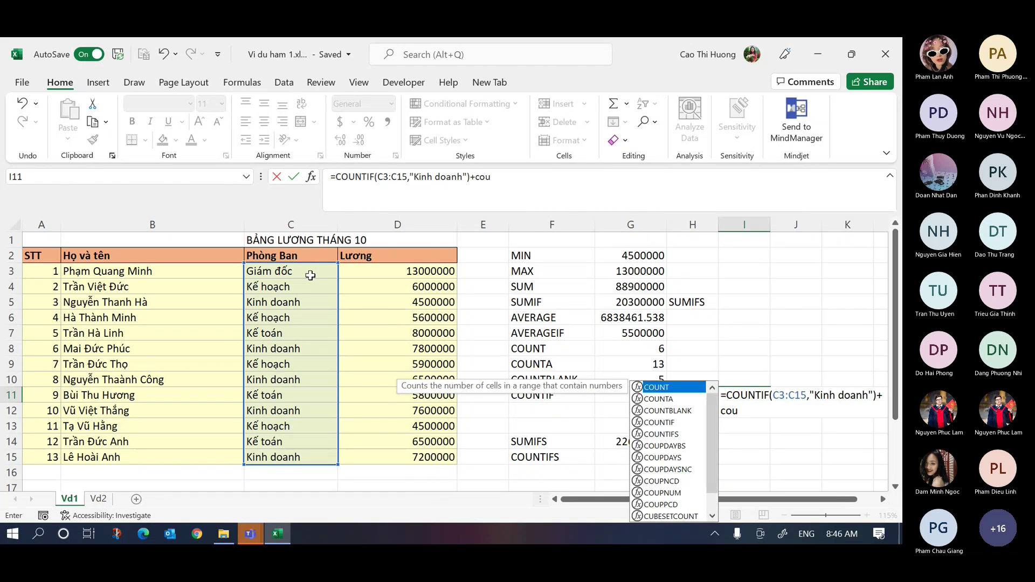
{"action": "key", "text": "Down"}
{"action": "key", "text": "Down"}
{"action": "key", "text": "Down"}
{"action": "key", "text": "Tab"}
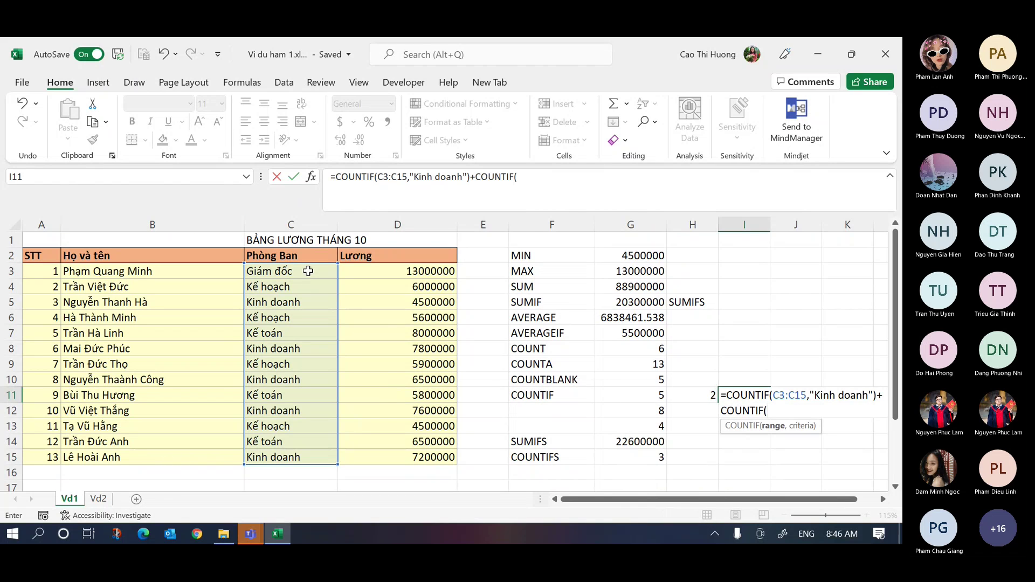
{"action": "left_click", "coordinate": [308, 271]}
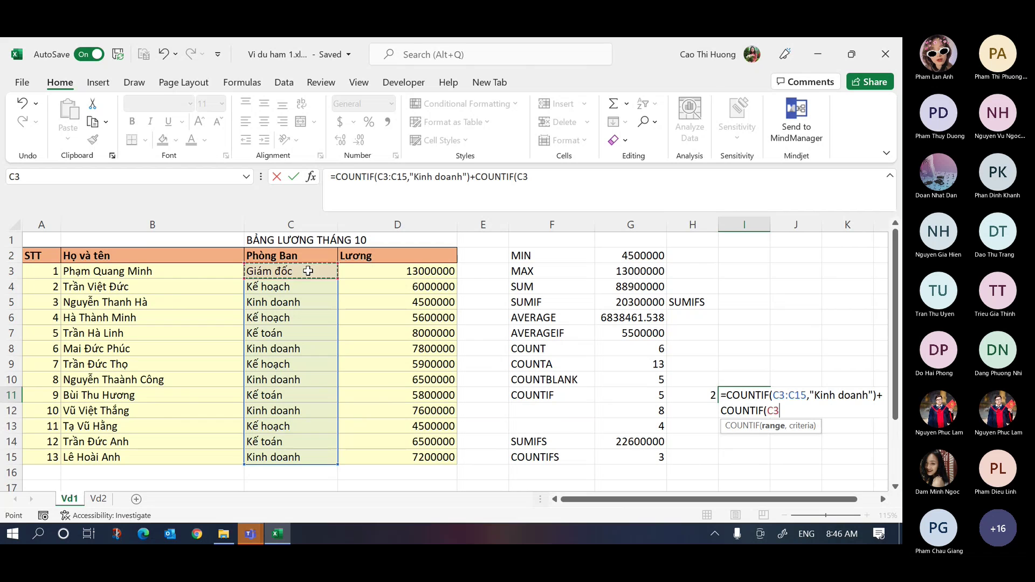
{"action": "key", "text": "ctrl+shift+Down"}
{"action": "type", "text": ","}
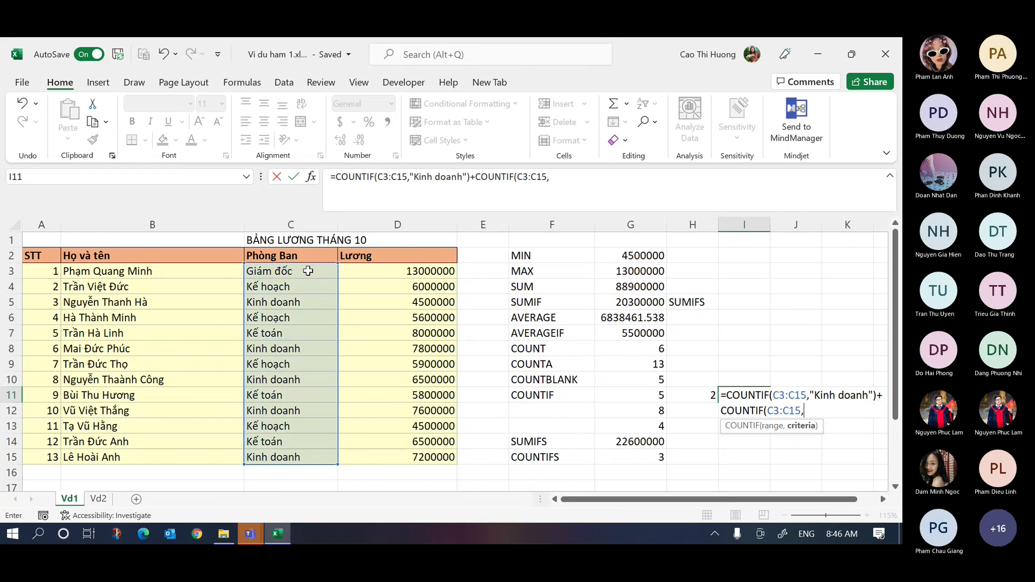
{"action": "type", "text": "\"Kế hoạch\")"}
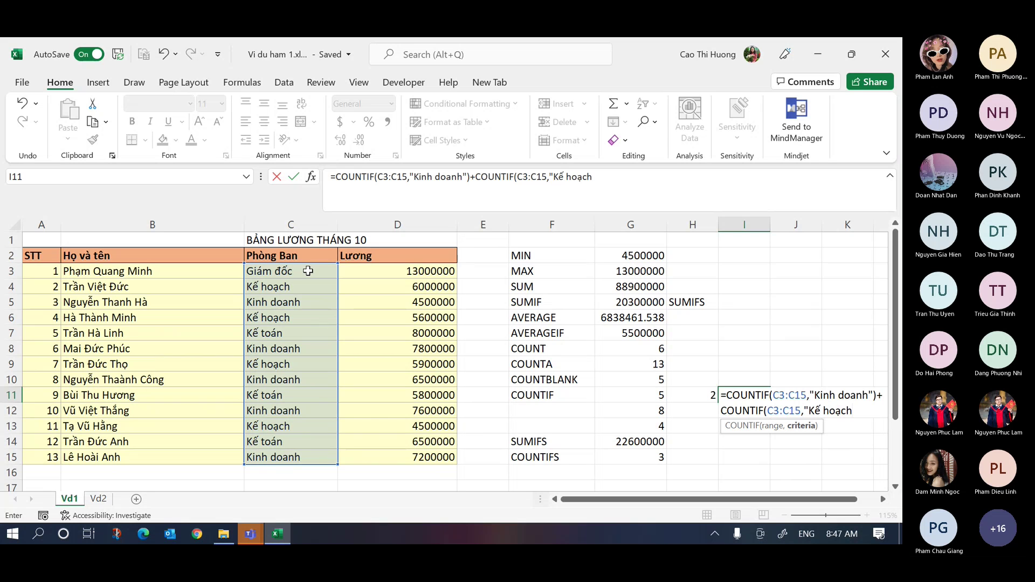
{"action": "key", "text": "Up"}
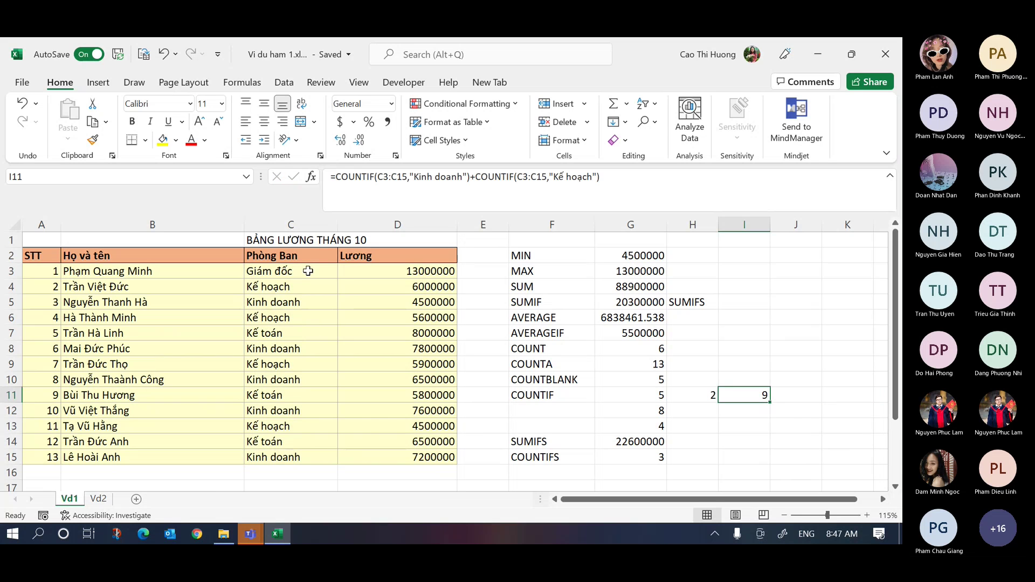
- Begin a COUNTIFS formula in I12 with C3:C15 and the criterion "Kinh doanh" as its first condition
{"action": "key", "text": "Down"}
{"action": "type", "text": "=cou"}
{"action": "key", "text": "Down"}
{"action": "key", "text": "Down"}
{"action": "key", "text": "Down"}
{"action": "key", "text": "Down"}
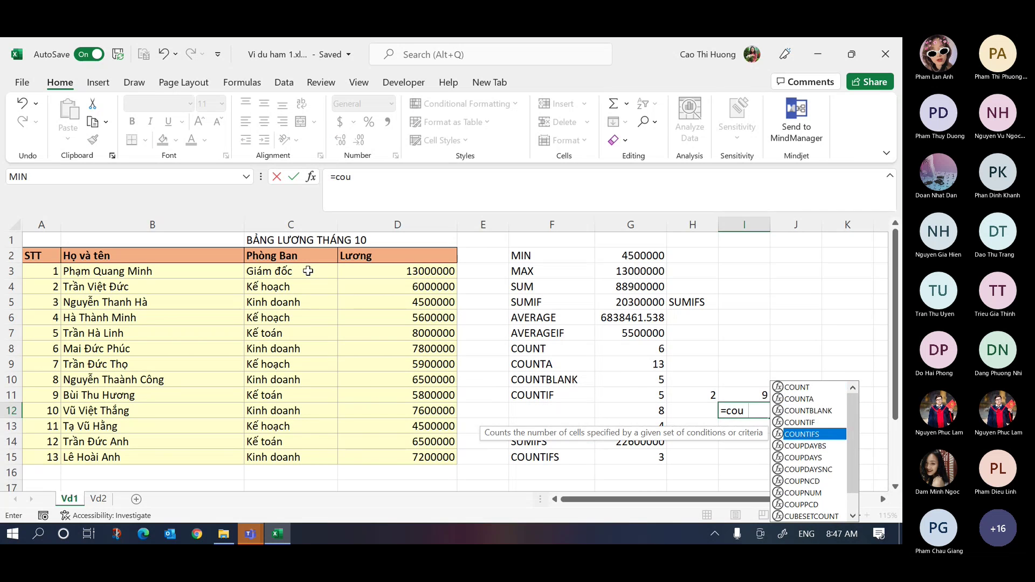
{"action": "type", "text": "s"}
{"action": "key", "text": "BackSpace"}
{"action": "key", "text": "Down"}
{"action": "key", "text": "Down"}
{"action": "key", "text": "Down"}
{"action": "key", "text": "Down"}
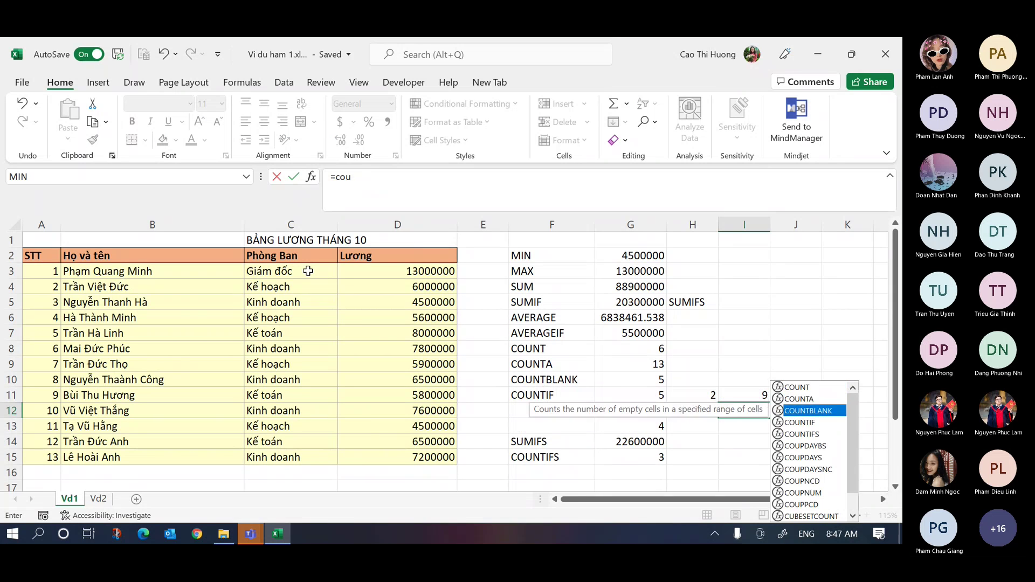
{"action": "key", "text": "Tab"}
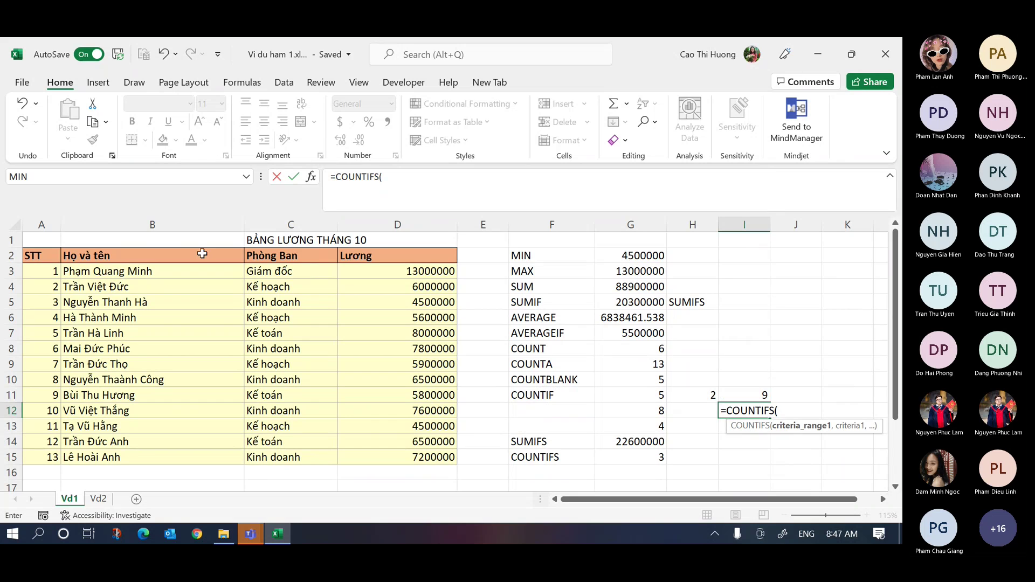
{"action": "left_click", "coordinate": [284, 273]}
{"action": "key", "text": "ctrl+shift+Down"}
{"action": "type", "text": ",\"Kinh doanh\","}
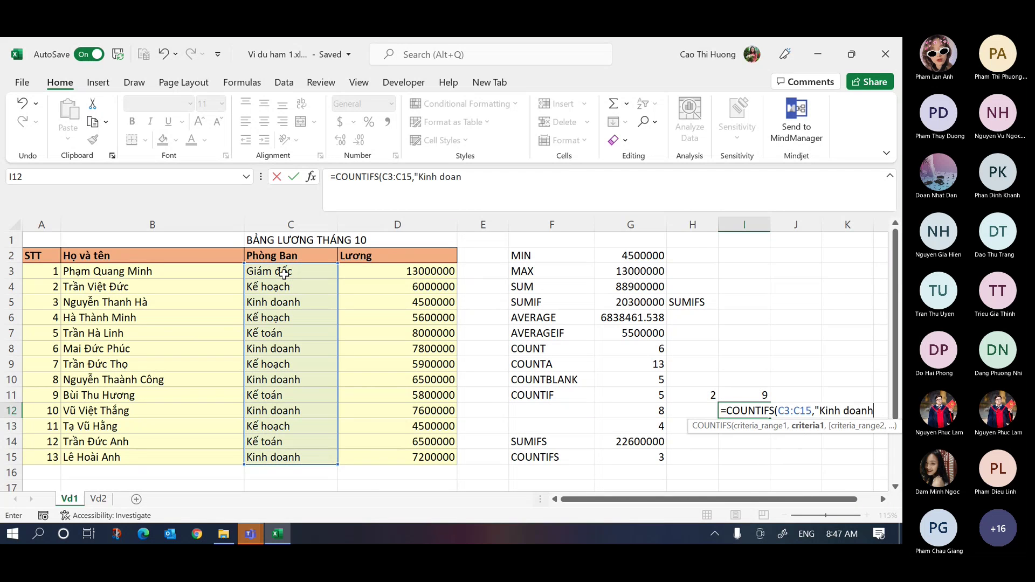
- Add C3:C15 with the criterion "Kế hoạch" as the second condition and enter the COUNTIFS formula in I12
{"action": "left_click", "coordinate": [276, 274]}
{"action": "key", "text": "ctrl+shift+Down"}
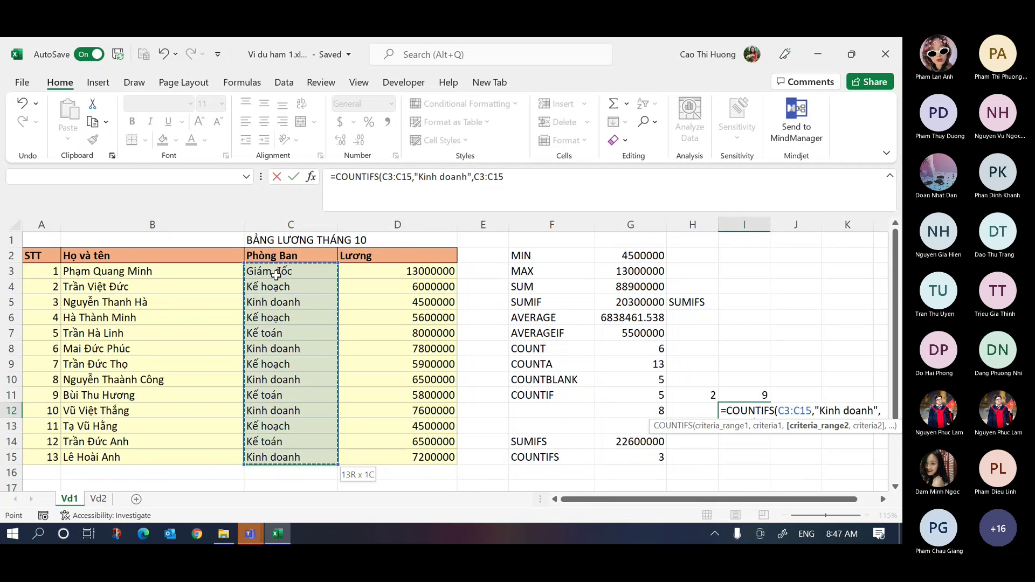
{"action": "type", "text": ",\"Kế hoạch"}
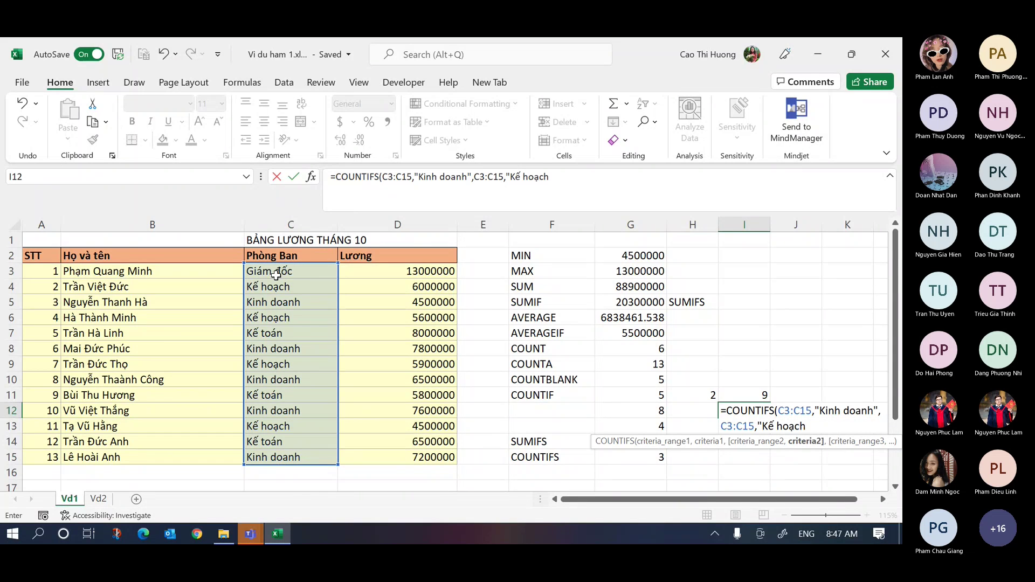
{"action": "type", "text": "\")"}
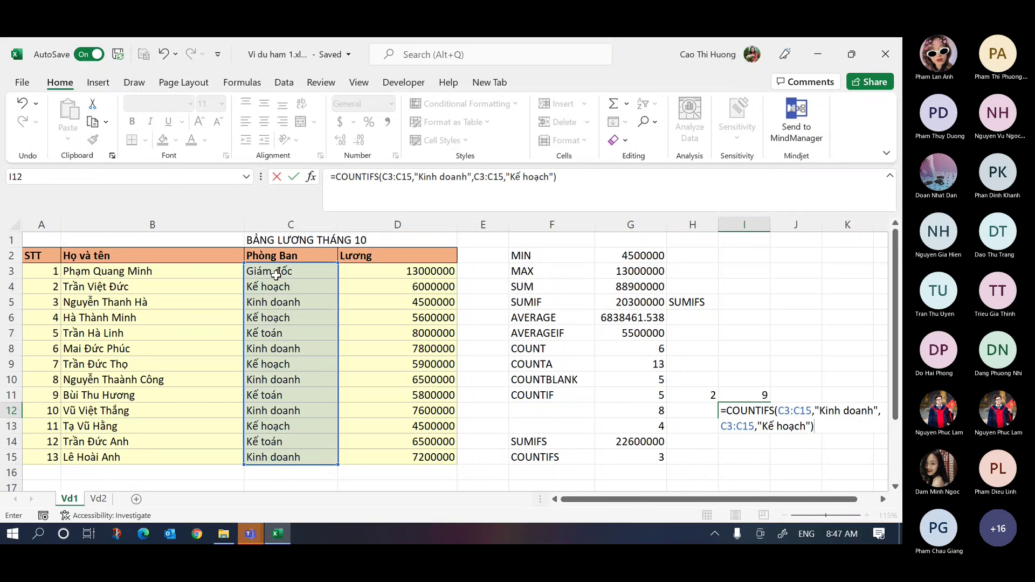
{"action": "key", "text": "ctrl+Return"}
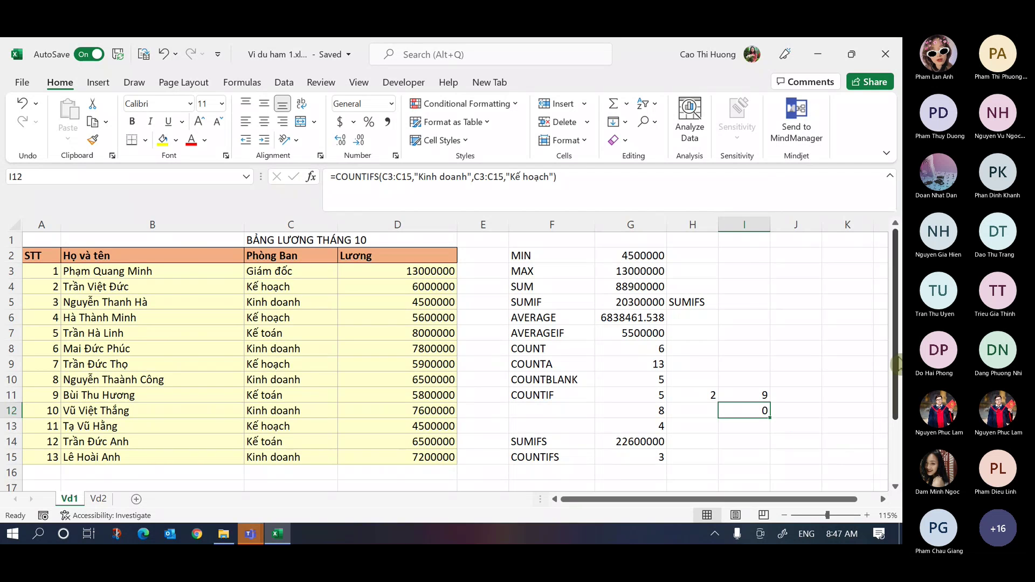
- Open the I11 formula, underline its two COUNTIF terms on screen, and close the formula
{"action": "left_click", "coordinate": [754, 394]}
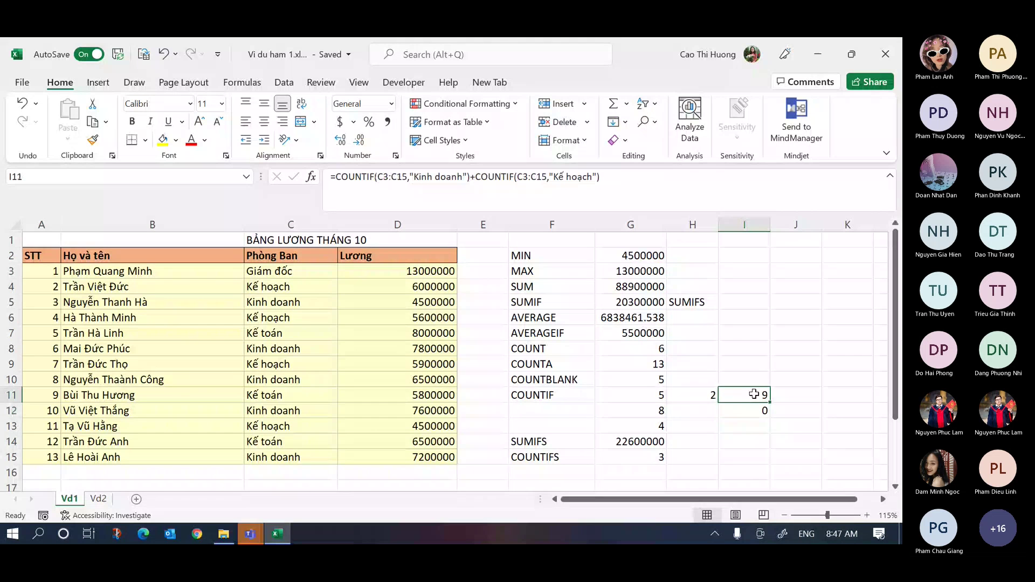
{"action": "left_click", "coordinate": [664, 184]}
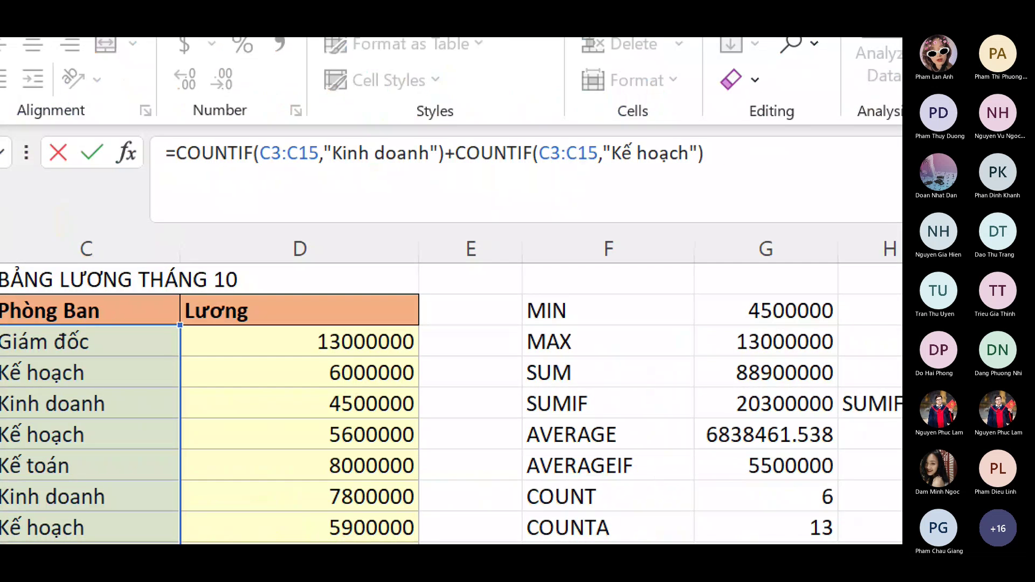
{"action": "mouse_move", "coordinate": [184, 171]}
{"action": "left_mouse_down"}
{"action": "mouse_move", "coordinate": [727, 180]}
{"action": "mouse_move", "coordinate": [561, 168]}
{"action": "left_mouse_up"}
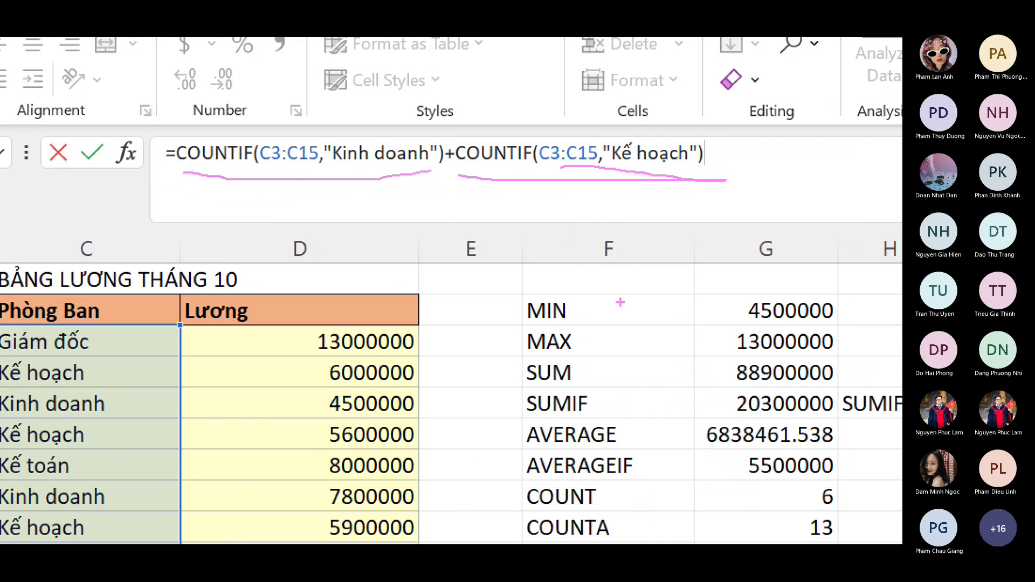
{"action": "key", "text": "Escape"}
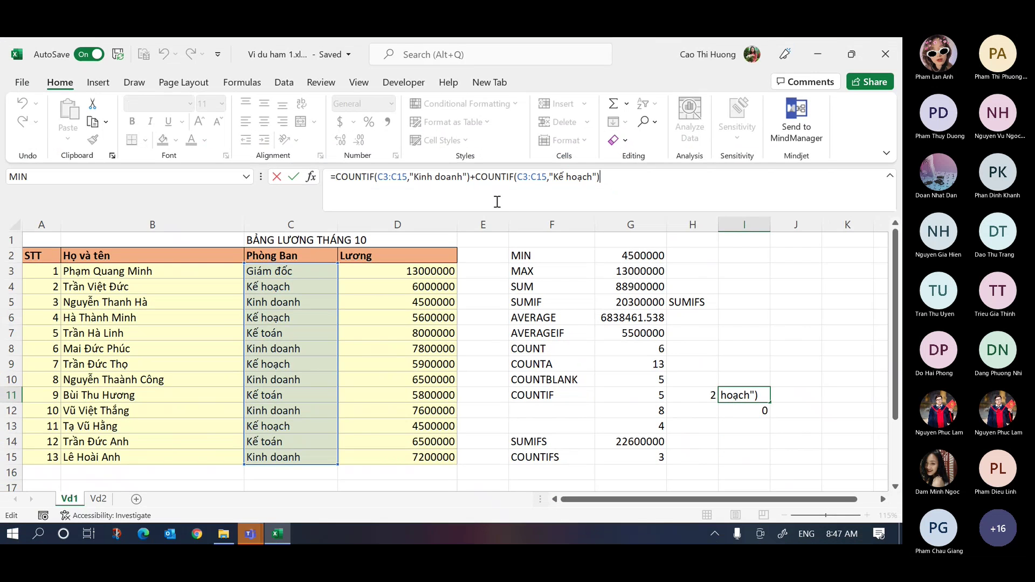
{"action": "key", "text": "Return"}
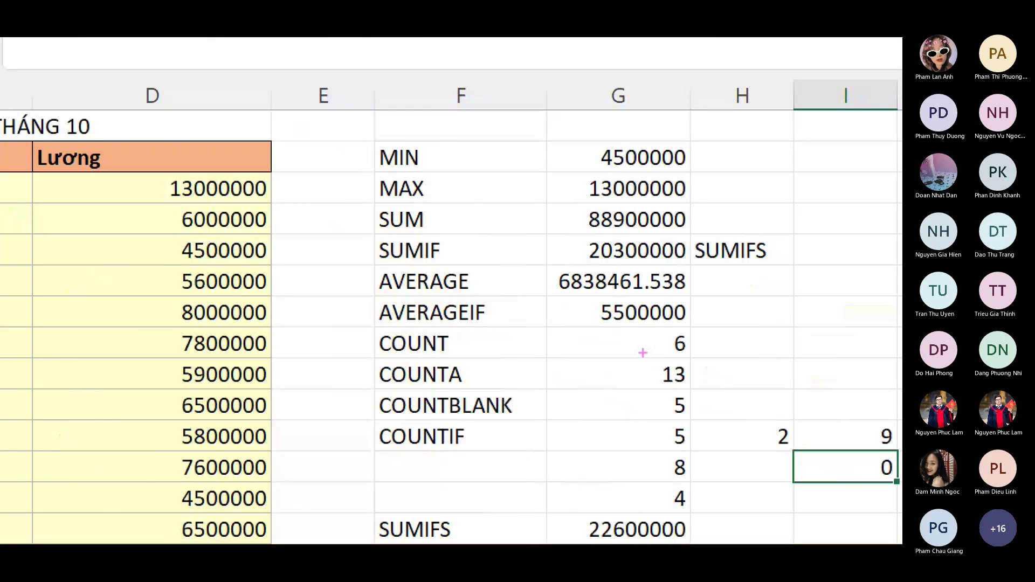
- Handwrite the salary condition "≥ 6tr" as an on-screen annotation above the function results in columns F to H
{"action": "left_click_drag", "start_coordinate": [512, 65], "coordinate": [497, 147]}
{"action": "left_click_drag", "start_coordinate": [573, 101], "coordinate": [510, 160]}
{"action": "mouse_move", "coordinate": [637, 66]}
{"action": "left_mouse_down"}
{"action": "mouse_move", "coordinate": [606, 89]}
{"action": "mouse_move", "coordinate": [599, 122]}
{"action": "left_mouse_up"}
{"action": "left_click_drag", "start_coordinate": [669, 72], "coordinate": [649, 132]}
{"action": "left_click_drag", "start_coordinate": [628, 113], "coordinate": [677, 81]}
{"action": "left_click_drag", "start_coordinate": [671, 133], "coordinate": [775, 114]}
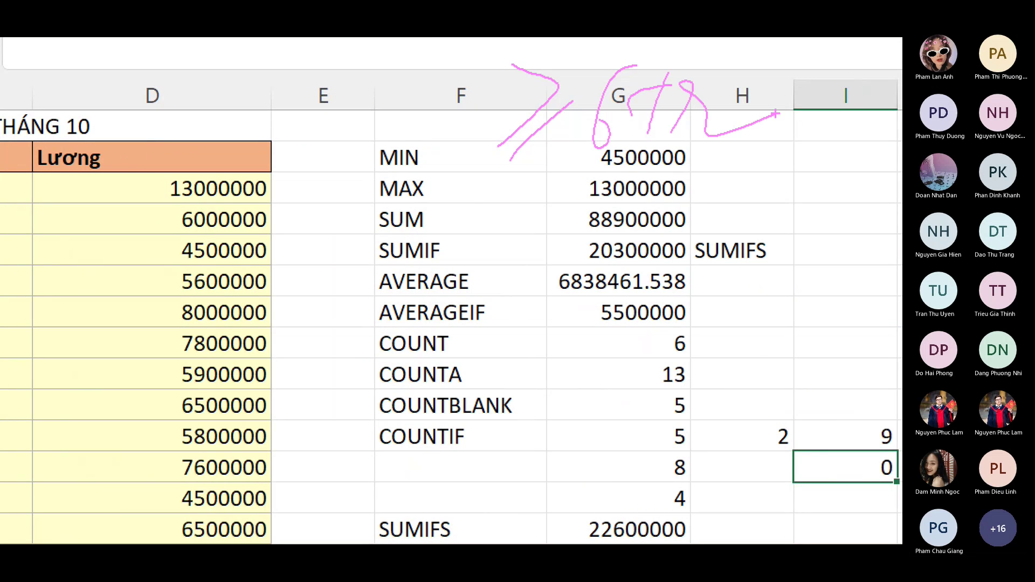
- Handwrite a brace and the second salary condition "≤ 8tr" below "≥ 6tr" on screen, and close the annotation view
{"action": "mouse_move", "coordinate": [447, 85]}
{"action": "left_mouse_down"}
{"action": "mouse_move", "coordinate": [466, 267]}
{"action": "mouse_move", "coordinate": [492, 282]}
{"action": "left_mouse_up"}
{"action": "mouse_move", "coordinate": [570, 189]}
{"action": "left_mouse_down"}
{"action": "mouse_move", "coordinate": [561, 267]}
{"action": "mouse_move", "coordinate": [576, 277]}
{"action": "left_mouse_up"}
{"action": "left_click_drag", "start_coordinate": [512, 269], "coordinate": [575, 292]}
{"action": "mouse_move", "coordinate": [614, 186]}
{"action": "left_mouse_down"}
{"action": "mouse_move", "coordinate": [642, 264]}
{"action": "mouse_move", "coordinate": [626, 267]}
{"action": "left_mouse_up"}
{"action": "left_click_drag", "start_coordinate": [677, 183], "coordinate": [680, 242]}
{"action": "left_click_drag", "start_coordinate": [652, 207], "coordinate": [715, 213]}
{"action": "mouse_move", "coordinate": [697, 261]}
{"action": "left_mouse_down"}
{"action": "mouse_move", "coordinate": [720, 216]}
{"action": "mouse_move", "coordinate": [788, 236]}
{"action": "left_mouse_up"}
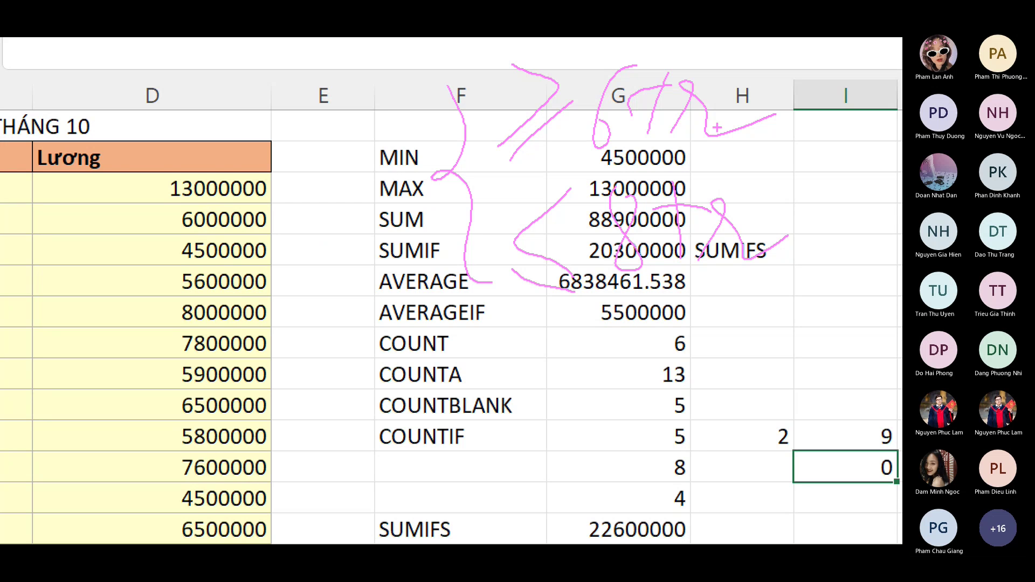
{"action": "key", "text": "Escape"}
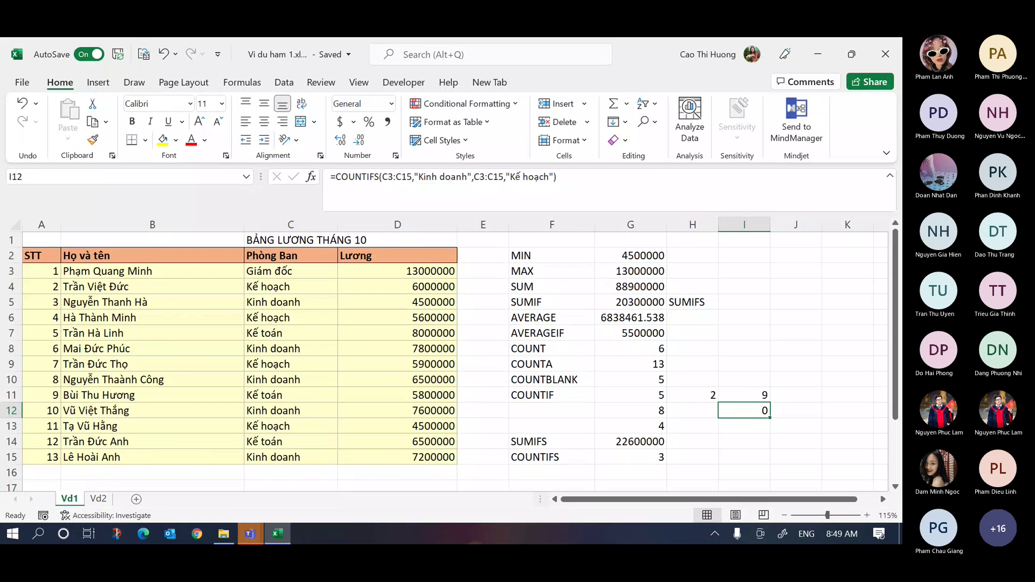
- Switch to the Teams meeting, read the COUNTIFS answers posted in the meeting chat, and return to the Excel workbook
{"action": "left_click", "coordinate": [248, 526]}
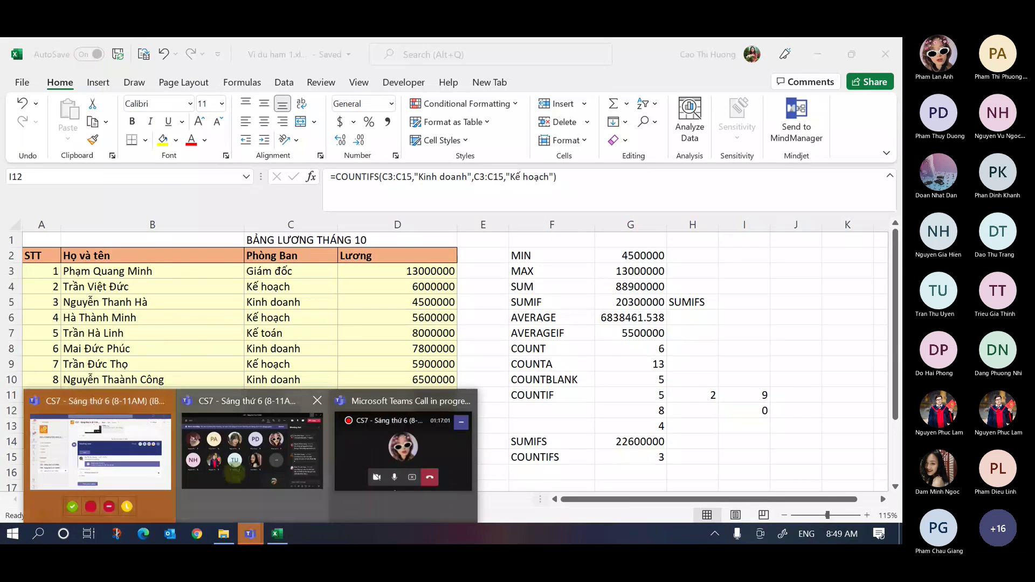
{"action": "left_click", "coordinate": [252, 451]}
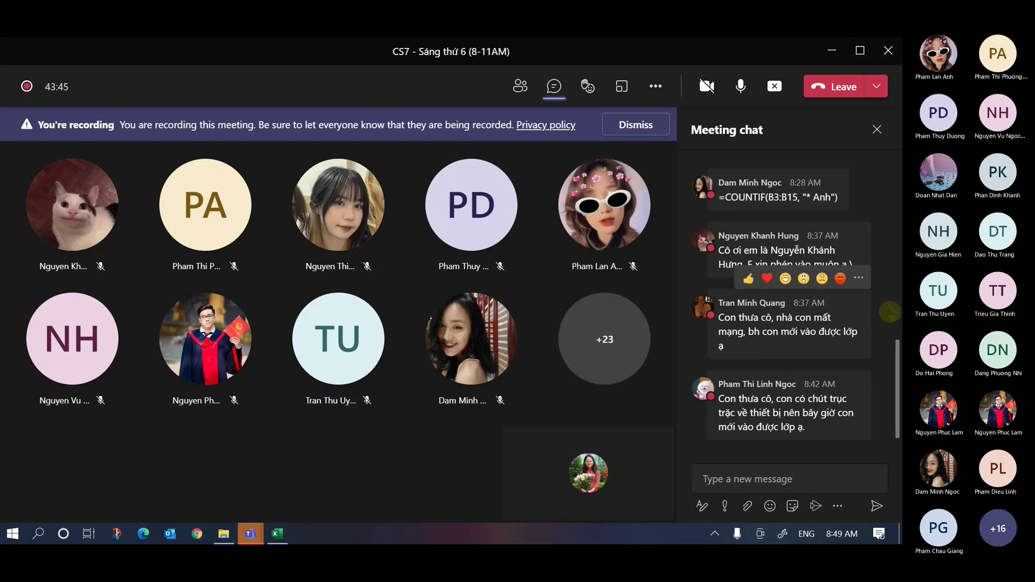
{"action": "left_click", "coordinate": [833, 51]}
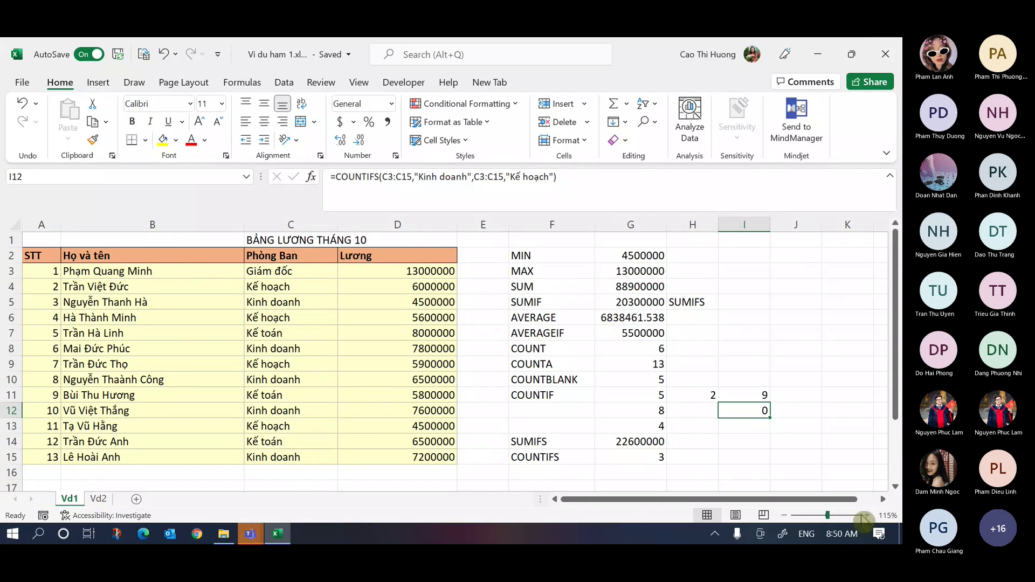
{"action": "key", "text": "alt+Tab"}
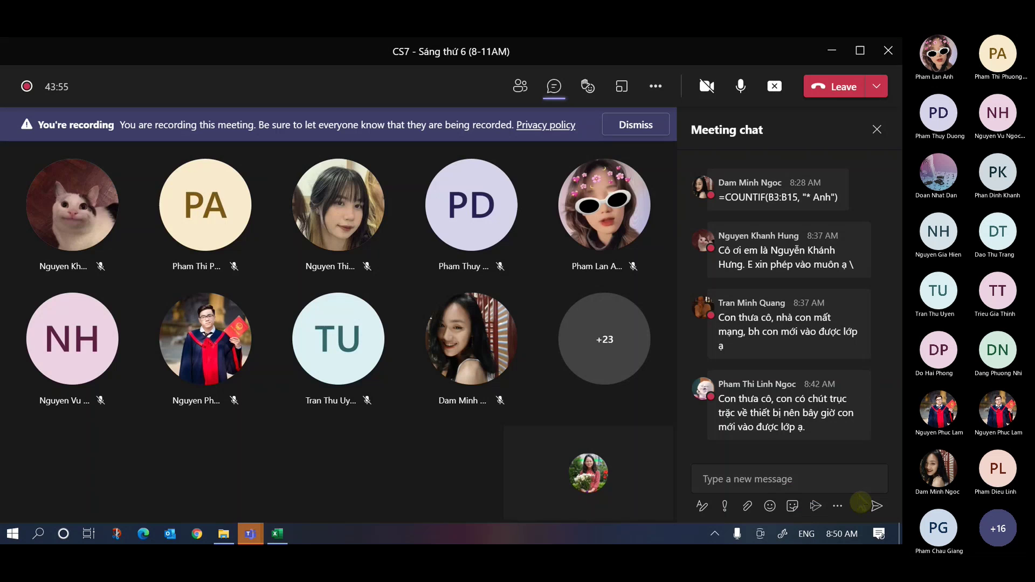
{"action": "left_click", "coordinate": [819, 55]}
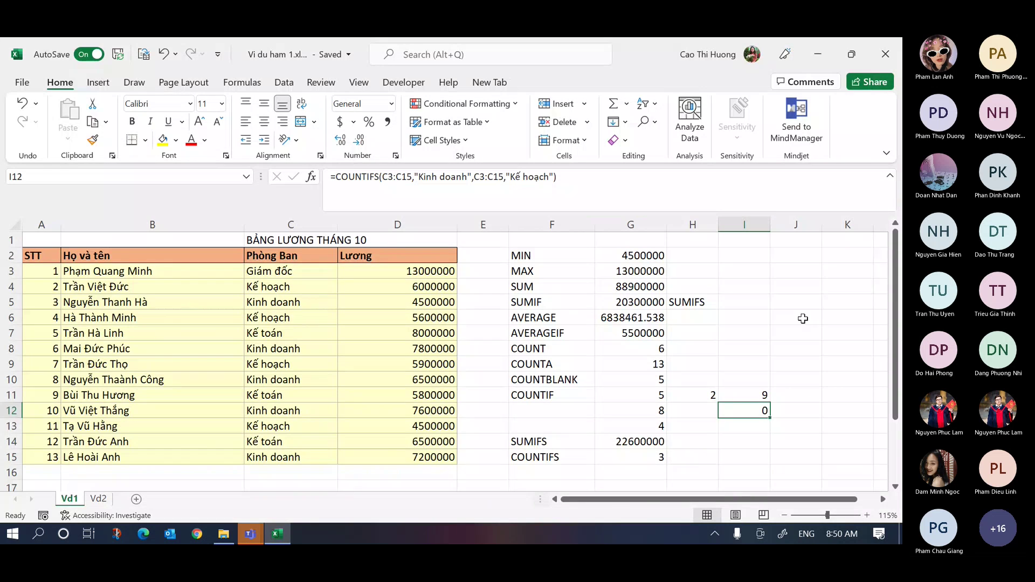
{"action": "key", "text": "alt+Tab"}
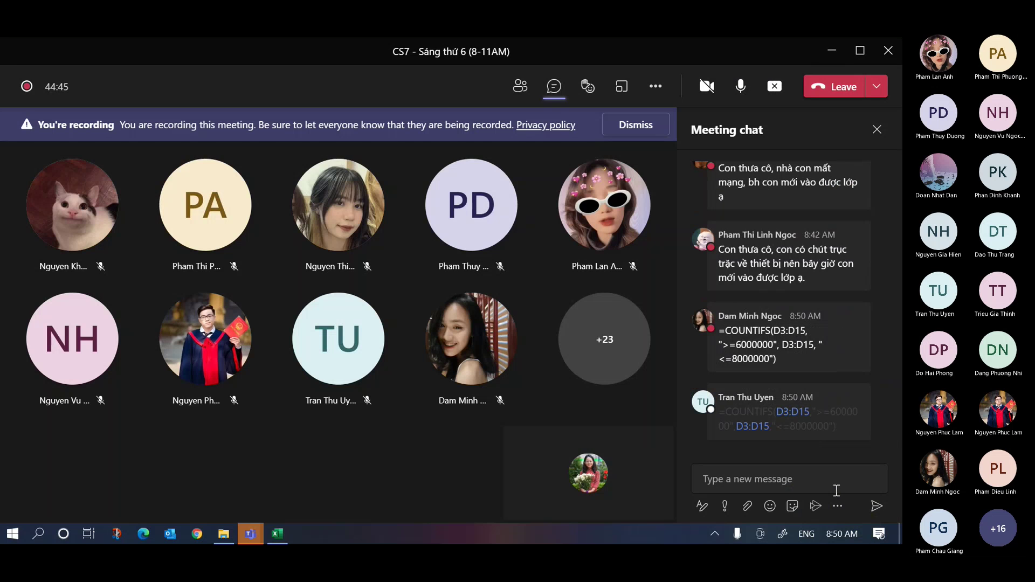
{"action": "mouse_move", "coordinate": [803, 405]}
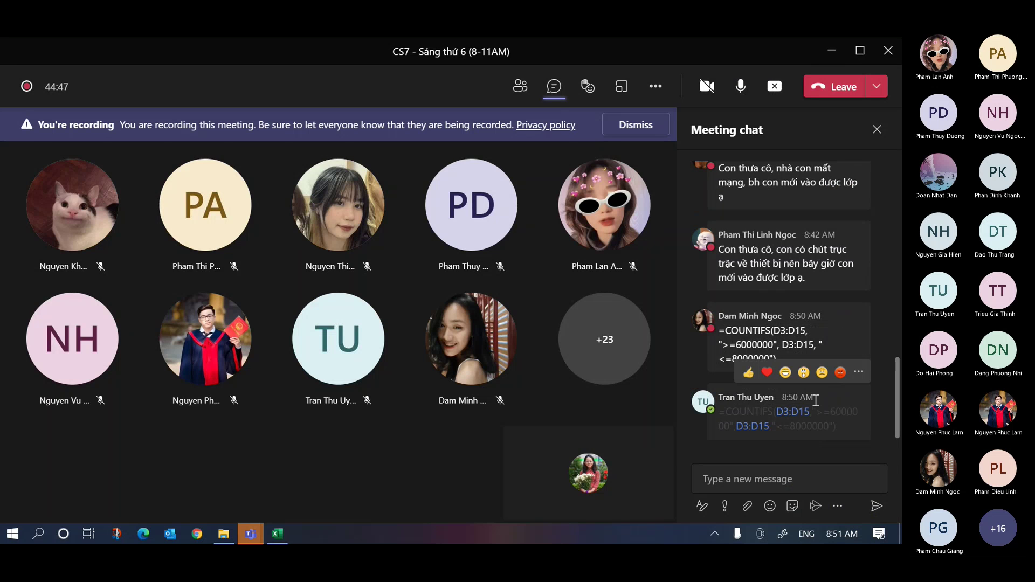
{"action": "mouse_move", "coordinate": [802, 277]}
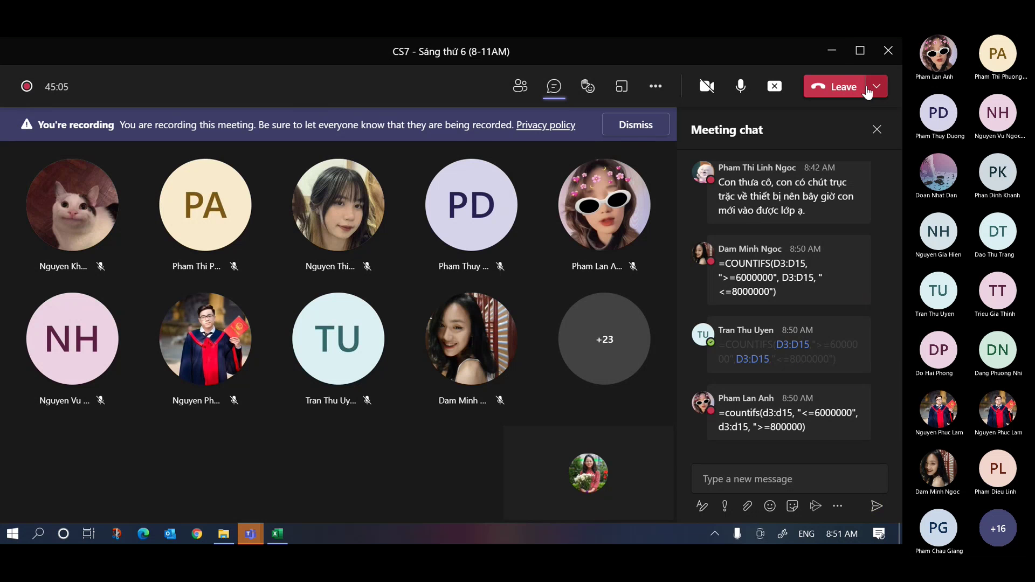
{"action": "left_click", "coordinate": [831, 49]}
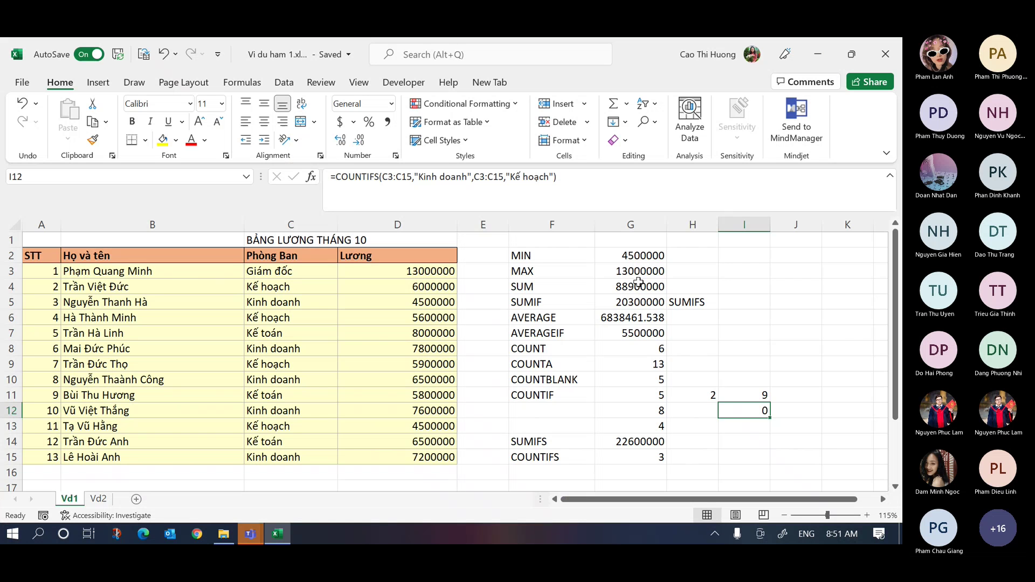
- Begin a COUNTIFS formula in I15 with D3:D15 and the criterion ">=6000000" as its first condition
{"action": "left_click", "coordinate": [726, 458]}
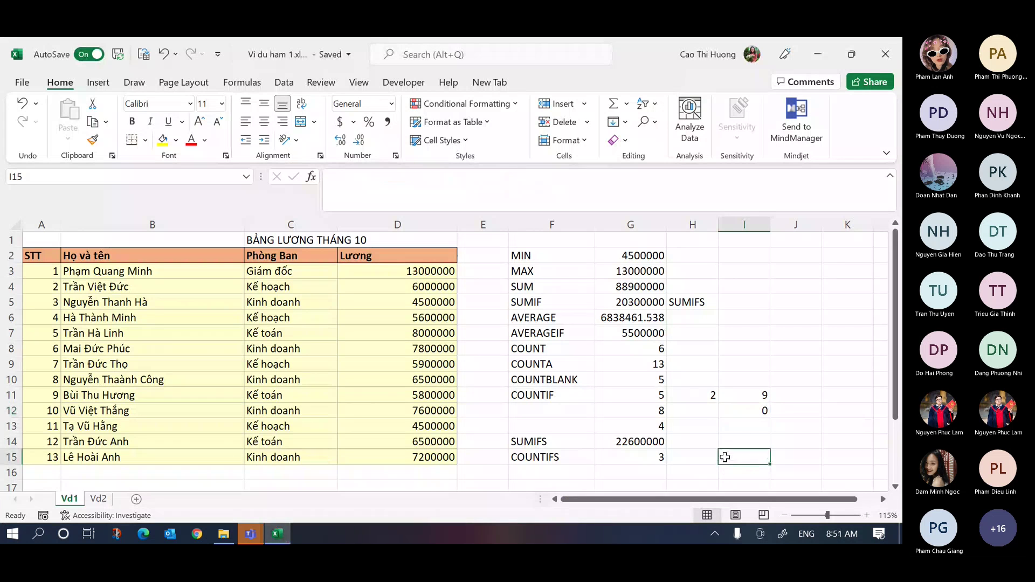
{"action": "type", "text": "=cou"}
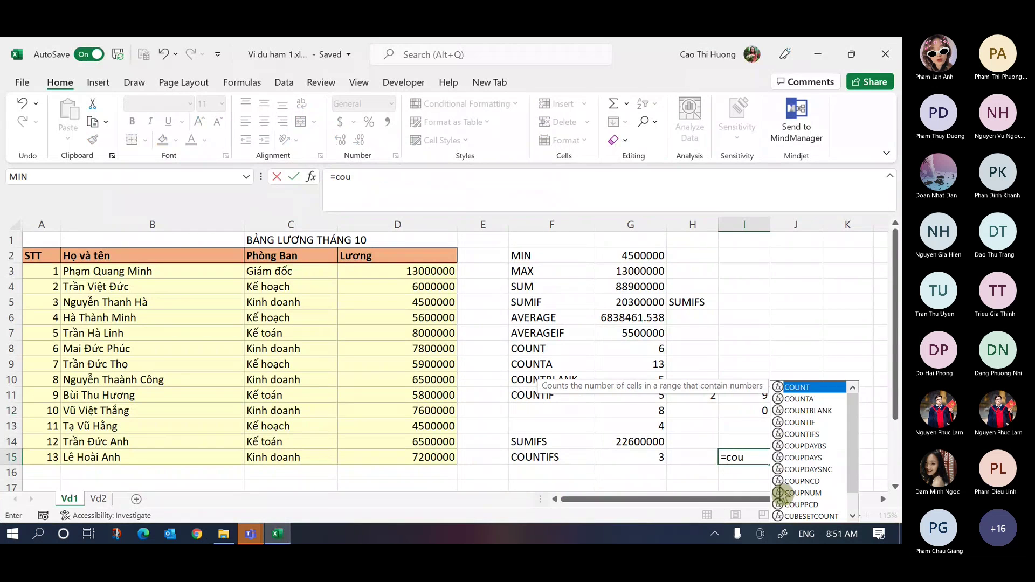
{"action": "key", "text": "Down"}
{"action": "key", "text": "Down"}
{"action": "key", "text": "Down"}
{"action": "key", "text": "Down"}
{"action": "key", "text": "Tab"}
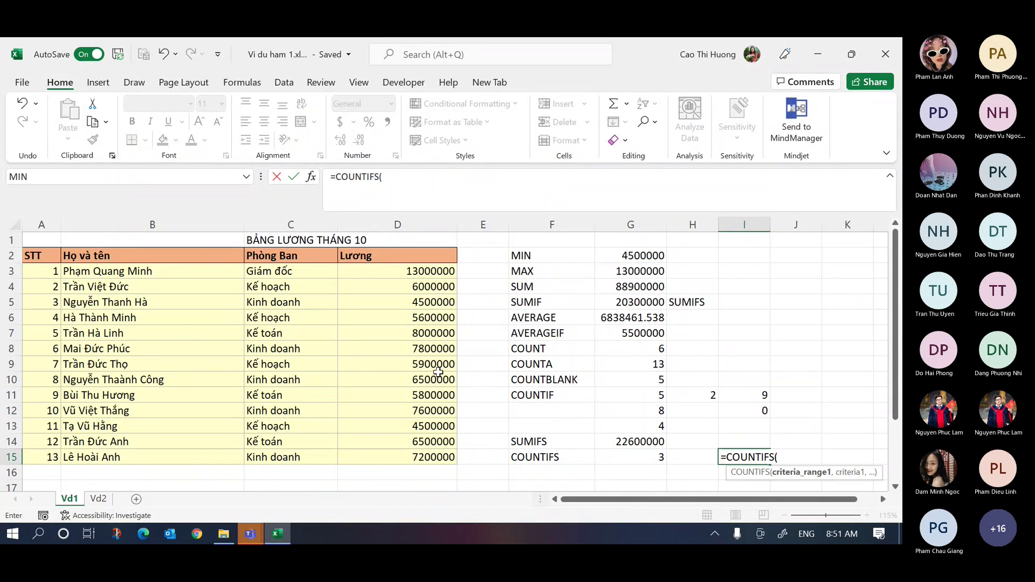
{"action": "left_click", "coordinate": [415, 271]}
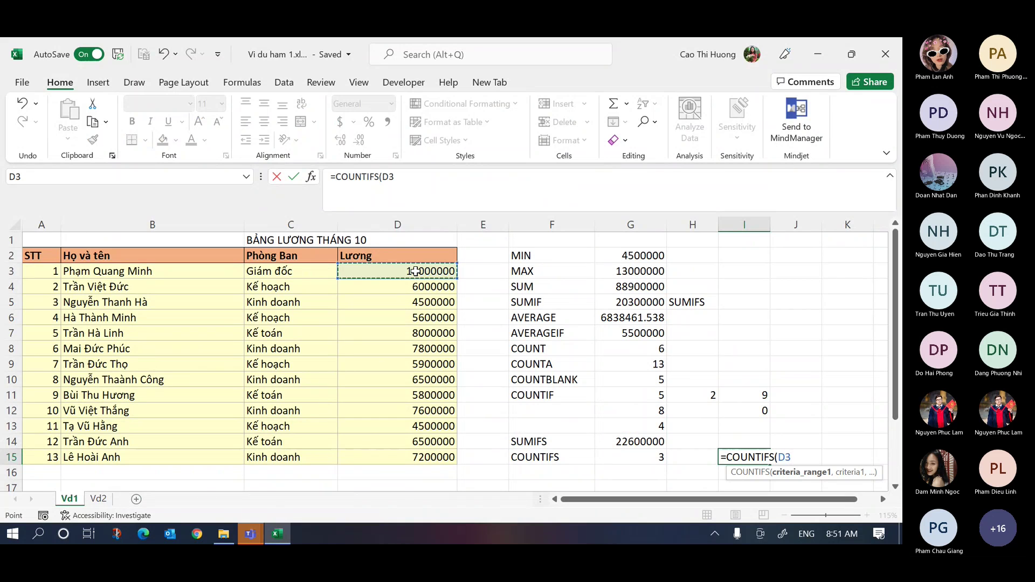
{"action": "key", "text": "ctrl+shift+Down"}
{"action": "type", "text": ",\""}
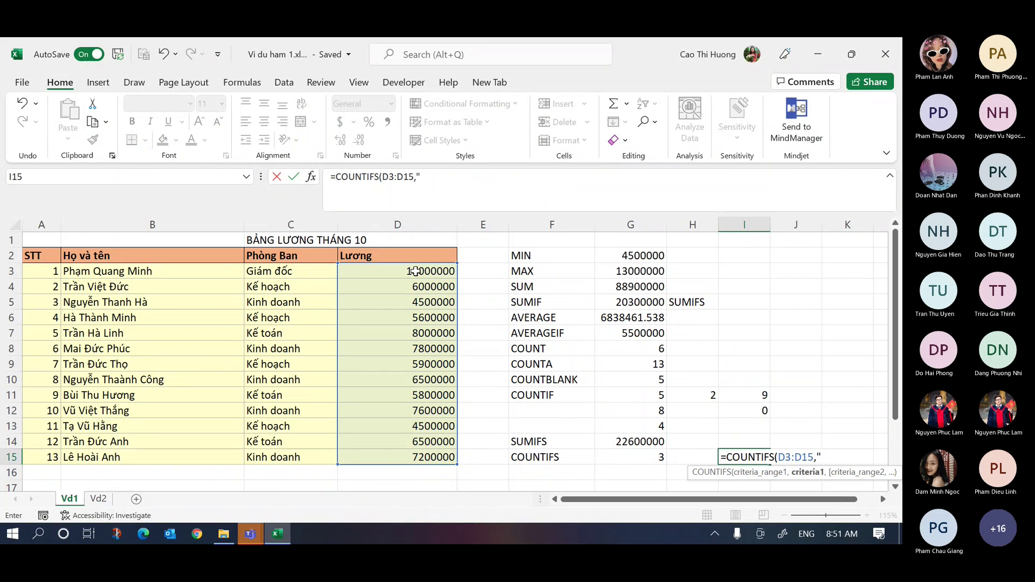
{"action": "type", "text": ">=6000000\","}
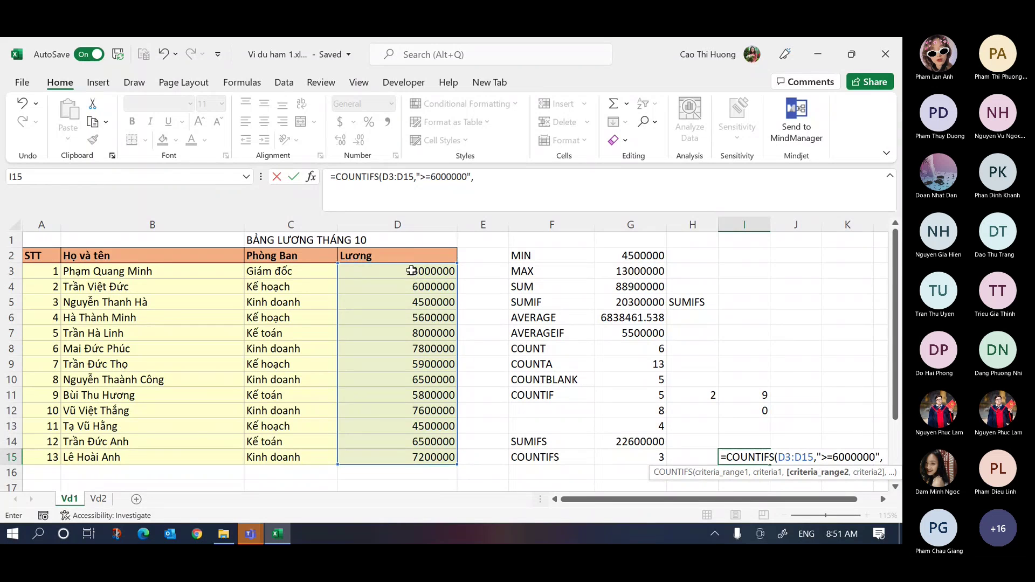
- Add D3:D15 with the criterion "<=8000000" as the second condition and enter the COUNTIFS formula in I15
{"action": "left_click", "coordinate": [411, 271]}
{"action": "key", "text": "ctrl+shift+Down"}
{"action": "type", "text": ",\"<="}
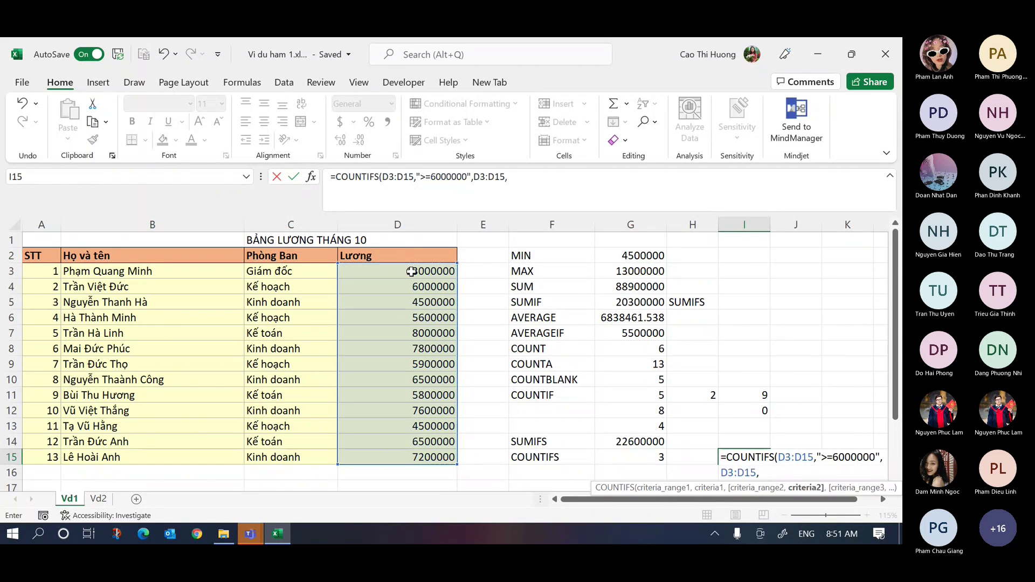
{"action": "type", "text": "80000 00\")"}
{"action": "key", "text": "ctrl+Return"}
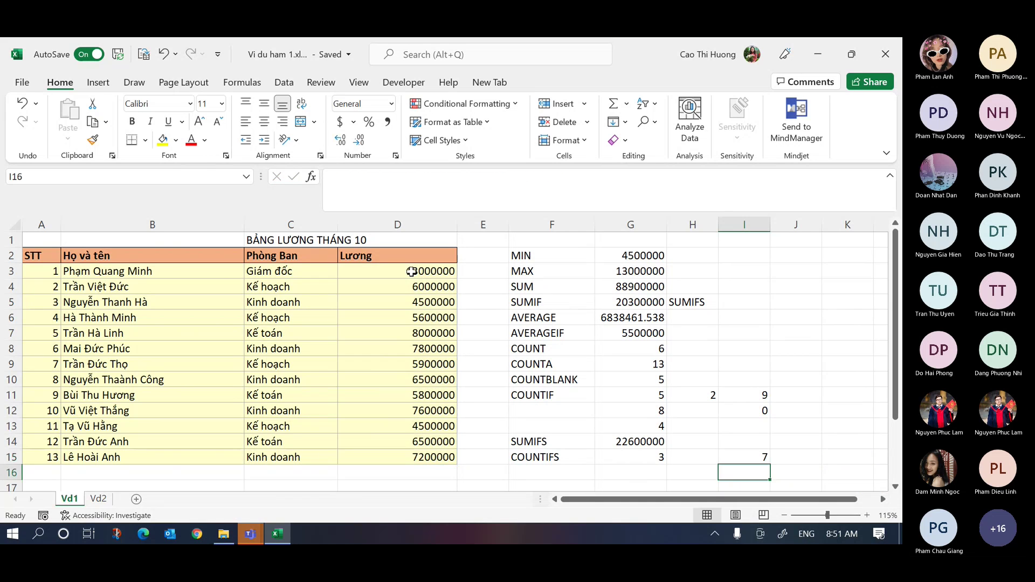
- Open the I15 formula, underline its ranges and criteria, bracket each range-criterion pair on screen, and close the formula
{"action": "left_click", "coordinate": [602, 180]}
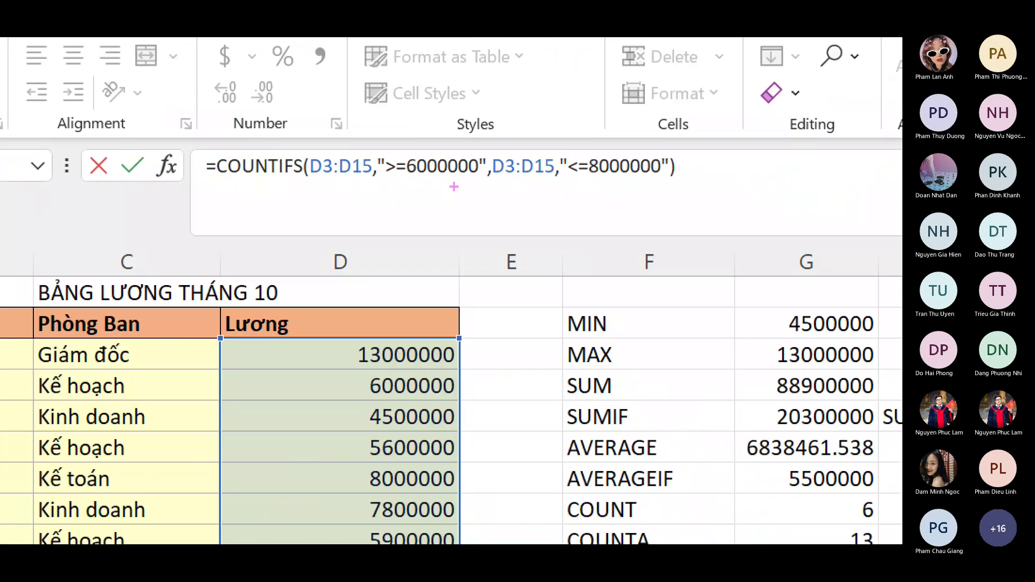
{"action": "left_click_drag", "start_coordinate": [321, 183], "coordinate": [669, 184]}
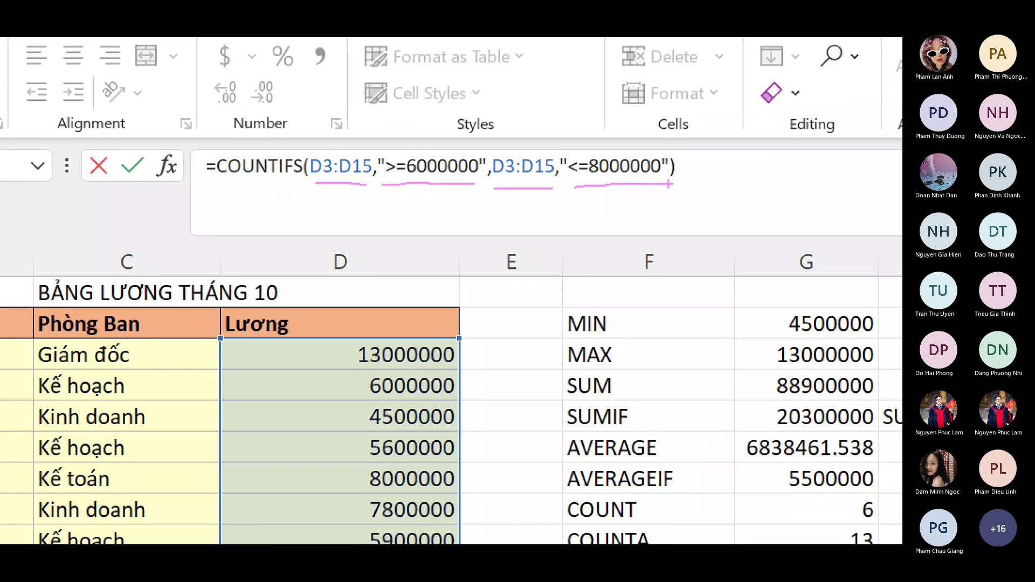
{"action": "mouse_move", "coordinate": [312, 189]}
{"action": "left_mouse_down"}
{"action": "mouse_move", "coordinate": [402, 217]}
{"action": "mouse_move", "coordinate": [480, 200]}
{"action": "mouse_move", "coordinate": [586, 215]}
{"action": "mouse_move", "coordinate": [692, 202]}
{"action": "left_mouse_up"}
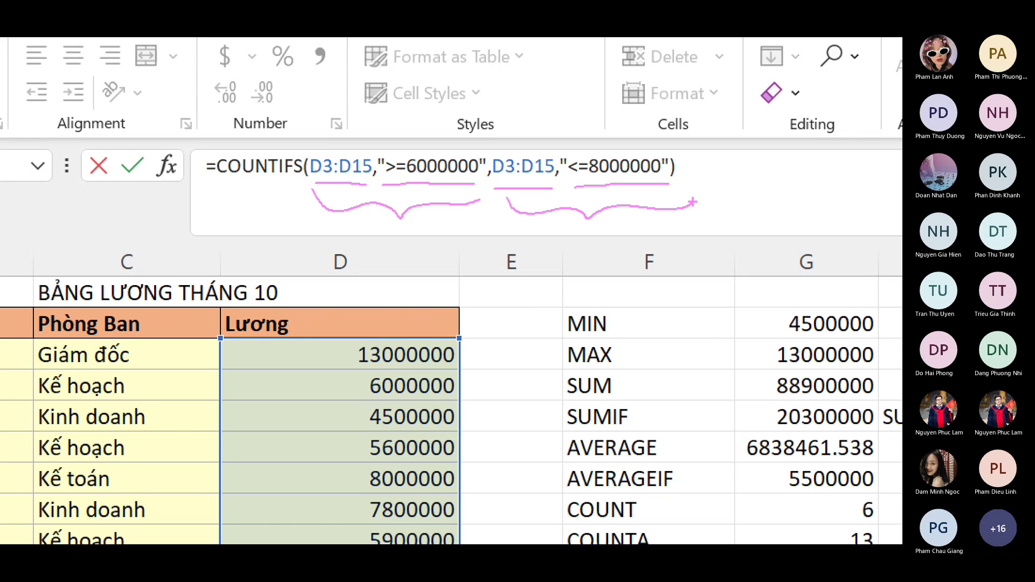
{"action": "key", "text": "Return"}
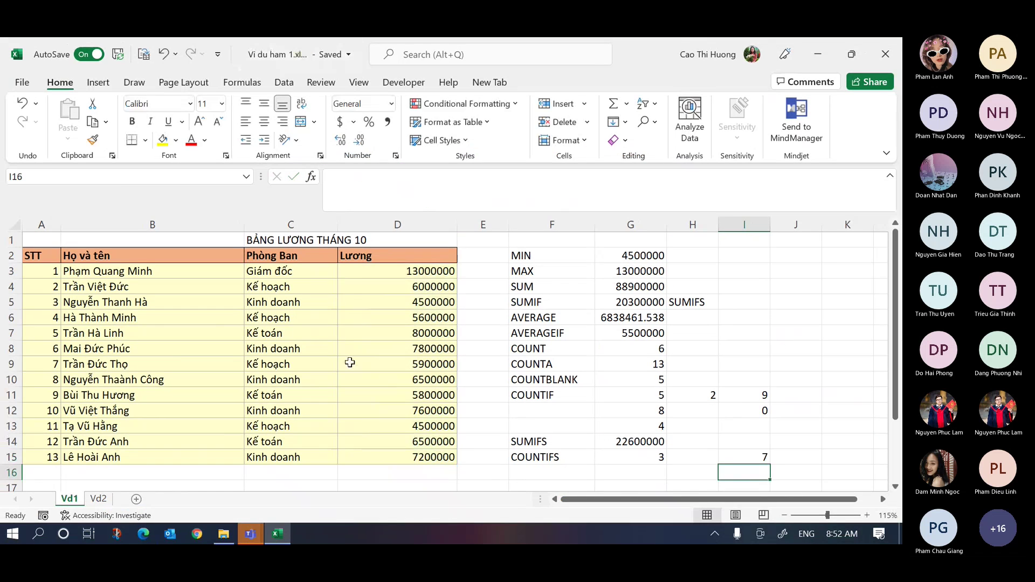
- Narrow columns B and D of the salary table to fit their contents more closely
{"action": "scroll", "coordinate": [460, 398], "scroll_direction": "down", "scroll_amount": 4}
{"action": "scroll", "coordinate": [461, 399], "scroll_direction": "up", "scroll_amount": 4}
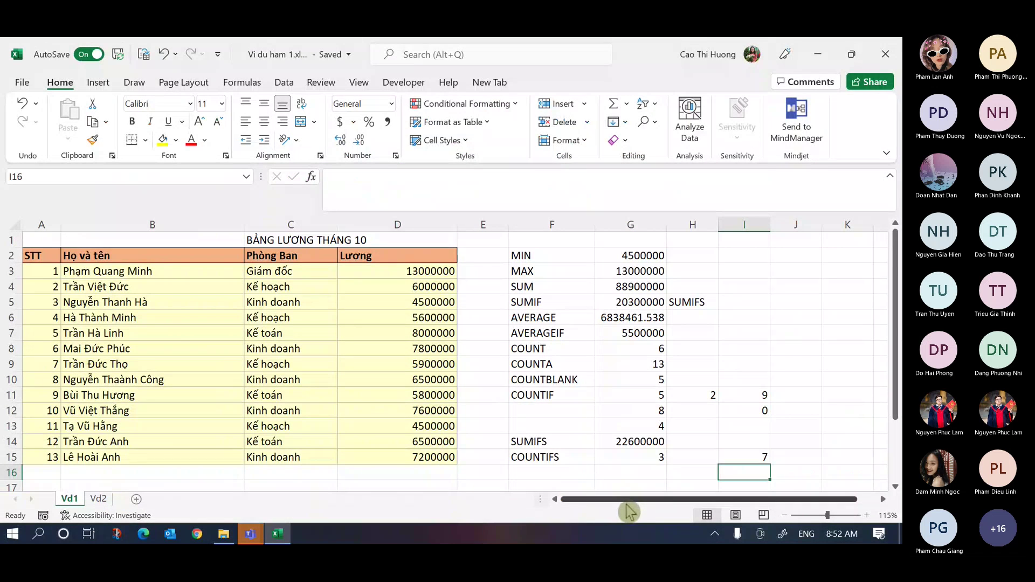
{"action": "scroll", "coordinate": [281, 448], "scroll_direction": "down", "scroll_amount": 3}
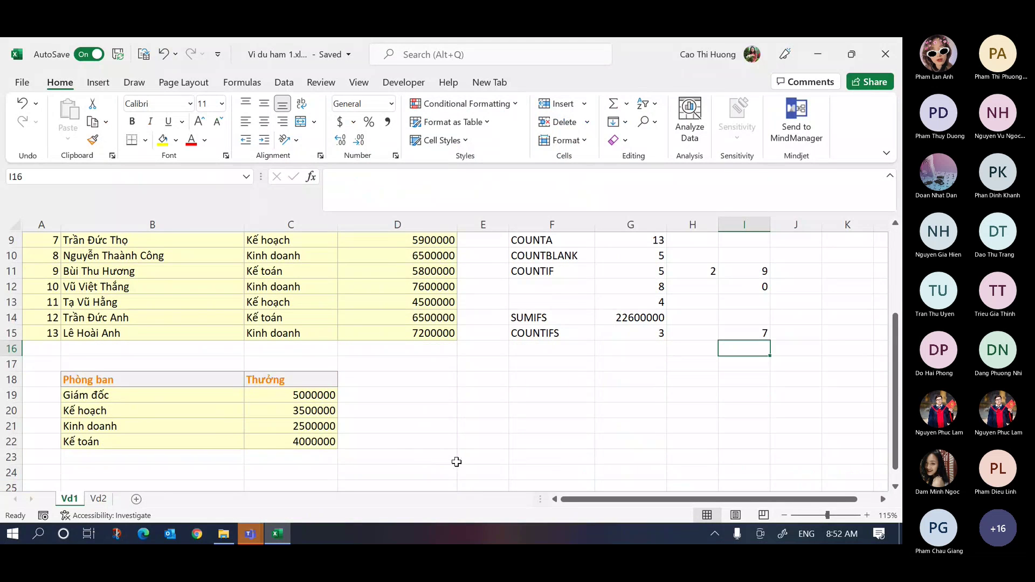
{"action": "scroll", "coordinate": [551, 436], "scroll_direction": "up", "scroll_amount": 3}
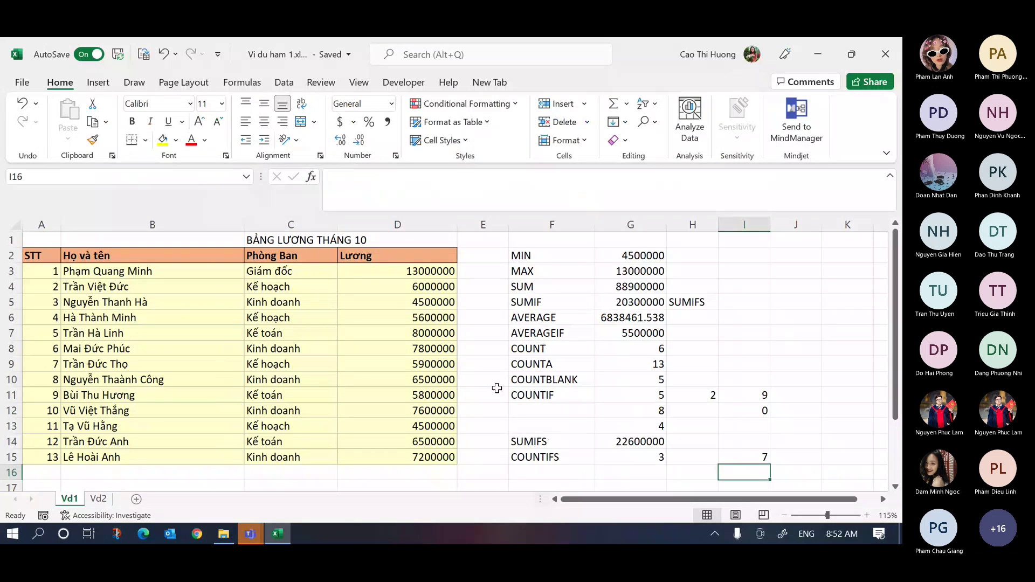
{"action": "left_click_drag", "start_coordinate": [244, 230], "coordinate": [177, 231]}
{"action": "left_click_drag", "start_coordinate": [390, 225], "coordinate": [345, 227]}
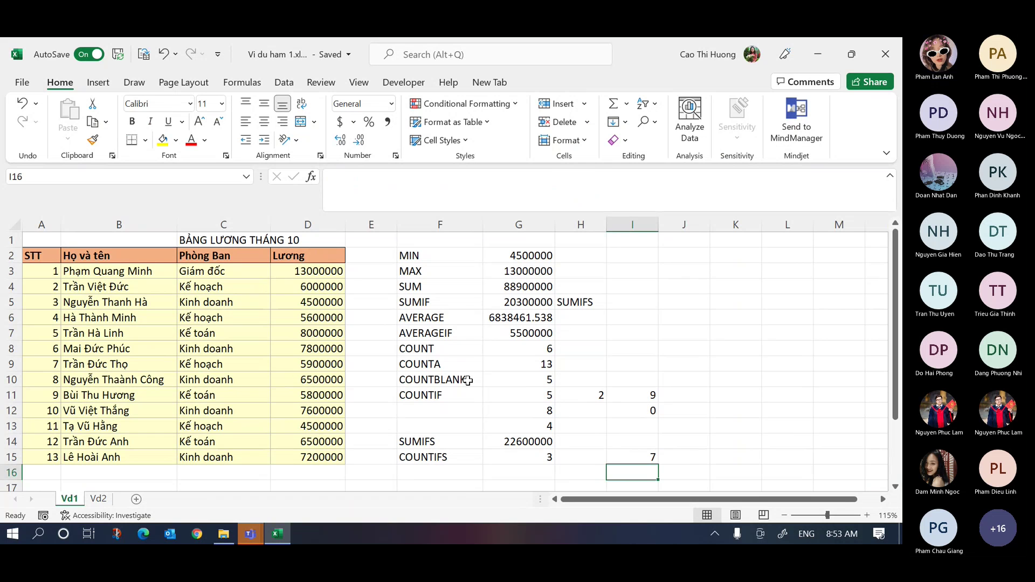
- Insert a new column E after the Lương column and enter the header "Thưởng" in E2
{"action": "left_click", "coordinate": [365, 217]}
{"action": "right_click", "coordinate": [365, 218]}
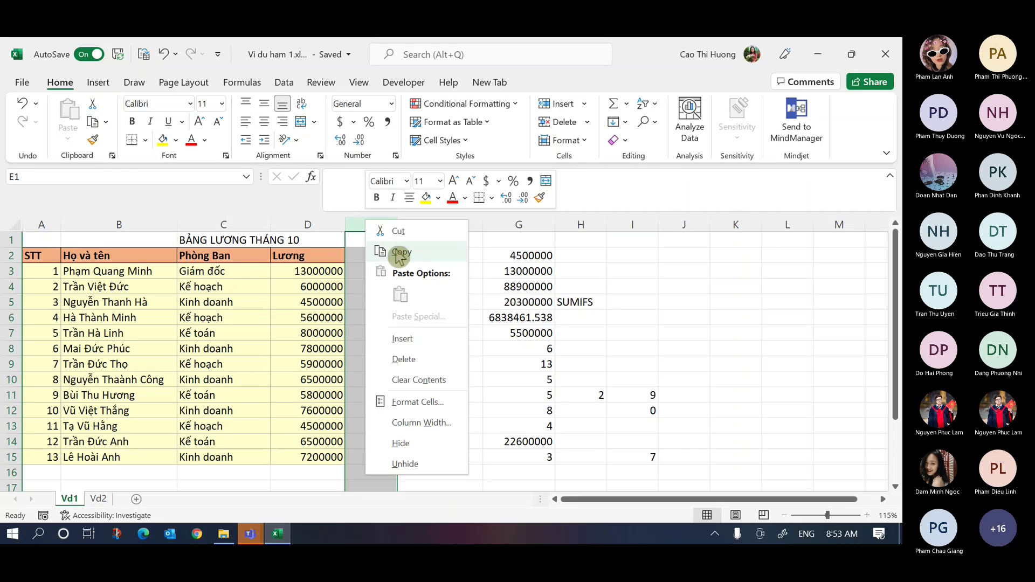
{"action": "left_click", "coordinate": [417, 341]}
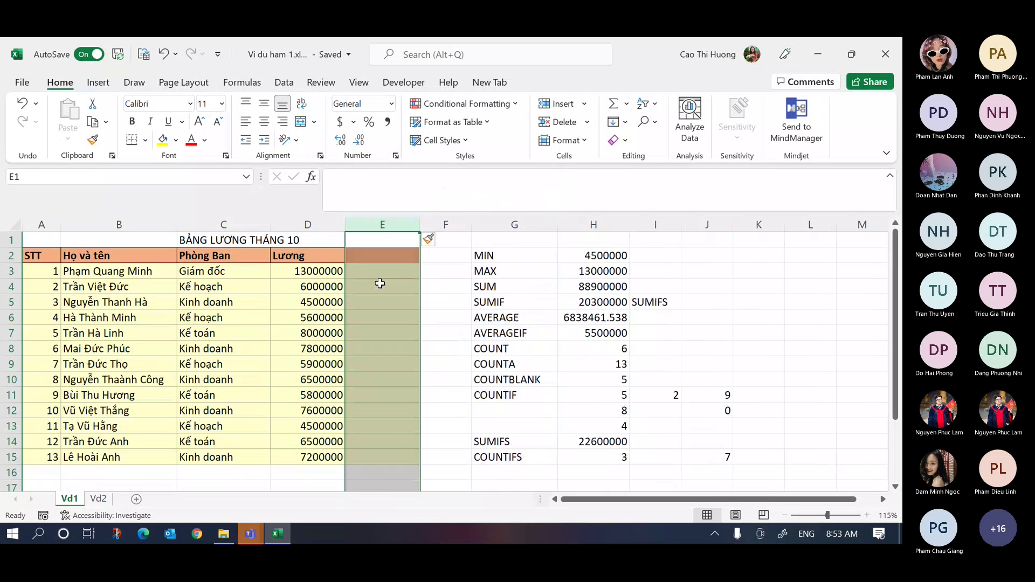
{"action": "left_click", "coordinate": [426, 316]}
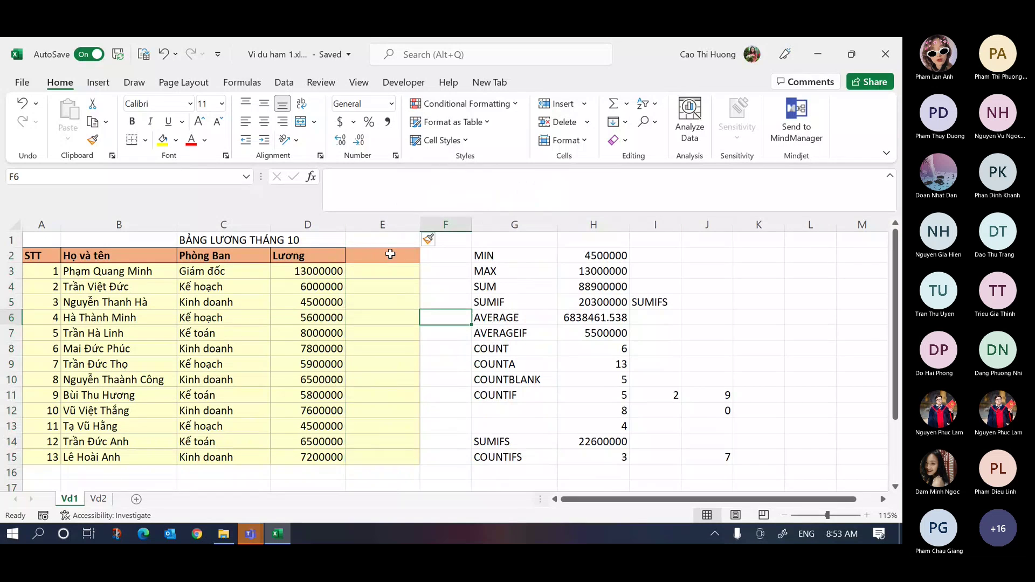
{"action": "left_click", "coordinate": [309, 223]}
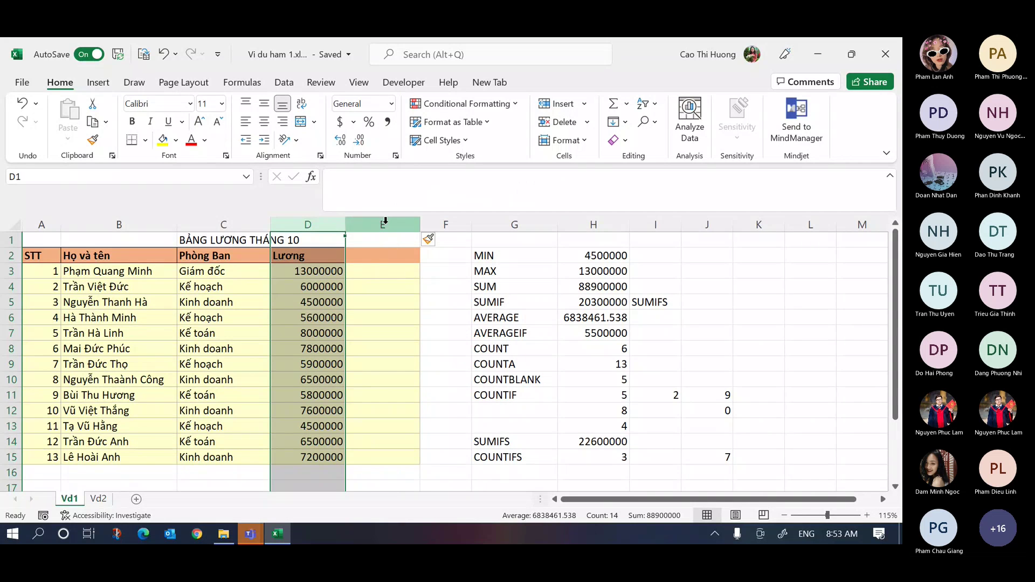
{"action": "left_click", "coordinate": [386, 257]}
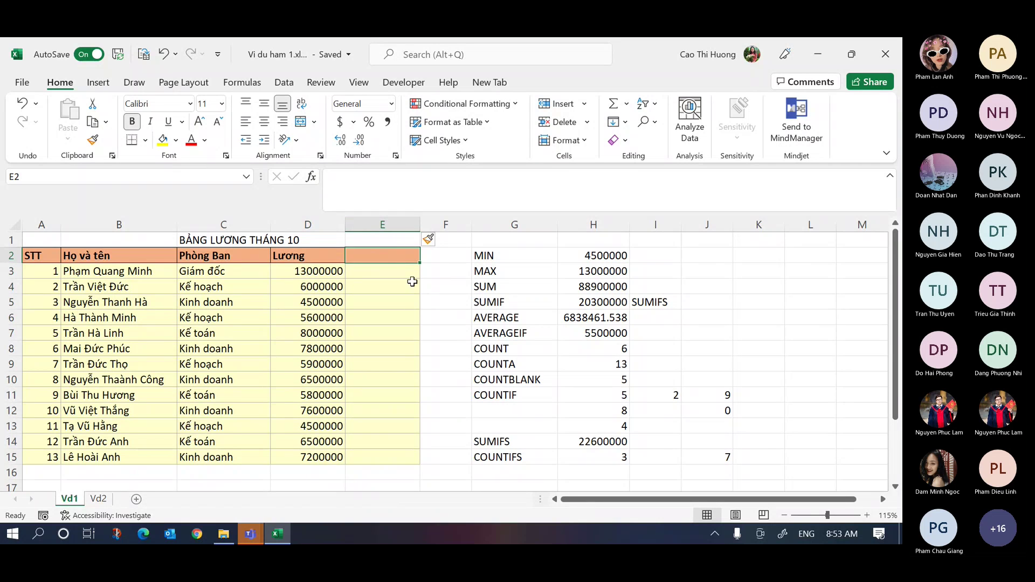
{"action": "type", "text": "Thưởng"}
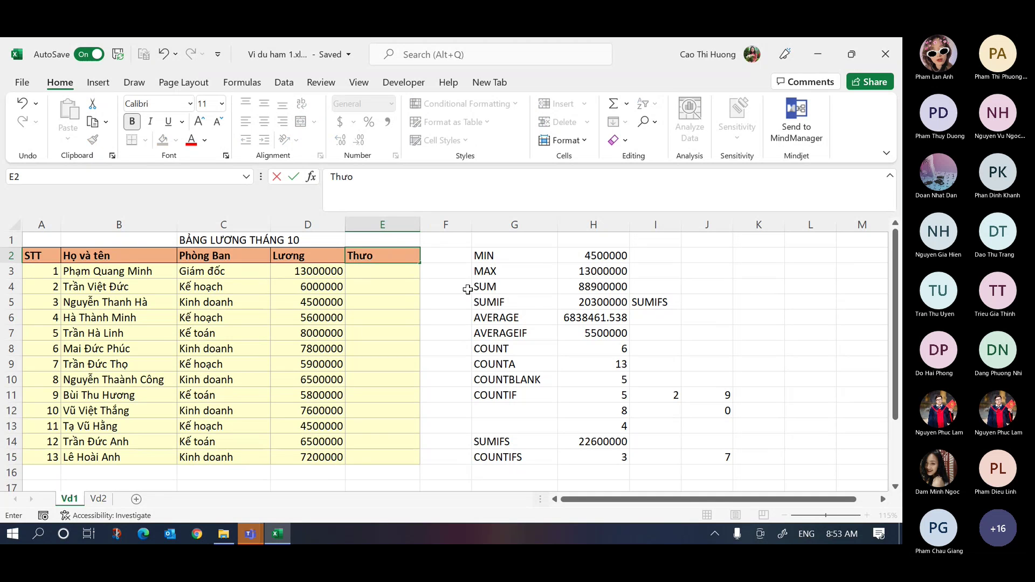
{"action": "key", "text": "Return"}
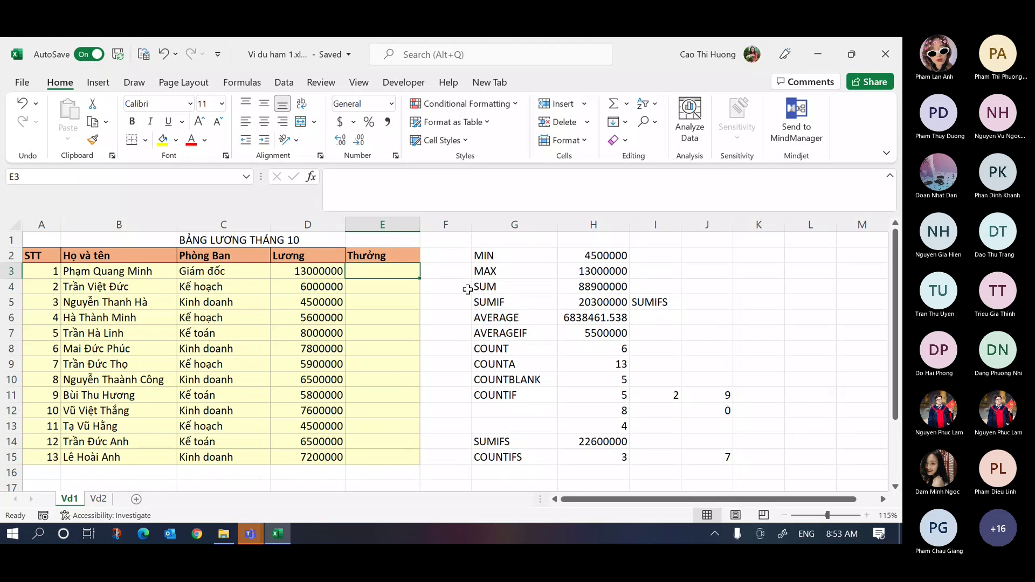
- Shrink the empty rows 16 and 17 to bring the bonus table closer to the salary table
{"action": "scroll", "coordinate": [13, 482], "scroll_direction": "down", "scroll_amount": 2}
{"action": "left_click_drag", "start_coordinate": [15, 418], "coordinate": [13, 417]}
{"action": "left_click", "coordinate": [347, 445]}
{"action": "scroll", "coordinate": [346, 450], "scroll_direction": "up", "scroll_amount": 2}
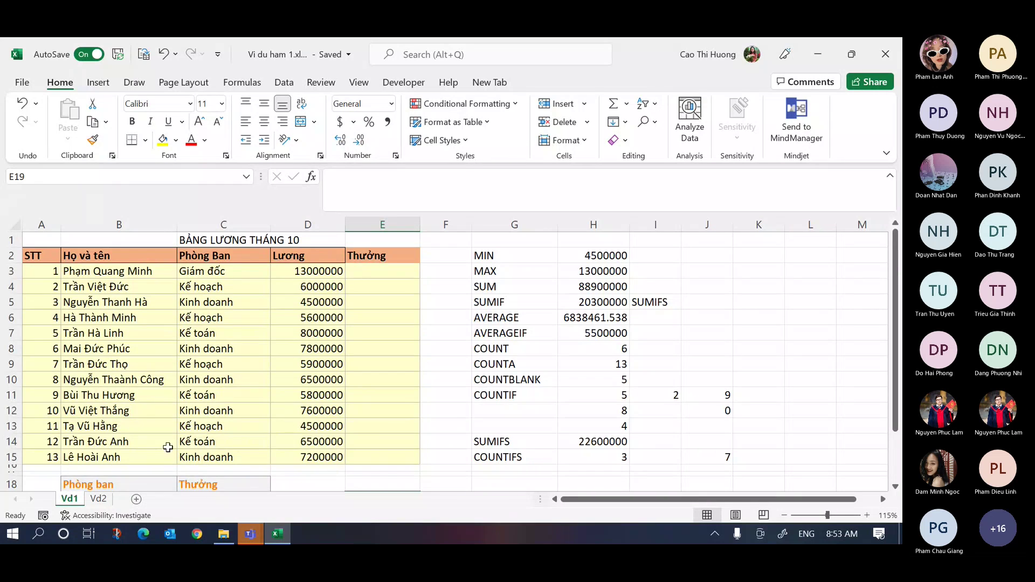
{"action": "scroll", "coordinate": [328, 423], "scroll_direction": "down", "scroll_amount": 2}
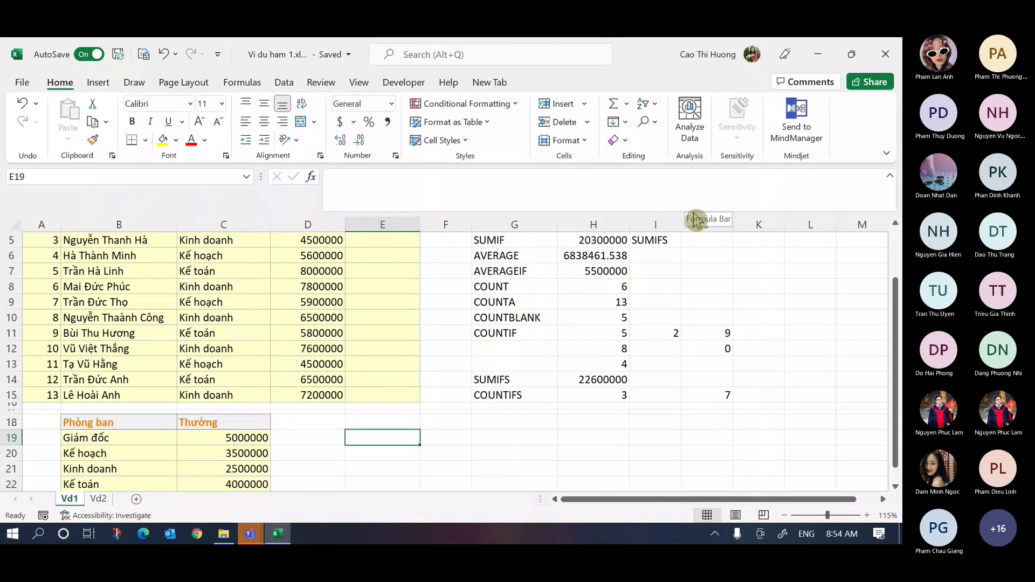
- Reduce the formula bar to a single line and select E3, the first empty Thưởng cell
{"action": "left_click_drag", "start_coordinate": [693, 211], "coordinate": [689, 185]}
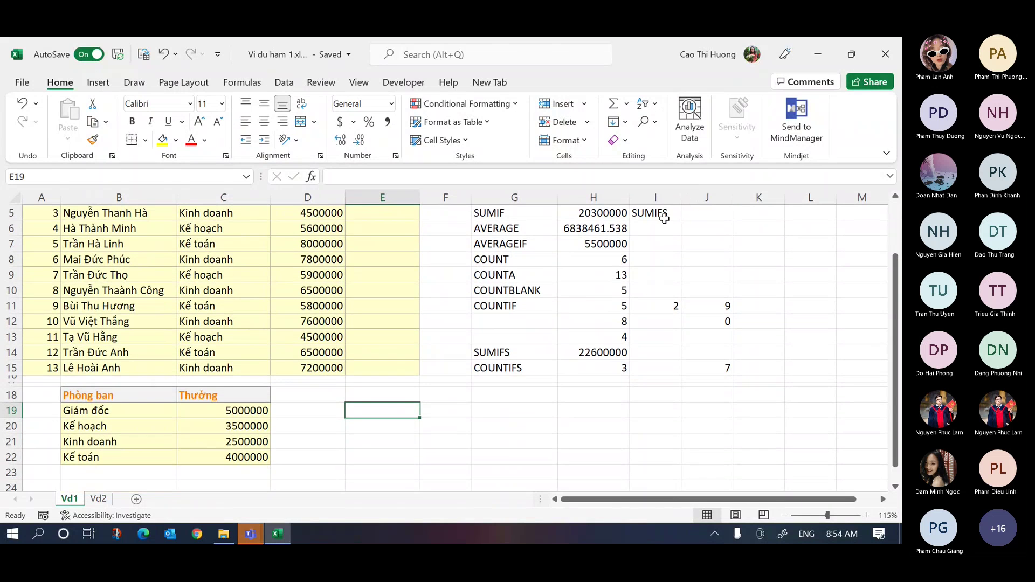
{"action": "scroll", "coordinate": [404, 338], "scroll_direction": "up", "scroll_amount": 2}
{"action": "left_click", "coordinate": [390, 243]}
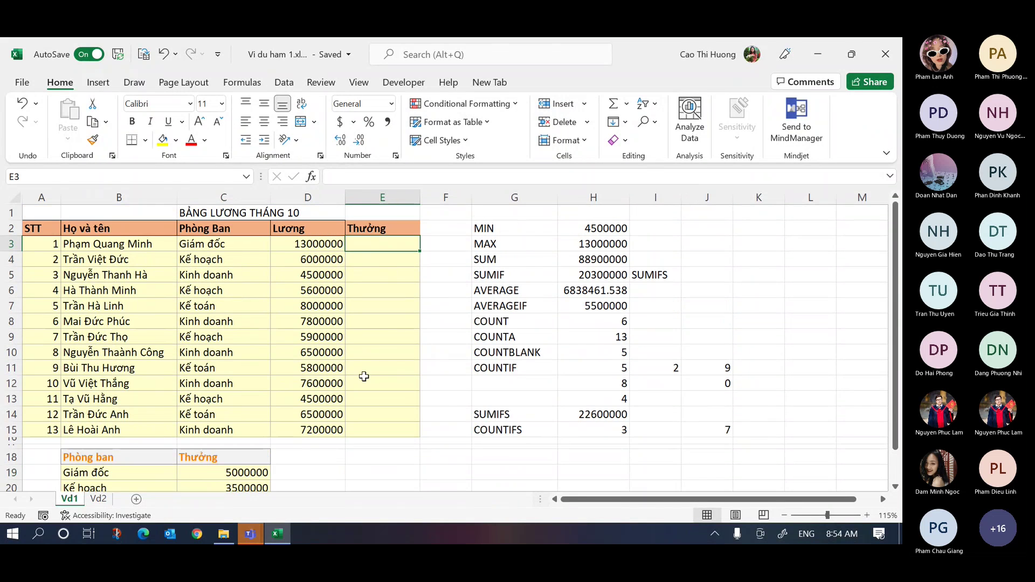
- Zoom in on screen, underline the first employee's name, circle the "Giám đốc" department beside it, and outline the bonus table below
{"action": "scroll", "coordinate": [340, 386], "scroll_direction": "down", "scroll_amount": 1, "text": "ctrl"}
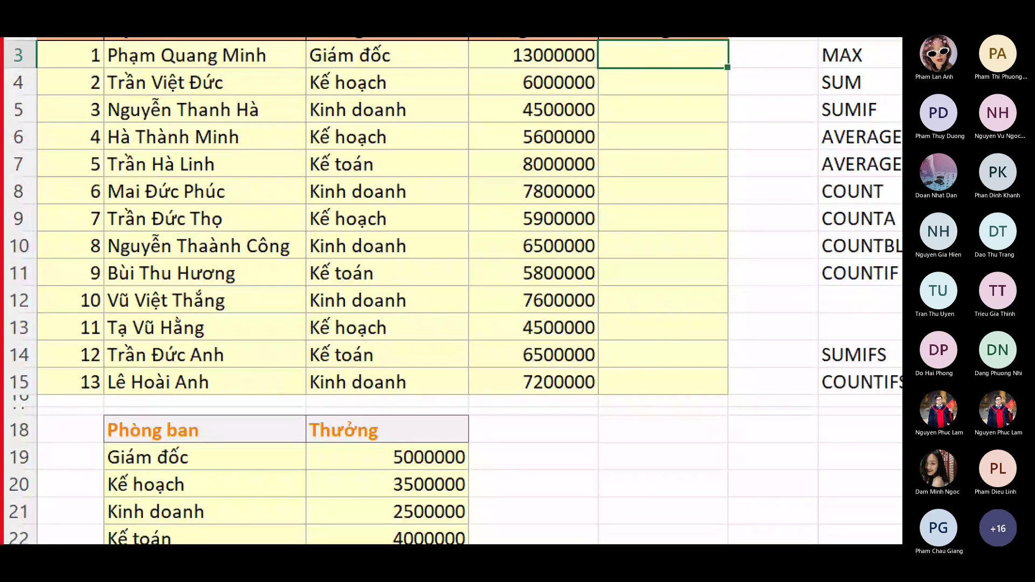
{"action": "left_click_drag", "start_coordinate": [124, 66], "coordinate": [259, 72]}
{"action": "left_click_drag", "start_coordinate": [162, 70], "coordinate": [238, 72]}
{"action": "mouse_move", "coordinate": [384, 46]}
{"action": "left_mouse_down"}
{"action": "mouse_move", "coordinate": [407, 51]}
{"action": "mouse_move", "coordinate": [307, 49]}
{"action": "mouse_move", "coordinate": [343, 70]}
{"action": "mouse_move", "coordinate": [398, 69]}
{"action": "left_mouse_up"}
{"action": "left_click_drag", "start_coordinate": [102, 443], "coordinate": [95, 542]}
{"action": "mouse_move", "coordinate": [102, 442]}
{"action": "left_mouse_down"}
{"action": "mouse_move", "coordinate": [472, 438]}
{"action": "mouse_move", "coordinate": [488, 543]}
{"action": "left_mouse_up"}
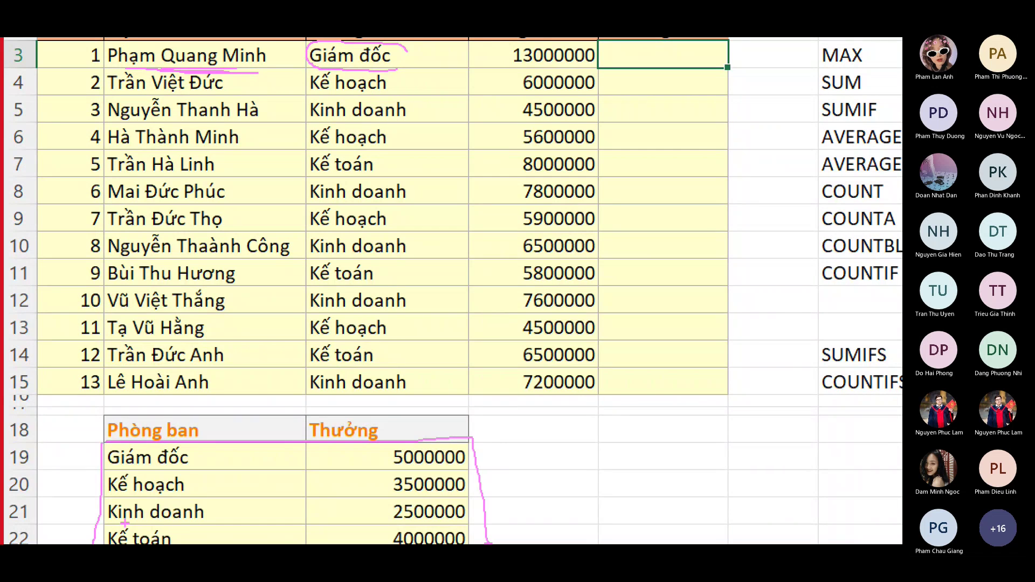
- Finish outlining the bonus table, re-mark Giám đốc in row 3, outline the table's departments and draw an arrow from Giám đốc to its bonus
{"action": "left_click_drag", "start_coordinate": [95, 542], "coordinate": [477, 542]}
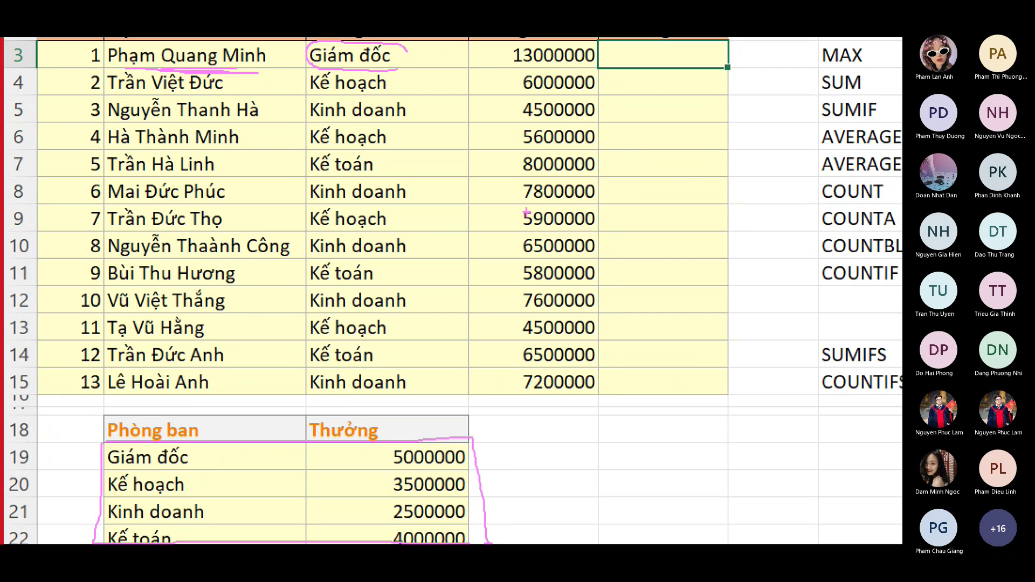
{"action": "mouse_move", "coordinate": [403, 48]}
{"action": "left_mouse_down"}
{"action": "mouse_move", "coordinate": [350, 40]}
{"action": "mouse_move", "coordinate": [362, 68]}
{"action": "mouse_move", "coordinate": [340, 65]}
{"action": "mouse_move", "coordinate": [401, 72]}
{"action": "left_mouse_up"}
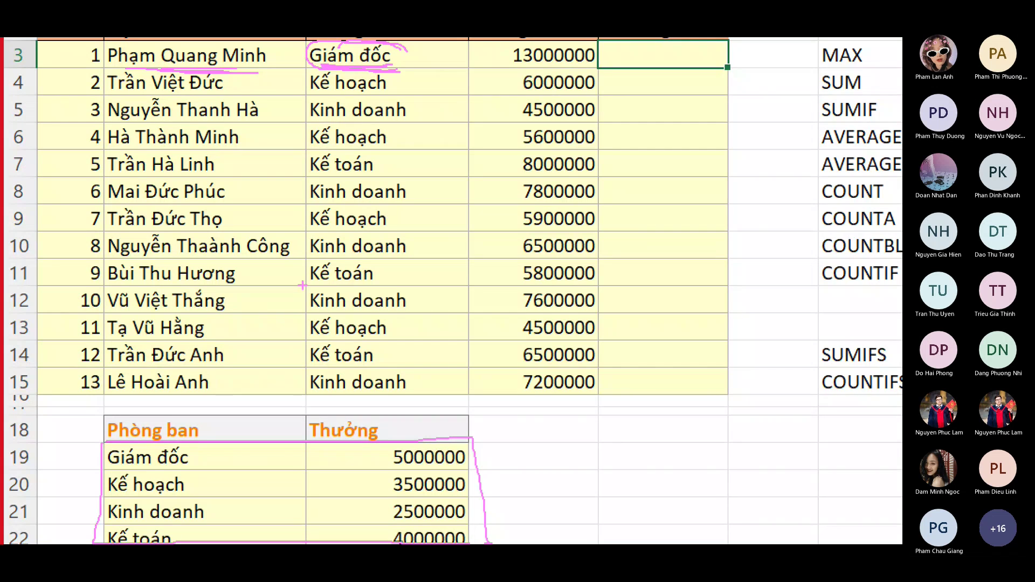
{"action": "mouse_move", "coordinate": [100, 443]}
{"action": "left_mouse_down"}
{"action": "mouse_move", "coordinate": [95, 540]}
{"action": "mouse_move", "coordinate": [134, 446]}
{"action": "mouse_move", "coordinate": [202, 454]}
{"action": "mouse_move", "coordinate": [200, 536]}
{"action": "left_mouse_up"}
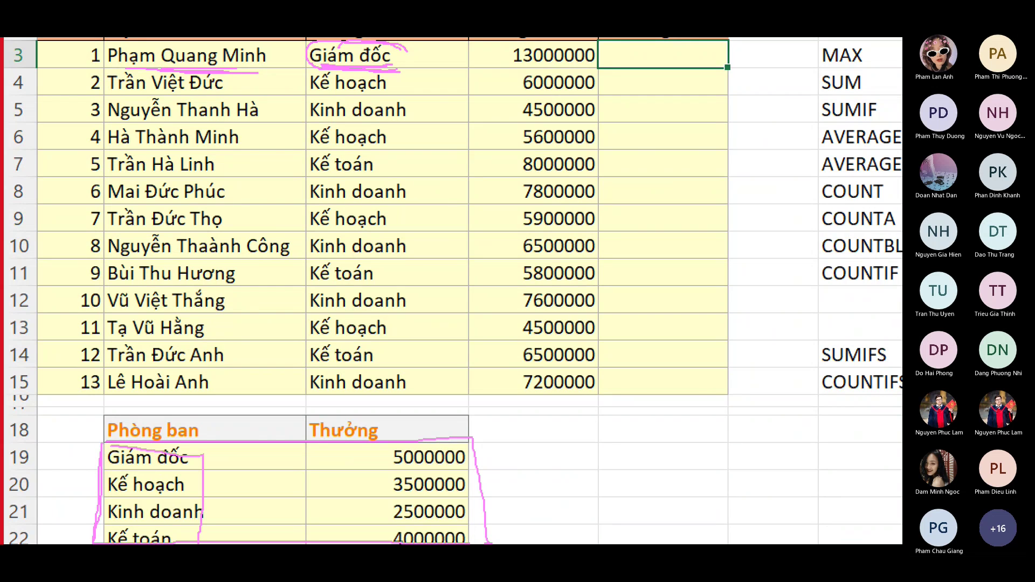
{"action": "mouse_move", "coordinate": [204, 454]}
{"action": "left_mouse_down"}
{"action": "mouse_move", "coordinate": [396, 447]}
{"action": "mouse_move", "coordinate": [371, 474]}
{"action": "left_mouse_up"}
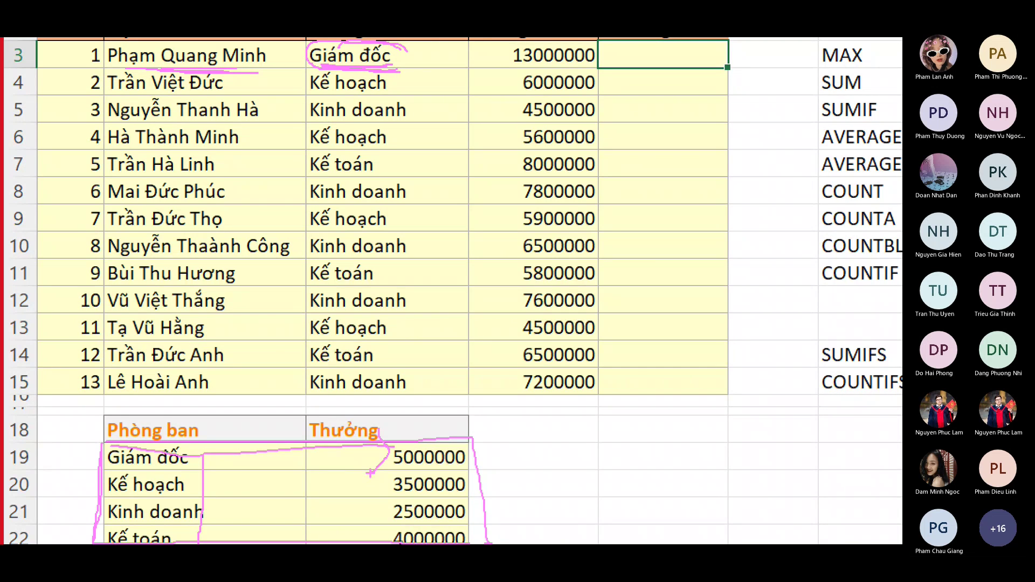
- Underline the employee in row 5, circle Kinh doanh there and in the bonus table, and draw an arrow to its bonus
{"action": "left_click_drag", "start_coordinate": [117, 124], "coordinate": [268, 116]}
{"action": "mouse_move", "coordinate": [426, 97]}
{"action": "left_mouse_down"}
{"action": "mouse_move", "coordinate": [397, 91]}
{"action": "mouse_move", "coordinate": [339, 127]}
{"action": "mouse_move", "coordinate": [435, 112]}
{"action": "mouse_move", "coordinate": [397, 90]}
{"action": "left_mouse_up"}
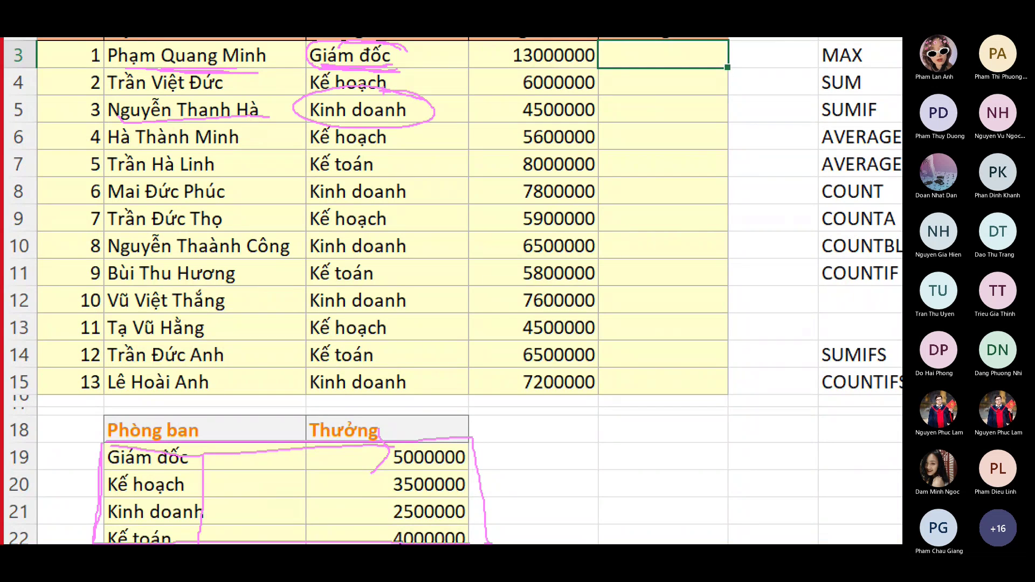
{"action": "mouse_move", "coordinate": [219, 505]}
{"action": "left_mouse_down"}
{"action": "mouse_move", "coordinate": [103, 500]}
{"action": "mouse_move", "coordinate": [113, 524]}
{"action": "mouse_move", "coordinate": [201, 524]}
{"action": "mouse_move", "coordinate": [217, 506]}
{"action": "mouse_move", "coordinate": [131, 492]}
{"action": "mouse_move", "coordinate": [111, 517]}
{"action": "mouse_move", "coordinate": [201, 528]}
{"action": "mouse_move", "coordinate": [186, 500]}
{"action": "mouse_move", "coordinate": [151, 491]}
{"action": "mouse_move", "coordinate": [104, 499]}
{"action": "mouse_move", "coordinate": [160, 531]}
{"action": "left_mouse_up"}
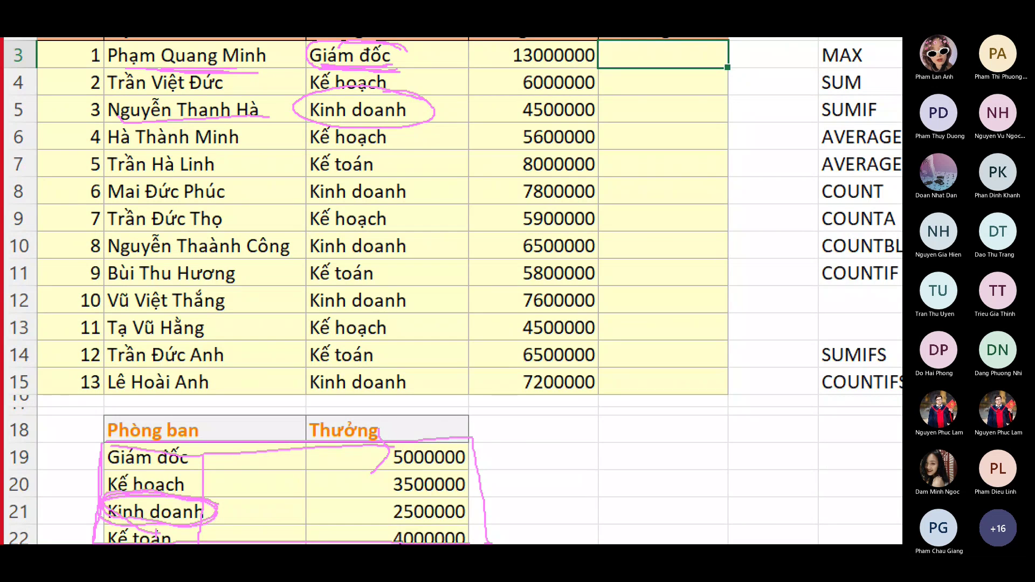
{"action": "mouse_move", "coordinate": [225, 511]}
{"action": "left_mouse_down"}
{"action": "mouse_move", "coordinate": [364, 515]}
{"action": "mouse_move", "coordinate": [380, 493]}
{"action": "mouse_move", "coordinate": [369, 530]}
{"action": "left_mouse_up"}
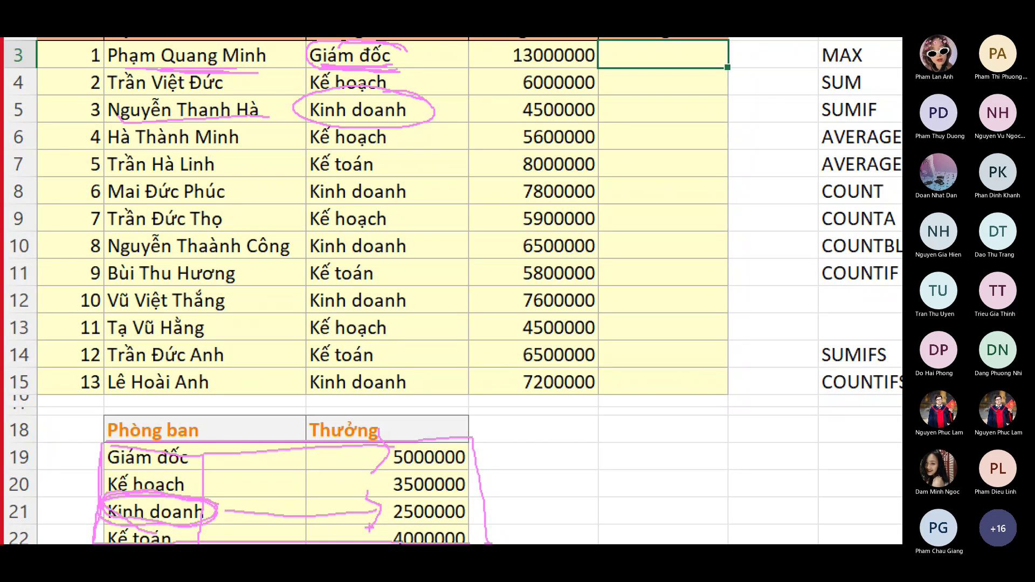
- Underline the employee in row 9, circle Kế hoạch there and in the bonus table, and draw an arrow to its bonus
{"action": "mouse_move", "coordinate": [113, 229]}
{"action": "left_mouse_down"}
{"action": "mouse_move", "coordinate": [231, 231]}
{"action": "mouse_move", "coordinate": [125, 236]}
{"action": "left_mouse_up"}
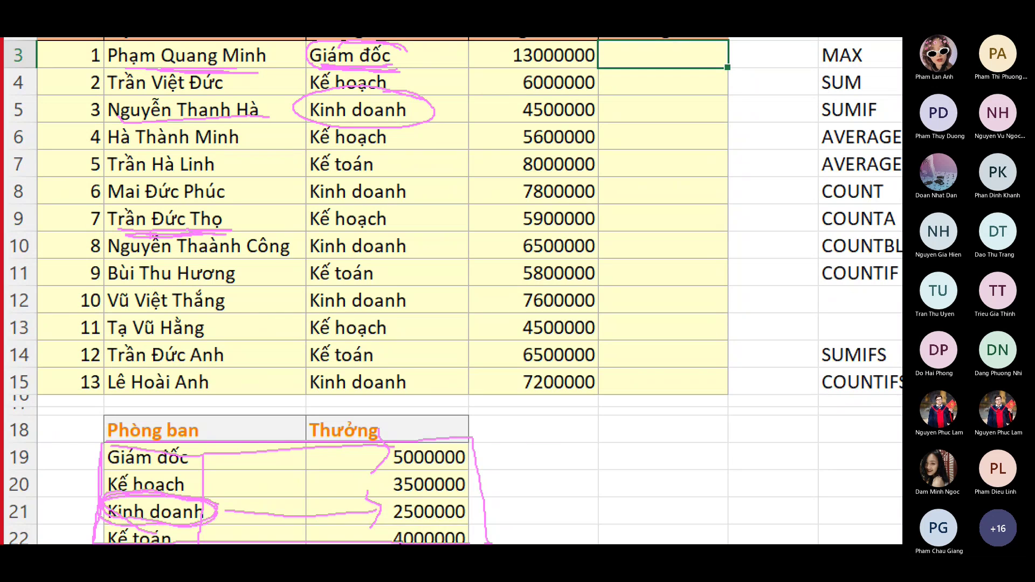
{"action": "mouse_move", "coordinate": [406, 213]}
{"action": "left_mouse_down"}
{"action": "mouse_move", "coordinate": [314, 199]}
{"action": "mouse_move", "coordinate": [312, 233]}
{"action": "mouse_move", "coordinate": [370, 229]}
{"action": "mouse_move", "coordinate": [351, 196]}
{"action": "mouse_move", "coordinate": [302, 208]}
{"action": "mouse_move", "coordinate": [407, 215]}
{"action": "left_mouse_up"}
{"action": "mouse_move", "coordinate": [199, 464]}
{"action": "left_mouse_down"}
{"action": "mouse_move", "coordinate": [146, 469]}
{"action": "mouse_move", "coordinate": [125, 490]}
{"action": "mouse_move", "coordinate": [209, 477]}
{"action": "mouse_move", "coordinate": [113, 462]}
{"action": "mouse_move", "coordinate": [203, 495]}
{"action": "mouse_move", "coordinate": [389, 478]}
{"action": "mouse_move", "coordinate": [366, 502]}
{"action": "left_mouse_up"}
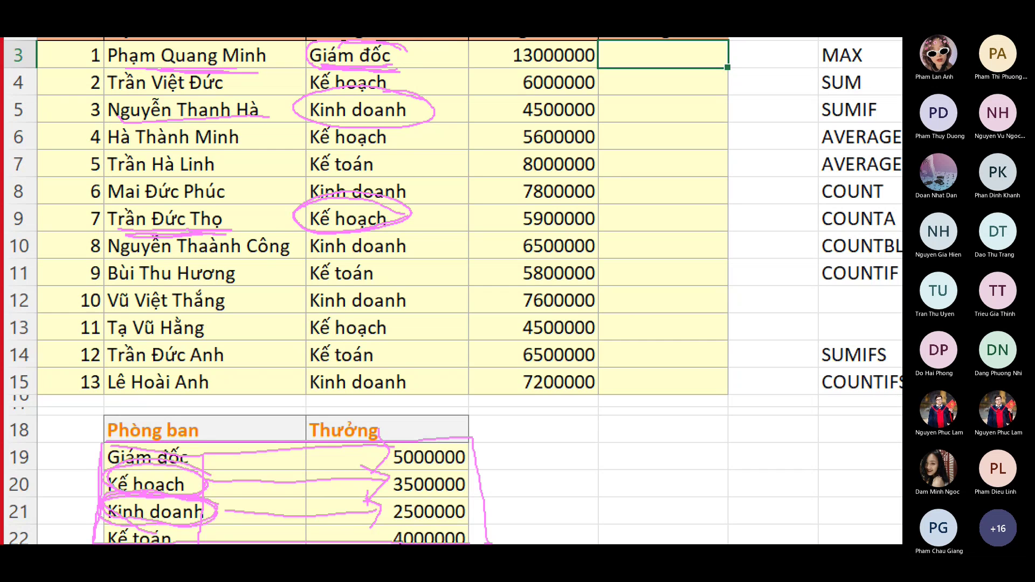
- Outline the bonus table's department names, draw an arrow to the bonus amounts, and leave the annotation mode
{"action": "mouse_move", "coordinate": [98, 540]}
{"action": "left_mouse_down"}
{"action": "mouse_move", "coordinate": [96, 450]}
{"action": "mouse_move", "coordinate": [194, 443]}
{"action": "mouse_move", "coordinate": [201, 542]}
{"action": "mouse_move", "coordinate": [81, 450]}
{"action": "mouse_move", "coordinate": [191, 495]}
{"action": "mouse_move", "coordinate": [82, 450]}
{"action": "mouse_move", "coordinate": [201, 521]}
{"action": "left_mouse_up"}
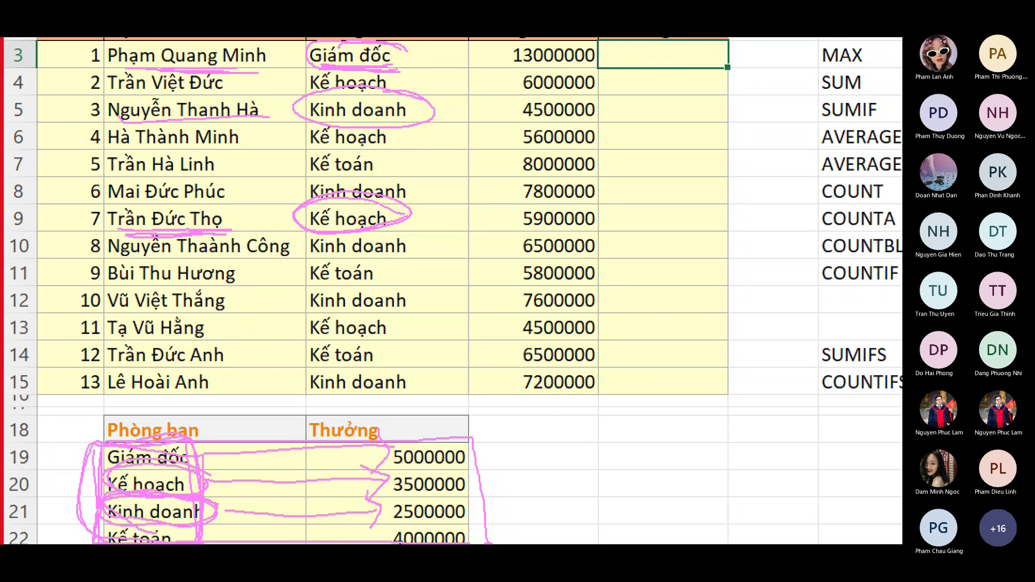
{"action": "mouse_move", "coordinate": [212, 483]}
{"action": "left_mouse_down"}
{"action": "mouse_move", "coordinate": [391, 481]}
{"action": "mouse_move", "coordinate": [361, 510]}
{"action": "left_mouse_up"}
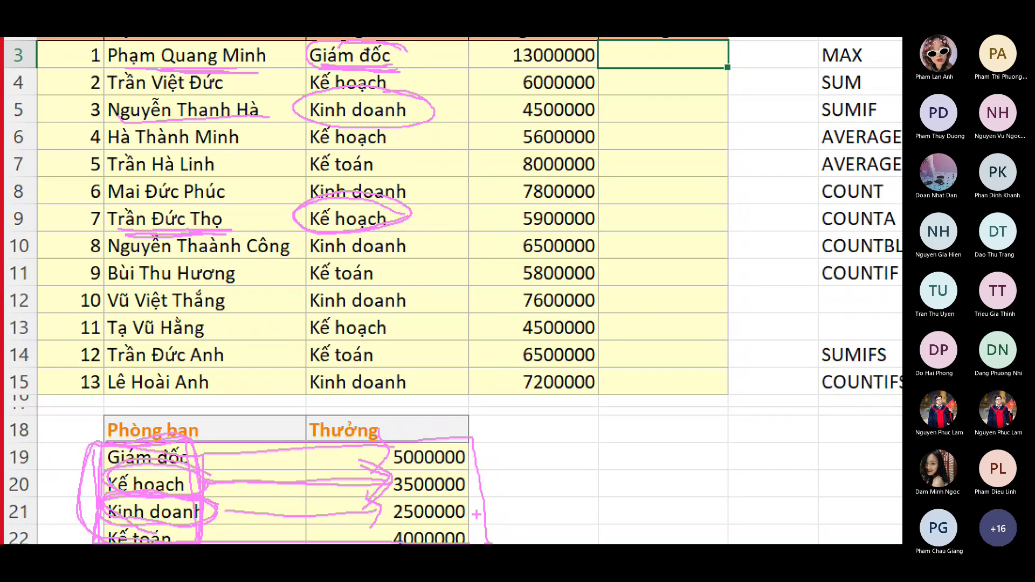
{"action": "key", "text": "Escape"}
{"action": "type", "text": "=vl"}
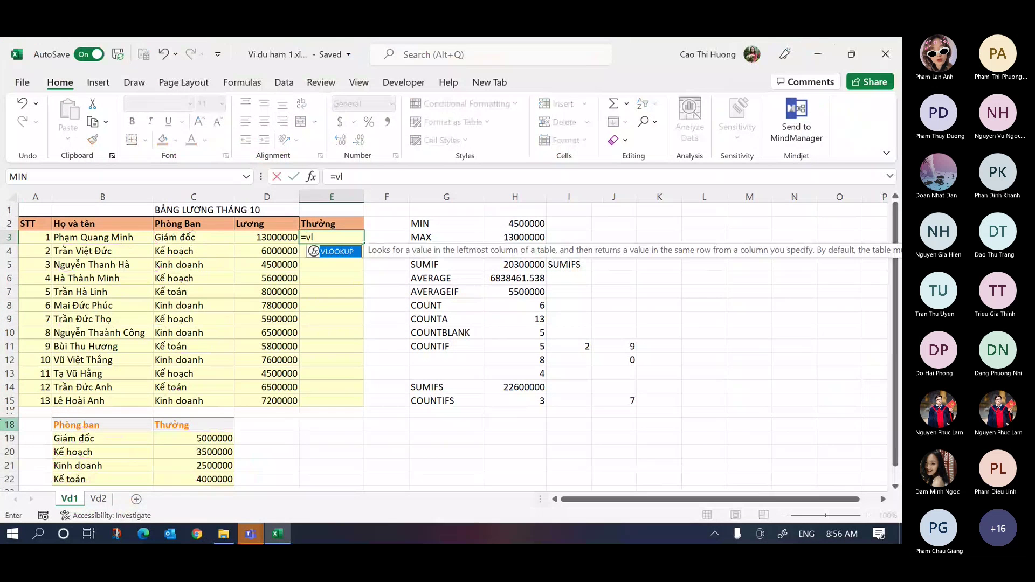
{"action": "key", "text": "Tab"}
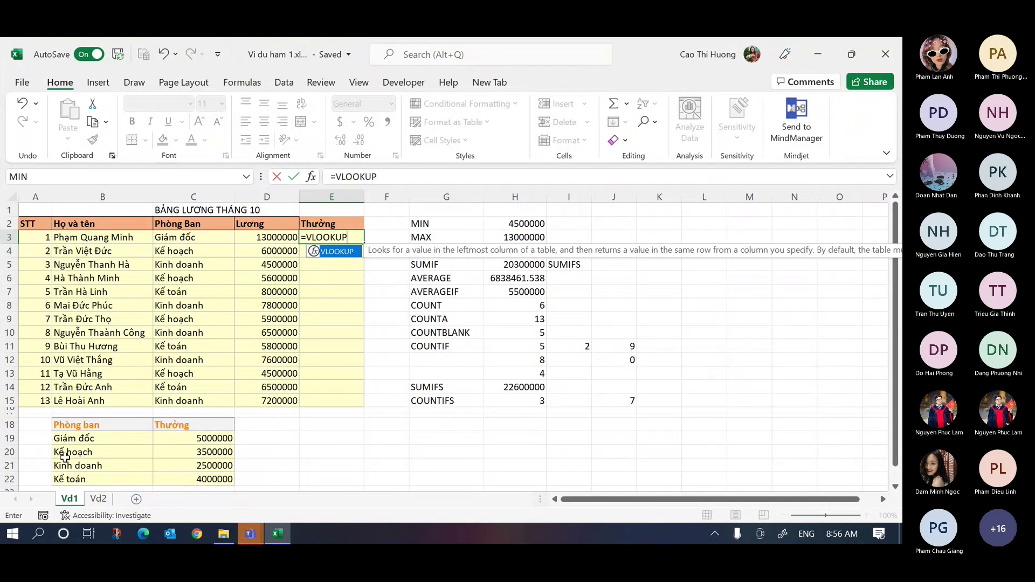
{"action": "key", "text": "Escape"}
{"action": "key", "text": "Down"}
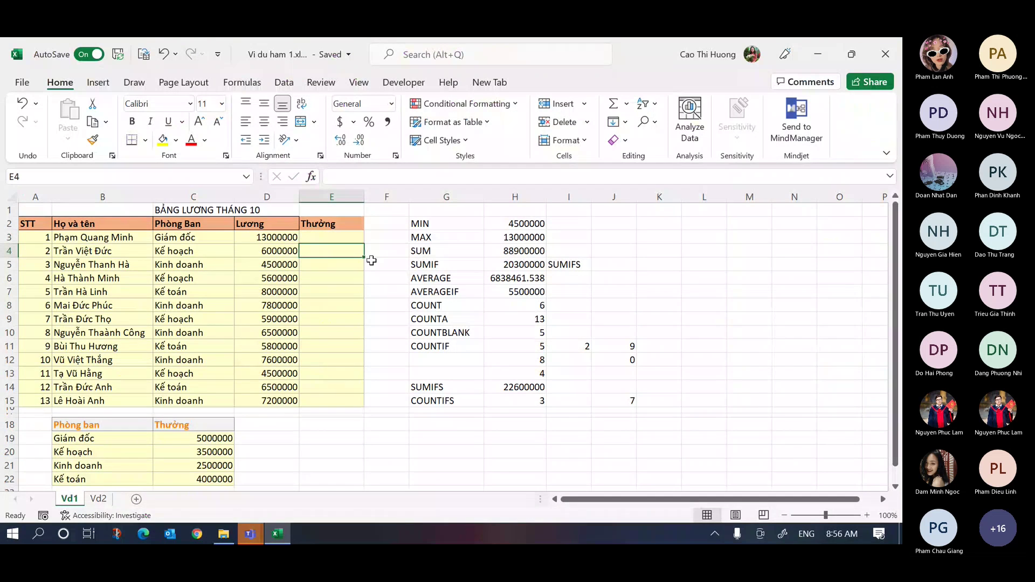
- Widen column F and begin a VLOOKUP formula in cell E3 of the Thưởng column
{"action": "left_click_drag", "start_coordinate": [410, 197], "coordinate": [644, 204]}
{"action": "left_click", "coordinate": [335, 236]}
{"action": "type", "text": "=vl"}
{"action": "key", "text": "Tab"}
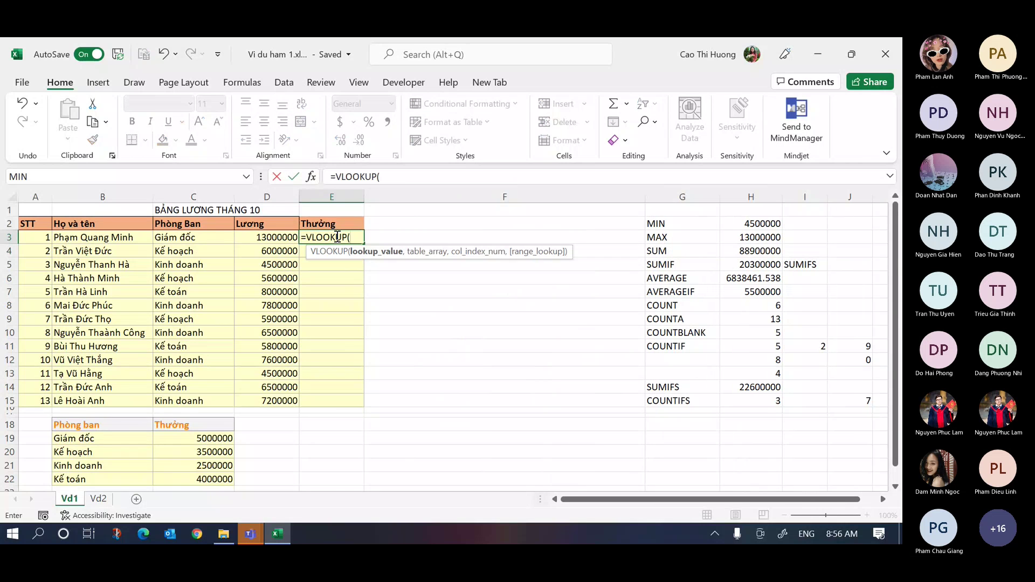
- Underline lookup_value in the formula hint and set C3 as the VLOOKUP lookup value
{"action": "key", "text": "super+plus"}
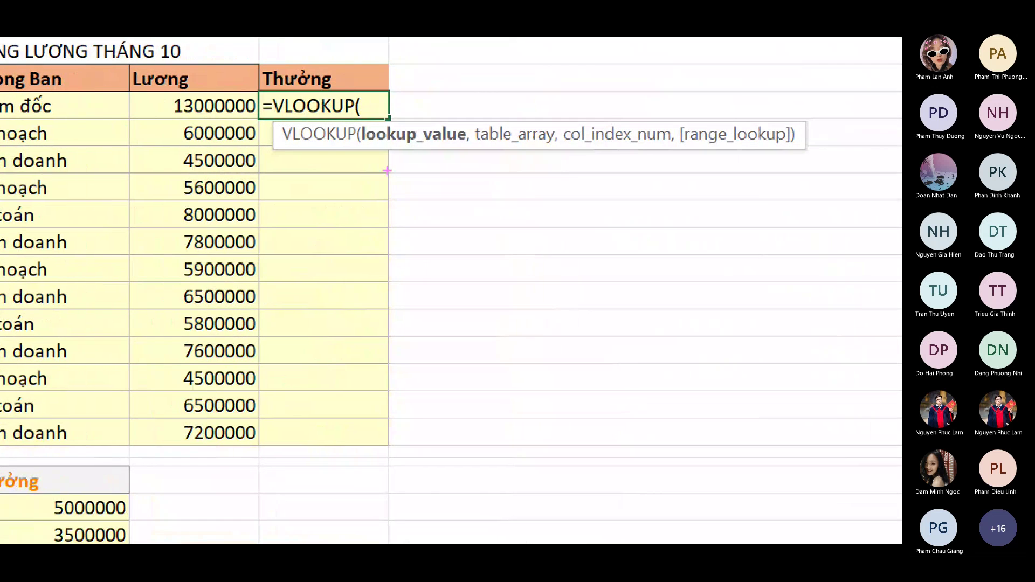
{"action": "left_click_drag", "start_coordinate": [374, 149], "coordinate": [469, 157]}
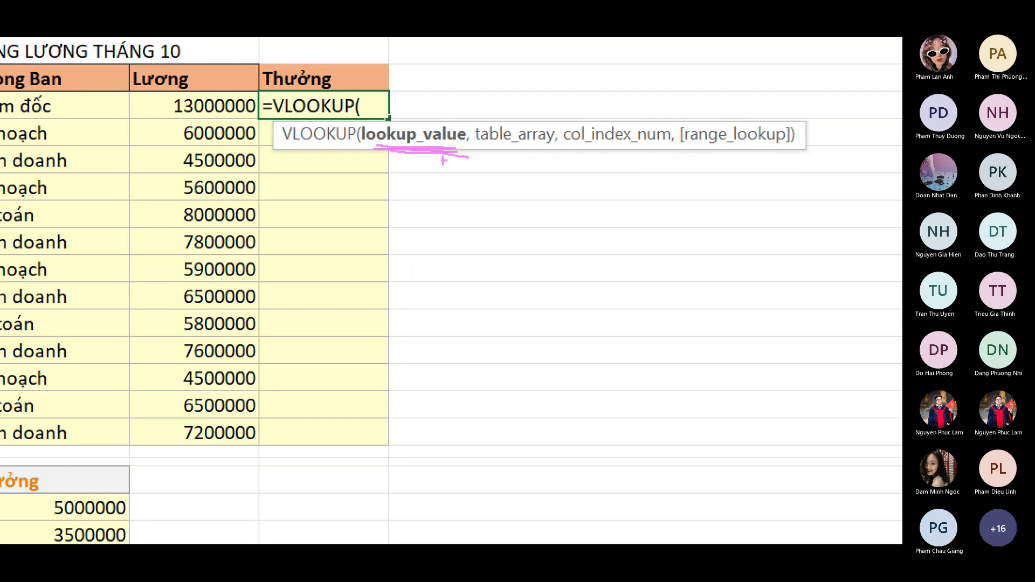
{"action": "left_click_drag", "start_coordinate": [377, 151], "coordinate": [430, 151]}
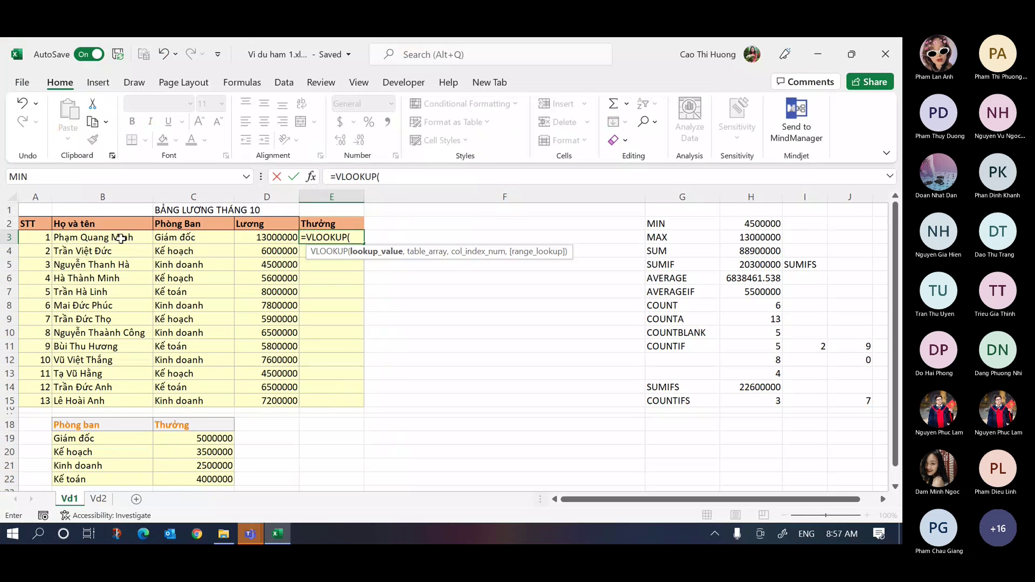
{"action": "left_click", "coordinate": [194, 238]}
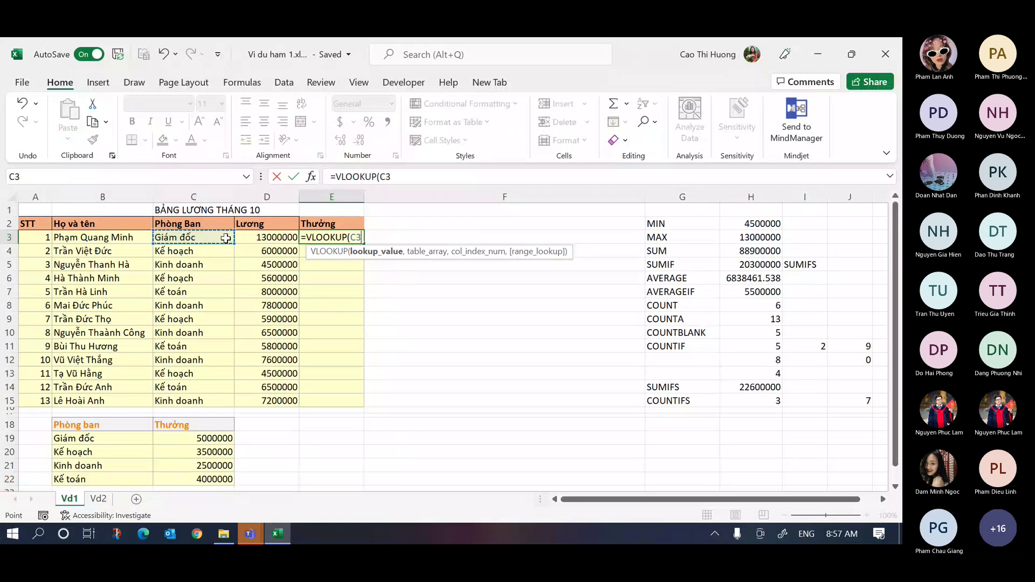
{"action": "type", "text": ","}
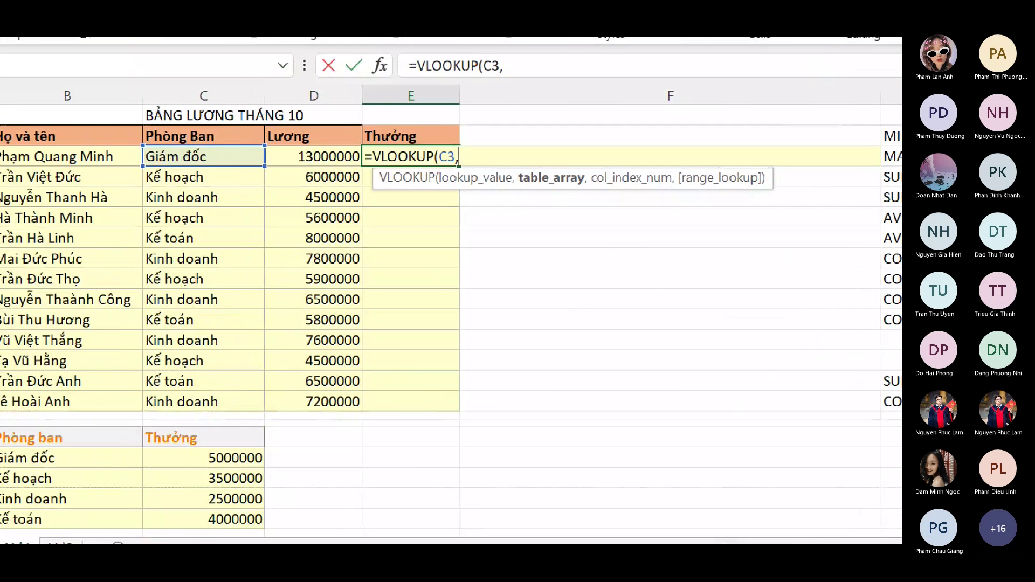
- Underline table_array in the formula hint and outline the bonus table around B19:C22
{"action": "left_click_drag", "start_coordinate": [610, 190], "coordinate": [668, 188]}
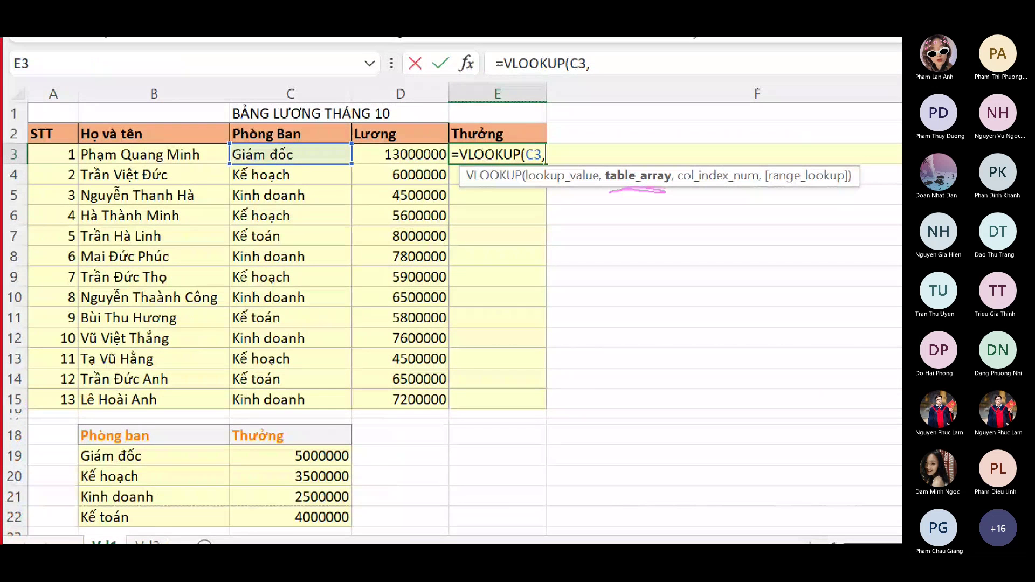
{"action": "left_click_drag", "start_coordinate": [73, 443], "coordinate": [76, 527]}
{"action": "mouse_move", "coordinate": [79, 441]}
{"action": "left_mouse_down"}
{"action": "mouse_move", "coordinate": [232, 439]}
{"action": "mouse_move", "coordinate": [362, 502]}
{"action": "mouse_move", "coordinate": [252, 527]}
{"action": "mouse_move", "coordinate": [76, 530]}
{"action": "left_mouse_up"}
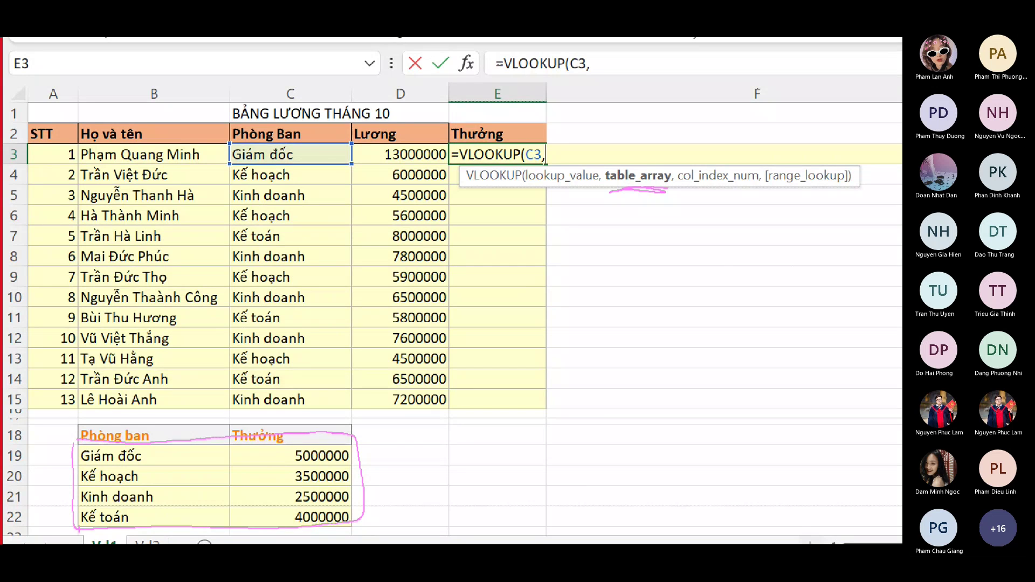
{"action": "mouse_move", "coordinate": [76, 542]}
{"action": "left_mouse_down"}
{"action": "mouse_move", "coordinate": [73, 448]}
{"action": "mouse_move", "coordinate": [356, 434]}
{"action": "mouse_move", "coordinate": [375, 534]}
{"action": "mouse_move", "coordinate": [78, 539]}
{"action": "left_mouse_up"}
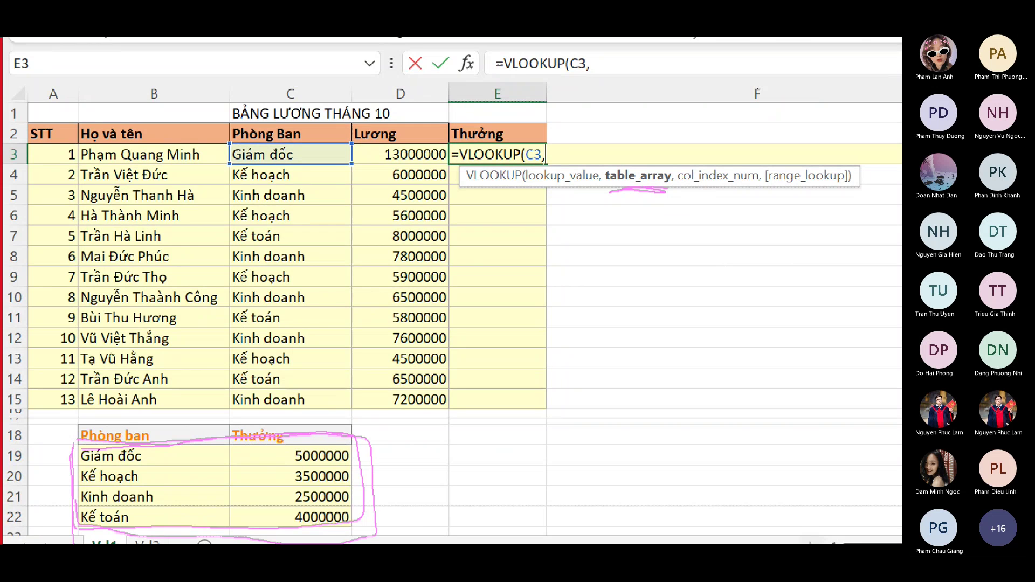
- Underline the employee in row 7, circle Kế toán beside the name, and mark the bonus lookup table again
{"action": "mouse_move", "coordinate": [87, 245]}
{"action": "left_mouse_down"}
{"action": "mouse_move", "coordinate": [178, 246]}
{"action": "mouse_move", "coordinate": [81, 247]}
{"action": "left_mouse_up"}
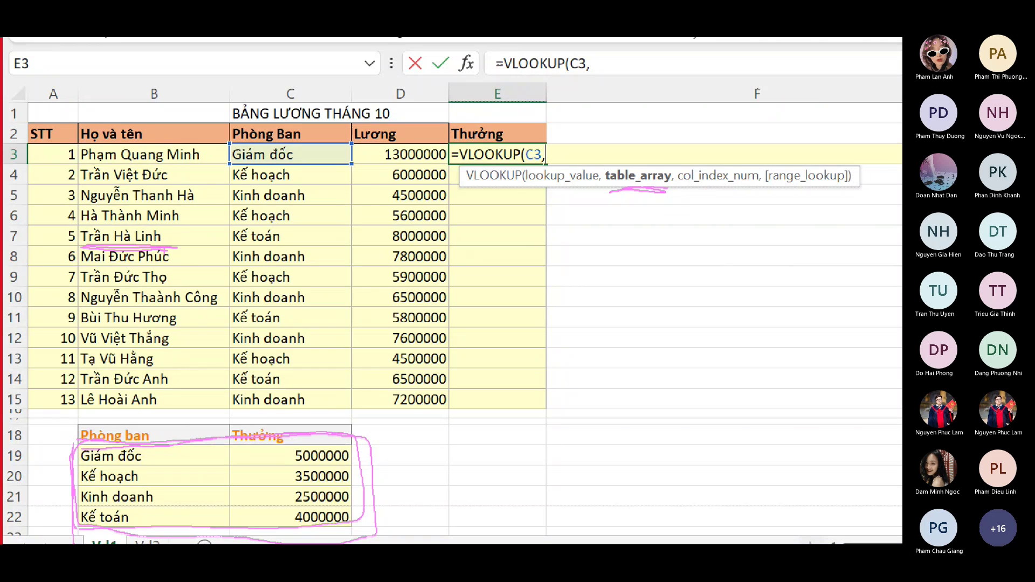
{"action": "mouse_move", "coordinate": [305, 223]}
{"action": "left_mouse_down"}
{"action": "mouse_move", "coordinate": [226, 243]}
{"action": "mouse_move", "coordinate": [316, 248]}
{"action": "mouse_move", "coordinate": [268, 215]}
{"action": "left_mouse_up"}
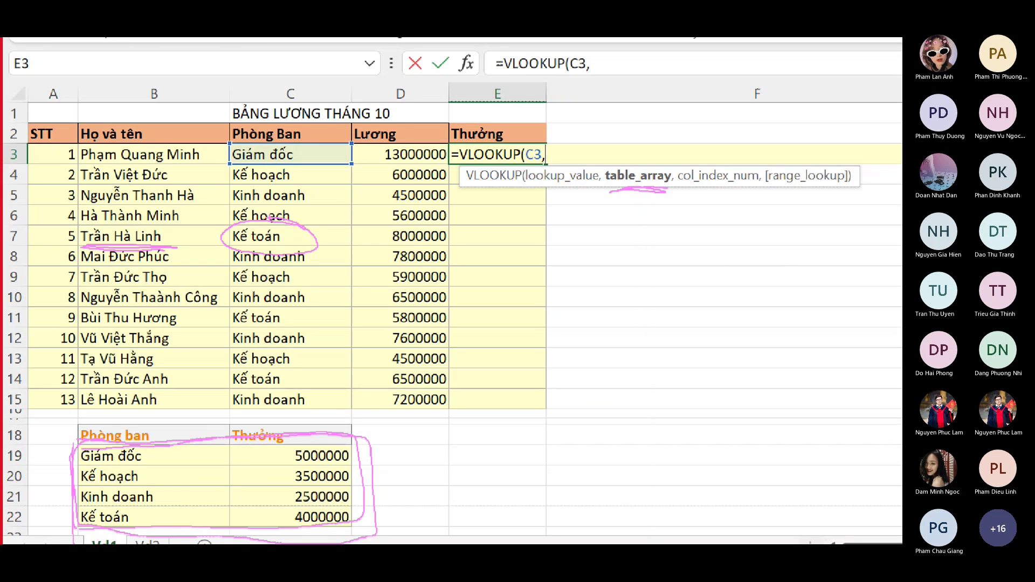
{"action": "mouse_move", "coordinate": [78, 437]}
{"action": "left_mouse_down"}
{"action": "mouse_move", "coordinate": [135, 539]}
{"action": "mouse_move", "coordinate": [347, 536]}
{"action": "mouse_move", "coordinate": [298, 438]}
{"action": "mouse_move", "coordinate": [67, 448]}
{"action": "left_mouse_up"}
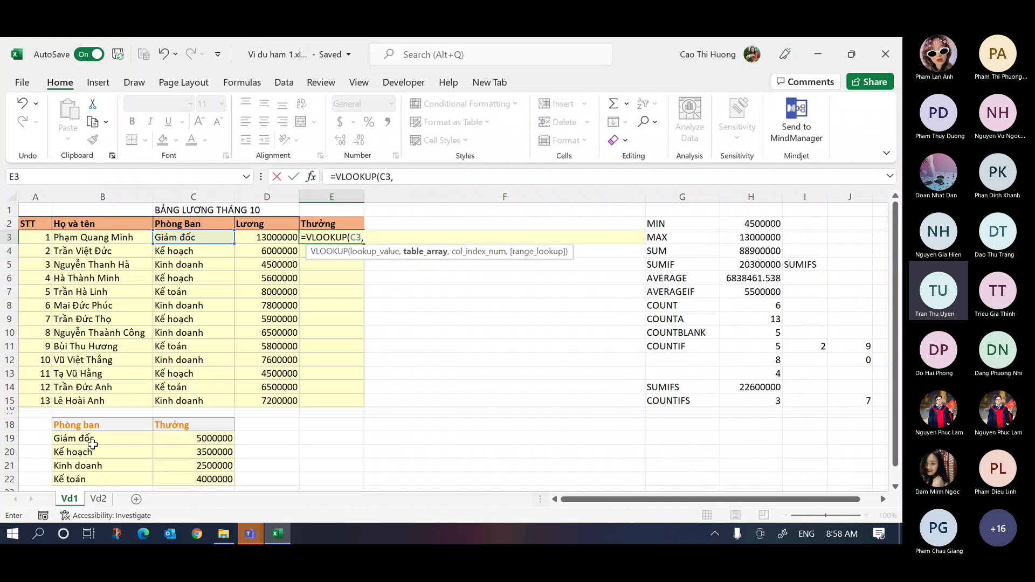
- Add B19:C22 as the table array, circle the reference in E3 and draw a long vertical double-headed arrow beside it
{"action": "left_click_drag", "start_coordinate": [92, 443], "coordinate": [194, 481]}
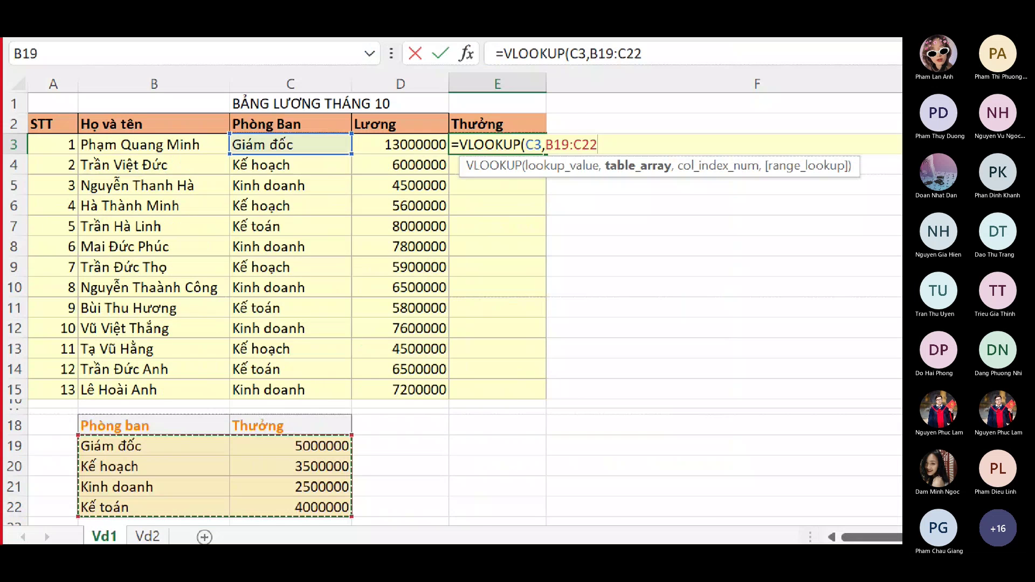
{"action": "mouse_move", "coordinate": [609, 121]}
{"action": "left_mouse_down"}
{"action": "mouse_move", "coordinate": [551, 128]}
{"action": "mouse_move", "coordinate": [616, 152]}
{"action": "mouse_move", "coordinate": [592, 123]}
{"action": "left_mouse_up"}
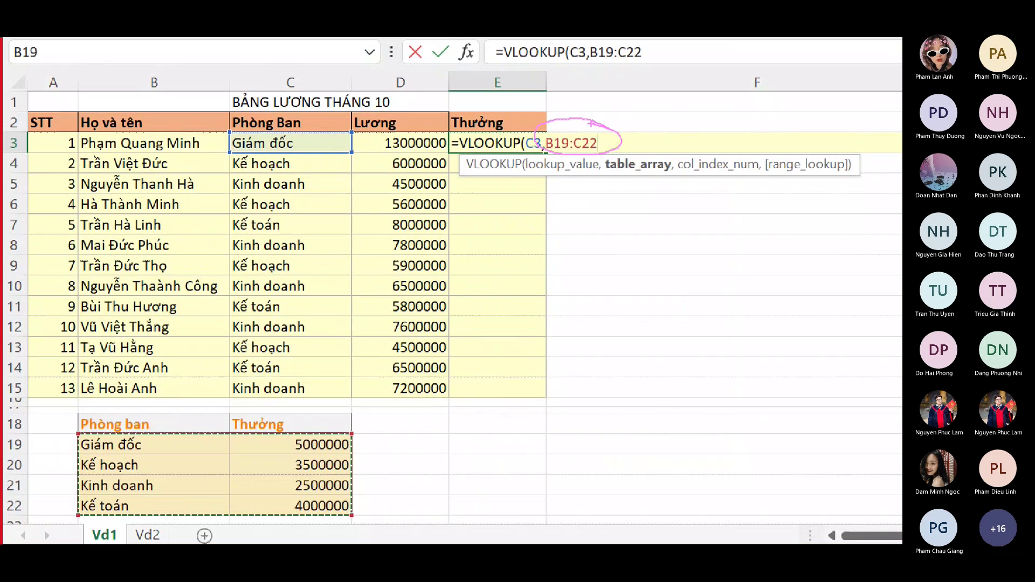
{"action": "mouse_move", "coordinate": [626, 146]}
{"action": "left_mouse_down"}
{"action": "mouse_move", "coordinate": [642, 389]}
{"action": "mouse_move", "coordinate": [667, 355]}
{"action": "left_mouse_up"}
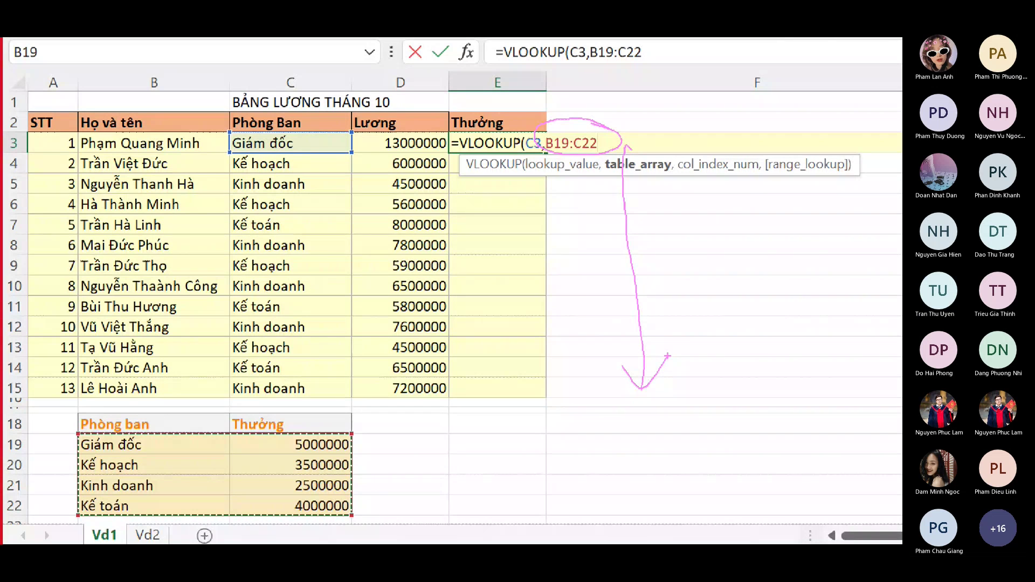
- Handwrite the shifted ranges B20:C23, B21:C24 and B22:C25 beside the arrow and mark over the arrow
{"action": "left_click_drag", "start_coordinate": [646, 188], "coordinate": [647, 227]}
{"action": "mouse_move", "coordinate": [647, 184]}
{"action": "left_mouse_down"}
{"action": "mouse_move", "coordinate": [661, 201]}
{"action": "mouse_move", "coordinate": [649, 225]}
{"action": "mouse_move", "coordinate": [699, 226]}
{"action": "left_mouse_up"}
{"action": "mouse_move", "coordinate": [725, 183]}
{"action": "left_mouse_down"}
{"action": "mouse_move", "coordinate": [712, 219]}
{"action": "mouse_move", "coordinate": [715, 204]}
{"action": "mouse_move", "coordinate": [753, 221]}
{"action": "left_mouse_up"}
{"action": "mouse_move", "coordinate": [796, 186]}
{"action": "left_mouse_down"}
{"action": "mouse_move", "coordinate": [779, 202]}
{"action": "mouse_move", "coordinate": [798, 218]}
{"action": "left_mouse_up"}
{"action": "left_click_drag", "start_coordinate": [810, 186], "coordinate": [838, 220]}
{"action": "left_click_drag", "start_coordinate": [862, 181], "coordinate": [855, 218]}
{"action": "left_click_drag", "start_coordinate": [654, 246], "coordinate": [653, 276]}
{"action": "left_click_drag", "start_coordinate": [659, 241], "coordinate": [662, 284]}
{"action": "mouse_move", "coordinate": [696, 258]}
{"action": "left_mouse_down"}
{"action": "mouse_move", "coordinate": [734, 247]}
{"action": "mouse_move", "coordinate": [735, 289]}
{"action": "left_mouse_up"}
{"action": "left_click_drag", "start_coordinate": [757, 245], "coordinate": [768, 291]}
{"action": "left_click_drag", "start_coordinate": [767, 276], "coordinate": [760, 294]}
{"action": "mouse_move", "coordinate": [804, 247]}
{"action": "left_mouse_down"}
{"action": "mouse_move", "coordinate": [806, 298]}
{"action": "mouse_move", "coordinate": [856, 292]}
{"action": "left_mouse_up"}
{"action": "mouse_move", "coordinate": [858, 263]}
{"action": "left_mouse_down"}
{"action": "mouse_move", "coordinate": [887, 264]}
{"action": "mouse_move", "coordinate": [867, 296]}
{"action": "left_mouse_up"}
{"action": "left_click_drag", "start_coordinate": [667, 318], "coordinate": [667, 366]}
{"action": "left_click_drag", "start_coordinate": [675, 315], "coordinate": [693, 360]}
{"action": "mouse_move", "coordinate": [707, 321]}
{"action": "left_mouse_down"}
{"action": "mouse_move", "coordinate": [711, 356]}
{"action": "mouse_move", "coordinate": [760, 361]}
{"action": "left_mouse_up"}
{"action": "left_click_drag", "start_coordinate": [772, 322], "coordinate": [786, 334]}
{"action": "mouse_move", "coordinate": [781, 315]}
{"action": "left_mouse_down"}
{"action": "mouse_move", "coordinate": [782, 367]}
{"action": "mouse_move", "coordinate": [786, 330]}
{"action": "left_mouse_up"}
{"action": "mouse_move", "coordinate": [785, 320]}
{"action": "left_mouse_down"}
{"action": "mouse_move", "coordinate": [774, 334]}
{"action": "mouse_move", "coordinate": [836, 360]}
{"action": "left_mouse_up"}
{"action": "mouse_move", "coordinate": [845, 323]}
{"action": "left_mouse_down"}
{"action": "mouse_move", "coordinate": [847, 359]}
{"action": "mouse_move", "coordinate": [861, 360]}
{"action": "left_mouse_up"}
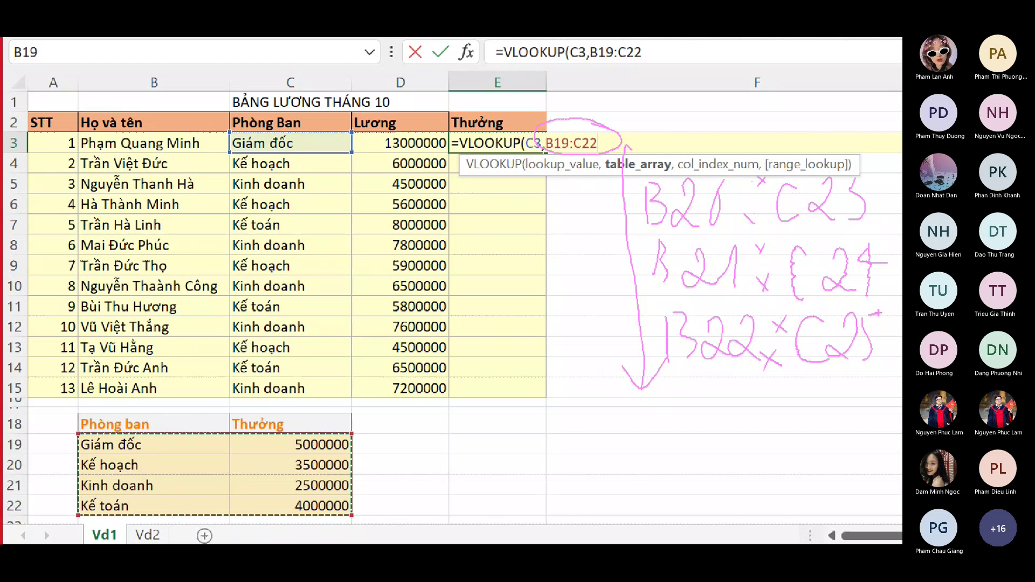
{"action": "left_click_drag", "start_coordinate": [632, 132], "coordinate": [630, 392]}
{"action": "mouse_move", "coordinate": [606, 310]}
{"action": "left_mouse_down"}
{"action": "mouse_move", "coordinate": [628, 394]}
{"action": "mouse_move", "coordinate": [669, 308]}
{"action": "left_mouse_up"}
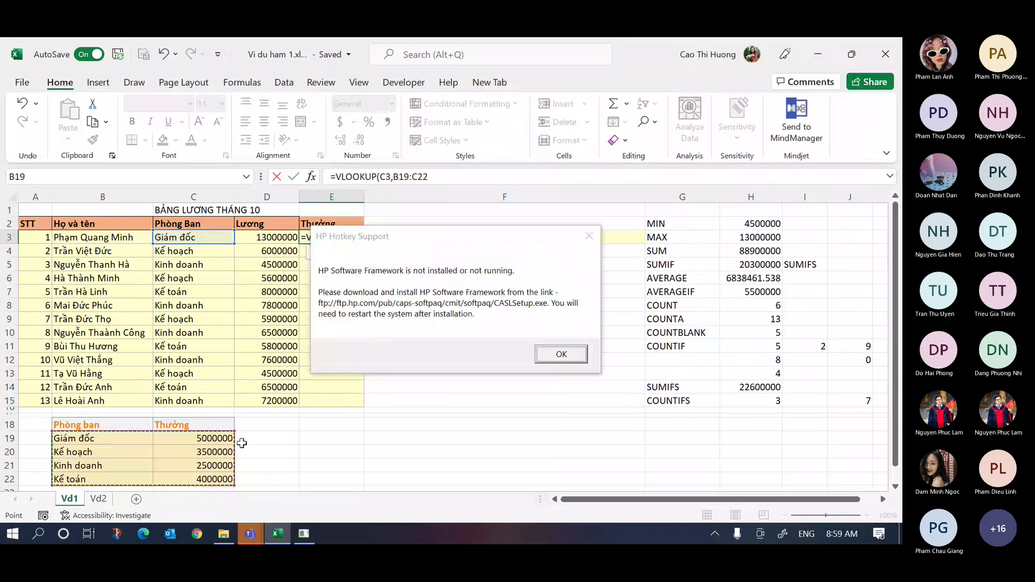
- Dismiss the HP Hotkey Support message and try to select the B19:C22 reference in the E3 formula for editing
{"action": "left_click", "coordinate": [572, 356]}
{"action": "left_click", "coordinate": [430, 176]}
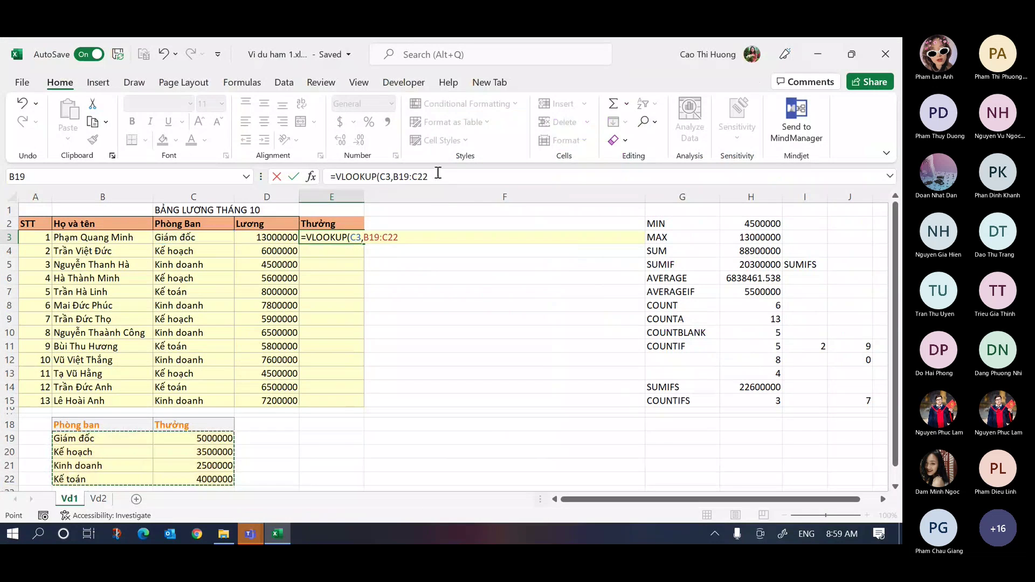
{"action": "left_click_drag", "start_coordinate": [429, 176], "coordinate": [393, 176]}
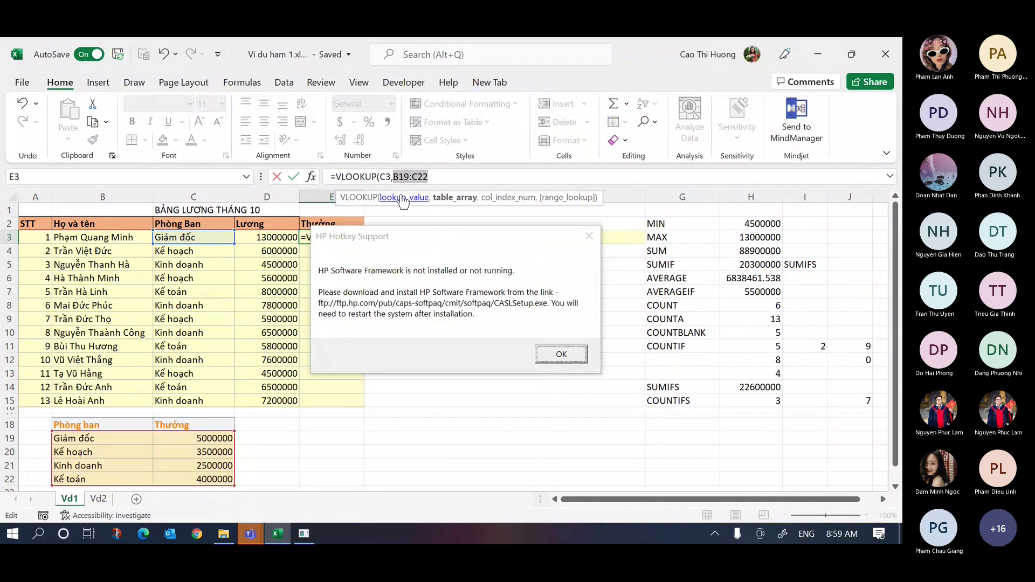
{"action": "left_click", "coordinate": [401, 190]}
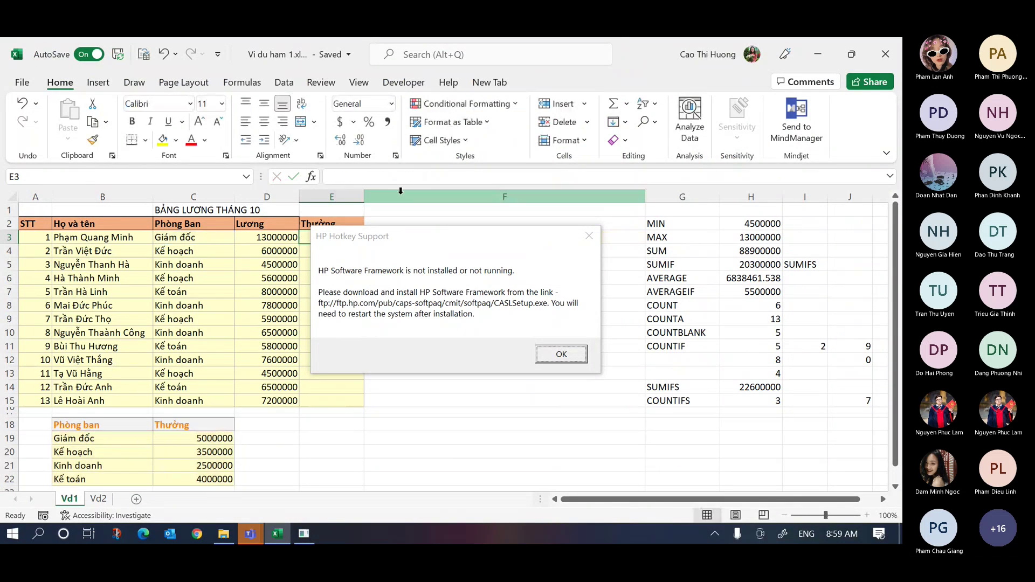
{"action": "left_click", "coordinate": [561, 353]}
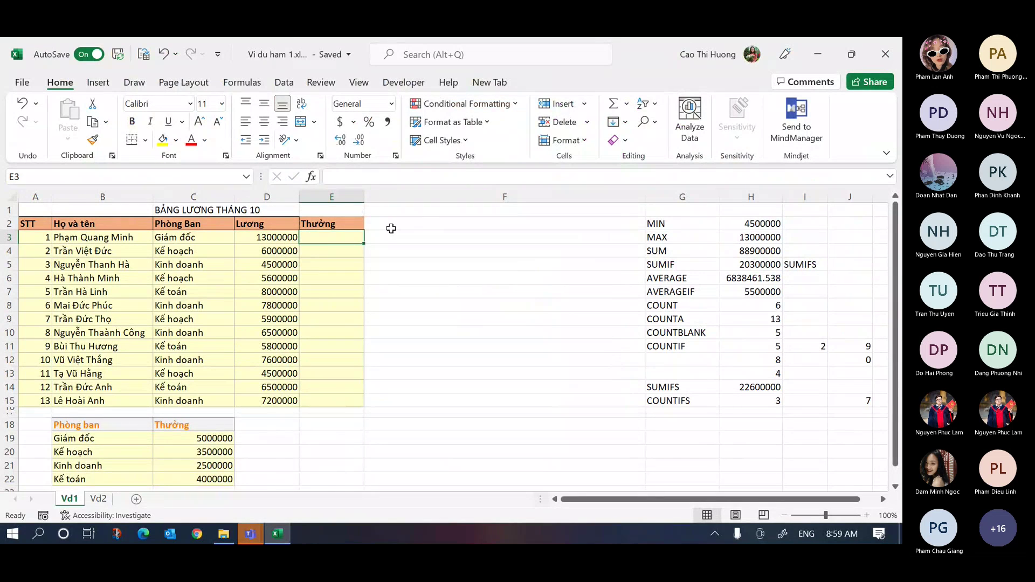
- Start a VLOOKUP formula in E3 with C3 as the lookup value and $B$19:$C$22 as the absolute table array
{"action": "type", "text": "=vl"}
{"action": "key", "text": "Tab"}
{"action": "type", "text": "c3"}
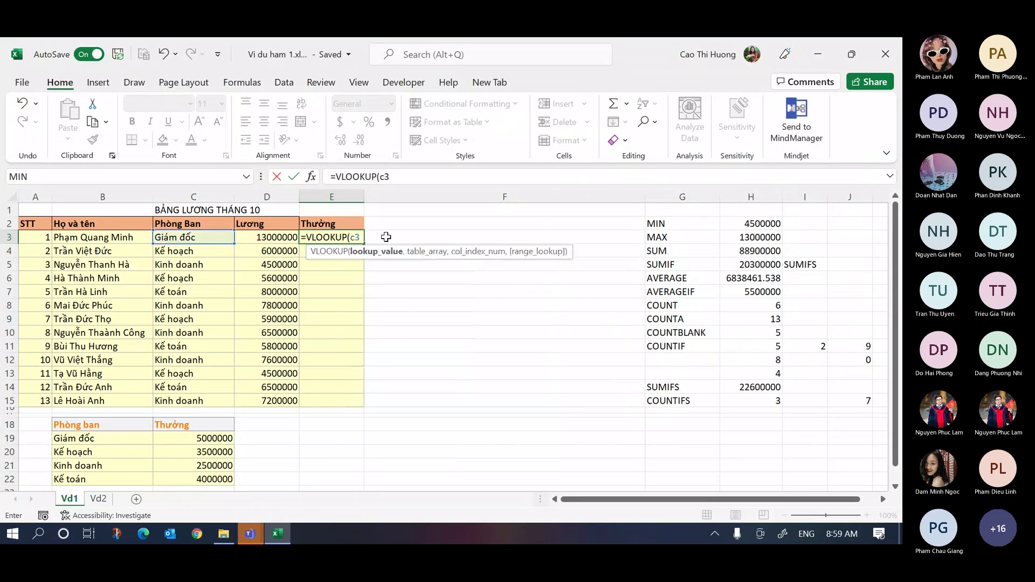
{"action": "type", "text": ","}
{"action": "left_click_drag", "start_coordinate": [122, 436], "coordinate": [202, 477]}
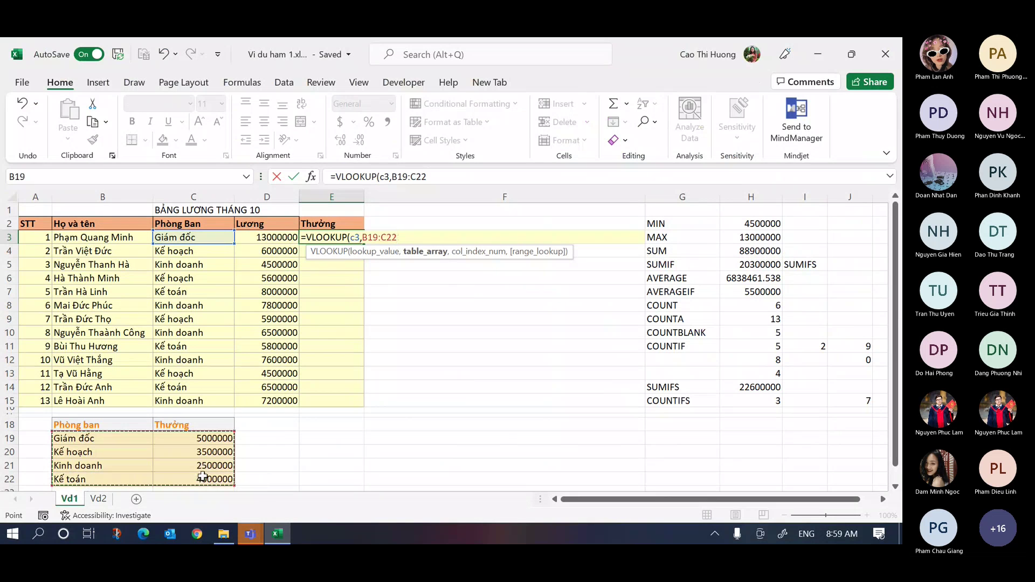
{"action": "key", "text": "F4"}
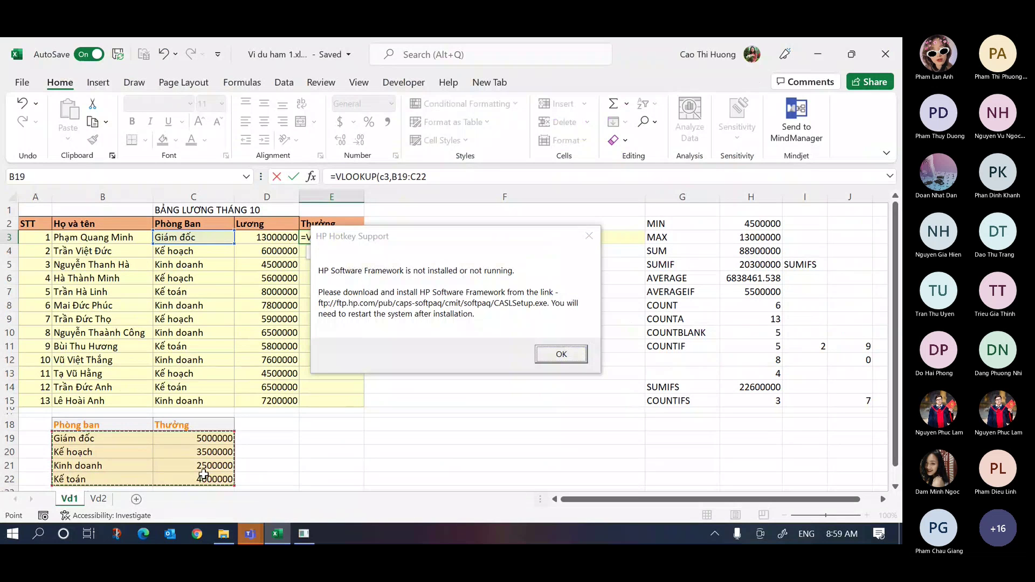
{"action": "left_click", "coordinate": [573, 356]}
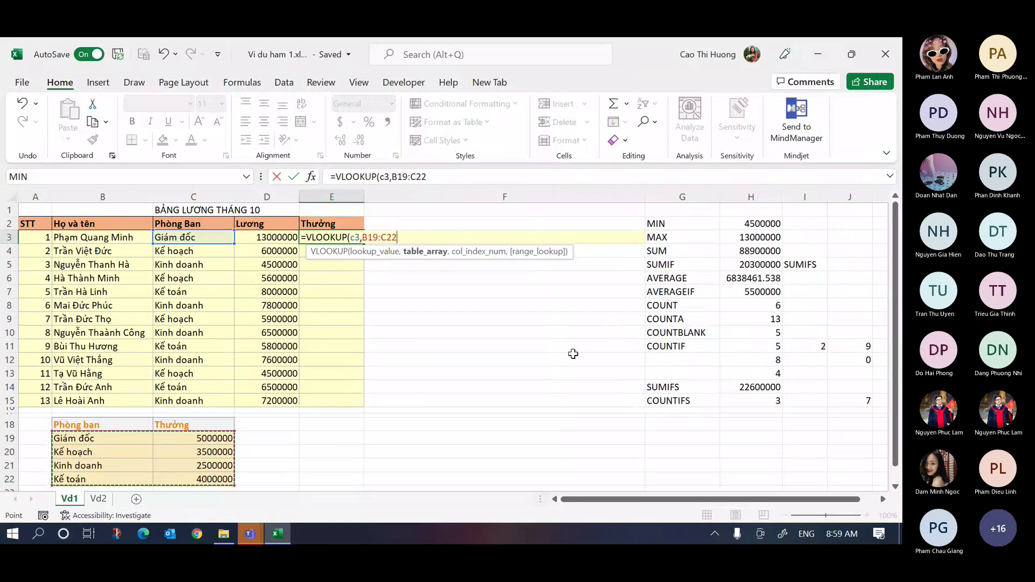
{"action": "key", "text": "F4"}
{"action": "type", "text": ","}
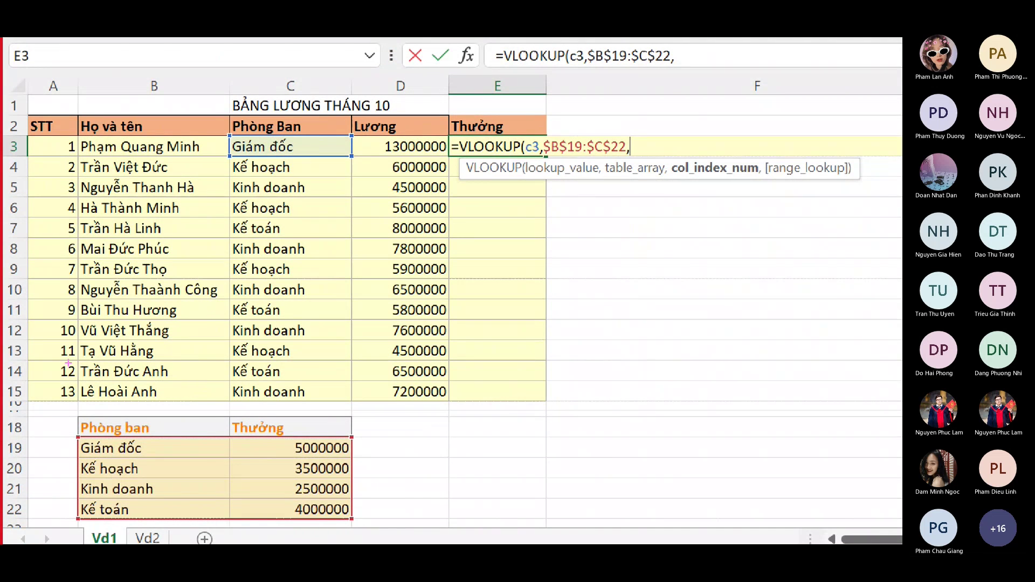
- Draw a long downward arrow beside the E3 formula and mark the absolute table reference with pen strokes
{"action": "left_click_drag", "start_coordinate": [637, 132], "coordinate": [632, 409]}
{"action": "mouse_move", "coordinate": [609, 353]}
{"action": "left_mouse_down"}
{"action": "mouse_move", "coordinate": [634, 408]}
{"action": "mouse_move", "coordinate": [685, 342]}
{"action": "left_mouse_up"}
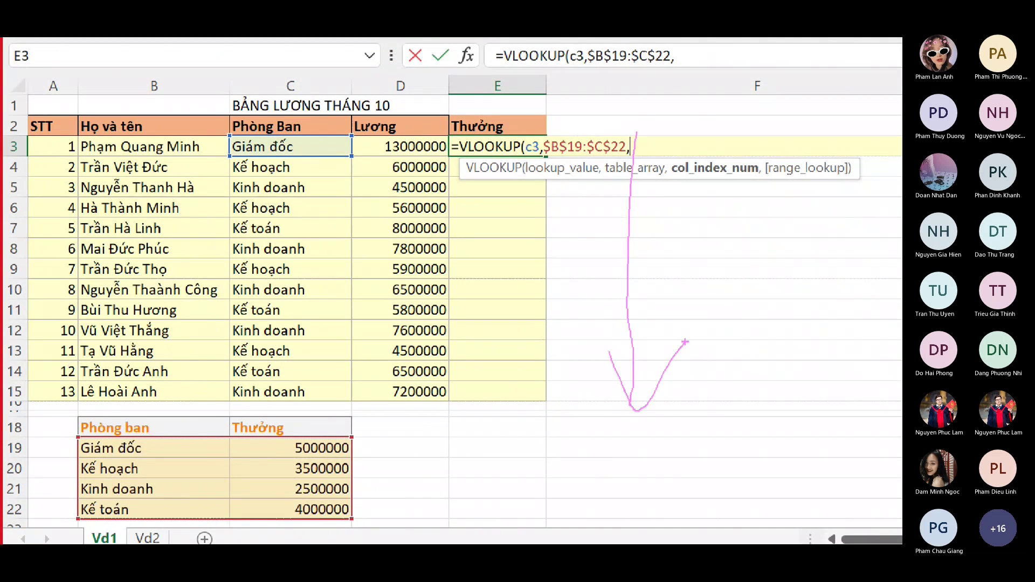
{"action": "left_click_drag", "start_coordinate": [543, 132], "coordinate": [544, 136]}
{"action": "mouse_move", "coordinate": [540, 155]}
{"action": "left_mouse_down"}
{"action": "mouse_move", "coordinate": [521, 182]}
{"action": "mouse_move", "coordinate": [549, 161]}
{"action": "mouse_move", "coordinate": [541, 195]}
{"action": "left_mouse_up"}
{"action": "left_click_drag", "start_coordinate": [226, 179], "coordinate": [288, 178]}
{"action": "mouse_move", "coordinate": [533, 186]}
{"action": "left_mouse_down"}
{"action": "mouse_move", "coordinate": [521, 200]}
{"action": "mouse_move", "coordinate": [550, 210]}
{"action": "mouse_move", "coordinate": [573, 185]}
{"action": "left_mouse_up"}
{"action": "left_click_drag", "start_coordinate": [241, 200], "coordinate": [315, 199]}
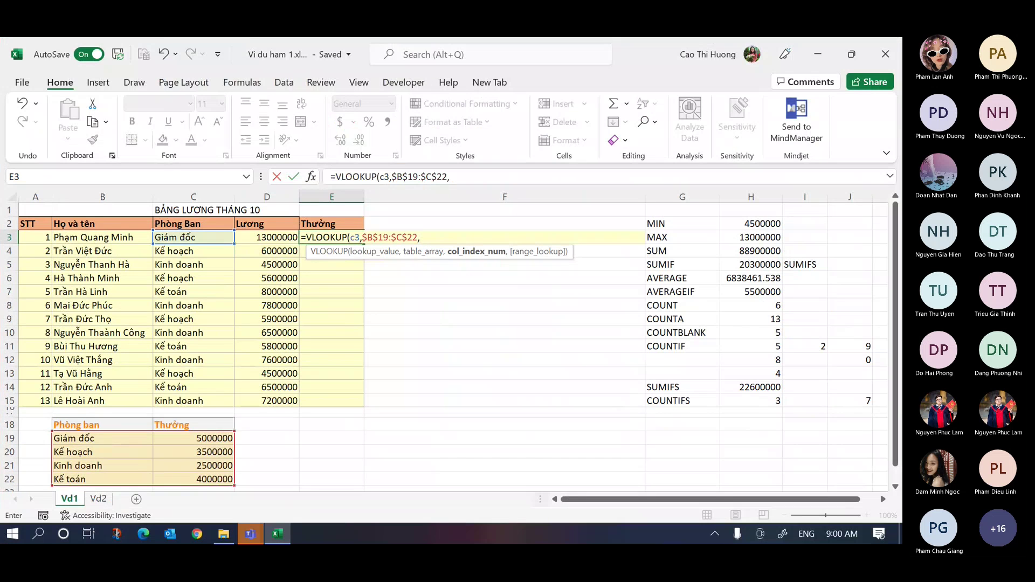
- Enter 2 as the column index and handwrite 1 and 2 over the two columns of the bonus table
{"action": "type", "text": "2,"}
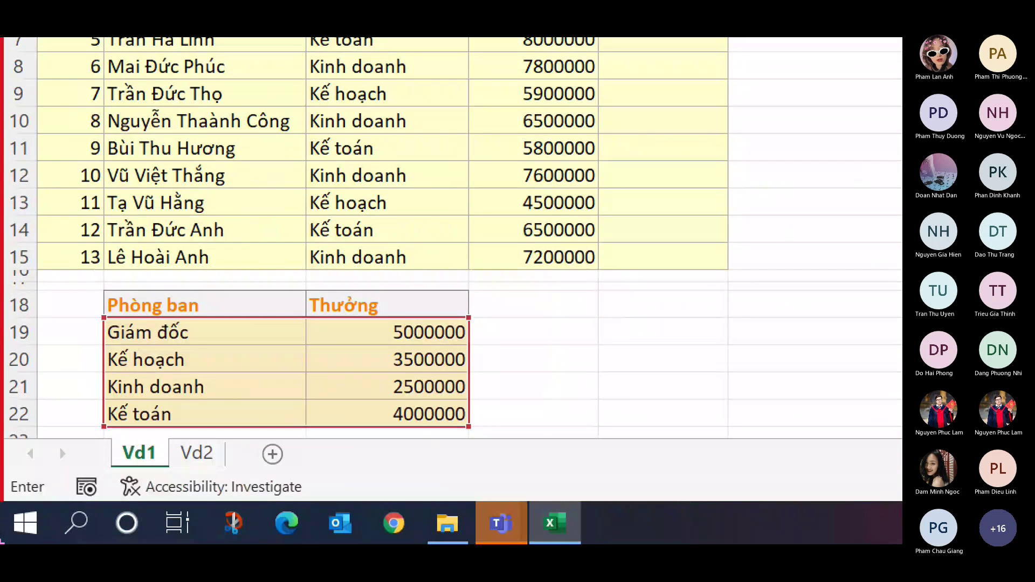
{"action": "left_click_drag", "start_coordinate": [125, 435], "coordinate": [114, 471]}
{"action": "left_click_drag", "start_coordinate": [249, 327], "coordinate": [263, 403]}
{"action": "mouse_move", "coordinate": [343, 339]}
{"action": "left_mouse_down"}
{"action": "mouse_move", "coordinate": [359, 335]}
{"action": "mouse_move", "coordinate": [406, 396]}
{"action": "left_mouse_up"}
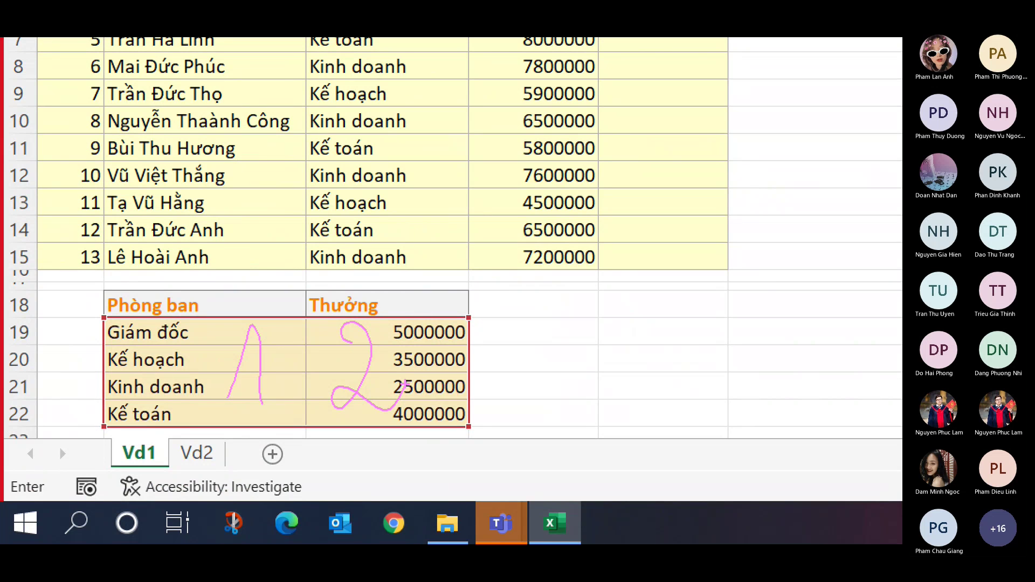
{"action": "key", "text": "Escape"}
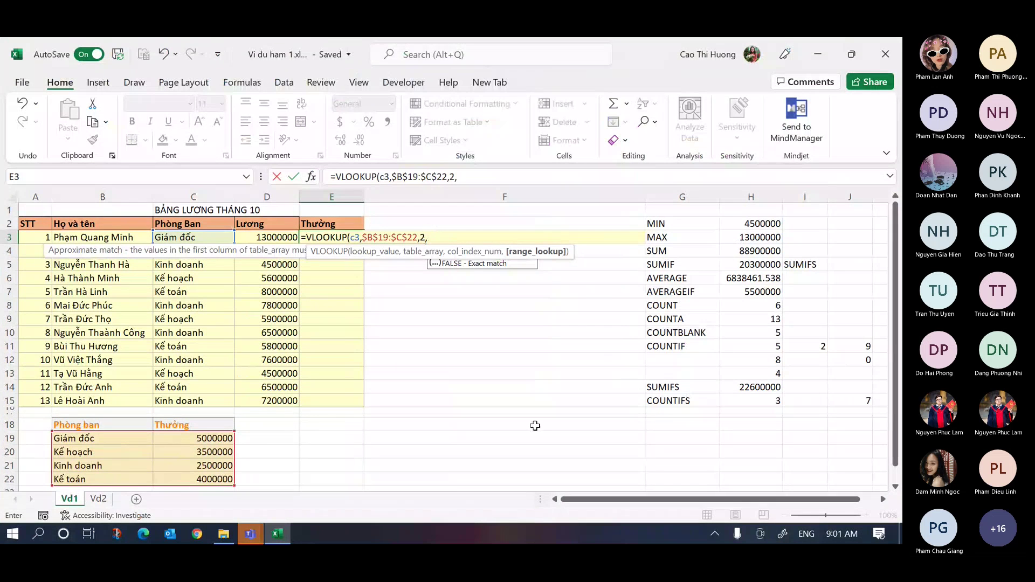
- Underline the TRUE and FALSE match options of the range lookup argument, and write 1 and 0 beside them
{"action": "key", "text": "BackSpace"}
{"action": "type", "text": ","}
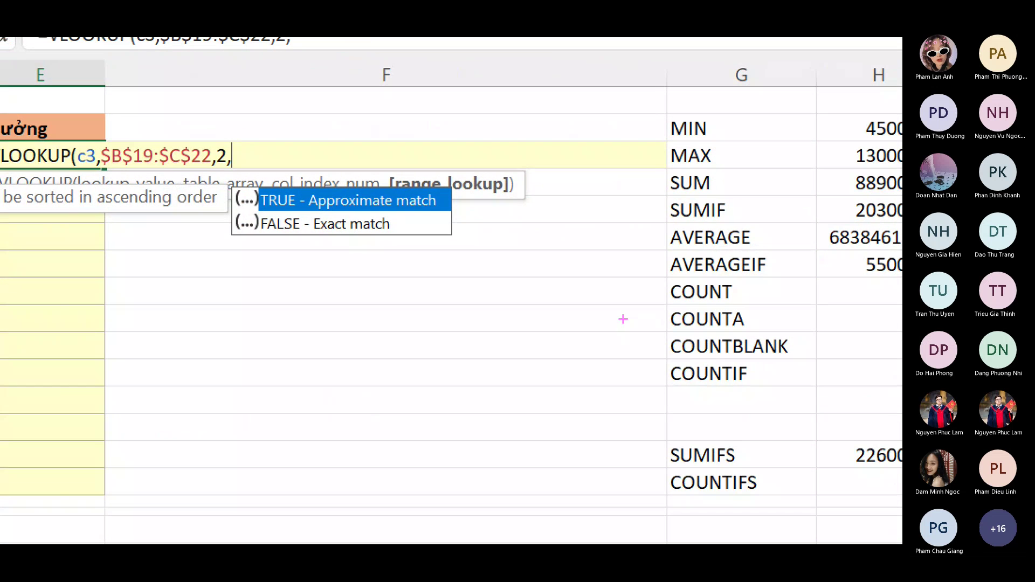
{"action": "mouse_move", "coordinate": [326, 207]}
{"action": "left_mouse_down"}
{"action": "mouse_move", "coordinate": [450, 211]}
{"action": "mouse_move", "coordinate": [530, 160]}
{"action": "mouse_move", "coordinate": [527, 212]}
{"action": "left_mouse_up"}
{"action": "mouse_move", "coordinate": [492, 165]}
{"action": "left_mouse_down"}
{"action": "mouse_move", "coordinate": [520, 152]}
{"action": "mouse_move", "coordinate": [503, 157]}
{"action": "left_mouse_up"}
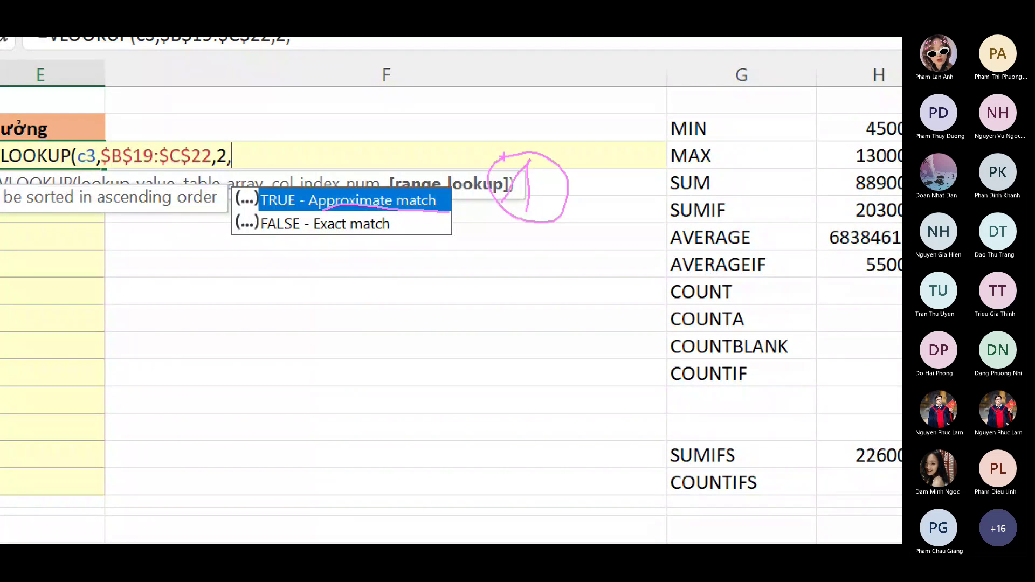
{"action": "left_click_drag", "start_coordinate": [270, 241], "coordinate": [386, 245]}
{"action": "mouse_move", "coordinate": [499, 231]}
{"action": "left_mouse_down"}
{"action": "mouse_move", "coordinate": [486, 220]}
{"action": "mouse_move", "coordinate": [470, 260]}
{"action": "mouse_move", "coordinate": [506, 231]}
{"action": "left_mouse_up"}
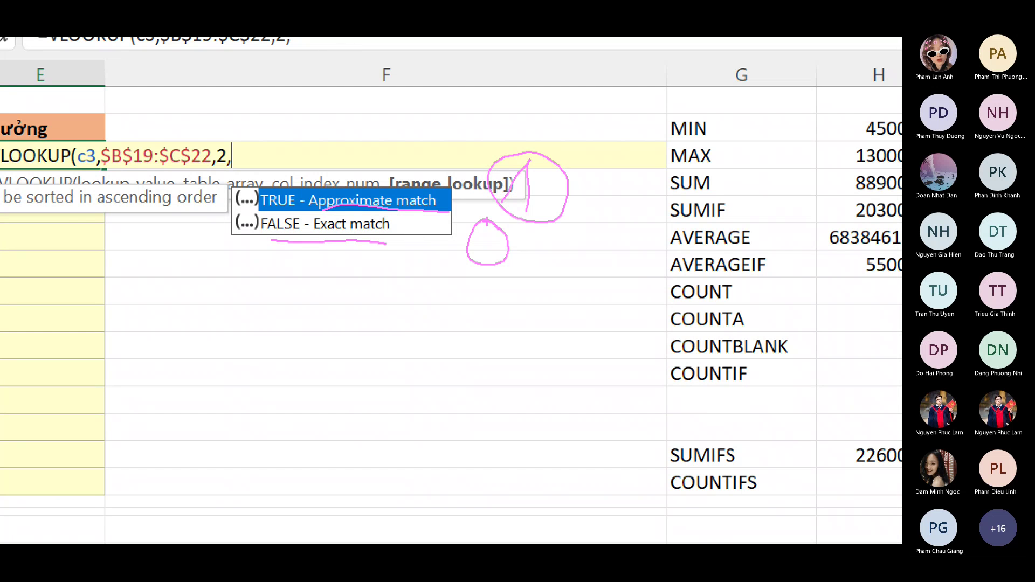
{"action": "key", "text": "Escape"}
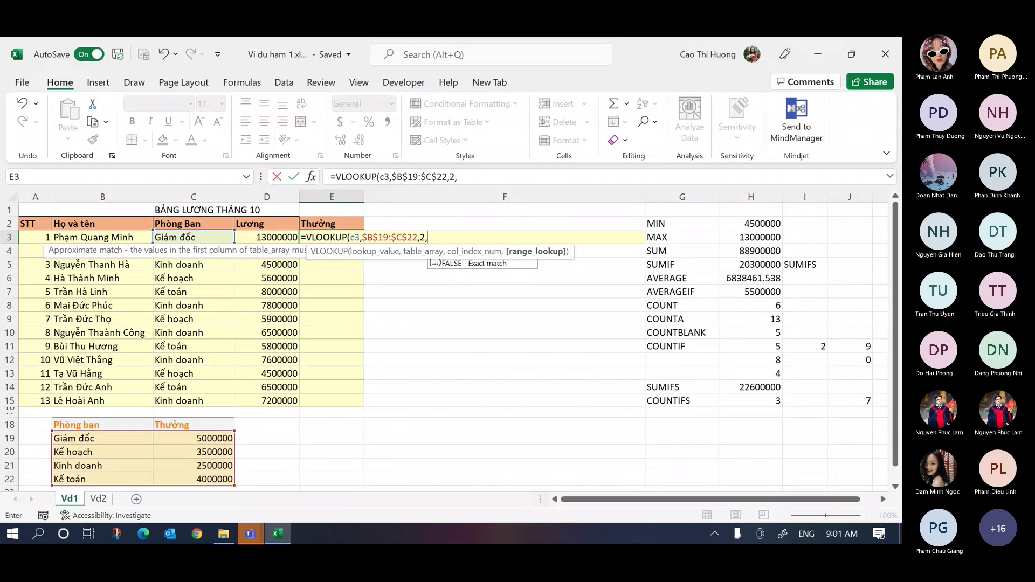
- Complete the E3 formula with FALSE for an exact match and fill it down the Thưởng column to row 15
{"action": "key", "text": "Down"}
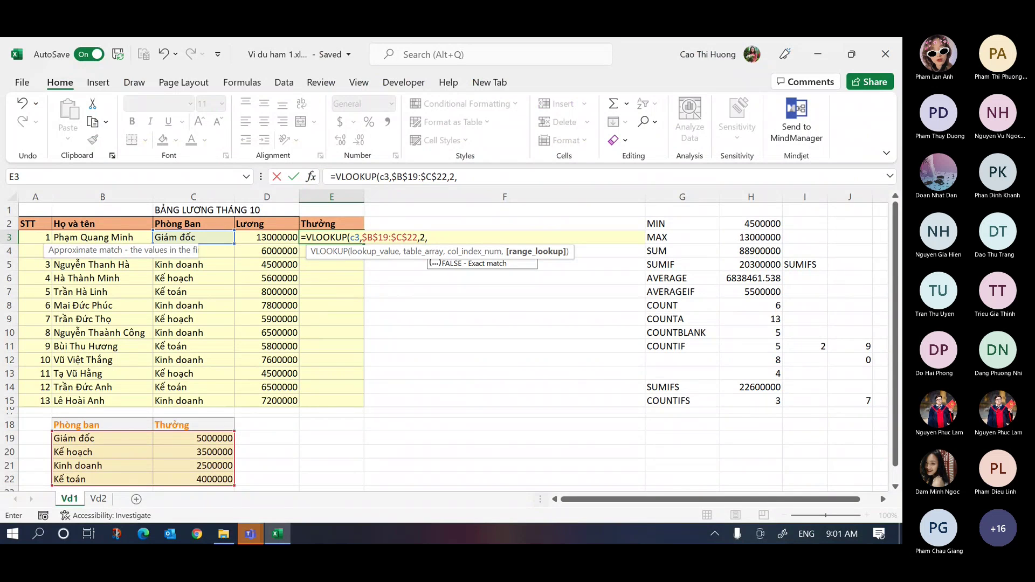
{"action": "key", "text": "Tab"}
{"action": "type", "text": ")"}
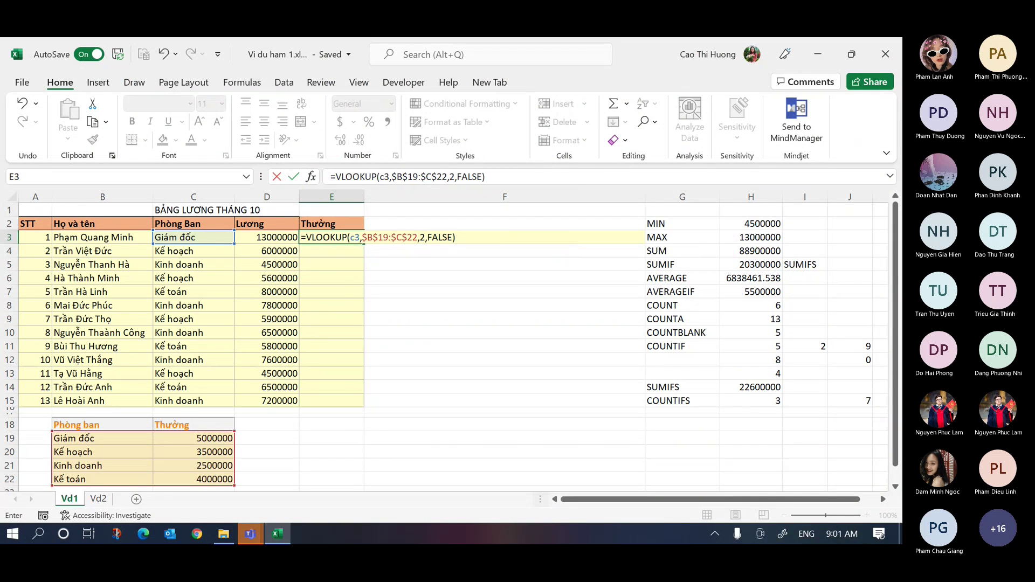
{"action": "key", "text": "ctrl+Return"}
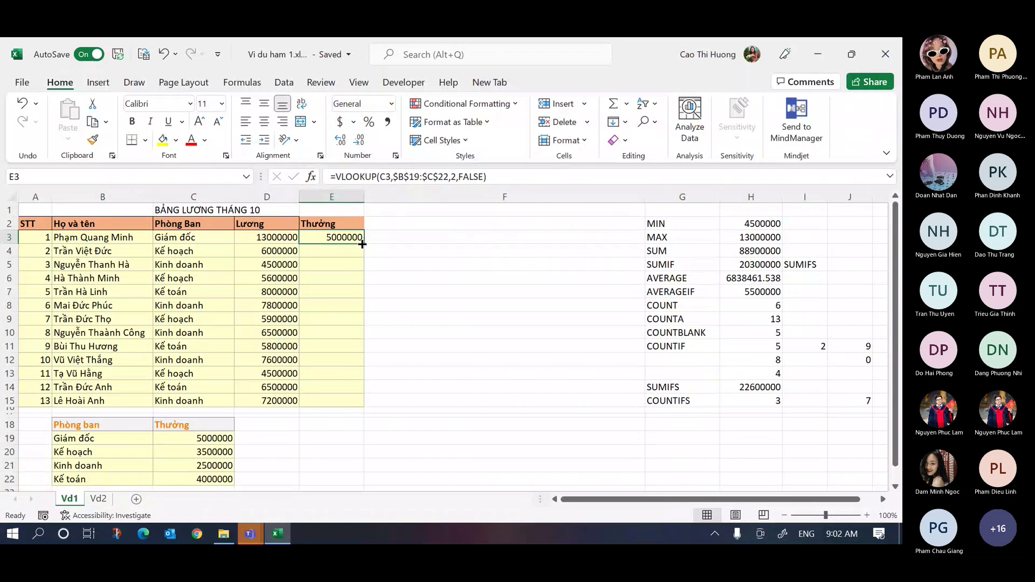
{"action": "double_click", "coordinate": [361, 245]}
- Open the E3 formula and underline C3, $B$19:$C$22 and FALSE, with a line down from the column index 2
{"action": "left_click", "coordinate": [510, 177]}
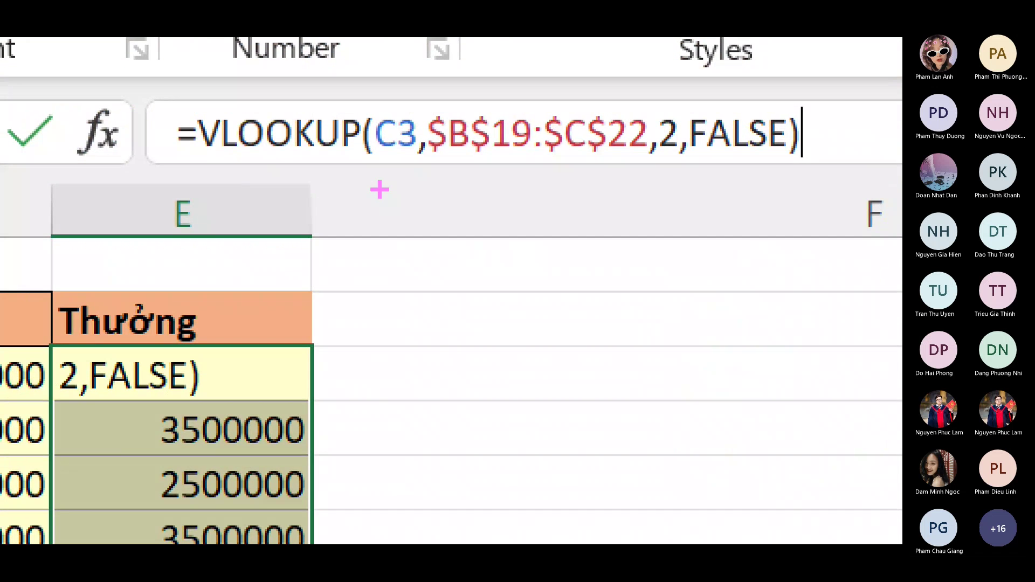
{"action": "left_click_drag", "start_coordinate": [380, 160], "coordinate": [635, 158]}
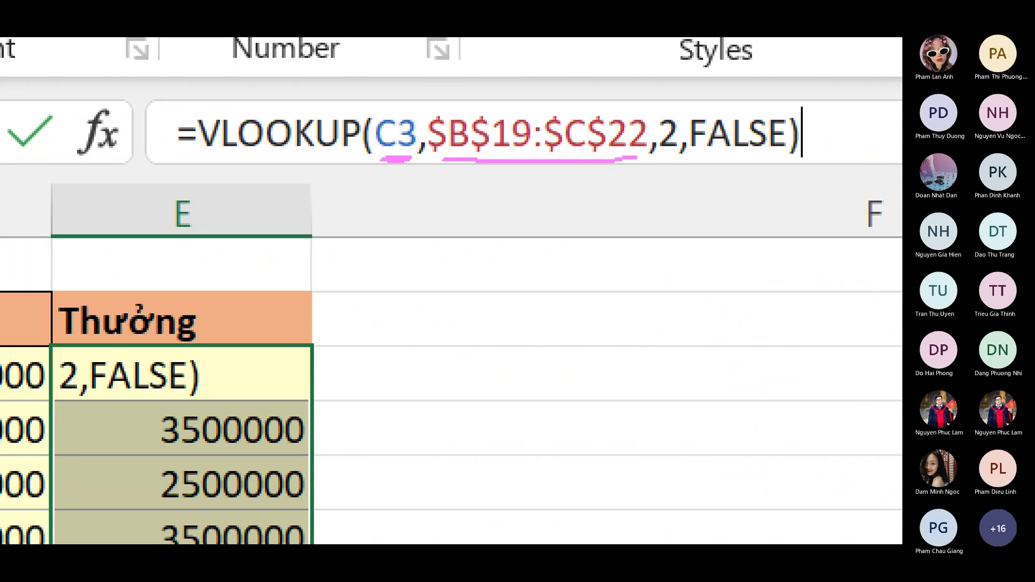
{"action": "mouse_move", "coordinate": [530, 157]}
{"action": "left_mouse_down"}
{"action": "mouse_move", "coordinate": [440, 159]}
{"action": "mouse_move", "coordinate": [625, 167]}
{"action": "mouse_move", "coordinate": [669, 207]}
{"action": "mouse_move", "coordinate": [671, 261]}
{"action": "left_mouse_up"}
{"action": "left_click_drag", "start_coordinate": [701, 162], "coordinate": [791, 156]}
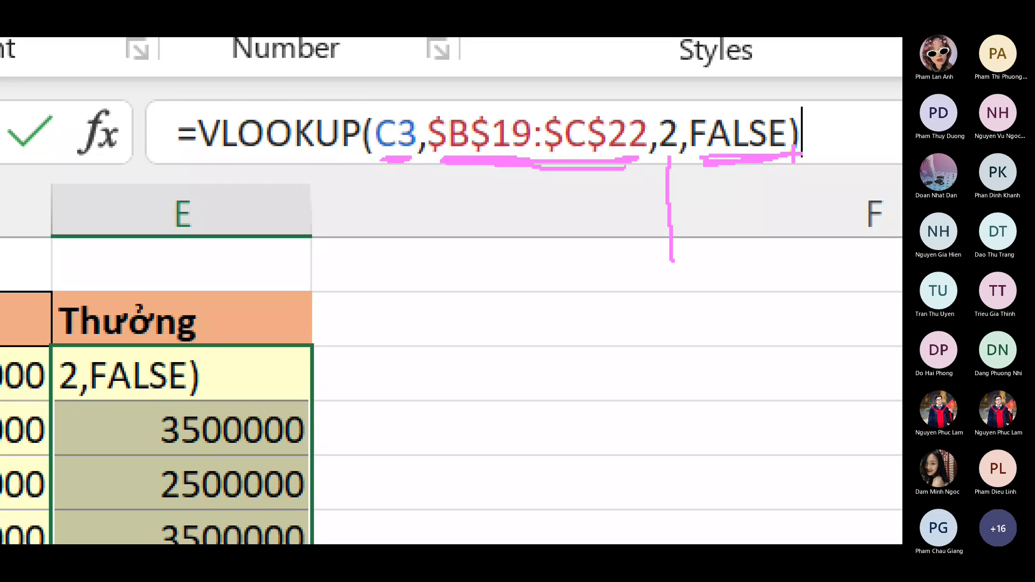
{"action": "left_click_drag", "start_coordinate": [795, 156], "coordinate": [688, 160]}
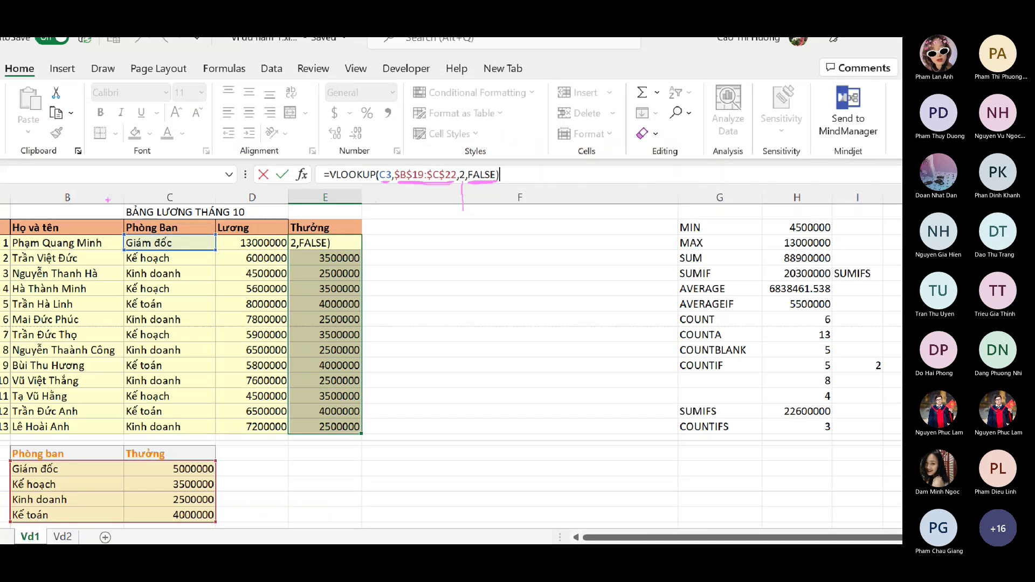
- Mark Giám đốc in the Phòng Ban column and in the bonus table, and close the E3 formula
{"action": "left_click_drag", "start_coordinate": [180, 231], "coordinate": [141, 227]}
{"action": "mouse_move", "coordinate": [59, 464]}
{"action": "left_mouse_down"}
{"action": "mouse_move", "coordinate": [8, 461]}
{"action": "mouse_move", "coordinate": [5, 473]}
{"action": "mouse_move", "coordinate": [58, 473]}
{"action": "left_mouse_up"}
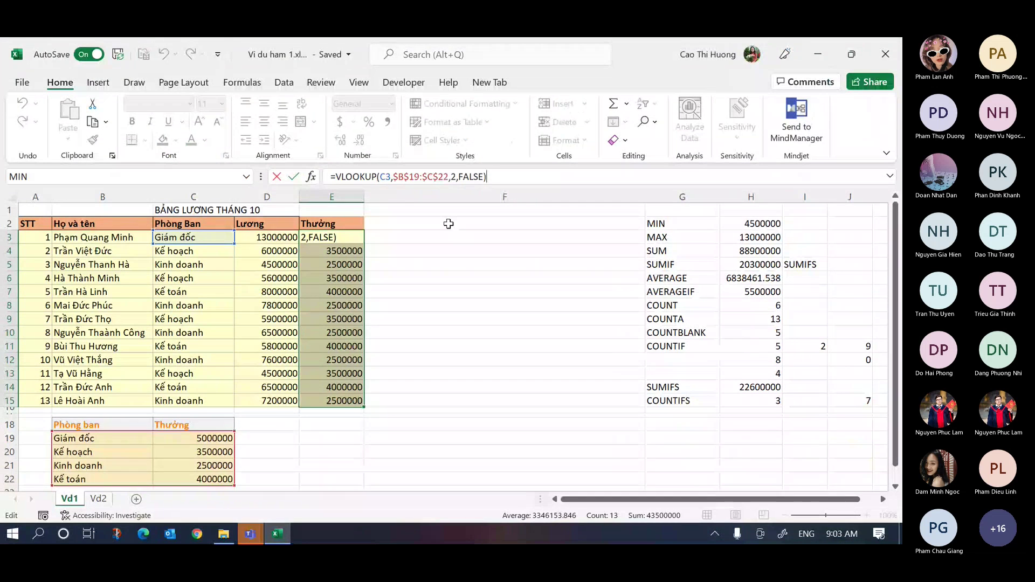
{"action": "key", "text": "Return"}
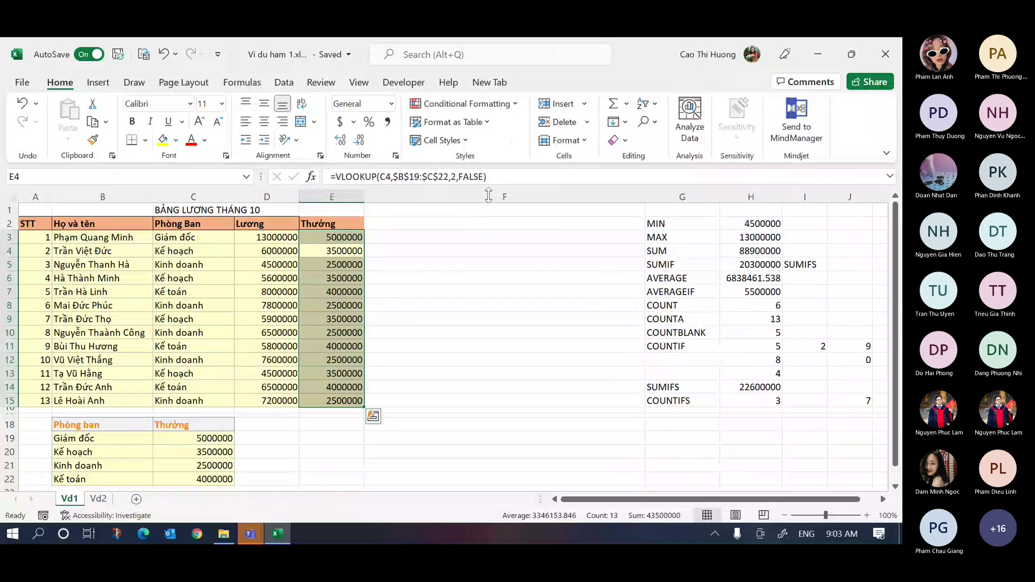
- Open the E4 formula, mark its arguments C4, $B$19:$C$22, 2 and FALSE, and close it again
{"action": "key", "text": "F2"}
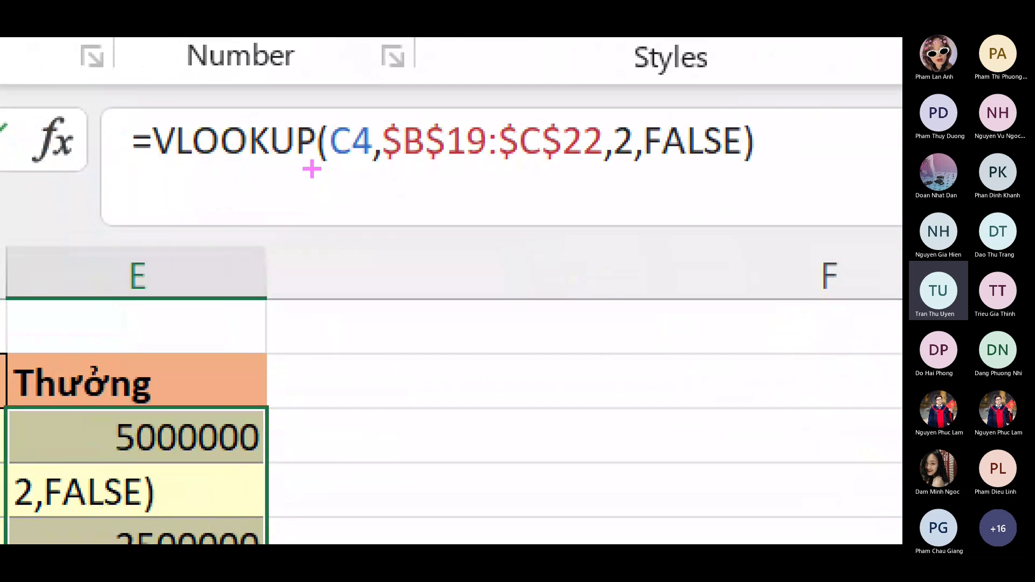
{"action": "mouse_move", "coordinate": [348, 165]}
{"action": "left_mouse_down"}
{"action": "mouse_move", "coordinate": [595, 170]}
{"action": "mouse_move", "coordinate": [408, 170]}
{"action": "left_mouse_up"}
{"action": "left_click_drag", "start_coordinate": [620, 161], "coordinate": [645, 255]}
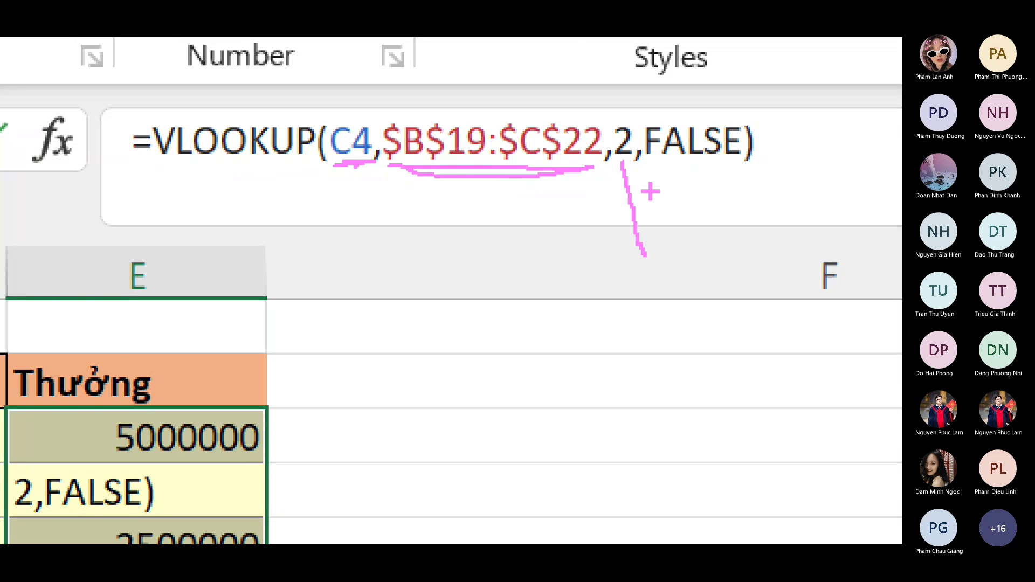
{"action": "left_click_drag", "start_coordinate": [651, 174], "coordinate": [760, 175]}
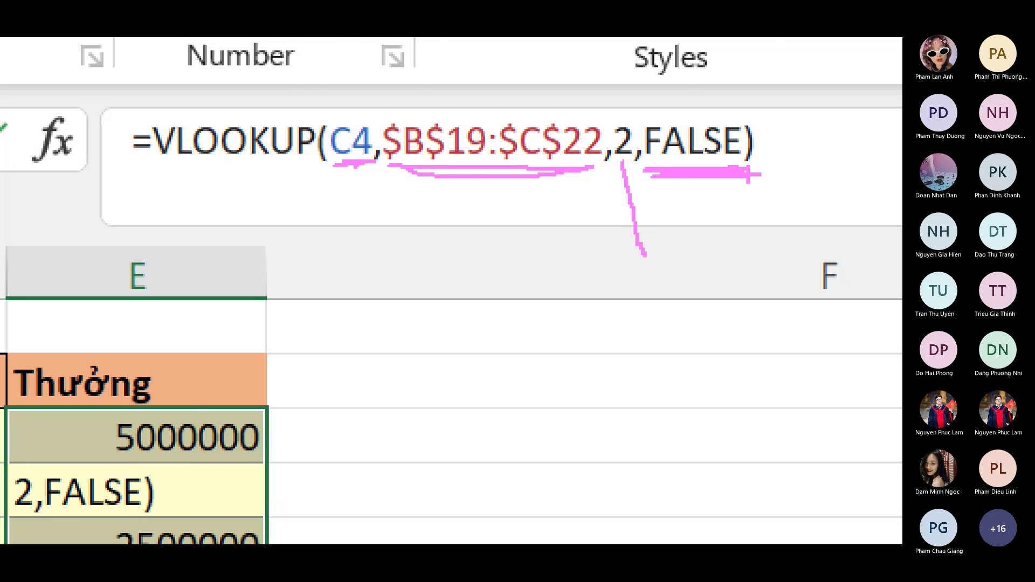
{"action": "key", "text": "Return"}
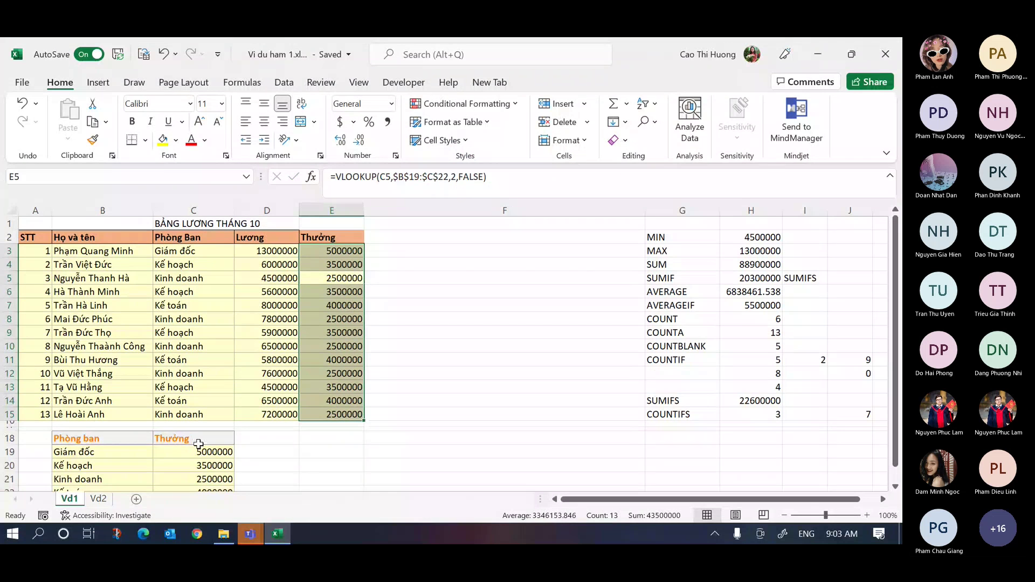
- Draw an outline around the department and bonus rows of the lookup table below the salary list
{"action": "scroll", "coordinate": [199, 439], "scroll_direction": "down", "scroll_amount": 1}
{"action": "scroll", "coordinate": [199, 436], "scroll_direction": "up", "scroll_amount": 1}
{"action": "left_click_drag", "start_coordinate": [48, 445], "coordinate": [51, 458]}
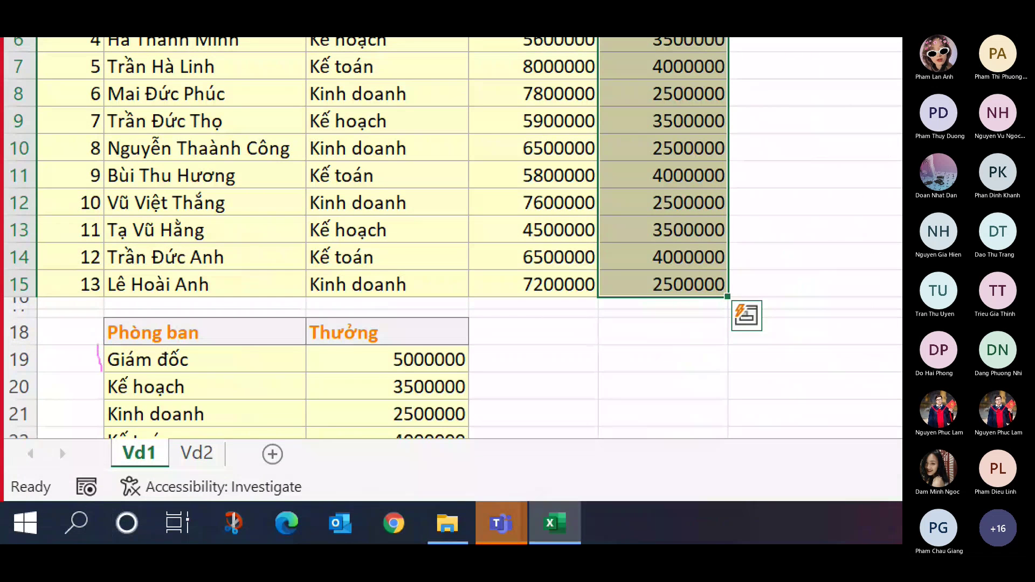
{"action": "left_click_drag", "start_coordinate": [99, 372], "coordinate": [102, 447]}
{"action": "mouse_move", "coordinate": [100, 345]}
{"action": "left_mouse_down"}
{"action": "mouse_move", "coordinate": [448, 350]}
{"action": "mouse_move", "coordinate": [485, 438]}
{"action": "mouse_move", "coordinate": [382, 453]}
{"action": "mouse_move", "coordinate": [109, 440]}
{"action": "left_mouse_up"}
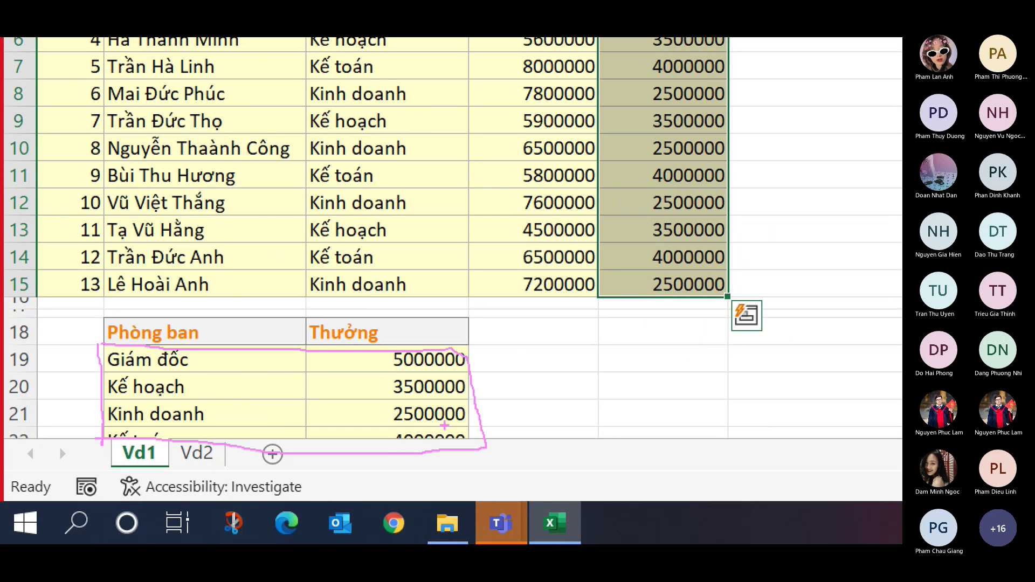
- Handwrite Vlookup and Hlookup beside the bonus table and underline the first letter of each word
{"action": "mouse_move", "coordinate": [496, 302]}
{"action": "left_mouse_down"}
{"action": "mouse_move", "coordinate": [506, 326]}
{"action": "mouse_move", "coordinate": [558, 283]}
{"action": "mouse_move", "coordinate": [573, 349]}
{"action": "left_mouse_up"}
{"action": "mouse_move", "coordinate": [600, 313]}
{"action": "left_mouse_down"}
{"action": "mouse_move", "coordinate": [651, 350]}
{"action": "mouse_move", "coordinate": [760, 313]}
{"action": "mouse_move", "coordinate": [736, 347]}
{"action": "left_mouse_up"}
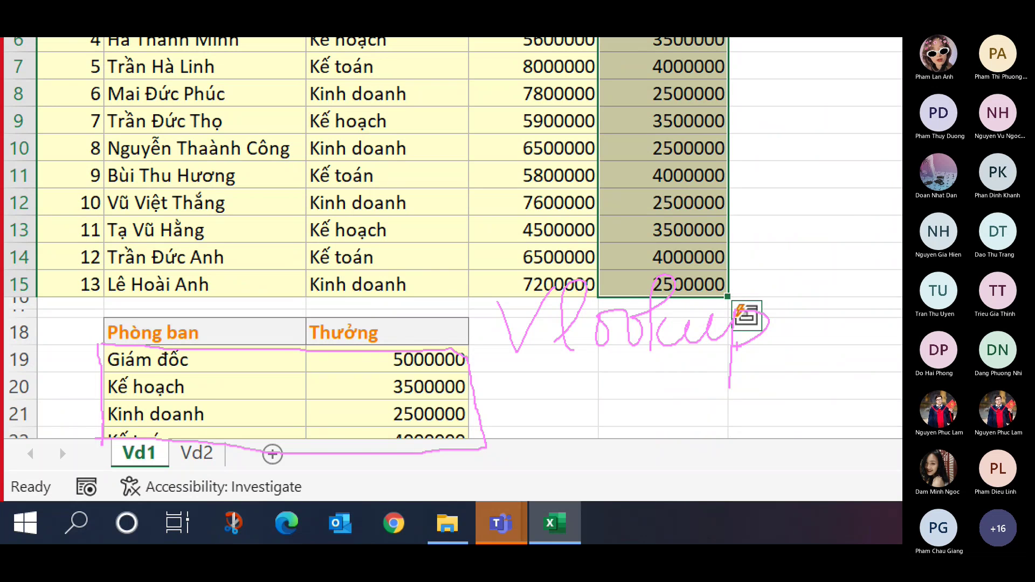
{"action": "left_click_drag", "start_coordinate": [523, 376], "coordinate": [532, 447]}
{"action": "left_click_drag", "start_coordinate": [522, 412], "coordinate": [569, 405]}
{"action": "mouse_move", "coordinate": [558, 371]}
{"action": "left_mouse_down"}
{"action": "mouse_move", "coordinate": [596, 430]}
{"action": "mouse_move", "coordinate": [644, 410]}
{"action": "mouse_move", "coordinate": [674, 415]}
{"action": "mouse_move", "coordinate": [696, 447]}
{"action": "left_mouse_up"}
{"action": "mouse_move", "coordinate": [701, 410]}
{"action": "left_mouse_down"}
{"action": "mouse_move", "coordinate": [770, 412]}
{"action": "mouse_move", "coordinate": [795, 446]}
{"action": "mouse_move", "coordinate": [828, 420]}
{"action": "mouse_move", "coordinate": [792, 427]}
{"action": "left_mouse_up"}
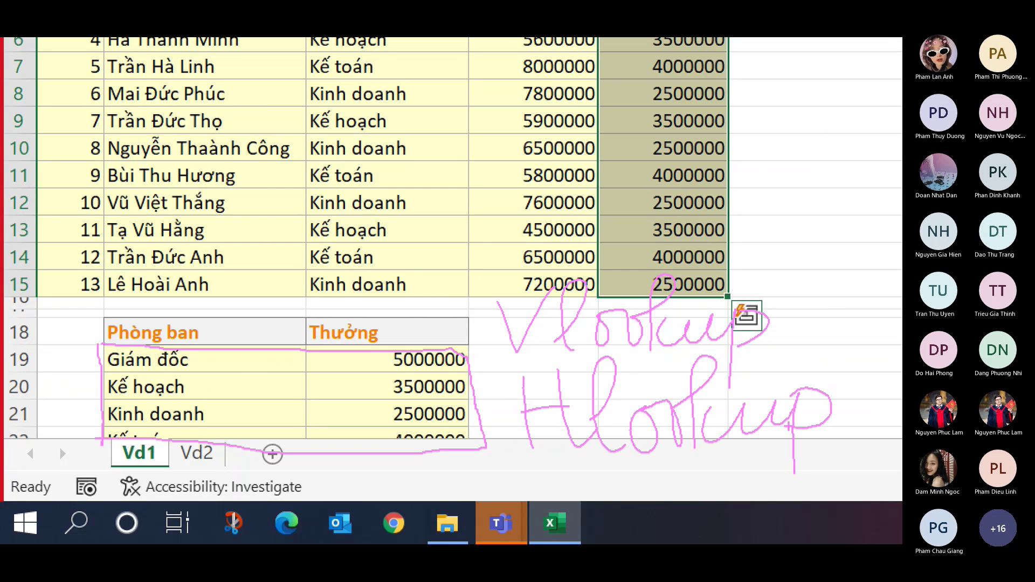
{"action": "mouse_move", "coordinate": [503, 360]}
{"action": "left_mouse_down"}
{"action": "mouse_move", "coordinate": [542, 355]}
{"action": "mouse_move", "coordinate": [499, 368]}
{"action": "mouse_move", "coordinate": [536, 360]}
{"action": "left_mouse_up"}
{"action": "left_click_drag", "start_coordinate": [535, 467], "coordinate": [594, 459]}
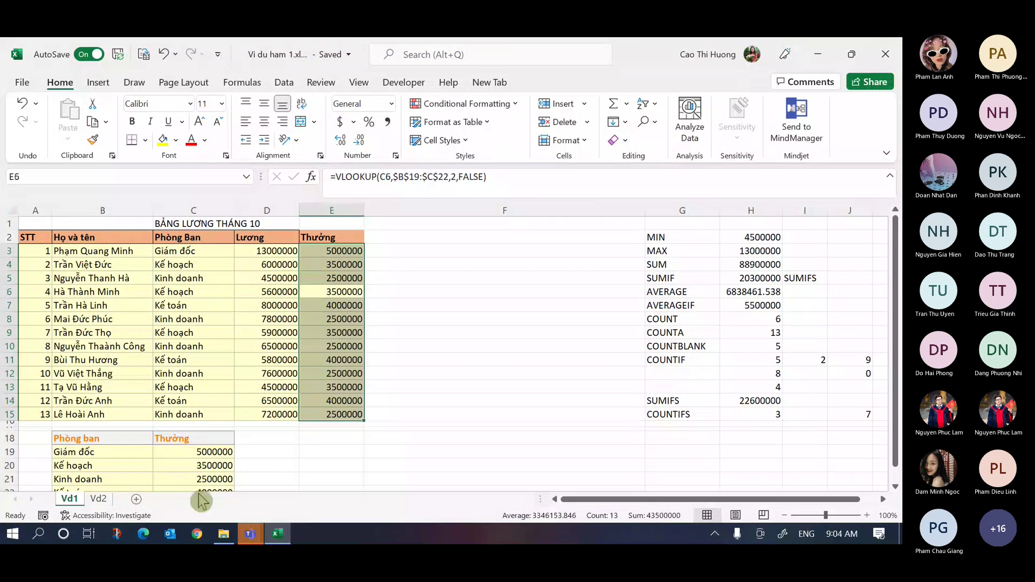
- Narrow column F slightly and insert an empty column before column G
{"action": "scroll", "coordinate": [372, 432], "scroll_direction": "down", "scroll_amount": 1}
{"action": "left_click_drag", "start_coordinate": [646, 210], "coordinate": [602, 213]}
{"action": "right_click", "coordinate": [640, 211]}
{"action": "left_click", "coordinate": [687, 335]}
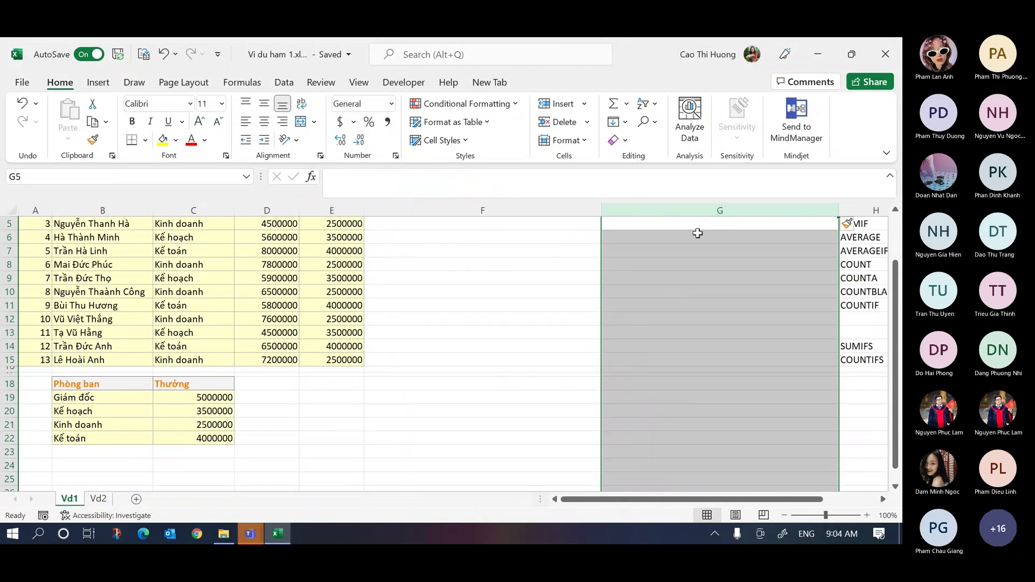
- Resize columns F and G so that F is narrow and G stays wide beside the function list
{"action": "left_click_drag", "start_coordinate": [839, 210], "coordinate": [707, 210]}
{"action": "left_click_drag", "start_coordinate": [602, 209], "coordinate": [451, 214]}
{"action": "left_click", "coordinate": [370, 414]}
{"action": "left_click_drag", "start_coordinate": [557, 210], "coordinate": [658, 212]}
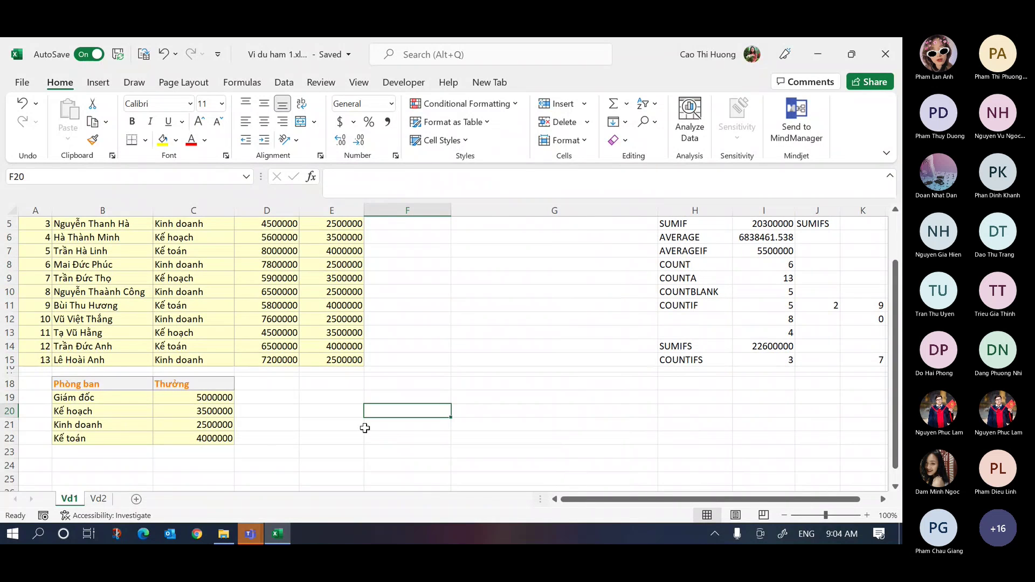
- Copy the vertical bonus table B18:C22 and paste it transposed starting at cell F18
{"action": "left_click_drag", "start_coordinate": [86, 387], "coordinate": [196, 438]}
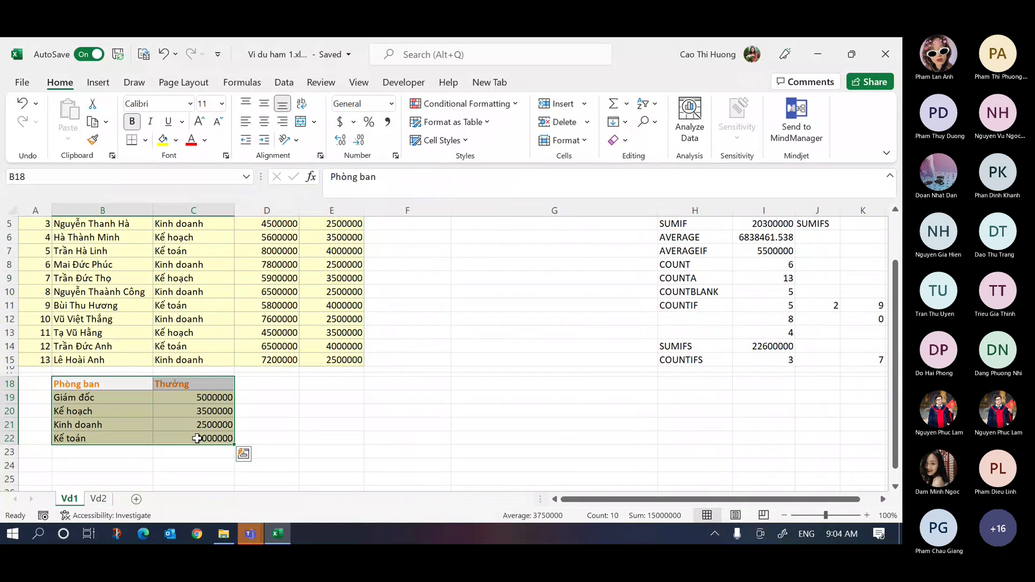
{"action": "left_click", "coordinate": [391, 420]}
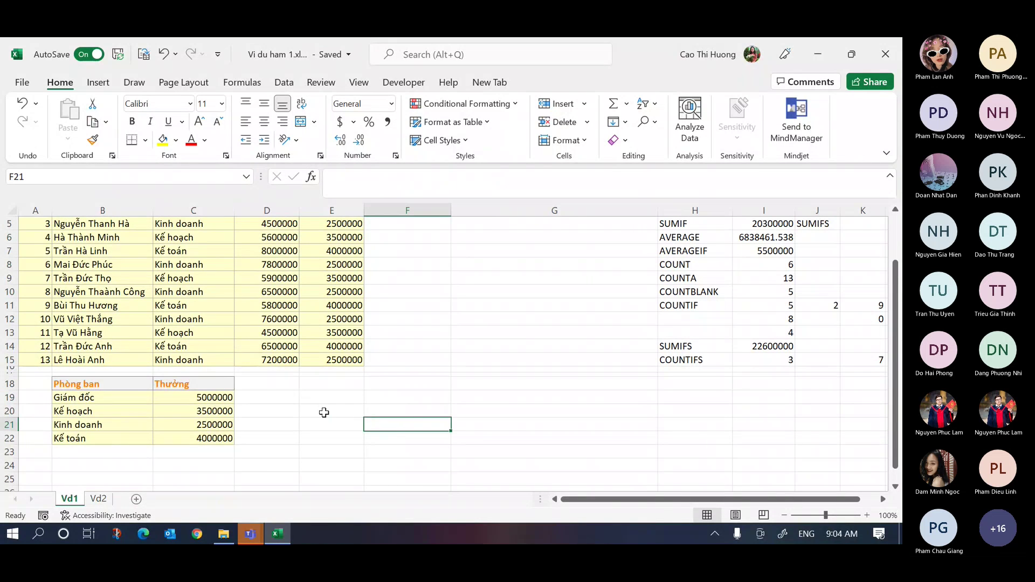
{"action": "left_click_drag", "start_coordinate": [92, 384], "coordinate": [192, 435]}
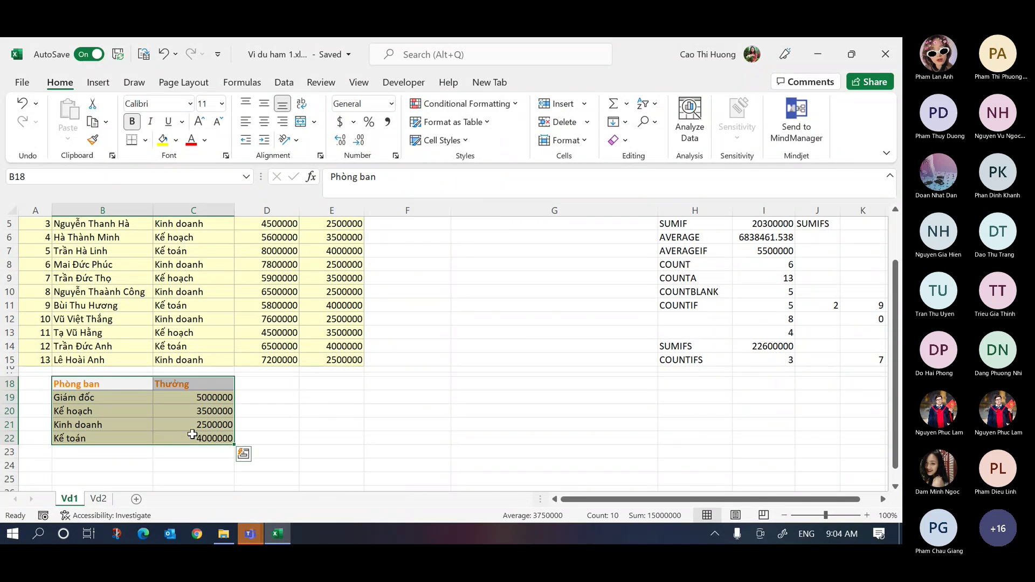
{"action": "key", "text": "ctrl+c"}
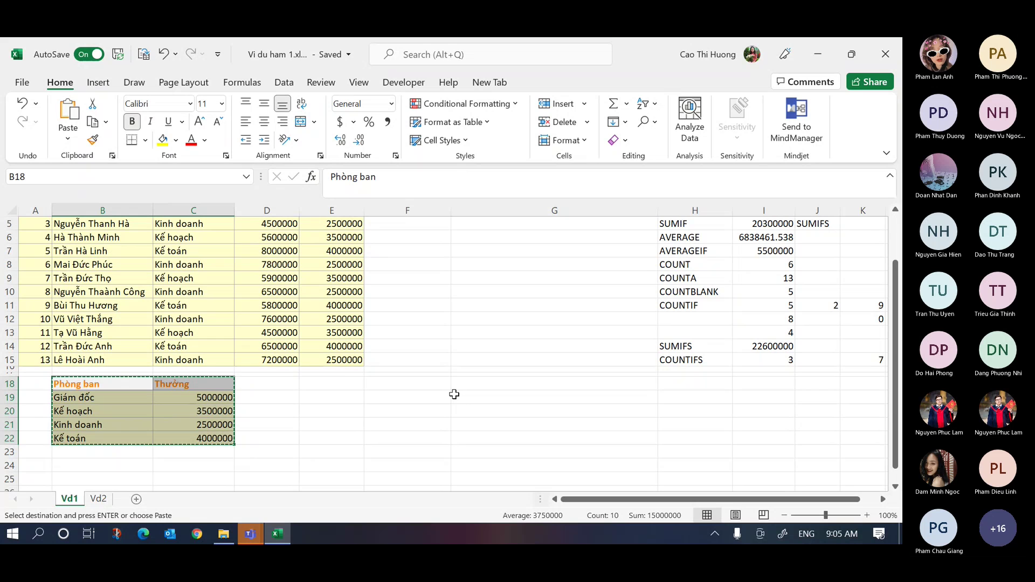
{"action": "left_click", "coordinate": [413, 382]}
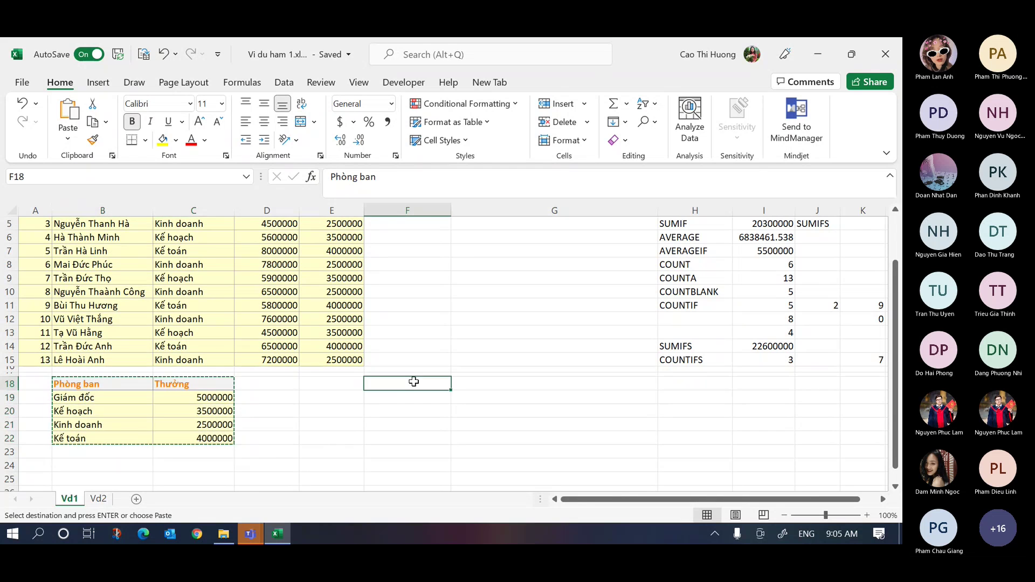
{"action": "right_click", "coordinate": [415, 383]}
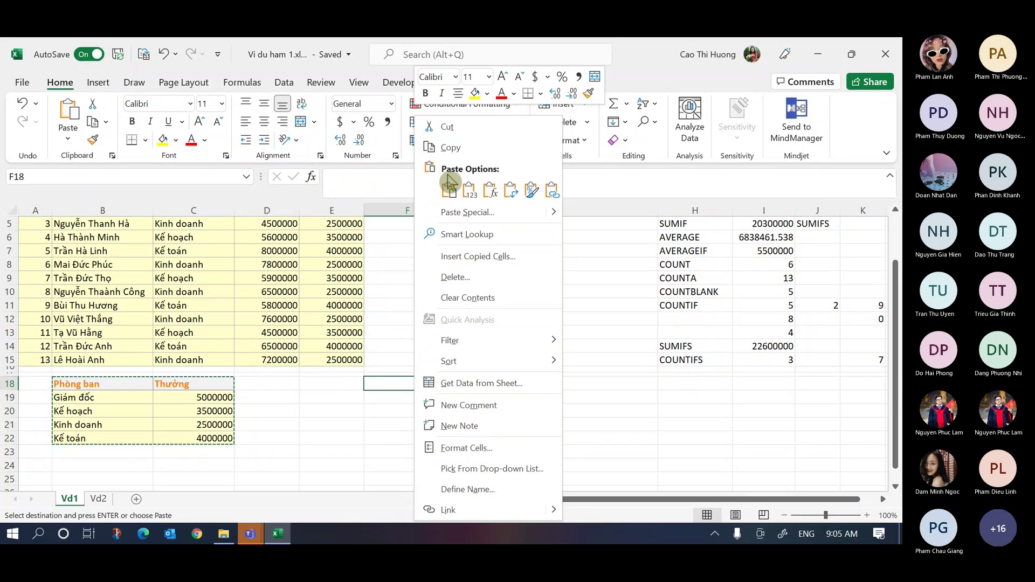
{"action": "left_click", "coordinate": [514, 188]}
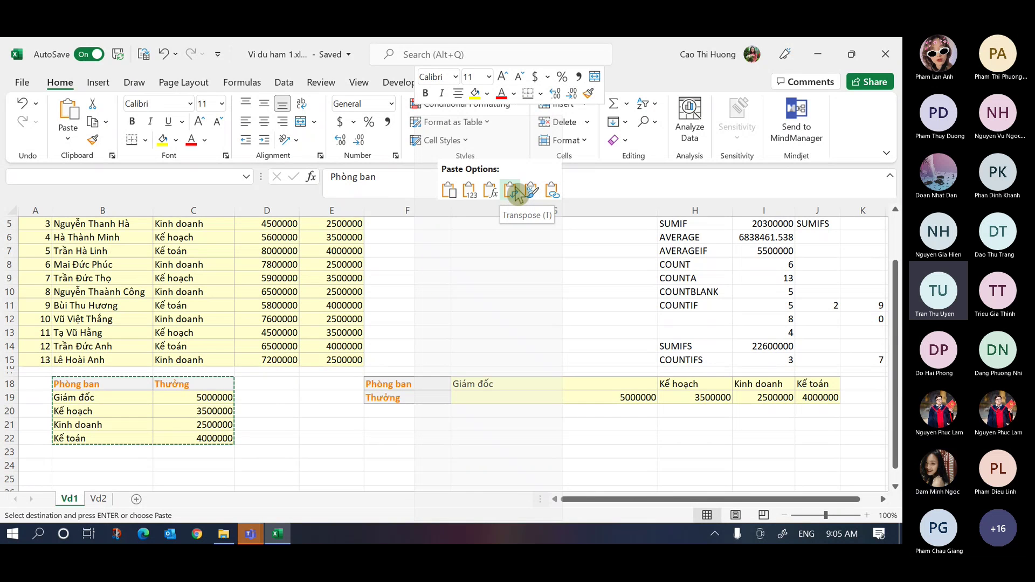
{"action": "left_click", "coordinate": [516, 192]}
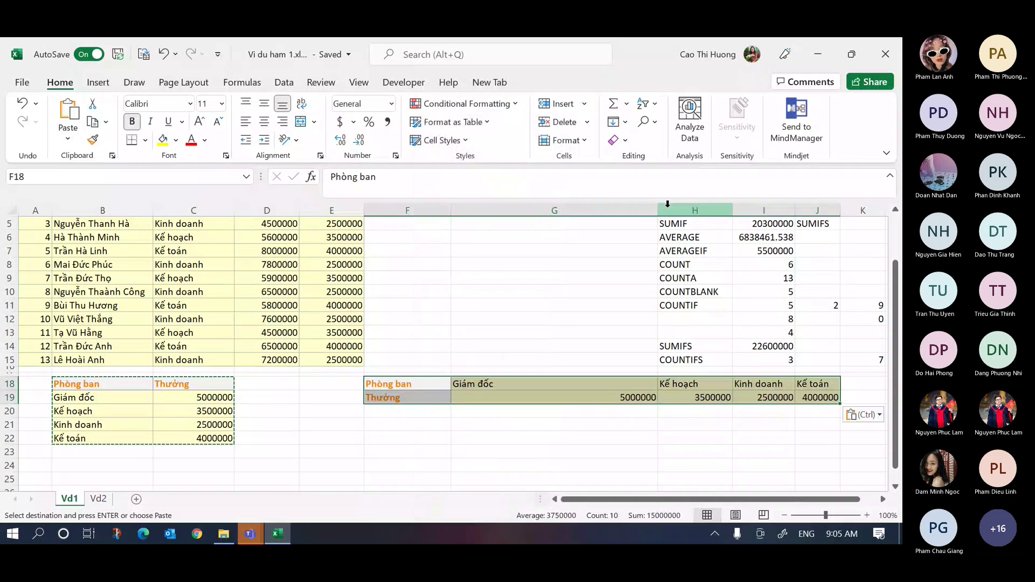
- Narrow column G so the horizontal bonus table is compact, and select its department and bonus values
{"action": "left_click_drag", "start_coordinate": [657, 210], "coordinate": [515, 222]}
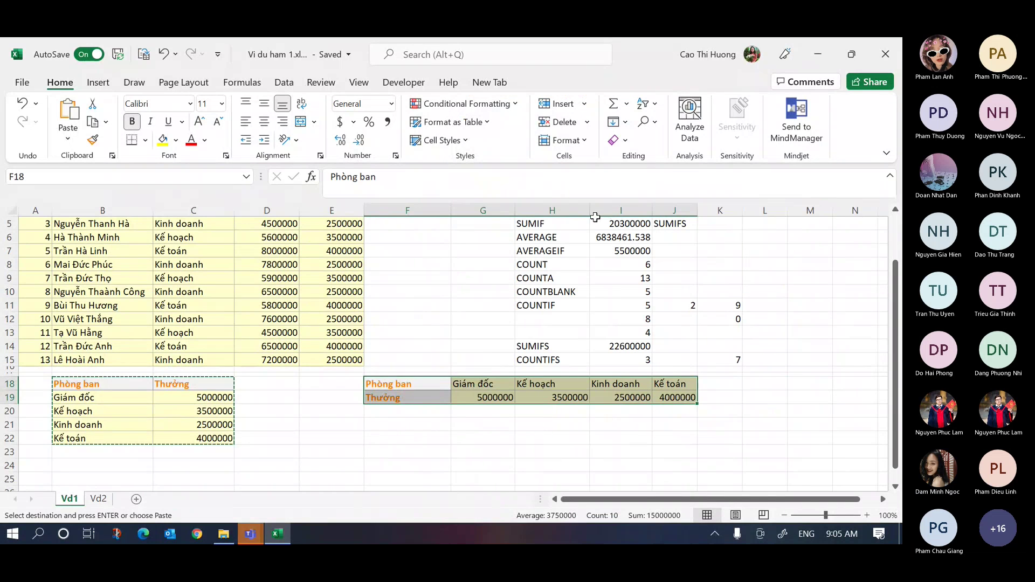
{"action": "left_click", "coordinate": [651, 208]}
{"action": "left_click_drag", "start_coordinate": [502, 383], "coordinate": [677, 398]}
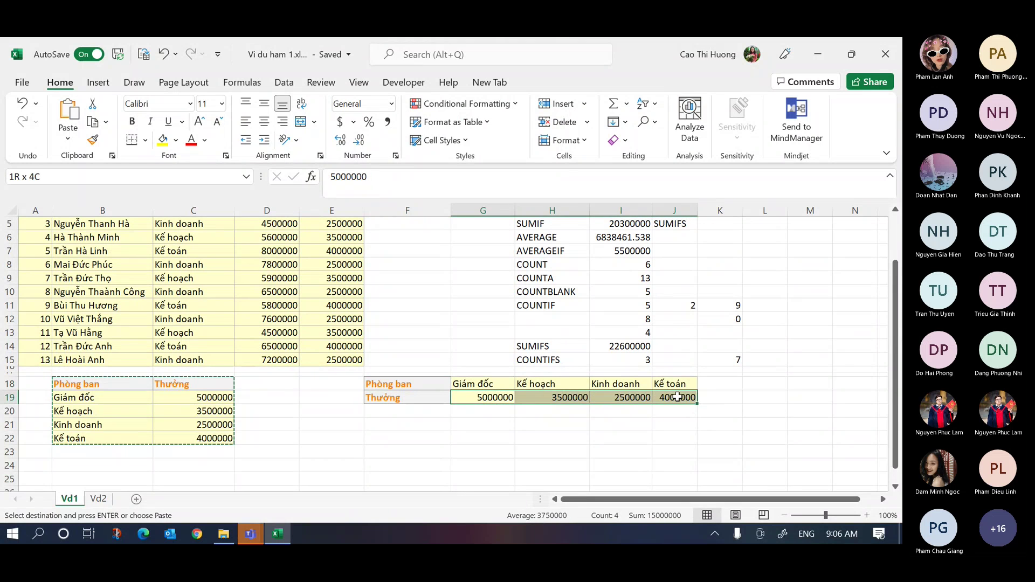
{"action": "left_click", "coordinate": [548, 438]}
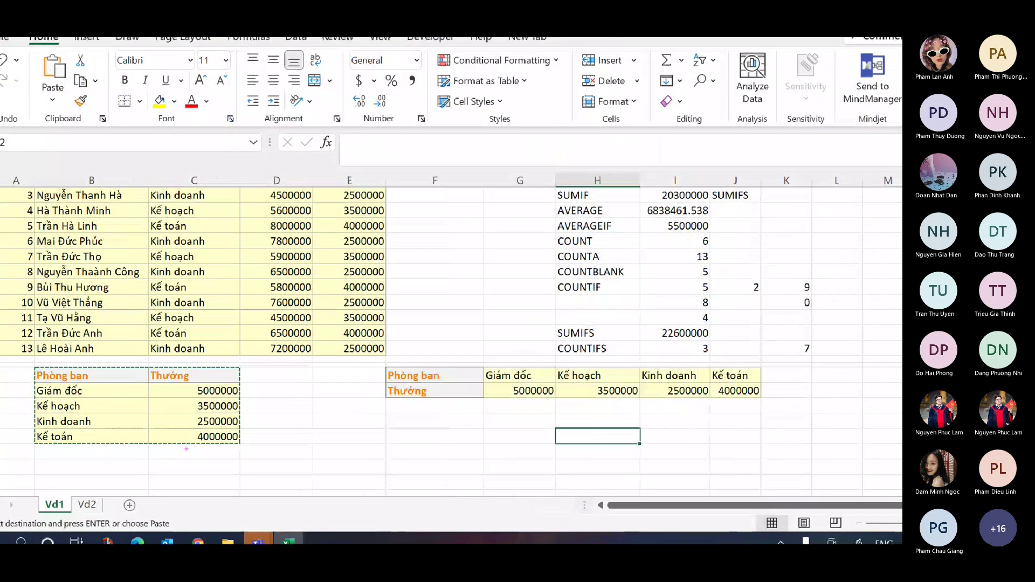
- Draw an outline around the horizontal bonus table and handwrite Hlookup below it
{"action": "mouse_move", "coordinate": [589, 357]}
{"action": "left_mouse_down"}
{"action": "mouse_move", "coordinate": [444, 349]}
{"action": "mouse_move", "coordinate": [676, 413]}
{"action": "mouse_move", "coordinate": [475, 343]}
{"action": "left_mouse_up"}
{"action": "mouse_move", "coordinate": [482, 410]}
{"action": "left_mouse_down"}
{"action": "mouse_move", "coordinate": [482, 485]}
{"action": "mouse_move", "coordinate": [523, 457]}
{"action": "left_mouse_up"}
{"action": "left_click_drag", "start_coordinate": [522, 410], "coordinate": [532, 493]}
{"action": "mouse_move", "coordinate": [557, 430]}
{"action": "left_mouse_down"}
{"action": "mouse_move", "coordinate": [541, 470]}
{"action": "mouse_move", "coordinate": [573, 492]}
{"action": "left_mouse_up"}
{"action": "mouse_move", "coordinate": [610, 450]}
{"action": "left_mouse_down"}
{"action": "mouse_move", "coordinate": [631, 475]}
{"action": "mouse_move", "coordinate": [658, 452]}
{"action": "mouse_move", "coordinate": [699, 475]}
{"action": "mouse_move", "coordinate": [723, 461]}
{"action": "mouse_move", "coordinate": [751, 515]}
{"action": "left_mouse_up"}
{"action": "mouse_move", "coordinate": [754, 445]}
{"action": "left_mouse_down"}
{"action": "mouse_move", "coordinate": [781, 438]}
{"action": "mouse_move", "coordinate": [752, 475]}
{"action": "left_mouse_up"}
- Draw an outline around the vertical bonus table, handwrite Vlookup below it, and leave annotation mode
{"action": "mouse_move", "coordinate": [135, 341]}
{"action": "left_mouse_down"}
{"action": "mouse_move", "coordinate": [257, 380]}
{"action": "mouse_move", "coordinate": [48, 431]}
{"action": "mouse_move", "coordinate": [183, 450]}
{"action": "mouse_move", "coordinate": [168, 326]}
{"action": "left_mouse_up"}
{"action": "mouse_move", "coordinate": [106, 456]}
{"action": "left_mouse_down"}
{"action": "mouse_move", "coordinate": [113, 470]}
{"action": "mouse_move", "coordinate": [184, 431]}
{"action": "mouse_move", "coordinate": [204, 502]}
{"action": "mouse_move", "coordinate": [243, 472]}
{"action": "mouse_move", "coordinate": [264, 504]}
{"action": "left_mouse_up"}
{"action": "left_click_drag", "start_coordinate": [265, 464], "coordinate": [363, 448]}
{"action": "mouse_move", "coordinate": [366, 447]}
{"action": "left_mouse_down"}
{"action": "mouse_move", "coordinate": [372, 543]}
{"action": "mouse_move", "coordinate": [357, 480]}
{"action": "left_mouse_up"}
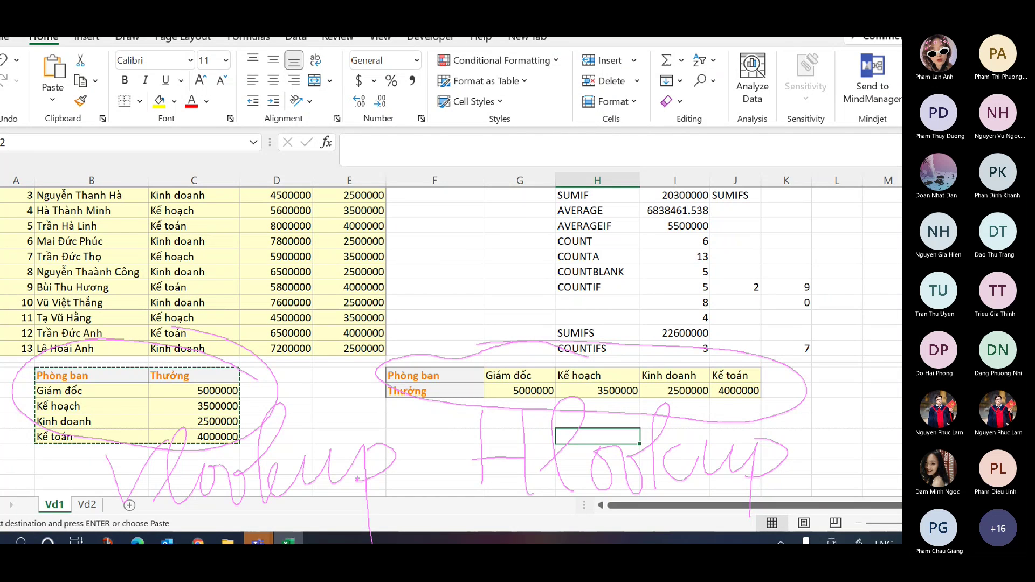
{"action": "key", "text": "Escape"}
{"action": "scroll", "coordinate": [526, 378], "scroll_direction": "up", "scroll_amount": 2}
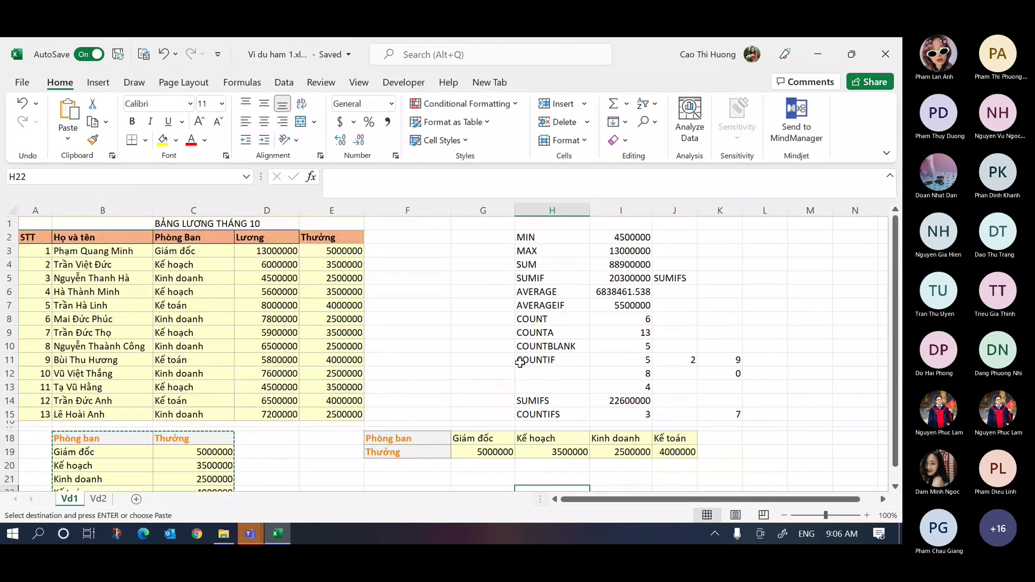
{"action": "left_click", "coordinate": [468, 251]}
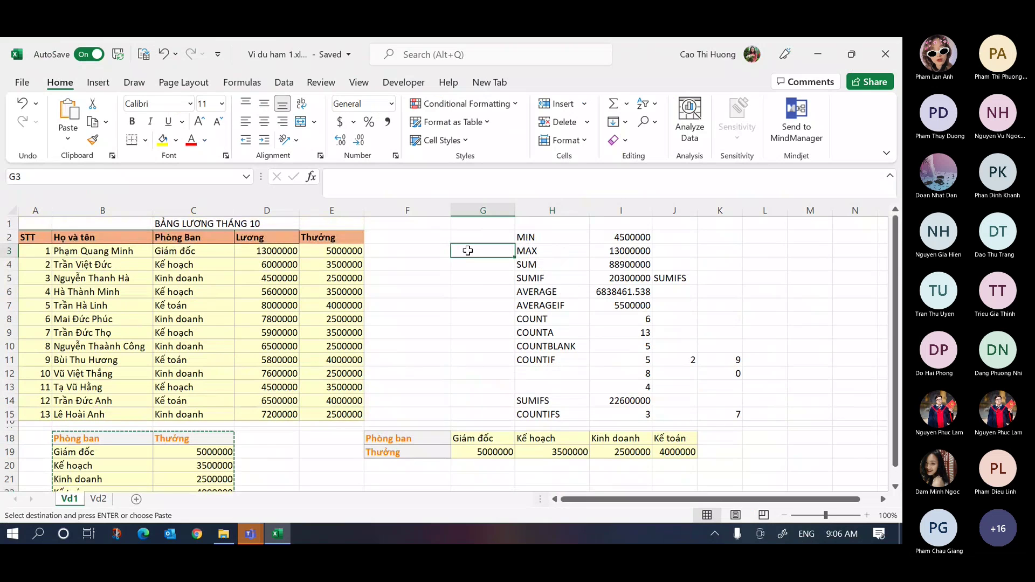
{"action": "type", "text": "=hl"}
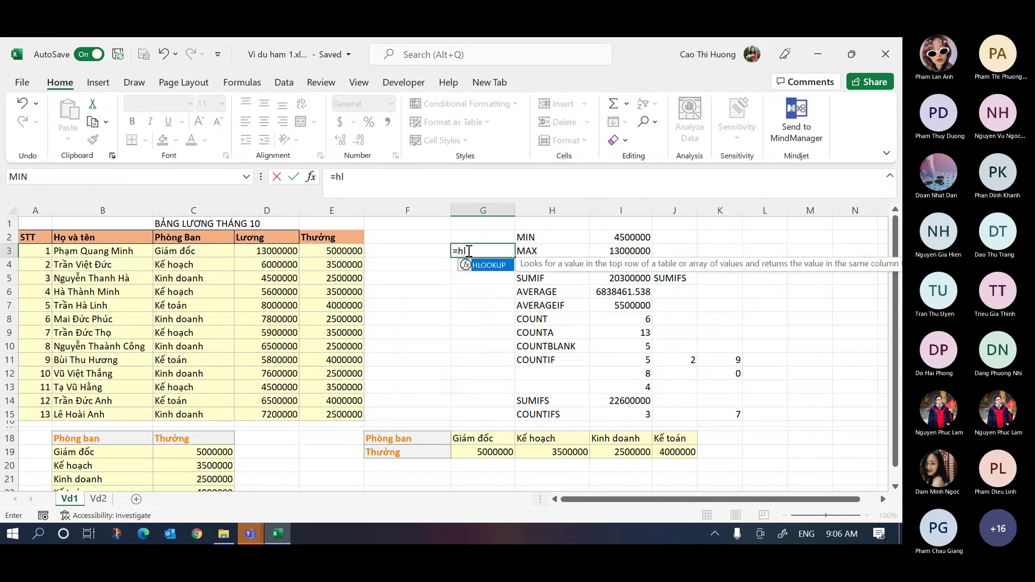
{"action": "key", "text": "Tab"}
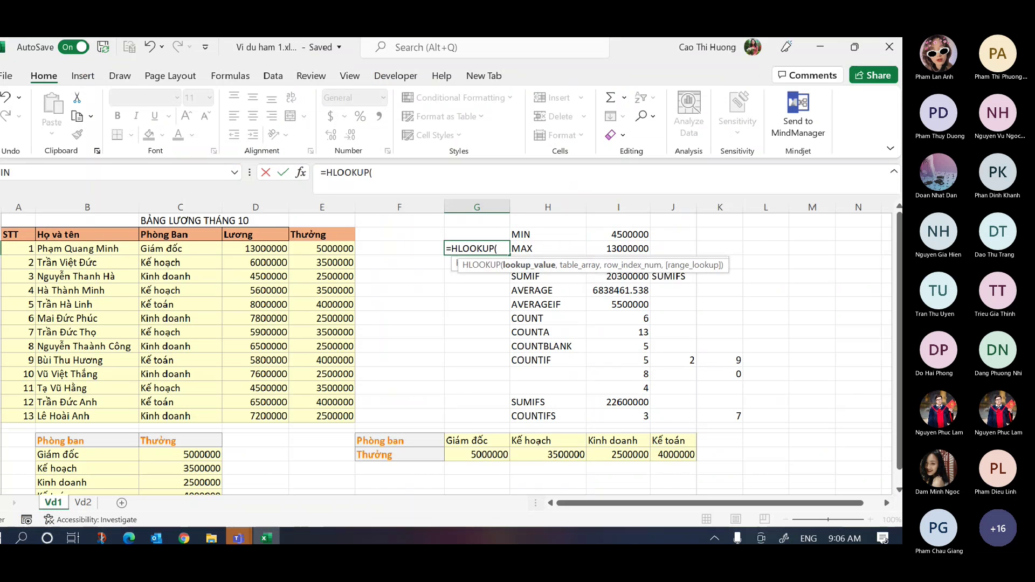
{"action": "key", "text": "BackSpace"}
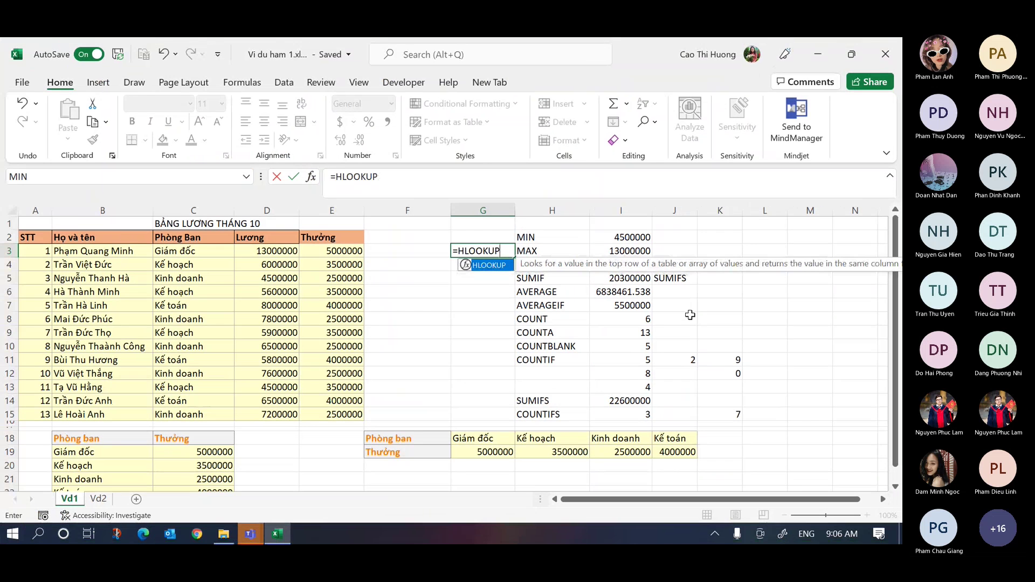
{"action": "key", "text": "BackSpace"}
{"action": "key", "text": "BackSpace"}
{"action": "key", "text": "BackSpace"}
{"action": "key", "text": "BackSpace"}
{"action": "key", "text": "BackSpace"}
{"action": "key", "text": "Escape"}
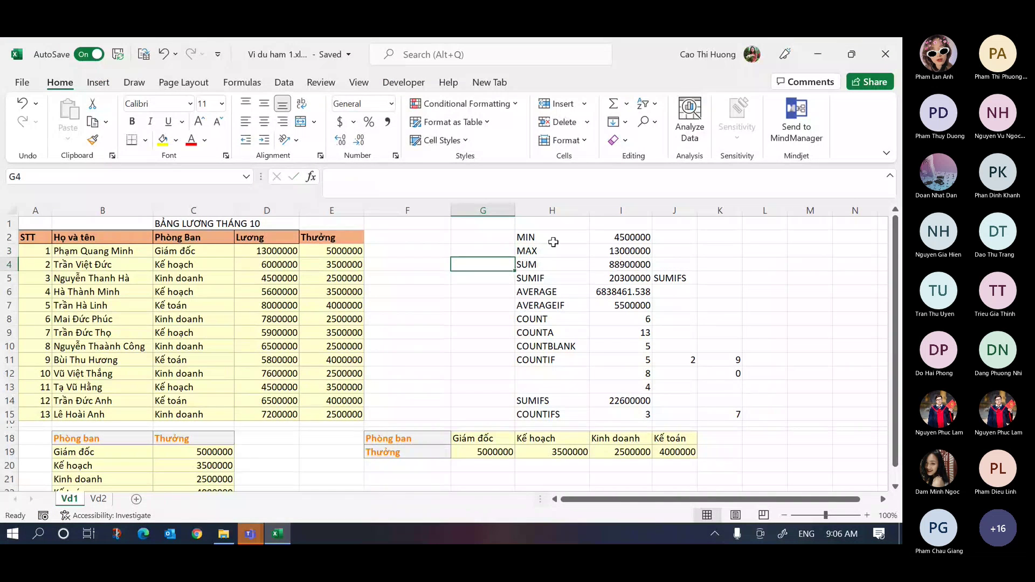
- Delete the contents of the function list and its results in H2:K15
{"action": "left_click", "coordinate": [532, 236]}
{"action": "left_click_drag", "start_coordinate": [531, 236], "coordinate": [735, 413]}
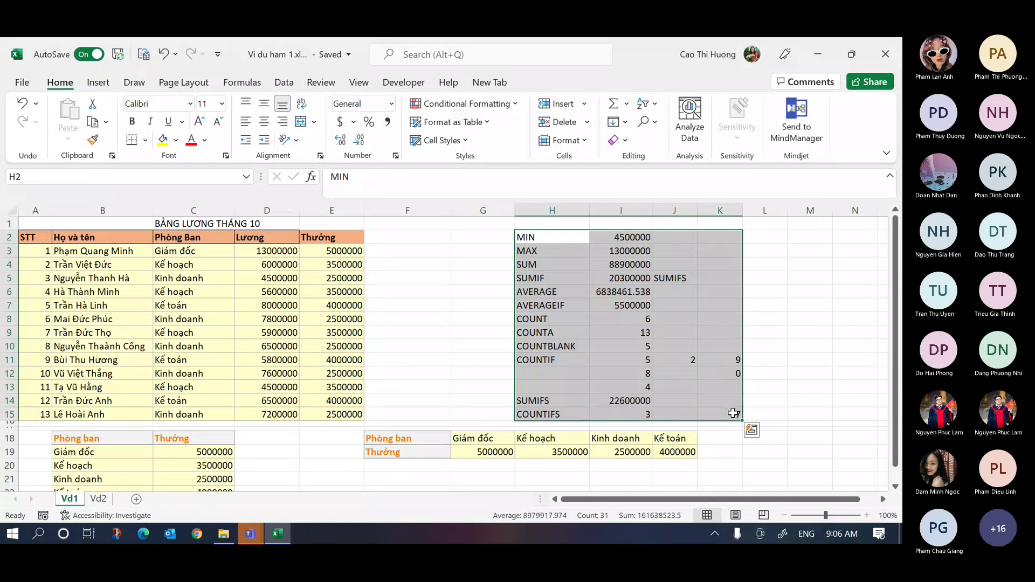
{"action": "key", "text": "Delete"}
- Start an HLOOKUP formula in G2 and underline its four arguments in the syntax hint
{"action": "left_click", "coordinate": [477, 240]}
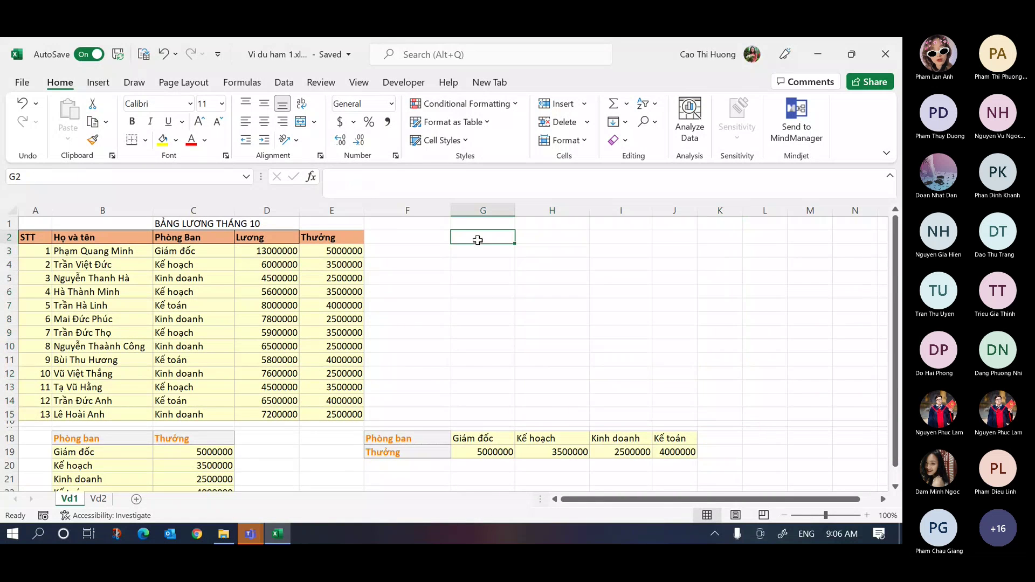
{"action": "type", "text": "=hl"}
{"action": "key", "text": "Tab"}
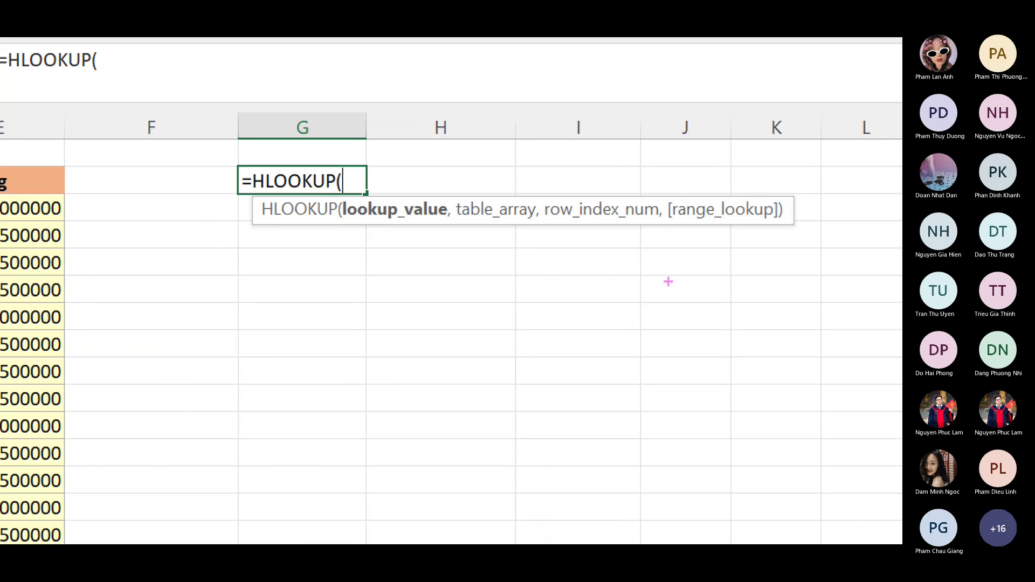
{"action": "mouse_move", "coordinate": [379, 227]}
{"action": "left_mouse_down"}
{"action": "mouse_move", "coordinate": [650, 227]}
{"action": "mouse_move", "coordinate": [568, 228]}
{"action": "left_mouse_up"}
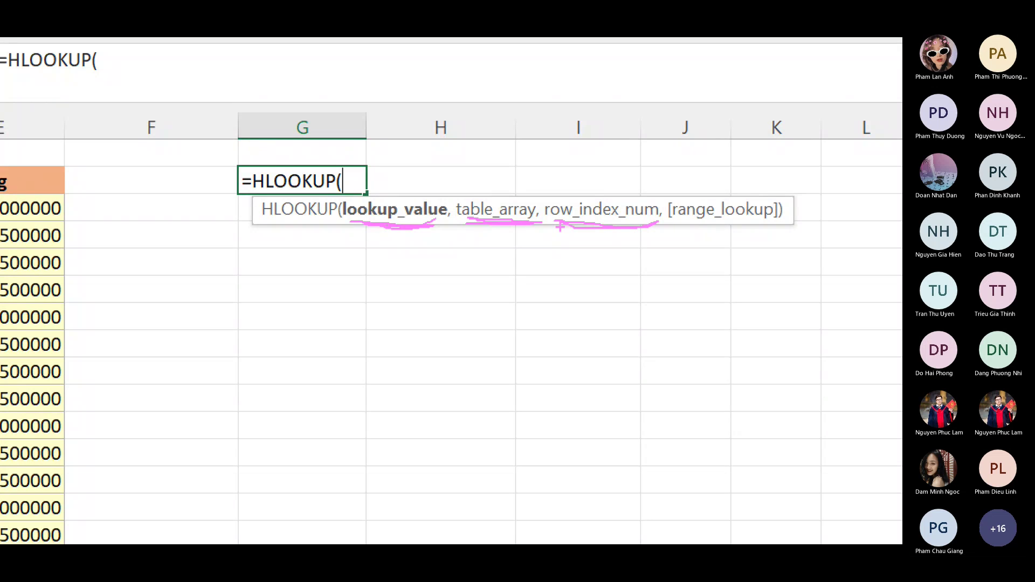
{"action": "left_click_drag", "start_coordinate": [570, 226], "coordinate": [642, 226]}
{"action": "mouse_move", "coordinate": [673, 226]}
{"action": "left_mouse_down"}
{"action": "mouse_move", "coordinate": [778, 225]}
{"action": "mouse_move", "coordinate": [670, 226]}
{"action": "left_mouse_up"}
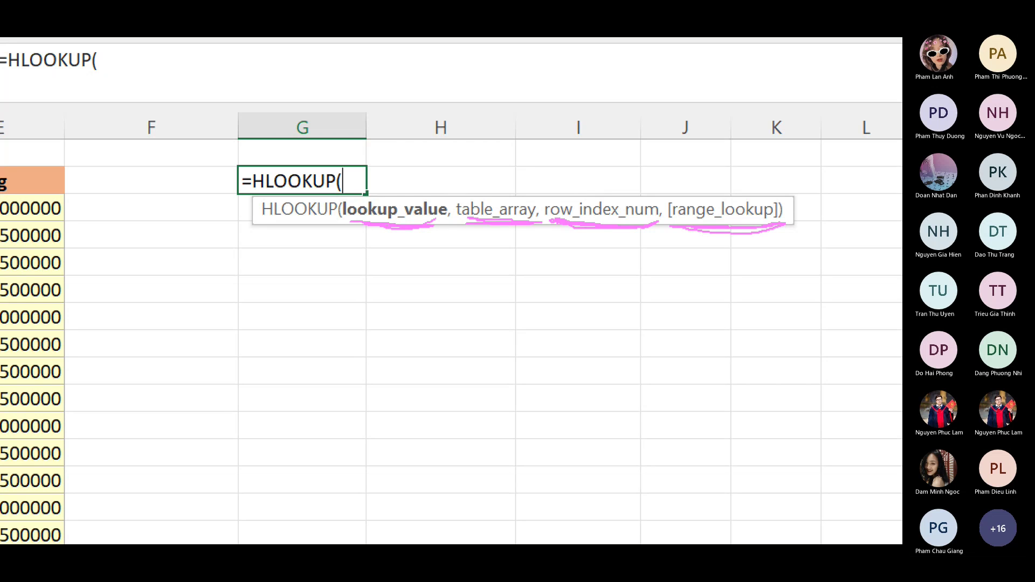
{"action": "left_click_drag", "start_coordinate": [777, 223], "coordinate": [784, 220]}
{"action": "key", "text": "Escape"}
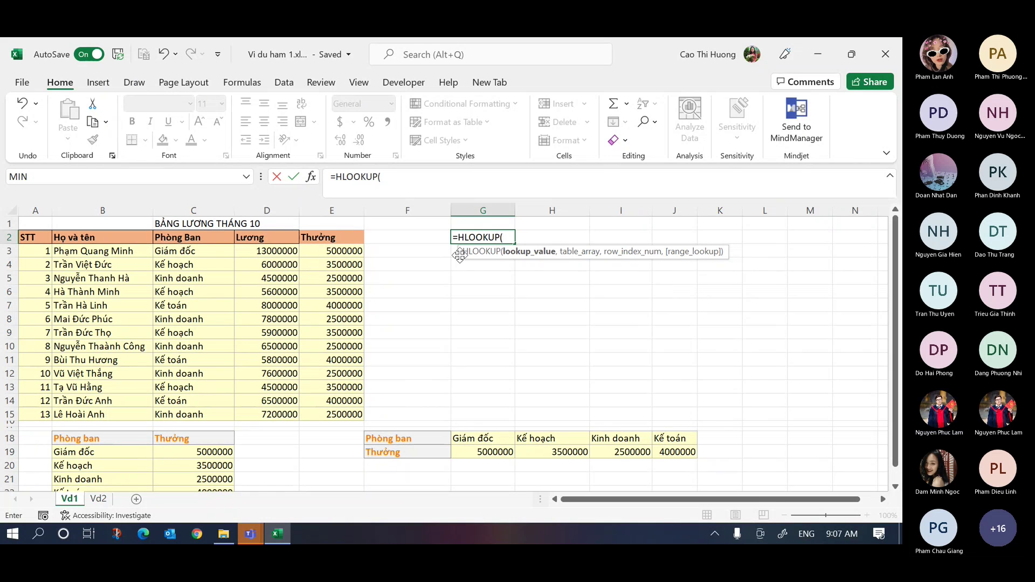
- Move the unfinished HLOOKUP formula from G2 to G3, ready for its first argument
{"action": "left_click_drag", "start_coordinate": [507, 238], "coordinate": [453, 254]}
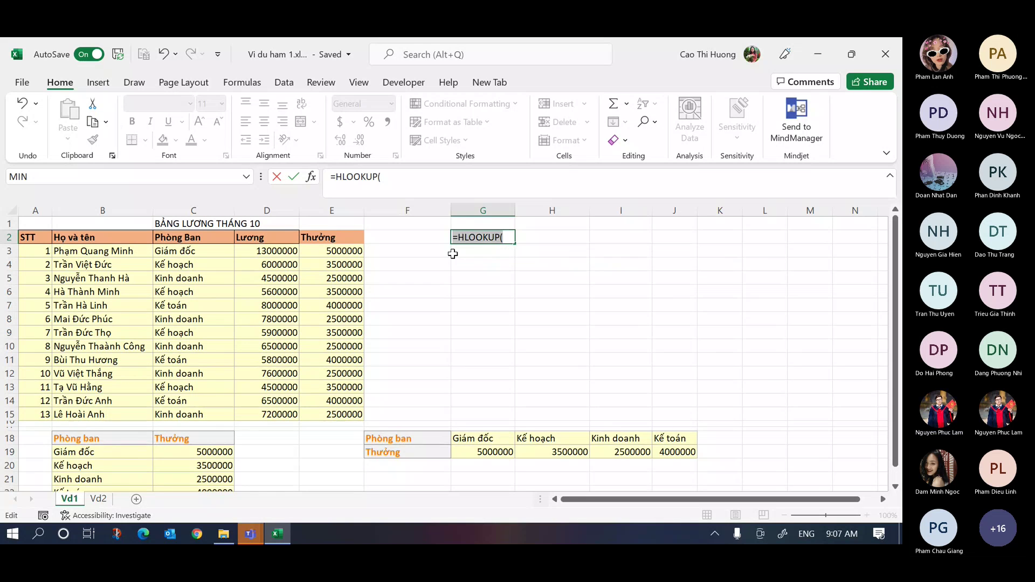
{"action": "key", "text": "ctrl+x"}
{"action": "key", "text": "Escape"}
{"action": "left_click", "coordinate": [454, 251]}
{"action": "key", "text": "ctrl+v"}
{"action": "left_click", "coordinate": [429, 189]}
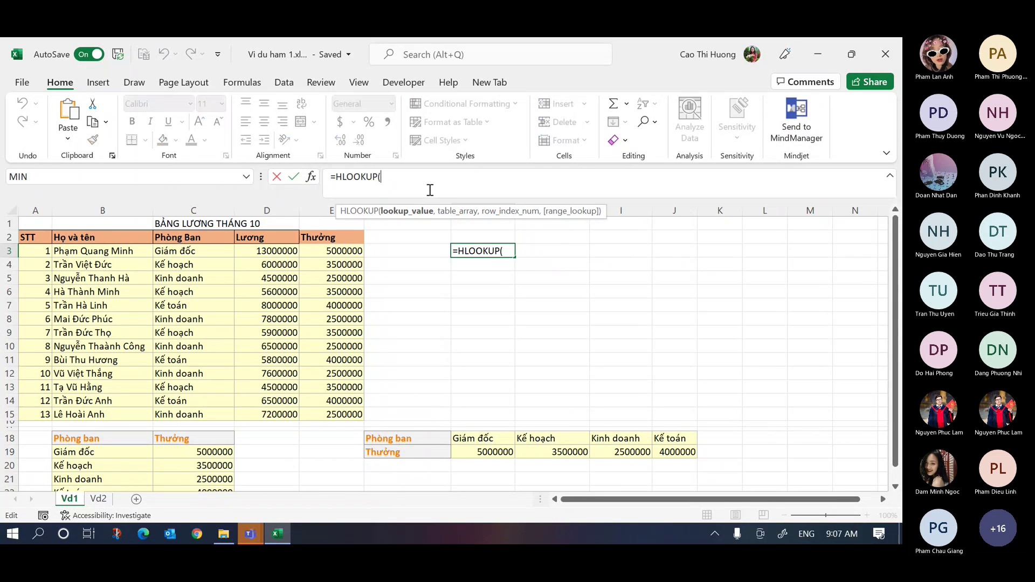
- Enter C3 as the HLOOKUP lookup value and the absolute range $G$18:$J$19 as its table array
{"action": "left_click", "coordinate": [197, 256]}
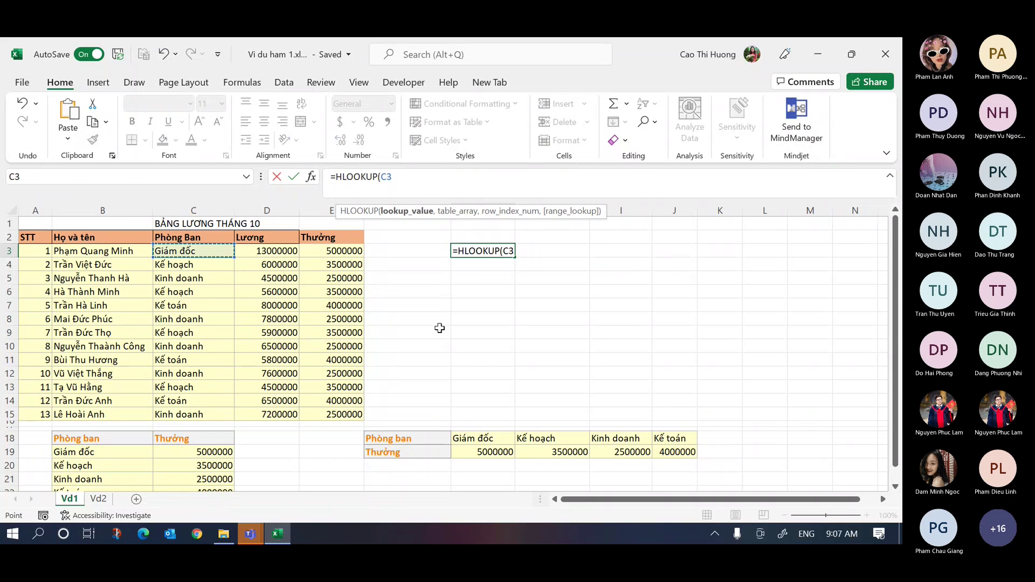
{"action": "type", "text": ","}
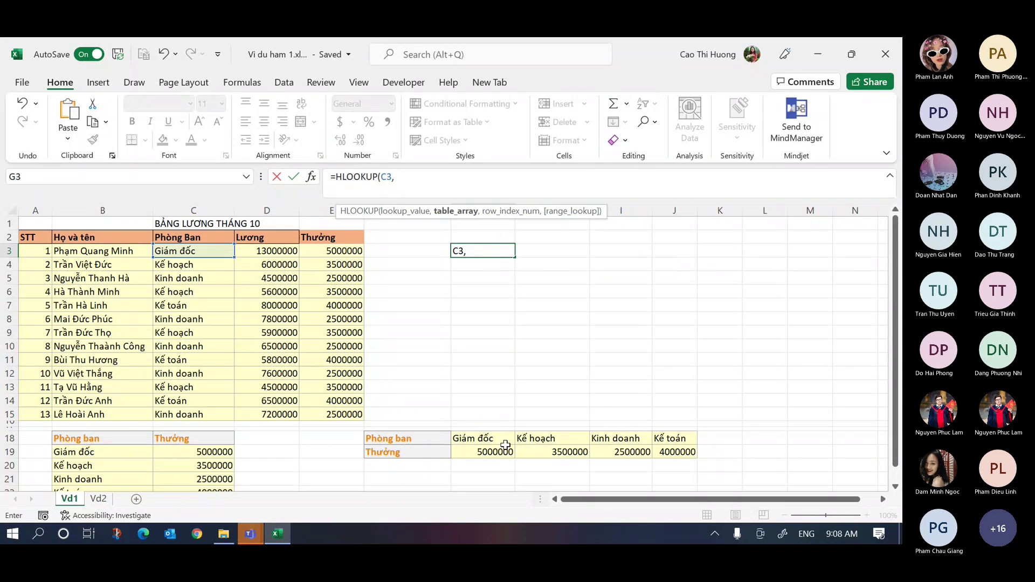
{"action": "left_click", "coordinate": [472, 436]}
{"action": "left_click_drag", "start_coordinate": [471, 435], "coordinate": [674, 452]}
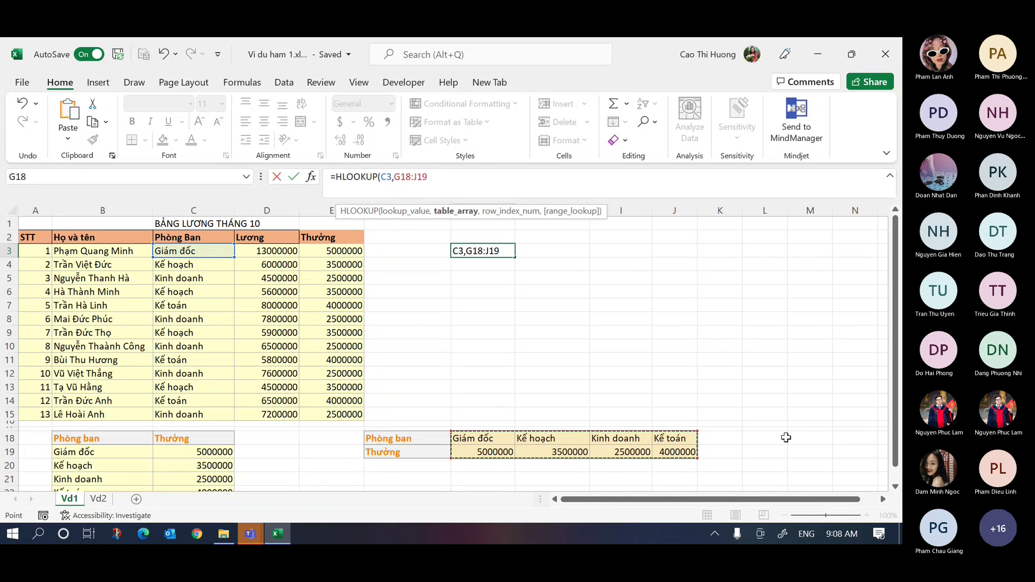
{"action": "key", "text": "F4"}
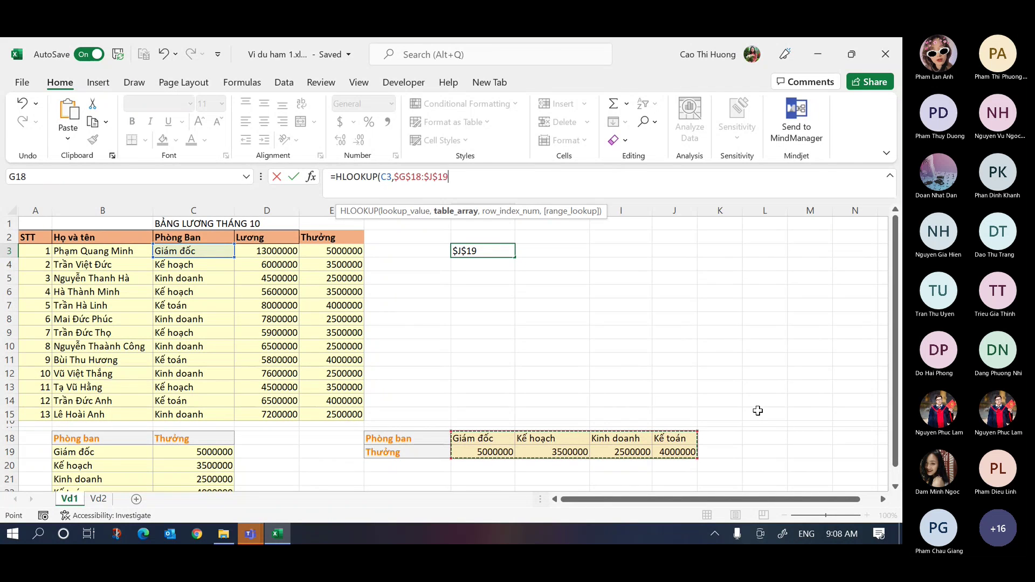
{"action": "type", "text": ","}
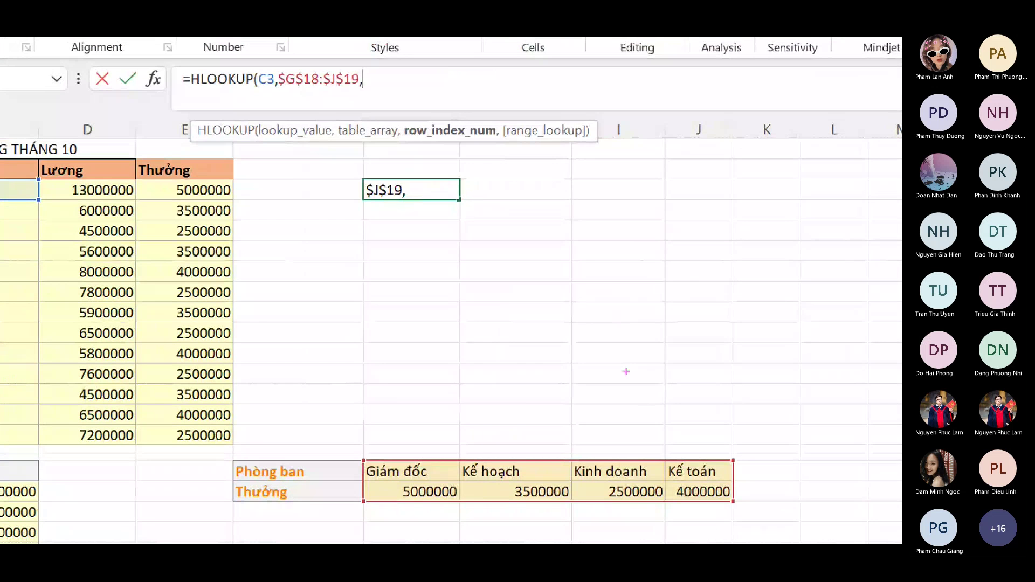
- Mark the row_index_num argument and the table's rows, and set the row index to 2 and the range lookup to FALSE
{"action": "left_click_drag", "start_coordinate": [395, 143], "coordinate": [517, 151]}
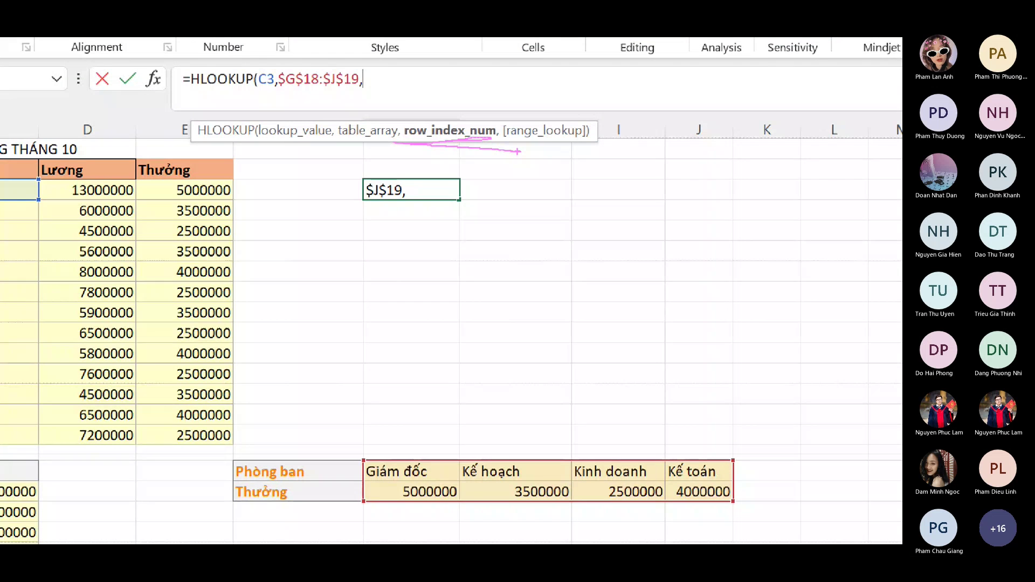
{"action": "mouse_move", "coordinate": [520, 458]}
{"action": "left_mouse_down"}
{"action": "mouse_move", "coordinate": [540, 443]}
{"action": "mouse_move", "coordinate": [536, 477]}
{"action": "mouse_move", "coordinate": [564, 501]}
{"action": "mouse_move", "coordinate": [605, 492]}
{"action": "left_mouse_up"}
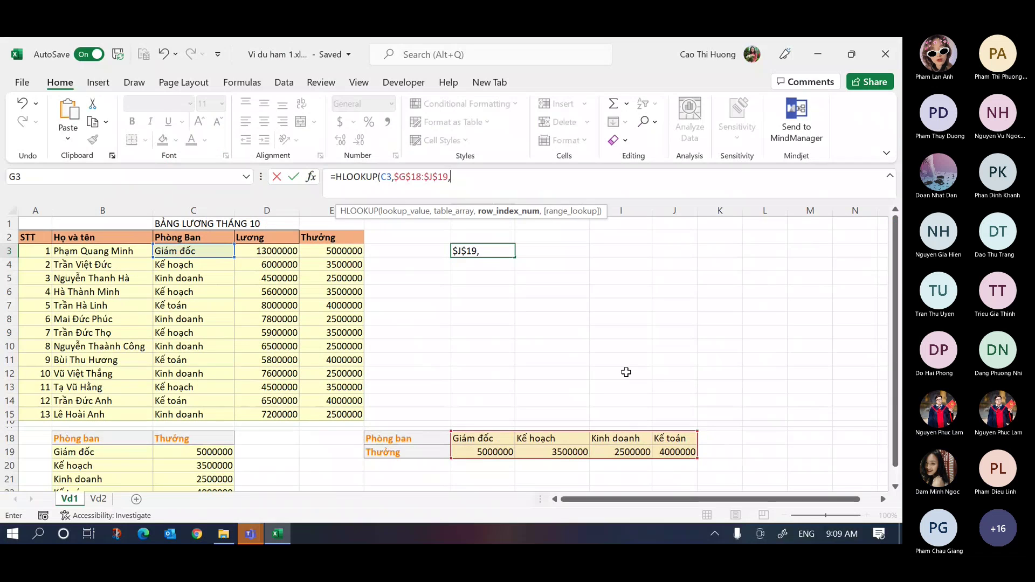
{"action": "type", "text": "2,"}
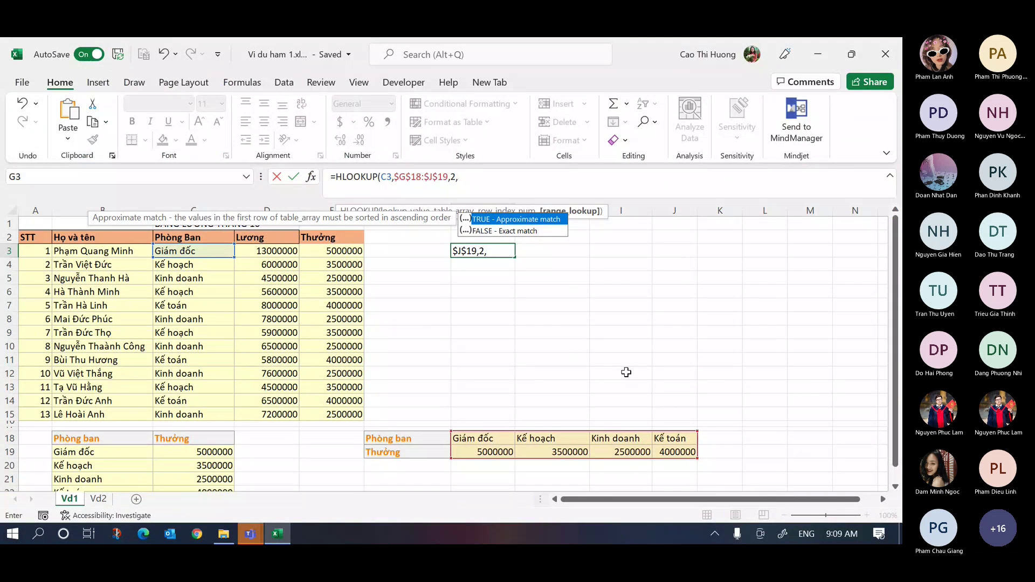
{"action": "key", "text": "Down"}
{"action": "key", "text": "Tab"}
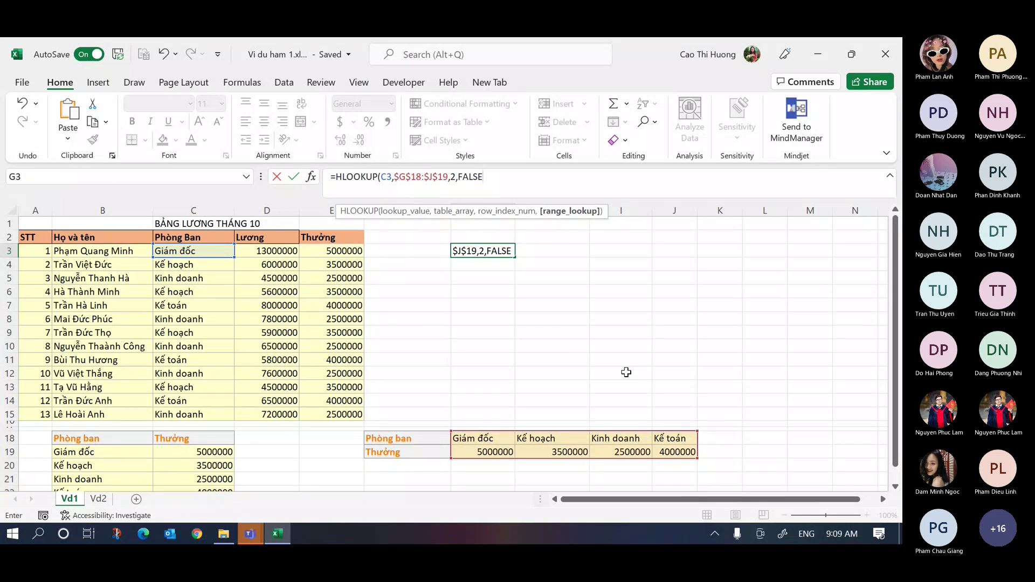
- Replace FALSE with 0 in the G3 HLOOKUP formula, close it, and fill the formula down through G15
{"action": "key", "text": "BackSpace"}
{"action": "key", "text": "BackSpace"}
{"action": "key", "text": "BackSpace"}
{"action": "key", "text": "BackSpace"}
{"action": "key", "text": "BackSpace"}
{"action": "type", "text": "0)"}
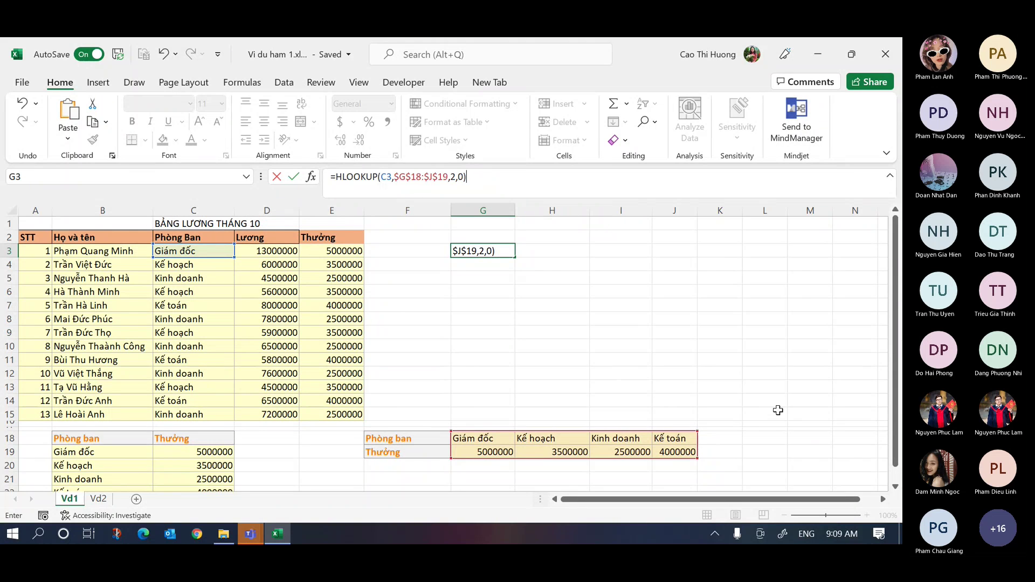
{"action": "key", "text": "ctrl+Return"}
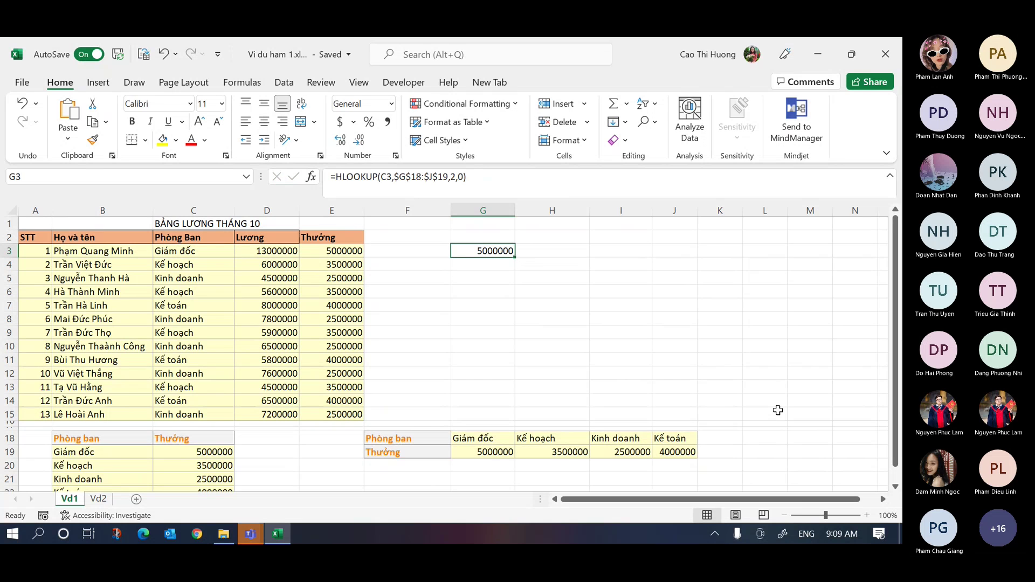
{"action": "left_click_drag", "start_coordinate": [517, 259], "coordinate": [513, 419]}
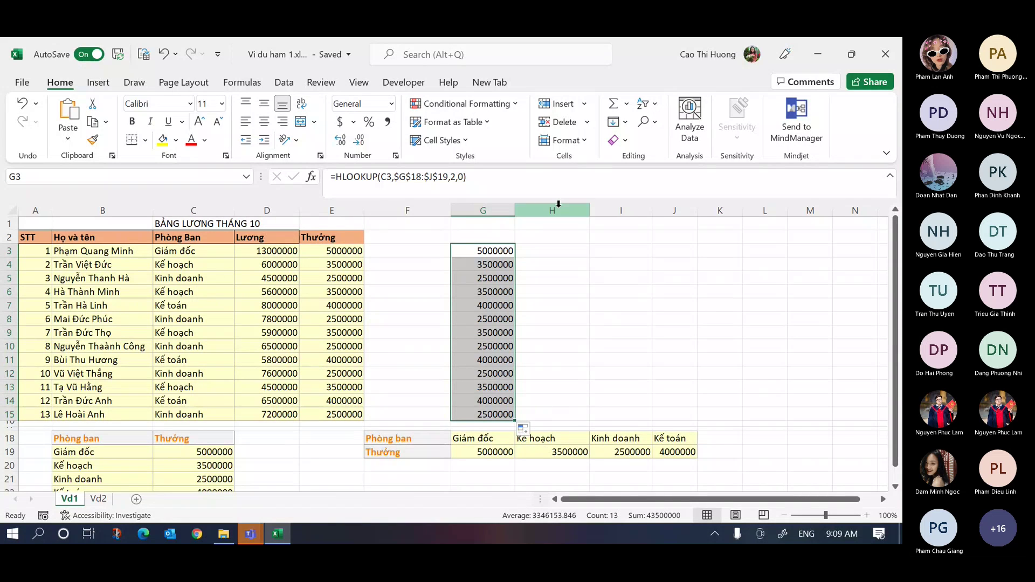
- Mark the four arguments of the G3 HLOOKUP formula and write "False" beside the 0 argument
{"action": "left_click", "coordinate": [555, 181]}
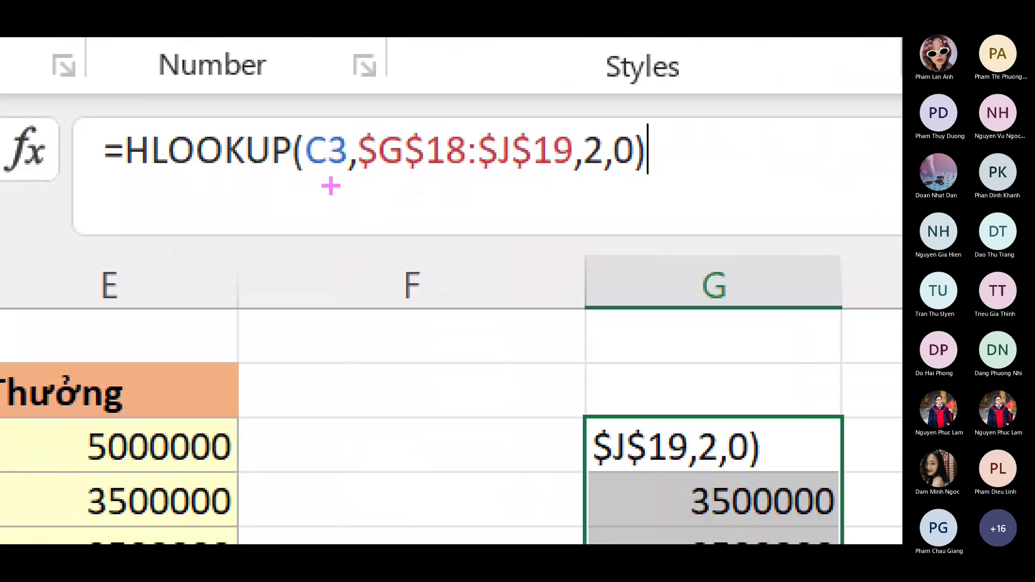
{"action": "mouse_move", "coordinate": [305, 174]}
{"action": "left_mouse_down"}
{"action": "mouse_move", "coordinate": [562, 176]}
{"action": "mouse_move", "coordinate": [447, 186]}
{"action": "mouse_move", "coordinate": [382, 177]}
{"action": "mouse_move", "coordinate": [563, 179]}
{"action": "mouse_move", "coordinate": [386, 185]}
{"action": "left_mouse_up"}
{"action": "left_click_drag", "start_coordinate": [592, 172], "coordinate": [592, 249]}
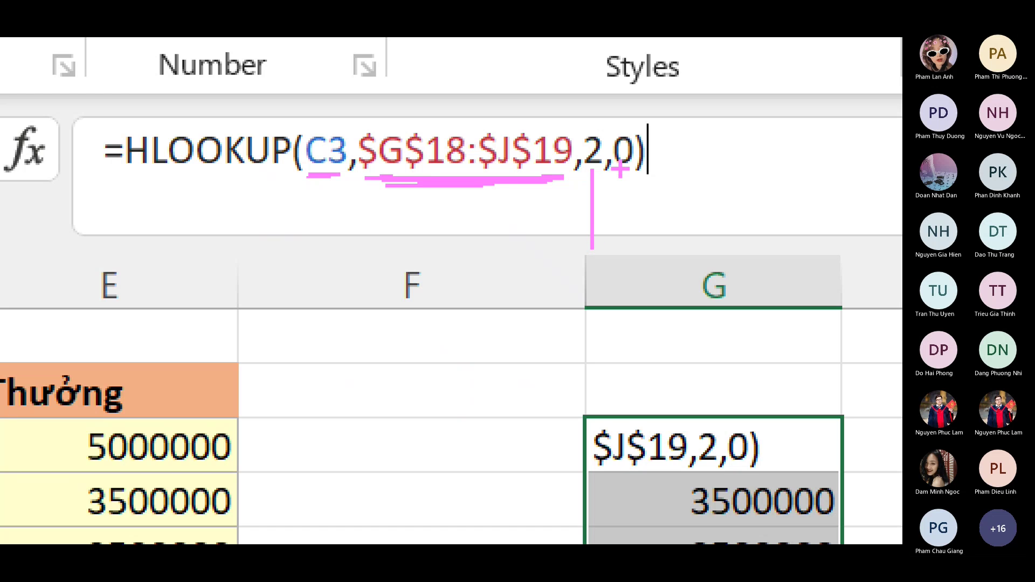
{"action": "mouse_move", "coordinate": [627, 171]}
{"action": "left_mouse_down"}
{"action": "mouse_move", "coordinate": [639, 242]}
{"action": "mouse_move", "coordinate": [647, 235]}
{"action": "mouse_move", "coordinate": [691, 277]}
{"action": "left_mouse_up"}
{"action": "left_click_drag", "start_coordinate": [687, 208], "coordinate": [735, 207]}
{"action": "mouse_move", "coordinate": [691, 247]}
{"action": "left_mouse_down"}
{"action": "mouse_move", "coordinate": [714, 245]}
{"action": "mouse_move", "coordinate": [769, 285]}
{"action": "mouse_move", "coordinate": [797, 281]}
{"action": "left_mouse_up"}
{"action": "mouse_move", "coordinate": [810, 242]}
{"action": "left_mouse_down"}
{"action": "mouse_move", "coordinate": [863, 275]}
{"action": "mouse_move", "coordinate": [879, 273]}
{"action": "left_mouse_up"}
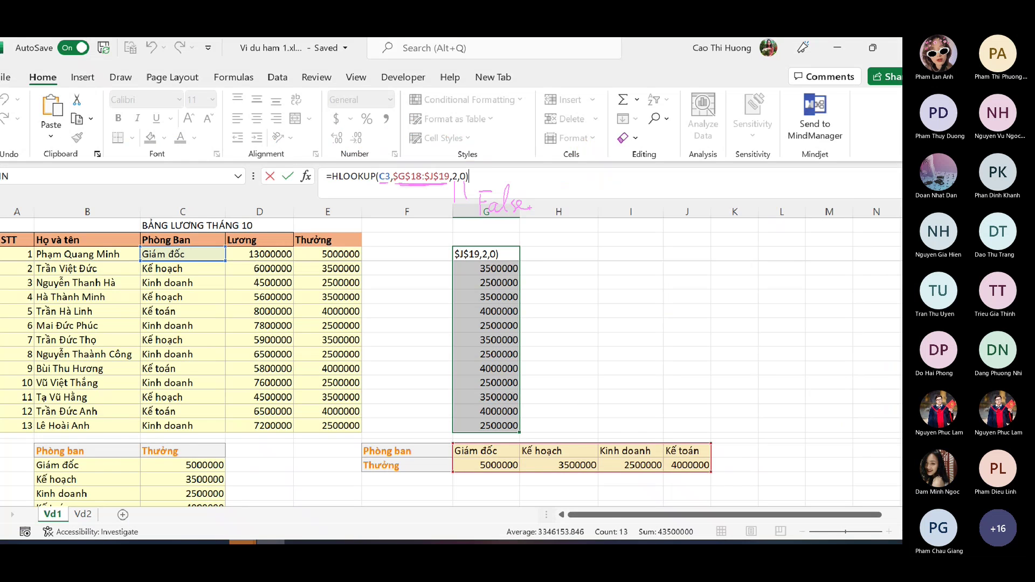
{"action": "key", "text": "Return"}
{"action": "left_click", "coordinate": [613, 308]}
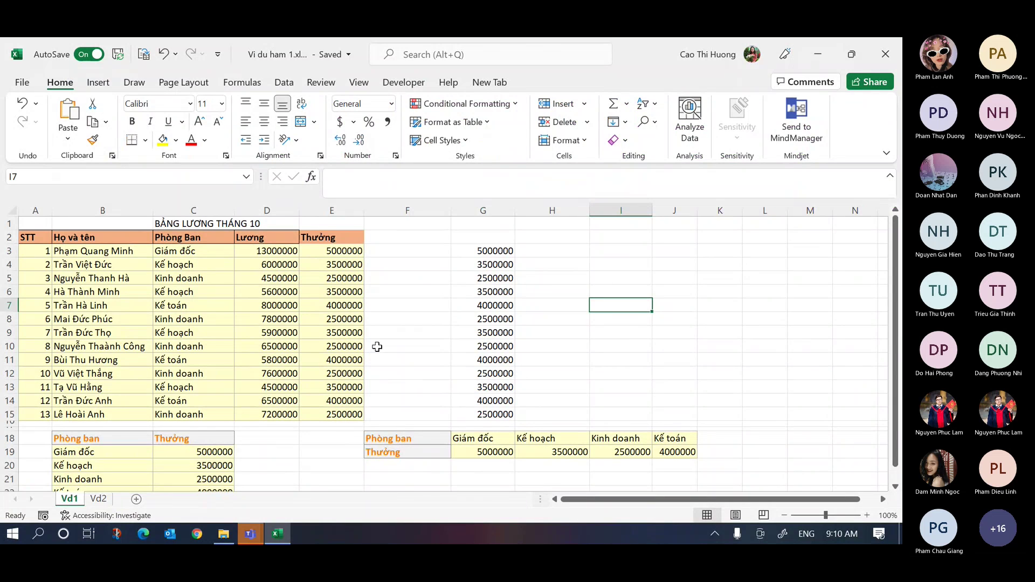
- Compare the first employee's bonus in E3 with the HLOOKUP result in G3
{"action": "left_click", "coordinate": [345, 251]}
{"action": "left_click", "coordinate": [496, 248]}
{"action": "left_click", "coordinate": [356, 254]}
{"action": "left_click", "coordinate": [499, 253]}
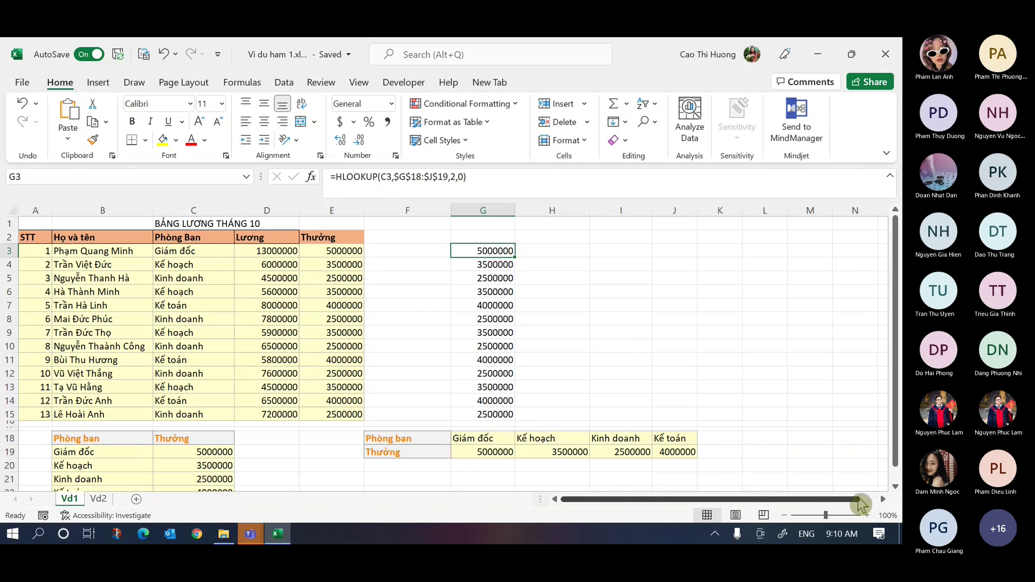
- Switch to the Teams meeting, mute the microphone, and stop sharing the screen
{"action": "left_click", "coordinate": [820, 56]}
{"action": "mouse_move", "coordinate": [249, 533]}
{"action": "left_click", "coordinate": [257, 455]}
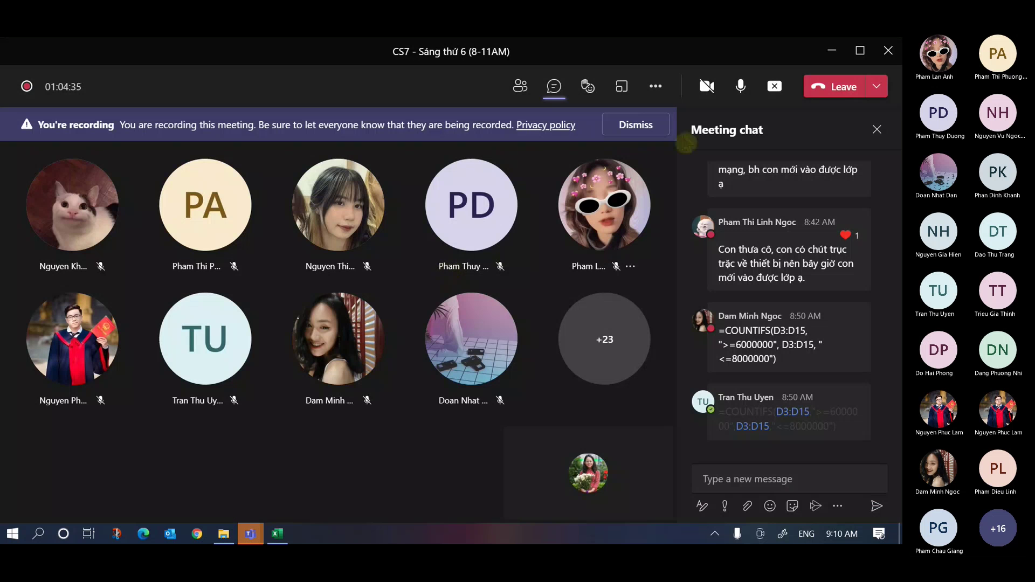
{"action": "left_click", "coordinate": [740, 87]}
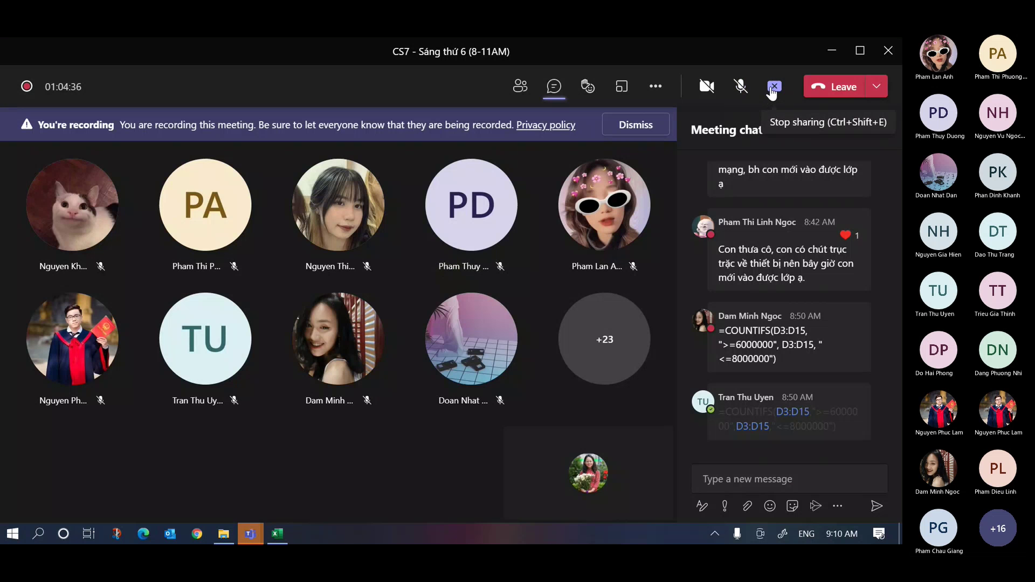
{"action": "left_click", "coordinate": [774, 87]}
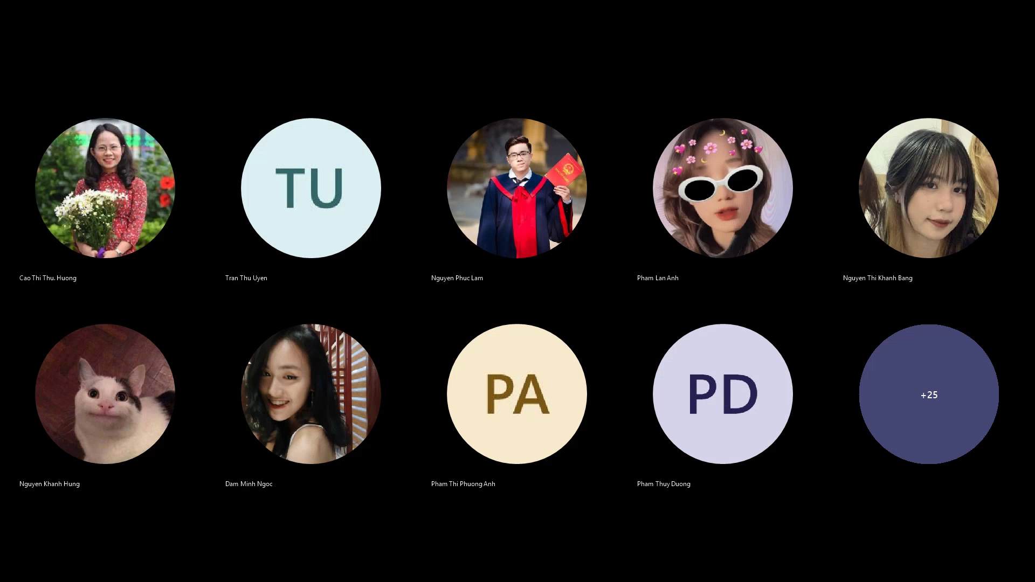
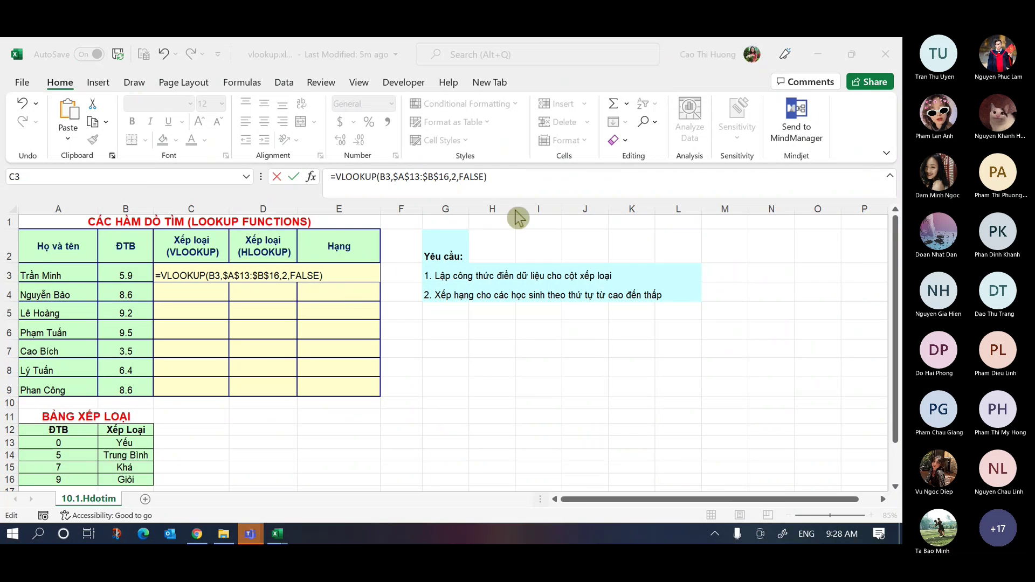
- Underline FALSE in the C3 VLOOKUP formula, confirm the formula, and fill it down through C9
{"action": "left_click", "coordinate": [547, 183]}
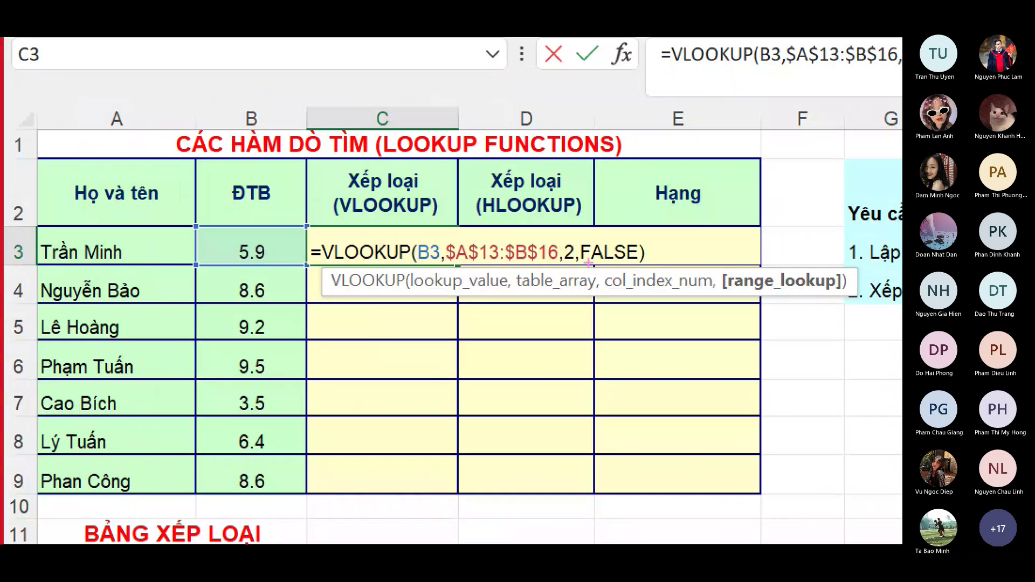
{"action": "mouse_move", "coordinate": [575, 267]}
{"action": "left_mouse_down"}
{"action": "mouse_move", "coordinate": [639, 268]}
{"action": "mouse_move", "coordinate": [565, 275]}
{"action": "mouse_move", "coordinate": [642, 278]}
{"action": "left_mouse_up"}
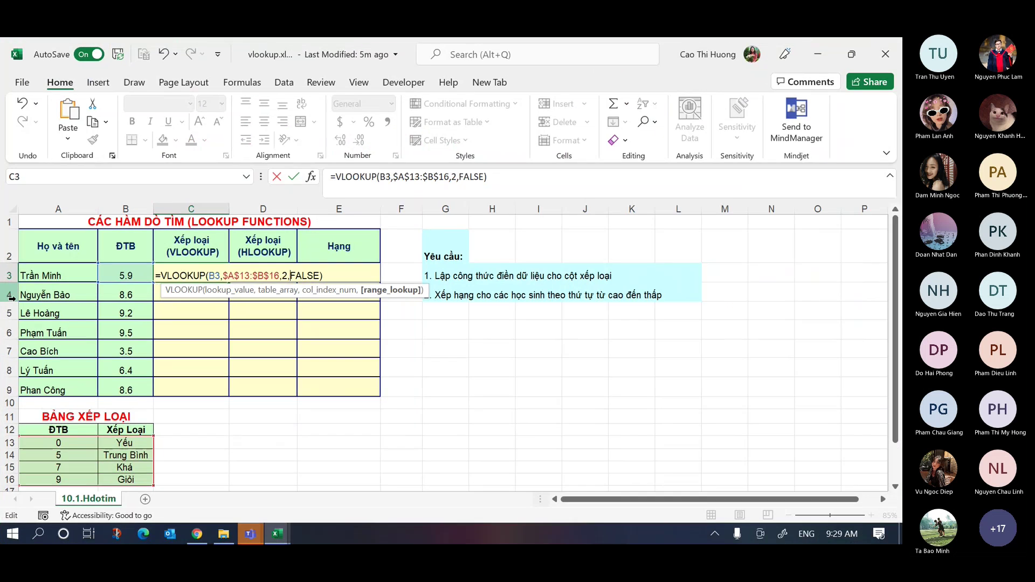
{"action": "key", "text": "Return"}
{"action": "key", "text": "Up"}
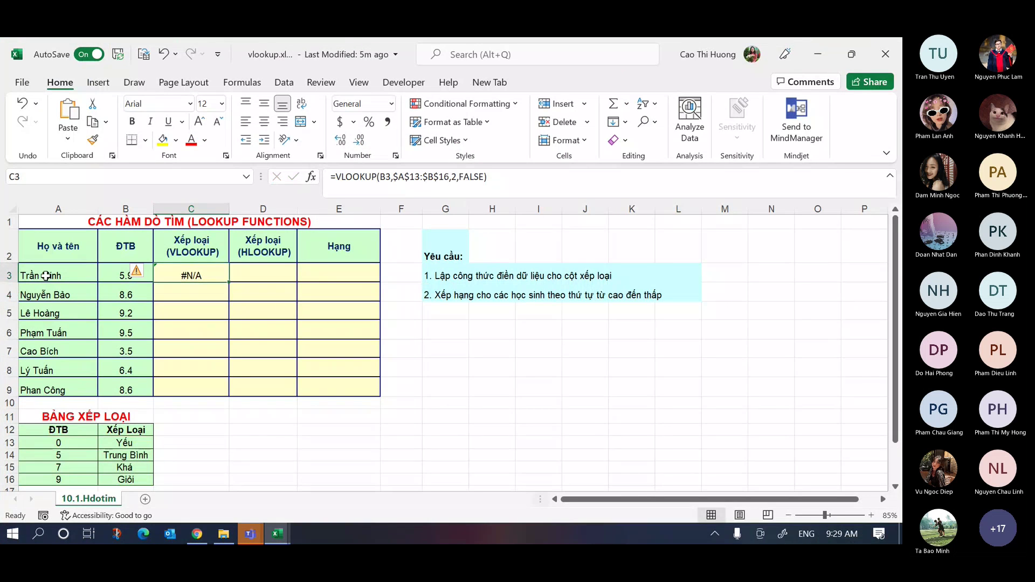
{"action": "double_click", "coordinate": [229, 282]}
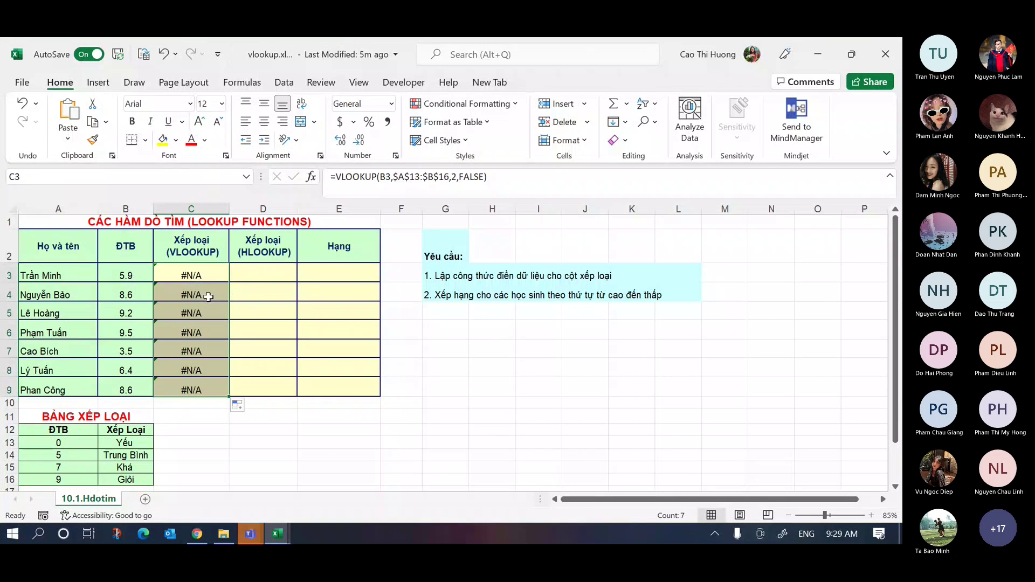
- Open the C3 formula and mark the students' averages and the ĐTB values of the BẢNG XẾP LOẠI table
{"action": "key", "text": "F2"}
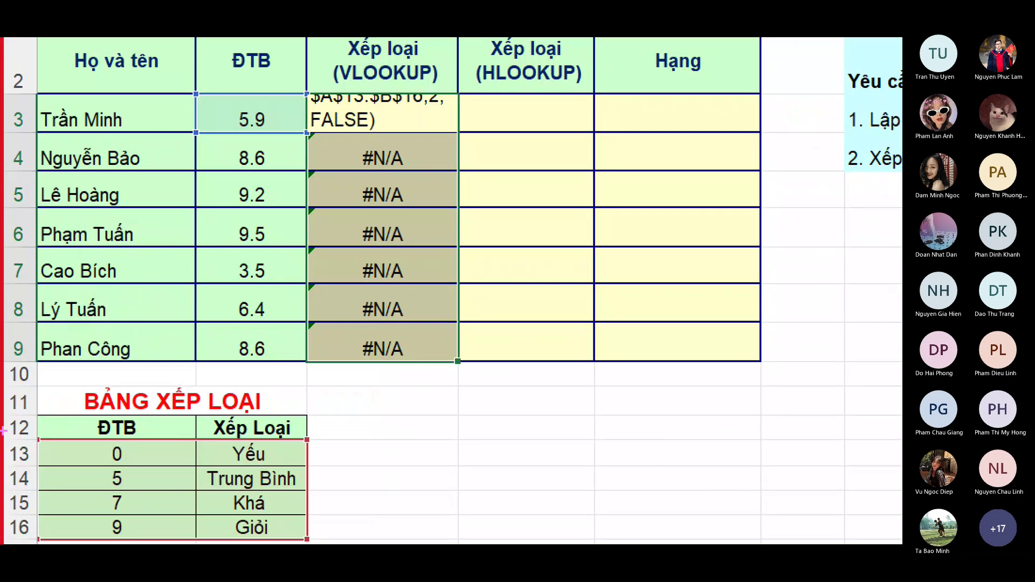
{"action": "mouse_move", "coordinate": [295, 105]}
{"action": "left_mouse_down"}
{"action": "mouse_move", "coordinate": [227, 128]}
{"action": "mouse_move", "coordinate": [271, 92]}
{"action": "left_mouse_up"}
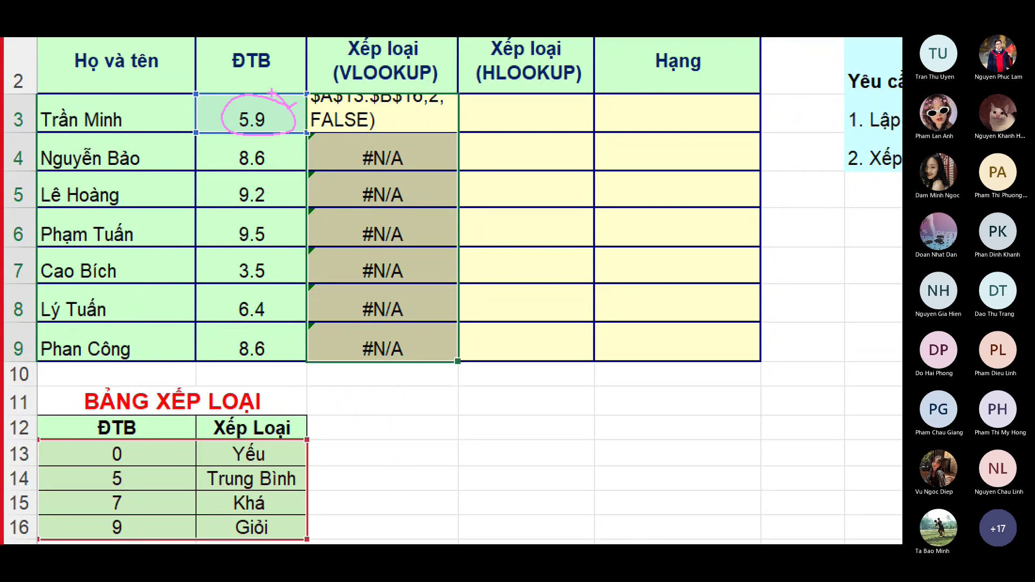
{"action": "mouse_move", "coordinate": [65, 434]}
{"action": "left_mouse_down"}
{"action": "mouse_move", "coordinate": [60, 539]}
{"action": "mouse_move", "coordinate": [153, 486]}
{"action": "mouse_move", "coordinate": [76, 542]}
{"action": "mouse_move", "coordinate": [149, 431]}
{"action": "mouse_move", "coordinate": [63, 517]}
{"action": "left_mouse_up"}
{"action": "left_click_drag", "start_coordinate": [70, 434], "coordinate": [86, 540]}
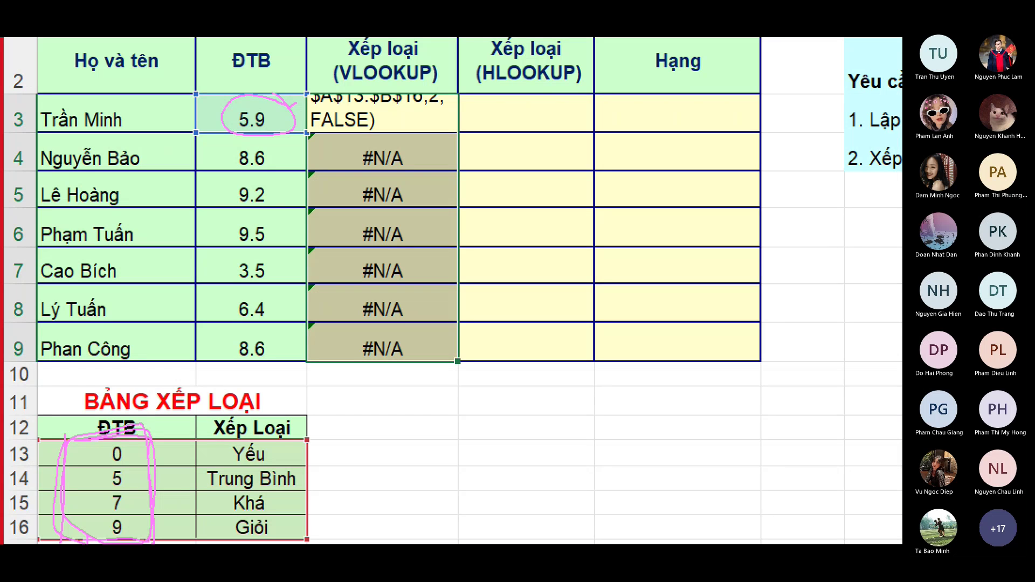
{"action": "left_click_drag", "start_coordinate": [270, 142], "coordinate": [292, 162]}
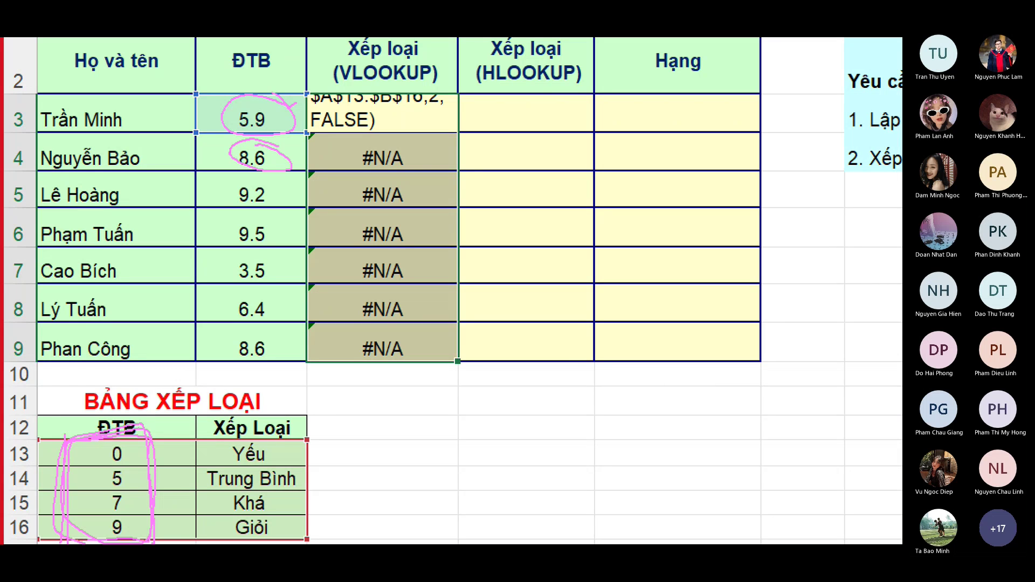
{"action": "left_click_drag", "start_coordinate": [241, 201], "coordinate": [288, 207]}
{"action": "left_click_drag", "start_coordinate": [236, 253], "coordinate": [280, 251]}
{"action": "left_click_drag", "start_coordinate": [230, 291], "coordinate": [286, 290]}
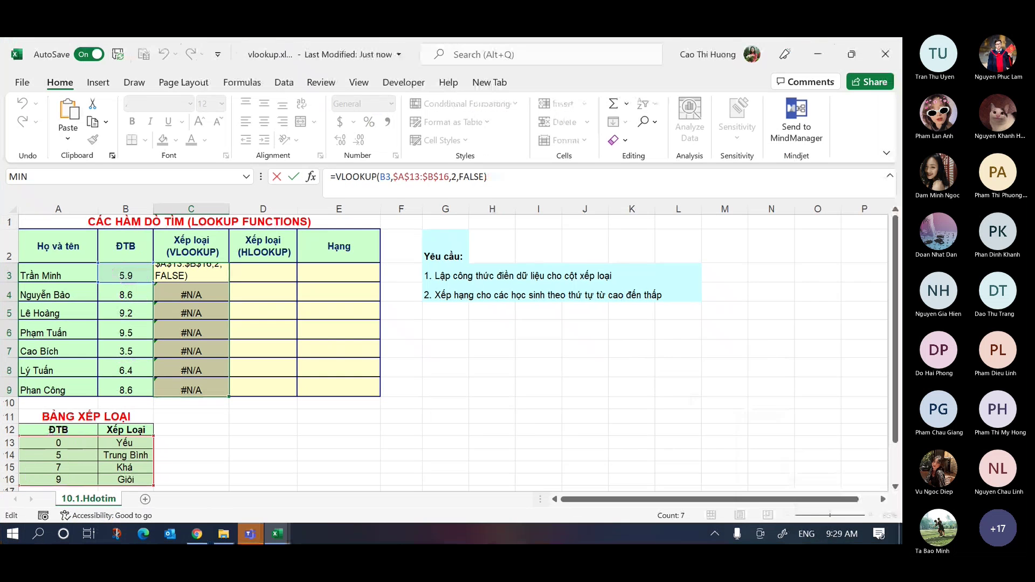
- Change the range lookup in the C3 VLOOKUP formula to TRUE and fill the formula down through C9
{"action": "double_click", "coordinate": [473, 177]}
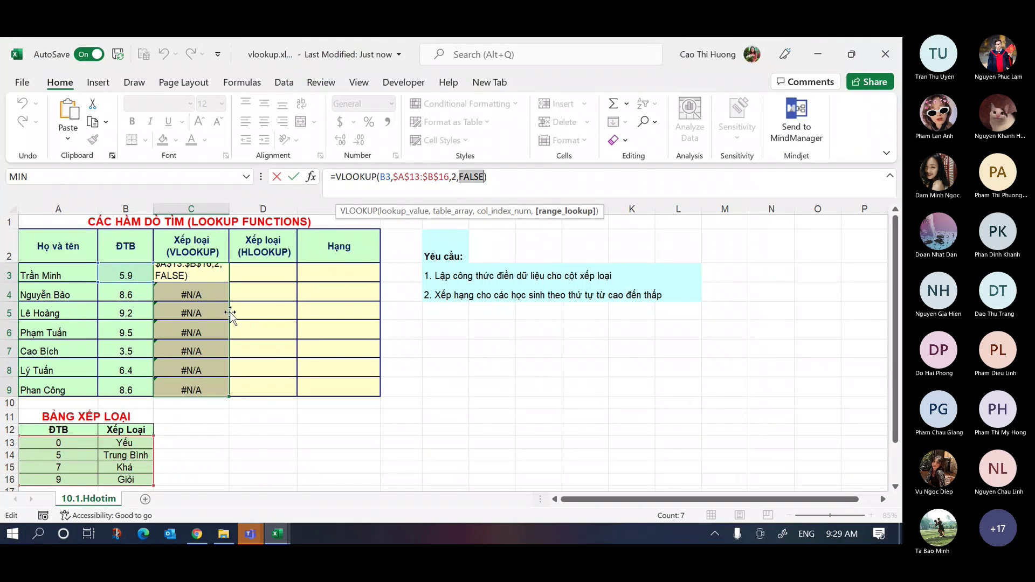
{"action": "type", "text": "TRUE"}
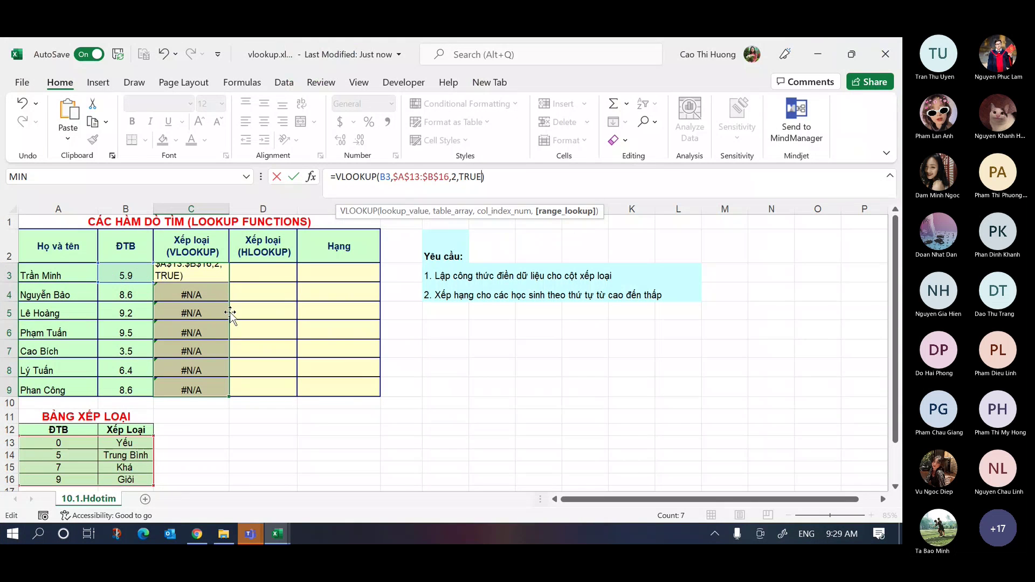
{"action": "key", "text": "Return"}
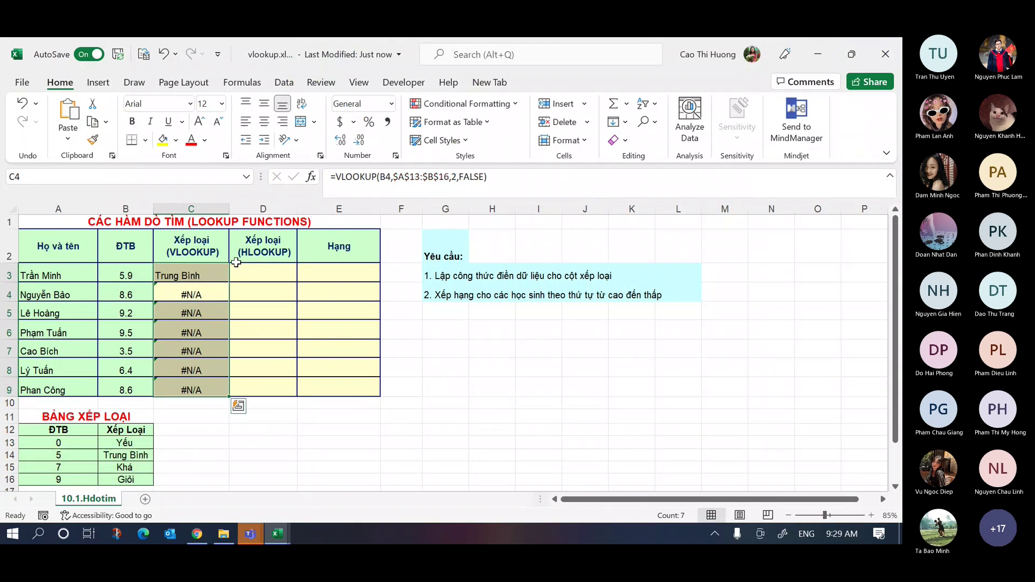
{"action": "left_click", "coordinate": [224, 278]}
{"action": "double_click", "coordinate": [228, 282]}
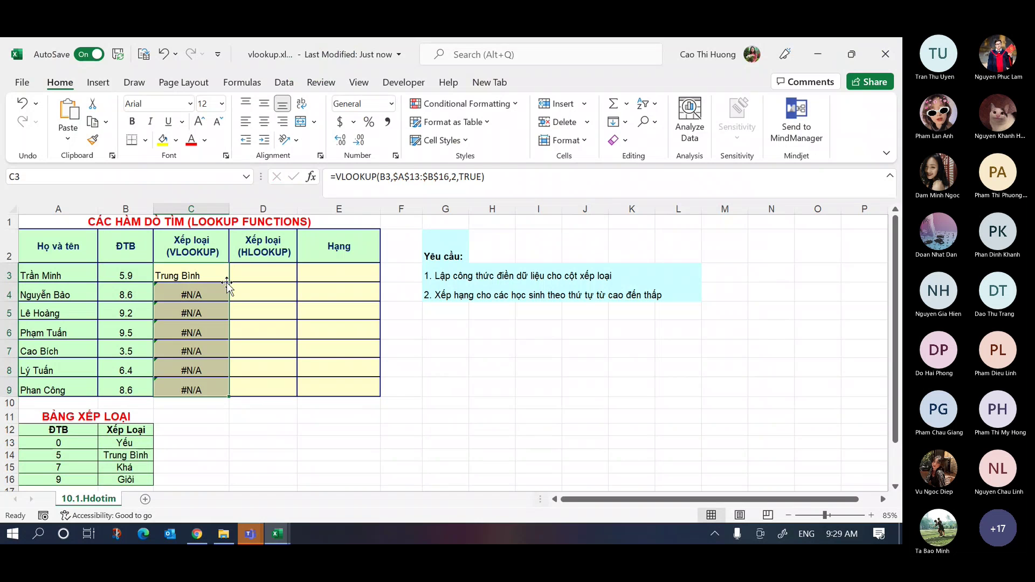
- Underline the TRUE argument of the C3 VLOOKUP formula and write 1 beneath it as its equivalent
{"action": "left_click", "coordinate": [515, 187]}
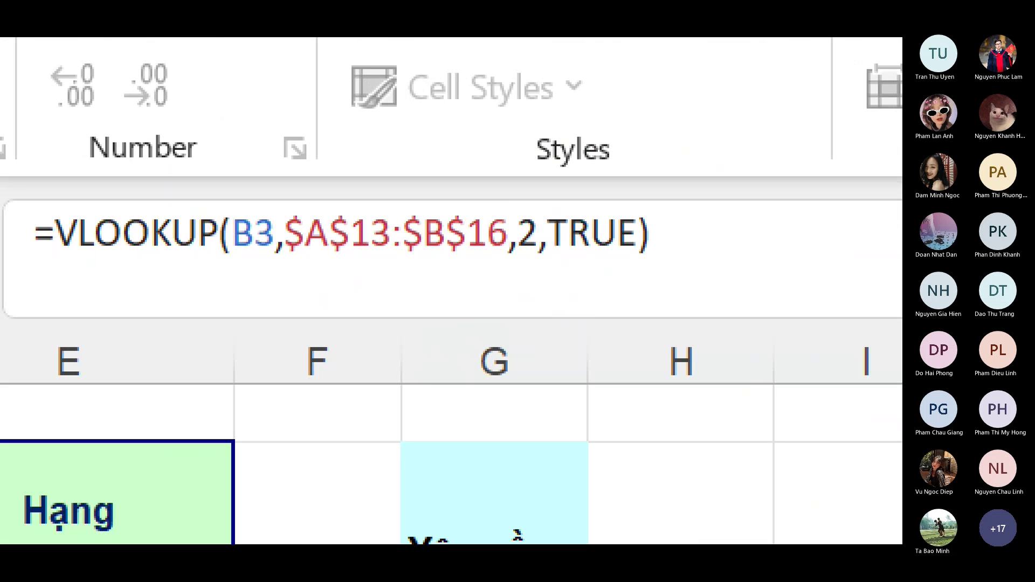
{"action": "mouse_move", "coordinate": [561, 263]}
{"action": "left_mouse_down"}
{"action": "mouse_move", "coordinate": [659, 274]}
{"action": "mouse_move", "coordinate": [556, 267]}
{"action": "mouse_move", "coordinate": [583, 279]}
{"action": "left_mouse_up"}
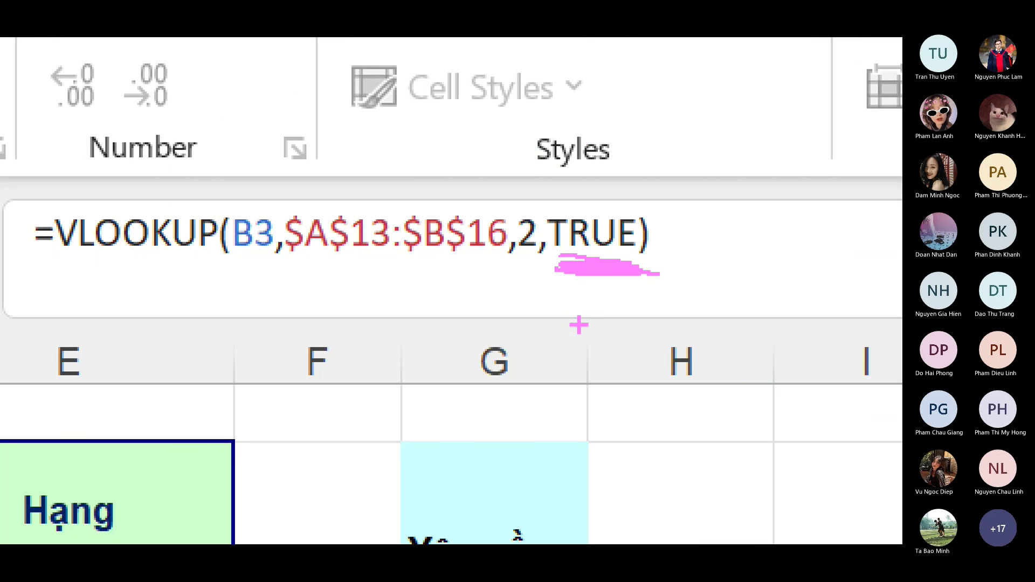
{"action": "mouse_move", "coordinate": [595, 319]}
{"action": "left_mouse_down"}
{"action": "mouse_move", "coordinate": [608, 278]}
{"action": "mouse_move", "coordinate": [614, 350]}
{"action": "mouse_move", "coordinate": [647, 349]}
{"action": "left_mouse_up"}
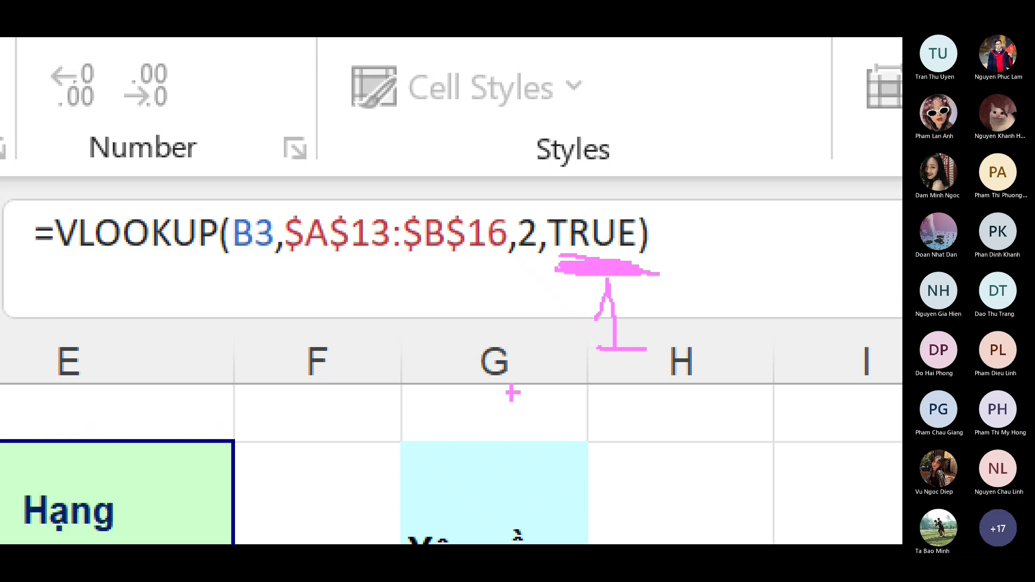
{"action": "key", "text": "Escape"}
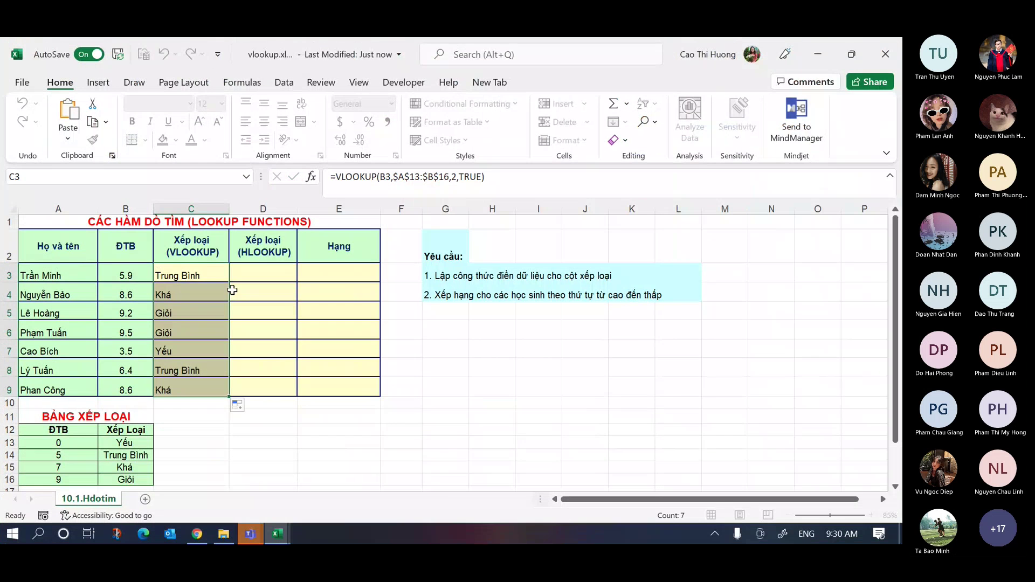
{"action": "key", "text": "Escape"}
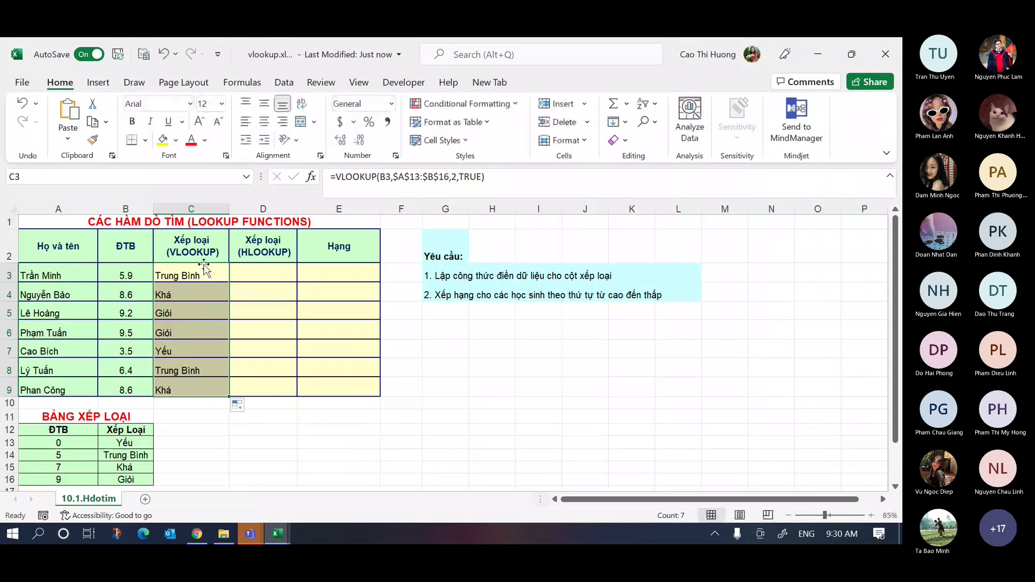
- Open the C3 formula and circle the average in B3 and the ĐTB values in A13:A16
{"action": "double_click", "coordinate": [333, 204]}
{"action": "key", "text": "End"}
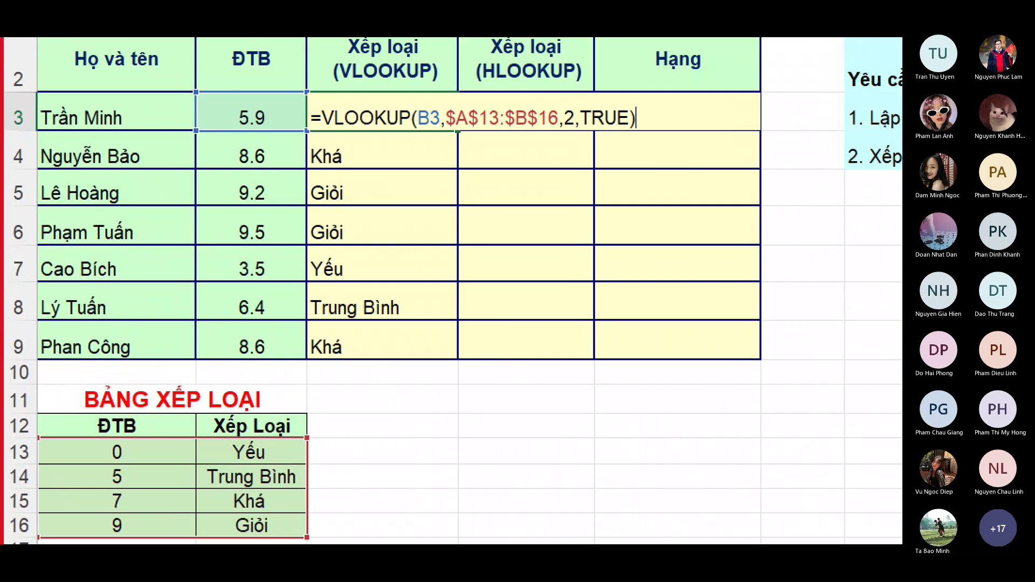
{"action": "mouse_move", "coordinate": [281, 96]}
{"action": "left_mouse_down"}
{"action": "mouse_move", "coordinate": [218, 114]}
{"action": "mouse_move", "coordinate": [262, 90]}
{"action": "left_mouse_up"}
{"action": "mouse_move", "coordinate": [51, 433]}
{"action": "left_mouse_down"}
{"action": "mouse_move", "coordinate": [44, 539]}
{"action": "mouse_move", "coordinate": [173, 442]}
{"action": "mouse_move", "coordinate": [106, 543]}
{"action": "mouse_move", "coordinate": [58, 441]}
{"action": "mouse_move", "coordinate": [167, 431]}
{"action": "mouse_move", "coordinate": [79, 534]}
{"action": "mouse_move", "coordinate": [123, 432]}
{"action": "mouse_move", "coordinate": [157, 539]}
{"action": "left_mouse_up"}
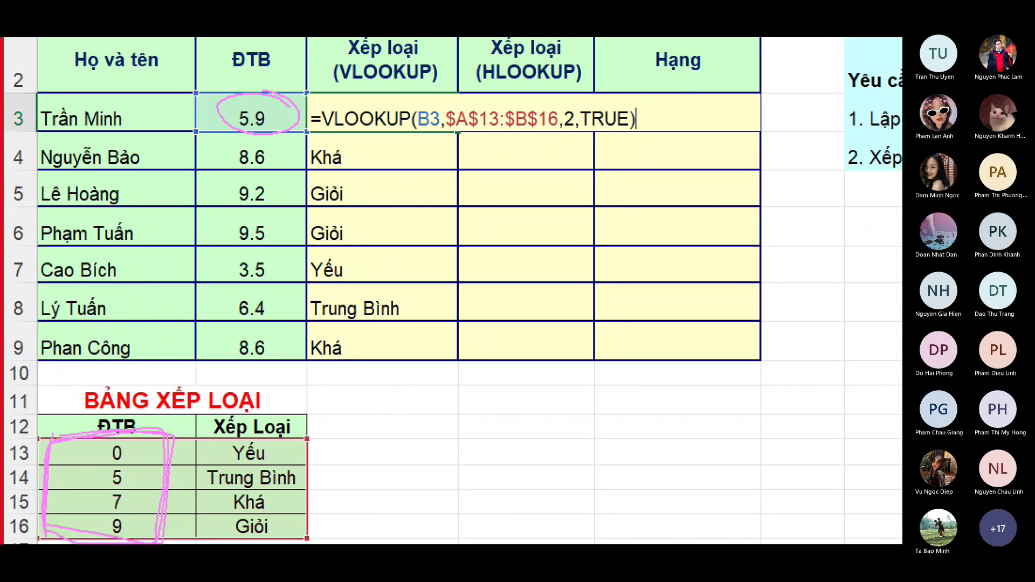
{"action": "mouse_move", "coordinate": [281, 93]}
{"action": "left_mouse_down"}
{"action": "mouse_move", "coordinate": [251, 93]}
{"action": "mouse_move", "coordinate": [295, 127]}
{"action": "mouse_move", "coordinate": [260, 92]}
{"action": "left_mouse_up"}
{"action": "mouse_move", "coordinate": [43, 442]}
{"action": "left_mouse_down"}
{"action": "mouse_move", "coordinate": [48, 469]}
{"action": "mouse_move", "coordinate": [154, 435]}
{"action": "mouse_move", "coordinate": [156, 542]}
{"action": "left_mouse_up"}
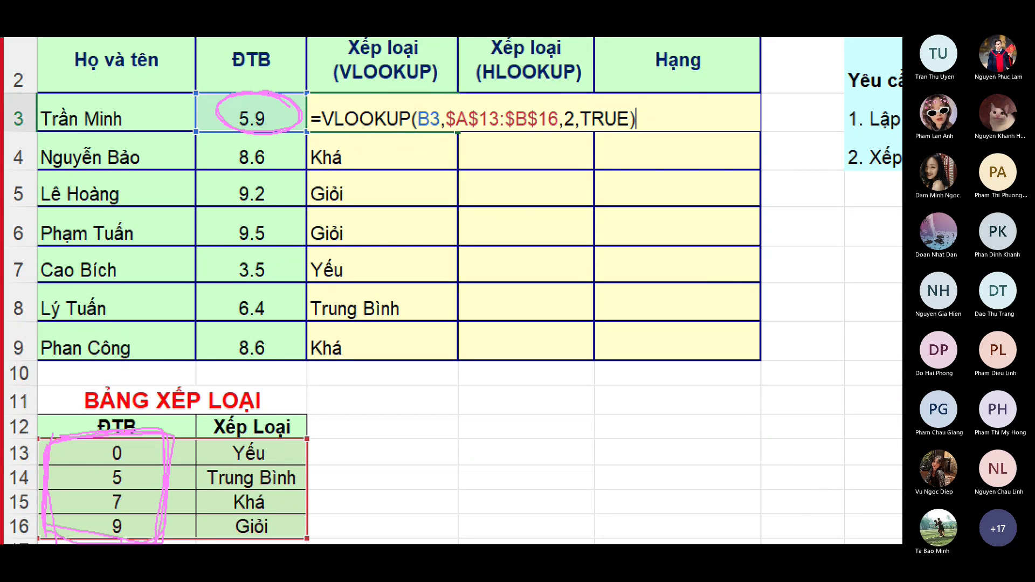
- Write "≤5,9" by hand beside the grading table and remove the stray last stroke
{"action": "left_click_drag", "start_coordinate": [435, 366], "coordinate": [453, 429]}
{"action": "left_click_drag", "start_coordinate": [388, 426], "coordinate": [448, 449]}
{"action": "mouse_move", "coordinate": [492, 365]}
{"action": "left_mouse_down"}
{"action": "mouse_move", "coordinate": [462, 396]}
{"action": "mouse_move", "coordinate": [472, 432]}
{"action": "left_mouse_up"}
{"action": "left_click_drag", "start_coordinate": [500, 425], "coordinate": [495, 440]}
{"action": "left_click_drag", "start_coordinate": [538, 366], "coordinate": [517, 432]}
{"action": "left_click_drag", "start_coordinate": [512, 431], "coordinate": [526, 430]}
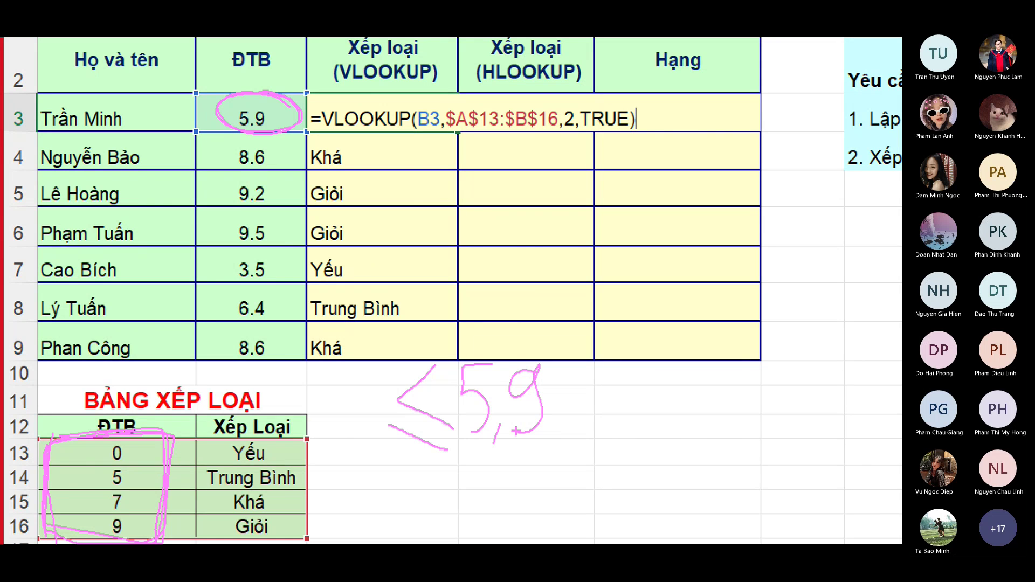
{"action": "key", "text": "ctrl+z"}
- Retrace the circles around the 5.9 average and the grading table's ĐTB values
{"action": "left_click_drag", "start_coordinate": [231, 93], "coordinate": [226, 126]}
{"action": "left_click_drag", "start_coordinate": [49, 475], "coordinate": [154, 528]}
{"action": "mouse_move", "coordinate": [127, 425]}
{"action": "left_mouse_down"}
{"action": "mouse_move", "coordinate": [54, 526]}
{"action": "mouse_move", "coordinate": [166, 445]}
{"action": "mouse_move", "coordinate": [49, 437]}
{"action": "left_mouse_up"}
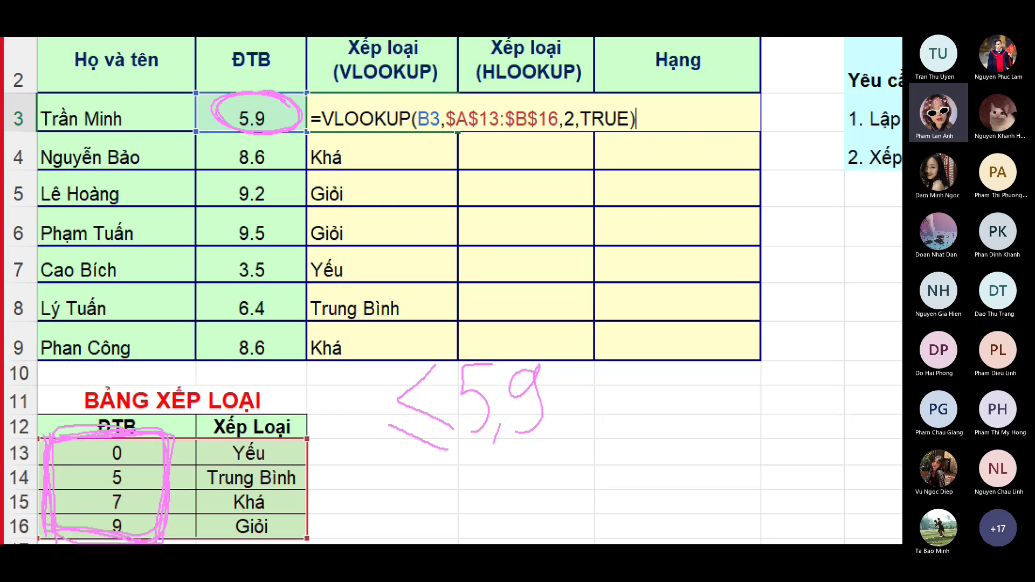
- Circle the 5 in the vertical grading table and draw an arrow from it to Trung Bình
{"action": "mouse_move", "coordinate": [126, 461]}
{"action": "left_mouse_down"}
{"action": "mouse_move", "coordinate": [100, 462]}
{"action": "mouse_move", "coordinate": [129, 466]}
{"action": "mouse_move", "coordinate": [123, 459]}
{"action": "left_mouse_up"}
{"action": "mouse_move", "coordinate": [134, 477]}
{"action": "left_mouse_down"}
{"action": "mouse_move", "coordinate": [200, 478]}
{"action": "mouse_move", "coordinate": [189, 490]}
{"action": "left_mouse_up"}
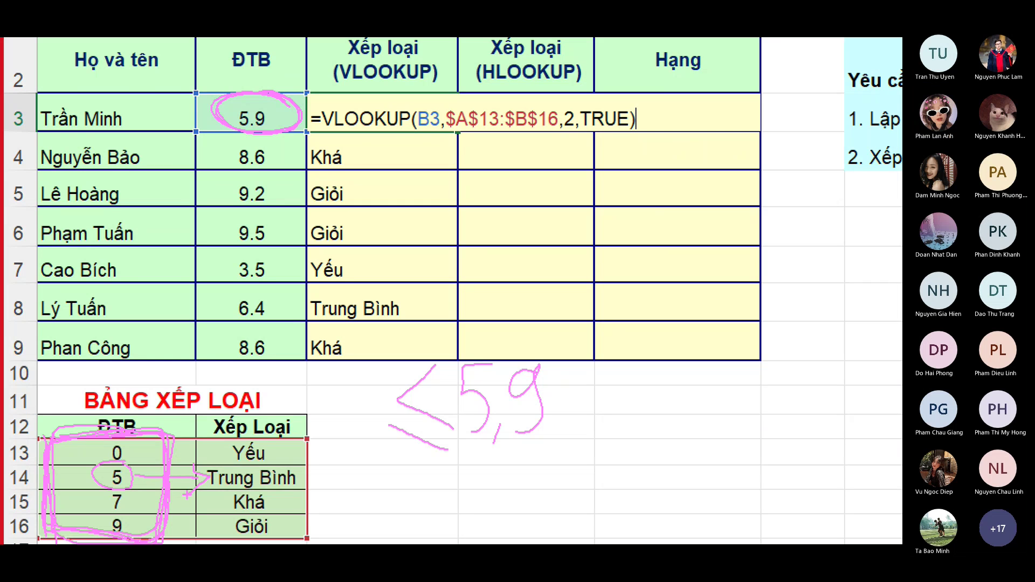
- Circle the 8.6 average in B4, write "≤8.6" by hand, and link the circled 7 to Khá with an arrow
{"action": "left_click_drag", "start_coordinate": [278, 144], "coordinate": [294, 160]}
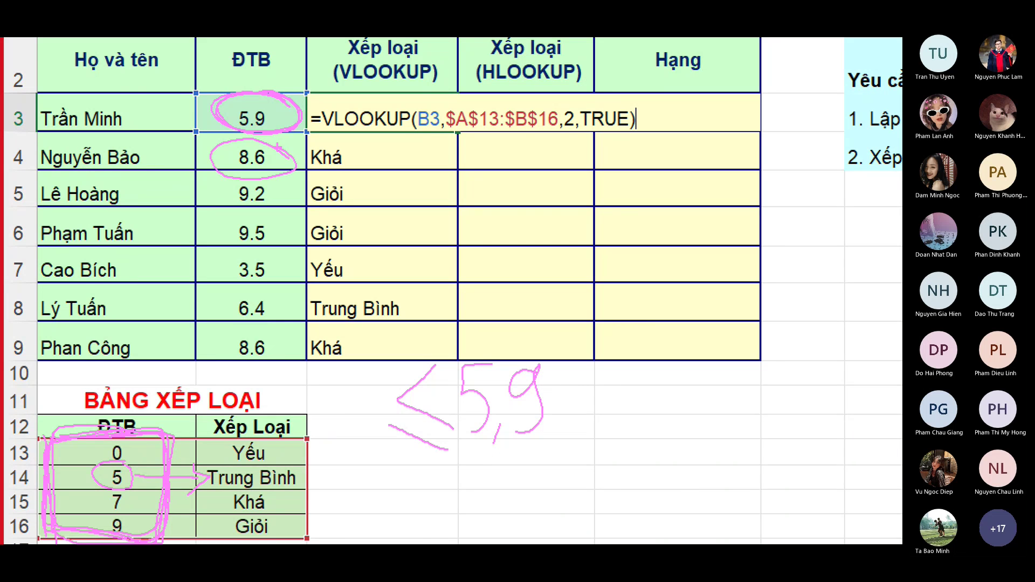
{"action": "mouse_move", "coordinate": [53, 475]}
{"action": "left_mouse_down"}
{"action": "mouse_move", "coordinate": [78, 534]}
{"action": "mouse_move", "coordinate": [175, 531]}
{"action": "mouse_move", "coordinate": [163, 507]}
{"action": "left_mouse_up"}
{"action": "left_click_drag", "start_coordinate": [461, 458], "coordinate": [492, 510]}
{"action": "left_click_drag", "start_coordinate": [536, 463], "coordinate": [532, 508]}
{"action": "mouse_move", "coordinate": [584, 440]}
{"action": "left_mouse_down"}
{"action": "mouse_move", "coordinate": [568, 460]}
{"action": "mouse_move", "coordinate": [573, 476]}
{"action": "left_mouse_up"}
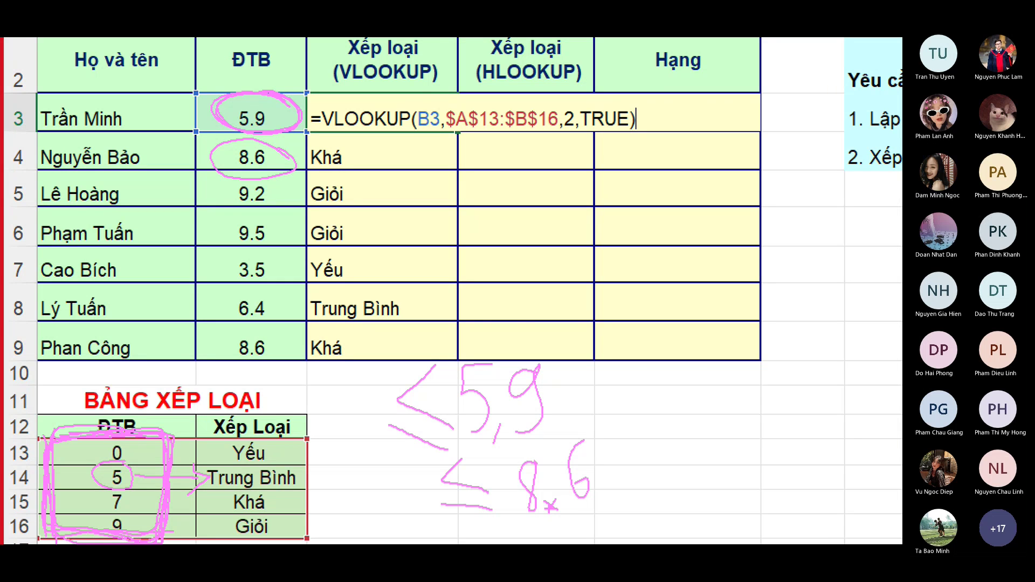
{"action": "mouse_move", "coordinate": [135, 493]}
{"action": "left_mouse_down"}
{"action": "mouse_move", "coordinate": [129, 518]}
{"action": "mouse_move", "coordinate": [123, 494]}
{"action": "mouse_move", "coordinate": [223, 502]}
{"action": "mouse_move", "coordinate": [210, 519]}
{"action": "left_mouse_up"}
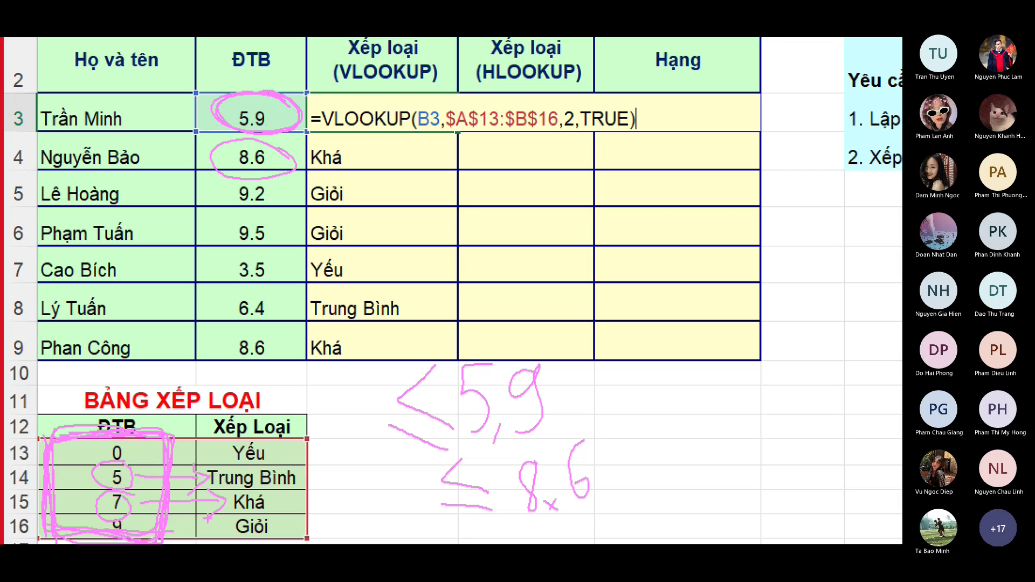
- Circle the 9.2 average in B5, write "≤9.2" by hand, and link the circled 9 to Giỏi with an arrow
{"action": "mouse_move", "coordinate": [286, 186]}
{"action": "left_mouse_down"}
{"action": "mouse_move", "coordinate": [218, 190]}
{"action": "mouse_move", "coordinate": [288, 204]}
{"action": "mouse_move", "coordinate": [272, 182]}
{"action": "left_mouse_up"}
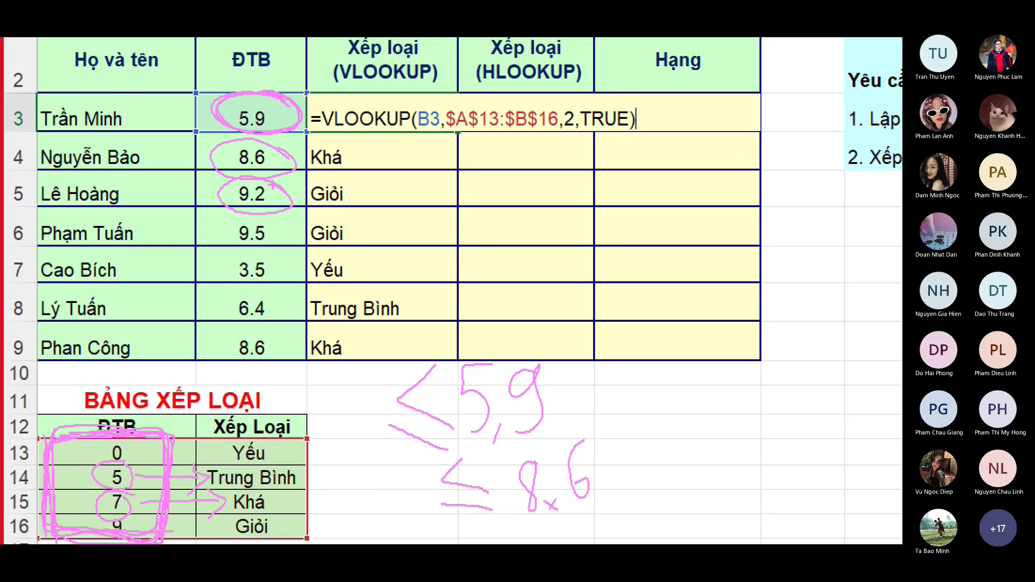
{"action": "left_click_drag", "start_coordinate": [690, 350], "coordinate": [706, 410]}
{"action": "left_click_drag", "start_coordinate": [650, 395], "coordinate": [699, 426]}
{"action": "mouse_move", "coordinate": [753, 346]}
{"action": "left_mouse_down"}
{"action": "mouse_move", "coordinate": [734, 399]}
{"action": "mouse_move", "coordinate": [780, 402]}
{"action": "left_mouse_up"}
{"action": "left_click_drag", "start_coordinate": [778, 389], "coordinate": [766, 401]}
{"action": "mouse_move", "coordinate": [809, 342]}
{"action": "left_mouse_down"}
{"action": "mouse_move", "coordinate": [828, 350]}
{"action": "mouse_move", "coordinate": [798, 389]}
{"action": "mouse_move", "coordinate": [847, 388]}
{"action": "left_mouse_up"}
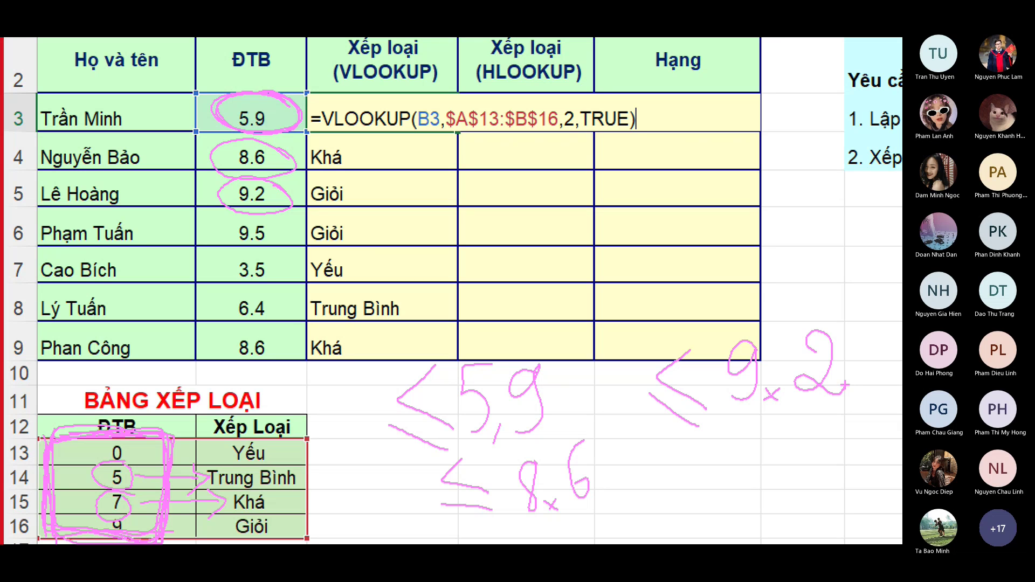
{"action": "mouse_move", "coordinate": [173, 532]}
{"action": "left_mouse_down"}
{"action": "mouse_move", "coordinate": [197, 529]}
{"action": "mouse_move", "coordinate": [192, 544]}
{"action": "left_mouse_up"}
- Circle the 3.5 average in B7, write "≤3.5" by hand, and link the circled 0 to Yếu with an arrow
{"action": "mouse_move", "coordinate": [257, 259]}
{"action": "left_mouse_down"}
{"action": "mouse_move", "coordinate": [248, 289]}
{"action": "mouse_move", "coordinate": [301, 277]}
{"action": "mouse_move", "coordinate": [261, 251]}
{"action": "left_mouse_up"}
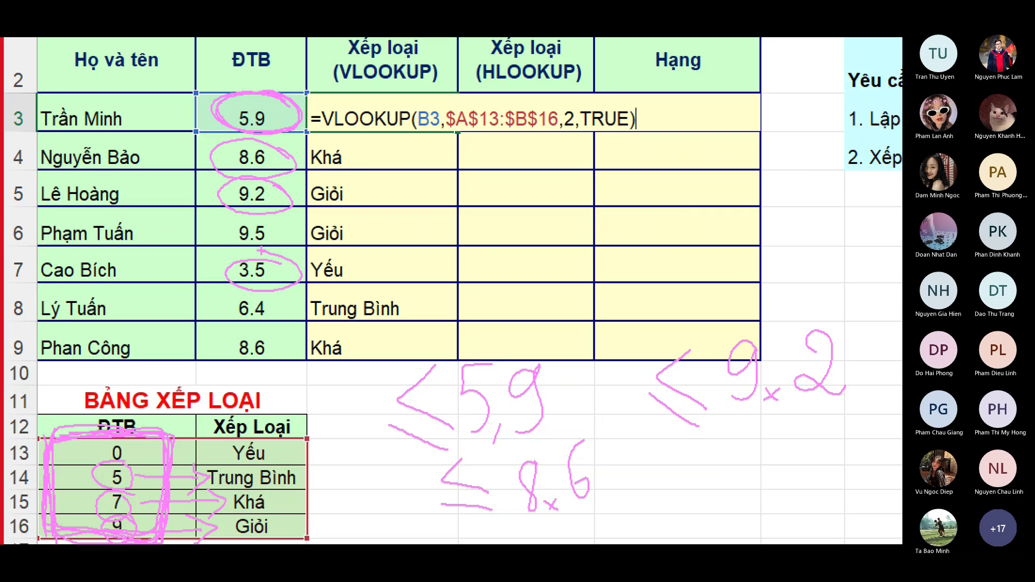
{"action": "left_click_drag", "start_coordinate": [701, 444], "coordinate": [719, 492]}
{"action": "left_click_drag", "start_coordinate": [671, 490], "coordinate": [717, 508]}
{"action": "mouse_move", "coordinate": [734, 441]}
{"action": "left_mouse_down"}
{"action": "mouse_move", "coordinate": [760, 475]}
{"action": "mouse_move", "coordinate": [739, 488]}
{"action": "left_mouse_up"}
{"action": "left_click_drag", "start_coordinate": [774, 476], "coordinate": [774, 484]}
{"action": "left_click_drag", "start_coordinate": [788, 431], "coordinate": [793, 481]}
{"action": "left_click_drag", "start_coordinate": [793, 429], "coordinate": [834, 427]}
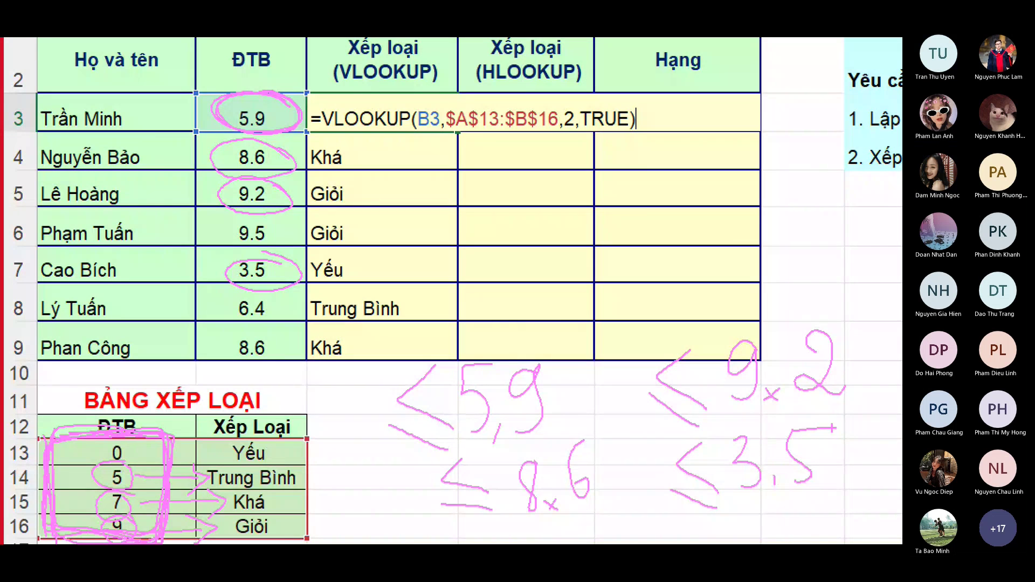
{"action": "mouse_move", "coordinate": [139, 451]}
{"action": "left_mouse_down"}
{"action": "mouse_move", "coordinate": [229, 456]}
{"action": "mouse_move", "coordinate": [210, 468]}
{"action": "left_mouse_up"}
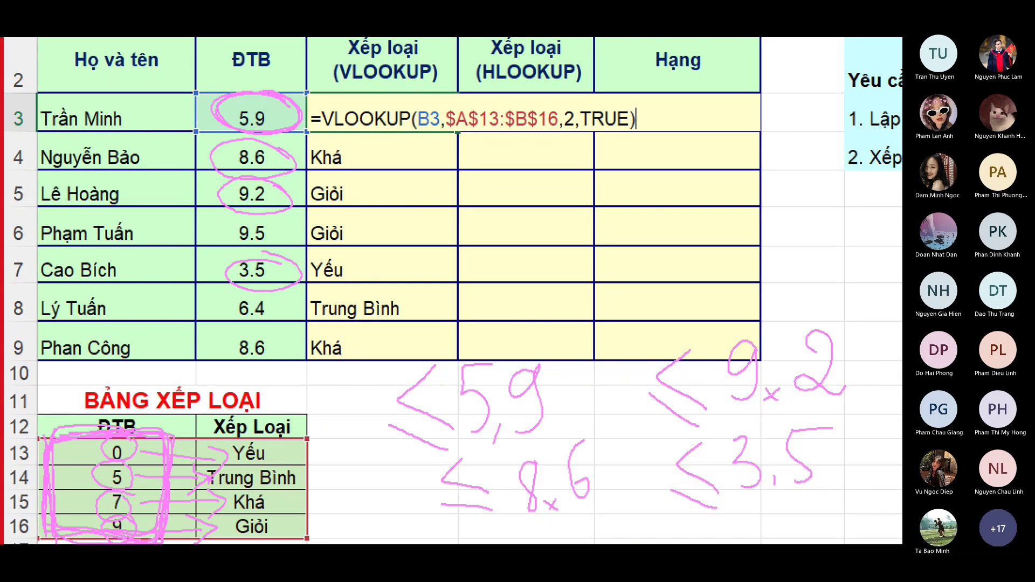
- Clear the handwritten notes and review the arguments of the VLOOKUP formula in C3, leaving it unchanged
{"action": "key", "text": "Escape"}
{"action": "key", "text": "ctrl+Return"}
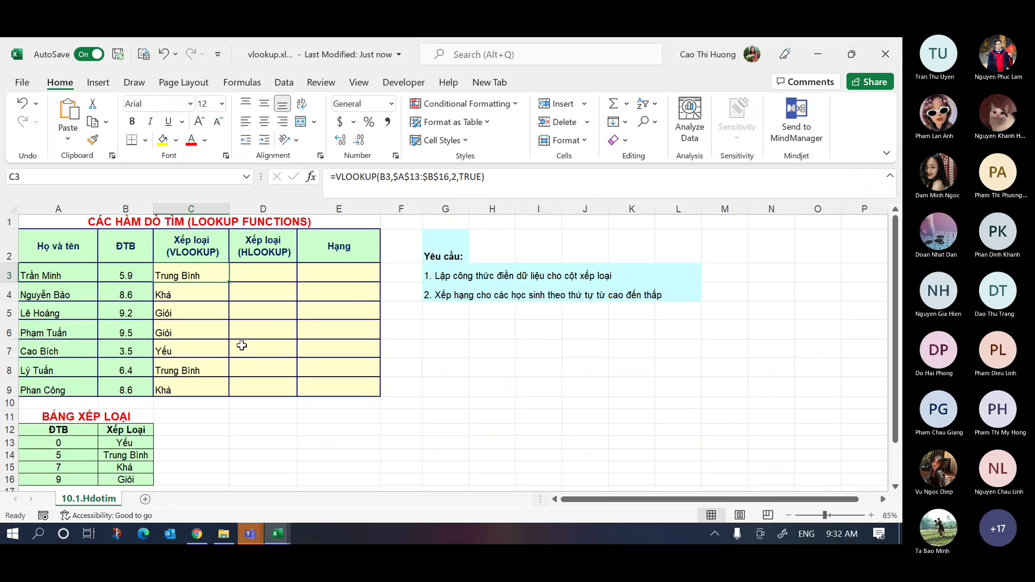
{"action": "left_click", "coordinate": [517, 184]}
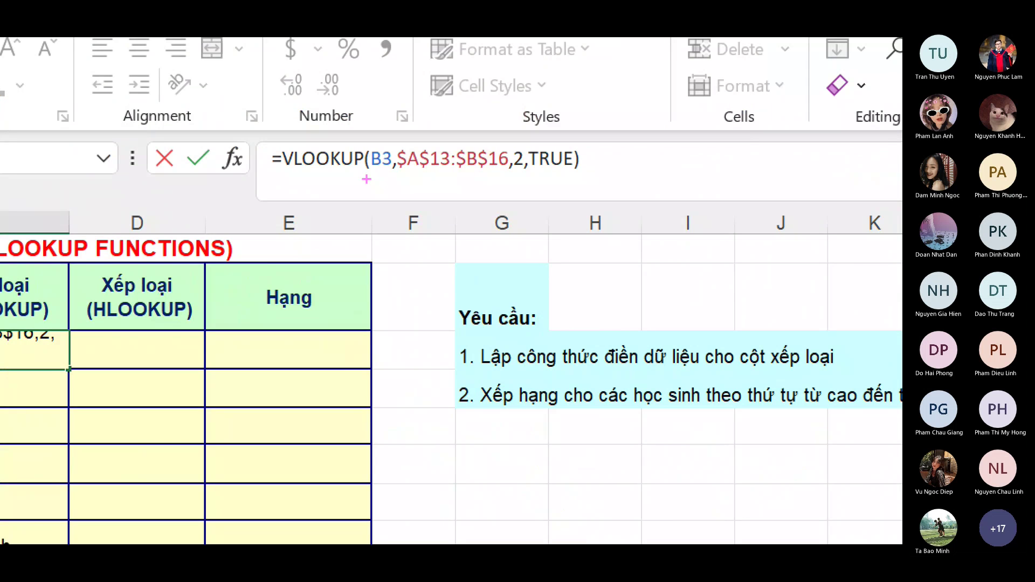
{"action": "left_click_drag", "start_coordinate": [534, 172], "coordinate": [591, 181]}
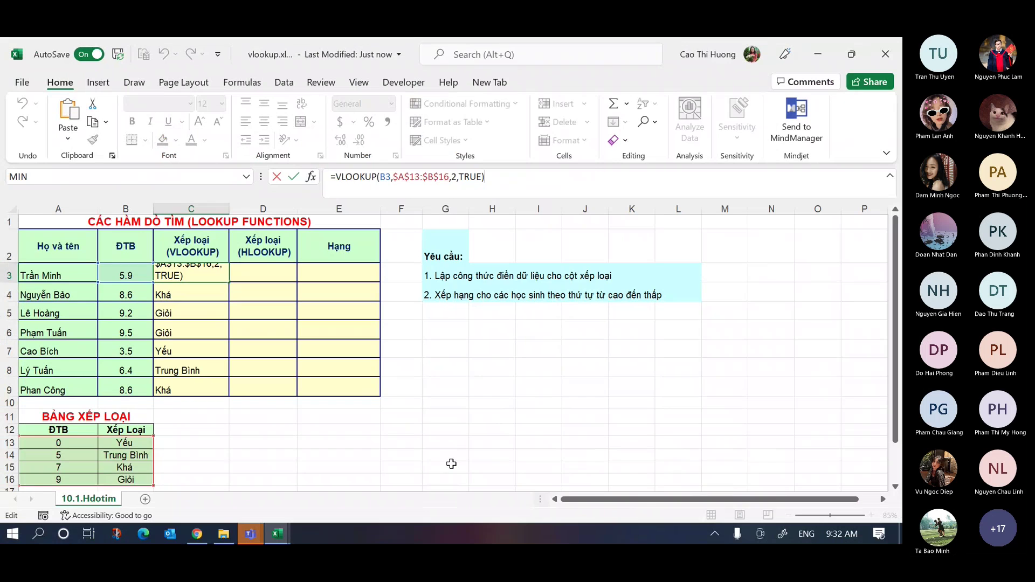
{"action": "right_click", "coordinate": [453, 455]}
{"action": "left_click", "coordinate": [451, 453]}
- Examine the horizontal grading table in A19:E20 that serves the HLOOKUP column
{"action": "scroll", "coordinate": [270, 367], "scroll_direction": "down", "scroll_amount": 3}
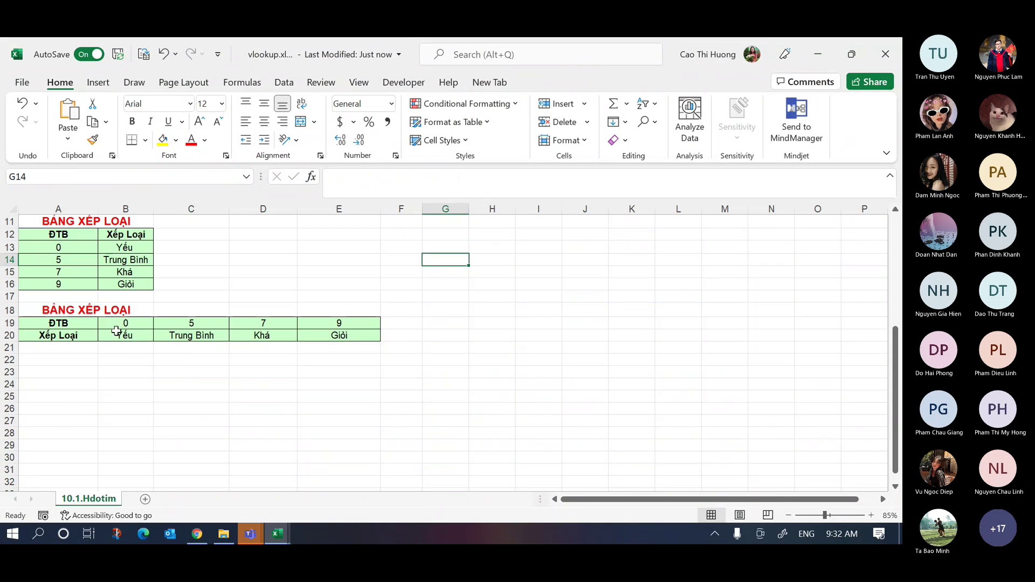
{"action": "scroll", "coordinate": [117, 332], "scroll_direction": "up", "scroll_amount": 2}
{"action": "left_click_drag", "start_coordinate": [89, 421], "coordinate": [347, 432]}
{"action": "scroll", "coordinate": [283, 386], "scroll_direction": "up", "scroll_amount": 1}
{"action": "scroll", "coordinate": [282, 386], "scroll_direction": "up", "scroll_amount": 1}
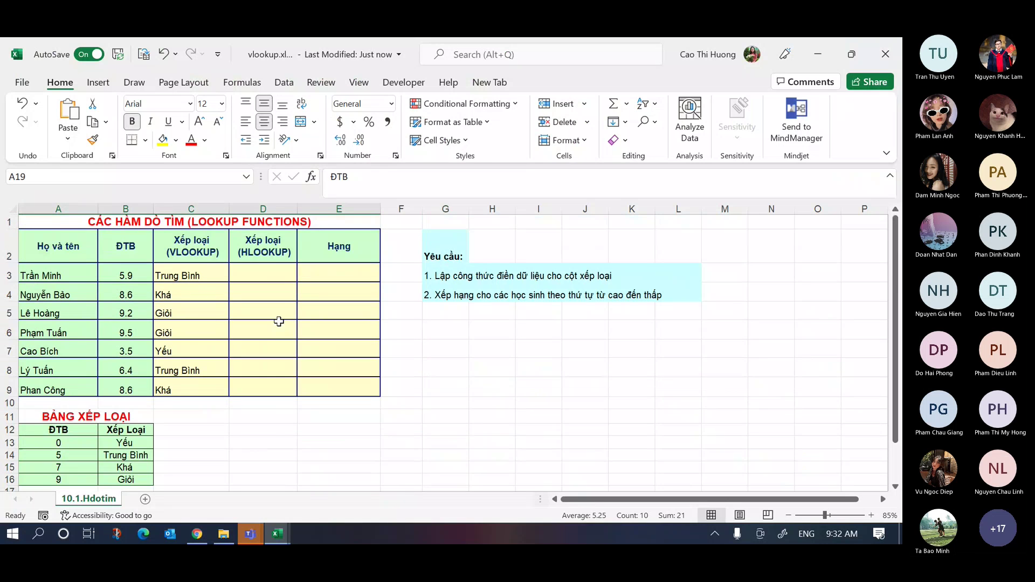
- Start an HLOOKUP formula in D3 with the average in B3 as the lookup value
{"action": "double_click", "coordinate": [261, 269]}
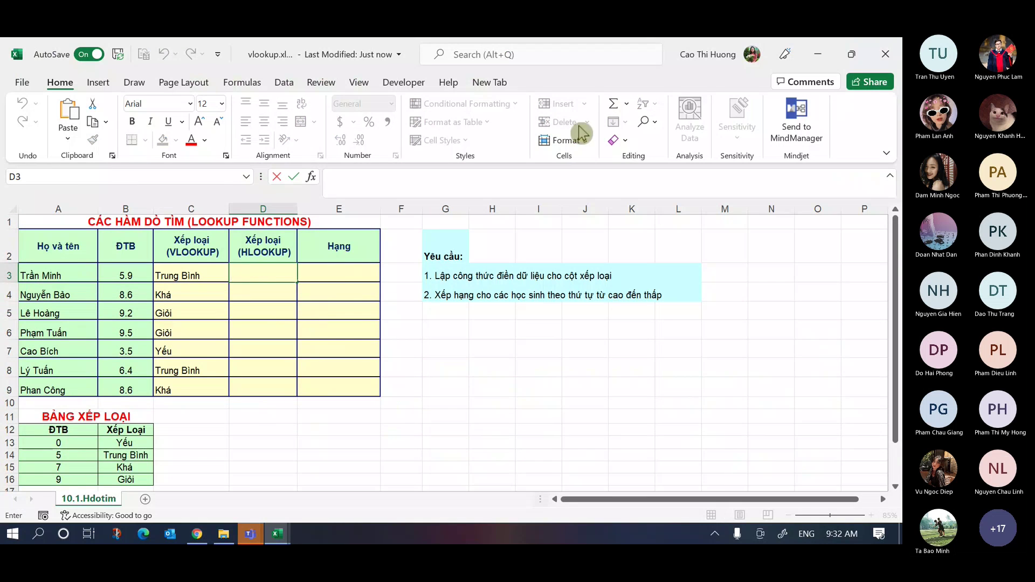
{"action": "type", "text": "="}
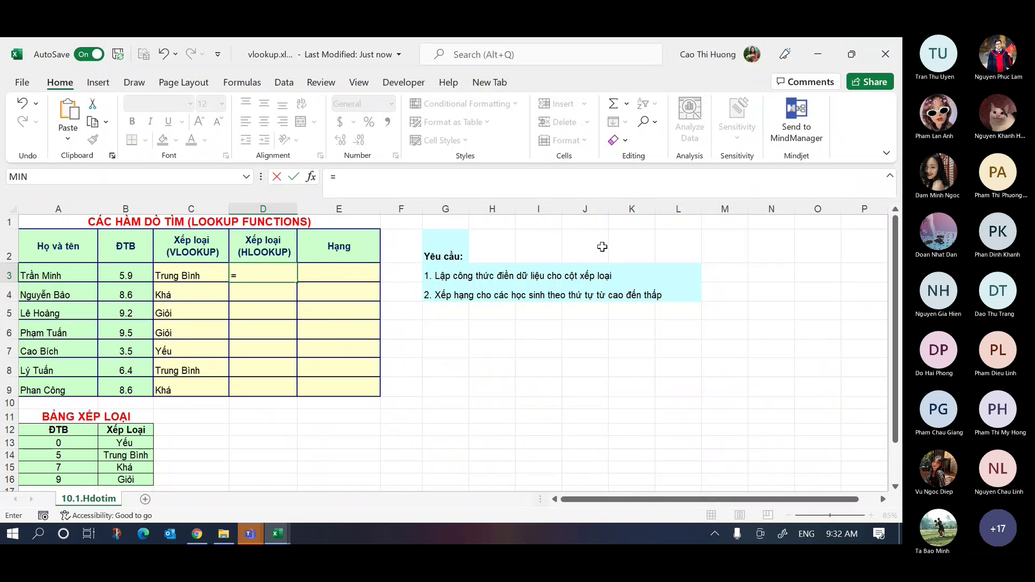
{"action": "type", "text": "HL"}
{"action": "key", "text": "Tab"}
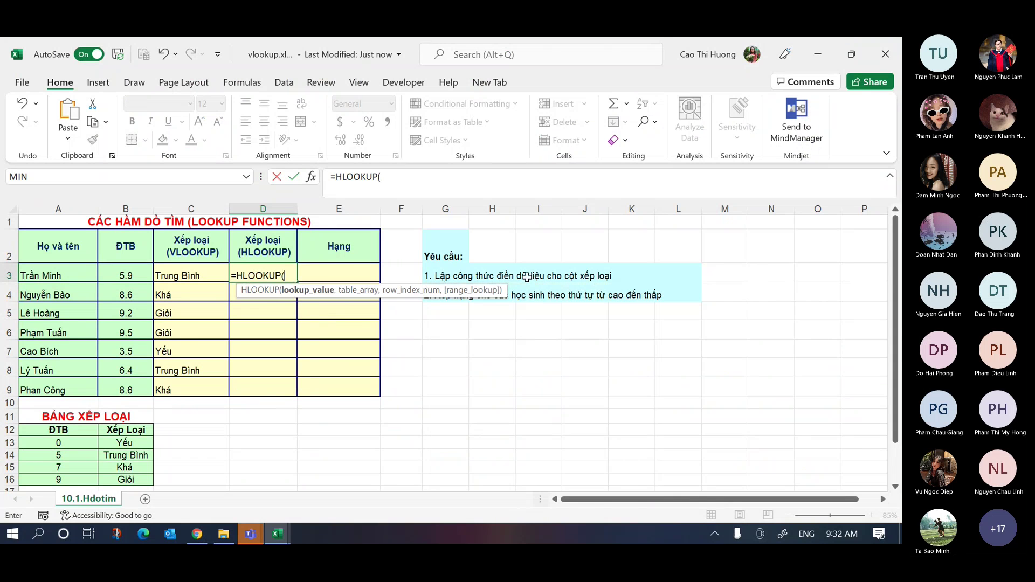
{"action": "left_click", "coordinate": [130, 275]}
{"action": "type", "text": ","}
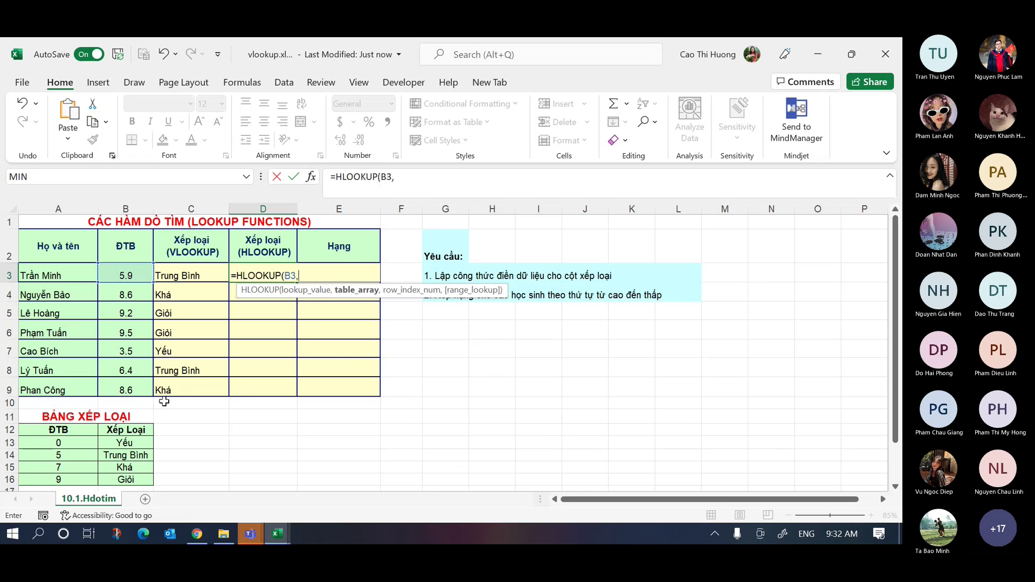
- Complete the D3 formula with the absolute table range $B$19:$E$20, row index 2 and TRUE for approximate match
{"action": "scroll", "coordinate": [164, 402], "scroll_direction": "down", "scroll_amount": 2}
{"action": "left_click_drag", "start_coordinate": [125, 421], "coordinate": [342, 434]}
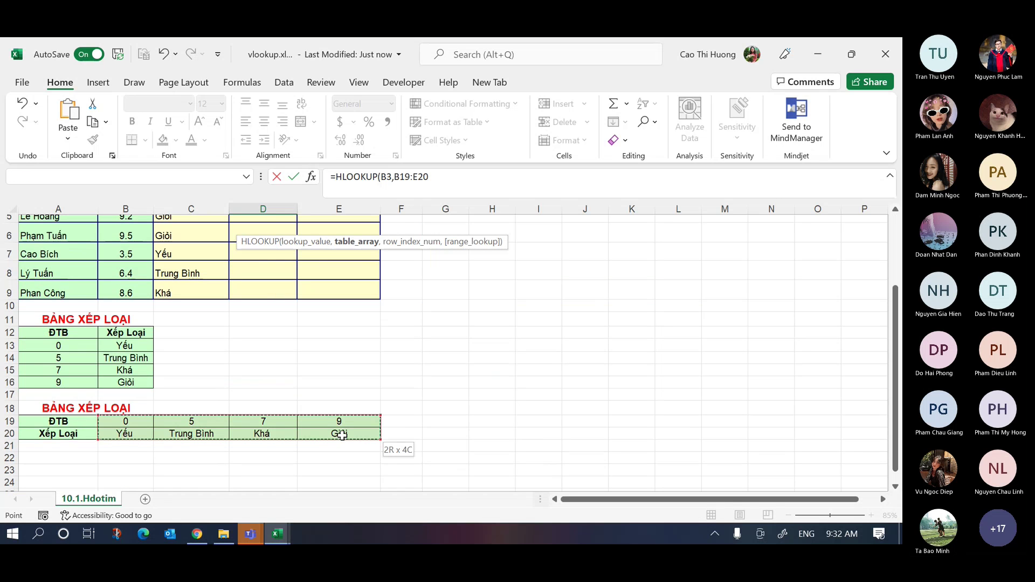
{"action": "key", "text": "F4"}
{"action": "type", "text": ","}
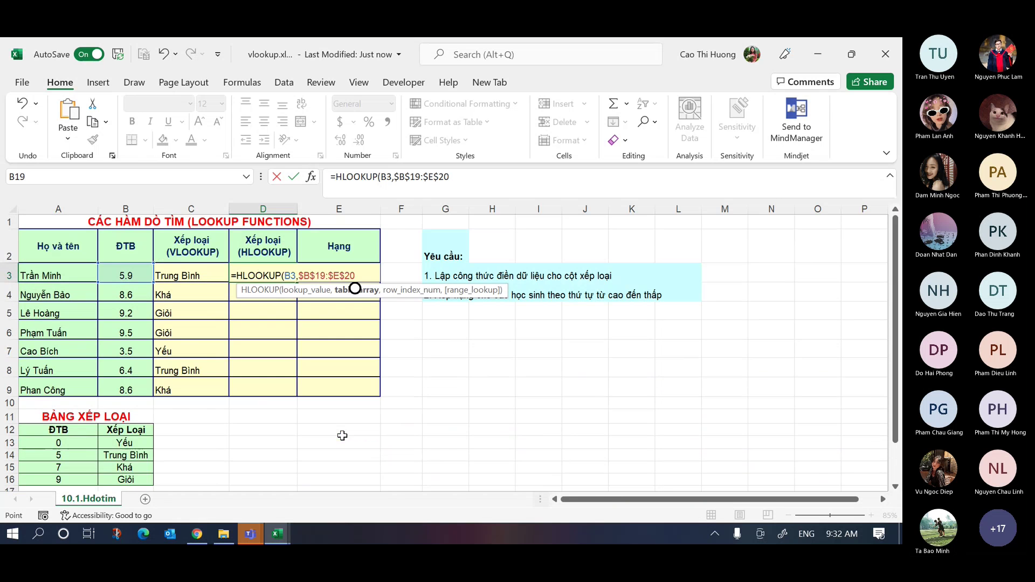
{"action": "type", "text": "2,"}
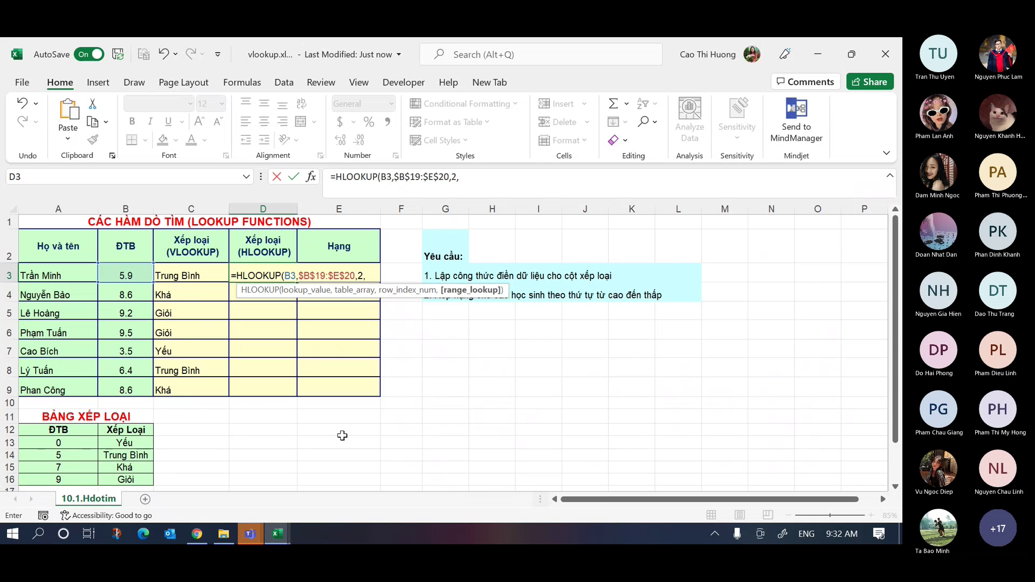
{"action": "key", "text": "Tab"}
{"action": "key", "text": "Return"}
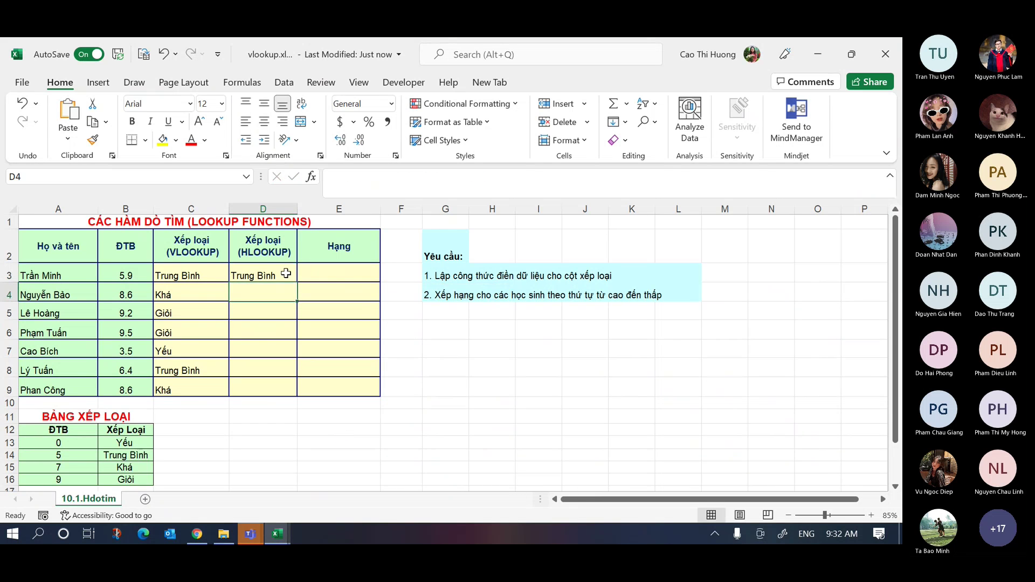
- Fill the D3 HLOOKUP formula down to D9 and review its arguments
{"action": "left_click", "coordinate": [286, 274]}
{"action": "double_click", "coordinate": [297, 282]}
{"action": "left_click", "coordinate": [528, 180]}
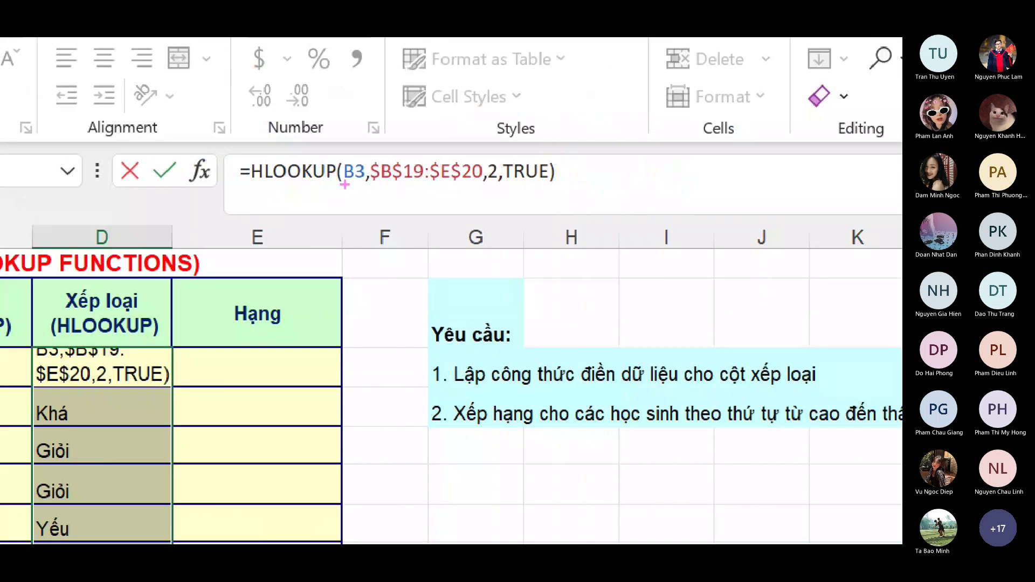
{"action": "key", "text": "Return"}
- Switch to the Vi du ham 1.xlsx workbook and show the bonus formula in E3
{"action": "left_click", "coordinate": [277, 534]}
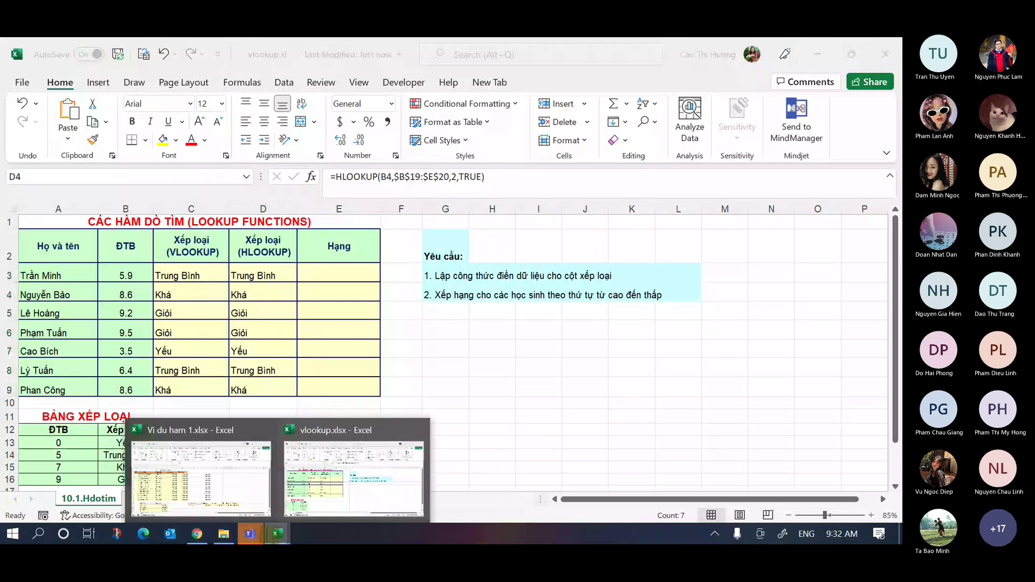
{"action": "left_click", "coordinate": [211, 482]}
{"action": "left_click", "coordinate": [613, 318]}
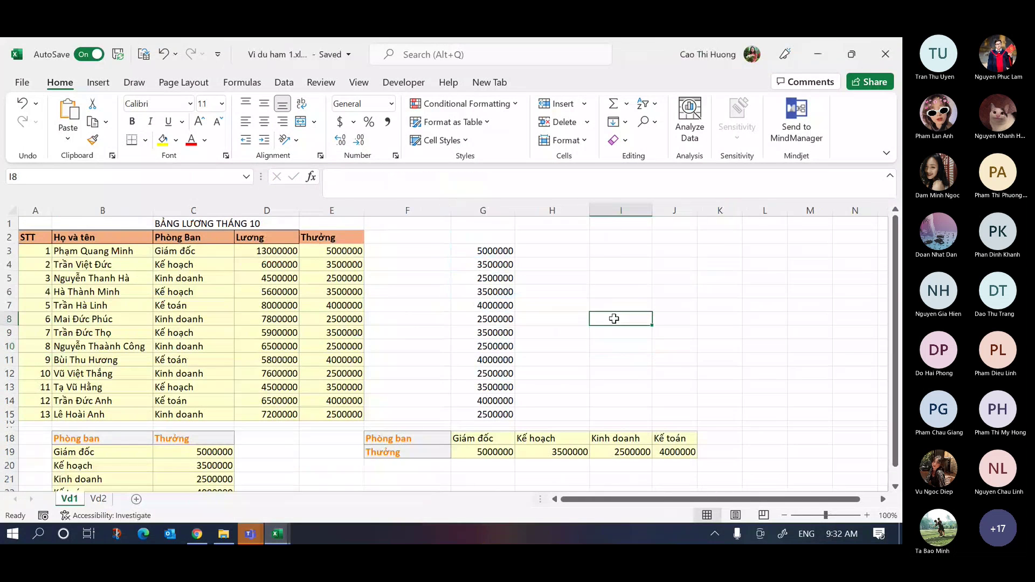
{"action": "left_click", "coordinate": [348, 252]}
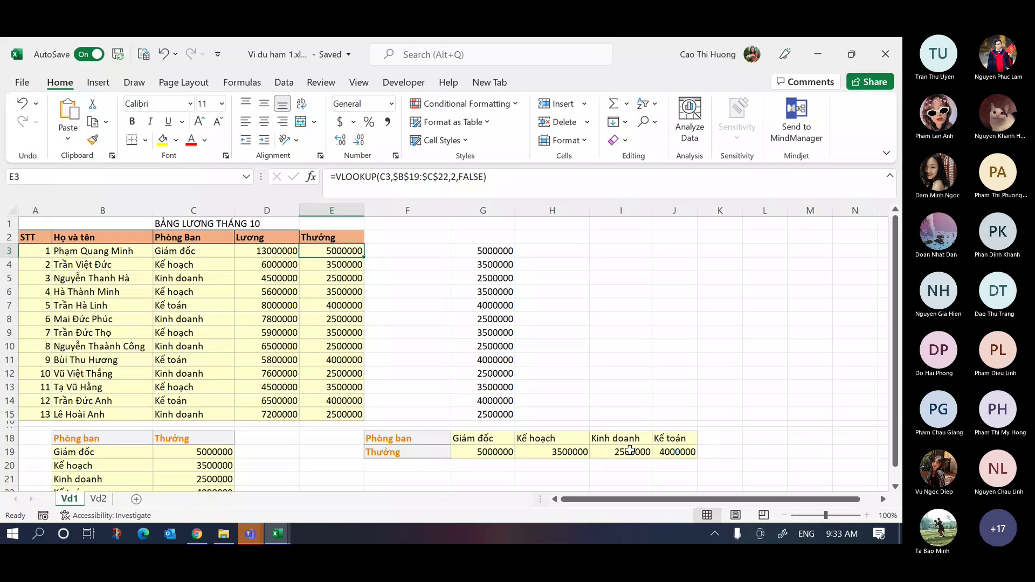
- Insert a column after Thưởng in the salary table and head it "Thu nhập" in F2
{"action": "left_click", "coordinate": [408, 207]}
{"action": "right_click", "coordinate": [408, 208]}
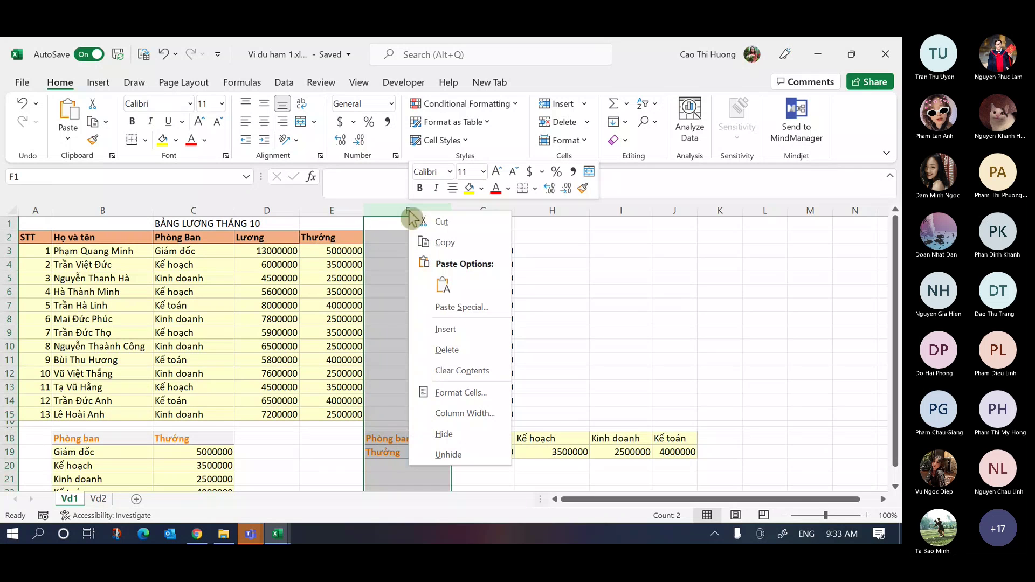
{"action": "left_click", "coordinate": [465, 323]}
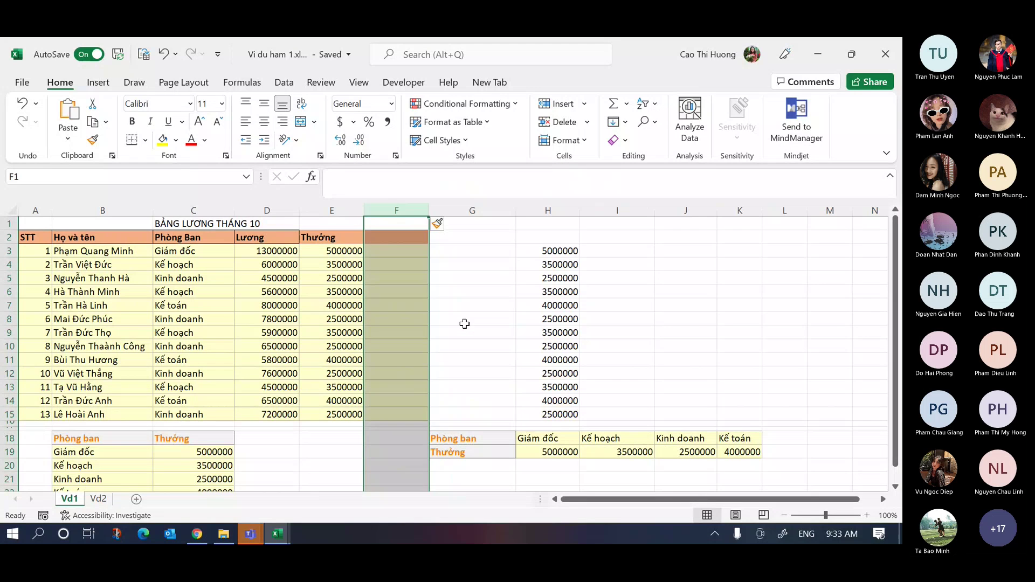
{"action": "left_click", "coordinate": [393, 241]}
{"action": "type", "text": "Thu nhập"}
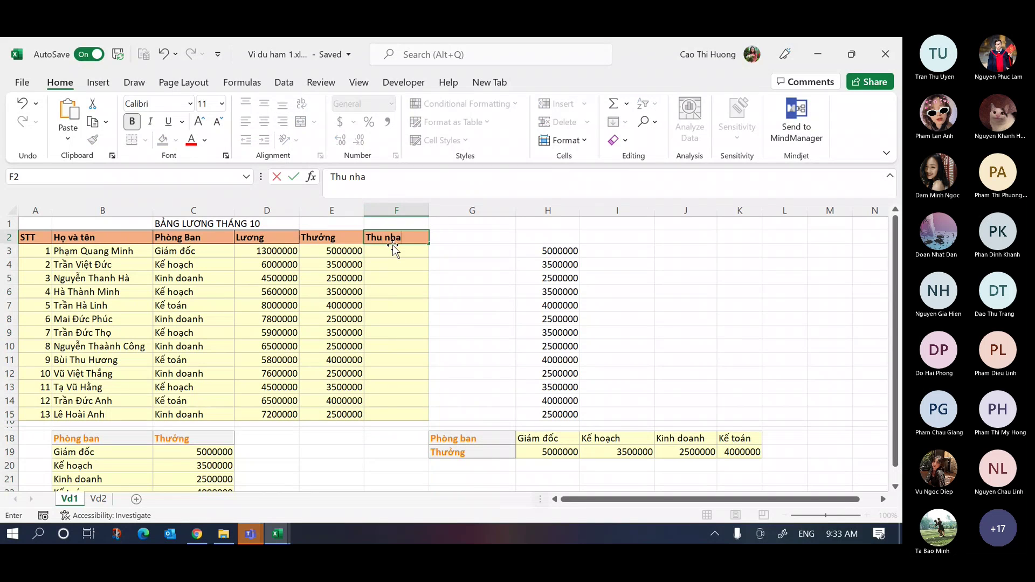
{"action": "key", "text": "Return"}
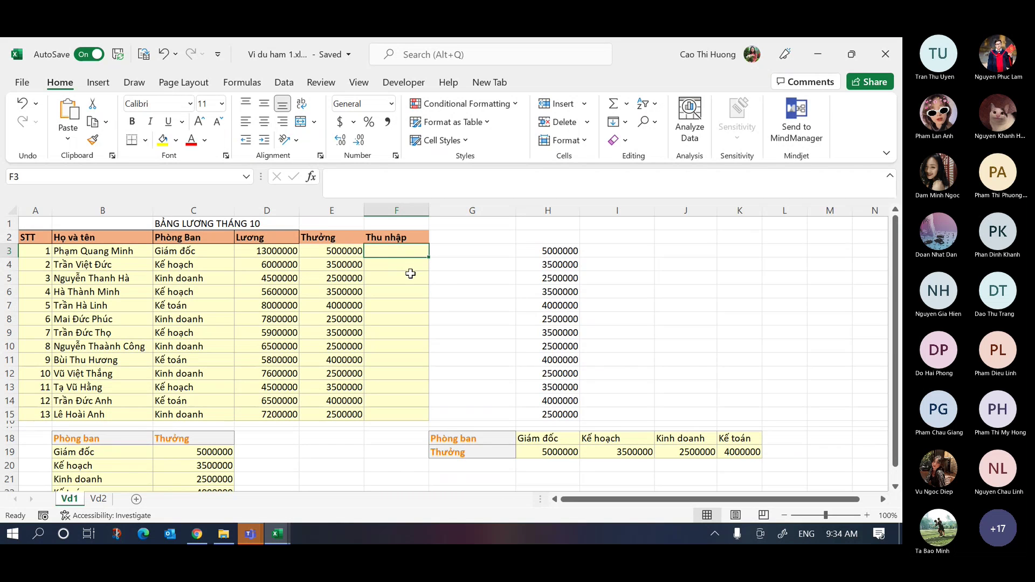
- Calculate income in F3 as =D3+E3 and fill the formula down to F15
{"action": "type", "text": "="}
{"action": "left_click", "coordinate": [282, 252]}
{"action": "type", "text": "+"}
{"action": "left_click", "coordinate": [328, 252]}
{"action": "key", "text": "Return"}
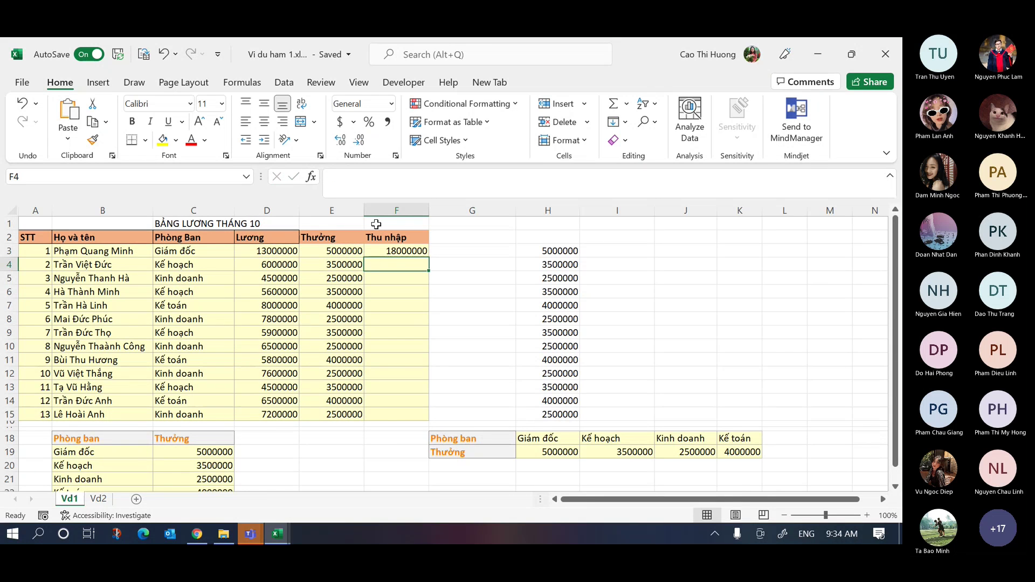
{"action": "left_click", "coordinate": [409, 251]}
{"action": "double_click", "coordinate": [429, 258]}
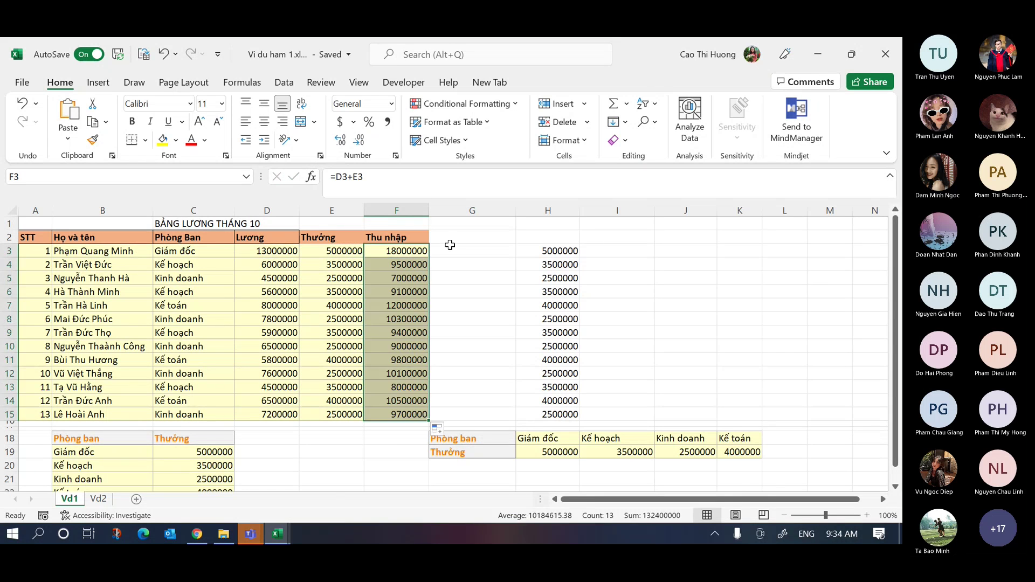
- Insert a column after Thu nhập in the salary table and head it "Trạng thái" in G2
{"action": "right_click", "coordinate": [469, 211]}
{"action": "left_click", "coordinate": [520, 331]}
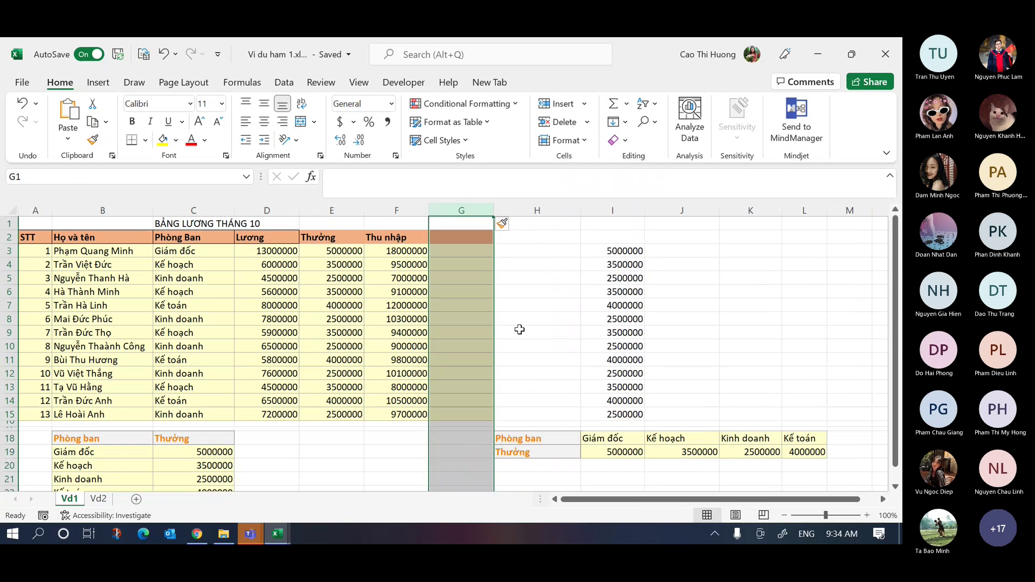
{"action": "scroll", "coordinate": [519, 331], "scroll_direction": "up", "scroll_amount": 1}
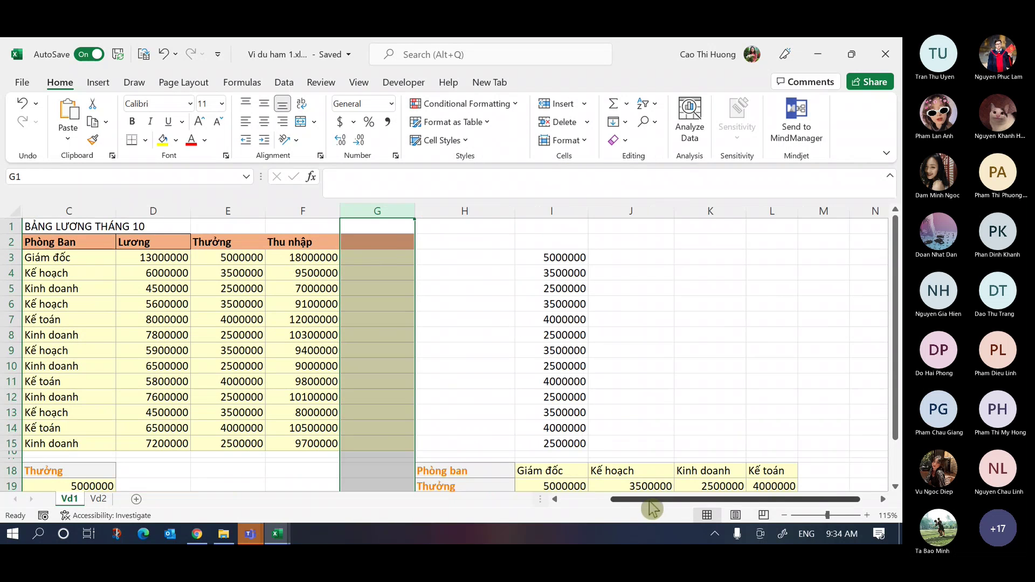
{"action": "left_click_drag", "start_coordinate": [652, 509], "coordinate": [602, 509]}
{"action": "left_click", "coordinate": [517, 244]}
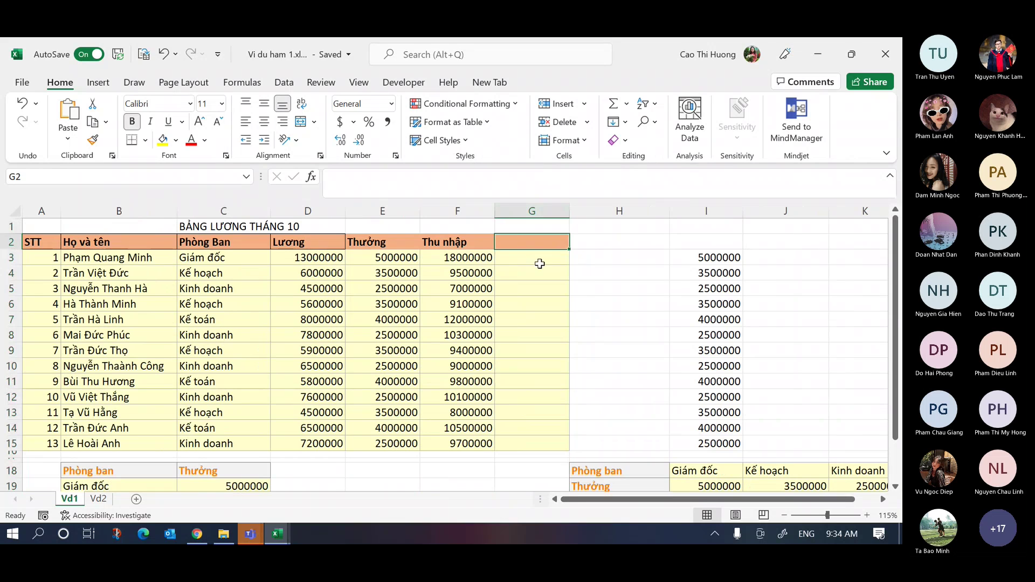
{"action": "type", "text": "Trang"}
{"action": "type", "text": " thái"}
{"action": "key", "text": "Return"}
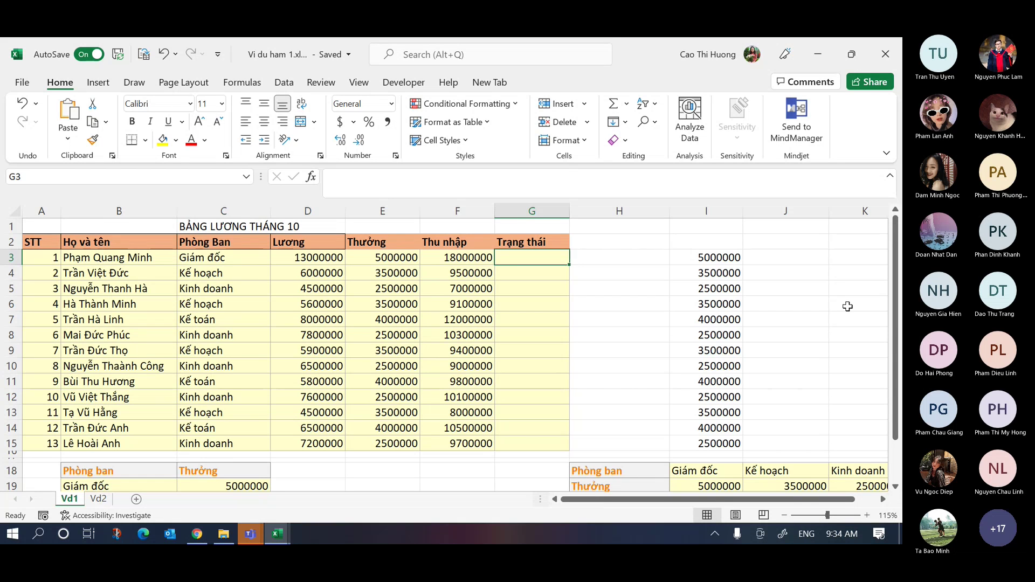
{"action": "left_click_drag", "start_coordinate": [545, 258], "coordinate": [548, 441]}
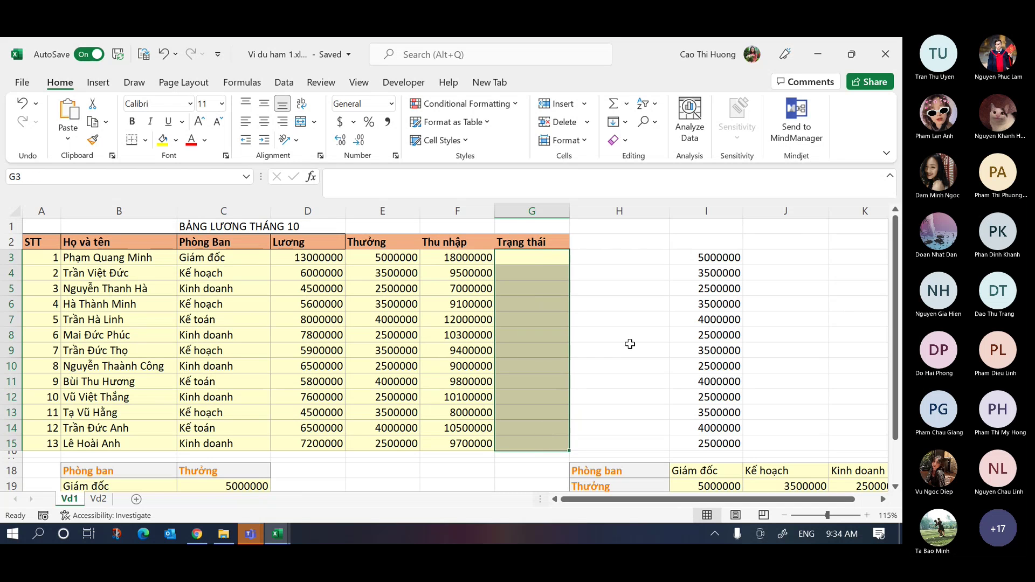
{"action": "left_click", "coordinate": [537, 261]}
{"action": "left_click", "coordinate": [445, 258]}
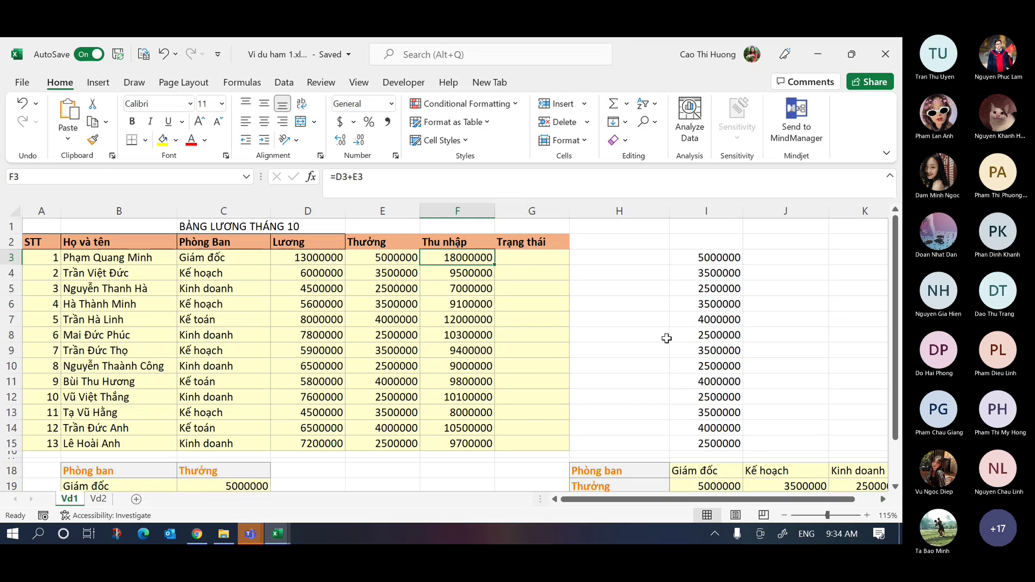
{"action": "left_click", "coordinate": [542, 257]}
{"action": "left_click_drag", "start_coordinate": [542, 258], "coordinate": [536, 444]}
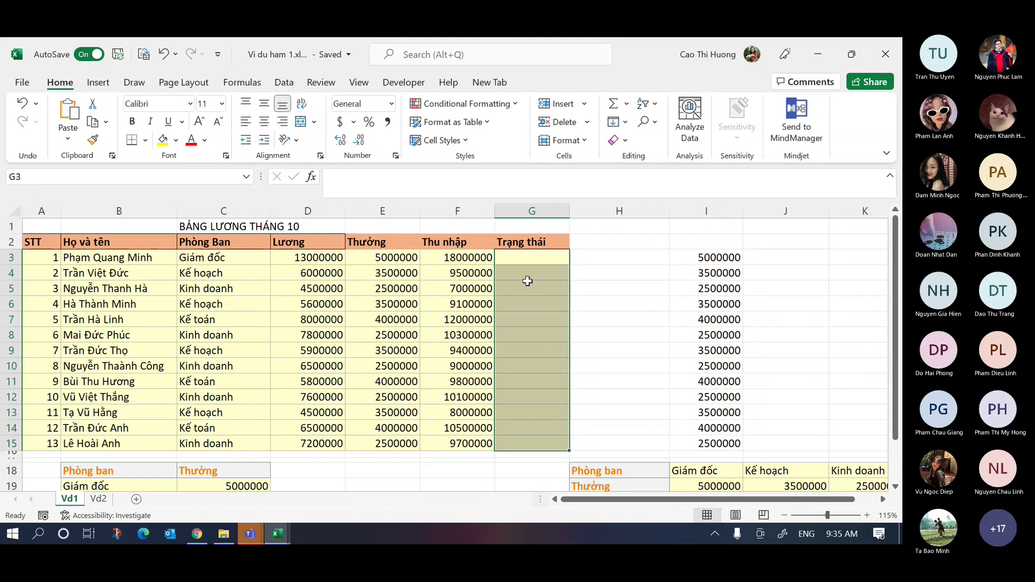
{"action": "left_click", "coordinate": [536, 257]}
- Clear the leftover bonus values in I3:I15 and begin an IF formula in G3
{"action": "left_click_drag", "start_coordinate": [715, 257], "coordinate": [725, 441]}
{"action": "key", "text": "Delete"}
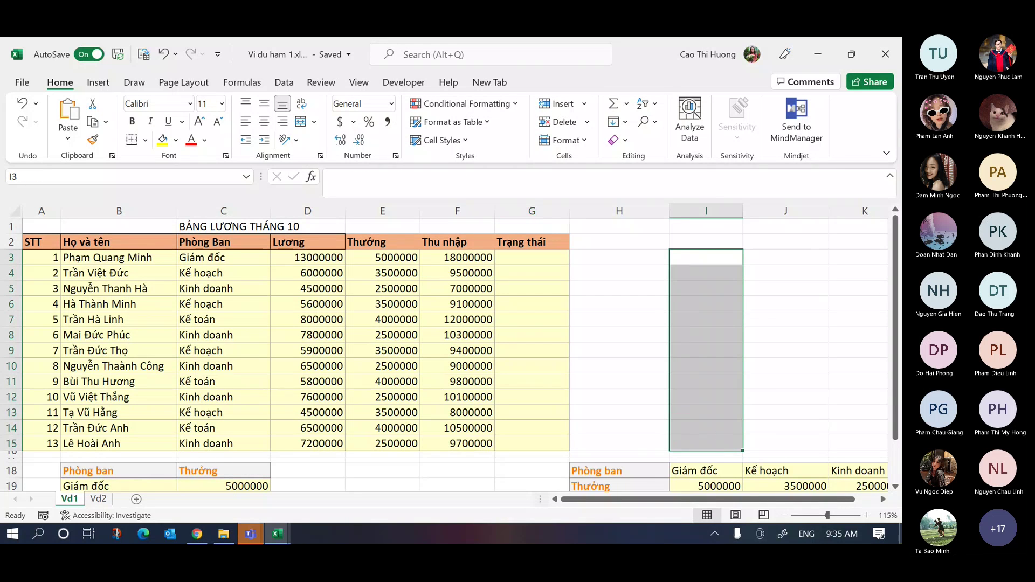
{"action": "left_click", "coordinate": [564, 257]}
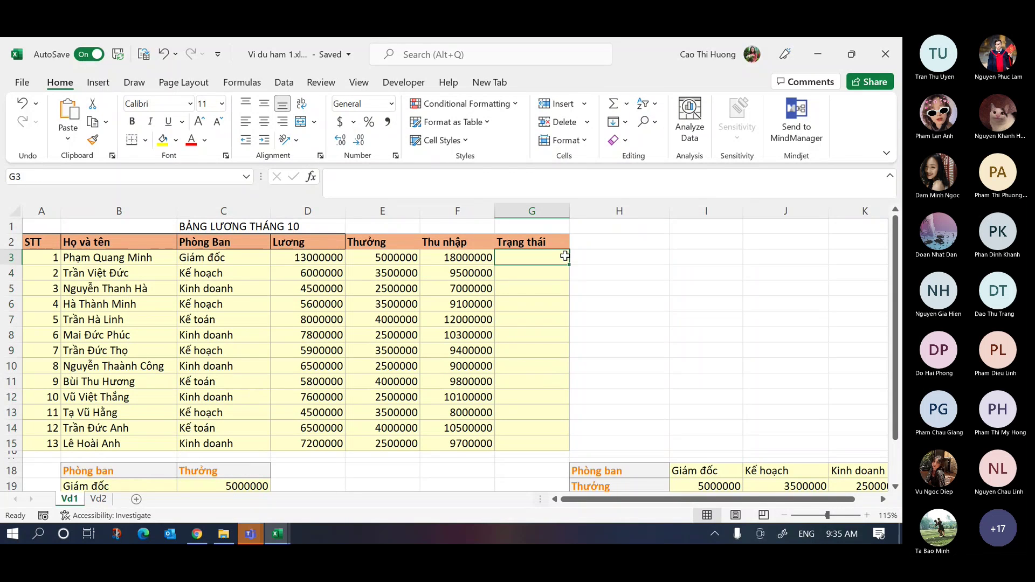
{"action": "type", "text": "=IF("}
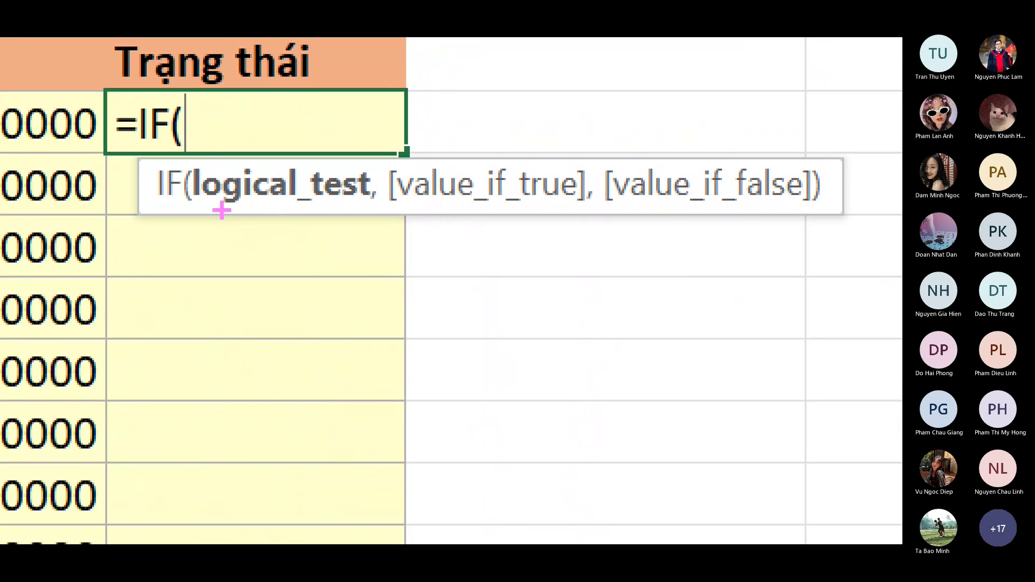
- Underline the logical_test, value_if_true and value_if_false arguments in the zoomed IF syntax hint
{"action": "mouse_move", "coordinate": [191, 214]}
{"action": "left_mouse_down"}
{"action": "mouse_move", "coordinate": [359, 216]}
{"action": "mouse_move", "coordinate": [205, 209]}
{"action": "left_mouse_up"}
{"action": "mouse_move", "coordinate": [343, 208]}
{"action": "left_mouse_down"}
{"action": "mouse_move", "coordinate": [358, 208]}
{"action": "mouse_move", "coordinate": [248, 208]}
{"action": "left_mouse_up"}
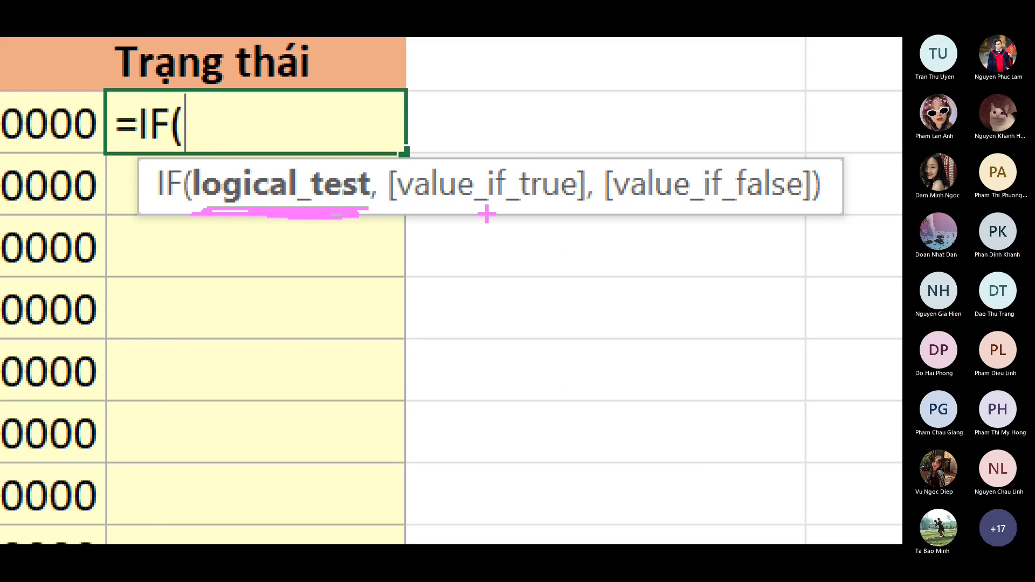
{"action": "mouse_move", "coordinate": [396, 210]}
{"action": "left_mouse_down"}
{"action": "mouse_move", "coordinate": [565, 213]}
{"action": "mouse_move", "coordinate": [406, 208]}
{"action": "left_mouse_up"}
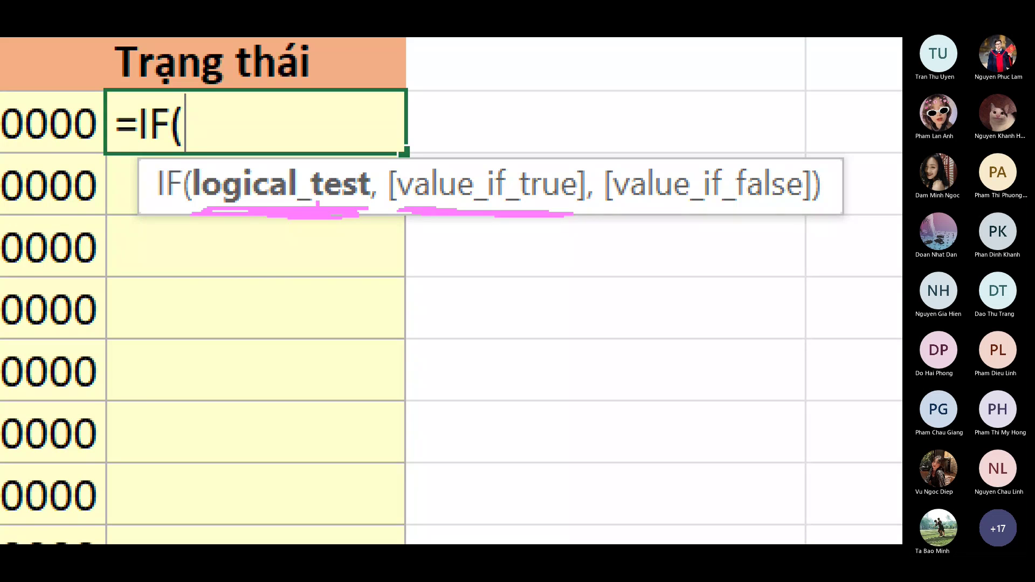
{"action": "left_click_drag", "start_coordinate": [618, 213], "coordinate": [818, 216]}
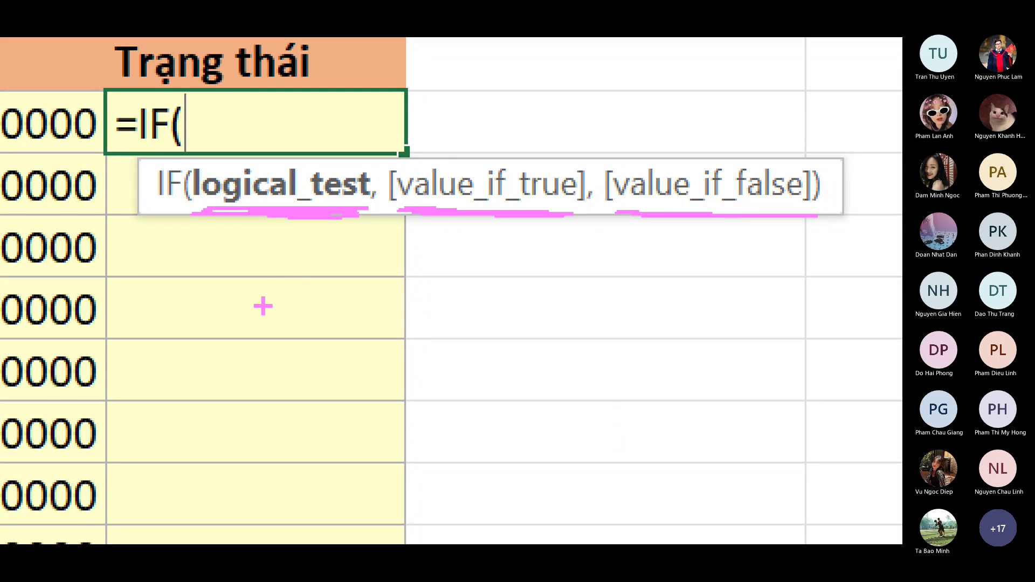
{"action": "left_click_drag", "start_coordinate": [203, 222], "coordinate": [364, 228]}
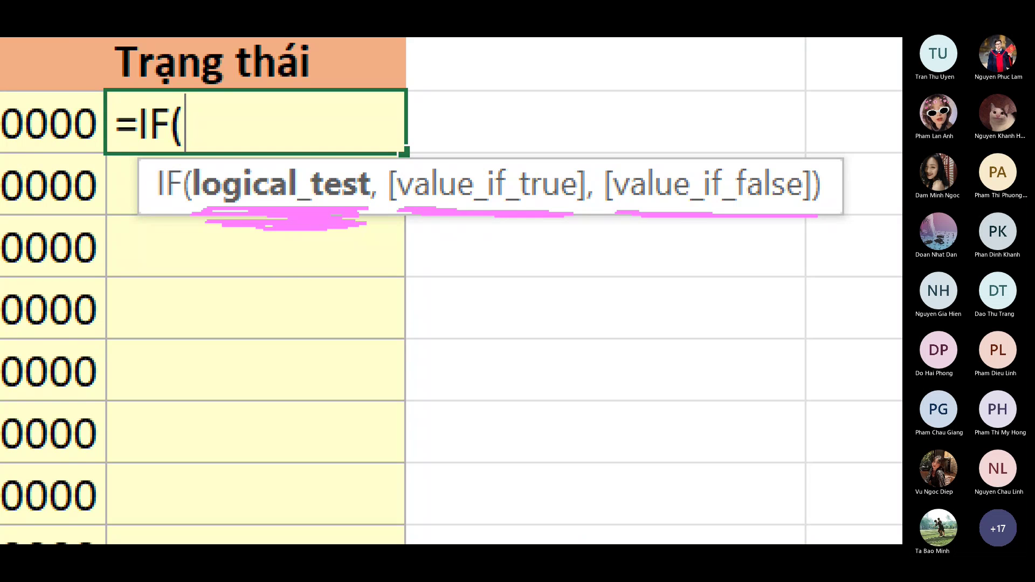
- Draw a bracket below logical_test and handwrite its two possible outcomes, True and False
{"action": "mouse_move", "coordinate": [182, 292]}
{"action": "left_mouse_down"}
{"action": "mouse_move", "coordinate": [141, 358]}
{"action": "mouse_move", "coordinate": [184, 472]}
{"action": "left_mouse_up"}
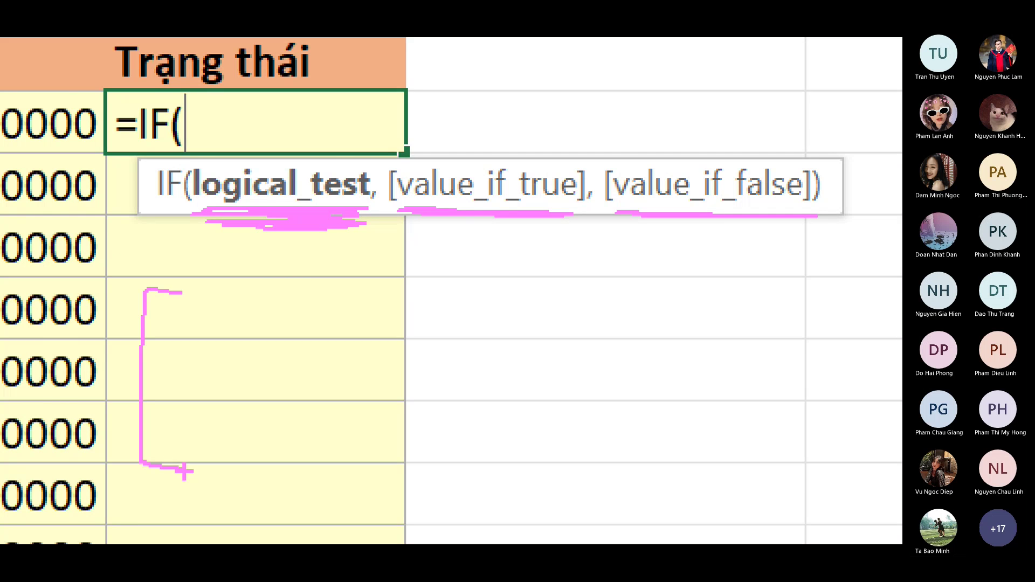
{"action": "left_click_drag", "start_coordinate": [214, 258], "coordinate": [200, 329]}
{"action": "left_click_drag", "start_coordinate": [178, 262], "coordinate": [232, 257]}
{"action": "mouse_move", "coordinate": [217, 330]}
{"action": "left_mouse_down"}
{"action": "mouse_move", "coordinate": [252, 294]}
{"action": "mouse_move", "coordinate": [309, 286]}
{"action": "mouse_move", "coordinate": [362, 328]}
{"action": "left_mouse_up"}
{"action": "mouse_move", "coordinate": [207, 403]}
{"action": "left_mouse_down"}
{"action": "mouse_move", "coordinate": [204, 485]}
{"action": "mouse_move", "coordinate": [241, 403]}
{"action": "left_mouse_up"}
{"action": "left_click_drag", "start_coordinate": [208, 443], "coordinate": [232, 440]}
{"action": "mouse_move", "coordinate": [258, 446]}
{"action": "left_mouse_down"}
{"action": "mouse_move", "coordinate": [255, 464]}
{"action": "mouse_move", "coordinate": [281, 456]}
{"action": "mouse_move", "coordinate": [301, 474]}
{"action": "mouse_move", "coordinate": [373, 426]}
{"action": "mouse_move", "coordinate": [410, 464]}
{"action": "left_mouse_up"}
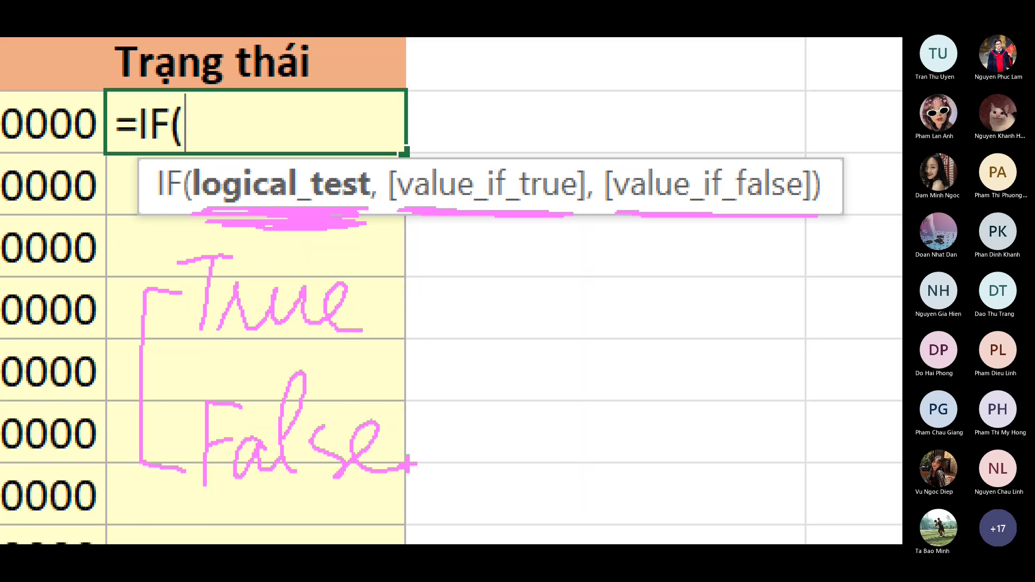
{"action": "left_click_drag", "start_coordinate": [298, 468], "coordinate": [327, 453]}
- Draw and retrace arrows from True to value_if_true and from False to value_if_false, and leave the annotation view
{"action": "mouse_move", "coordinate": [371, 304]}
{"action": "left_mouse_down"}
{"action": "mouse_move", "coordinate": [488, 218]}
{"action": "mouse_move", "coordinate": [488, 250]}
{"action": "left_mouse_up"}
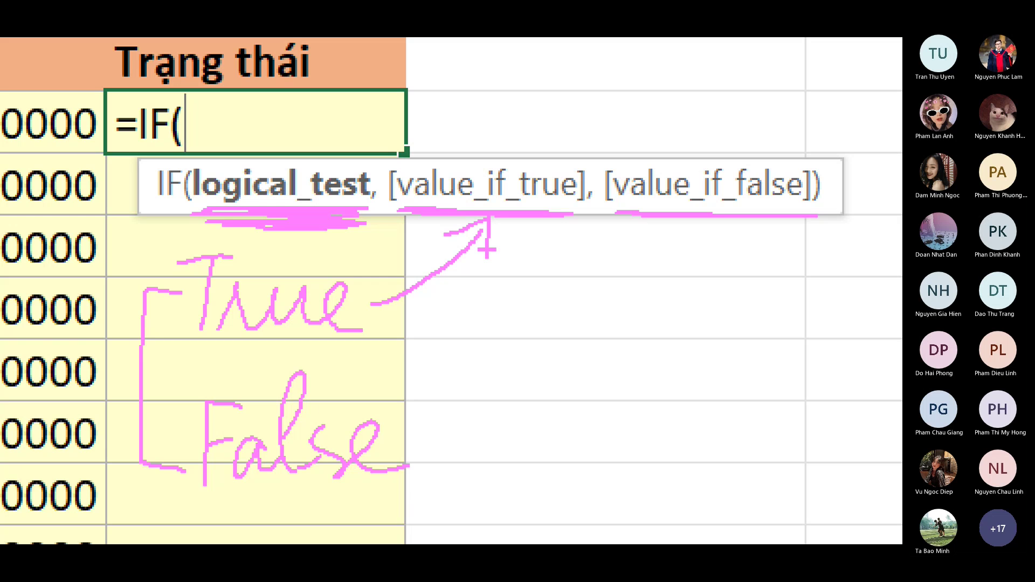
{"action": "mouse_move", "coordinate": [408, 438]}
{"action": "left_mouse_down"}
{"action": "mouse_move", "coordinate": [560, 384]}
{"action": "mouse_move", "coordinate": [695, 219]}
{"action": "mouse_move", "coordinate": [696, 266]}
{"action": "left_mouse_up"}
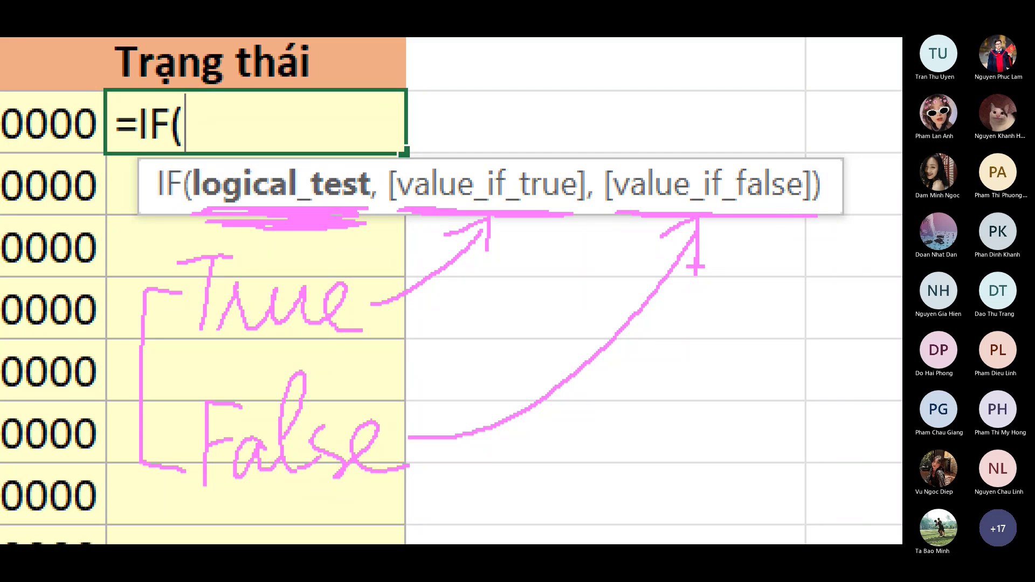
{"action": "mouse_move", "coordinate": [407, 146]}
{"action": "left_mouse_down"}
{"action": "mouse_move", "coordinate": [581, 156]}
{"action": "mouse_move", "coordinate": [674, 138]}
{"action": "mouse_move", "coordinate": [790, 136]}
{"action": "left_mouse_up"}
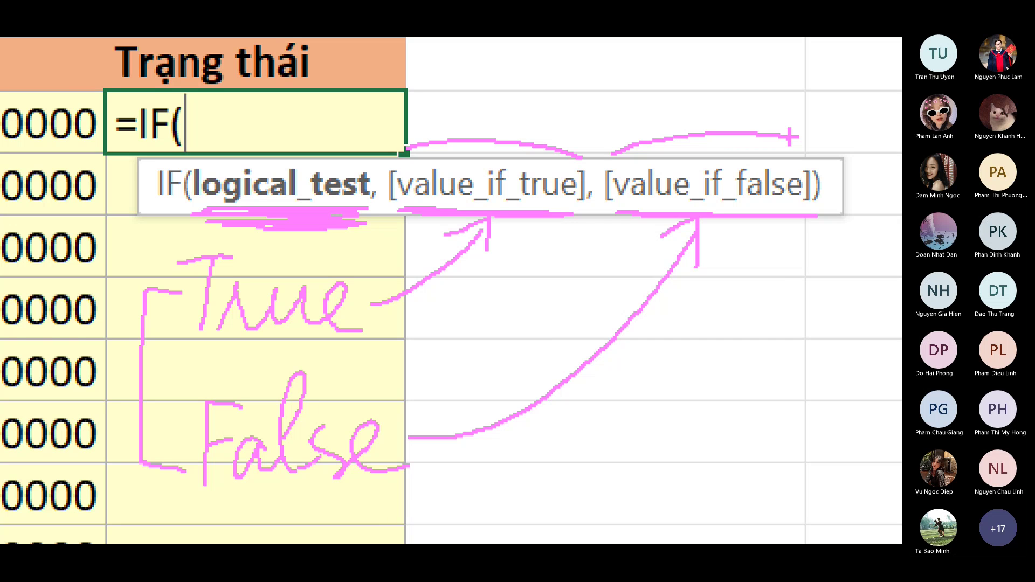
{"action": "mouse_move", "coordinate": [194, 282]}
{"action": "left_mouse_down"}
{"action": "mouse_move", "coordinate": [144, 393]}
{"action": "mouse_move", "coordinate": [204, 459]}
{"action": "left_mouse_up"}
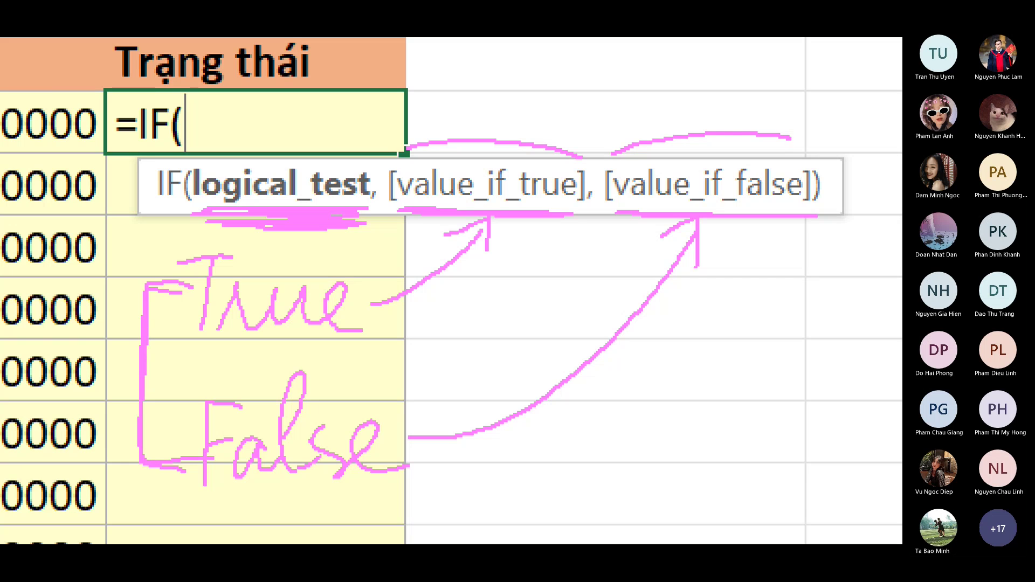
{"action": "left_click_drag", "start_coordinate": [211, 333], "coordinate": [339, 331]}
{"action": "mouse_move", "coordinate": [394, 295]}
{"action": "left_mouse_down"}
{"action": "mouse_move", "coordinate": [375, 301]}
{"action": "mouse_move", "coordinate": [487, 222]}
{"action": "mouse_move", "coordinate": [431, 238]}
{"action": "left_mouse_up"}
{"action": "left_click_drag", "start_coordinate": [493, 218], "coordinate": [483, 273]}
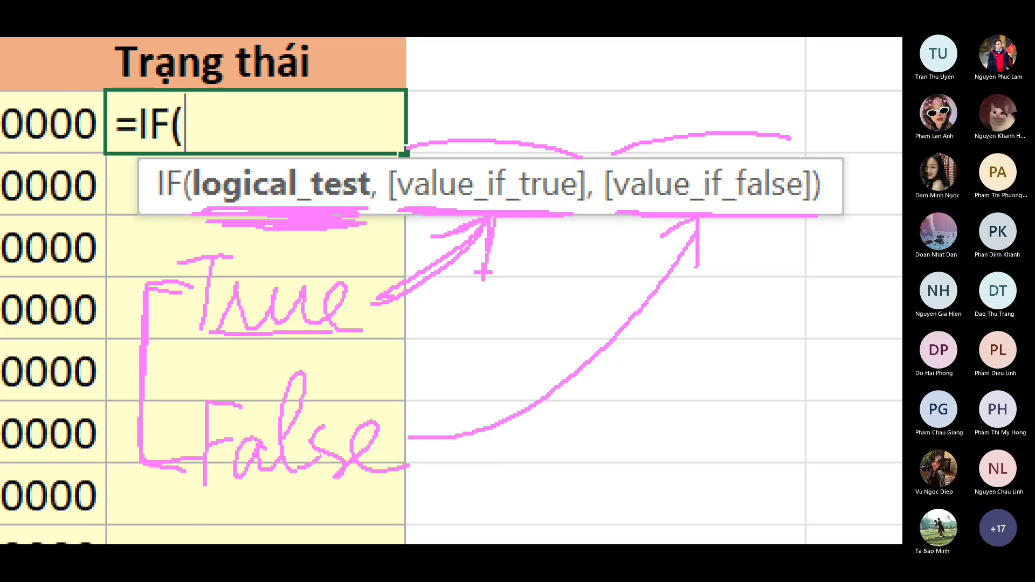
{"action": "left_click_drag", "start_coordinate": [237, 495], "coordinate": [386, 488]}
{"action": "mouse_move", "coordinate": [410, 437]}
{"action": "left_mouse_down"}
{"action": "mouse_move", "coordinate": [571, 388]}
{"action": "mouse_move", "coordinate": [696, 222]}
{"action": "mouse_move", "coordinate": [632, 265]}
{"action": "left_mouse_up"}
{"action": "left_click_drag", "start_coordinate": [696, 218], "coordinate": [699, 310]}
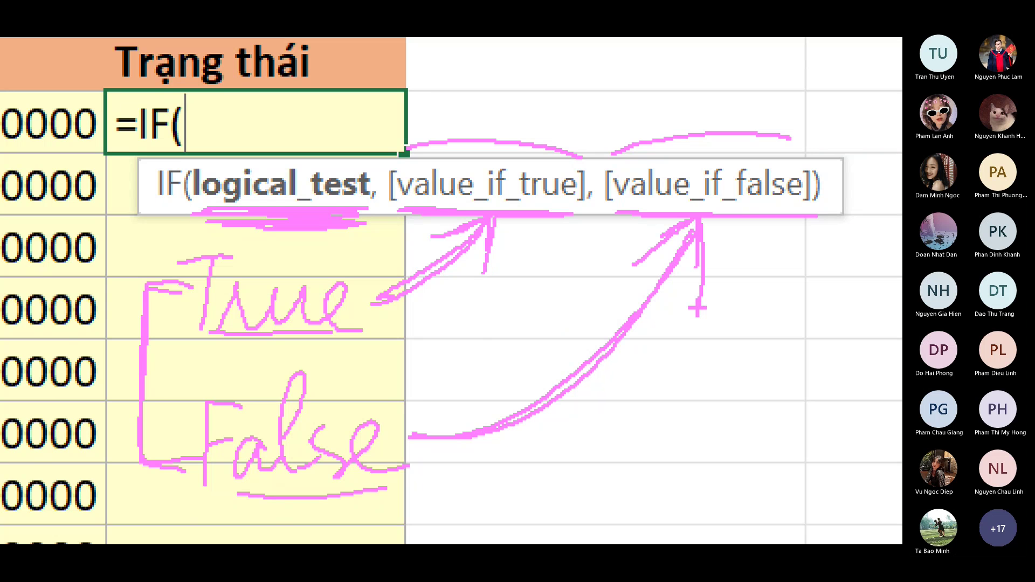
{"action": "key", "text": "Escape"}
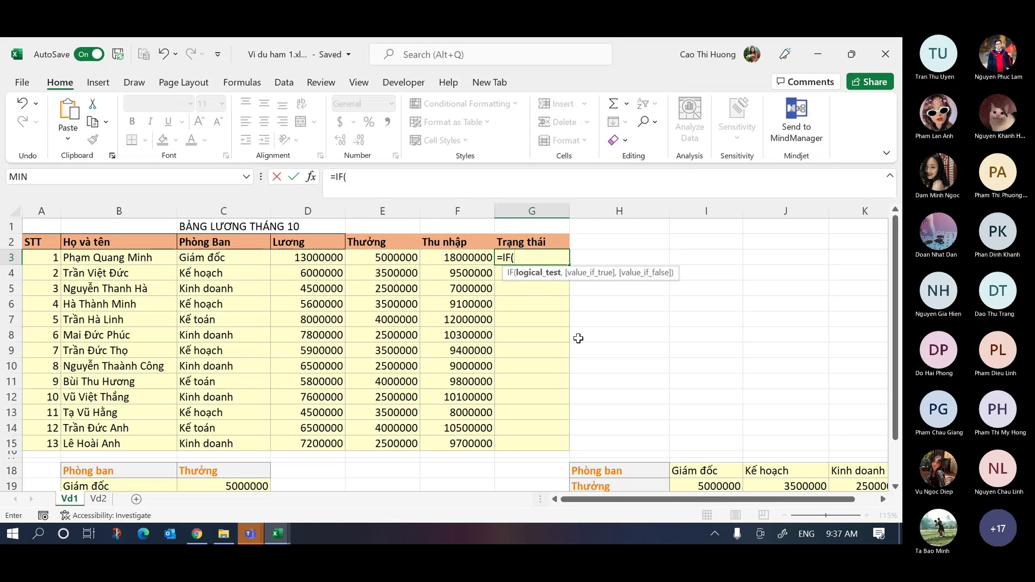
- Complete the G3 formula as =IF(F3>10000000,"Vui","Buồn") and fill it down to G15
{"action": "left_click", "coordinate": [451, 259]}
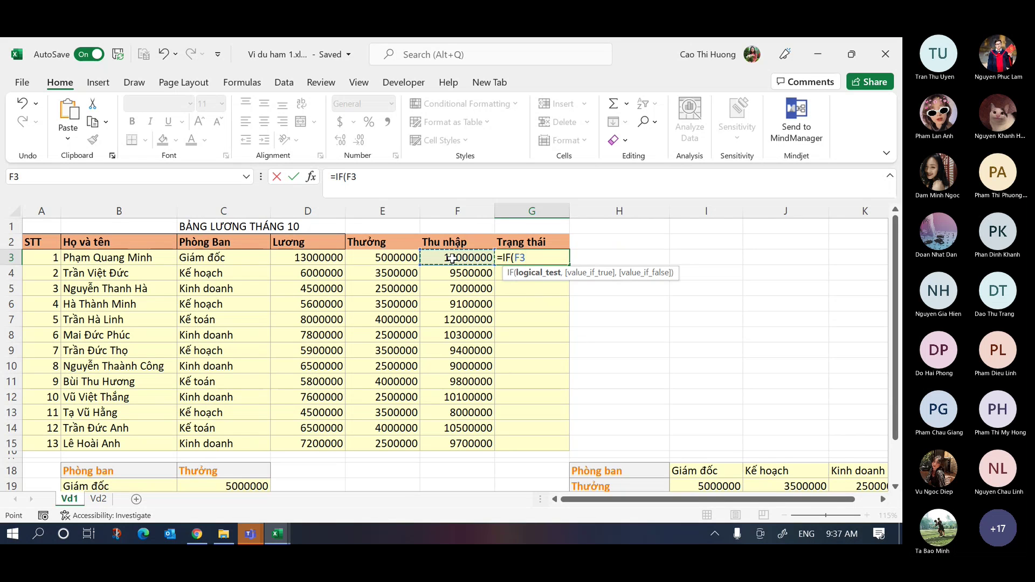
{"action": "type", "text": ">10000000,"}
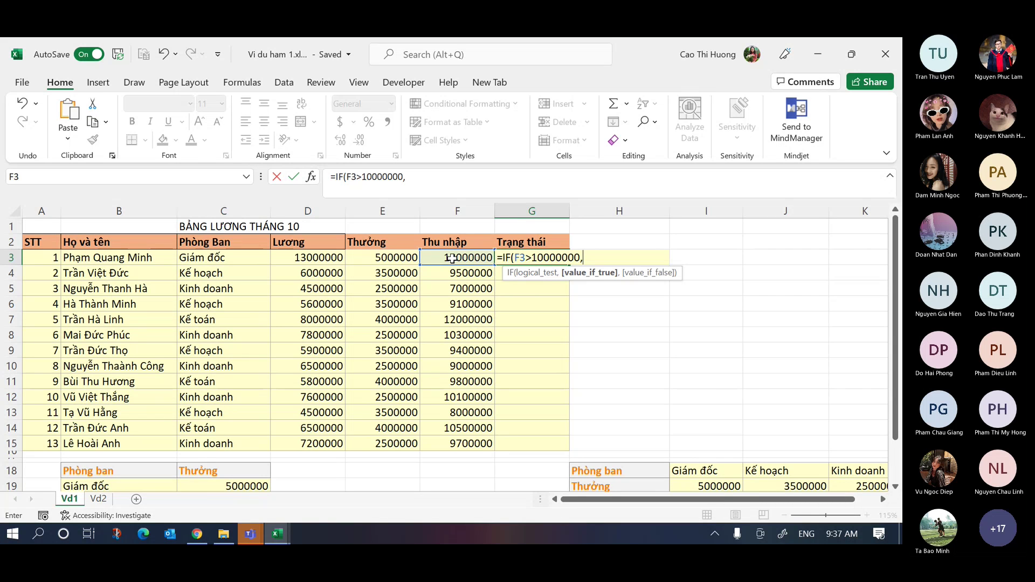
{"action": "type", "text": "\"Vui"}
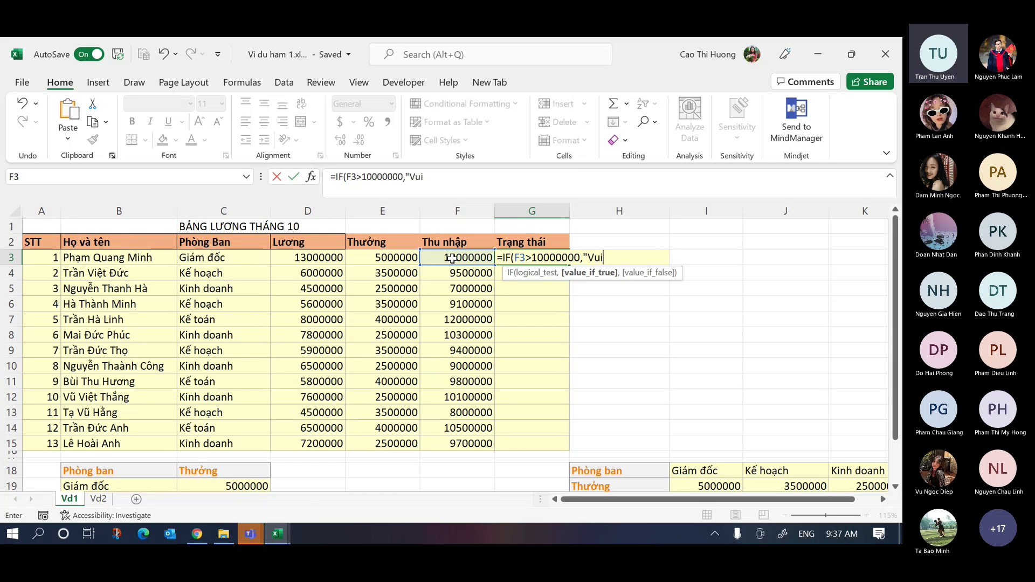
{"action": "type", "text": "\","}
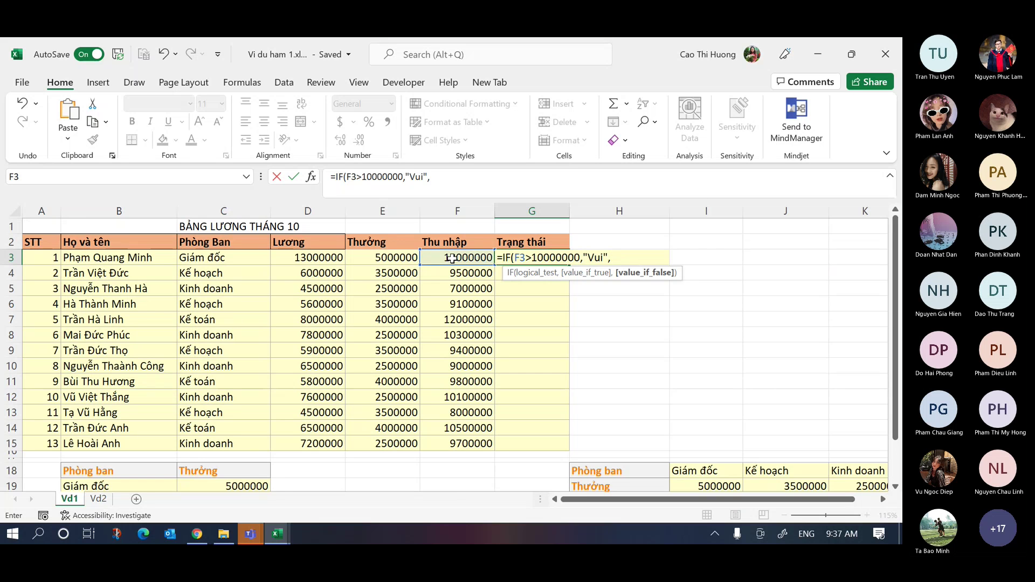
{"action": "type", "text": "'"}
{"action": "type", "text": "Buồn\""}
{"action": "key", "text": "Return"}
{"action": "key", "text": "Up"}
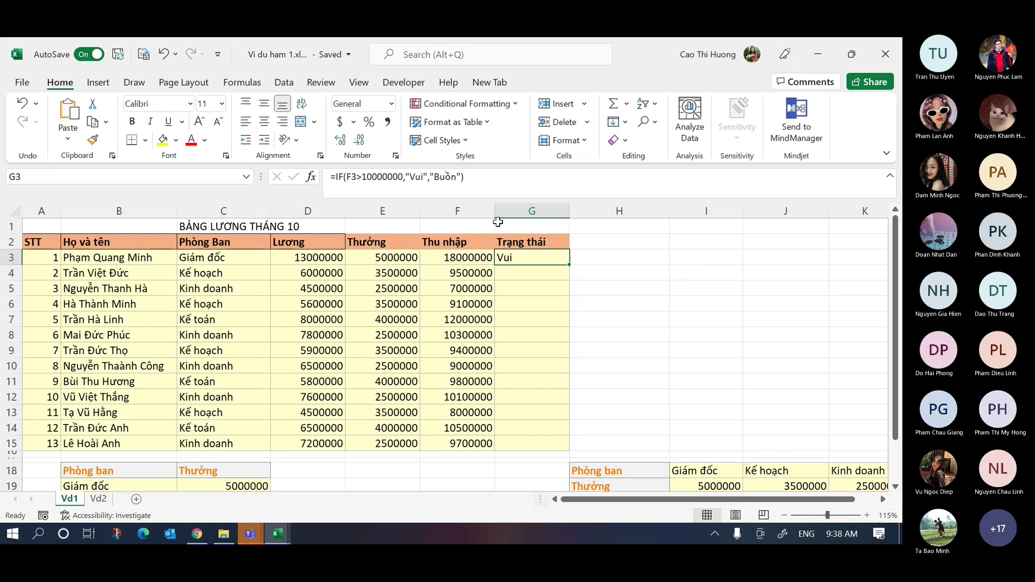
{"action": "double_click", "coordinate": [569, 265]}
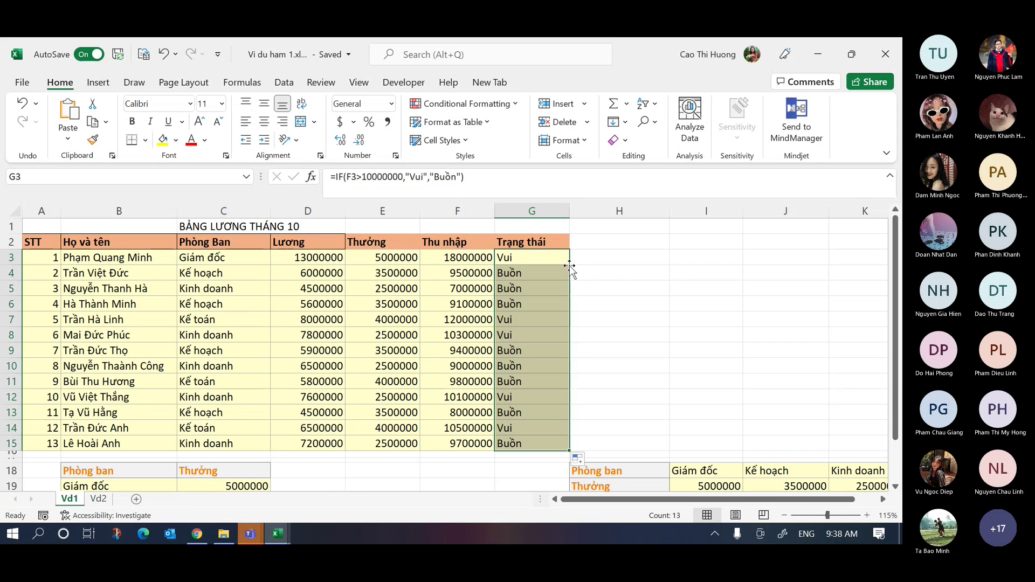
- Open the G3 formula for review and underline its condition and the "Vui" and "Buồn" results in the zoomed view
{"action": "left_click", "coordinate": [523, 180]}
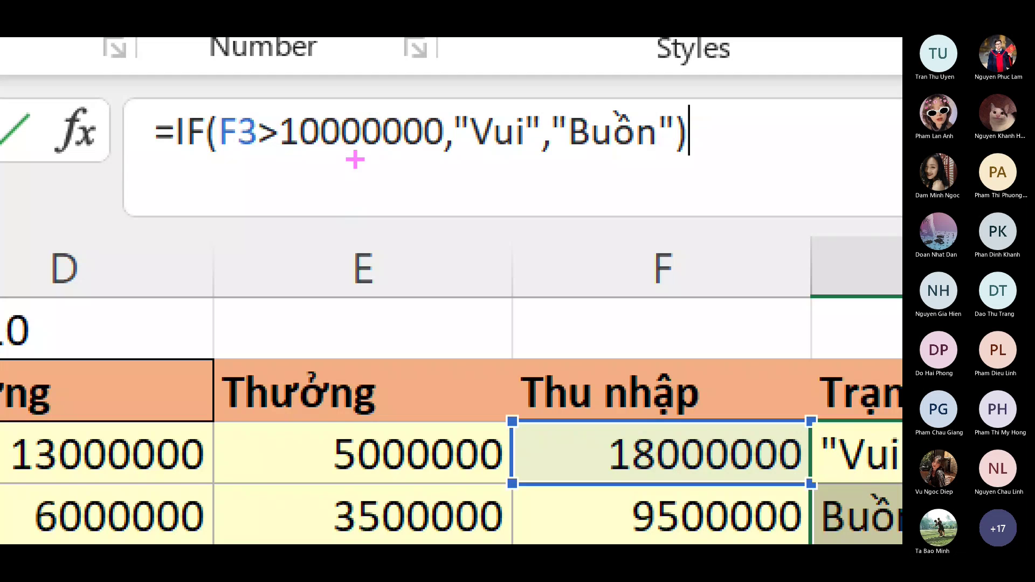
{"action": "left_click_drag", "start_coordinate": [235, 158], "coordinate": [432, 160]}
{"action": "mouse_move", "coordinate": [280, 165]}
{"action": "left_mouse_down"}
{"action": "mouse_move", "coordinate": [531, 161]}
{"action": "mouse_move", "coordinate": [468, 167]}
{"action": "mouse_move", "coordinate": [502, 167]}
{"action": "left_mouse_up"}
{"action": "mouse_move", "coordinate": [575, 160]}
{"action": "left_mouse_down"}
{"action": "mouse_move", "coordinate": [667, 161]}
{"action": "mouse_move", "coordinate": [587, 168]}
{"action": "mouse_move", "coordinate": [630, 163]}
{"action": "left_mouse_up"}
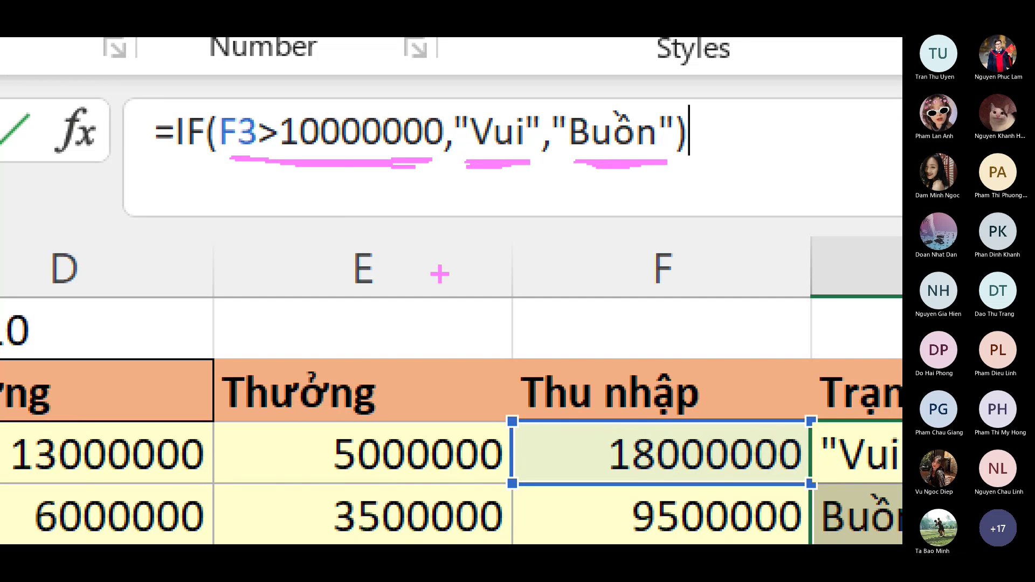
- Annotate the formula with bracketed True and False, link them by arrows to "Vui" and "Buồn", and close the formula
{"action": "mouse_move", "coordinate": [251, 189]}
{"action": "left_mouse_down"}
{"action": "mouse_move", "coordinate": [252, 241]}
{"action": "mouse_move", "coordinate": [282, 184]}
{"action": "left_mouse_up"}
{"action": "mouse_move", "coordinate": [270, 240]}
{"action": "left_mouse_down"}
{"action": "mouse_move", "coordinate": [285, 204]}
{"action": "mouse_move", "coordinate": [381, 235]}
{"action": "mouse_move", "coordinate": [510, 171]}
{"action": "left_mouse_up"}
{"action": "mouse_move", "coordinate": [473, 186]}
{"action": "left_mouse_down"}
{"action": "mouse_move", "coordinate": [509, 173]}
{"action": "mouse_move", "coordinate": [496, 208]}
{"action": "left_mouse_up"}
{"action": "mouse_move", "coordinate": [257, 281]}
{"action": "left_mouse_down"}
{"action": "mouse_move", "coordinate": [254, 355]}
{"action": "mouse_move", "coordinate": [285, 279]}
{"action": "left_mouse_up"}
{"action": "left_click_drag", "start_coordinate": [257, 318], "coordinate": [281, 317]}
{"action": "mouse_move", "coordinate": [307, 324]}
{"action": "left_mouse_down"}
{"action": "mouse_move", "coordinate": [302, 348]}
{"action": "mouse_move", "coordinate": [324, 356]}
{"action": "left_mouse_up"}
{"action": "left_click_drag", "start_coordinate": [330, 356], "coordinate": [340, 356]}
{"action": "mouse_move", "coordinate": [373, 319]}
{"action": "left_mouse_down"}
{"action": "mouse_move", "coordinate": [347, 359]}
{"action": "mouse_move", "coordinate": [429, 349]}
{"action": "left_mouse_up"}
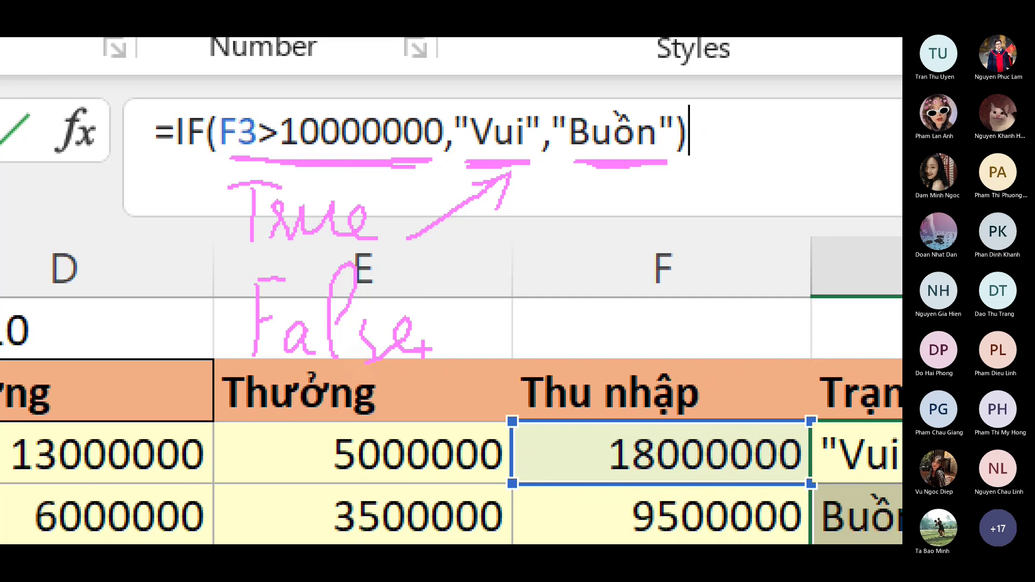
{"action": "left_click_drag", "start_coordinate": [227, 213], "coordinate": [249, 331]}
{"action": "left_click_drag", "start_coordinate": [445, 334], "coordinate": [641, 170]}
{"action": "left_click_drag", "start_coordinate": [599, 203], "coordinate": [672, 216]}
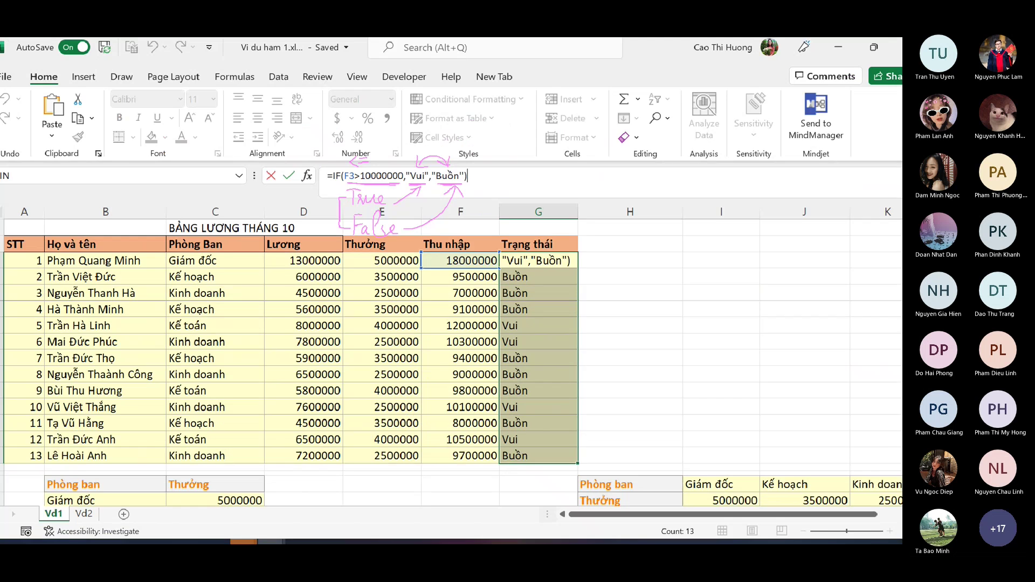
{"action": "key", "text": "Return"}
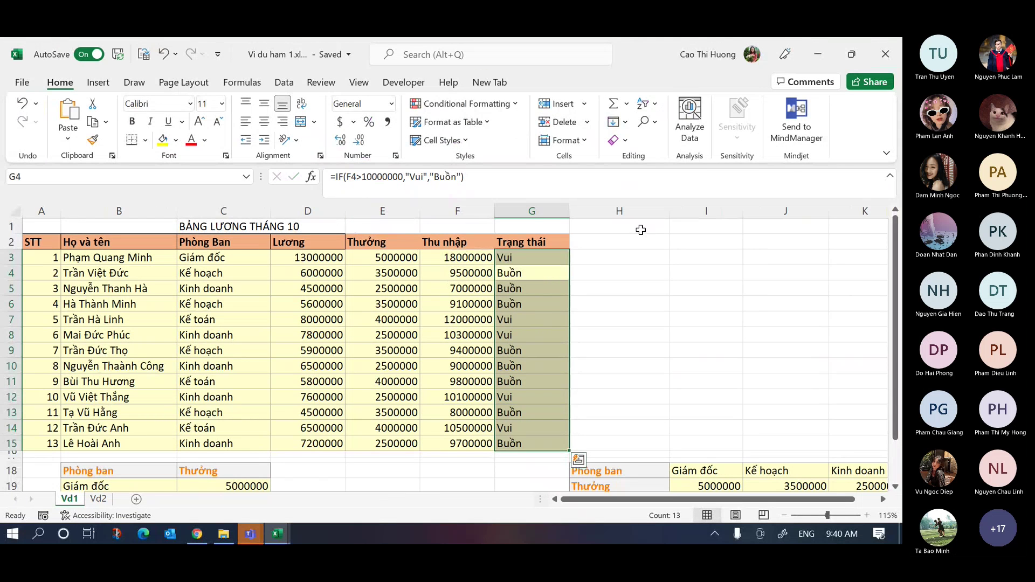
- Insert a new column H beside Trạng thái, head it "Thuế thu nhập" in H2 and fit the column width to the heading
{"action": "right_click", "coordinate": [620, 211]}
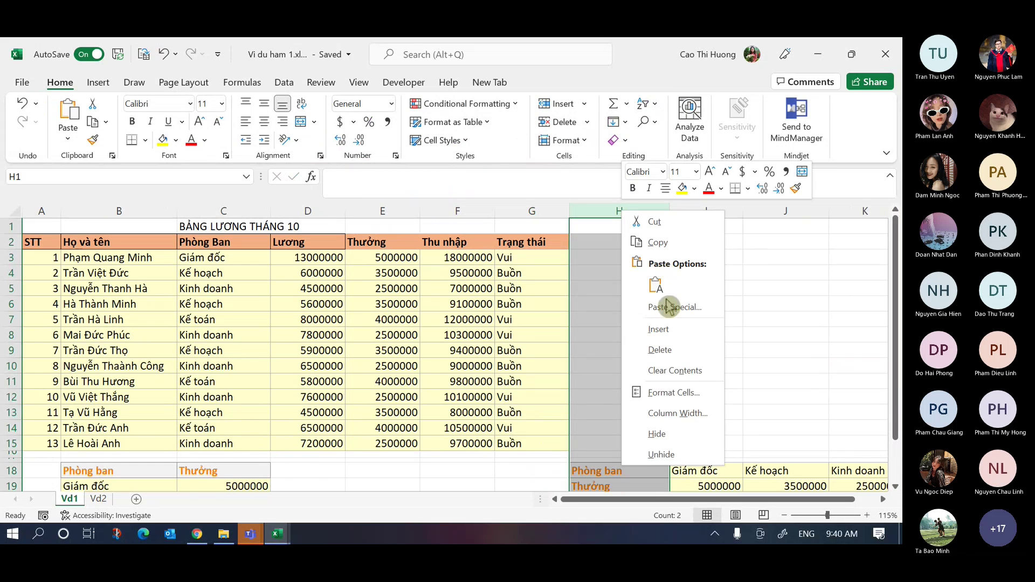
{"action": "left_click", "coordinate": [668, 327]}
{"action": "left_click_drag", "start_coordinate": [643, 213], "coordinate": [557, 210]}
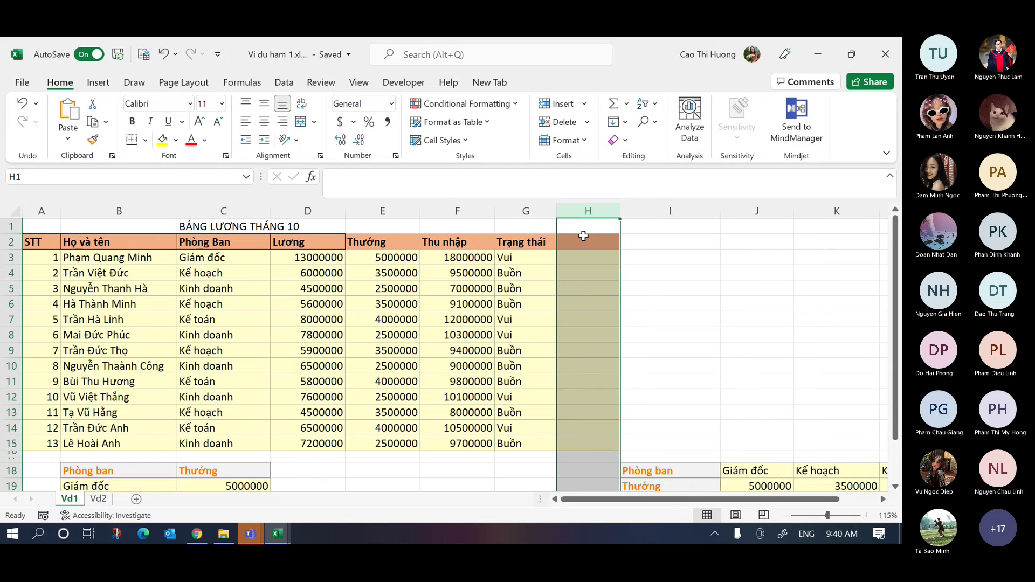
{"action": "left_click", "coordinate": [586, 244]}
{"action": "type", "text": "Thuế"}
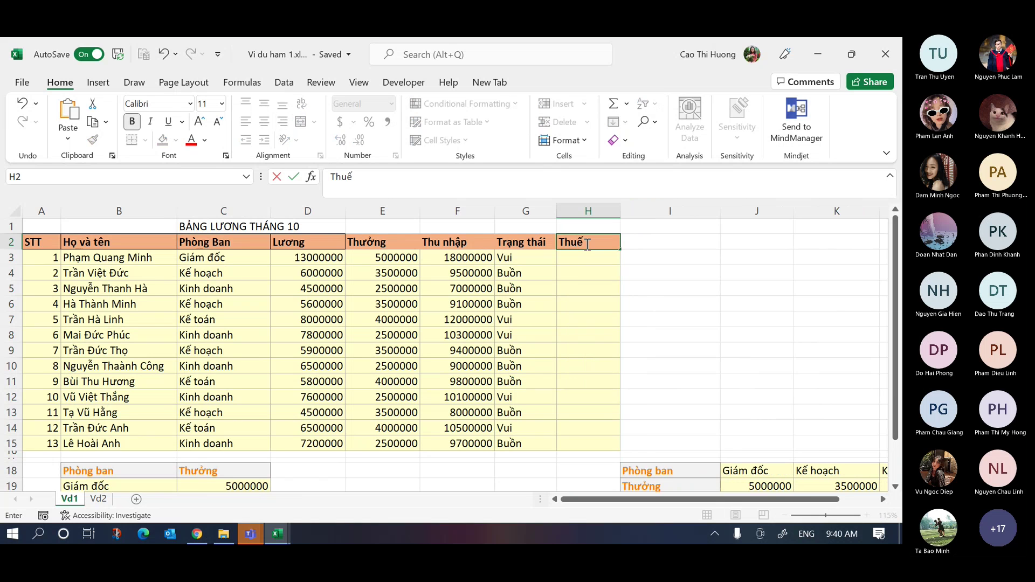
{"action": "type", "text": " thu nhập"}
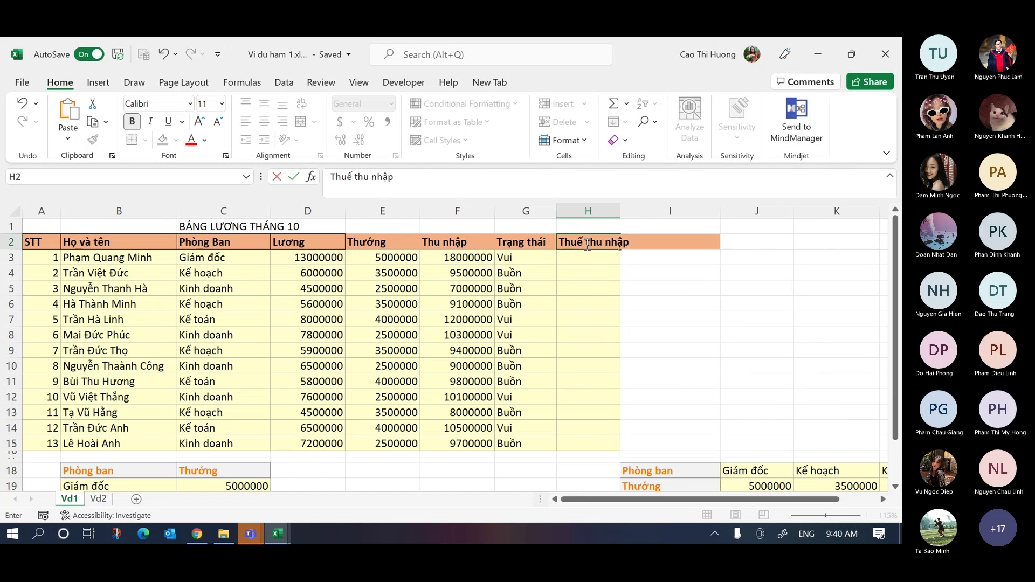
{"action": "key", "text": "Return"}
{"action": "left_click_drag", "start_coordinate": [620, 211], "coordinate": [635, 211]}
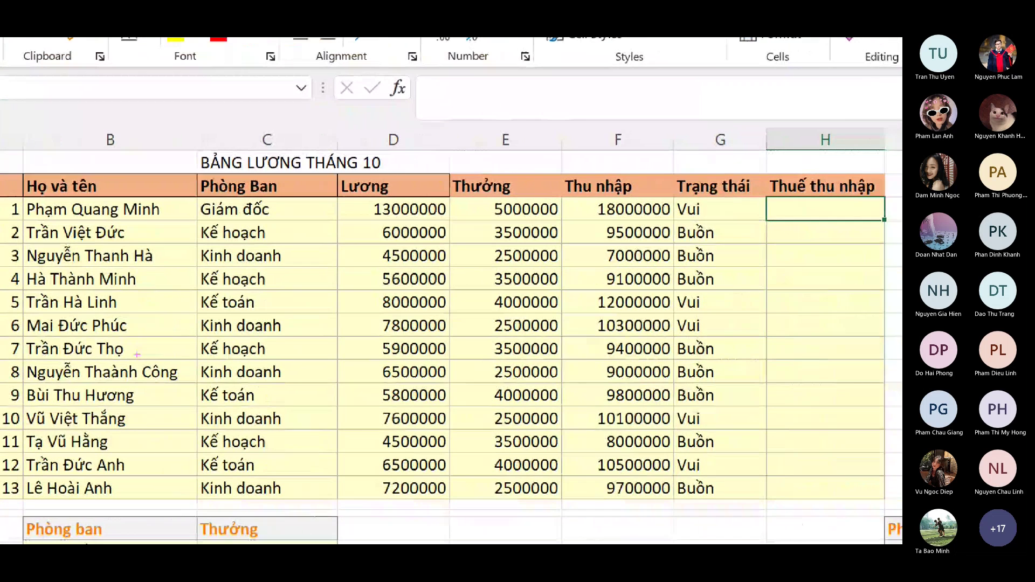
- Circle the incomes in F3 and F4 and underline F4 in the zoomed view, and leave the annotation view
{"action": "left_click_drag", "start_coordinate": [597, 221], "coordinate": [653, 217]}
{"action": "mouse_move", "coordinate": [634, 198]}
{"action": "left_mouse_down"}
{"action": "mouse_move", "coordinate": [588, 202]}
{"action": "mouse_move", "coordinate": [612, 221]}
{"action": "mouse_move", "coordinate": [681, 215]}
{"action": "mouse_move", "coordinate": [669, 198]}
{"action": "left_mouse_up"}
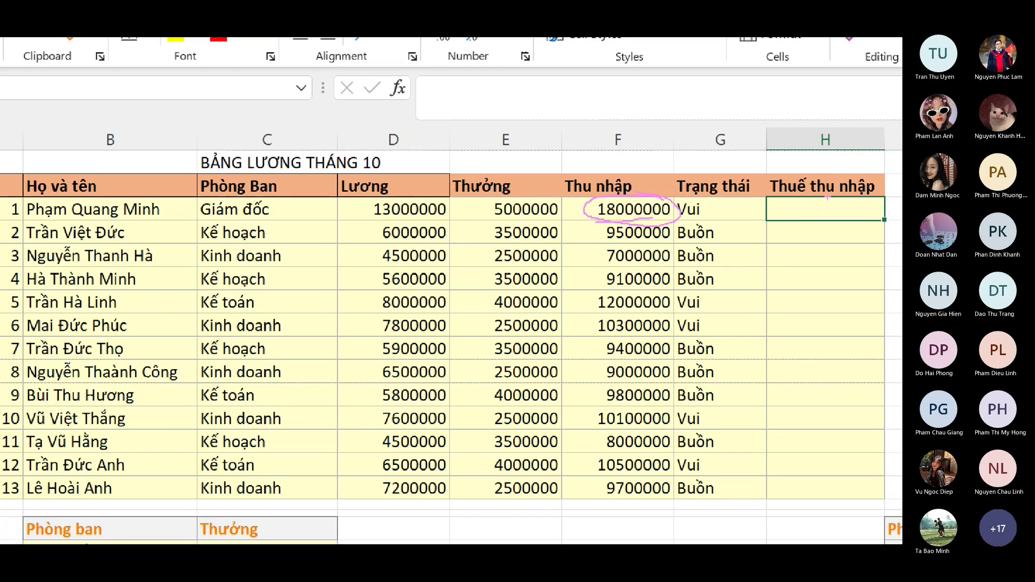
{"action": "mouse_move", "coordinate": [666, 224]}
{"action": "left_mouse_down"}
{"action": "mouse_move", "coordinate": [630, 223]}
{"action": "mouse_move", "coordinate": [599, 240]}
{"action": "mouse_move", "coordinate": [677, 243]}
{"action": "left_mouse_up"}
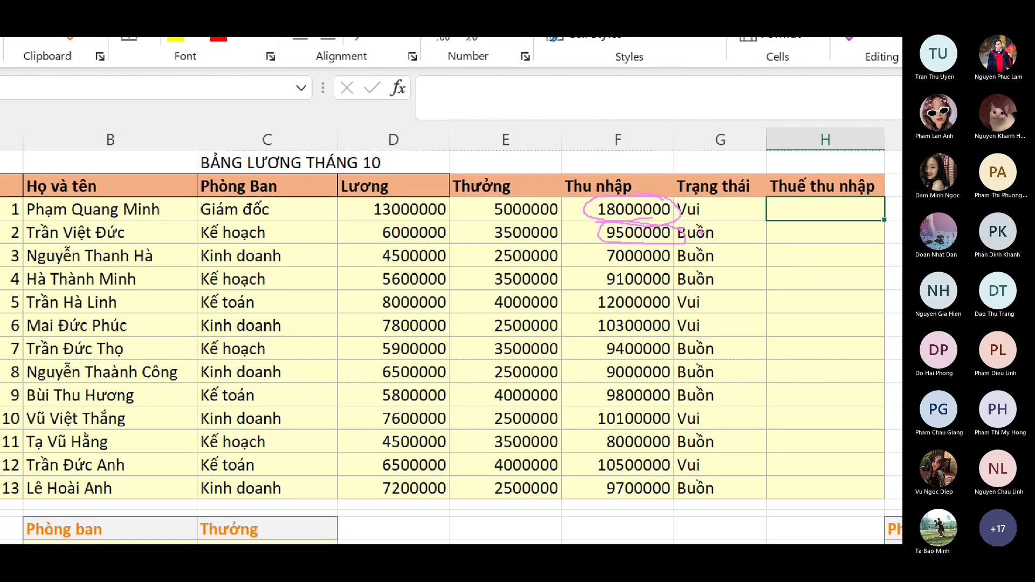
{"action": "mouse_move", "coordinate": [607, 246]}
{"action": "left_mouse_down"}
{"action": "mouse_move", "coordinate": [671, 242]}
{"action": "mouse_move", "coordinate": [617, 241]}
{"action": "left_mouse_up"}
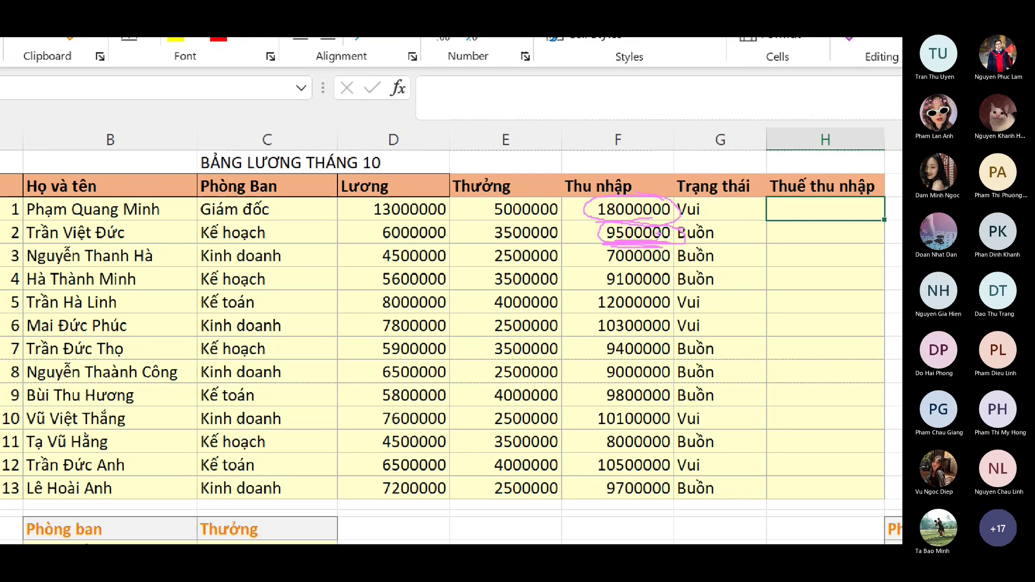
{"action": "key", "text": "Escape"}
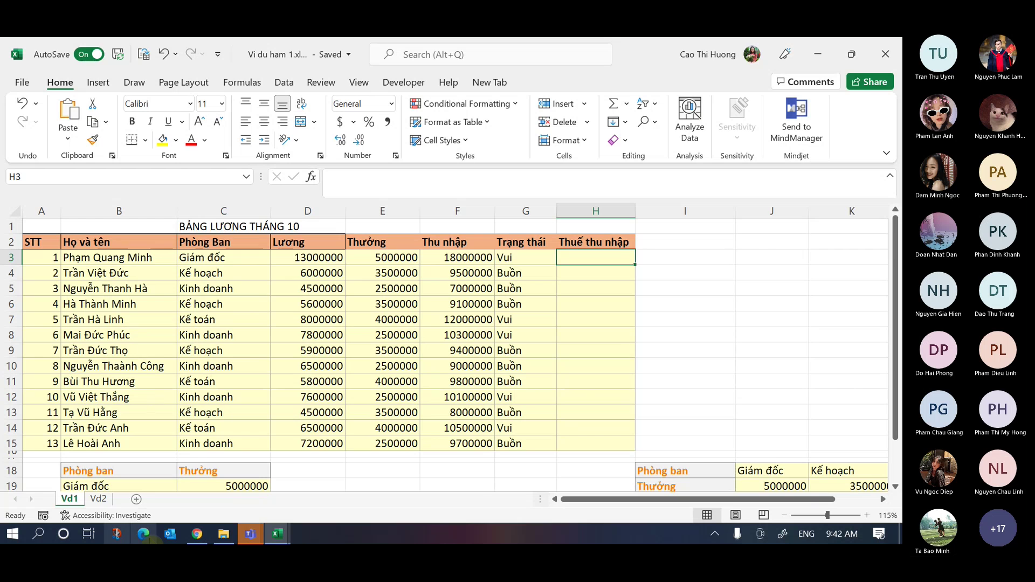
- Switch to the Teams meeting chat, read the posted IF formula answers and return to the workbook
{"action": "mouse_move", "coordinate": [249, 534]}
{"action": "left_click", "coordinate": [263, 459]}
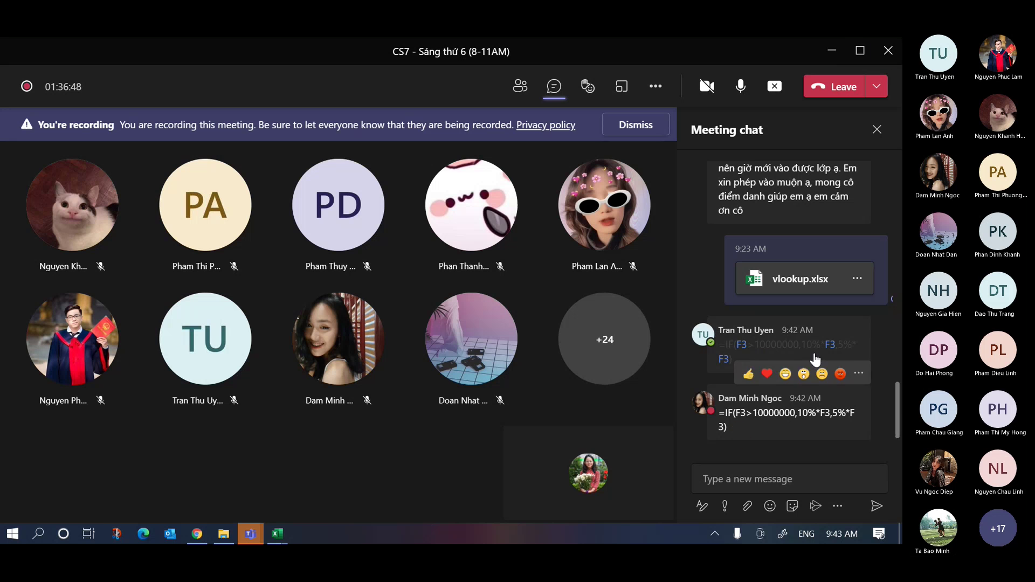
{"action": "left_click", "coordinate": [833, 52]}
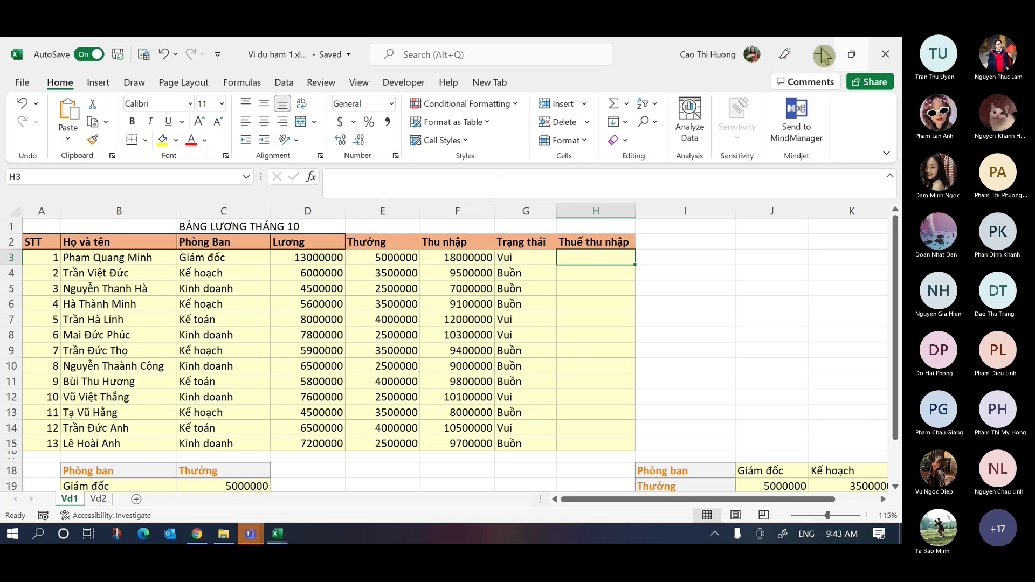
- Enter =IF(F3>10000000,F3*10%,F3*5%) in H3 and fill it down to H15
{"action": "type", "text": "=i"}
{"action": "key", "text": "Tab"}
{"action": "left_click", "coordinate": [464, 257]}
{"action": "type", "text": ">10000000,"}
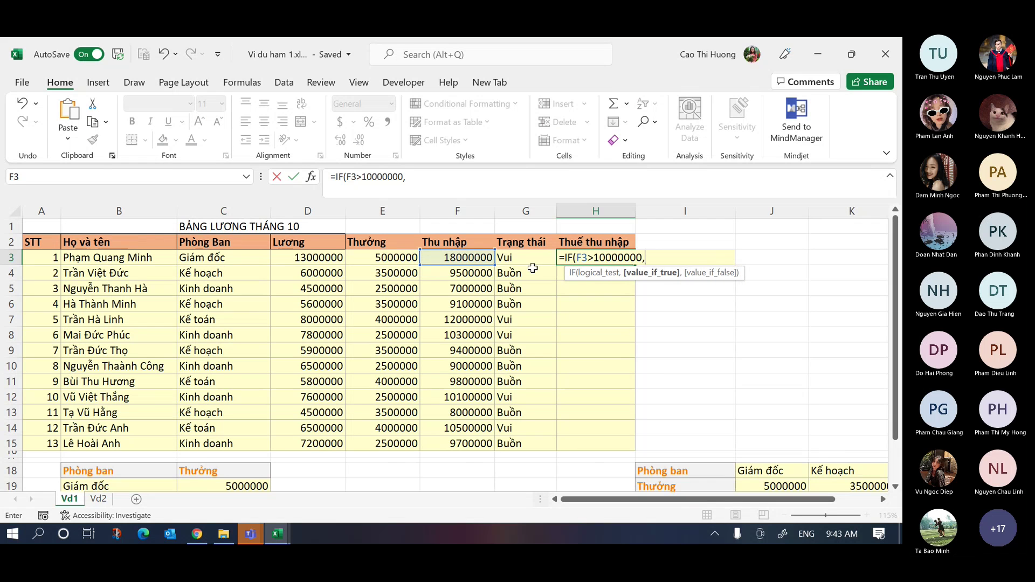
{"action": "left_click", "coordinate": [468, 258]}
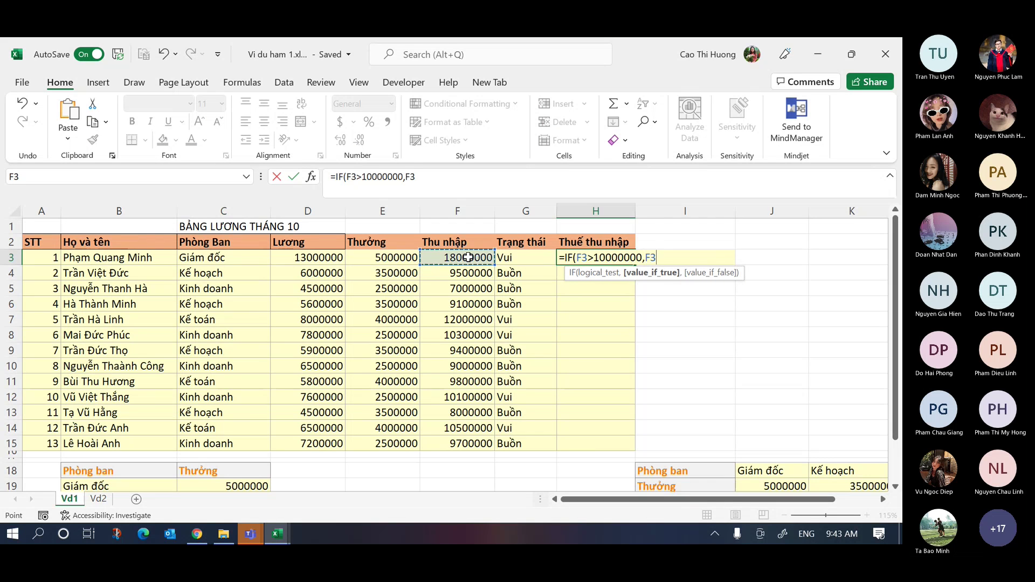
{"action": "type", "text": "*10%,"}
{"action": "left_click", "coordinate": [467, 259]}
{"action": "type", "text": "*"}
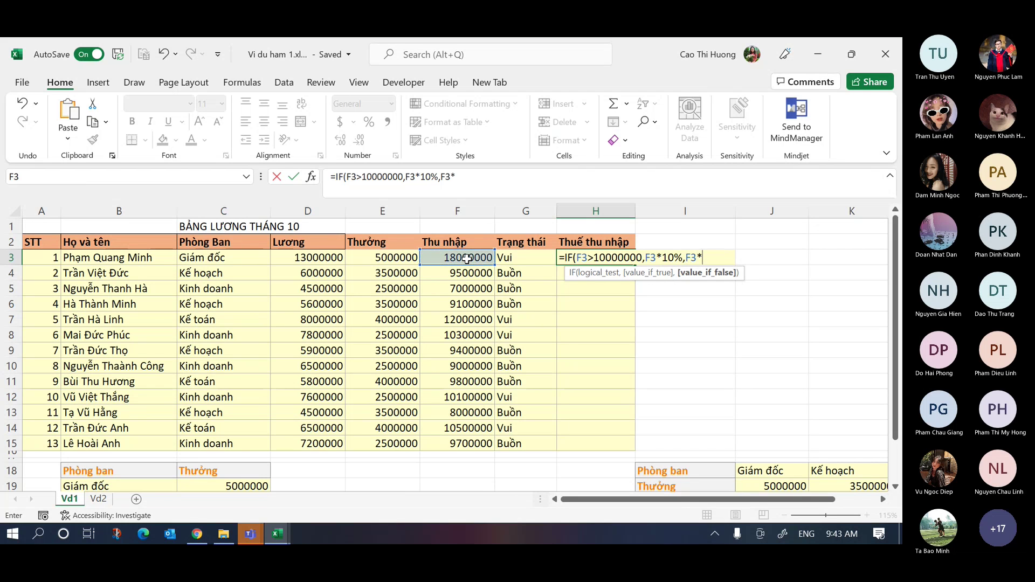
{"action": "type", "text": "5%"}
{"action": "key", "text": "Return"}
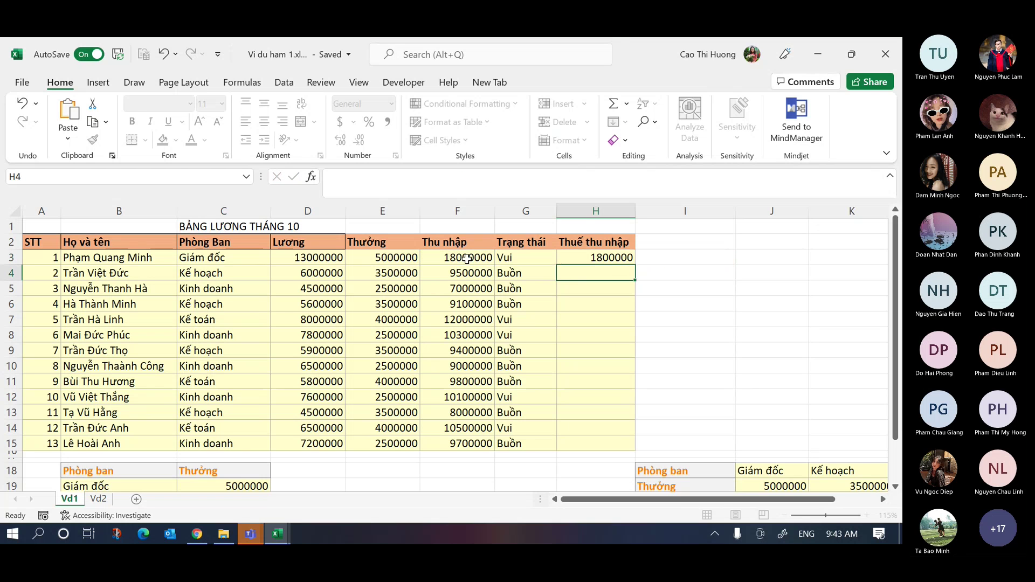
{"action": "left_click", "coordinate": [630, 260]}
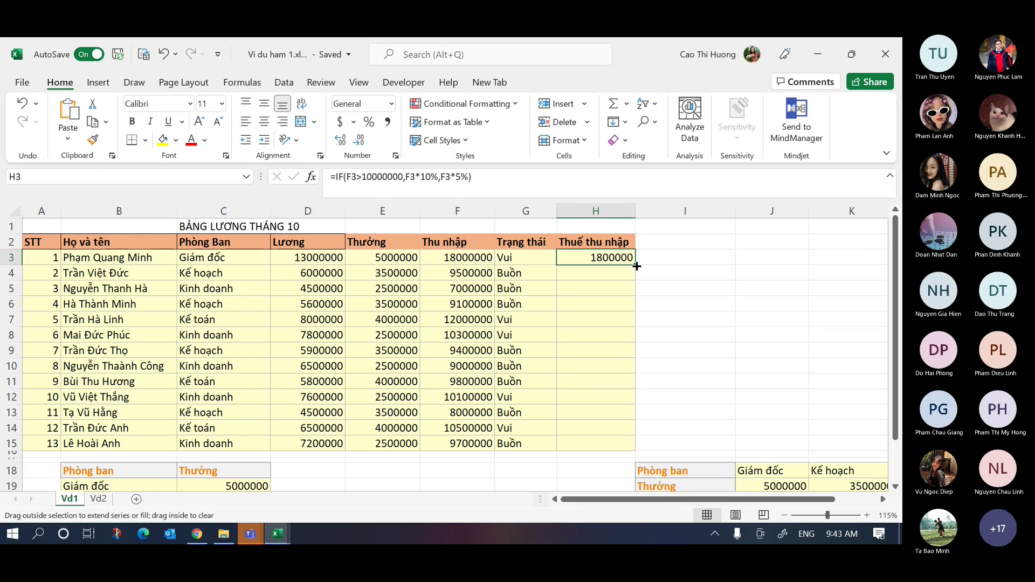
{"action": "double_click", "coordinate": [636, 262]}
- Open the H3 formula for review, underline its condition, F3*10% and F3*5% in the zoomed view, and close the formula
{"action": "left_click", "coordinate": [531, 183]}
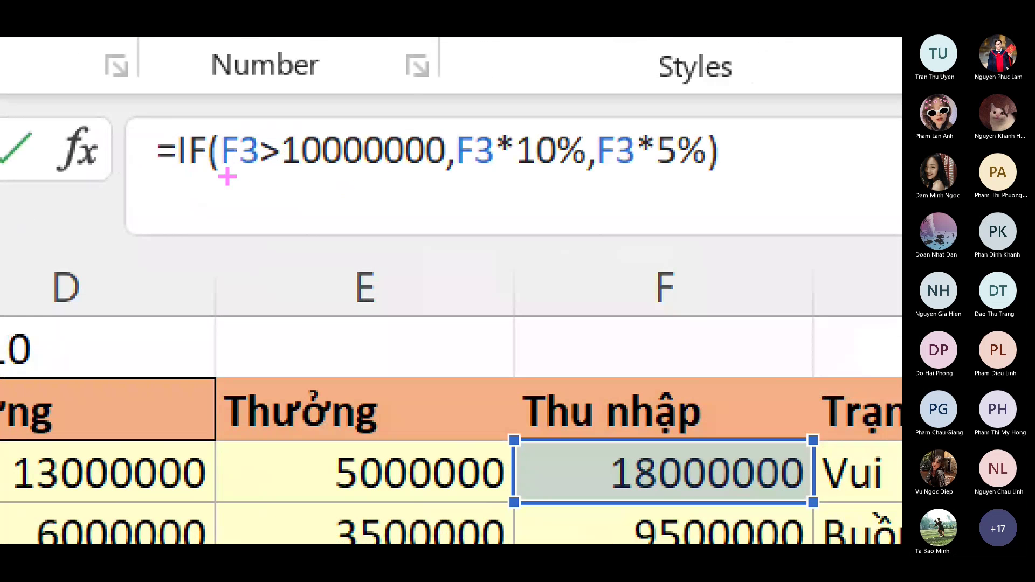
{"action": "mouse_move", "coordinate": [276, 171]}
{"action": "left_mouse_down"}
{"action": "mouse_move", "coordinate": [376, 172]}
{"action": "mouse_move", "coordinate": [227, 170]}
{"action": "mouse_move", "coordinate": [437, 172]}
{"action": "left_mouse_up"}
{"action": "left_click_drag", "start_coordinate": [248, 173], "coordinate": [283, 173]}
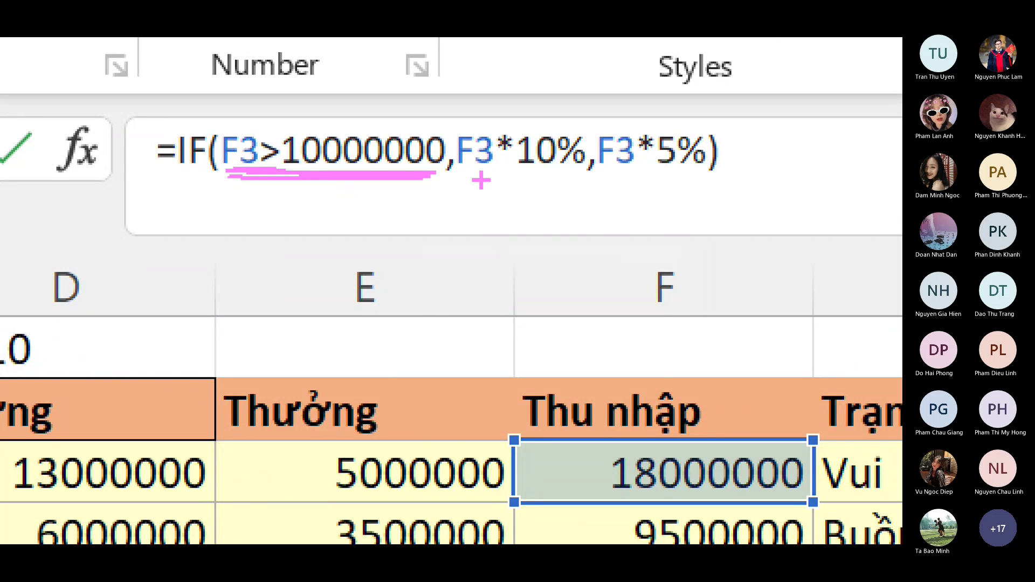
{"action": "mouse_move", "coordinate": [478, 177]}
{"action": "left_mouse_down"}
{"action": "mouse_move", "coordinate": [573, 175]}
{"action": "mouse_move", "coordinate": [462, 177]}
{"action": "mouse_move", "coordinate": [492, 181]}
{"action": "mouse_move", "coordinate": [475, 181]}
{"action": "left_mouse_up"}
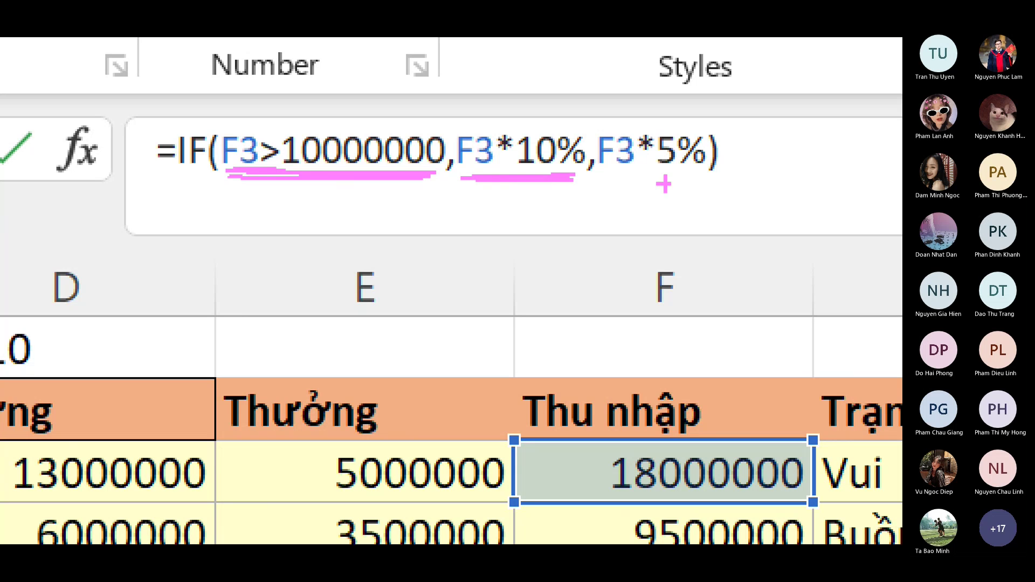
{"action": "mouse_move", "coordinate": [609, 173]}
{"action": "left_mouse_down"}
{"action": "mouse_move", "coordinate": [710, 174]}
{"action": "mouse_move", "coordinate": [631, 179]}
{"action": "left_mouse_up"}
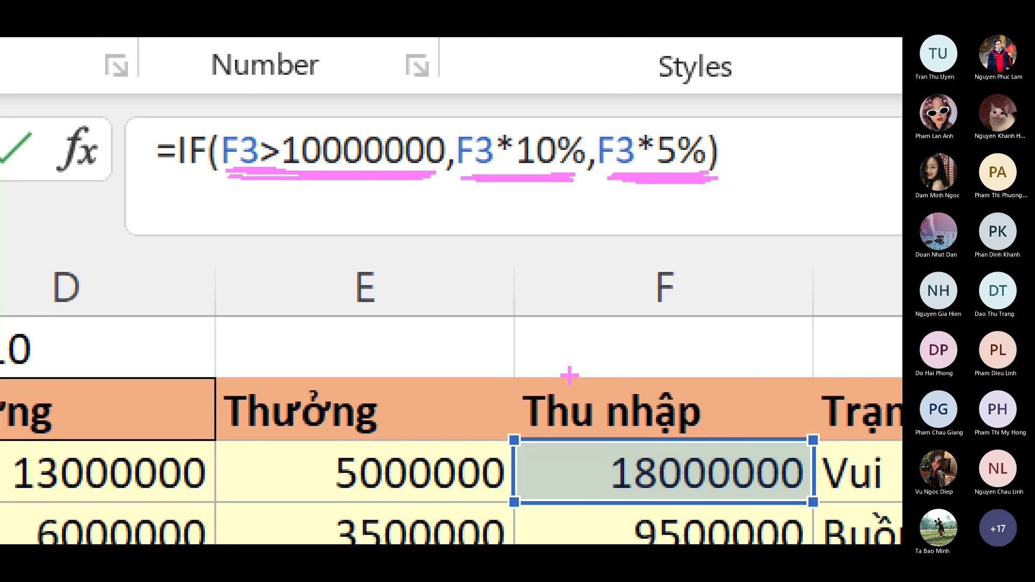
{"action": "key", "text": "Return"}
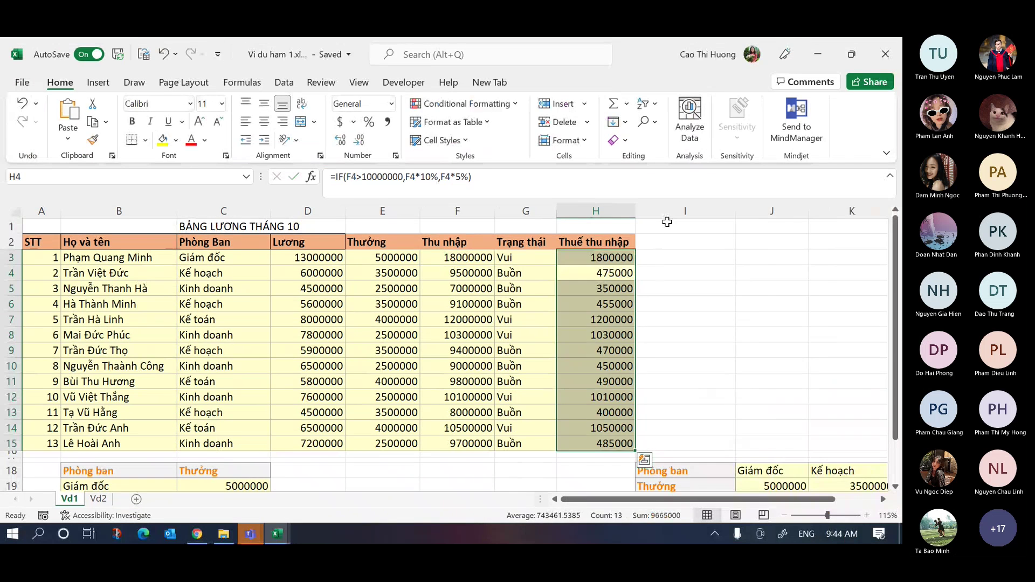
- Insert a blank column I beside Thuế thu nhập and narrow column H slightly
{"action": "left_click", "coordinate": [681, 212]}
{"action": "right_click", "coordinate": [680, 212]}
{"action": "left_click", "coordinate": [699, 328]}
{"action": "left_click_drag", "start_coordinate": [635, 211], "coordinate": [630, 211]}
{"action": "left_click", "coordinate": [648, 245]}
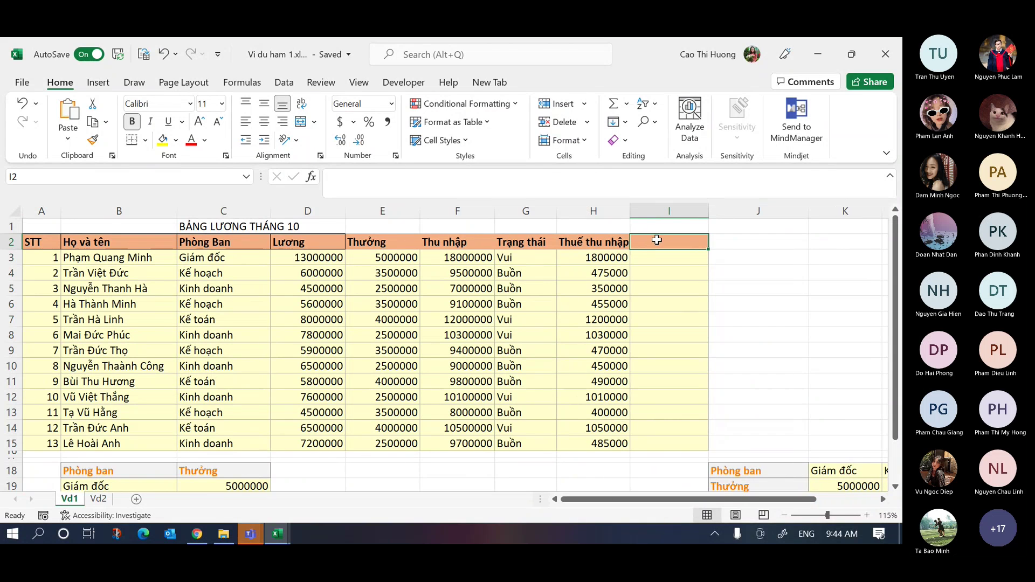
{"action": "type", "text": "Thuế"}
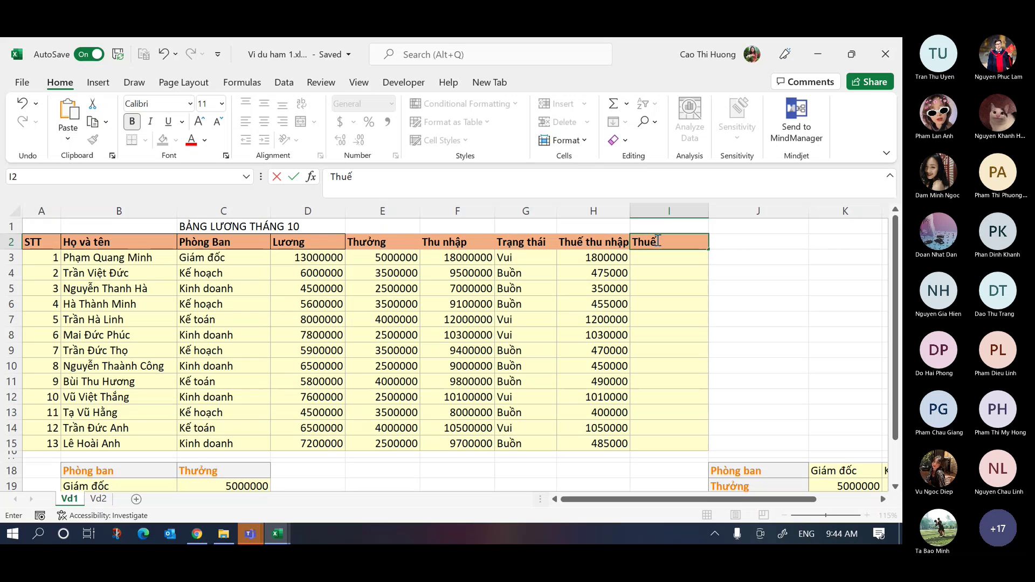
{"action": "type", "text": "TN"}
{"action": "key", "text": "BackSpace"}
{"action": "key", "text": "BackSpace"}
{"action": "key", "text": "BackSpace"}
{"action": "key", "text": "Escape"}
- Clear the Thuế thu nhập formulas from H3 to H15 and select H3
{"action": "key", "text": "Left"}
{"action": "key", "text": "Down"}
{"action": "key", "text": "shift+Down"}
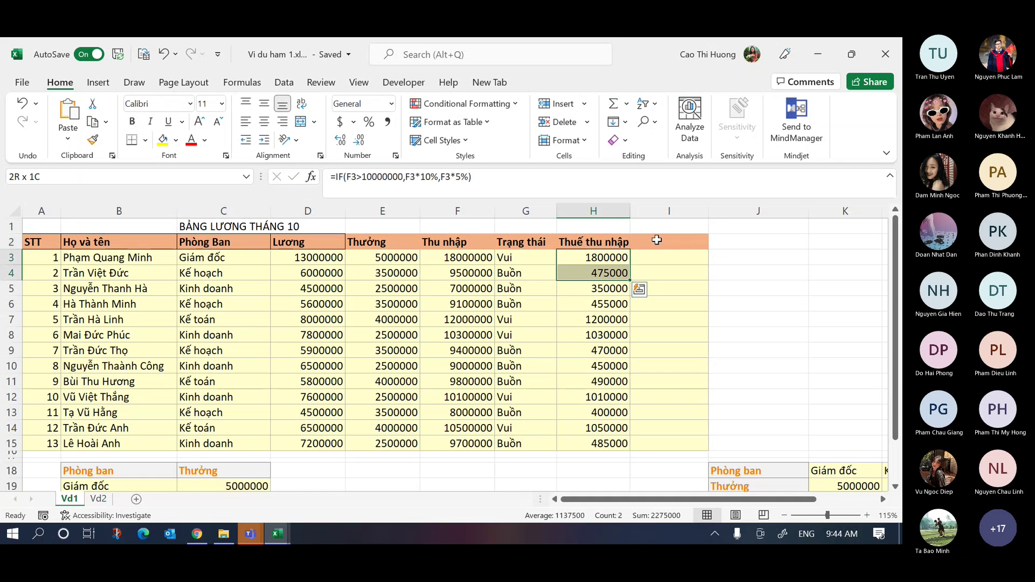
{"action": "key", "text": "shift+Down"}
{"action": "key", "text": "shift+Down"}
{"action": "key", "text": "shift+Down"}
{"action": "key", "text": "shift+Down"}
{"action": "key", "text": "shift+Down"}
{"action": "key", "text": "shift+Down"}
{"action": "key", "text": "shift+Down"}
{"action": "key", "text": "shift+Down"}
{"action": "key", "text": "shift+Down"}
{"action": "key", "text": "shift+Down"}
{"action": "key", "text": "shift+Down"}
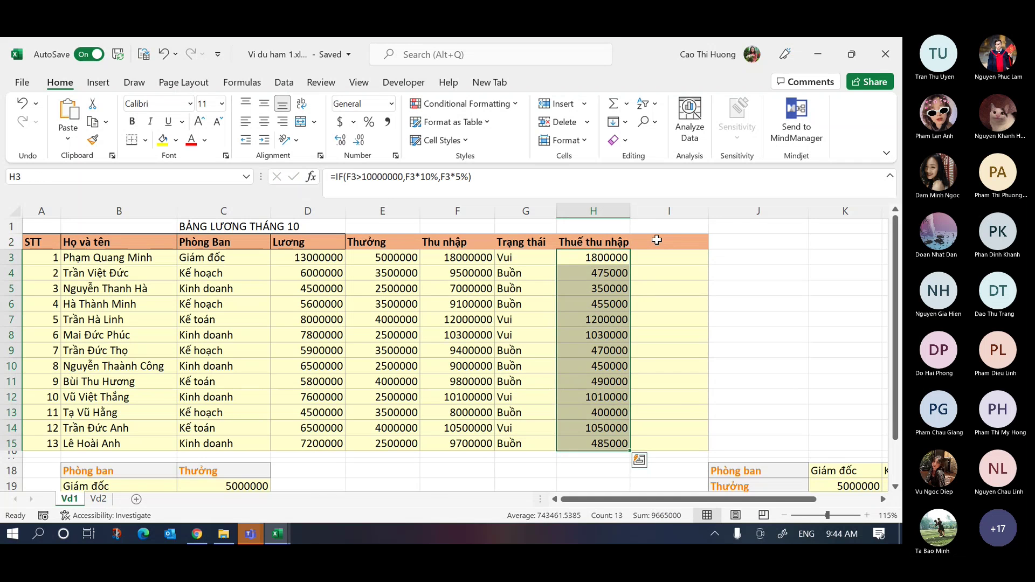
{"action": "key", "text": "Delete"}
{"action": "left_click", "coordinate": [601, 254]}
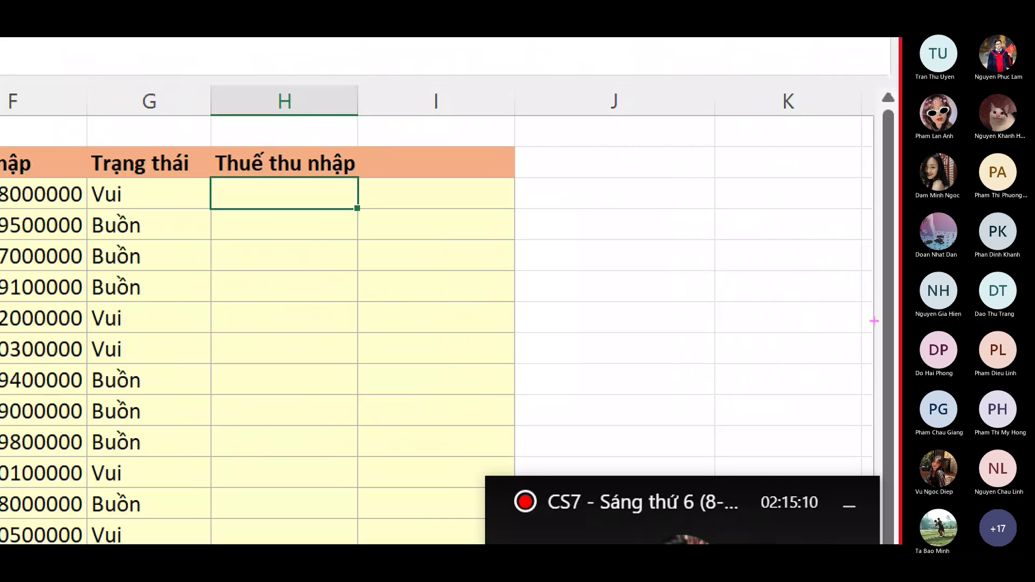
- Handwrite the first tax rule, ">10tr 10% TN", beside the Thuế thu nhập column in the zoomed view
{"action": "mouse_move", "coordinate": [391, 71]}
{"action": "left_mouse_down"}
{"action": "mouse_move", "coordinate": [437, 96]}
{"action": "mouse_move", "coordinate": [406, 158]}
{"action": "left_mouse_up"}
{"action": "mouse_move", "coordinate": [455, 127]}
{"action": "left_mouse_down"}
{"action": "mouse_move", "coordinate": [475, 65]}
{"action": "mouse_move", "coordinate": [477, 151]}
{"action": "left_mouse_up"}
{"action": "left_click_drag", "start_coordinate": [512, 72], "coordinate": [538, 151]}
{"action": "left_click_drag", "start_coordinate": [521, 108], "coordinate": [564, 101]}
{"action": "left_click_drag", "start_coordinate": [548, 142], "coordinate": [610, 128]}
{"action": "mouse_move", "coordinate": [743, 72]}
{"action": "left_mouse_down"}
{"action": "mouse_move", "coordinate": [715, 106]}
{"action": "mouse_move", "coordinate": [729, 92]}
{"action": "mouse_move", "coordinate": [748, 131]}
{"action": "left_mouse_up"}
{"action": "left_click_drag", "start_coordinate": [686, 76], "coordinate": [670, 140]}
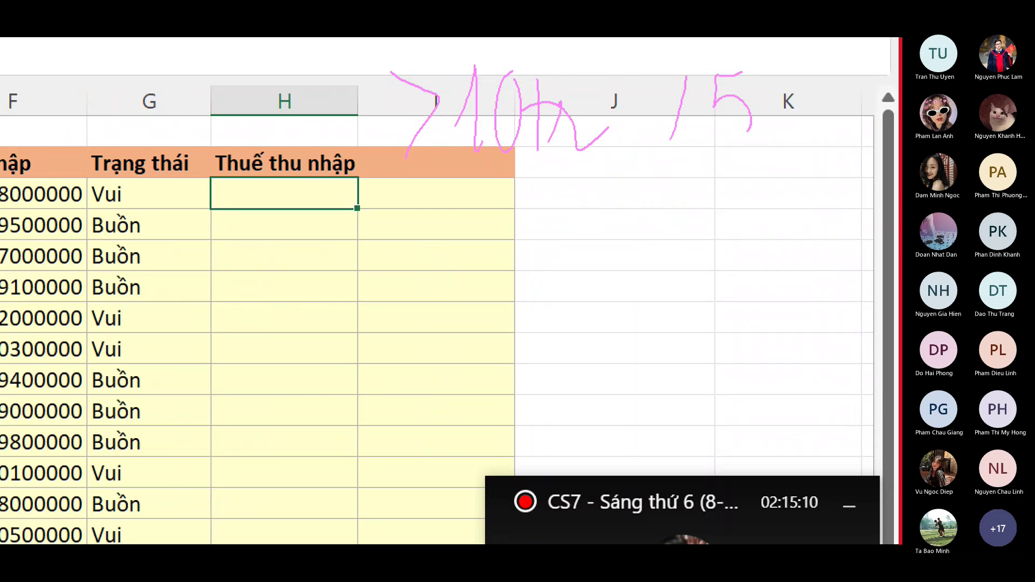
{"action": "left_click_drag", "start_coordinate": [686, 81], "coordinate": [690, 153]}
{"action": "mouse_move", "coordinate": [746, 73]}
{"action": "left_mouse_down"}
{"action": "mouse_move", "coordinate": [757, 110]}
{"action": "mouse_move", "coordinate": [744, 70]}
{"action": "left_mouse_up"}
{"action": "mouse_move", "coordinate": [788, 43]}
{"action": "left_mouse_down"}
{"action": "mouse_move", "coordinate": [766, 68]}
{"action": "mouse_move", "coordinate": [769, 138]}
{"action": "left_mouse_up"}
{"action": "left_click_drag", "start_coordinate": [779, 115], "coordinate": [793, 132]}
{"action": "left_click_drag", "start_coordinate": [817, 69], "coordinate": [817, 138]}
{"action": "left_click_drag", "start_coordinate": [811, 135], "coordinate": [819, 135]}
{"action": "left_click_drag", "start_coordinate": [801, 71], "coordinate": [844, 74]}
{"action": "mouse_move", "coordinate": [843, 74]}
{"action": "left_mouse_down"}
{"action": "mouse_move", "coordinate": [844, 145]}
{"action": "mouse_move", "coordinate": [879, 132]}
{"action": "left_mouse_up"}
{"action": "left_click_drag", "start_coordinate": [876, 55], "coordinate": [884, 138]}
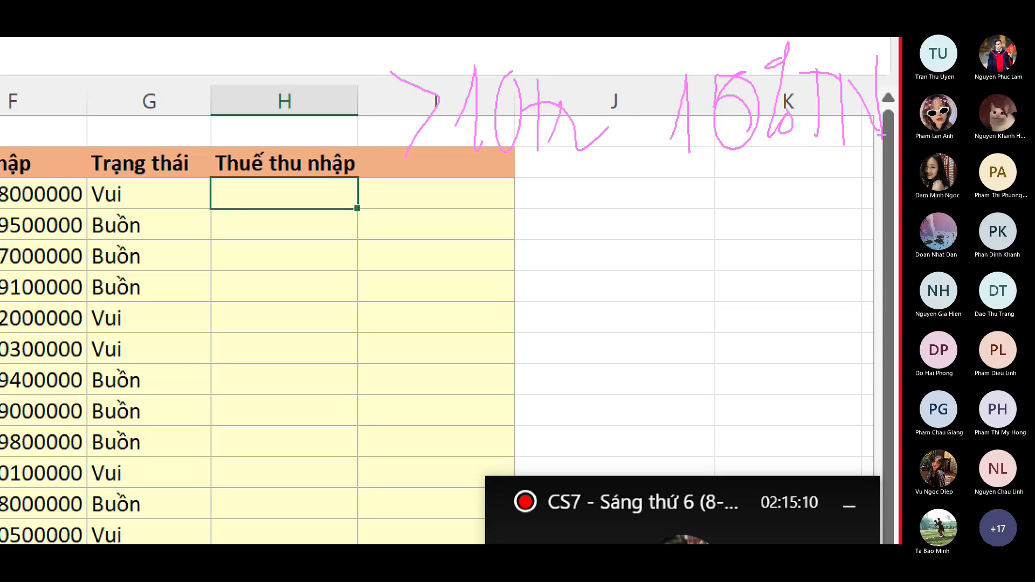
- Handwrite the second tax rule, ">8tr 5% TN", below the first one
{"action": "left_click_drag", "start_coordinate": [407, 206], "coordinate": [387, 290]}
{"action": "mouse_move", "coordinate": [515, 200]}
{"action": "left_mouse_down"}
{"action": "mouse_move", "coordinate": [485, 275]}
{"action": "mouse_move", "coordinate": [507, 205]}
{"action": "mouse_move", "coordinate": [534, 281]}
{"action": "left_mouse_up"}
{"action": "mouse_move", "coordinate": [520, 237]}
{"action": "left_mouse_down"}
{"action": "mouse_move", "coordinate": [573, 225]}
{"action": "mouse_move", "coordinate": [557, 280]}
{"action": "left_mouse_up"}
{"action": "left_click_drag", "start_coordinate": [566, 231], "coordinate": [601, 267]}
{"action": "mouse_move", "coordinate": [748, 189]}
{"action": "left_mouse_down"}
{"action": "mouse_move", "coordinate": [747, 259]}
{"action": "mouse_move", "coordinate": [720, 274]}
{"action": "left_mouse_up"}
{"action": "left_click_drag", "start_coordinate": [778, 177], "coordinate": [765, 274]}
{"action": "left_click_drag", "start_coordinate": [795, 244], "coordinate": [800, 244]}
{"action": "left_click_drag", "start_coordinate": [823, 201], "coordinate": [822, 264]}
{"action": "left_click_drag", "start_coordinate": [802, 195], "coordinate": [846, 193]}
{"action": "mouse_move", "coordinate": [843, 262]}
{"action": "left_mouse_down"}
{"action": "mouse_move", "coordinate": [876, 248]}
{"action": "mouse_move", "coordinate": [879, 184]}
{"action": "left_mouse_up"}
- Handwrite the third tax rule, "≤8tr 0", mark a vertical stroke beside the rules and leave the annotation view
{"action": "left_click_drag", "start_coordinate": [452, 327], "coordinate": [459, 417]}
{"action": "mouse_move", "coordinate": [512, 310]}
{"action": "left_mouse_down"}
{"action": "mouse_move", "coordinate": [512, 366]}
{"action": "mouse_move", "coordinate": [531, 315]}
{"action": "left_mouse_up"}
{"action": "left_click_drag", "start_coordinate": [563, 313], "coordinate": [572, 401]}
{"action": "left_click_drag", "start_coordinate": [531, 361], "coordinate": [593, 346]}
{"action": "left_click_drag", "start_coordinate": [578, 396], "coordinate": [639, 381]}
{"action": "mouse_move", "coordinate": [781, 311]}
{"action": "left_mouse_down"}
{"action": "mouse_move", "coordinate": [725, 372]}
{"action": "mouse_move", "coordinate": [796, 357]}
{"action": "mouse_move", "coordinate": [723, 337]}
{"action": "mouse_move", "coordinate": [793, 335]}
{"action": "left_mouse_up"}
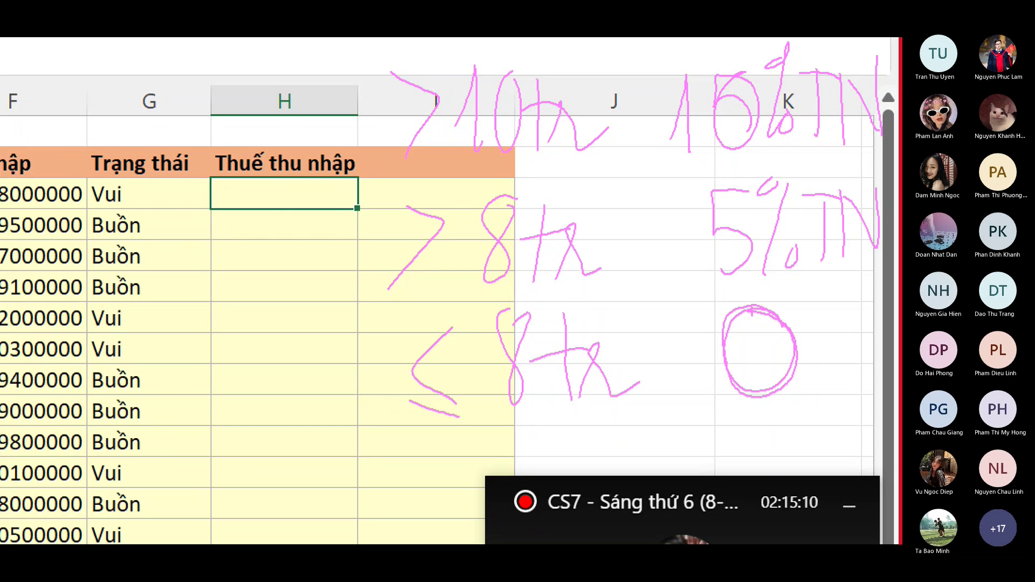
{"action": "mouse_move", "coordinate": [347, 204]}
{"action": "left_mouse_down"}
{"action": "mouse_move", "coordinate": [351, 294]}
{"action": "mouse_move", "coordinate": [345, 280]}
{"action": "mouse_move", "coordinate": [359, 310]}
{"action": "left_mouse_up"}
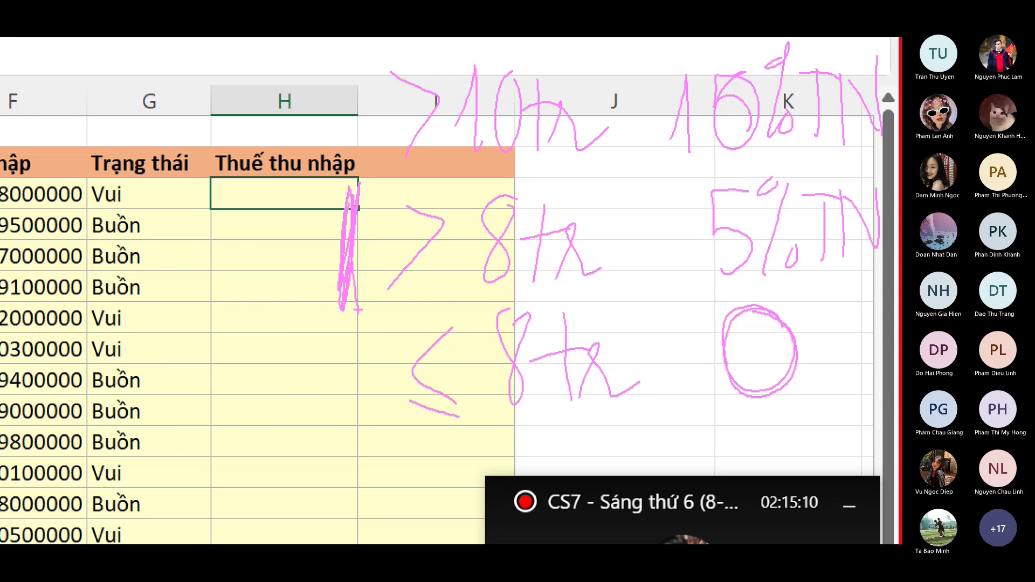
{"action": "key", "text": "Escape"}
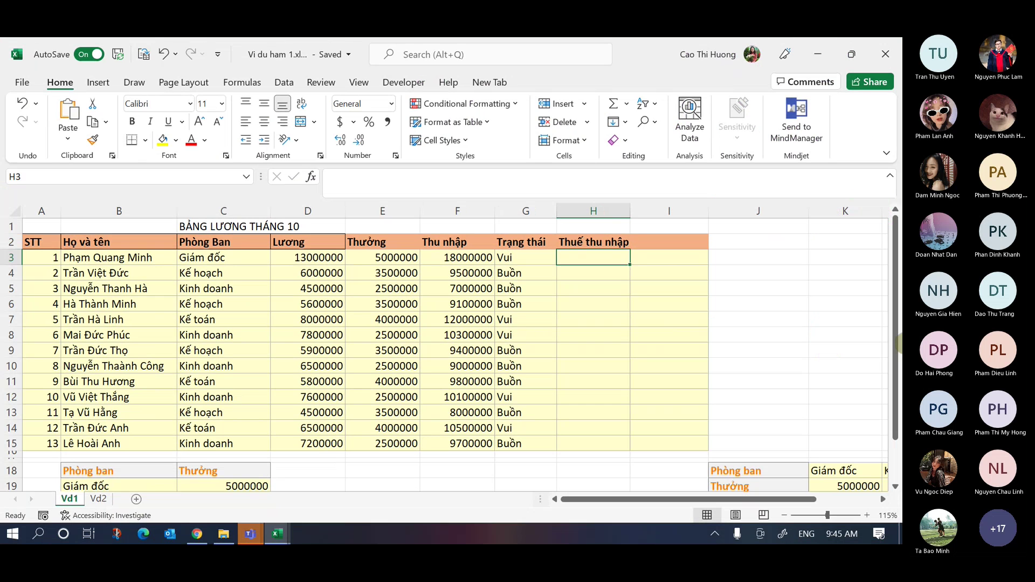
- Zoom into a blank area of the sheet and handwrite "TN > 10tr => 10% TN"
{"action": "key", "text": "ctrl+1"}
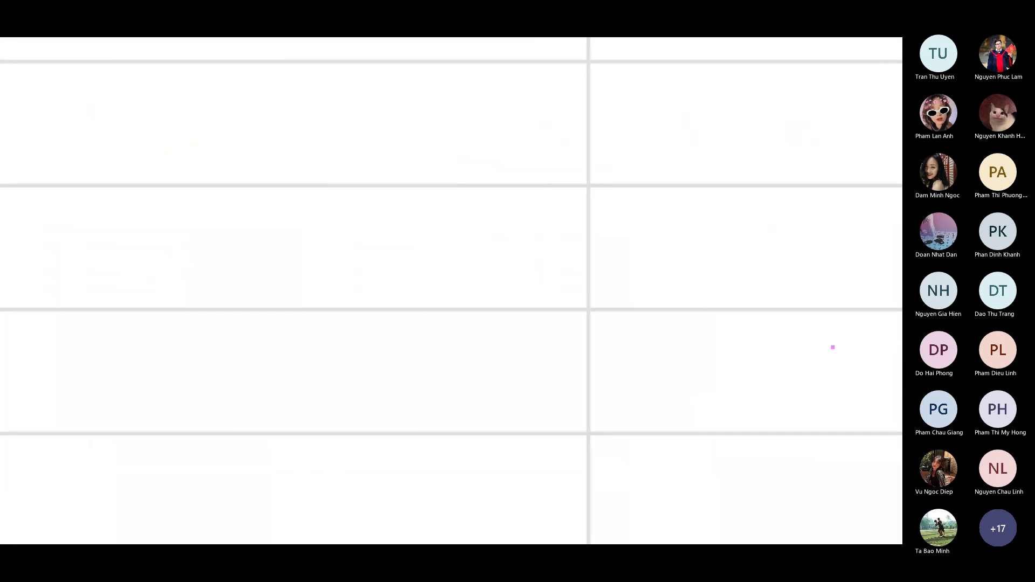
{"action": "left_click_drag", "start_coordinate": [165, 101], "coordinate": [161, 167]}
{"action": "left_click_drag", "start_coordinate": [144, 101], "coordinate": [198, 97]}
{"action": "mouse_move", "coordinate": [204, 171]}
{"action": "left_mouse_down"}
{"action": "mouse_move", "coordinate": [246, 94]}
{"action": "mouse_move", "coordinate": [281, 178]}
{"action": "left_mouse_up"}
{"action": "mouse_move", "coordinate": [330, 153]}
{"action": "left_mouse_down"}
{"action": "mouse_move", "coordinate": [354, 81]}
{"action": "mouse_move", "coordinate": [349, 175]}
{"action": "left_mouse_up"}
{"action": "mouse_move", "coordinate": [387, 73]}
{"action": "left_mouse_down"}
{"action": "mouse_move", "coordinate": [372, 119]}
{"action": "mouse_move", "coordinate": [387, 74]}
{"action": "left_mouse_up"}
{"action": "left_click_drag", "start_coordinate": [417, 91], "coordinate": [417, 160]}
{"action": "mouse_move", "coordinate": [410, 109]}
{"action": "left_mouse_down"}
{"action": "mouse_move", "coordinate": [456, 105]}
{"action": "mouse_move", "coordinate": [427, 157]}
{"action": "left_mouse_up"}
{"action": "left_click_drag", "start_coordinate": [446, 106], "coordinate": [505, 138]}
{"action": "mouse_move", "coordinate": [507, 125]}
{"action": "left_mouse_down"}
{"action": "mouse_move", "coordinate": [541, 124]}
{"action": "mouse_move", "coordinate": [541, 143]}
{"action": "left_mouse_up"}
{"action": "mouse_move", "coordinate": [547, 107]}
{"action": "left_mouse_down"}
{"action": "mouse_move", "coordinate": [548, 163]}
{"action": "mouse_move", "coordinate": [613, 73]}
{"action": "mouse_move", "coordinate": [605, 168]}
{"action": "left_mouse_up"}
{"action": "mouse_move", "coordinate": [655, 78]}
{"action": "left_mouse_down"}
{"action": "mouse_move", "coordinate": [702, 53]}
{"action": "mouse_move", "coordinate": [674, 53]}
{"action": "mouse_move", "coordinate": [695, 56]}
{"action": "left_mouse_up"}
{"action": "left_click_drag", "start_coordinate": [658, 162], "coordinate": [674, 151]}
{"action": "left_click_drag", "start_coordinate": [690, 135], "coordinate": [704, 153]}
{"action": "mouse_move", "coordinate": [737, 78]}
{"action": "left_mouse_down"}
{"action": "mouse_move", "coordinate": [737, 154]}
{"action": "mouse_move", "coordinate": [772, 91]}
{"action": "left_mouse_up"}
{"action": "left_click_drag", "start_coordinate": [775, 108], "coordinate": [780, 164]}
{"action": "mouse_move", "coordinate": [779, 84]}
{"action": "left_mouse_down"}
{"action": "mouse_move", "coordinate": [829, 158]}
{"action": "mouse_move", "coordinate": [833, 68]}
{"action": "left_mouse_up"}
- Handwrite the middle bracket "8tr < TN ≤ 10tr => 5% TN" below the first rule
{"action": "mouse_move", "coordinate": [224, 267]}
{"action": "left_mouse_down"}
{"action": "mouse_move", "coordinate": [221, 341]}
{"action": "mouse_move", "coordinate": [240, 262]}
{"action": "left_mouse_up"}
{"action": "mouse_move", "coordinate": [251, 348]}
{"action": "left_mouse_down"}
{"action": "mouse_move", "coordinate": [306, 331]}
{"action": "mouse_move", "coordinate": [312, 245]}
{"action": "left_mouse_up"}
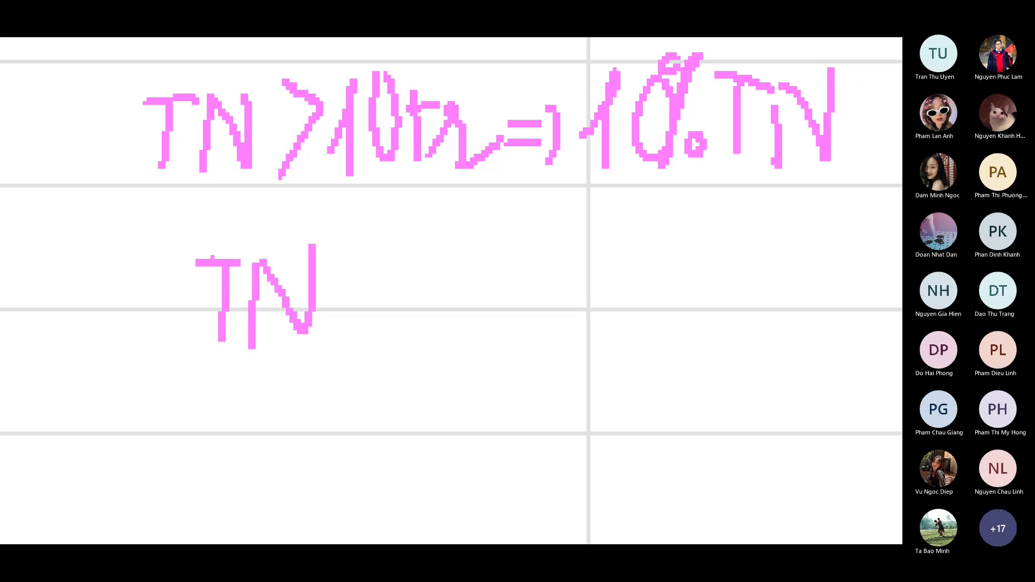
{"action": "left_click_drag", "start_coordinate": [388, 235], "coordinate": [402, 321]}
{"action": "left_click_drag", "start_coordinate": [340, 311], "coordinate": [386, 320]}
{"action": "left_click_drag", "start_coordinate": [413, 315], "coordinate": [431, 254]}
{"action": "left_click_drag", "start_coordinate": [434, 218], "coordinate": [433, 318]}
{"action": "mouse_move", "coordinate": [464, 227]}
{"action": "left_mouse_down"}
{"action": "mouse_move", "coordinate": [456, 302]}
{"action": "mouse_move", "coordinate": [475, 232]}
{"action": "left_mouse_up"}
{"action": "left_click_drag", "start_coordinate": [491, 231], "coordinate": [506, 307]}
{"action": "left_click_drag", "start_coordinate": [481, 264], "coordinate": [535, 264]}
{"action": "left_click_drag", "start_coordinate": [520, 307], "coordinate": [571, 318]}
{"action": "mouse_move", "coordinate": [171, 226]}
{"action": "left_mouse_down"}
{"action": "mouse_move", "coordinate": [129, 296]}
{"action": "mouse_move", "coordinate": [206, 342]}
{"action": "left_mouse_up"}
{"action": "left_click_drag", "start_coordinate": [52, 247], "coordinate": [58, 266]}
{"action": "left_click_drag", "start_coordinate": [89, 265], "coordinate": [90, 337]}
{"action": "left_click_drag", "start_coordinate": [79, 299], "coordinate": [107, 300]}
{"action": "left_click_drag", "start_coordinate": [100, 291], "coordinate": [103, 337]}
{"action": "left_click_drag", "start_coordinate": [116, 288], "coordinate": [116, 339]}
{"action": "mouse_move", "coordinate": [129, 294]}
{"action": "left_mouse_down"}
{"action": "mouse_move", "coordinate": [162, 334]}
{"action": "mouse_move", "coordinate": [178, 335]}
{"action": "left_mouse_up"}
{"action": "left_click_drag", "start_coordinate": [572, 270], "coordinate": [614, 269]}
{"action": "mouse_move", "coordinate": [569, 290]}
{"action": "left_mouse_down"}
{"action": "mouse_move", "coordinate": [615, 289]}
{"action": "mouse_move", "coordinate": [639, 315]}
{"action": "left_mouse_up"}
{"action": "mouse_move", "coordinate": [701, 229]}
{"action": "left_mouse_down"}
{"action": "mouse_move", "coordinate": [671, 310]}
{"action": "mouse_move", "coordinate": [732, 218]}
{"action": "left_mouse_up"}
{"action": "mouse_move", "coordinate": [751, 215]}
{"action": "left_mouse_down"}
{"action": "mouse_move", "coordinate": [725, 323]}
{"action": "mouse_move", "coordinate": [745, 317]}
{"action": "left_mouse_up"}
{"action": "left_click_drag", "start_coordinate": [783, 235], "coordinate": [824, 237]}
{"action": "left_click_drag", "start_coordinate": [798, 238], "coordinate": [798, 312]}
{"action": "left_click_drag", "start_coordinate": [827, 237], "coordinate": [827, 314]}
{"action": "mouse_move", "coordinate": [830, 237]}
{"action": "left_mouse_down"}
{"action": "mouse_move", "coordinate": [862, 298]}
{"action": "mouse_move", "coordinate": [866, 221]}
{"action": "left_mouse_up"}
- Handwrite the last bracket "TN ≤ 8tr => 0" below the middle one, and bring up the overview of open windows
{"action": "left_click_drag", "start_coordinate": [254, 399], "coordinate": [252, 489]}
{"action": "mouse_move", "coordinate": [226, 412]}
{"action": "left_mouse_down"}
{"action": "mouse_move", "coordinate": [281, 409]}
{"action": "mouse_move", "coordinate": [315, 482]}
{"action": "left_mouse_up"}
{"action": "mouse_move", "coordinate": [306, 400]}
{"action": "left_mouse_down"}
{"action": "mouse_move", "coordinate": [353, 469]}
{"action": "mouse_move", "coordinate": [381, 389]}
{"action": "left_mouse_up"}
{"action": "mouse_move", "coordinate": [460, 373]}
{"action": "left_mouse_down"}
{"action": "mouse_move", "coordinate": [437, 437]}
{"action": "mouse_move", "coordinate": [469, 475]}
{"action": "left_mouse_up"}
{"action": "left_click_drag", "start_coordinate": [419, 461], "coordinate": [474, 482]}
{"action": "mouse_move", "coordinate": [506, 379]}
{"action": "left_mouse_down"}
{"action": "mouse_move", "coordinate": [493, 388]}
{"action": "mouse_move", "coordinate": [543, 469]}
{"action": "left_mouse_up"}
{"action": "mouse_move", "coordinate": [513, 434]}
{"action": "left_mouse_down"}
{"action": "mouse_move", "coordinate": [561, 406]}
{"action": "mouse_move", "coordinate": [556, 461]}
{"action": "left_mouse_up"}
{"action": "left_click_drag", "start_coordinate": [558, 415], "coordinate": [620, 447]}
{"action": "mouse_move", "coordinate": [632, 417]}
{"action": "left_mouse_down"}
{"action": "mouse_move", "coordinate": [673, 417]}
{"action": "mouse_move", "coordinate": [681, 442]}
{"action": "left_mouse_up"}
{"action": "left_click_drag", "start_coordinate": [658, 397], "coordinate": [678, 465]}
{"action": "mouse_move", "coordinate": [809, 372]}
{"action": "left_mouse_down"}
{"action": "mouse_move", "coordinate": [825, 436]}
{"action": "mouse_move", "coordinate": [809, 377]}
{"action": "left_mouse_up"}
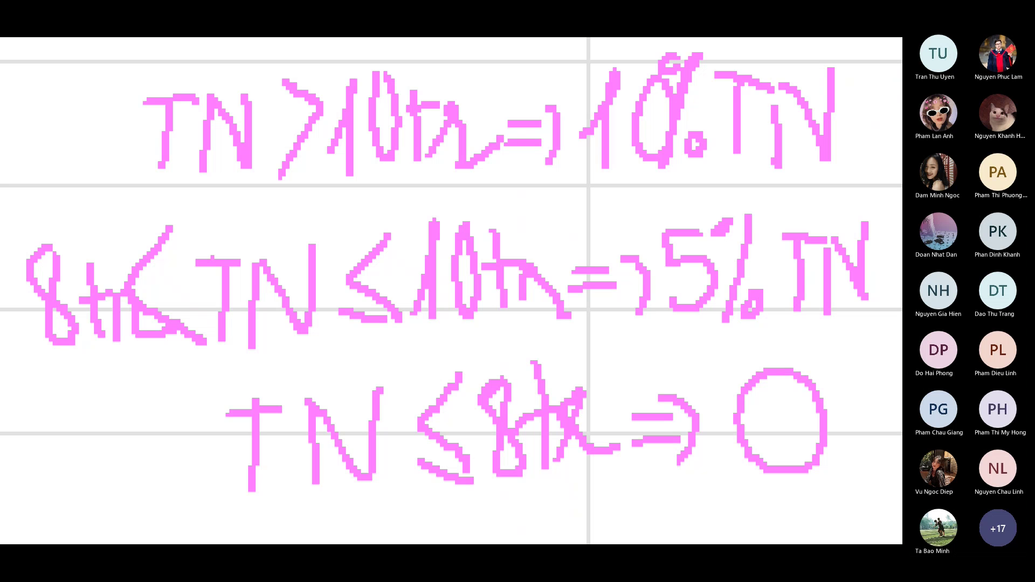
{"action": "key", "text": "super+Tab"}
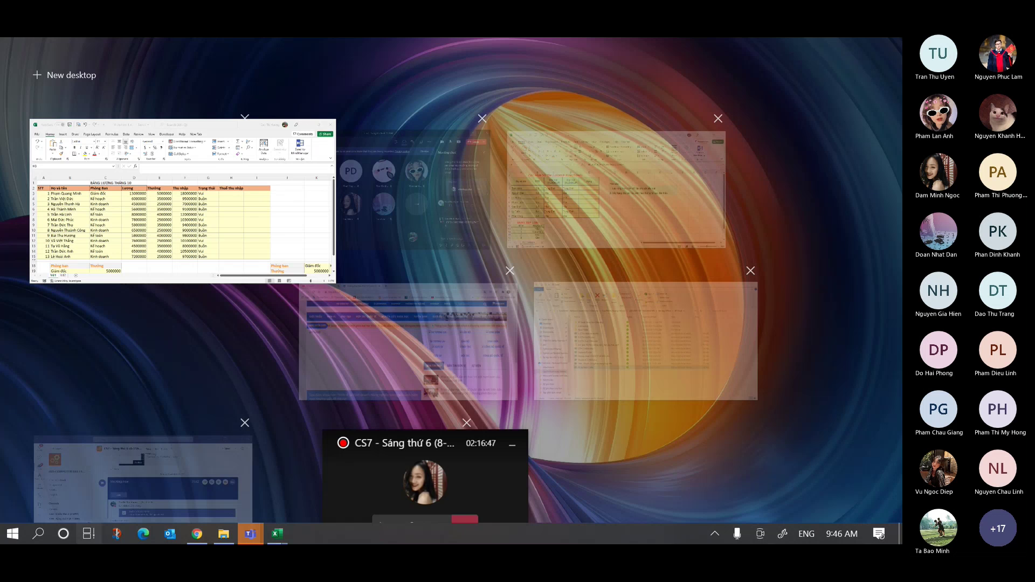
- Return to the salary workbook, zoom in beside the Thu nhập column and handwrite "TN > 10tr => 10% TN"
{"action": "left_click", "coordinate": [331, 231]}
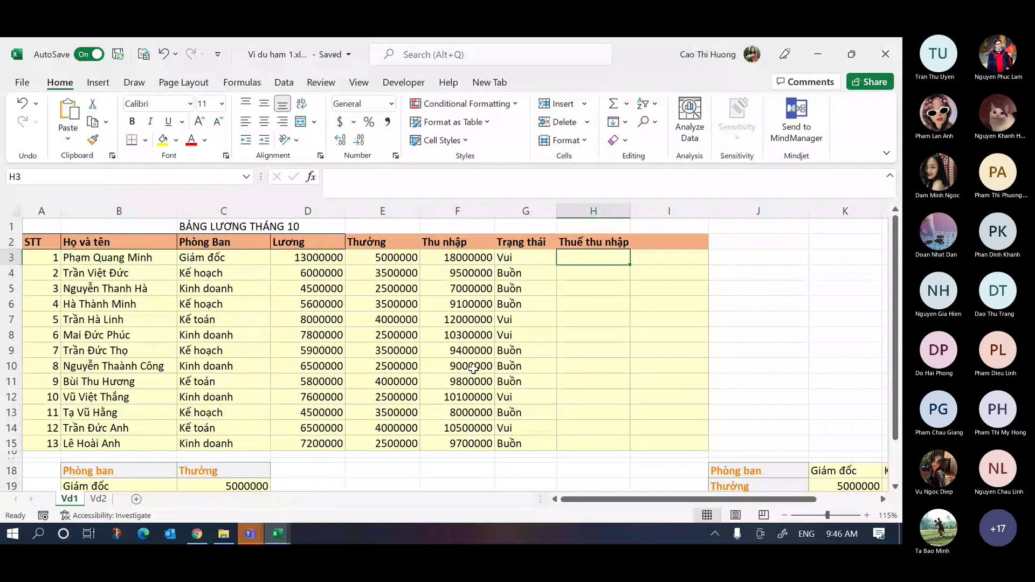
{"action": "left_click", "coordinate": [466, 293]}
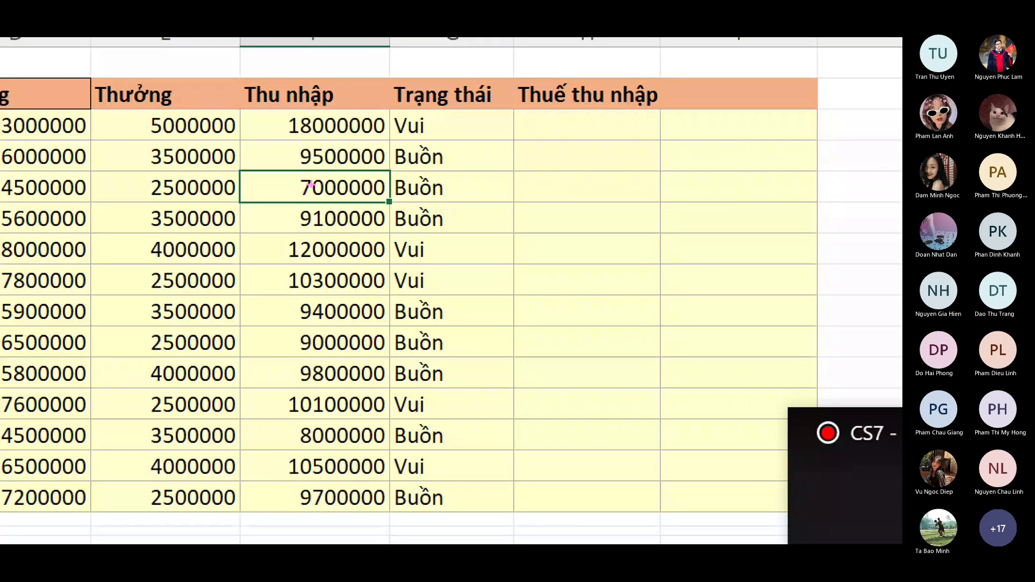
{"action": "left_click_drag", "start_coordinate": [501, 133], "coordinate": [496, 204]}
{"action": "left_click_drag", "start_coordinate": [561, 131], "coordinate": [543, 179]}
{"action": "left_click_drag", "start_coordinate": [590, 134], "coordinate": [582, 199]}
{"action": "mouse_move", "coordinate": [624, 132]}
{"action": "left_mouse_down"}
{"action": "mouse_move", "coordinate": [616, 191]}
{"action": "mouse_move", "coordinate": [634, 157]}
{"action": "left_mouse_up"}
{"action": "mouse_move", "coordinate": [626, 186]}
{"action": "left_mouse_down"}
{"action": "mouse_move", "coordinate": [655, 168]}
{"action": "mouse_move", "coordinate": [685, 171]}
{"action": "left_mouse_up"}
{"action": "mouse_move", "coordinate": [694, 175]}
{"action": "left_mouse_down"}
{"action": "mouse_move", "coordinate": [722, 172]}
{"action": "mouse_move", "coordinate": [717, 191]}
{"action": "left_mouse_up"}
{"action": "left_click_drag", "start_coordinate": [750, 141], "coordinate": [744, 197]}
{"action": "mouse_move", "coordinate": [779, 139]}
{"action": "left_mouse_down"}
{"action": "mouse_move", "coordinate": [792, 197]}
{"action": "mouse_move", "coordinate": [803, 182]}
{"action": "left_mouse_up"}
{"action": "mouse_move", "coordinate": [829, 145]}
{"action": "left_mouse_down"}
{"action": "mouse_move", "coordinate": [825, 192]}
{"action": "mouse_move", "coordinate": [878, 117]}
{"action": "left_mouse_up"}
{"action": "left_click_drag", "start_coordinate": [447, 144], "coordinate": [442, 199]}
{"action": "left_click_drag", "start_coordinate": [431, 147], "coordinate": [454, 145]}
{"action": "mouse_move", "coordinate": [459, 144]}
{"action": "left_mouse_down"}
{"action": "mouse_move", "coordinate": [458, 183]}
{"action": "mouse_move", "coordinate": [493, 132]}
{"action": "left_mouse_up"}
- Handwrite the middle tax bracket "9tr < TN ≤ 10tr => 5% TN" below the first rule
{"action": "left_click_drag", "start_coordinate": [541, 251], "coordinate": [543, 306]}
{"action": "left_click_drag", "start_coordinate": [523, 240], "coordinate": [543, 247]}
{"action": "mouse_move", "coordinate": [562, 251]}
{"action": "left_mouse_down"}
{"action": "mouse_move", "coordinate": [562, 276]}
{"action": "mouse_move", "coordinate": [592, 238]}
{"action": "mouse_move", "coordinate": [639, 291]}
{"action": "left_mouse_up"}
{"action": "left_click_drag", "start_coordinate": [600, 297], "coordinate": [639, 308]}
{"action": "left_click_drag", "start_coordinate": [657, 227], "coordinate": [657, 279]}
{"action": "mouse_move", "coordinate": [677, 227]}
{"action": "left_mouse_down"}
{"action": "mouse_move", "coordinate": [675, 275]}
{"action": "mouse_move", "coordinate": [684, 235]}
{"action": "left_mouse_up"}
{"action": "left_click_drag", "start_coordinate": [685, 251], "coordinate": [721, 249]}
{"action": "mouse_move", "coordinate": [701, 240]}
{"action": "left_mouse_down"}
{"action": "mouse_move", "coordinate": [701, 270]}
{"action": "mouse_move", "coordinate": [772, 258]}
{"action": "left_mouse_up"}
{"action": "left_click_drag", "start_coordinate": [509, 234], "coordinate": [555, 309]}
{"action": "left_click_drag", "start_coordinate": [443, 249], "coordinate": [428, 323]}
{"action": "left_click_drag", "start_coordinate": [452, 269], "coordinate": [463, 321]}
{"action": "mouse_move", "coordinate": [443, 287]}
{"action": "left_mouse_down"}
{"action": "mouse_move", "coordinate": [479, 281]}
{"action": "mouse_move", "coordinate": [512, 327]}
{"action": "left_mouse_up"}
{"action": "left_click_drag", "start_coordinate": [747, 258], "coordinate": [788, 273]}
{"action": "left_click_drag", "start_coordinate": [772, 232], "coordinate": [783, 291]}
{"action": "mouse_move", "coordinate": [827, 228]}
{"action": "left_mouse_down"}
{"action": "mouse_move", "coordinate": [810, 282]}
{"action": "mouse_move", "coordinate": [842, 294]}
{"action": "left_mouse_up"}
{"action": "mouse_move", "coordinate": [854, 228]}
{"action": "left_mouse_down"}
{"action": "mouse_move", "coordinate": [854, 272]}
{"action": "mouse_move", "coordinate": [854, 232]}
{"action": "left_mouse_up"}
{"action": "left_click_drag", "start_coordinate": [857, 267], "coordinate": [879, 222]}
- Handwrite the last tax bracket "TN ≤ 9tr => 0" below the middle one and mark an income in the Thu nhập column
{"action": "mouse_move", "coordinate": [568, 341]}
{"action": "left_mouse_down"}
{"action": "mouse_move", "coordinate": [515, 406]}
{"action": "mouse_move", "coordinate": [567, 428]}
{"action": "left_mouse_up"}
{"action": "left_click_drag", "start_coordinate": [511, 434], "coordinate": [580, 446]}
{"action": "mouse_move", "coordinate": [443, 386]}
{"action": "left_mouse_down"}
{"action": "mouse_move", "coordinate": [442, 456]}
{"action": "mouse_move", "coordinate": [443, 386]}
{"action": "left_mouse_up"}
{"action": "mouse_move", "coordinate": [462, 374]}
{"action": "left_mouse_down"}
{"action": "mouse_move", "coordinate": [494, 445]}
{"action": "mouse_move", "coordinate": [507, 354]}
{"action": "left_mouse_up"}
{"action": "mouse_move", "coordinate": [650, 357]}
{"action": "left_mouse_down"}
{"action": "mouse_move", "coordinate": [620, 377]}
{"action": "mouse_move", "coordinate": [647, 377]}
{"action": "mouse_move", "coordinate": [625, 423]}
{"action": "left_mouse_up"}
{"action": "mouse_move", "coordinate": [677, 359]}
{"action": "left_mouse_down"}
{"action": "mouse_move", "coordinate": [675, 416]}
{"action": "mouse_move", "coordinate": [766, 389]}
{"action": "left_mouse_up"}
{"action": "mouse_move", "coordinate": [739, 378]}
{"action": "left_mouse_down"}
{"action": "mouse_move", "coordinate": [765, 371]}
{"action": "mouse_move", "coordinate": [766, 416]}
{"action": "left_mouse_up"}
{"action": "mouse_move", "coordinate": [836, 329]}
{"action": "left_mouse_down"}
{"action": "mouse_move", "coordinate": [797, 378]}
{"action": "mouse_move", "coordinate": [837, 327]}
{"action": "left_mouse_up"}
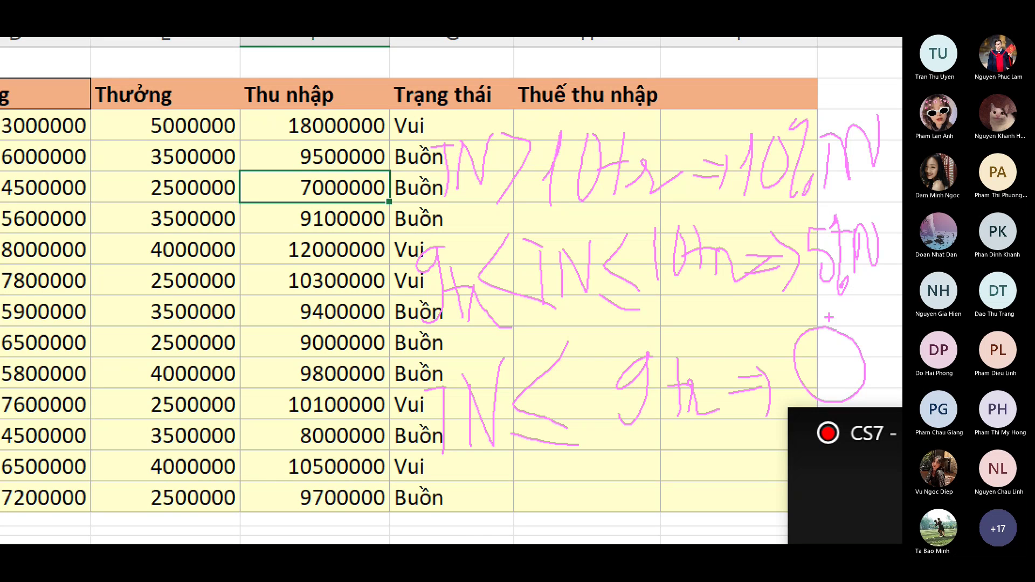
{"action": "mouse_move", "coordinate": [308, 286]}
{"action": "left_mouse_down"}
{"action": "mouse_move", "coordinate": [367, 284]}
{"action": "mouse_move", "coordinate": [361, 340]}
{"action": "left_mouse_up"}
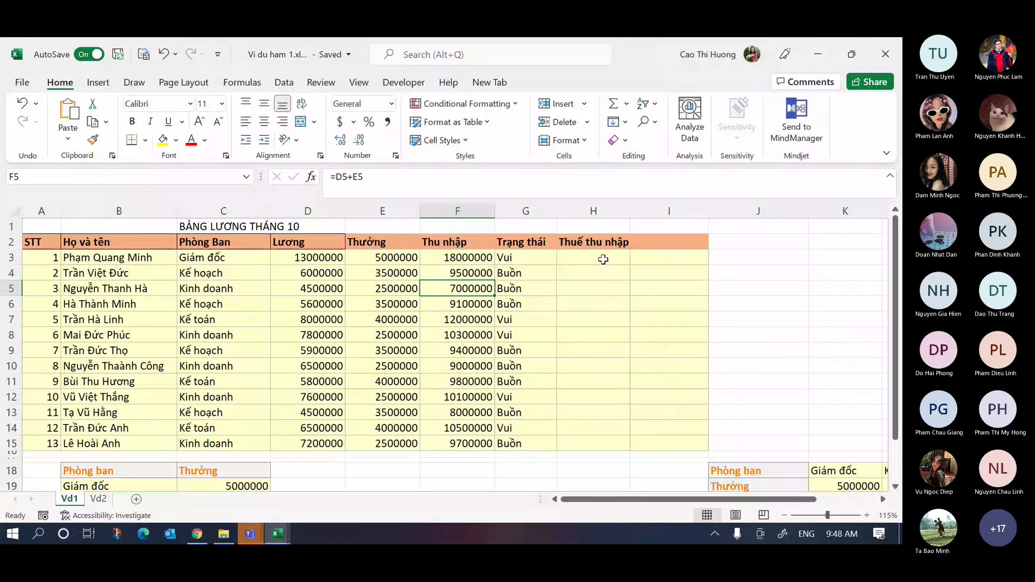
- Begin the Thuế thu nhập formula in H3 with =IF(F3>10000000,F3*10%, and underline its arguments in the annotation view
{"action": "left_click", "coordinate": [603, 259]}
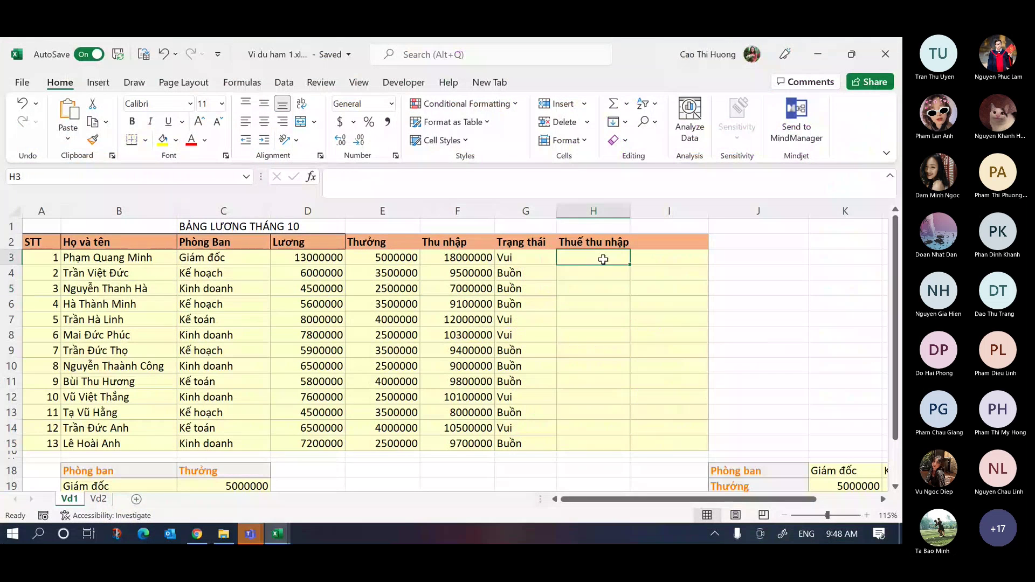
{"action": "type", "text": "=IF("}
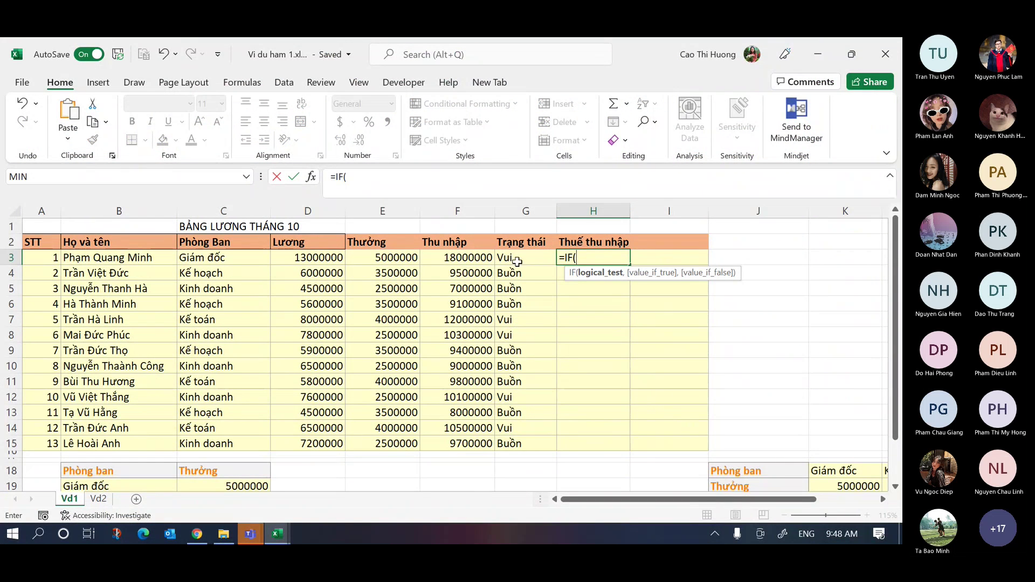
{"action": "left_click", "coordinate": [462, 257]}
{"action": "type", "text": ">10000000,"}
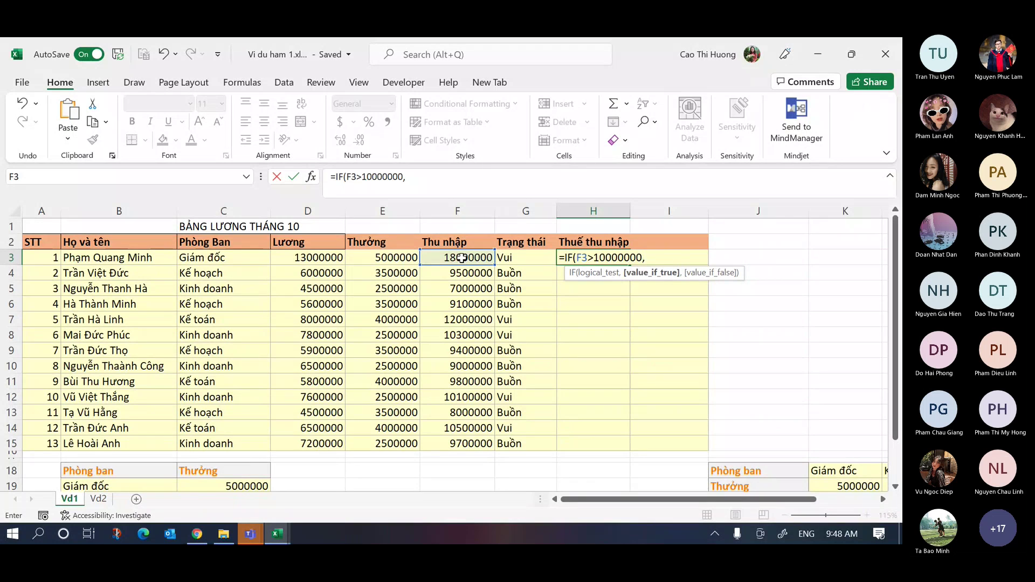
{"action": "left_click", "coordinate": [462, 258]}
{"action": "type", "text": "*10%,"}
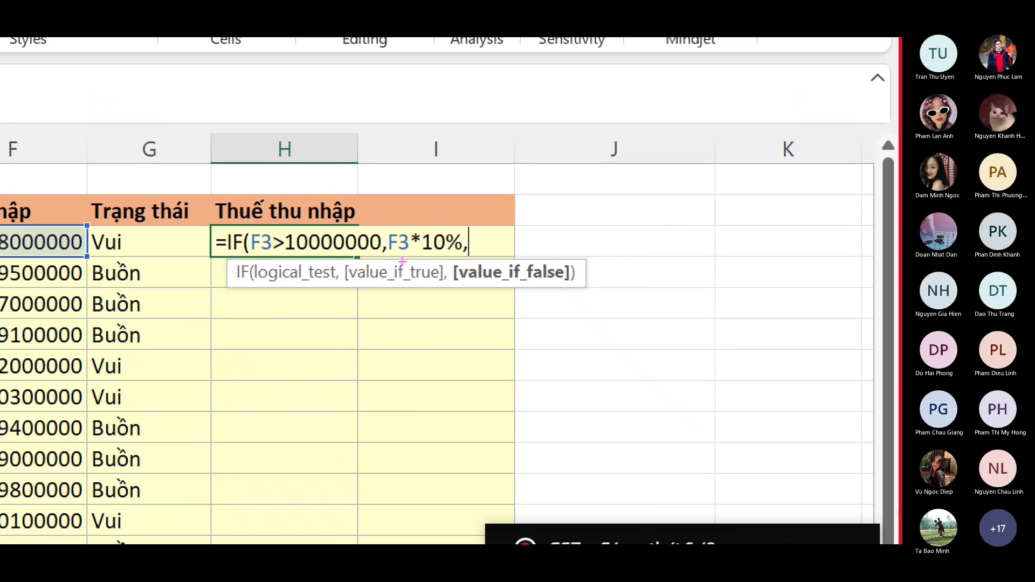
{"action": "mouse_move", "coordinate": [252, 254]}
{"action": "left_mouse_down"}
{"action": "mouse_move", "coordinate": [466, 254]}
{"action": "mouse_move", "coordinate": [399, 253]}
{"action": "left_mouse_up"}
{"action": "mouse_move", "coordinate": [484, 259]}
{"action": "left_mouse_down"}
{"action": "mouse_move", "coordinate": [763, 273]}
{"action": "mouse_move", "coordinate": [490, 256]}
{"action": "mouse_move", "coordinate": [785, 285]}
{"action": "left_mouse_up"}
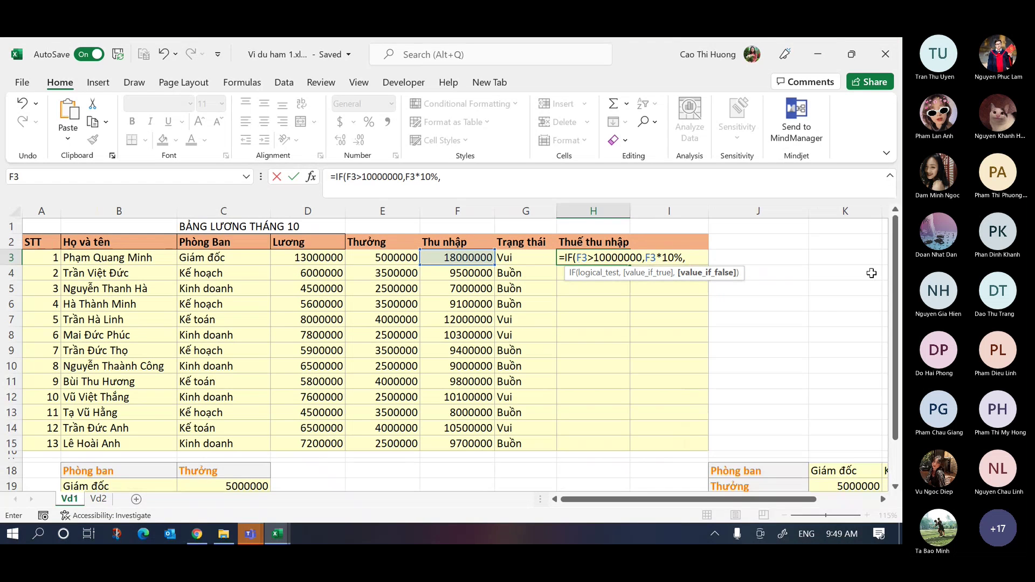
- Nest a second IF as the false result of the H3 formula, starting it with IF(F3>9000000,
{"action": "type", "text": "iff"}
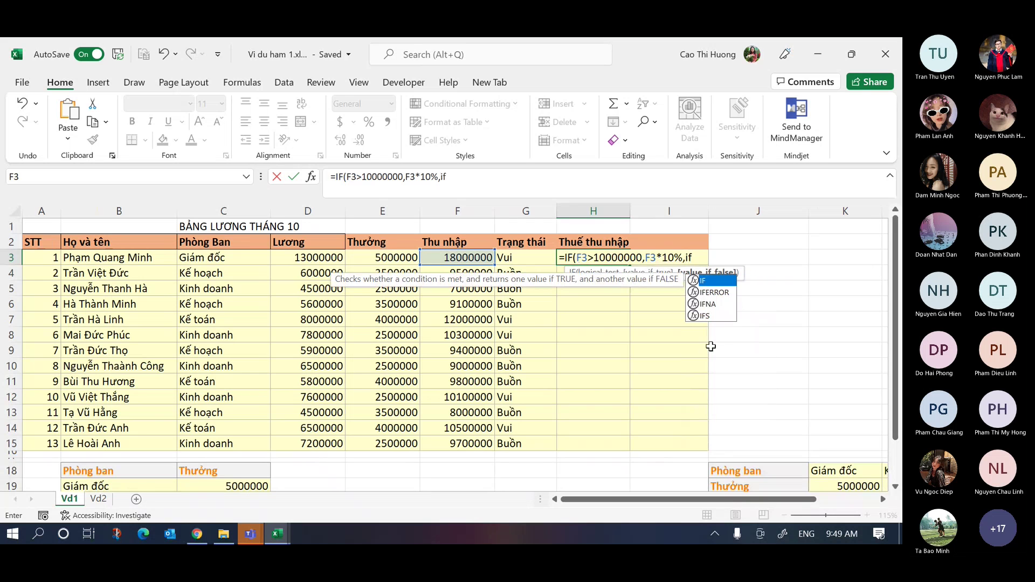
{"action": "left_click_drag", "start_coordinate": [646, 258], "coordinate": [763, 256]}
{"action": "left_click", "coordinate": [693, 258]}
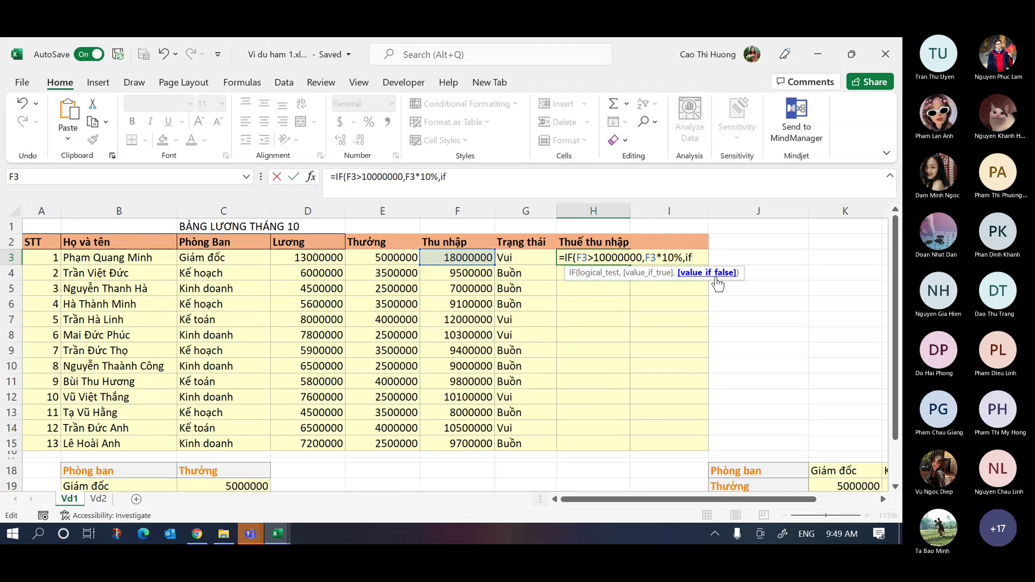
{"action": "key", "text": "Tab"}
{"action": "left_click", "coordinate": [607, 258]}
{"action": "left_click", "coordinate": [449, 177]}
{"action": "key", "text": "BackSpace"}
{"action": "key", "text": "BackSpace"}
{"action": "type", "text": "IF("}
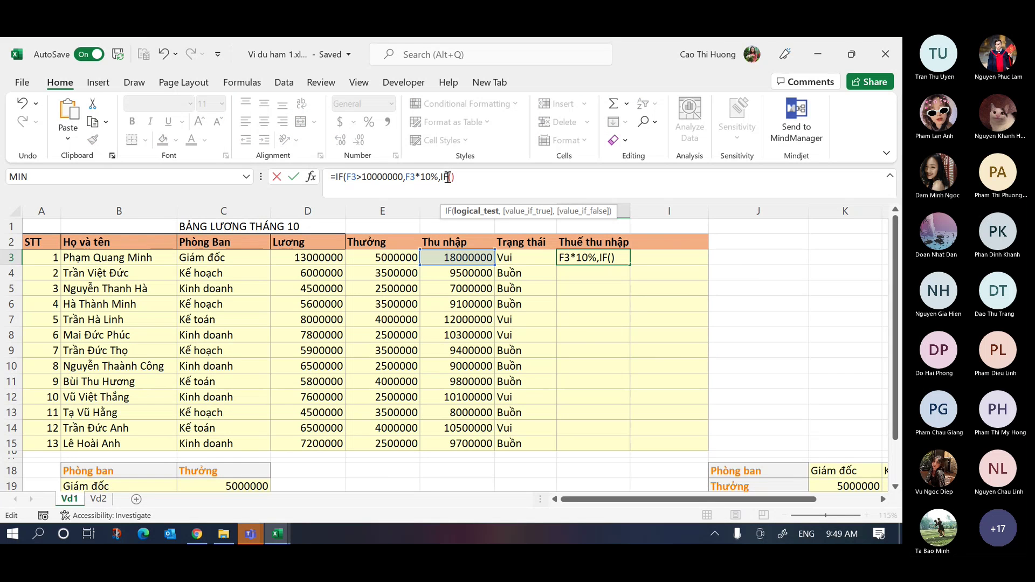
{"action": "type", "text": "F3>"}
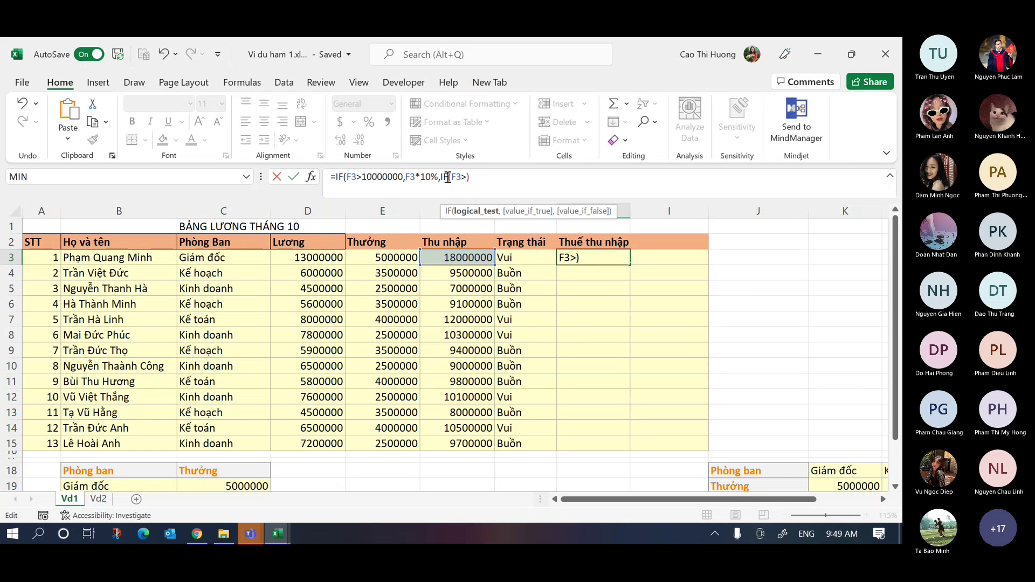
{"action": "type", "text": "9000000,"}
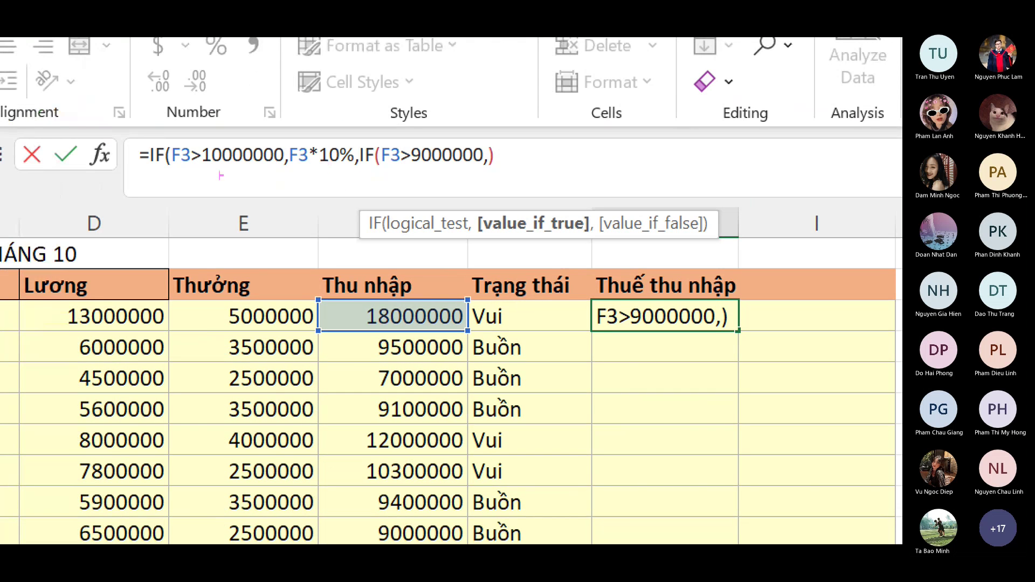
- Underline the first test, the 10% result and the nested IF in the H3 formula, and mark the nested test
{"action": "left_click_drag", "start_coordinate": [182, 170], "coordinate": [360, 175]}
{"action": "left_click_drag", "start_coordinate": [285, 174], "coordinate": [678, 172]}
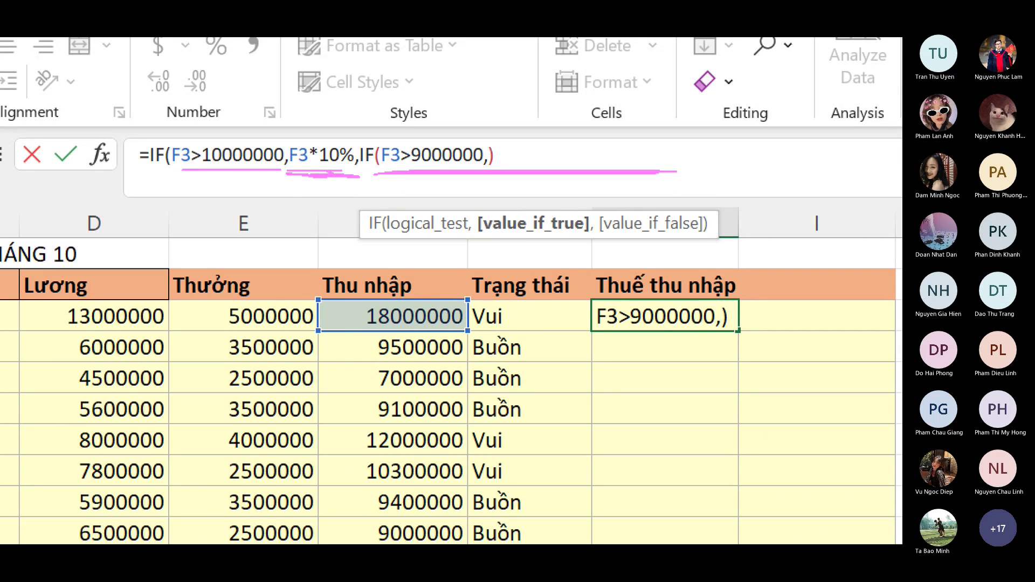
{"action": "left_click_drag", "start_coordinate": [351, 173], "coordinate": [393, 171]}
{"action": "mouse_move", "coordinate": [502, 178]}
{"action": "left_mouse_down"}
{"action": "mouse_move", "coordinate": [377, 180]}
{"action": "mouse_move", "coordinate": [702, 181]}
{"action": "left_mouse_up"}
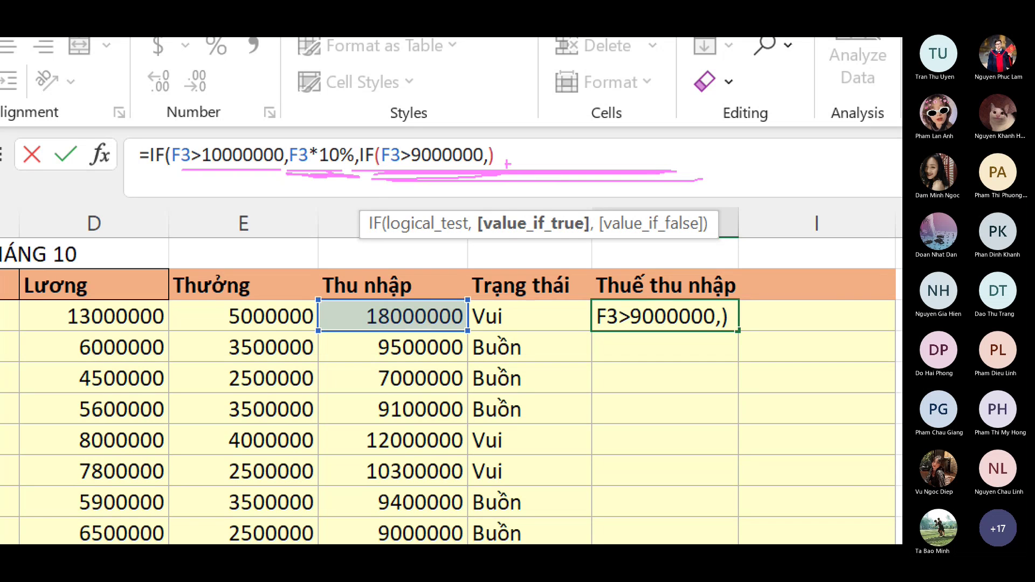
{"action": "mouse_move", "coordinate": [479, 145]}
{"action": "left_mouse_down"}
{"action": "mouse_move", "coordinate": [435, 135]}
{"action": "mouse_move", "coordinate": [378, 146]}
{"action": "mouse_move", "coordinate": [479, 136]}
{"action": "left_mouse_up"}
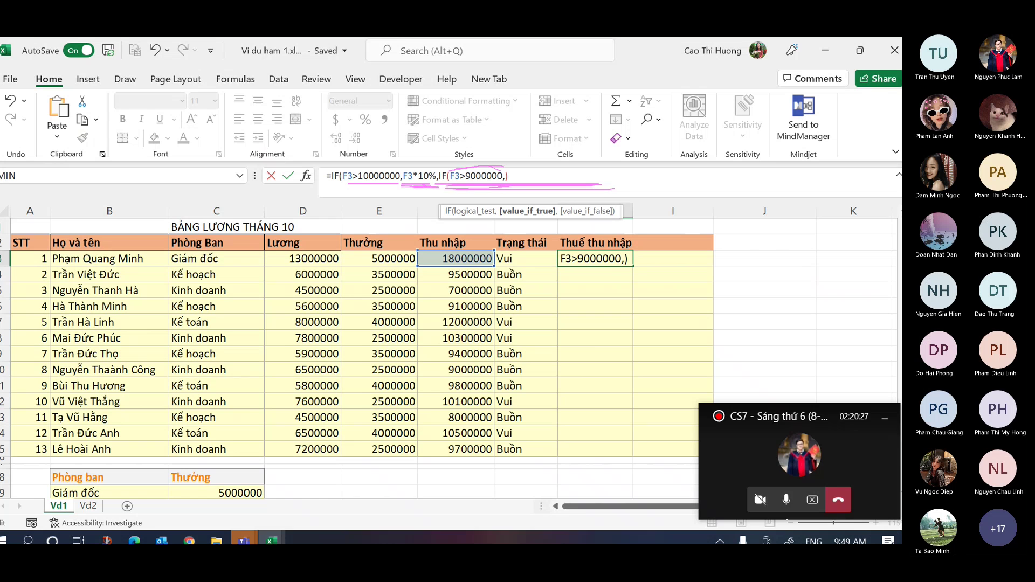
- Complete the nested IF in H3 with F3*5%,0 and fill the formula down through H15
{"action": "left_click", "coordinate": [463, 258]}
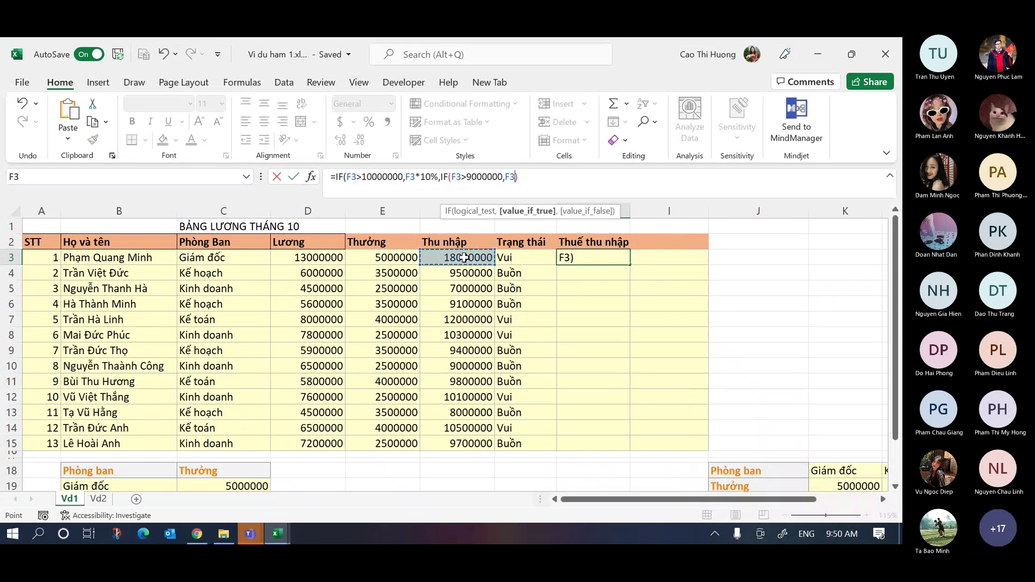
{"action": "type", "text": "*5%,0"}
{"action": "key", "text": "Return"}
{"action": "key", "text": "Return"}
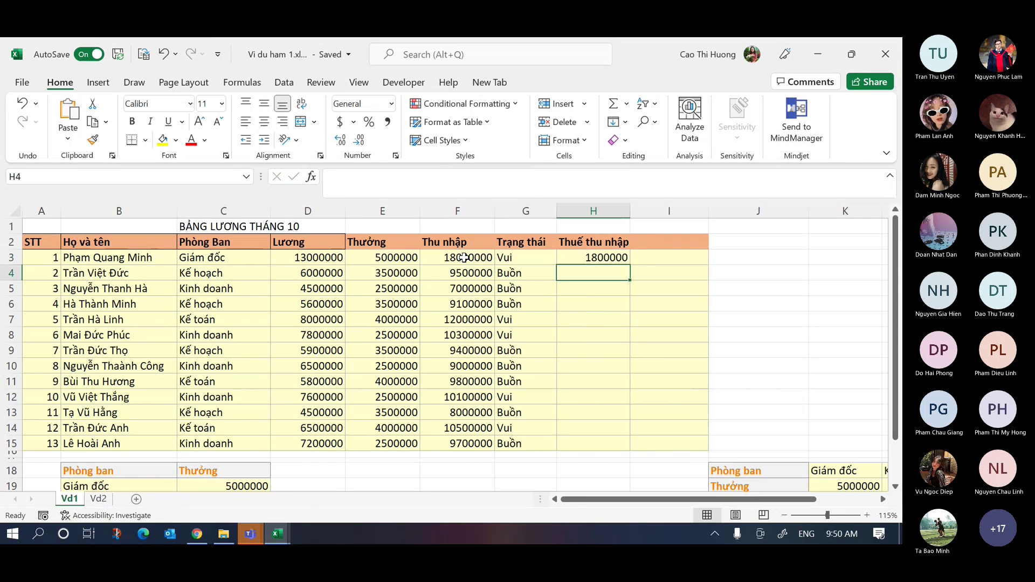
{"action": "left_click", "coordinate": [616, 257]}
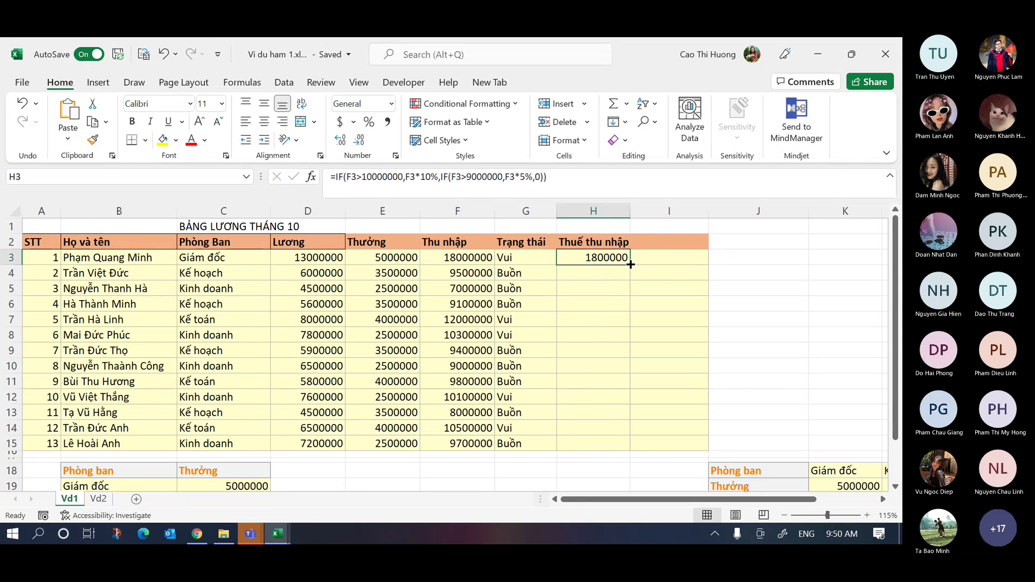
{"action": "double_click", "coordinate": [629, 265]}
- Open the H3 formula, zoom in and underline the outer IF's three arguments and the nested IF's three arguments
{"action": "left_click", "coordinate": [606, 183]}
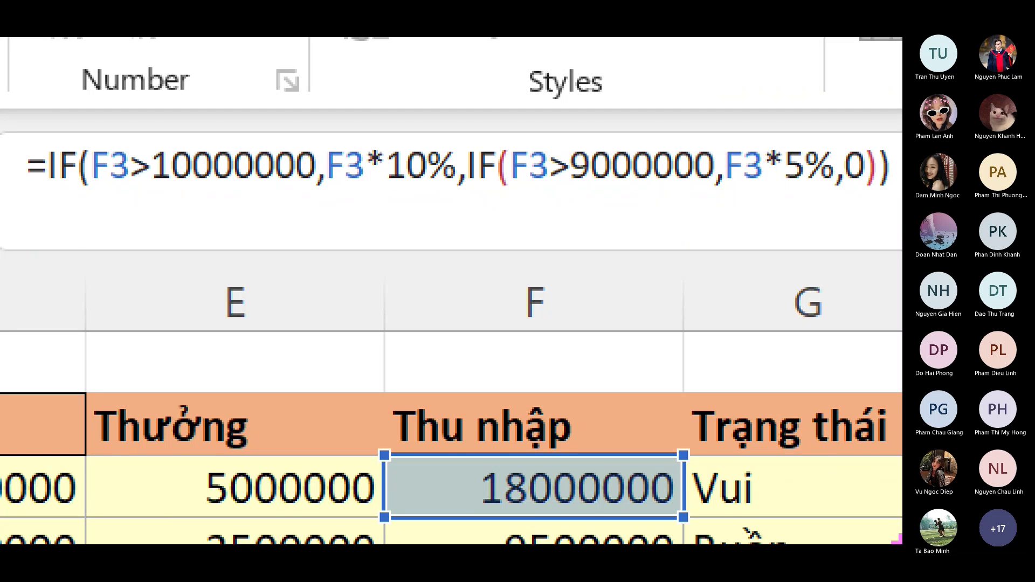
{"action": "mouse_move", "coordinate": [101, 231]}
{"action": "left_mouse_down"}
{"action": "mouse_move", "coordinate": [322, 228]}
{"action": "mouse_move", "coordinate": [98, 228]}
{"action": "left_mouse_up"}
{"action": "mouse_move", "coordinate": [343, 231]}
{"action": "left_mouse_down"}
{"action": "mouse_move", "coordinate": [464, 232]}
{"action": "mouse_move", "coordinate": [345, 232]}
{"action": "left_mouse_up"}
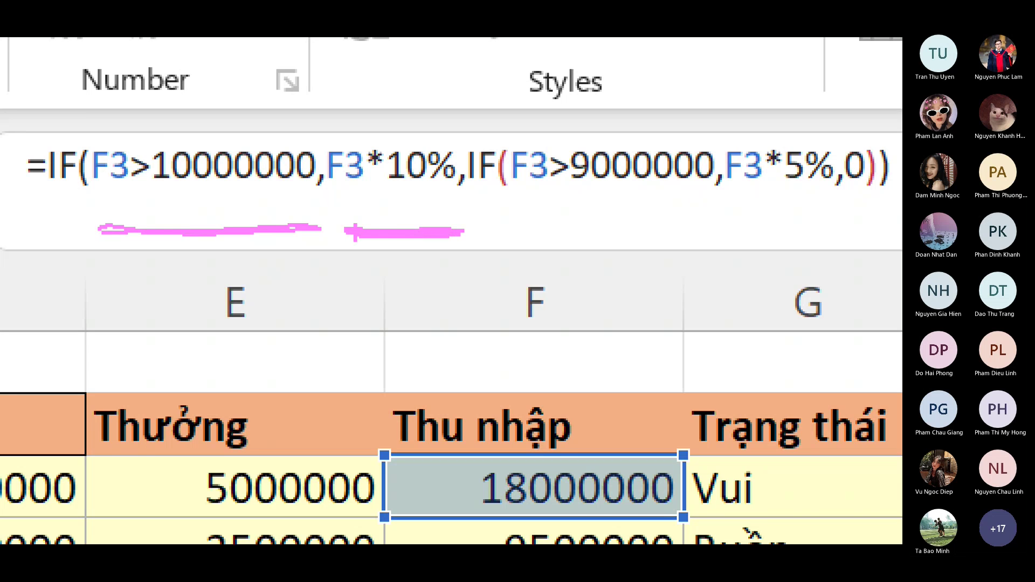
{"action": "mouse_move", "coordinate": [495, 229]}
{"action": "left_mouse_down"}
{"action": "mouse_move", "coordinate": [898, 235]}
{"action": "mouse_move", "coordinate": [557, 220]}
{"action": "mouse_move", "coordinate": [833, 221]}
{"action": "left_mouse_up"}
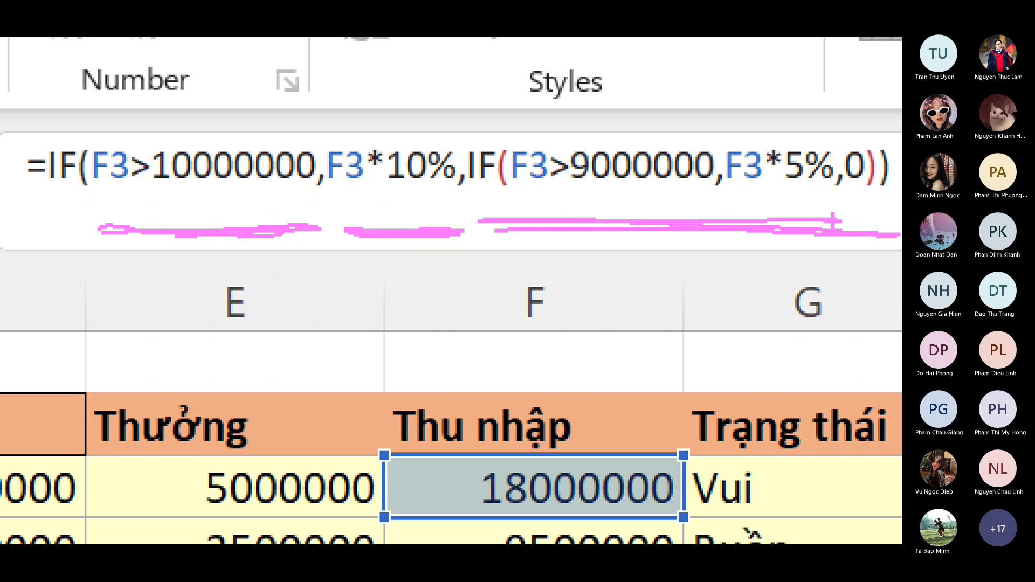
{"action": "mouse_move", "coordinate": [833, 221]}
{"action": "left_mouse_down"}
{"action": "mouse_move", "coordinate": [873, 230]}
{"action": "mouse_move", "coordinate": [561, 234]}
{"action": "left_mouse_up"}
{"action": "left_click_drag", "start_coordinate": [724, 235], "coordinate": [899, 221]}
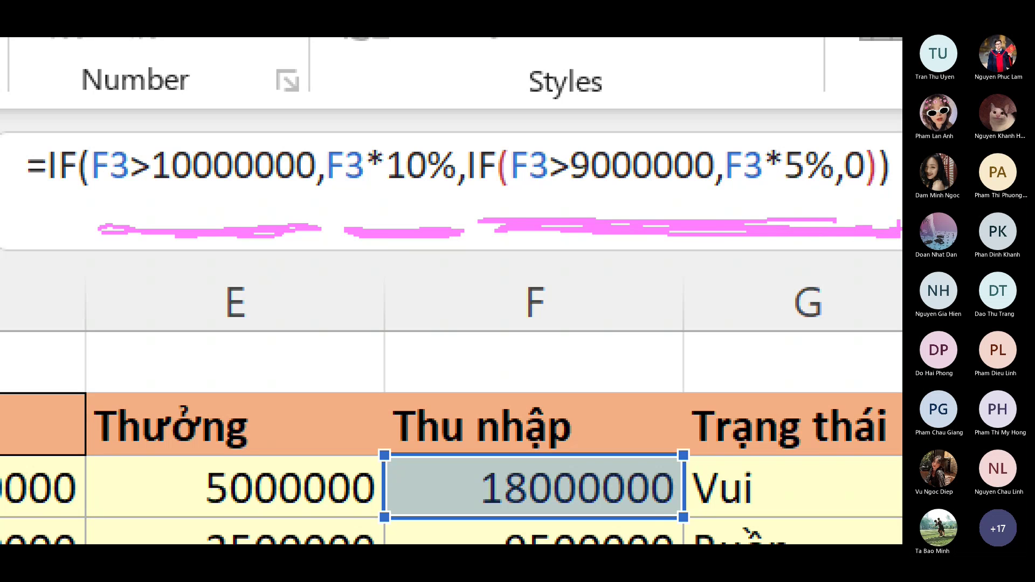
{"action": "mouse_move", "coordinate": [518, 188]}
{"action": "left_mouse_down"}
{"action": "mouse_move", "coordinate": [704, 183]}
{"action": "mouse_move", "coordinate": [516, 186]}
{"action": "left_mouse_up"}
{"action": "left_click_drag", "start_coordinate": [728, 189], "coordinate": [866, 189]}
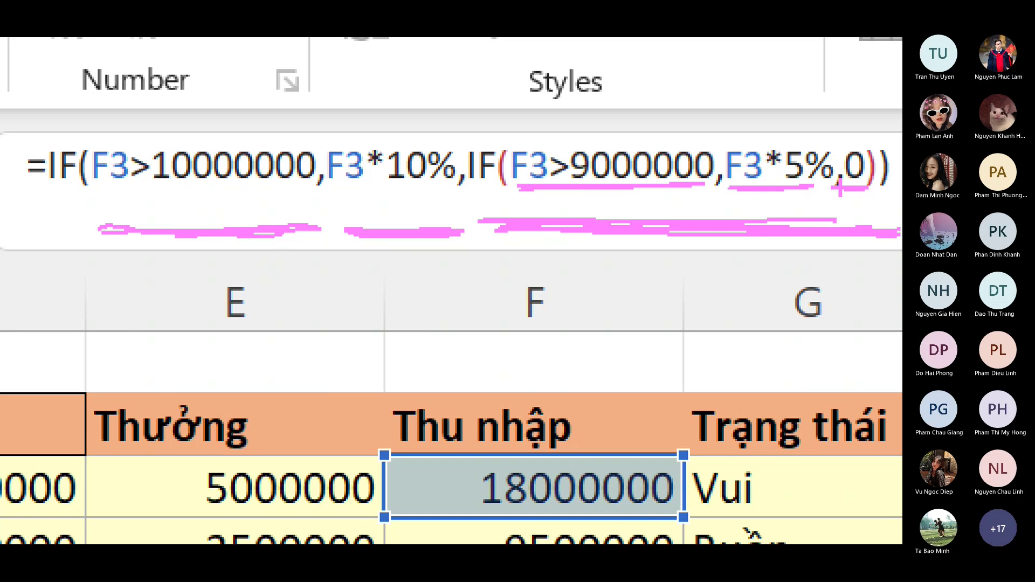
- Handwrite "True" with an arrow to the 10% result and "False" with an arrow to the nested IF, bracketed together
{"action": "mouse_move", "coordinate": [98, 277]}
{"action": "left_mouse_down"}
{"action": "mouse_move", "coordinate": [130, 337]}
{"action": "mouse_move", "coordinate": [264, 336]}
{"action": "mouse_move", "coordinate": [413, 241]}
{"action": "mouse_move", "coordinate": [401, 306]}
{"action": "left_mouse_up"}
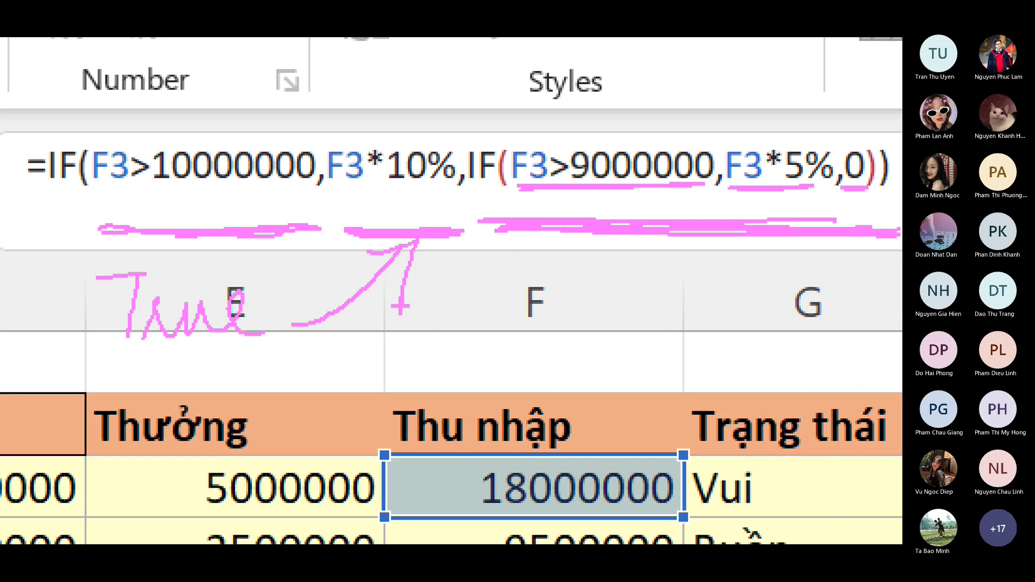
{"action": "mouse_move", "coordinate": [100, 309]}
{"action": "left_mouse_down"}
{"action": "mouse_move", "coordinate": [66, 366]}
{"action": "mouse_move", "coordinate": [96, 429]}
{"action": "left_mouse_up"}
{"action": "mouse_move", "coordinate": [139, 360]}
{"action": "left_mouse_down"}
{"action": "mouse_move", "coordinate": [134, 423]}
{"action": "mouse_move", "coordinate": [165, 354]}
{"action": "left_mouse_up"}
{"action": "left_click_drag", "start_coordinate": [141, 386], "coordinate": [156, 384]}
{"action": "mouse_move", "coordinate": [175, 403]}
{"action": "left_mouse_down"}
{"action": "mouse_move", "coordinate": [199, 381]}
{"action": "mouse_move", "coordinate": [193, 414]}
{"action": "left_mouse_up"}
{"action": "mouse_move", "coordinate": [226, 396]}
{"action": "left_mouse_down"}
{"action": "mouse_move", "coordinate": [247, 349]}
{"action": "mouse_move", "coordinate": [240, 431]}
{"action": "left_mouse_up"}
{"action": "mouse_move", "coordinate": [240, 431]}
{"action": "left_mouse_down"}
{"action": "mouse_move", "coordinate": [253, 380]}
{"action": "mouse_move", "coordinate": [265, 418]}
{"action": "left_mouse_up"}
{"action": "mouse_move", "coordinate": [264, 418]}
{"action": "left_mouse_down"}
{"action": "mouse_move", "coordinate": [308, 430]}
{"action": "mouse_move", "coordinate": [663, 268]}
{"action": "mouse_move", "coordinate": [691, 237]}
{"action": "mouse_move", "coordinate": [681, 302]}
{"action": "left_mouse_up"}
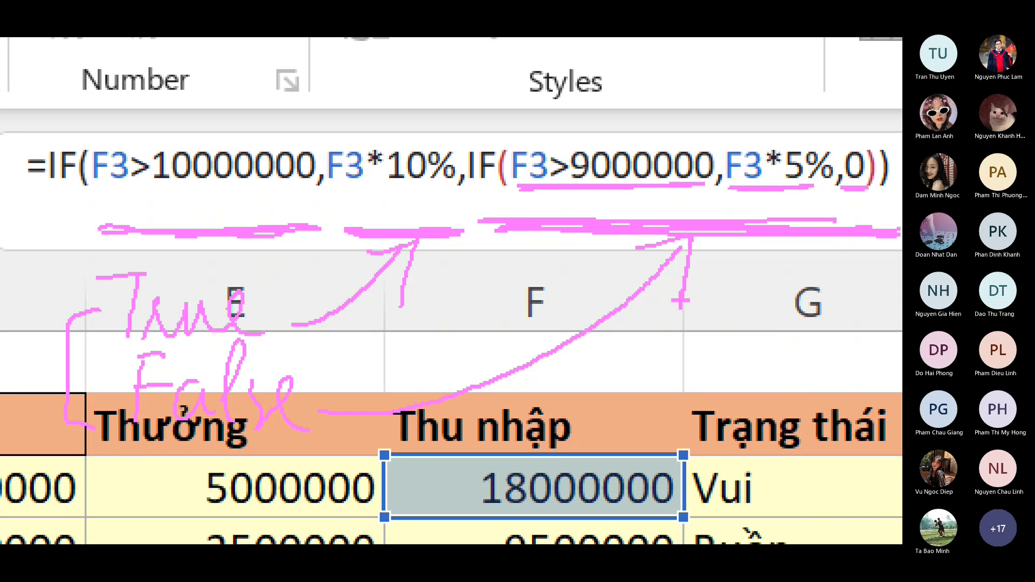
- Handwrite "<10tr" beside the arrow leading to the nested IF
{"action": "left_click_drag", "start_coordinate": [646, 340], "coordinate": [611, 378]}
{"action": "left_click_drag", "start_coordinate": [611, 377], "coordinate": [660, 415]}
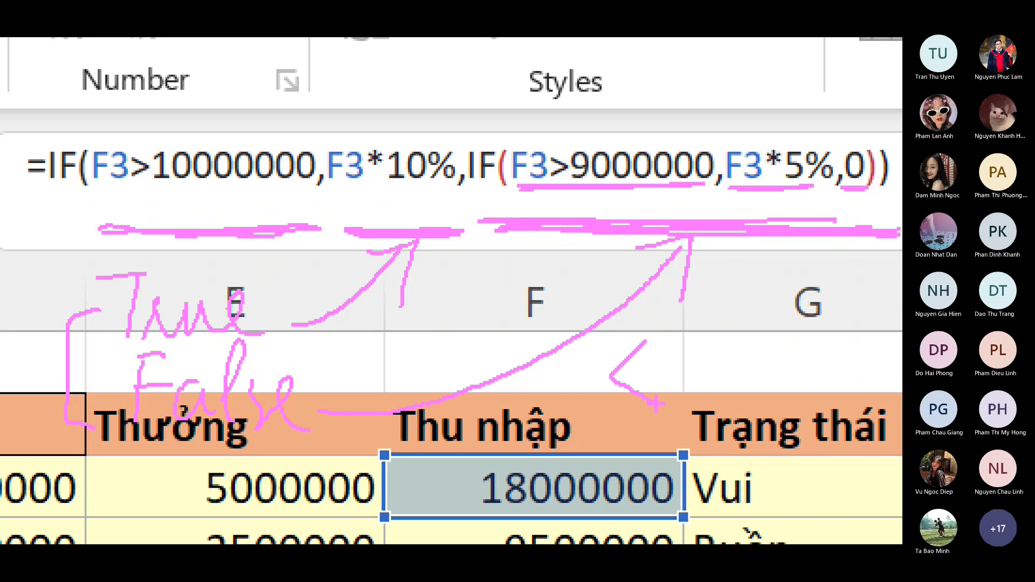
{"action": "mouse_move", "coordinate": [669, 378]}
{"action": "left_mouse_down"}
{"action": "mouse_move", "coordinate": [691, 329]}
{"action": "mouse_move", "coordinate": [695, 387]}
{"action": "left_mouse_up"}
{"action": "left_click_drag", "start_coordinate": [601, 394], "coordinate": [660, 415]}
{"action": "mouse_move", "coordinate": [721, 326]}
{"action": "left_mouse_down"}
{"action": "mouse_move", "coordinate": [765, 335]}
{"action": "mouse_move", "coordinate": [776, 376]}
{"action": "mouse_move", "coordinate": [847, 341]}
{"action": "left_mouse_up"}
{"action": "key", "text": "ctrl+z"}
- Underline the nested IF's test and both of its results again, and leave the annotation view
{"action": "left_click_drag", "start_coordinate": [696, 180], "coordinate": [526, 179]}
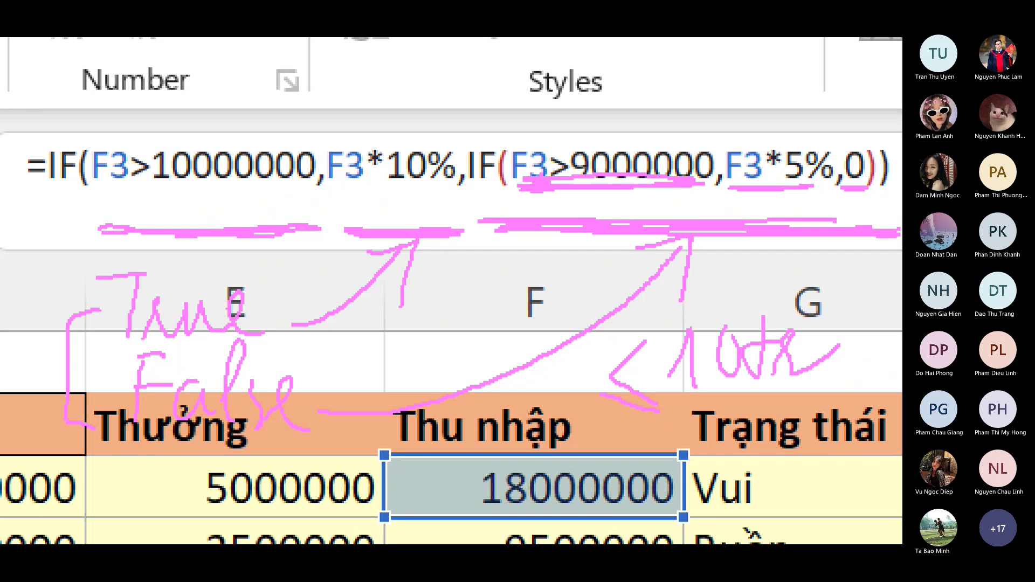
{"action": "left_click_drag", "start_coordinate": [733, 184], "coordinate": [881, 186]}
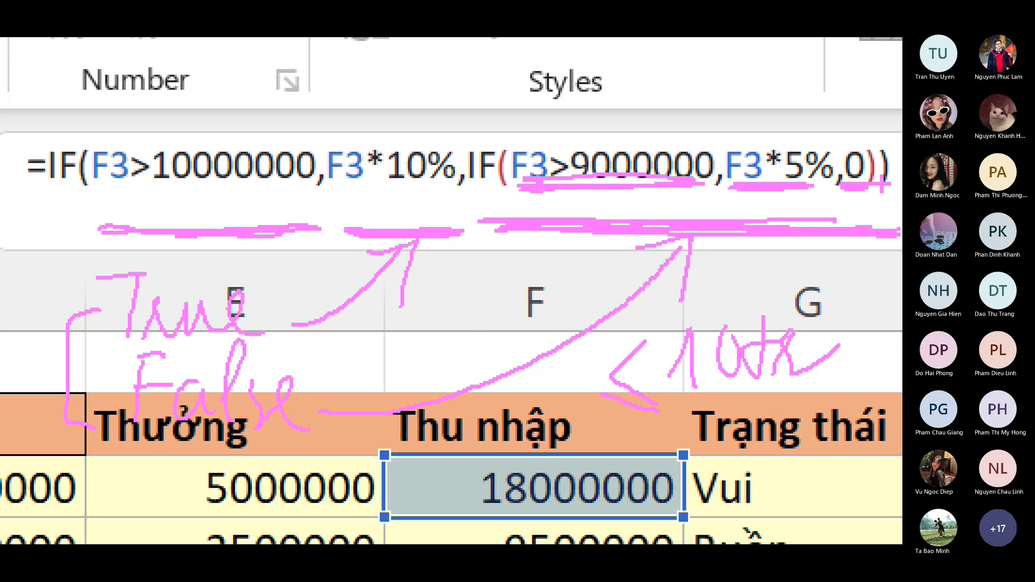
{"action": "key", "text": "Escape"}
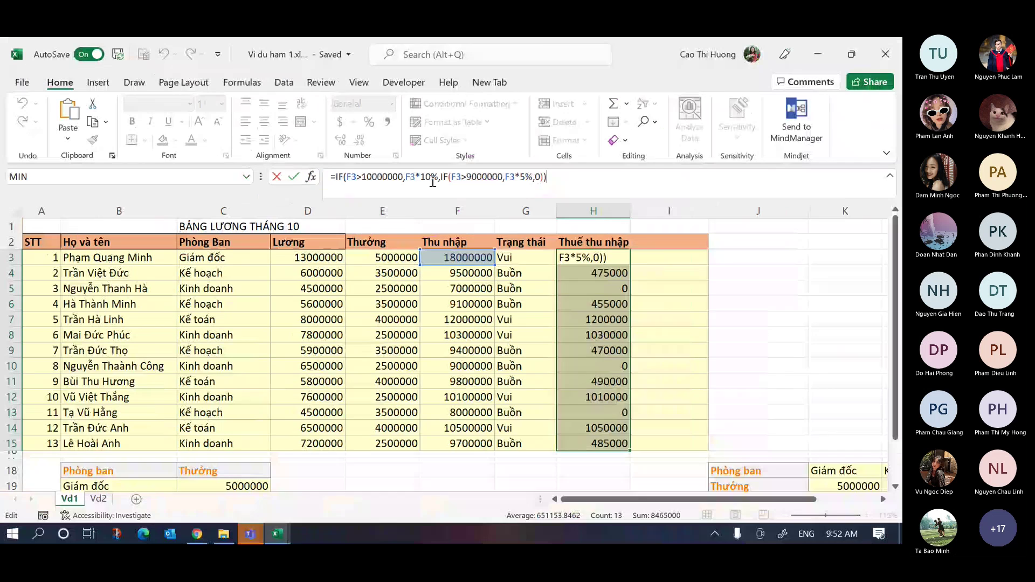
- Select the Thuế thu nhập results in H3:H15 and look over the salary table and the bonus tables beneath it
{"action": "left_click", "coordinate": [671, 278]}
{"action": "left_click_drag", "start_coordinate": [578, 255], "coordinate": [582, 440]}
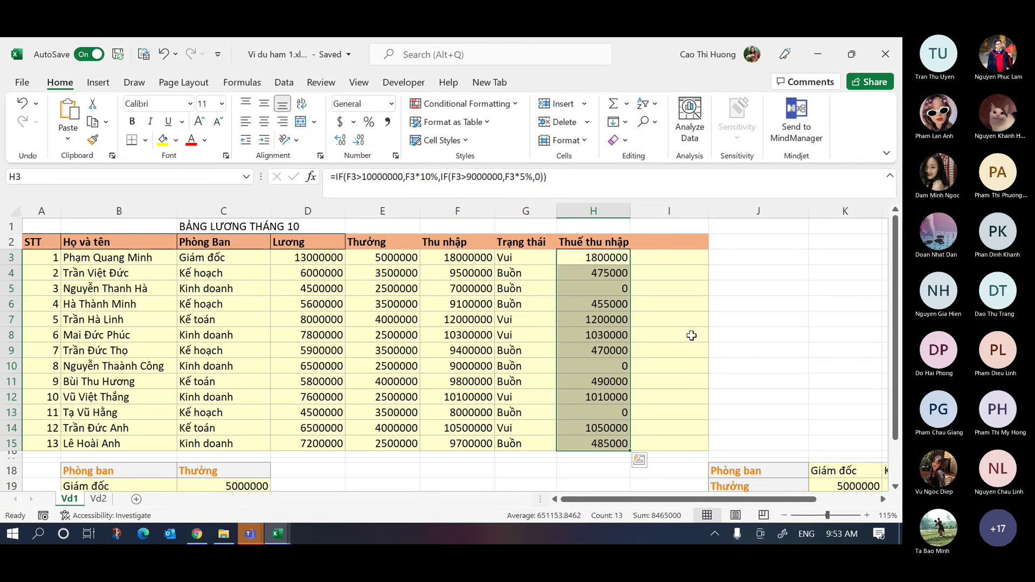
{"action": "scroll", "coordinate": [692, 335], "scroll_direction": "down", "scroll_amount": 3}
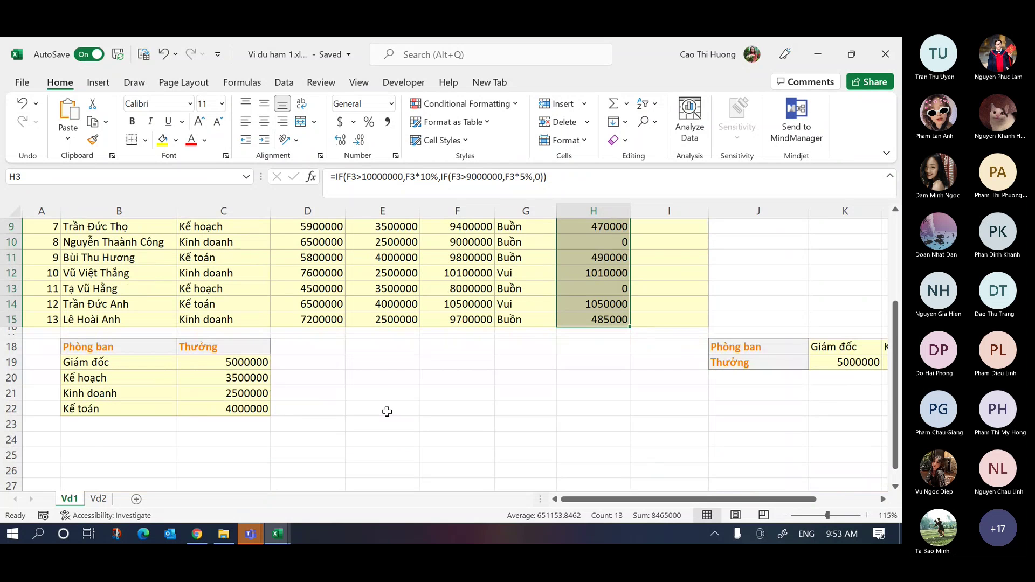
{"action": "scroll", "coordinate": [177, 389], "scroll_direction": "up", "scroll_amount": 2}
{"action": "scroll", "coordinate": [210, 446], "scroll_direction": "up", "scroll_amount": 2}
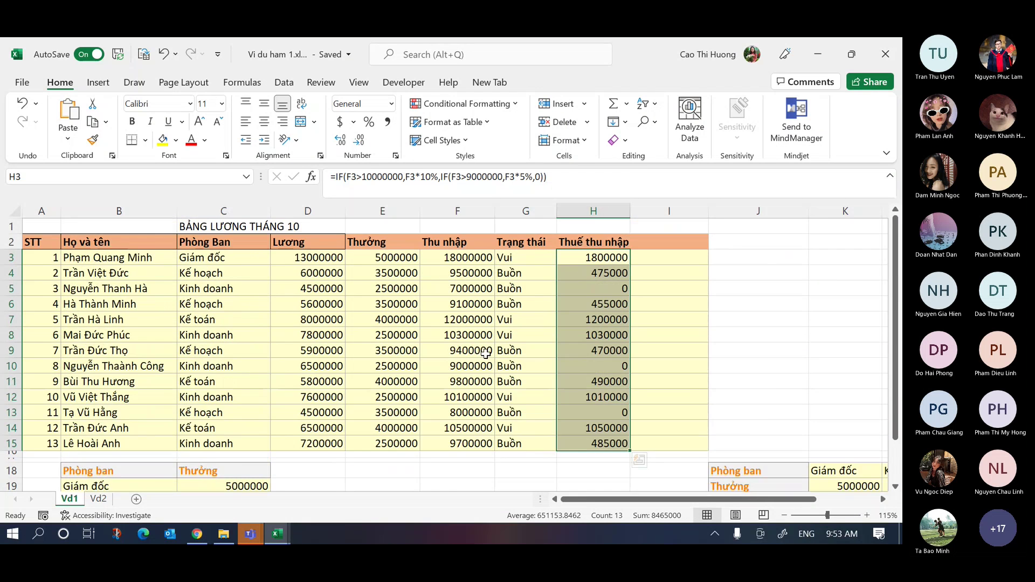
{"action": "scroll", "coordinate": [455, 377], "scroll_direction": "down", "scroll_amount": 1}
{"action": "scroll", "coordinate": [414, 382], "scroll_direction": "down", "scroll_amount": 1}
{"action": "scroll", "coordinate": [414, 382], "scroll_direction": "up", "scroll_amount": 2}
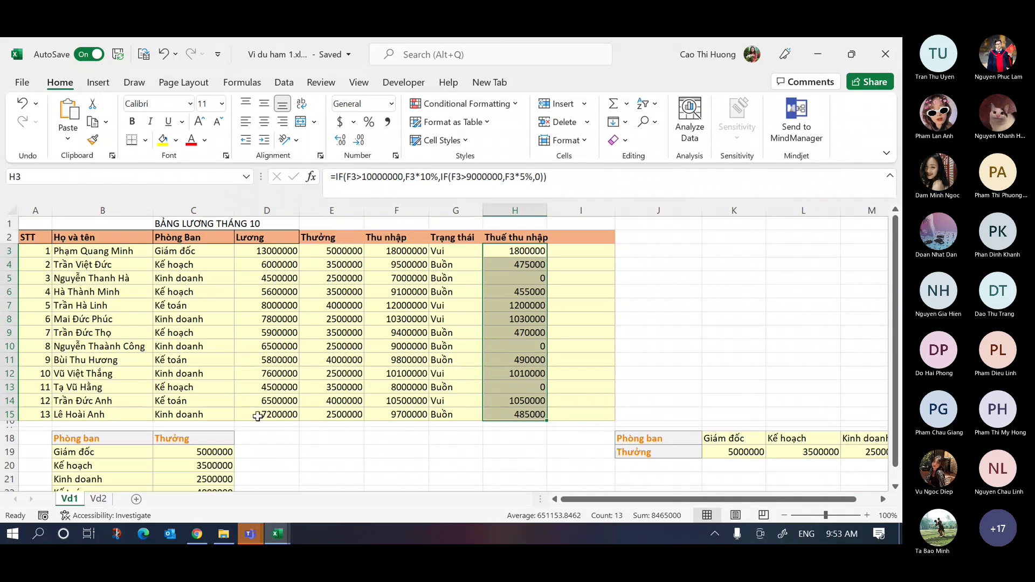
- Copy the Phòng ban and Thưởng table in B18:C22 to the cells starting at E18
{"action": "scroll", "coordinate": [161, 432], "scroll_direction": "down", "scroll_amount": 2}
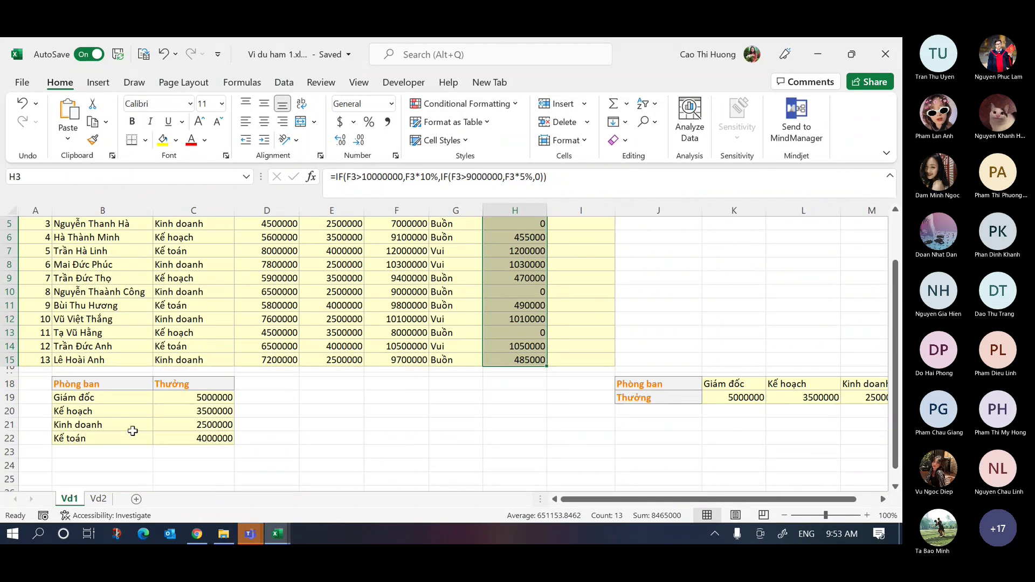
{"action": "left_click_drag", "start_coordinate": [92, 383], "coordinate": [202, 440]}
{"action": "key", "text": "ctrl+c"}
{"action": "left_click", "coordinate": [347, 384]}
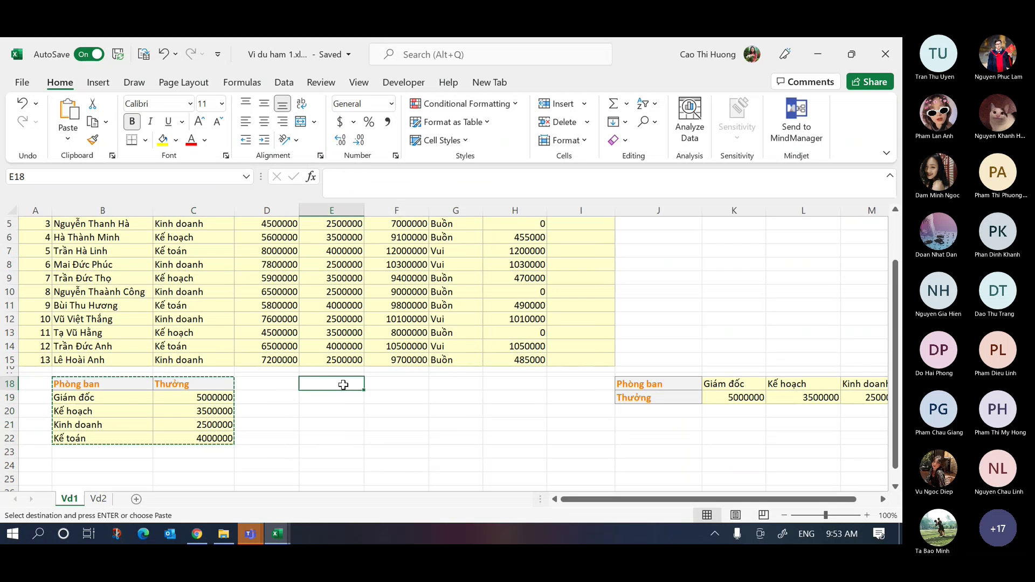
{"action": "key", "text": "ctrl+v"}
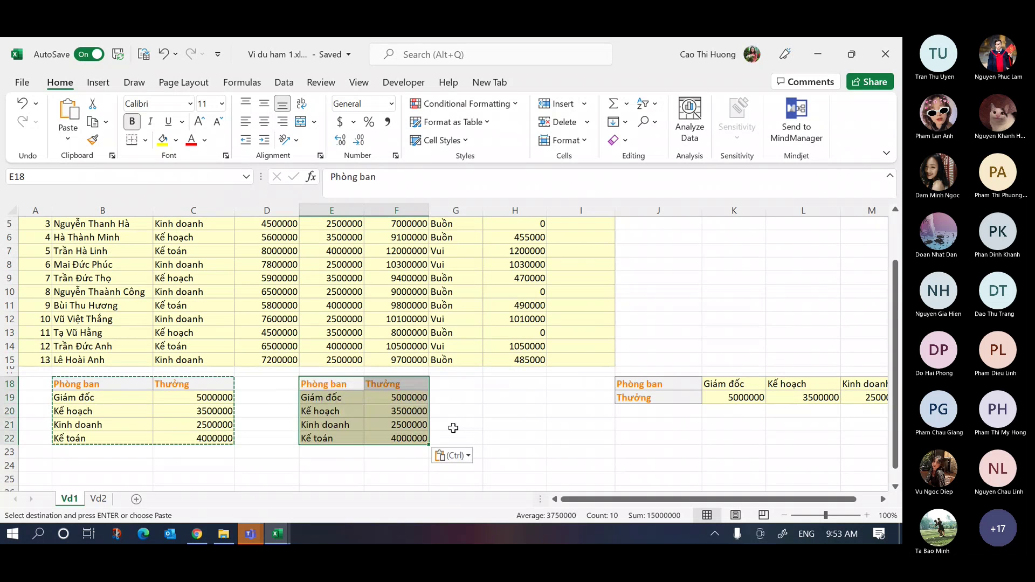
- Clear the Thưởng header and bonus amounts from F18:F22 in the copied table
{"action": "scroll", "coordinate": [456, 433], "scroll_direction": "up", "scroll_amount": 2}
{"action": "scroll", "coordinate": [387, 463], "scroll_direction": "down", "scroll_amount": 2}
{"action": "left_click_drag", "start_coordinate": [402, 384], "coordinate": [414, 438]}
{"action": "key", "text": "Delete"}
{"action": "key", "text": "Up"}
{"action": "key", "text": "Down"}
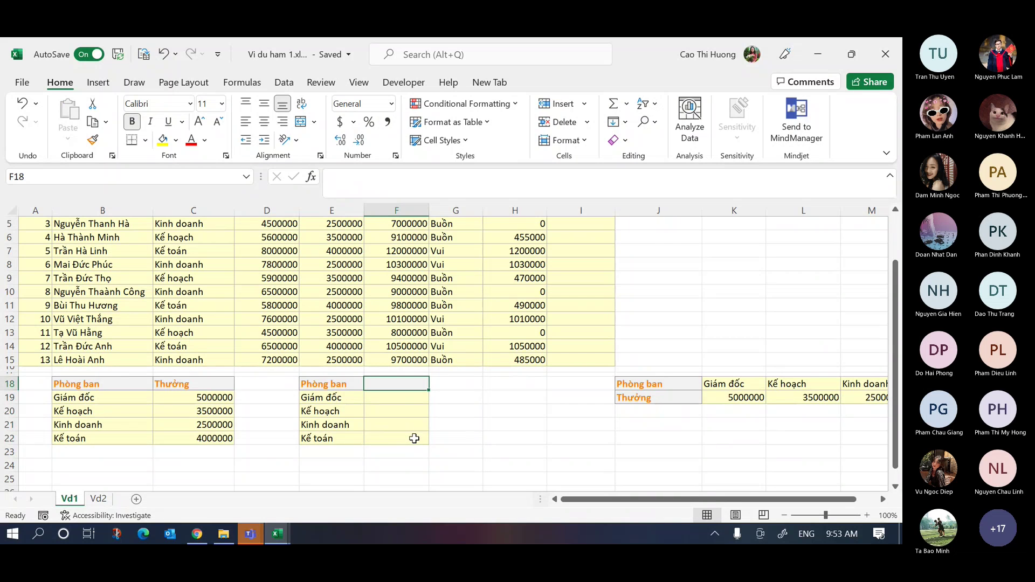
- Enter the header "Tổng thu nhập" in F18 and widen column F to fit it
{"action": "type", "text": "Tổng"}
{"action": "type", "text": " thu nha"}
{"action": "type", "text": "ajph"}
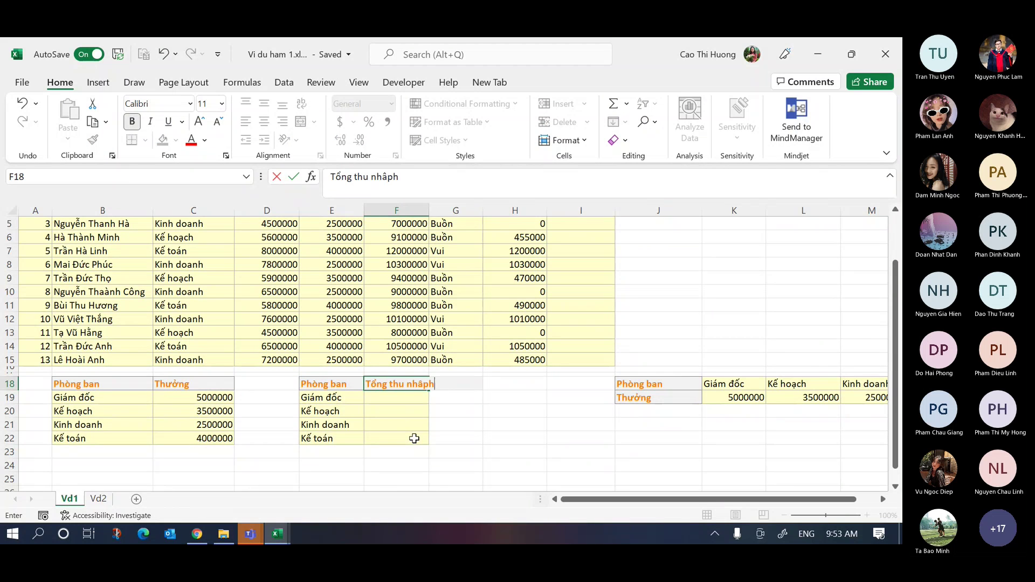
{"action": "key", "text": "BackSpace"}
{"action": "key", "text": "Return"}
{"action": "mouse_move", "coordinate": [429, 210]}
{"action": "left_mouse_down"}
{"action": "mouse_move", "coordinate": [448, 213]}
{"action": "mouse_move", "coordinate": [436, 219]}
{"action": "left_mouse_up"}
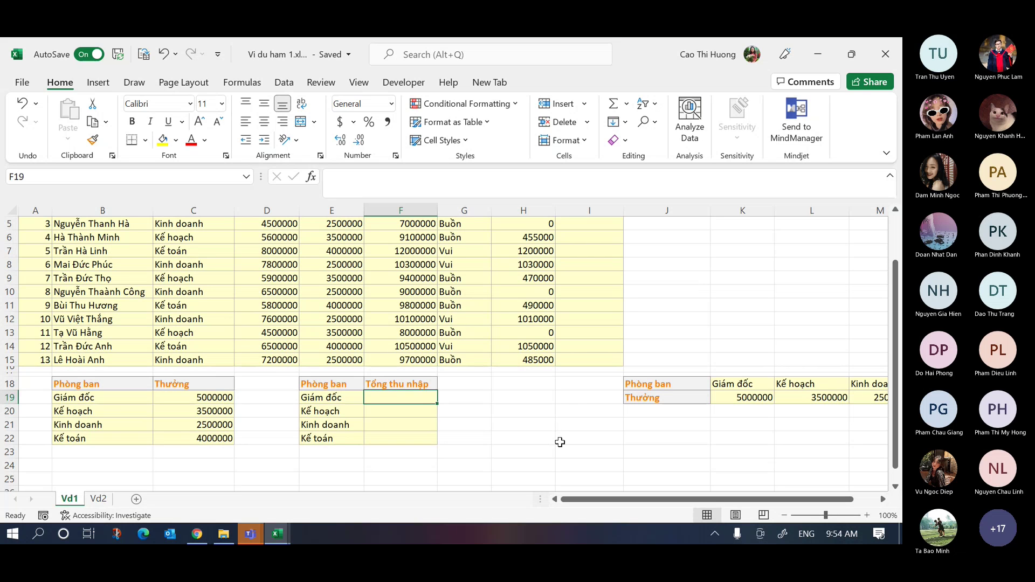
- Look over the salary table and the departments in the new table, and select the Giám đốc total cell F19
{"action": "scroll", "coordinate": [546, 424], "scroll_direction": "up", "scroll_amount": 2}
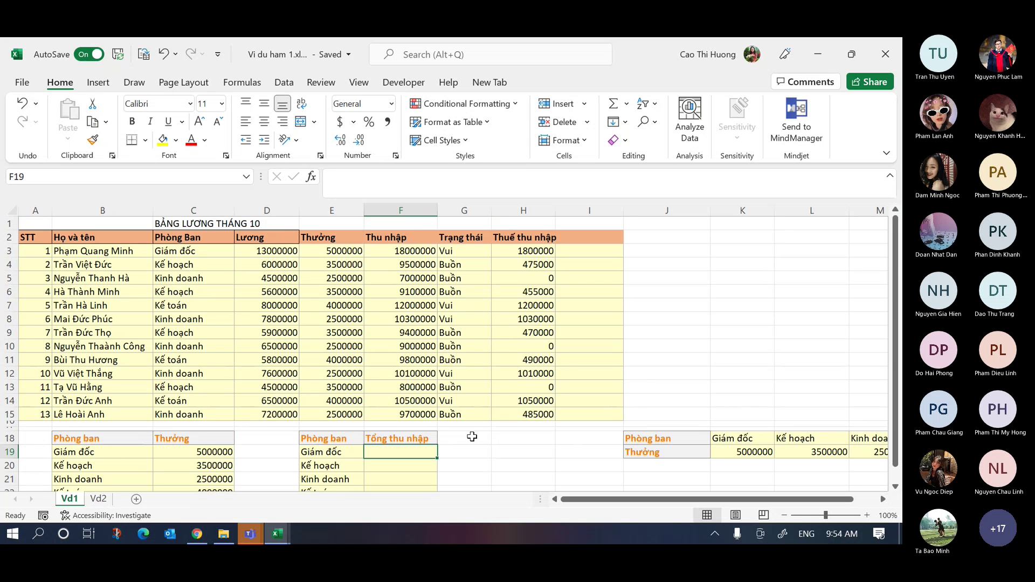
{"action": "mouse_move", "coordinate": [318, 466]}
{"action": "left_mouse_down"}
{"action": "mouse_move", "coordinate": [323, 484]}
{"action": "mouse_move", "coordinate": [331, 475]}
{"action": "left_mouse_up"}
{"action": "scroll", "coordinate": [351, 475], "scroll_direction": "down", "scroll_amount": 3}
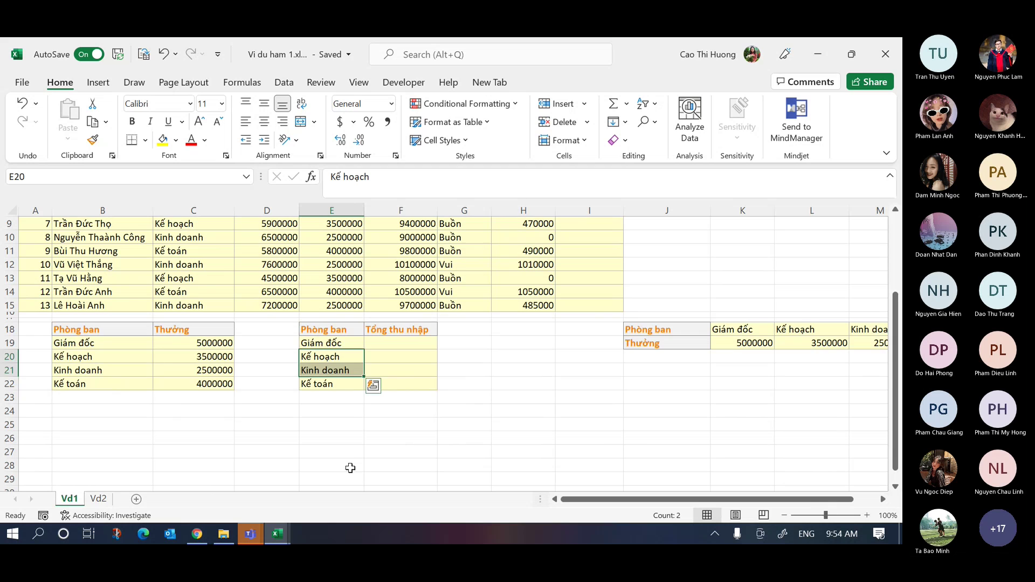
{"action": "left_click", "coordinate": [332, 345]}
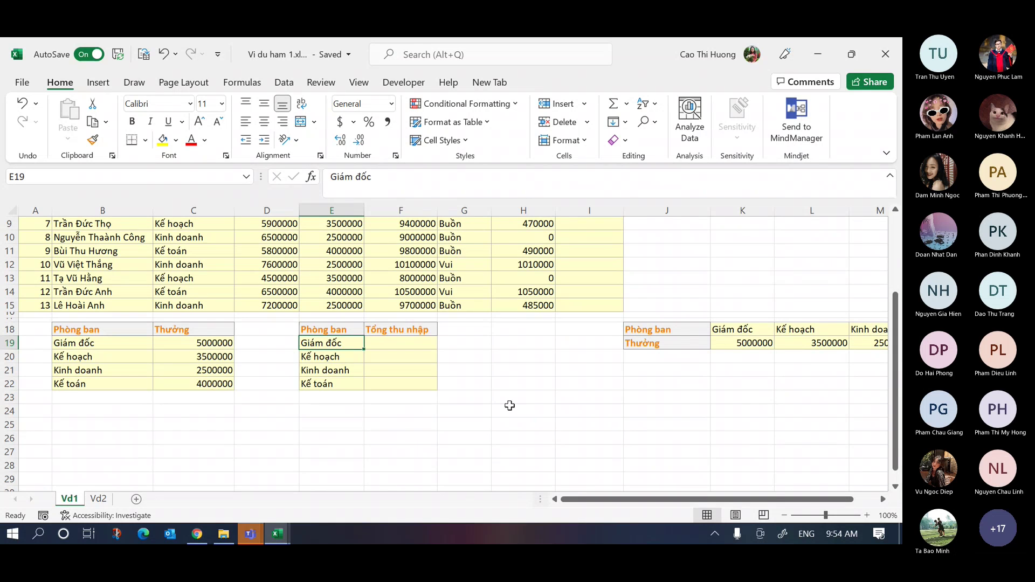
{"action": "left_click", "coordinate": [413, 342]}
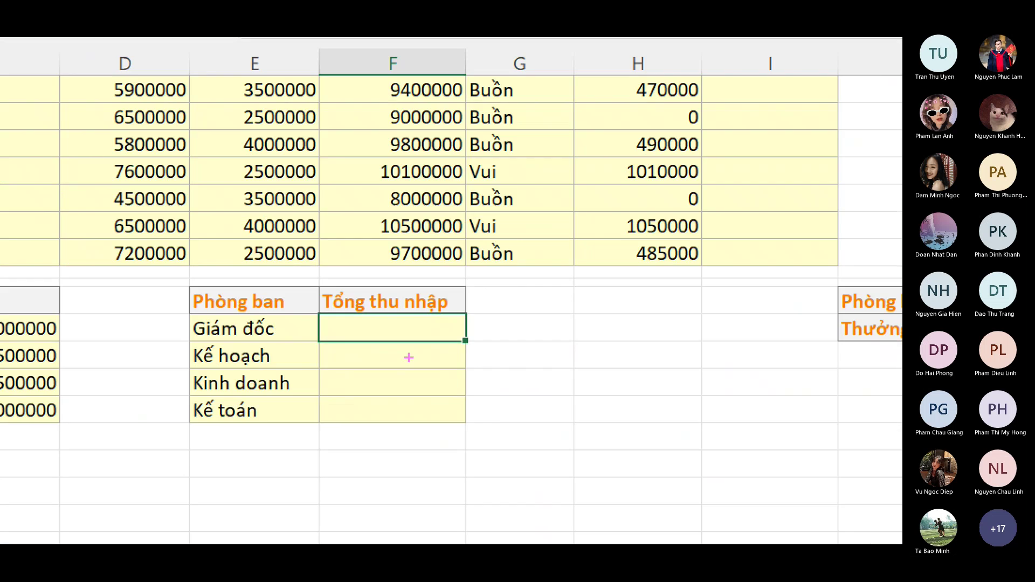
- Underline the four empty Tổng thu nhập cells in the zoomed annotation view, and leave the view
{"action": "left_click_drag", "start_coordinate": [321, 335], "coordinate": [464, 334]}
{"action": "left_click_drag", "start_coordinate": [328, 368], "coordinate": [452, 363]}
{"action": "left_click_drag", "start_coordinate": [337, 393], "coordinate": [462, 390]}
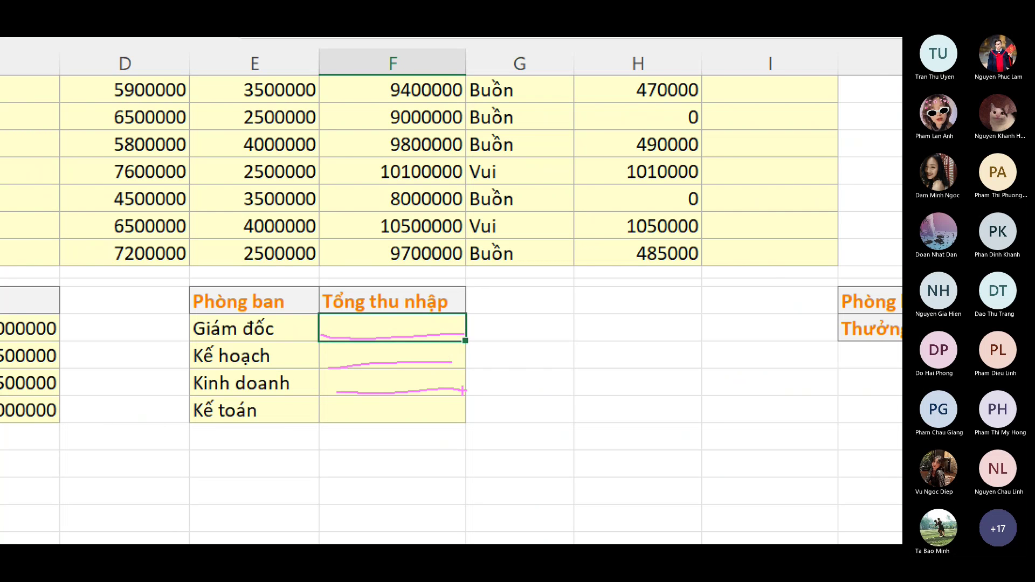
{"action": "left_click_drag", "start_coordinate": [357, 421], "coordinate": [454, 416]}
{"action": "left_click_drag", "start_coordinate": [339, 375], "coordinate": [466, 368]}
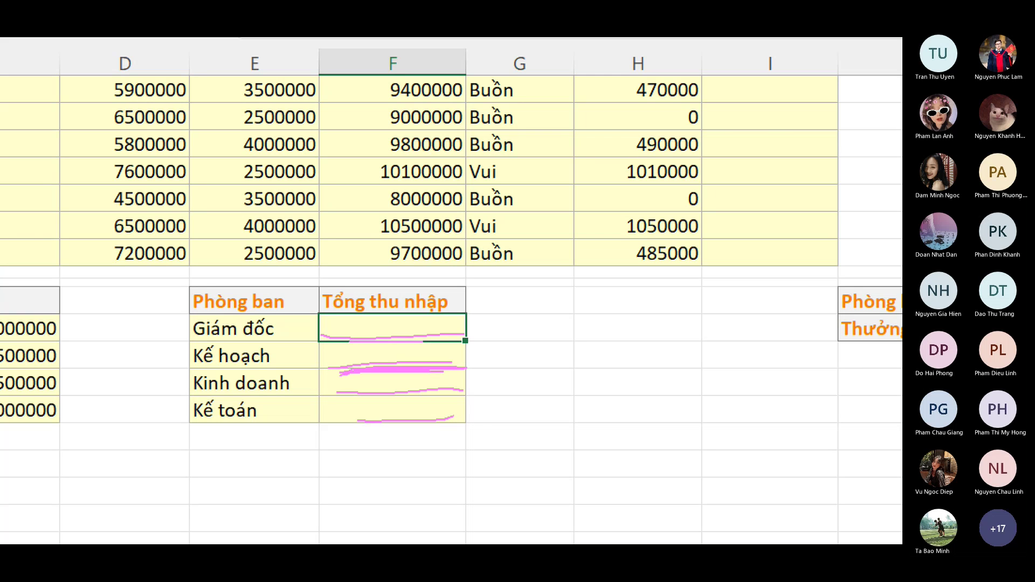
{"action": "mouse_move", "coordinate": [346, 397]}
{"action": "left_mouse_down"}
{"action": "mouse_move", "coordinate": [416, 397]}
{"action": "mouse_move", "coordinate": [337, 398]}
{"action": "left_mouse_up"}
{"action": "mouse_move", "coordinate": [459, 394]}
{"action": "left_mouse_down"}
{"action": "mouse_move", "coordinate": [422, 394]}
{"action": "mouse_move", "coordinate": [479, 393]}
{"action": "left_mouse_up"}
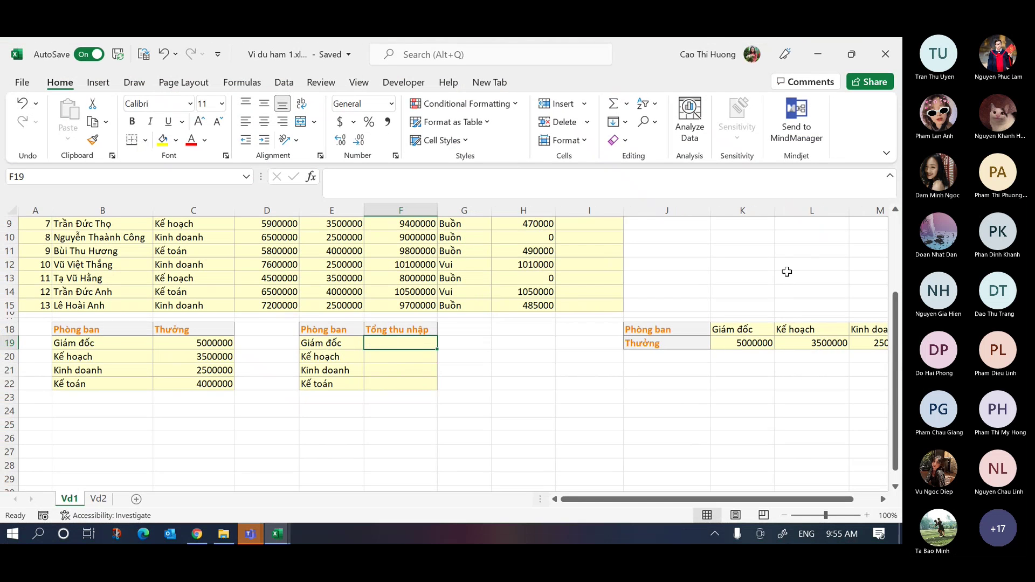
- Total the Kinh doanh department's Thu nhập in K10 with =SUMIF(C3:C15,"Kinh doanh",F3:F15)
{"action": "left_click", "coordinate": [678, 235]}
{"action": "key", "text": "Right"}
{"action": "type", "text": "=sum"}
{"action": "key", "text": "Down"}
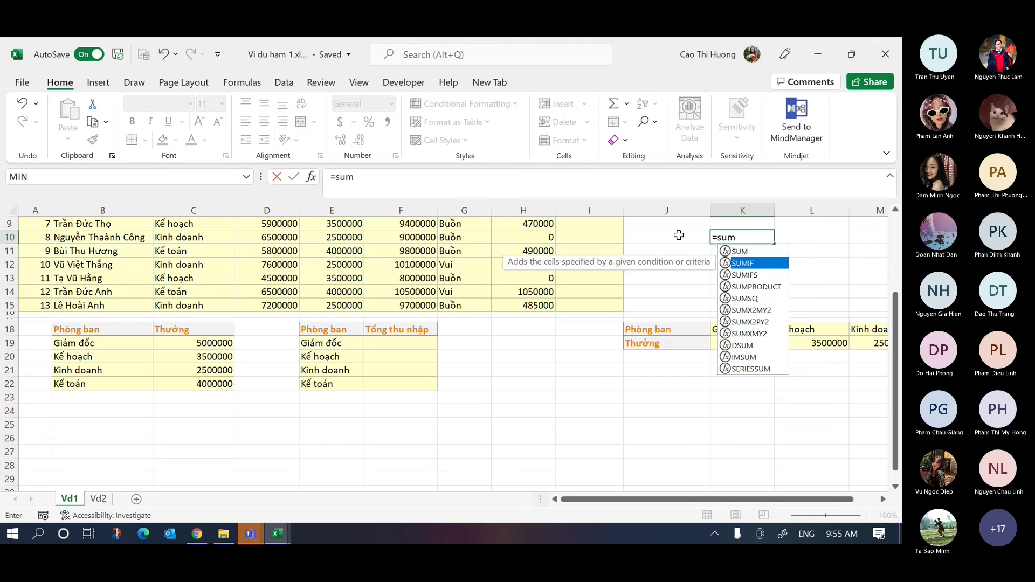
{"action": "key", "text": "Tab"}
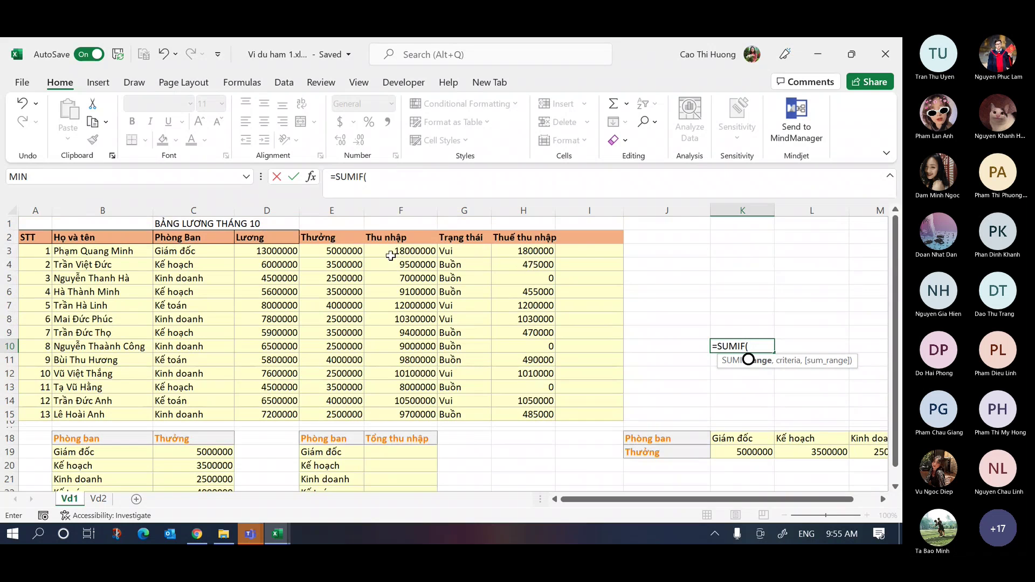
{"action": "left_click_drag", "start_coordinate": [183, 251], "coordinate": [193, 414]}
{"action": "type", "text": ",\"Kinh doanh\","}
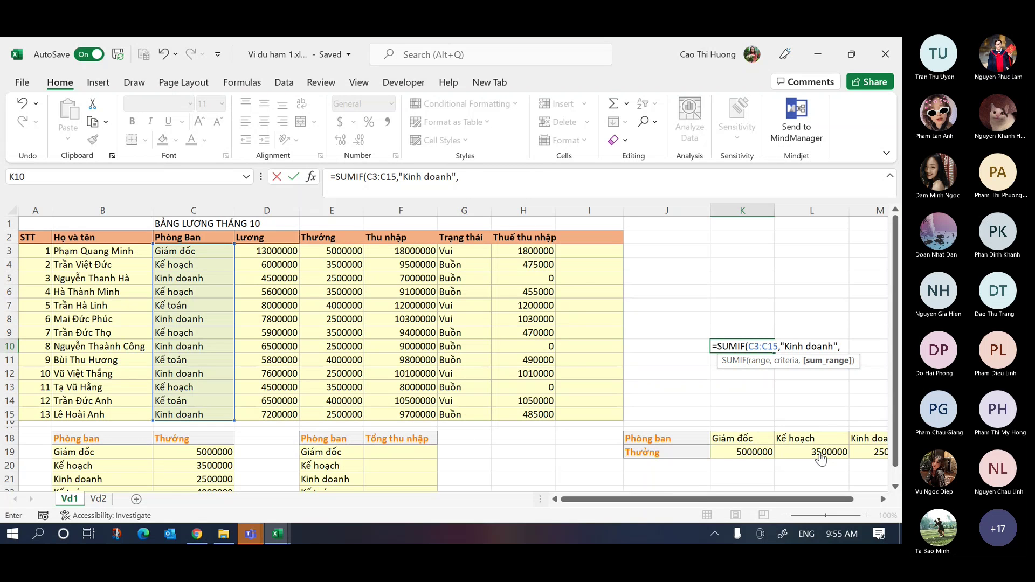
{"action": "left_click", "coordinate": [402, 252]}
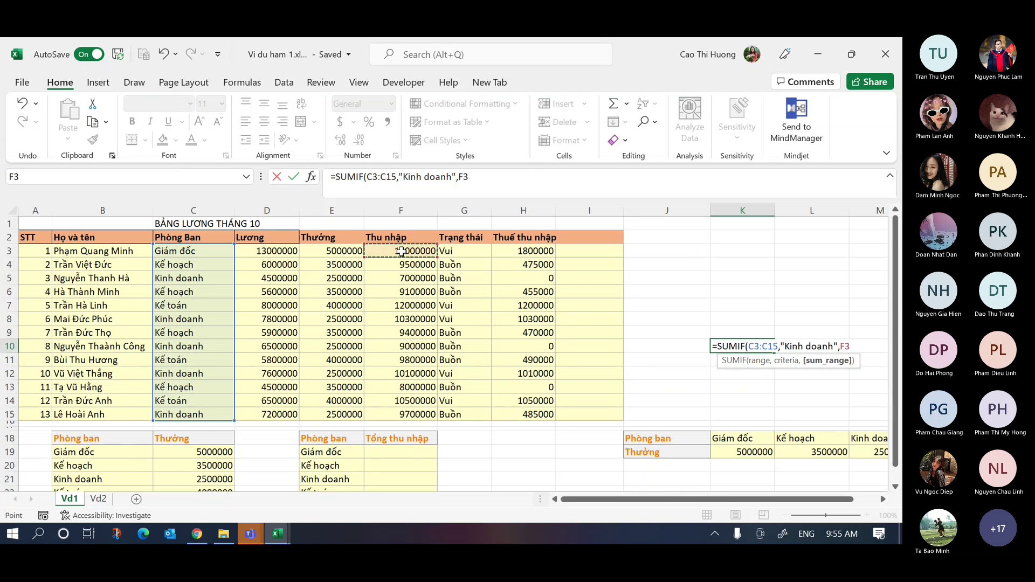
{"action": "key", "text": "ctrl+shift+Down"}
{"action": "key", "text": "Return"}
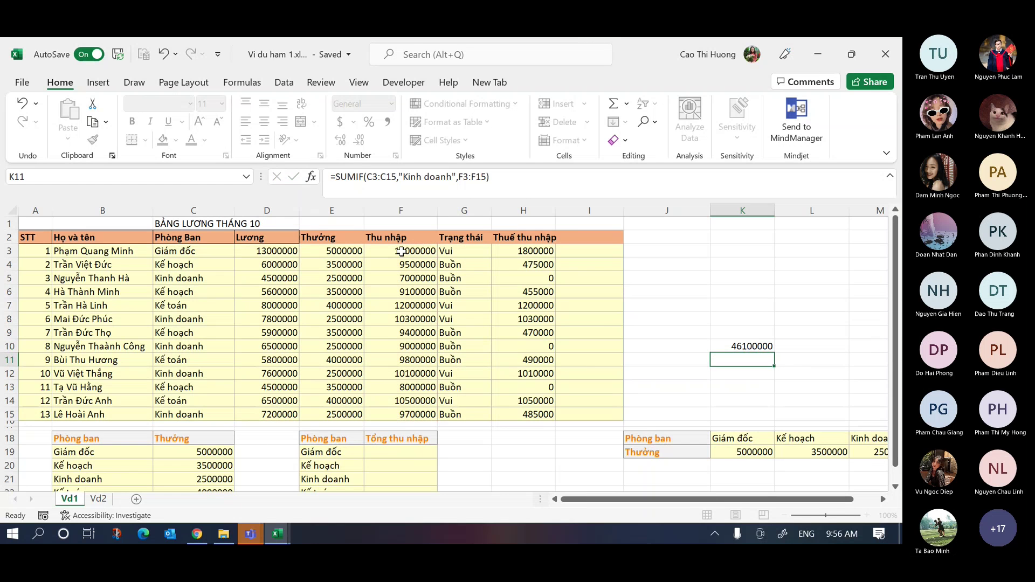
- Open K10's formula, mark its SUMIF function name in the annotation view, and close the formula without changing it
{"action": "key", "text": "Up"}
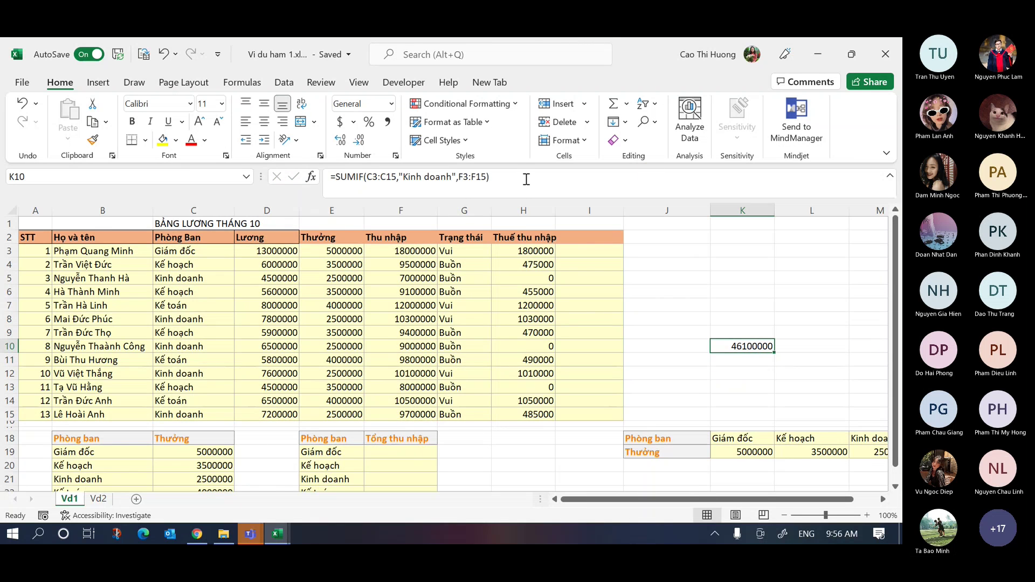
{"action": "left_click", "coordinate": [527, 184]}
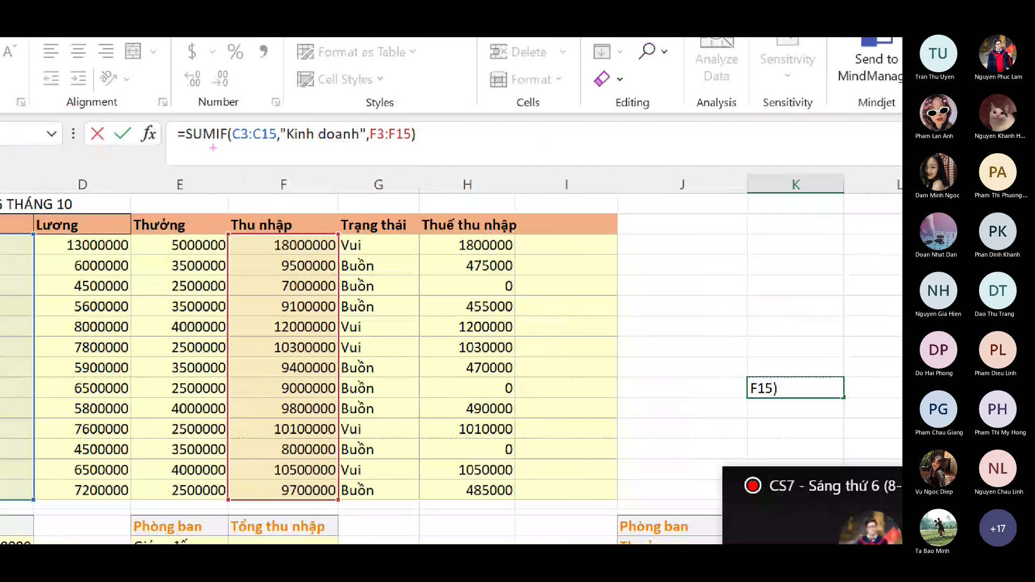
{"action": "mouse_move", "coordinate": [213, 148]}
{"action": "left_mouse_down"}
{"action": "mouse_move", "coordinate": [428, 146]}
{"action": "mouse_move", "coordinate": [206, 156]}
{"action": "left_mouse_up"}
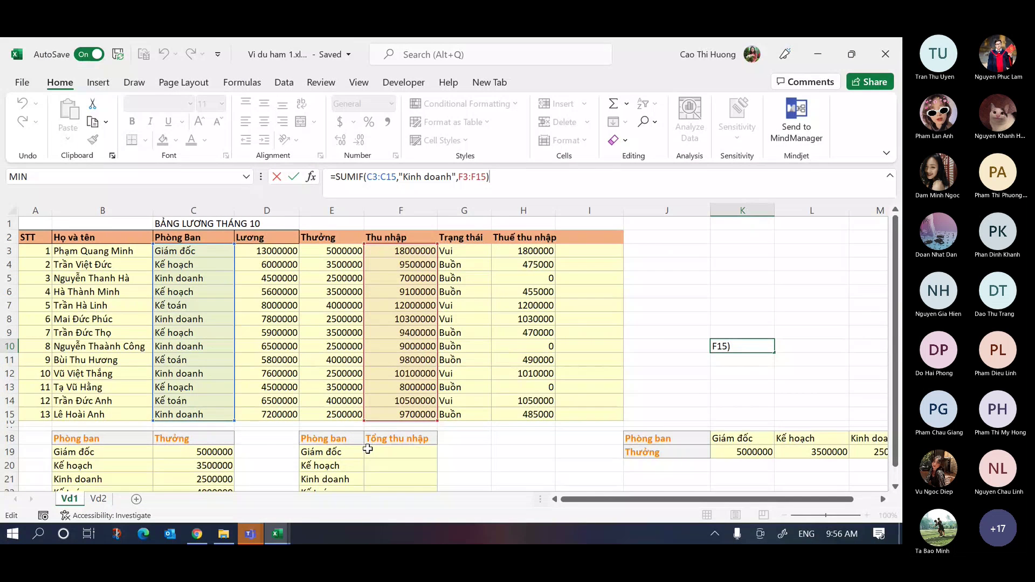
{"action": "key", "text": "Return"}
- Start a SUMIF formula in F19 with the Phòng Ban cells C3:C15 as the range
{"action": "left_click", "coordinate": [410, 464]}
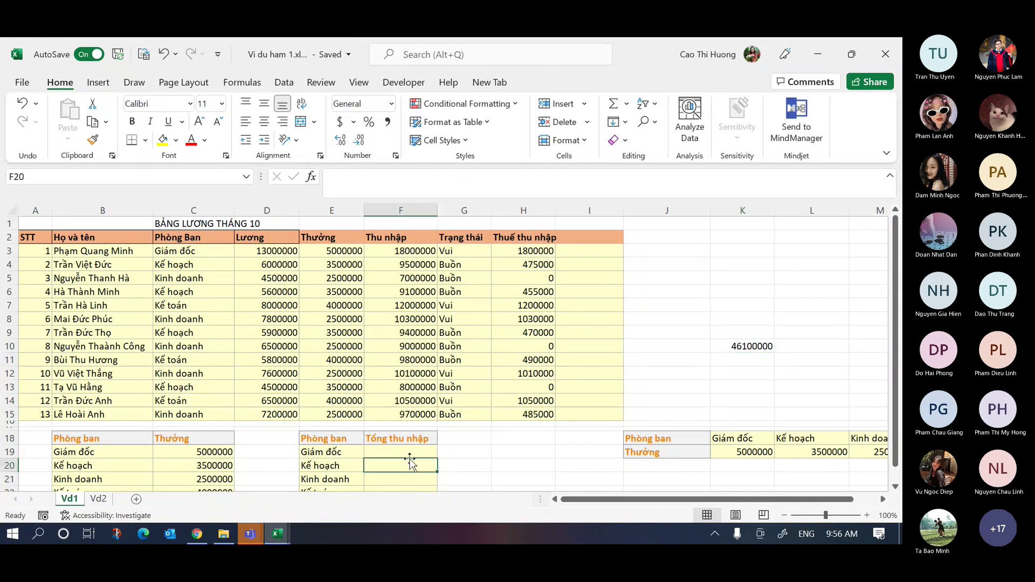
{"action": "left_click_drag", "start_coordinate": [410, 452], "coordinate": [413, 487]}
{"action": "left_click", "coordinate": [407, 450]}
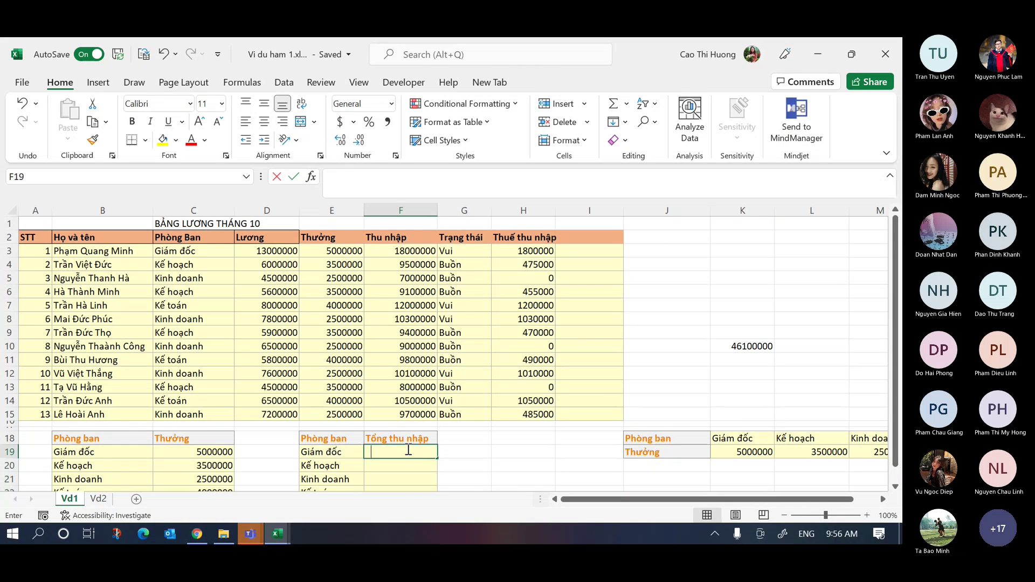
{"action": "type", "text": "=sum"}
{"action": "key", "text": "Down"}
{"action": "key", "text": "Tab"}
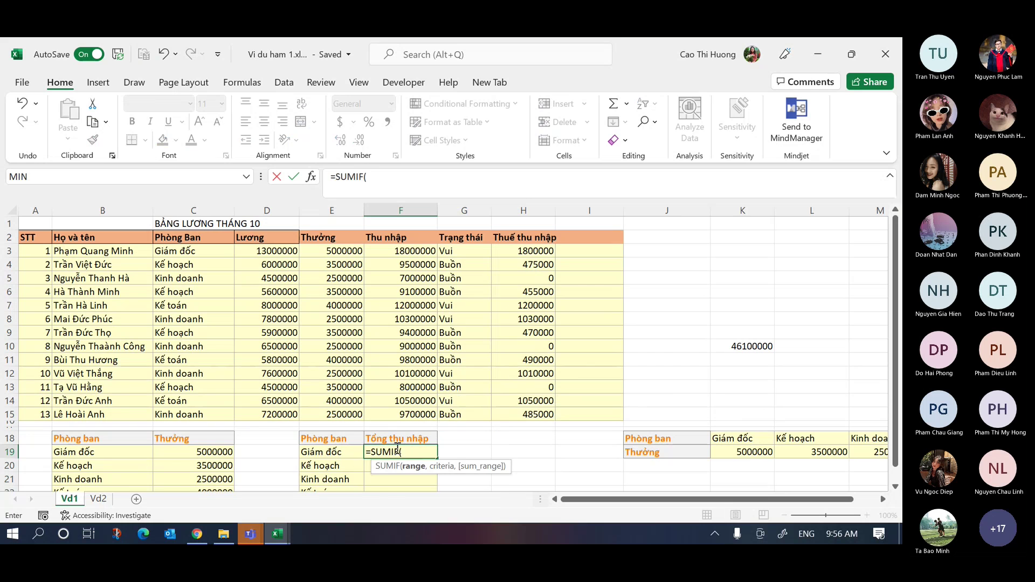
{"action": "left_click", "coordinate": [202, 251]}
{"action": "key", "text": "ctrl+shift+Down"}
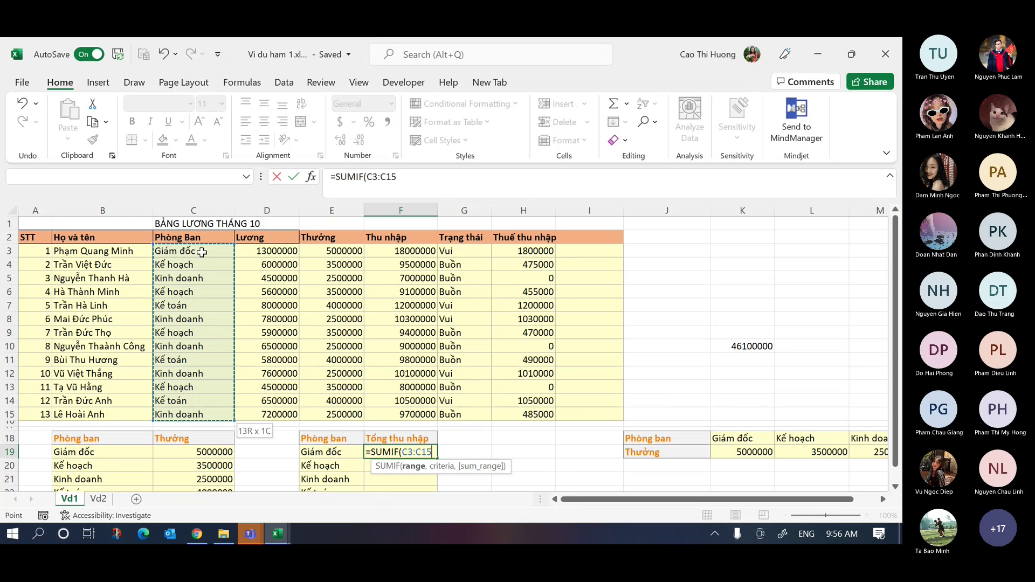
- Lock the SUMIF range in F19 as the absolute reference $C$3:$C$15 and go on to the criteria argument
{"action": "scroll", "coordinate": [394, 345], "scroll_direction": "down", "scroll_amount": 2}
{"action": "scroll", "coordinate": [471, 347], "scroll_direction": "up", "scroll_amount": 2}
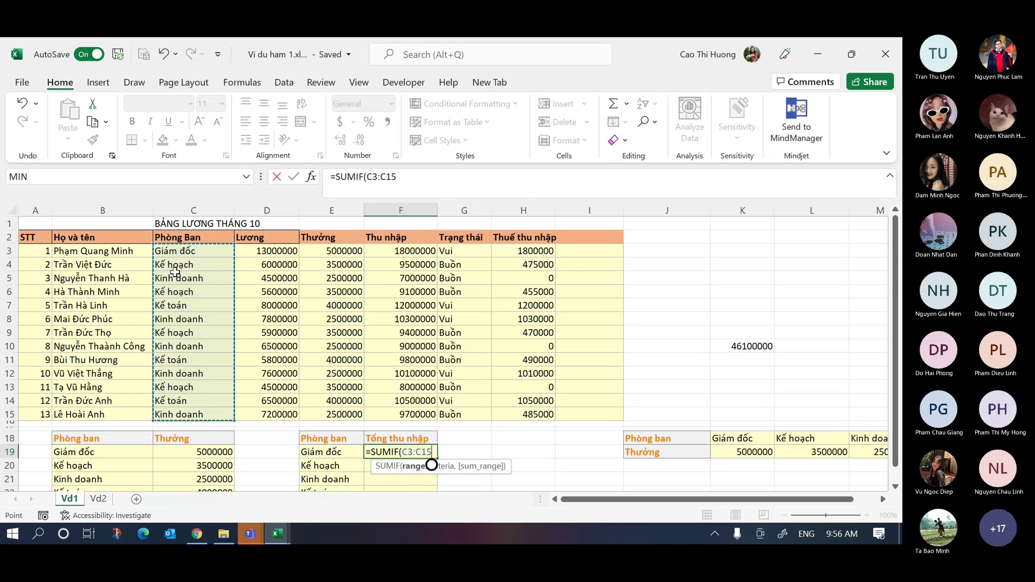
{"action": "key", "text": "F4"}
{"action": "type", "text": ","}
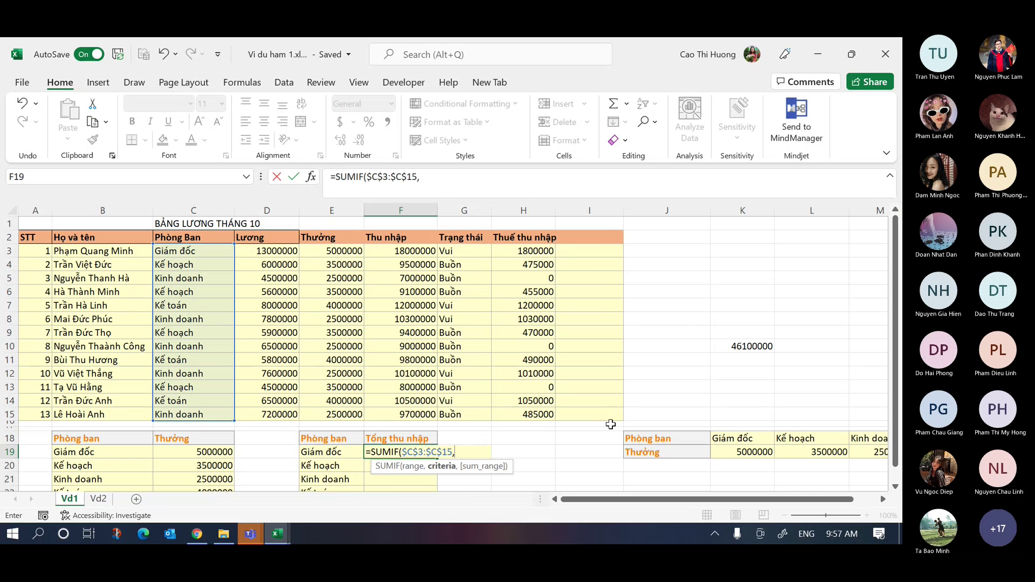
- Add "Giám đốc" as the criterion of the SUMIF formula in F19
{"action": "scroll", "coordinate": [598, 424], "scroll_direction": "down", "scroll_amount": 3}
{"action": "scroll", "coordinate": [599, 426], "scroll_direction": "up", "scroll_amount": 1}
{"action": "type", "text": "\"Giám đốc"}
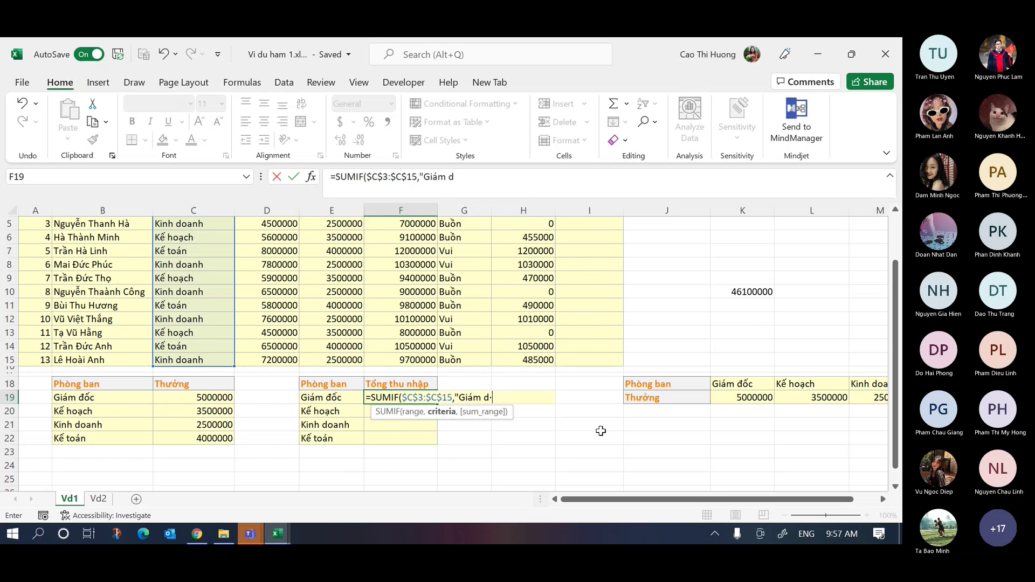
{"action": "type", "text": "\""}
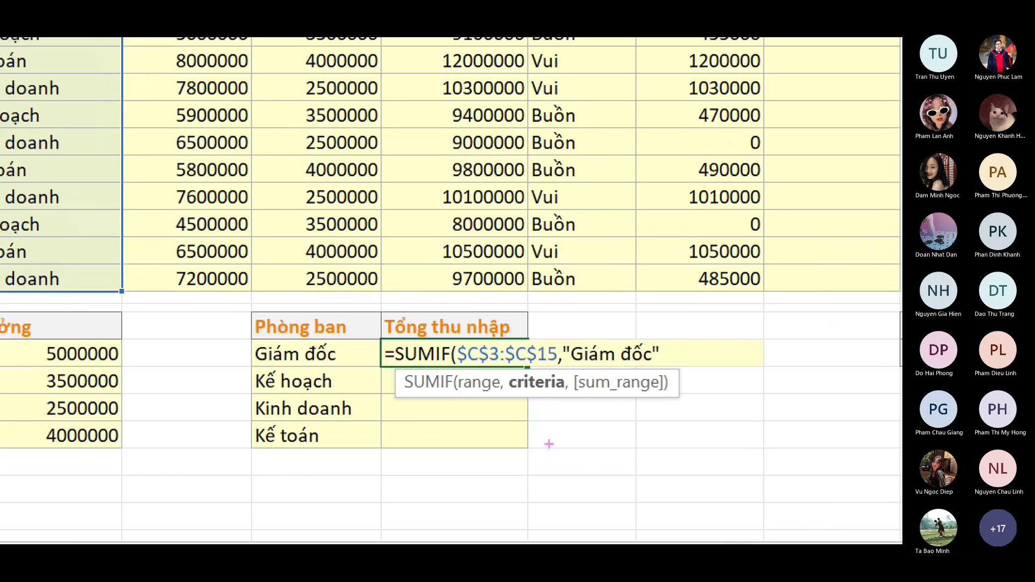
{"action": "left_click_drag", "start_coordinate": [699, 307], "coordinate": [699, 450]}
{"action": "mouse_move", "coordinate": [667, 426]}
{"action": "left_mouse_down"}
{"action": "mouse_move", "coordinate": [707, 456]}
{"action": "mouse_move", "coordinate": [740, 419]}
{"action": "left_mouse_up"}
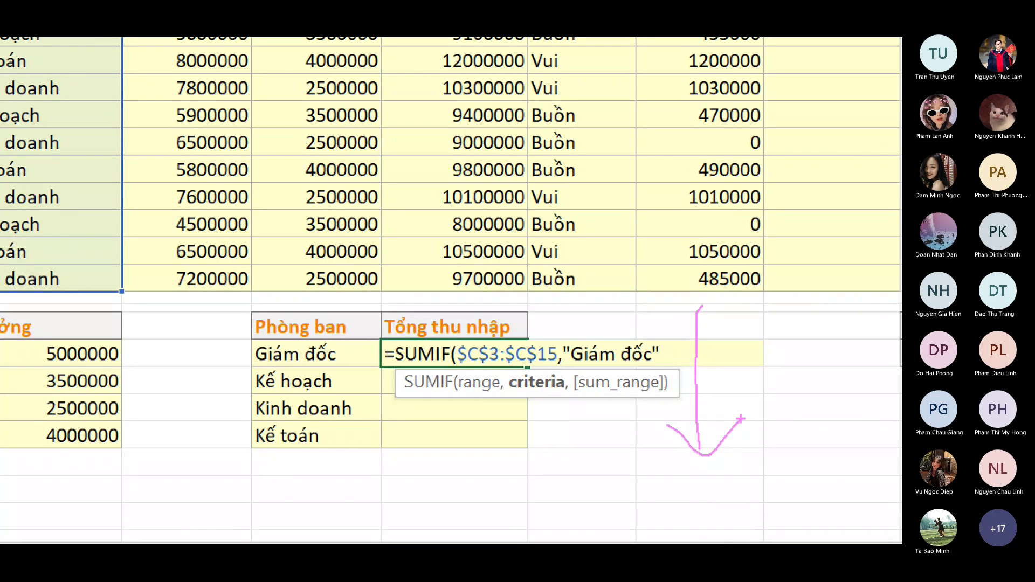
{"action": "mouse_move", "coordinate": [357, 382]}
{"action": "left_mouse_down"}
{"action": "mouse_move", "coordinate": [377, 381]}
{"action": "mouse_move", "coordinate": [376, 397]}
{"action": "left_mouse_up"}
{"action": "mouse_move", "coordinate": [662, 341]}
{"action": "left_mouse_down"}
{"action": "mouse_move", "coordinate": [621, 324]}
{"action": "mouse_move", "coordinate": [662, 373]}
{"action": "mouse_move", "coordinate": [642, 335]}
{"action": "left_mouse_up"}
{"action": "left_click_drag", "start_coordinate": [260, 390], "coordinate": [346, 392]}
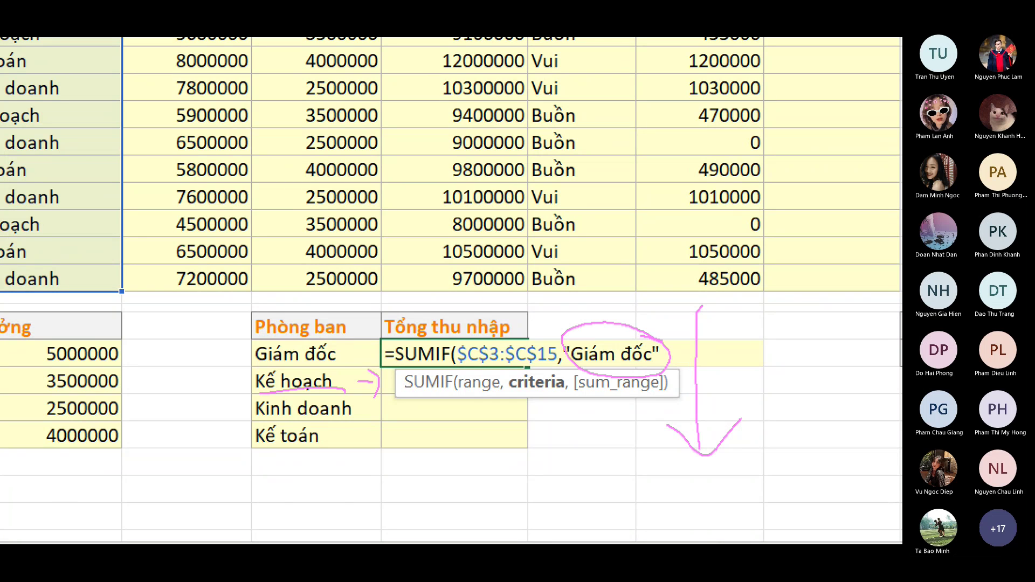
{"action": "left_click_drag", "start_coordinate": [587, 414], "coordinate": [648, 416]}
{"action": "left_click_drag", "start_coordinate": [260, 423], "coordinate": [355, 424]}
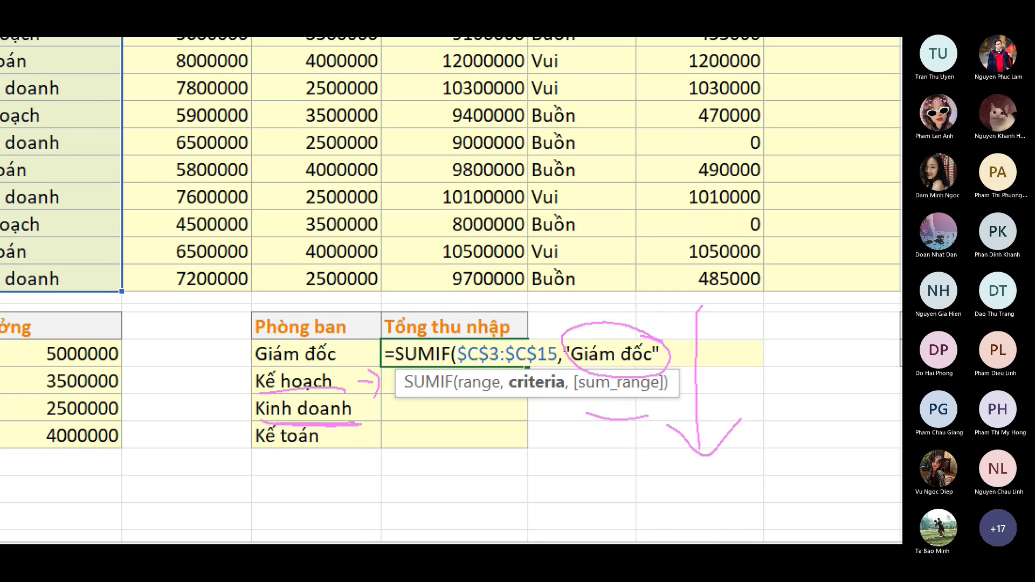
{"action": "mouse_move", "coordinate": [260, 452]}
{"action": "left_mouse_down"}
{"action": "mouse_move", "coordinate": [343, 449]}
{"action": "mouse_move", "coordinate": [253, 464]}
{"action": "left_mouse_up"}
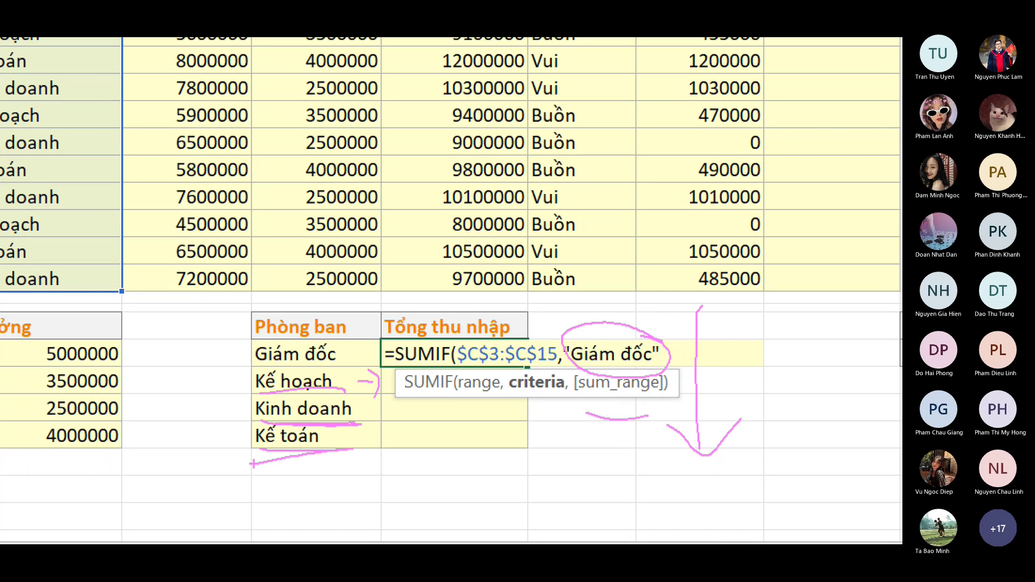
{"action": "mouse_move", "coordinate": [668, 337]}
{"action": "left_mouse_down"}
{"action": "mouse_move", "coordinate": [598, 318]}
{"action": "mouse_move", "coordinate": [655, 374]}
{"action": "mouse_move", "coordinate": [590, 312]}
{"action": "mouse_move", "coordinate": [669, 367]}
{"action": "left_mouse_up"}
{"action": "left_click_drag", "start_coordinate": [272, 390], "coordinate": [336, 393]}
{"action": "left_click_drag", "start_coordinate": [257, 415], "coordinate": [349, 423]}
{"action": "left_click_drag", "start_coordinate": [253, 460], "coordinate": [377, 448]}
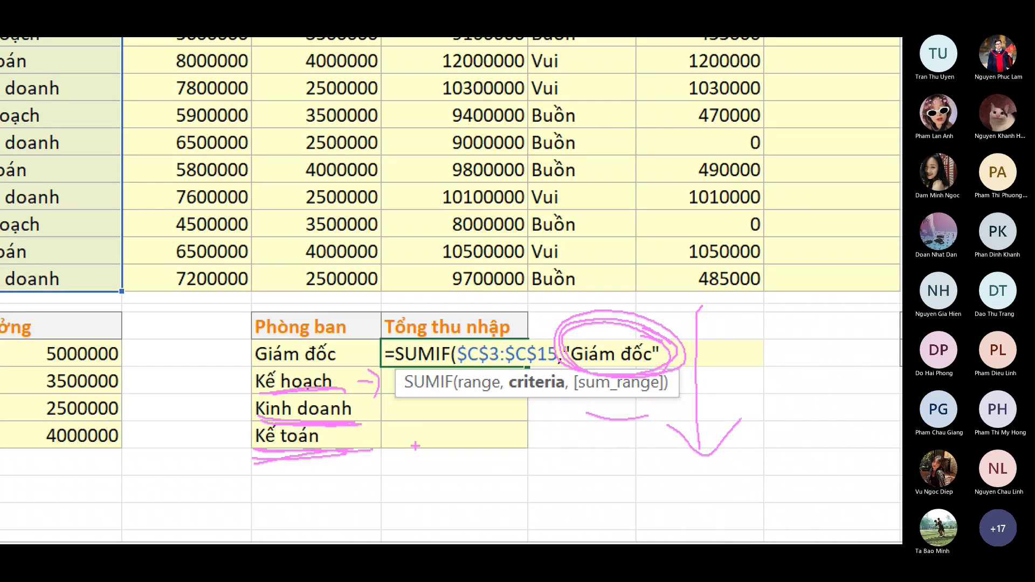
{"action": "mouse_move", "coordinate": [324, 338]}
{"action": "left_mouse_down"}
{"action": "mouse_move", "coordinate": [353, 346]}
{"action": "mouse_move", "coordinate": [278, 365]}
{"action": "mouse_move", "coordinate": [350, 390]}
{"action": "mouse_move", "coordinate": [332, 370]}
{"action": "left_mouse_up"}
{"action": "mouse_move", "coordinate": [380, 410]}
{"action": "left_mouse_down"}
{"action": "mouse_move", "coordinate": [341, 395]}
{"action": "mouse_move", "coordinate": [375, 420]}
{"action": "mouse_move", "coordinate": [281, 458]}
{"action": "left_mouse_up"}
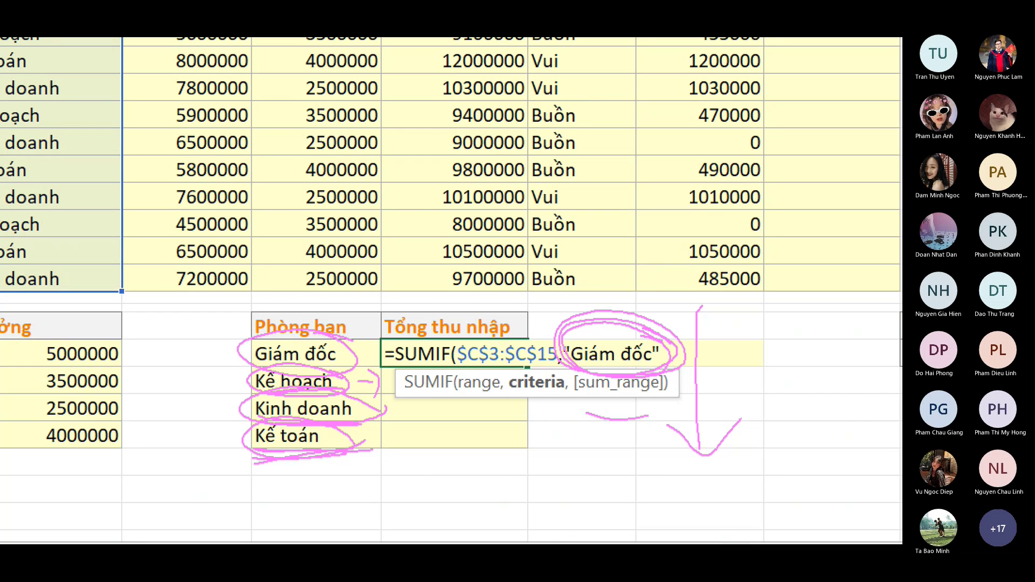
{"action": "key", "text": "Escape"}
- Replace the text criterion "Giám đốc" in F19's SUMIF formula with a reference to cell E19
{"action": "key", "text": "BackSpace"}
{"action": "key", "text": "BackSpace"}
{"action": "key", "text": "BackSpace"}
{"action": "key", "text": "BackSpace"}
{"action": "key", "text": "BackSpace"}
{"action": "key", "text": "BackSpace"}
{"action": "key", "text": "BackSpace"}
{"action": "key", "text": "BackSpace"}
{"action": "key", "text": "BackSpace"}
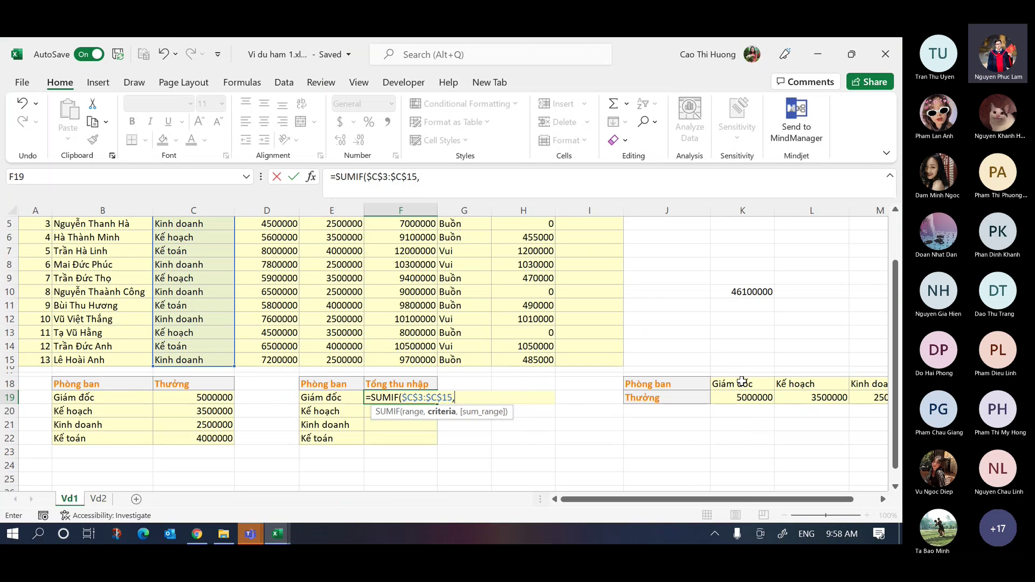
{"action": "left_click", "coordinate": [325, 399]}
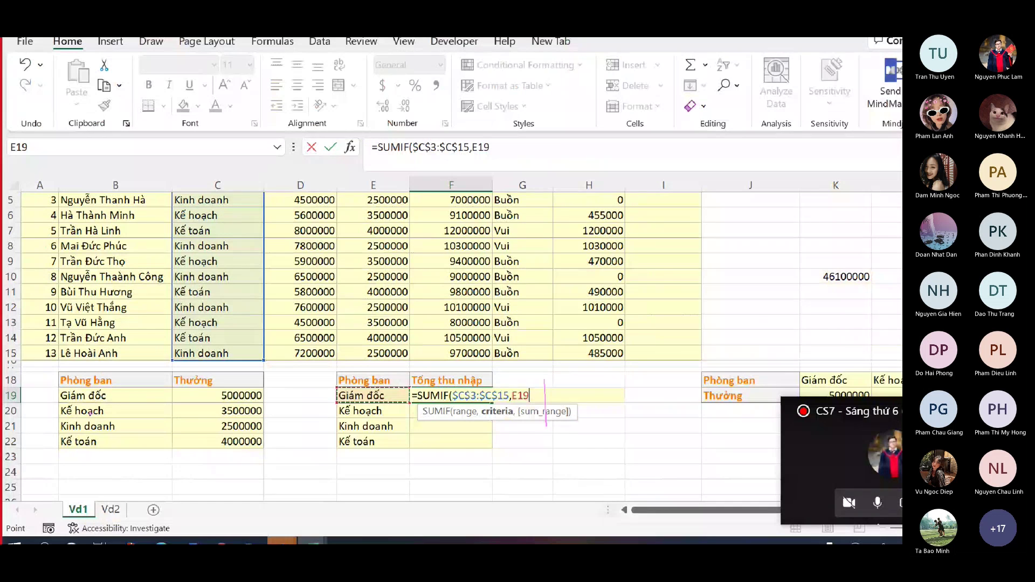
{"action": "left_click_drag", "start_coordinate": [546, 426], "coordinate": [547, 450]}
{"action": "left_click_drag", "start_coordinate": [534, 437], "coordinate": [564, 437]}
{"action": "mouse_move", "coordinate": [339, 416]}
{"action": "left_mouse_down"}
{"action": "mouse_move", "coordinate": [387, 413]}
{"action": "mouse_move", "coordinate": [368, 434]}
{"action": "mouse_move", "coordinate": [392, 431]}
{"action": "left_mouse_up"}
{"action": "left_click_drag", "start_coordinate": [340, 449], "coordinate": [381, 451]}
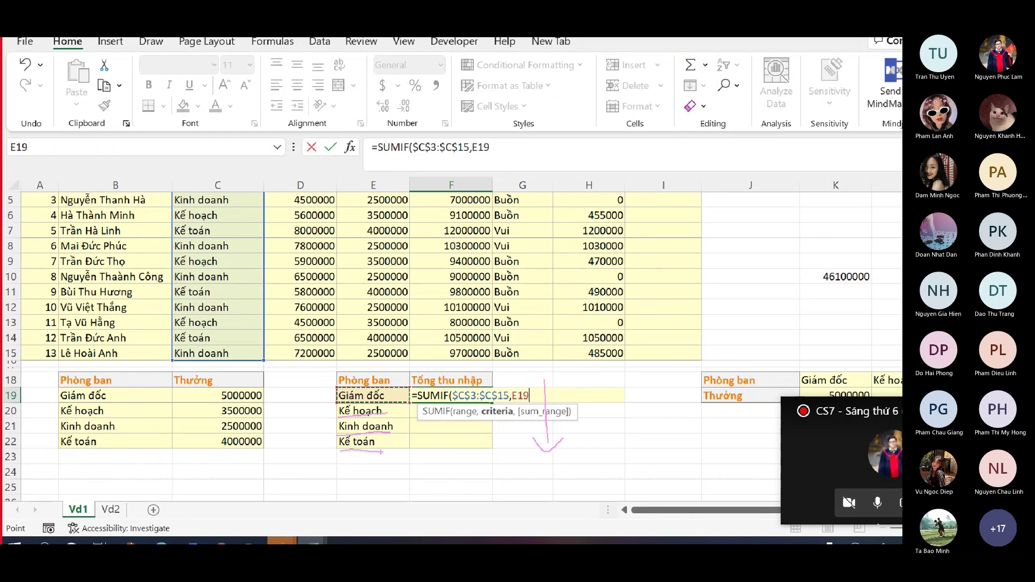
- Finish F19's SUMIF formula with the Thu nhập values as the absolute sum range $F$3:$F$15
{"action": "type", "text": ","}
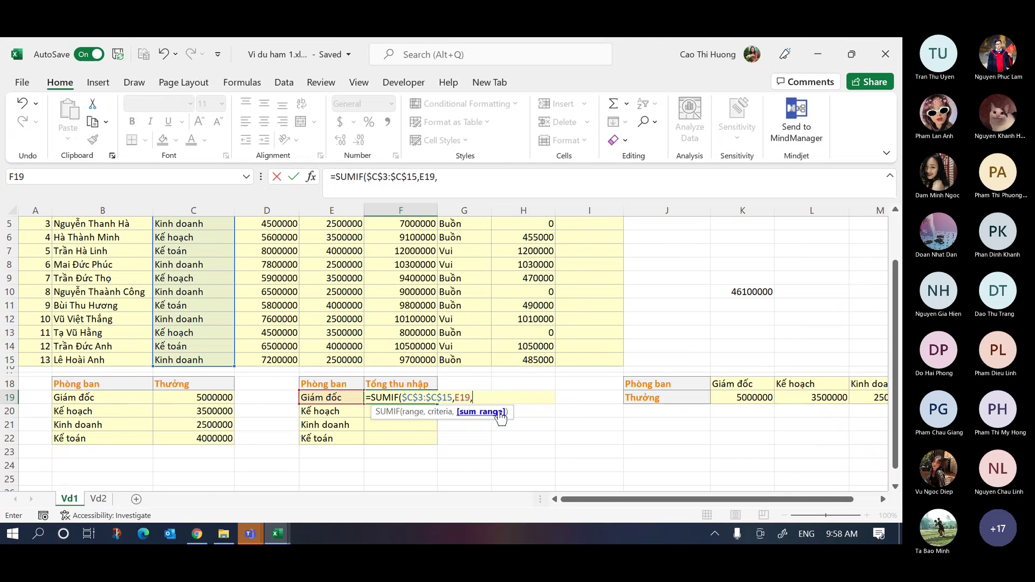
{"action": "scroll", "coordinate": [470, 418], "scroll_direction": "up", "scroll_amount": 2}
{"action": "left_click", "coordinate": [422, 251]}
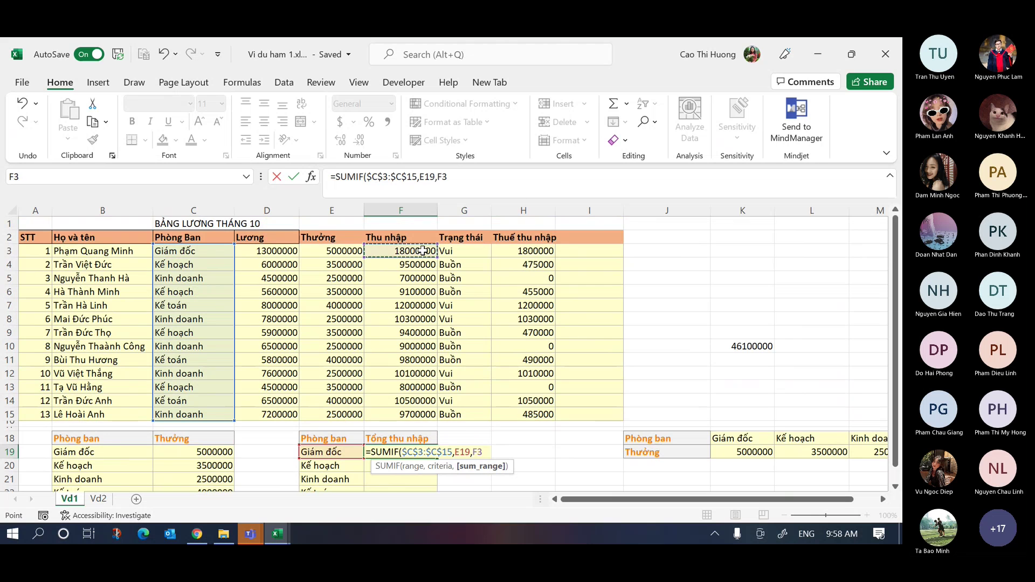
{"action": "key", "text": "ctrl+shift+Down"}
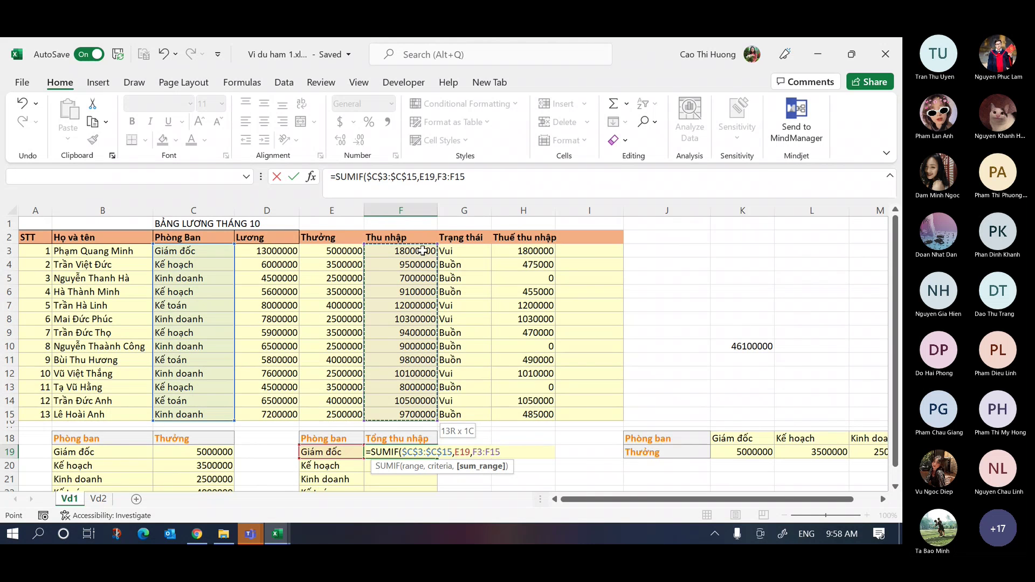
{"action": "key", "text": "F4"}
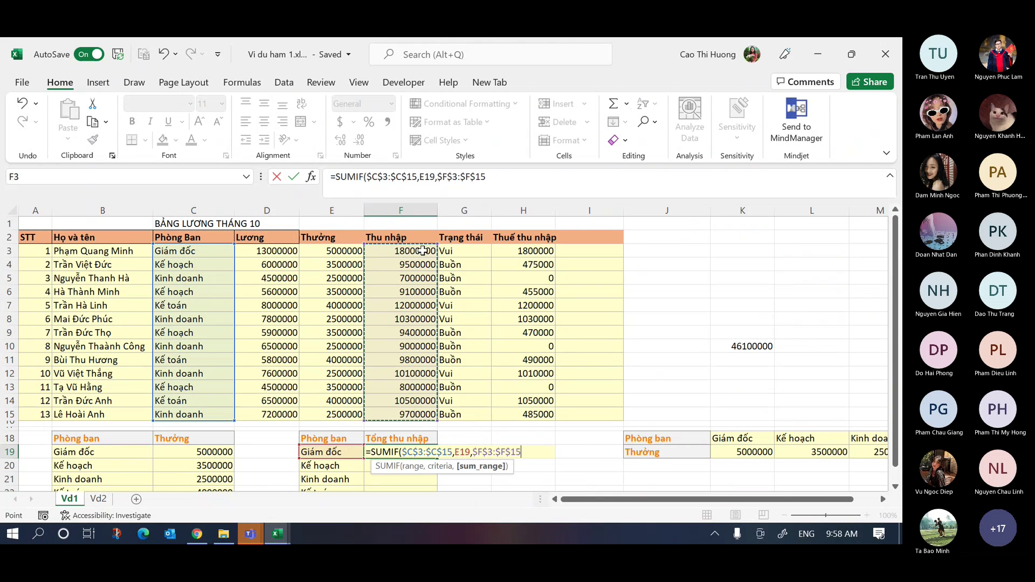
{"action": "key", "text": "Return"}
- Fill the SUMIF formula from F19 down to F22 for the remaining departments
{"action": "left_click", "coordinate": [429, 453]}
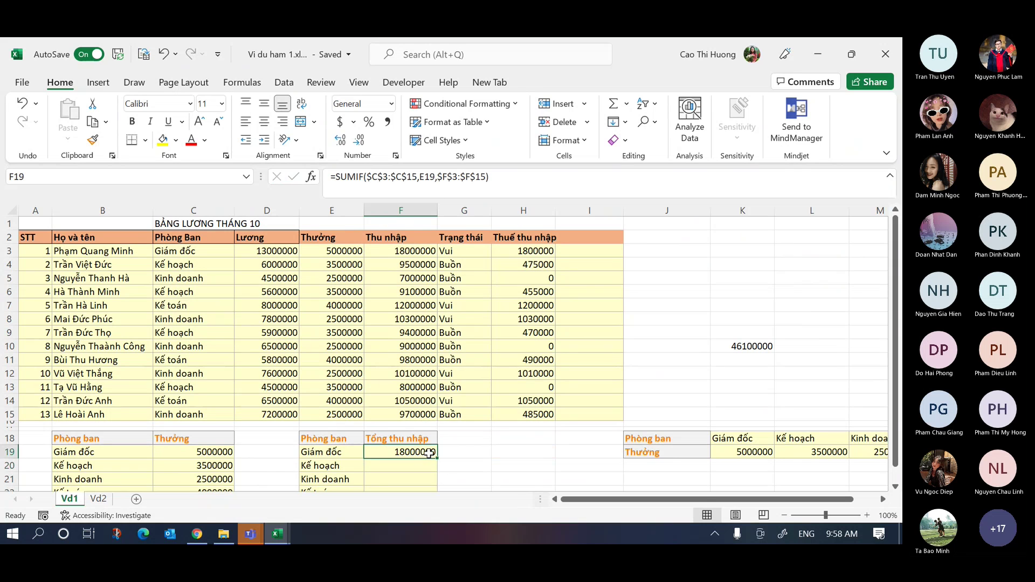
{"action": "mouse_move", "coordinate": [428, 452]}
{"action": "left_mouse_down"}
{"action": "mouse_move", "coordinate": [429, 488]}
{"action": "mouse_move", "coordinate": [427, 453]}
{"action": "mouse_move", "coordinate": [424, 461]}
{"action": "left_mouse_up"}
{"action": "left_click", "coordinate": [413, 430]}
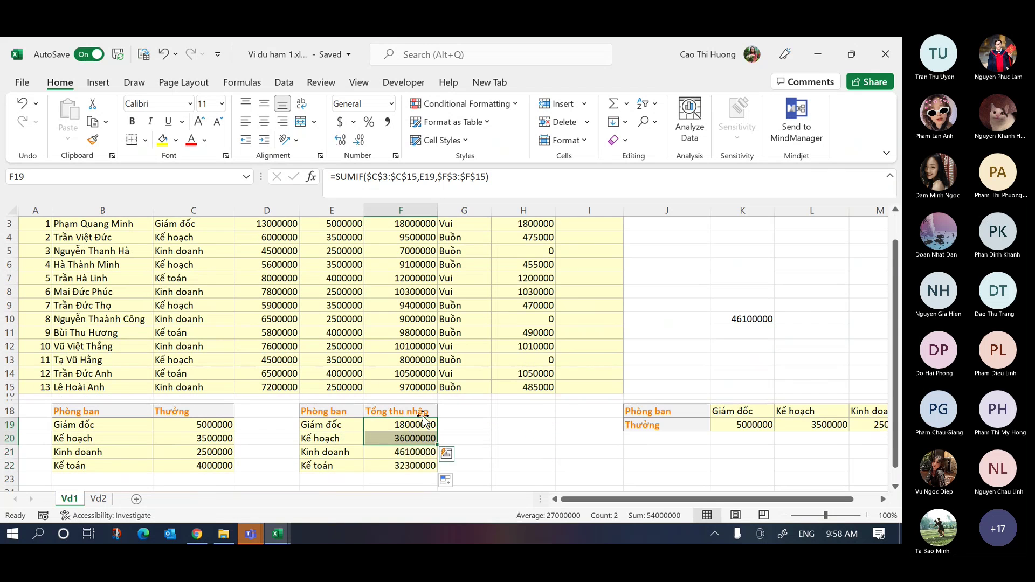
- Examine the range, criteria and sum range arguments in F19's SUMIF formula, leaving the formula as it is
{"action": "left_click", "coordinate": [520, 179]}
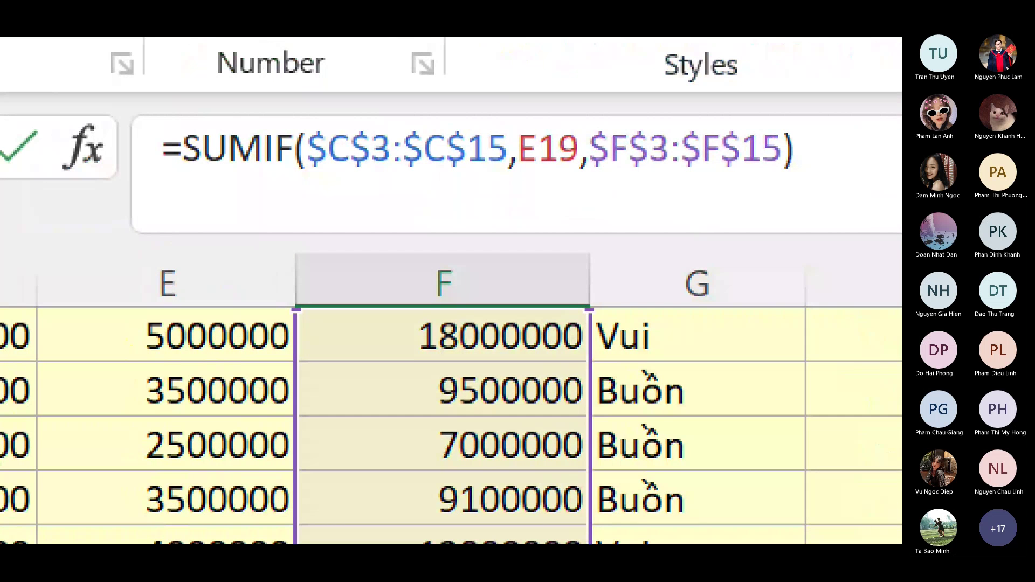
{"action": "mouse_move", "coordinate": [330, 174]}
{"action": "left_mouse_down"}
{"action": "mouse_move", "coordinate": [652, 180]}
{"action": "mouse_move", "coordinate": [619, 183]}
{"action": "left_mouse_up"}
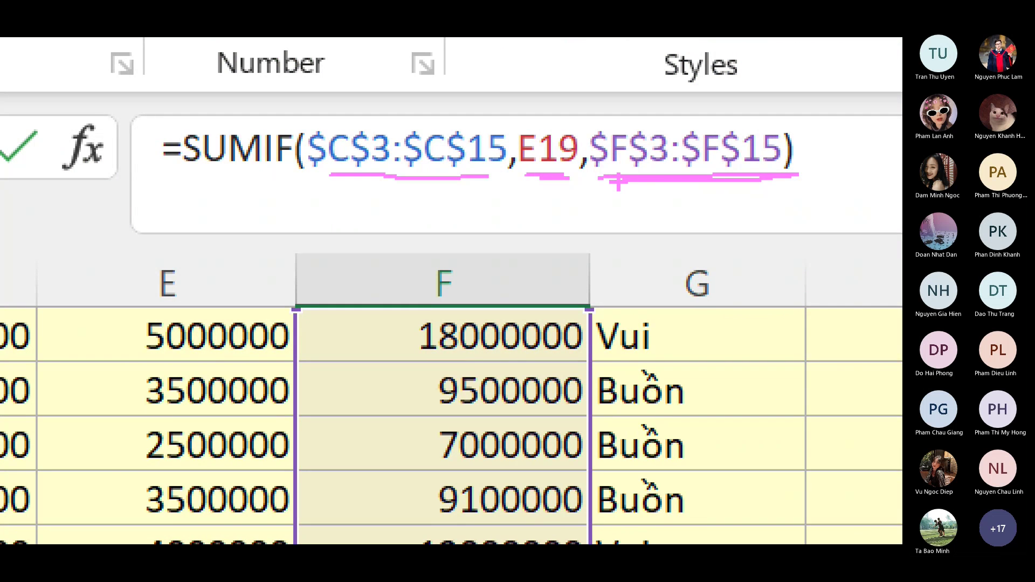
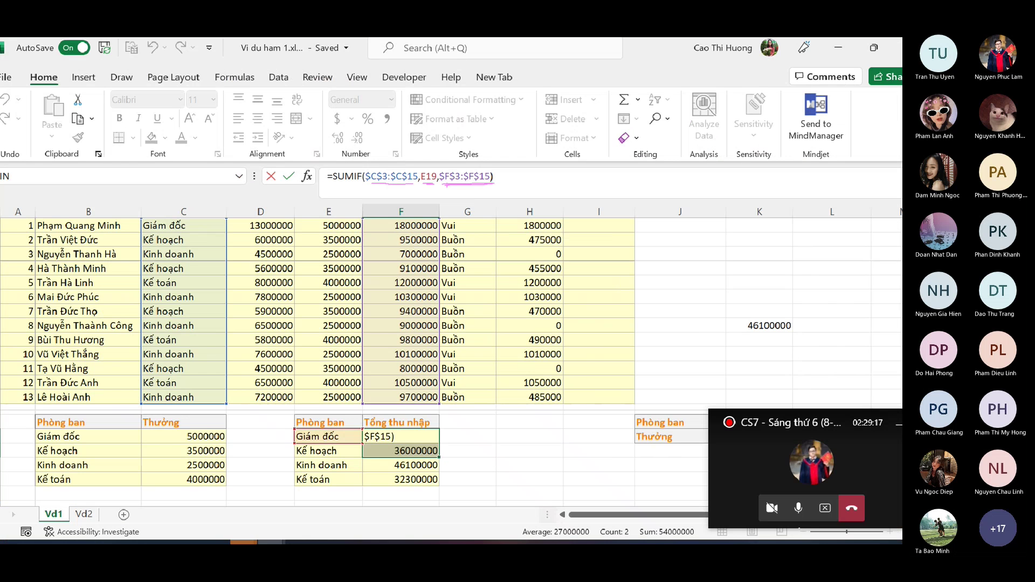
{"action": "key", "text": "Return"}
{"action": "scroll", "coordinate": [654, 294], "scroll_direction": "up", "scroll_amount": 1}
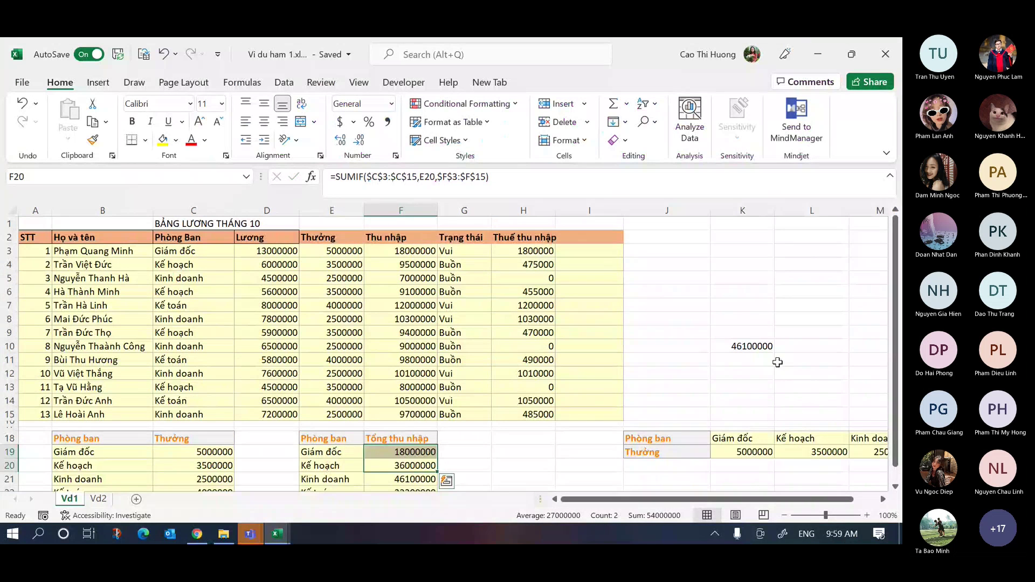
- Delete the value in cell K10 and widen column H slightly to fit its heading Thuế thu nhập
{"action": "left_click", "coordinate": [762, 347]}
{"action": "key", "text": "Delete"}
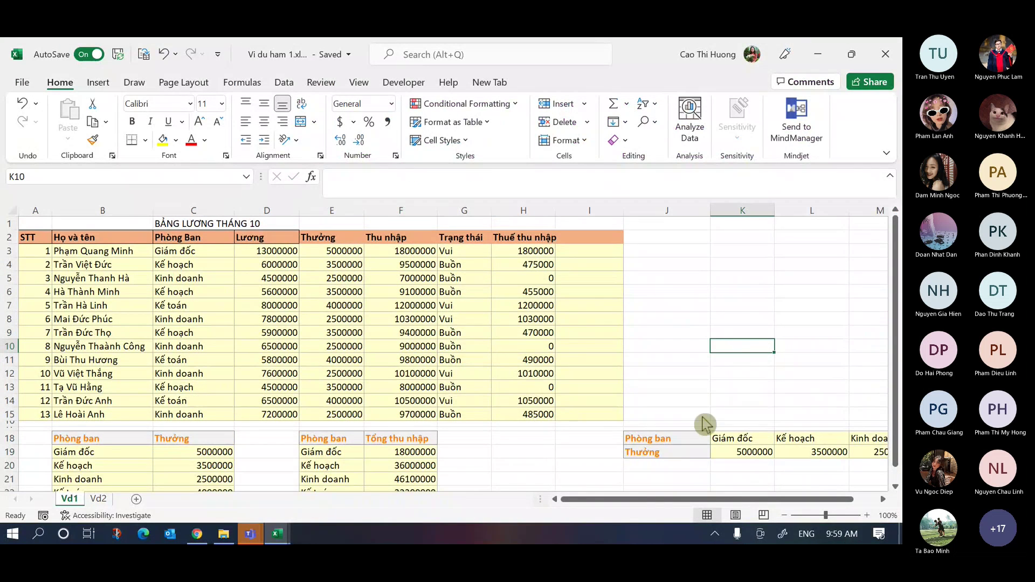
{"action": "left_click", "coordinate": [582, 236]}
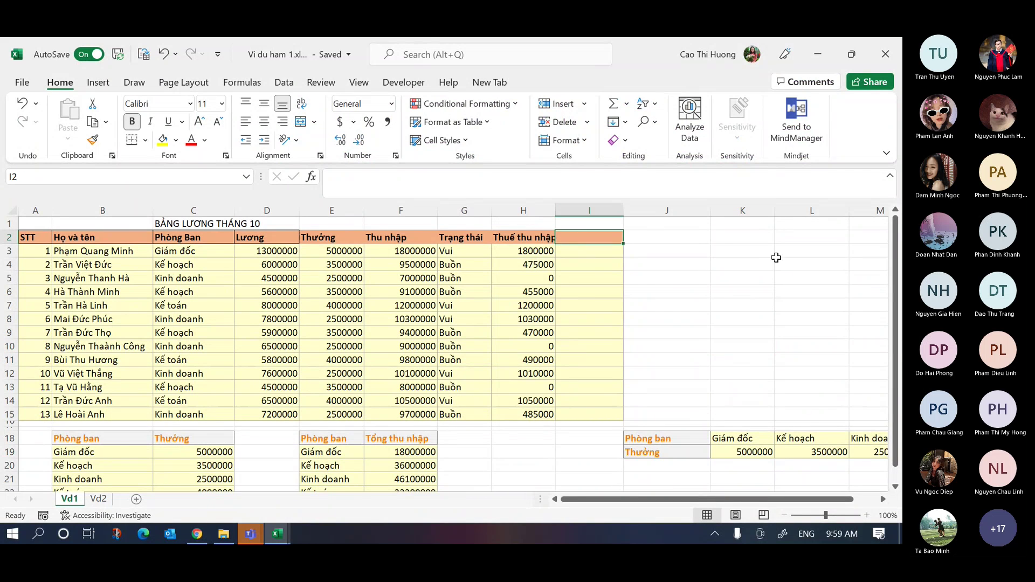
{"action": "left_click", "coordinate": [724, 236]}
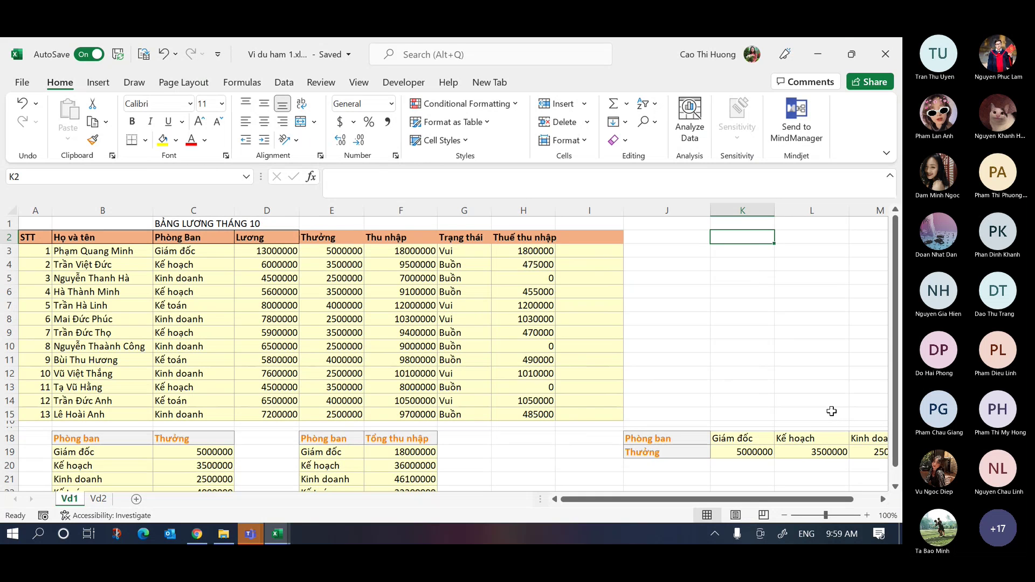
{"action": "left_click_drag", "start_coordinate": [555, 211], "coordinate": [564, 212]}
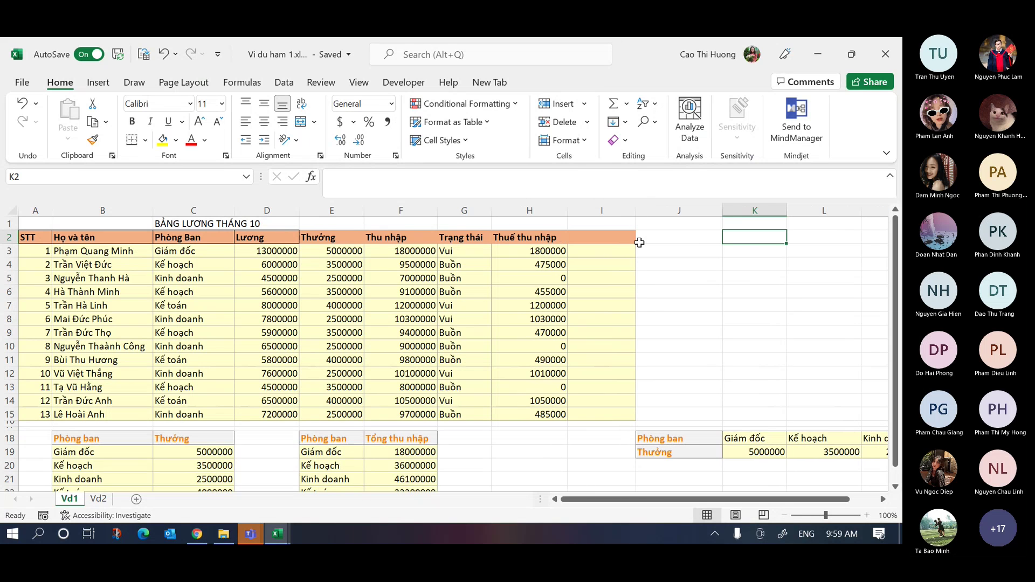
{"action": "left_click", "coordinate": [597, 239]}
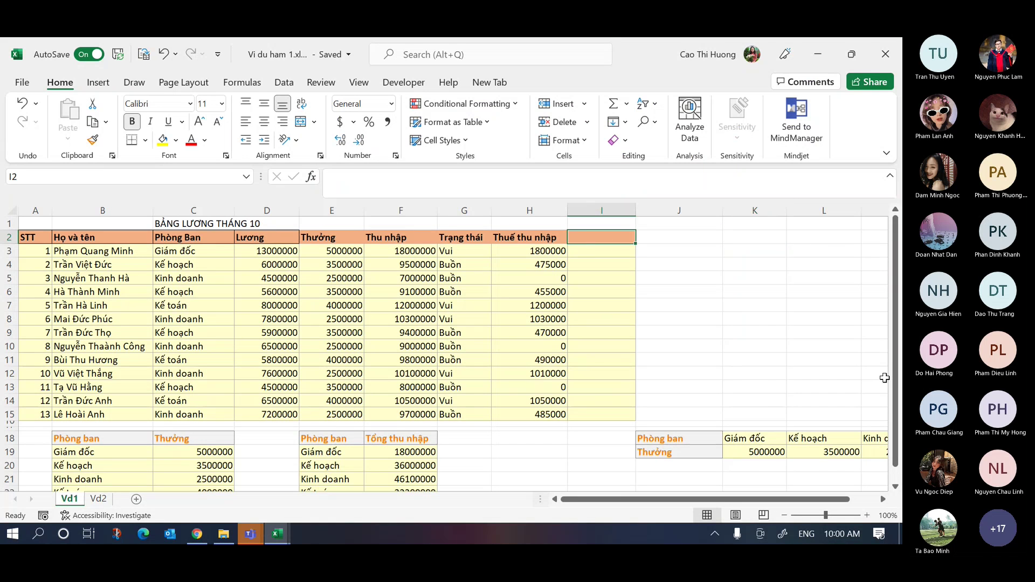
{"action": "type", "text": "Cô"}
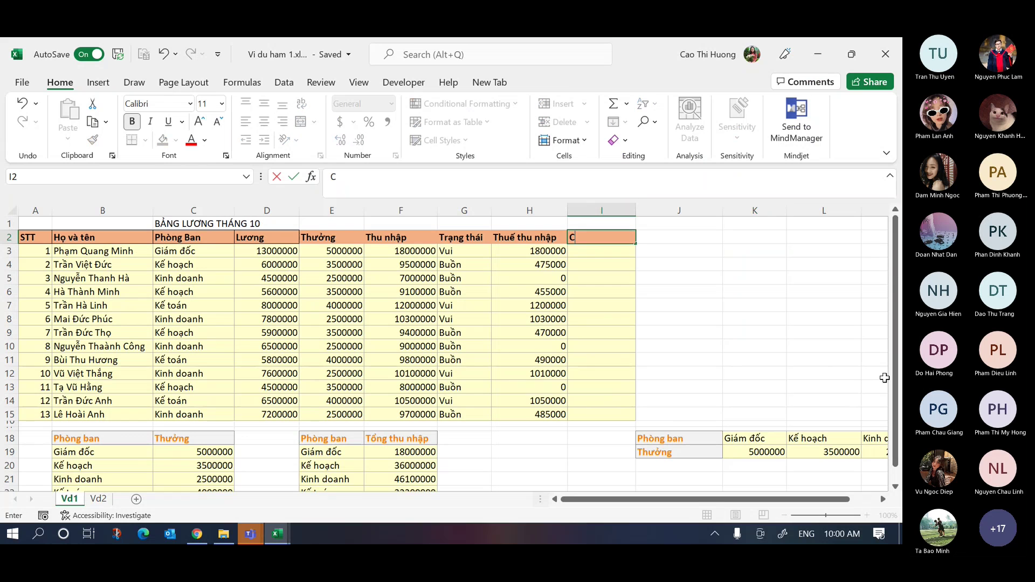
{"action": "key", "text": "BackSpace"}
{"action": "key", "text": "BackSpace"}
{"action": "type", "text": "D"}
{"action": "key", "text": "BackSpace"}
{"action": "type", "text": "D"}
{"action": "type", "text": "C công t"}
{"action": "type", "text": "ác"}
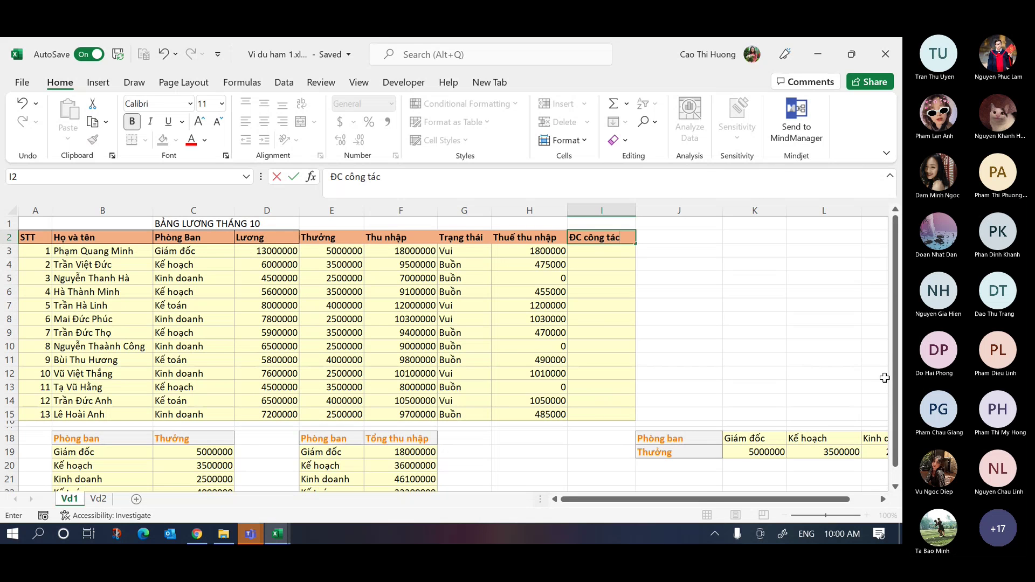
{"action": "key", "text": "BackSpace"}
{"action": "key", "text": "BackSpace"}
{"action": "key", "text": "BackSpace"}
{"action": "key", "text": "BackSpace"}
{"action": "key", "text": "BackSpace"}
{"action": "key", "text": "BackSpace"}
{"action": "key", "text": "BackSpace"}
{"action": "key", "text": "BackSpace"}
{"action": "key", "text": "BackSpace"}
{"action": "key", "text": "BackSpace"}
{"action": "key", "text": "BackSpace"}
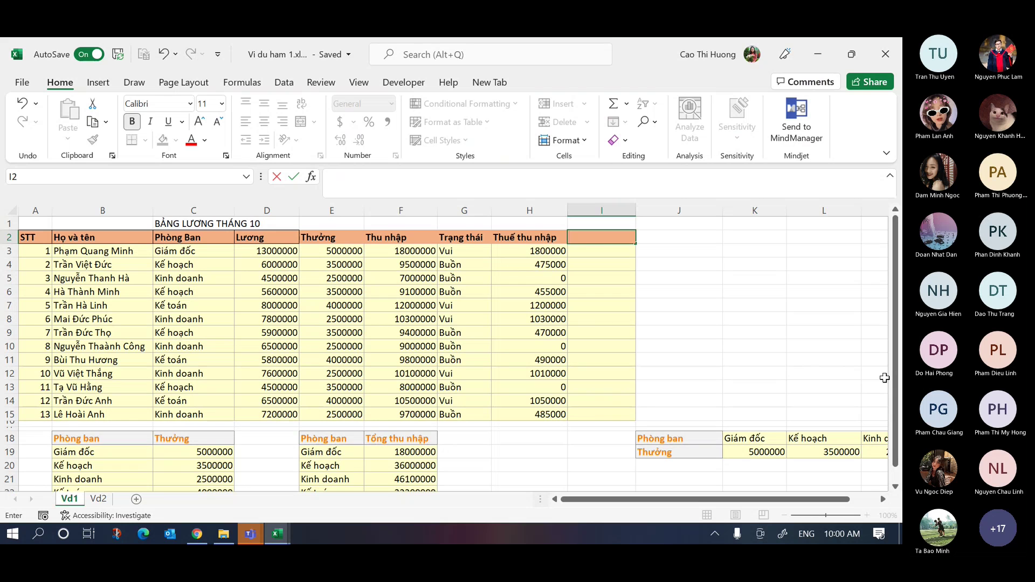
- Enter the column heading "Tăng lương" in cell I2
{"action": "type", "text": "Tăng lương?"}
{"action": "key", "text": "Return"}
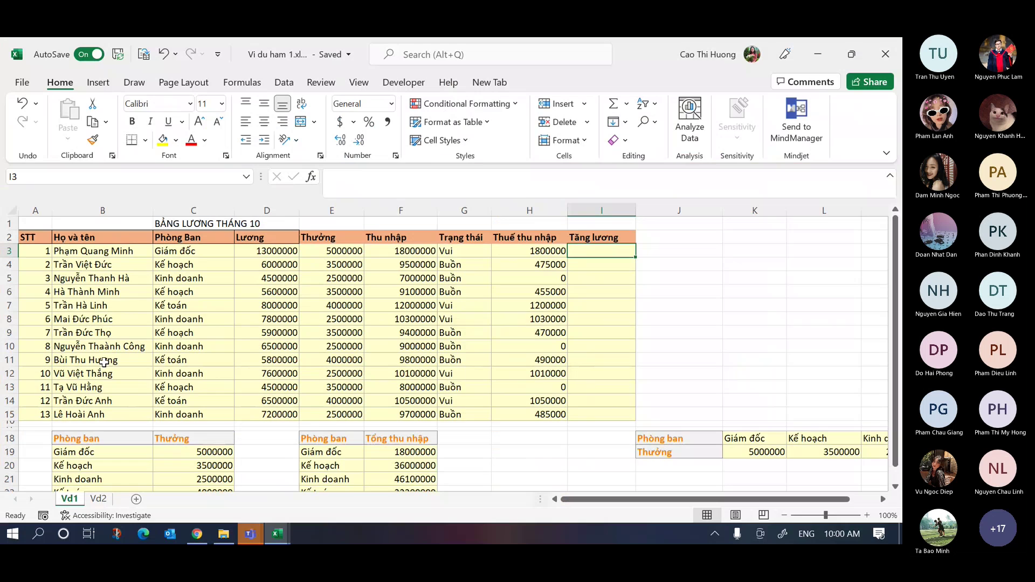
{"action": "key", "text": "Down"}
{"action": "left_click_drag", "start_coordinate": [428, 143], "coordinate": [413, 252]}
{"action": "left_click_drag", "start_coordinate": [468, 145], "coordinate": [461, 241]}
{"action": "left_click_drag", "start_coordinate": [485, 179], "coordinate": [496, 224]}
{"action": "mouse_move", "coordinate": [523, 176]}
{"action": "left_mouse_down"}
{"action": "mouse_move", "coordinate": [521, 194]}
{"action": "mouse_move", "coordinate": [593, 161]}
{"action": "mouse_move", "coordinate": [647, 206]}
{"action": "left_mouse_up"}
{"action": "mouse_move", "coordinate": [719, 184]}
{"action": "left_mouse_down"}
{"action": "mouse_move", "coordinate": [674, 178]}
{"action": "mouse_move", "coordinate": [750, 197]}
{"action": "mouse_move", "coordinate": [811, 173]}
{"action": "mouse_move", "coordinate": [846, 113]}
{"action": "left_mouse_up"}
{"action": "left_click_drag", "start_coordinate": [844, 181], "coordinate": [885, 222]}
{"action": "mouse_move", "coordinate": [445, 325]}
{"action": "left_mouse_down"}
{"action": "mouse_move", "coordinate": [405, 385]}
{"action": "mouse_move", "coordinate": [465, 435]}
{"action": "left_mouse_up"}
{"action": "left_click_drag", "start_coordinate": [465, 343], "coordinate": [497, 426]}
{"action": "left_click_drag", "start_coordinate": [451, 387], "coordinate": [507, 381]}
{"action": "left_click_drag", "start_coordinate": [545, 330], "coordinate": [544, 418]}
{"action": "left_click_drag", "start_coordinate": [511, 360], "coordinate": [568, 356]}
{"action": "left_click_drag", "start_coordinate": [572, 416], "coordinate": [690, 387]}
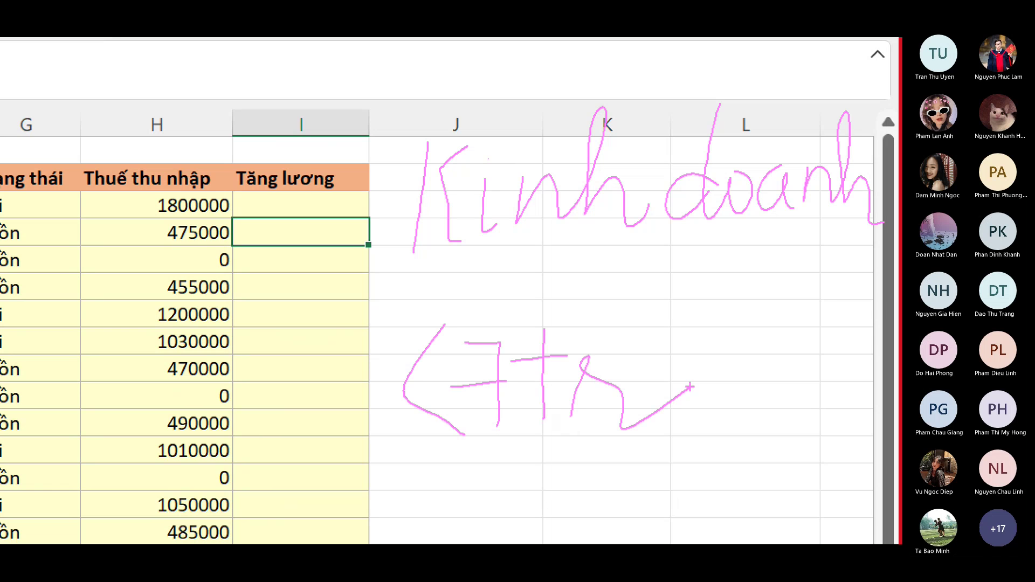
{"action": "mouse_move", "coordinate": [368, 233]}
{"action": "left_mouse_down"}
{"action": "mouse_move", "coordinate": [285, 210]}
{"action": "mouse_move", "coordinate": [359, 245]}
{"action": "mouse_move", "coordinate": [359, 231]}
{"action": "left_mouse_up"}
{"action": "left_click_drag", "start_coordinate": [221, 75], "coordinate": [219, 145]}
{"action": "mouse_move", "coordinate": [190, 80]}
{"action": "left_mouse_down"}
{"action": "mouse_move", "coordinate": [253, 77]}
{"action": "mouse_move", "coordinate": [268, 98]}
{"action": "mouse_move", "coordinate": [330, 121]}
{"action": "left_mouse_up"}
{"action": "mouse_move", "coordinate": [333, 64]}
{"action": "left_mouse_down"}
{"action": "mouse_move", "coordinate": [334, 96]}
{"action": "mouse_move", "coordinate": [409, 121]}
{"action": "mouse_move", "coordinate": [423, 52]}
{"action": "left_mouse_up"}
{"action": "left_click_drag", "start_coordinate": [425, 52], "coordinate": [445, 55]}
{"action": "left_click_drag", "start_coordinate": [418, 88], "coordinate": [455, 87]}
{"action": "left_click_drag", "start_coordinate": [415, 131], "coordinate": [485, 127]}
{"action": "left_click_drag", "start_coordinate": [480, 122], "coordinate": [493, 170]}
{"action": "left_click_drag", "start_coordinate": [425, 267], "coordinate": [852, 244]}
{"action": "mouse_move", "coordinate": [421, 458]}
{"action": "left_mouse_down"}
{"action": "mouse_move", "coordinate": [645, 449]}
{"action": "mouse_move", "coordinate": [711, 457]}
{"action": "left_mouse_up"}
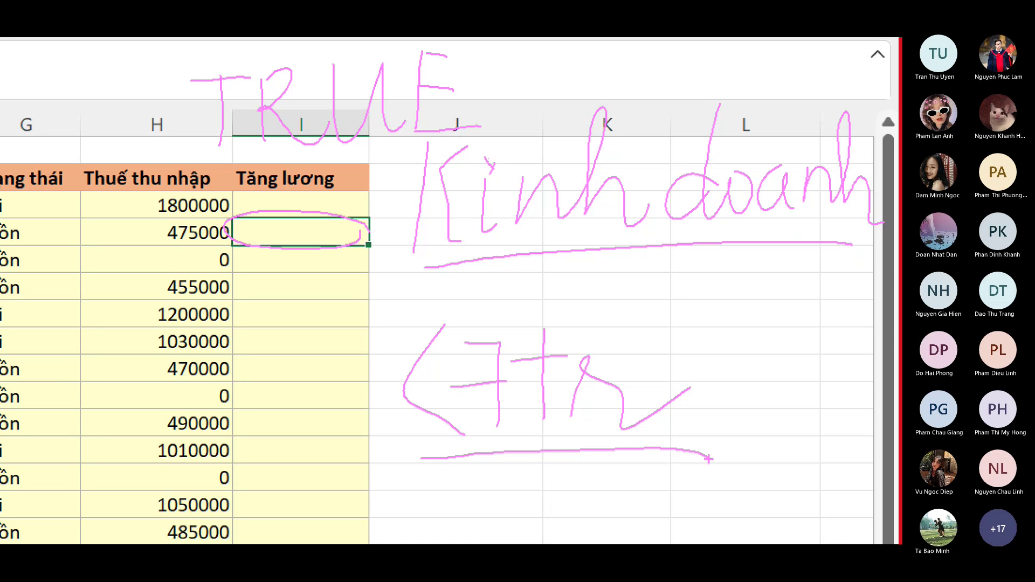
{"action": "key", "text": "Escape"}
- Start an AND formula in cell I3, the first data cell under the Tăng lương heading
{"action": "key", "text": "Up"}
{"action": "key", "text": "Right"}
{"action": "key", "text": "Right"}
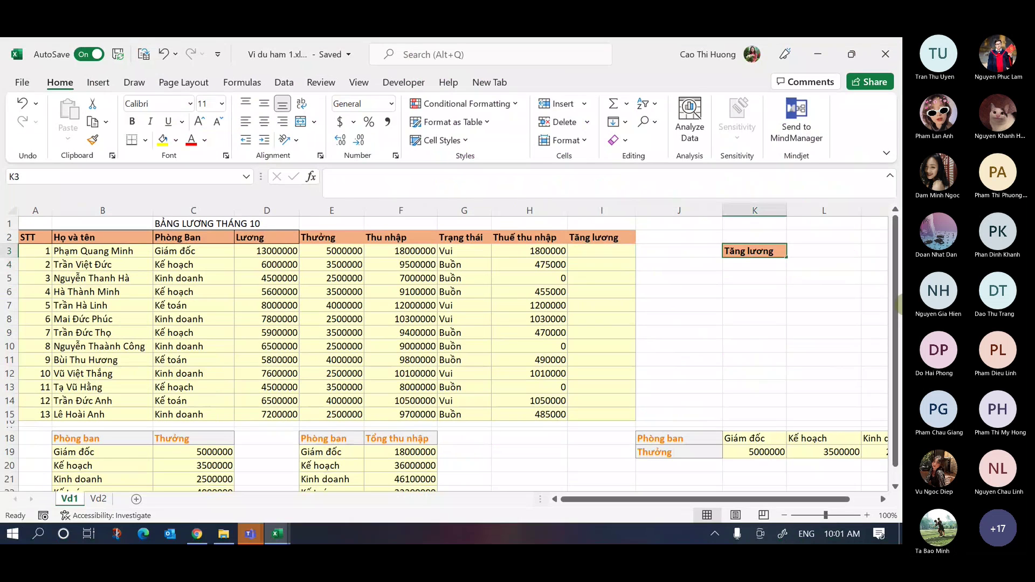
{"action": "key", "text": "Left"}
{"action": "key", "text": "Left"}
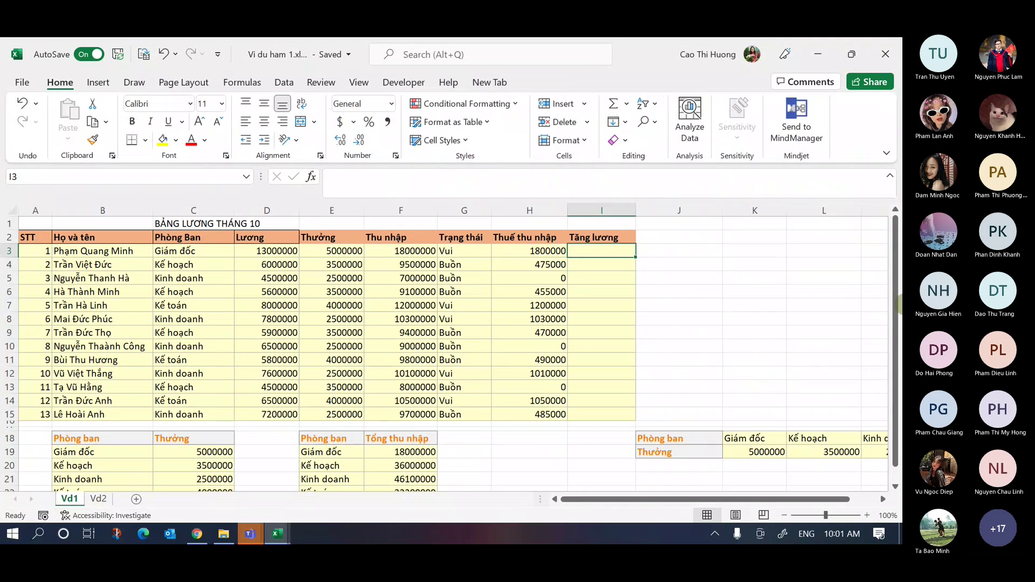
{"action": "type", "text": "=AND("}
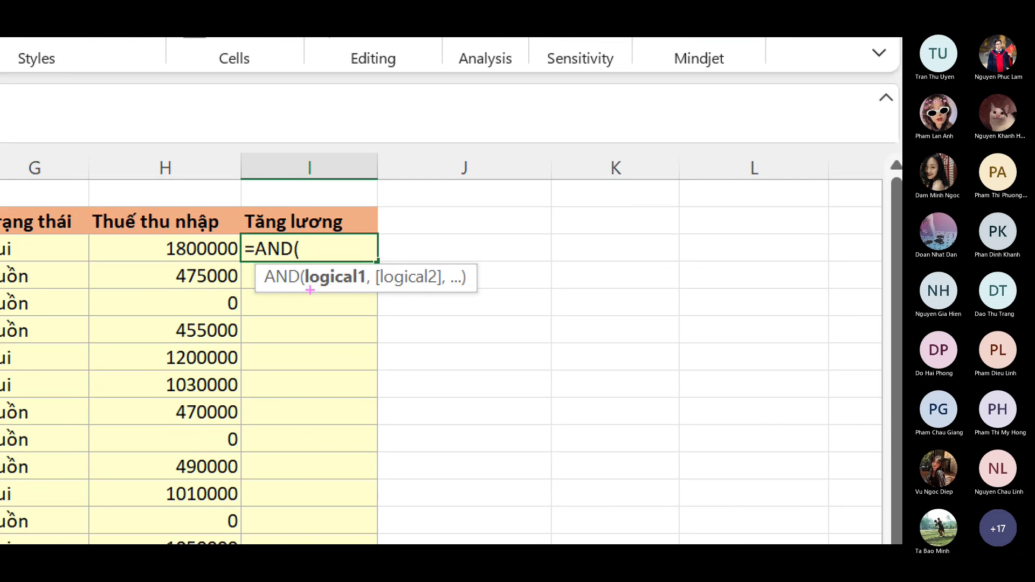
{"action": "left_click_drag", "start_coordinate": [307, 288], "coordinate": [499, 300]}
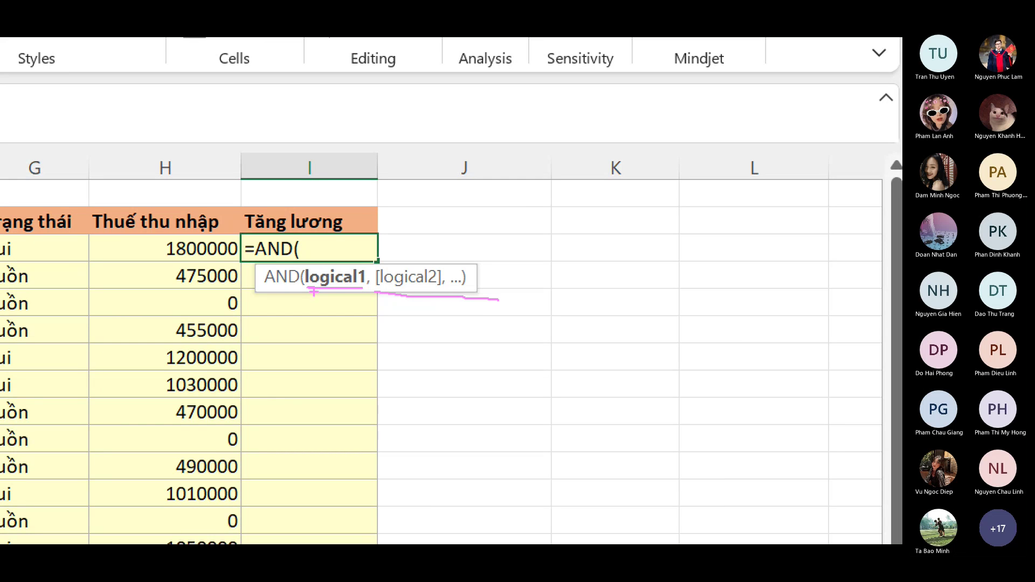
{"action": "mouse_move", "coordinate": [316, 294]}
{"action": "left_mouse_down"}
{"action": "mouse_move", "coordinate": [356, 295]}
{"action": "mouse_move", "coordinate": [316, 290]}
{"action": "left_mouse_up"}
{"action": "left_click_drag", "start_coordinate": [385, 291], "coordinate": [438, 299]}
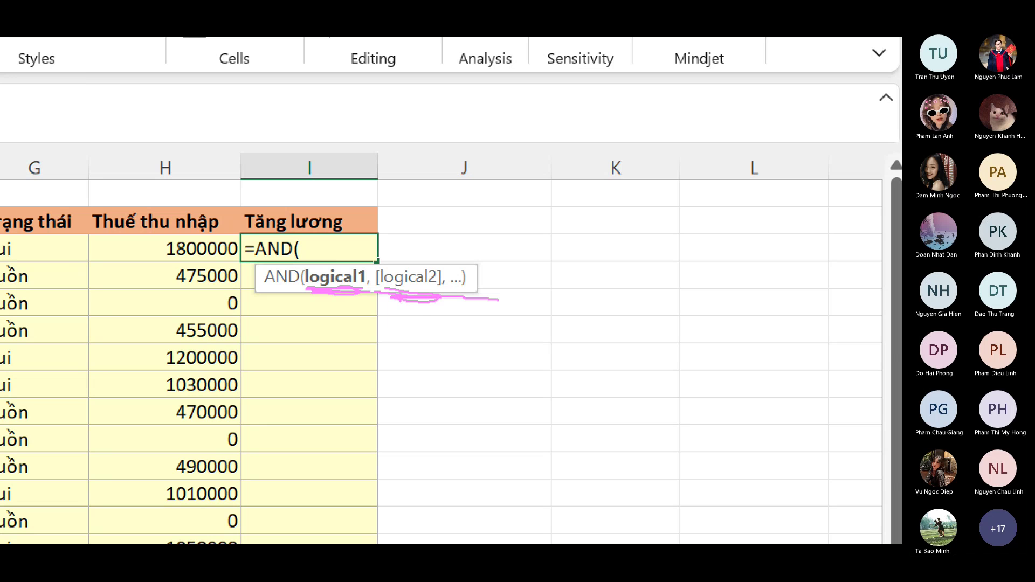
{"action": "left_click_drag", "start_coordinate": [86, 67], "coordinate": [82, 132]}
{"action": "left_click_drag", "start_coordinate": [54, 70], "coordinate": [110, 69]}
{"action": "mouse_move", "coordinate": [100, 129]}
{"action": "left_mouse_down"}
{"action": "mouse_move", "coordinate": [174, 97]}
{"action": "mouse_move", "coordinate": [237, 111]}
{"action": "left_mouse_up"}
{"action": "left_click_drag", "start_coordinate": [327, 103], "coordinate": [387, 102]}
{"action": "left_click_drag", "start_coordinate": [106, 145], "coordinate": [116, 202]}
{"action": "left_click_drag", "start_coordinate": [110, 151], "coordinate": [145, 150]}
{"action": "left_click_drag", "start_coordinate": [120, 183], "coordinate": [143, 180]}
{"action": "left_click_drag", "start_coordinate": [172, 173], "coordinate": [200, 190]}
{"action": "mouse_move", "coordinate": [202, 188]}
{"action": "left_mouse_down"}
{"action": "mouse_move", "coordinate": [223, 162]}
{"action": "mouse_move", "coordinate": [213, 189]}
{"action": "left_mouse_up"}
{"action": "mouse_move", "coordinate": [246, 186]}
{"action": "left_mouse_down"}
{"action": "mouse_move", "coordinate": [280, 162]}
{"action": "mouse_move", "coordinate": [318, 173]}
{"action": "left_mouse_up"}
{"action": "mouse_move", "coordinate": [386, 129]}
{"action": "left_mouse_down"}
{"action": "mouse_move", "coordinate": [380, 173]}
{"action": "mouse_move", "coordinate": [382, 123]}
{"action": "left_mouse_up"}
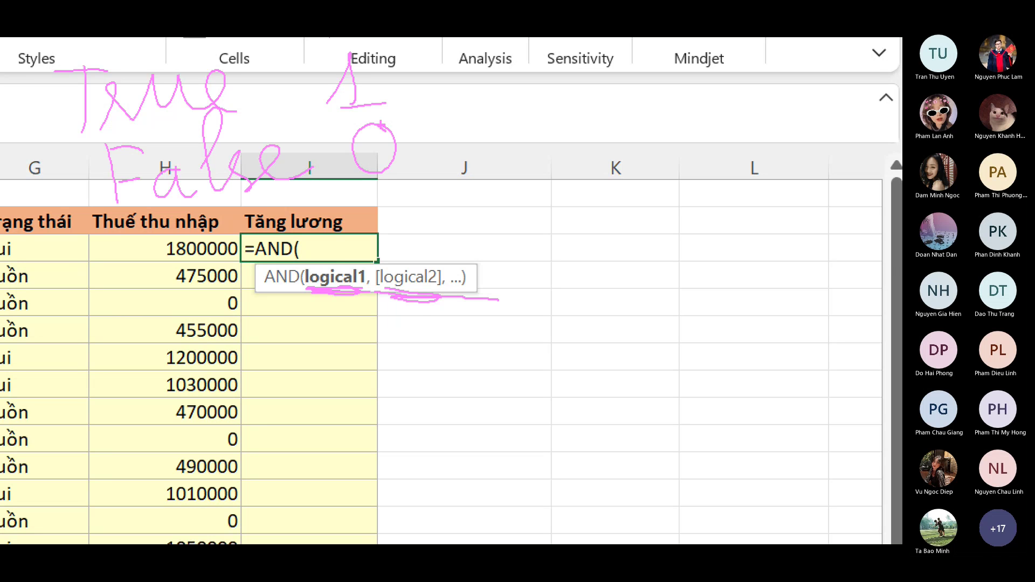
{"action": "mouse_move", "coordinate": [300, 258]}
{"action": "left_mouse_down"}
{"action": "mouse_move", "coordinate": [309, 276]}
{"action": "mouse_move", "coordinate": [295, 252]}
{"action": "left_mouse_up"}
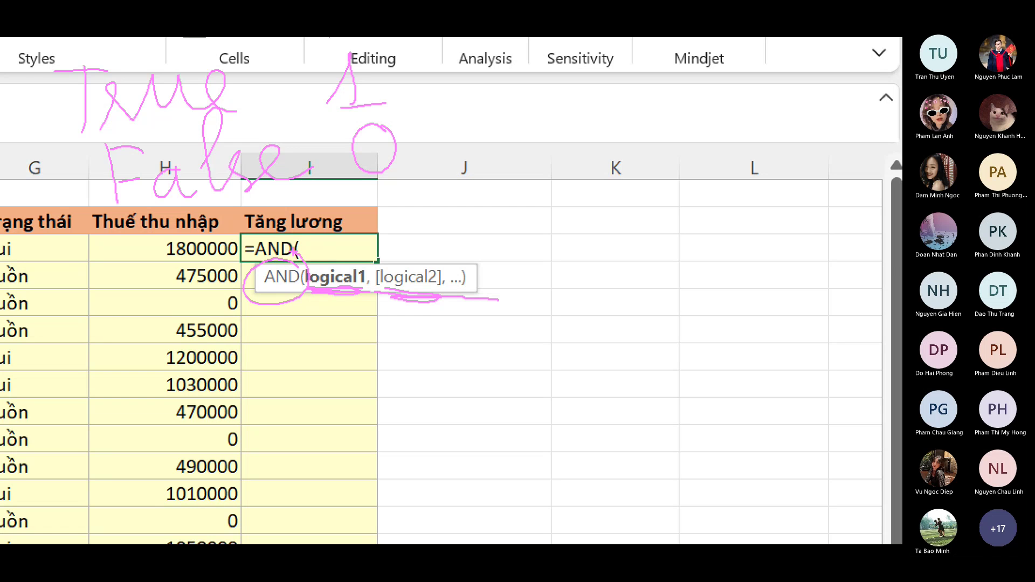
{"action": "left_click_drag", "start_coordinate": [576, 243], "coordinate": [576, 295]}
{"action": "left_click_drag", "start_coordinate": [550, 242], "coordinate": [608, 237]}
{"action": "mouse_move", "coordinate": [584, 280]}
{"action": "left_mouse_down"}
{"action": "mouse_move", "coordinate": [698, 261]}
{"action": "mouse_move", "coordinate": [729, 285]}
{"action": "left_mouse_up"}
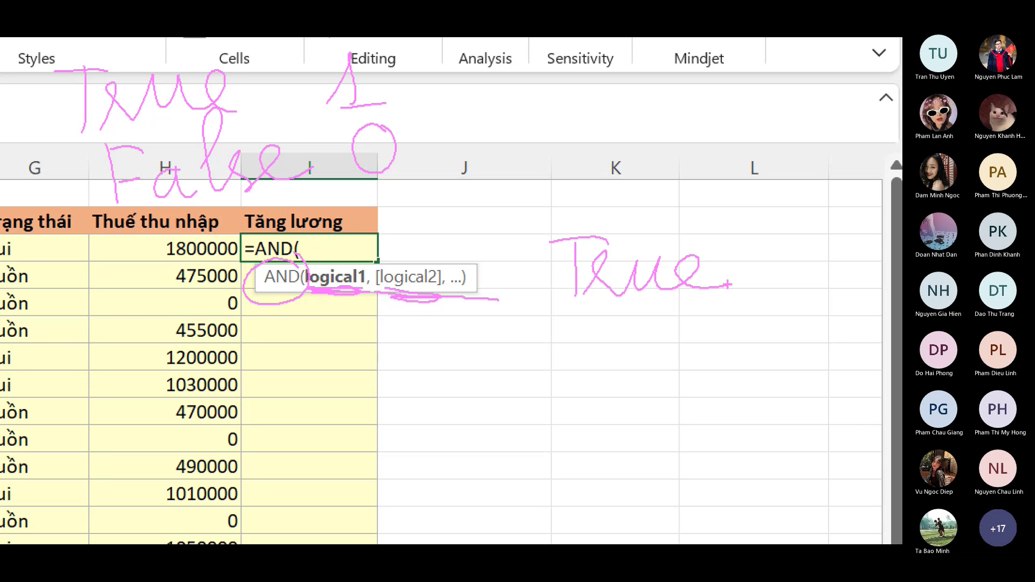
{"action": "left_click_drag", "start_coordinate": [628, 121], "coordinate": [682, 115]}
{"action": "left_click_drag", "start_coordinate": [640, 96], "coordinate": [664, 145]}
{"action": "left_click_drag", "start_coordinate": [625, 150], "coordinate": [688, 87]}
{"action": "mouse_move", "coordinate": [358, 184]}
{"action": "left_mouse_down"}
{"action": "mouse_move", "coordinate": [412, 178]}
{"action": "mouse_move", "coordinate": [350, 194]}
{"action": "mouse_move", "coordinate": [408, 169]}
{"action": "left_mouse_up"}
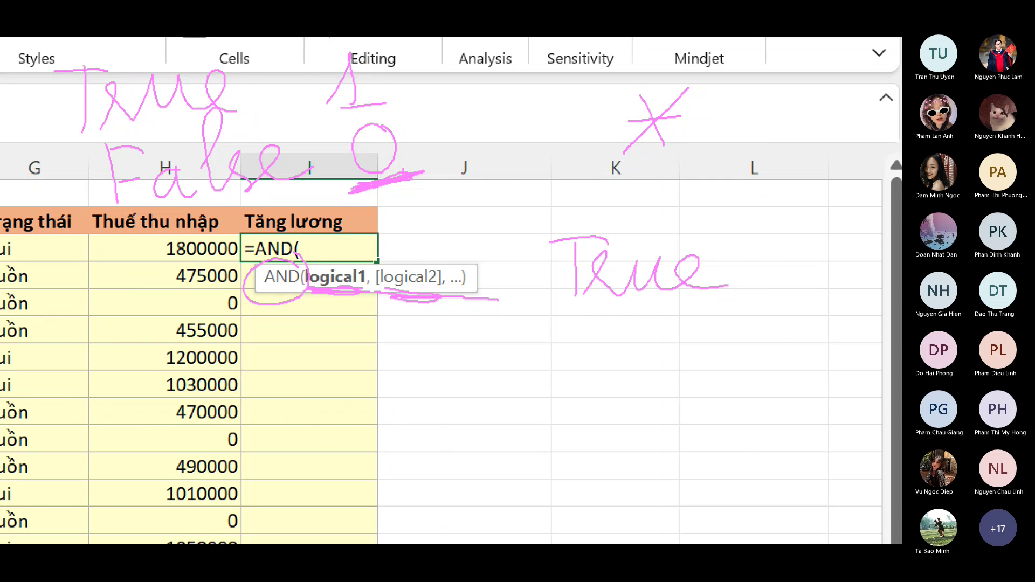
- Complete the trial formula in cell I3 as =AND(1>3,"a"="a")
{"action": "type", "text": "1>3,"}
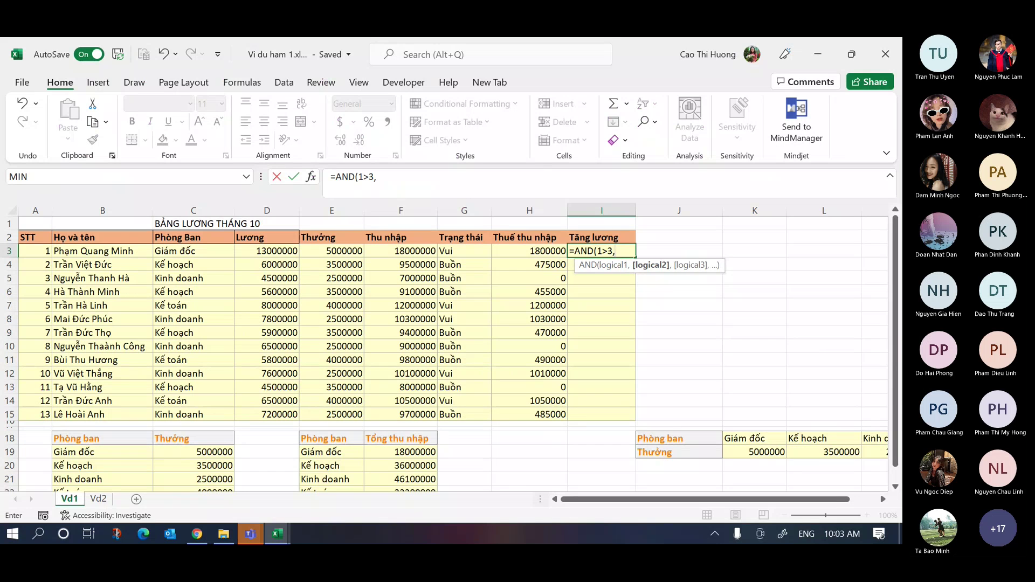
{"action": "type", "text": "\"a\"=\"a\")"}
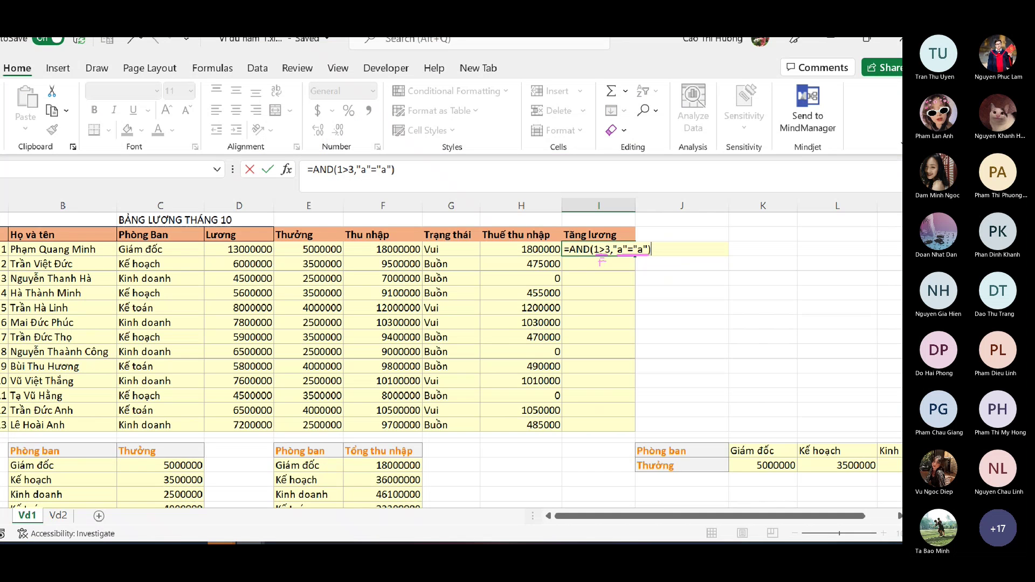
{"action": "key", "text": "ctrl+Return"}
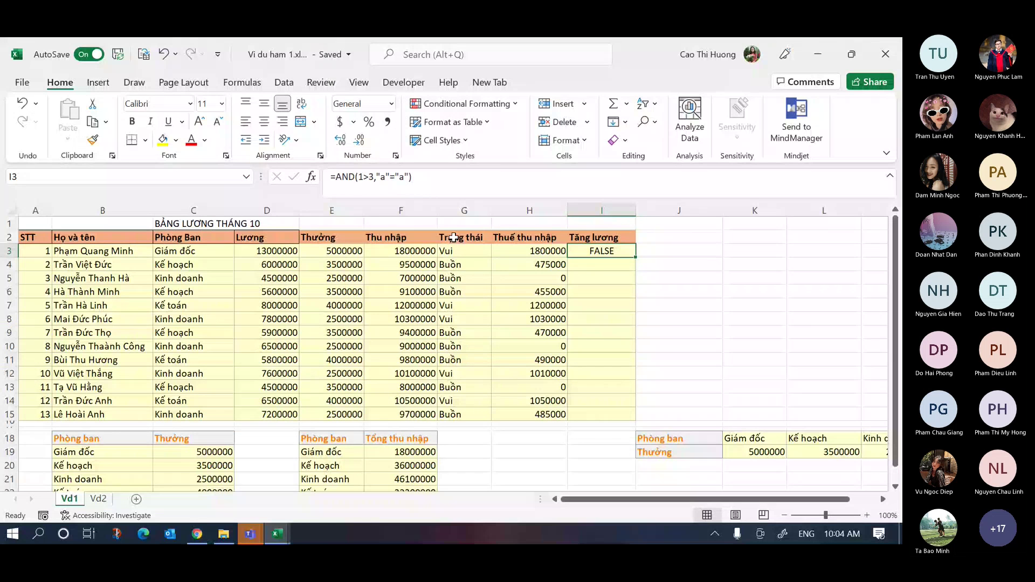
{"action": "double_click", "coordinate": [638, 253]}
{"action": "left_click", "coordinate": [656, 253]}
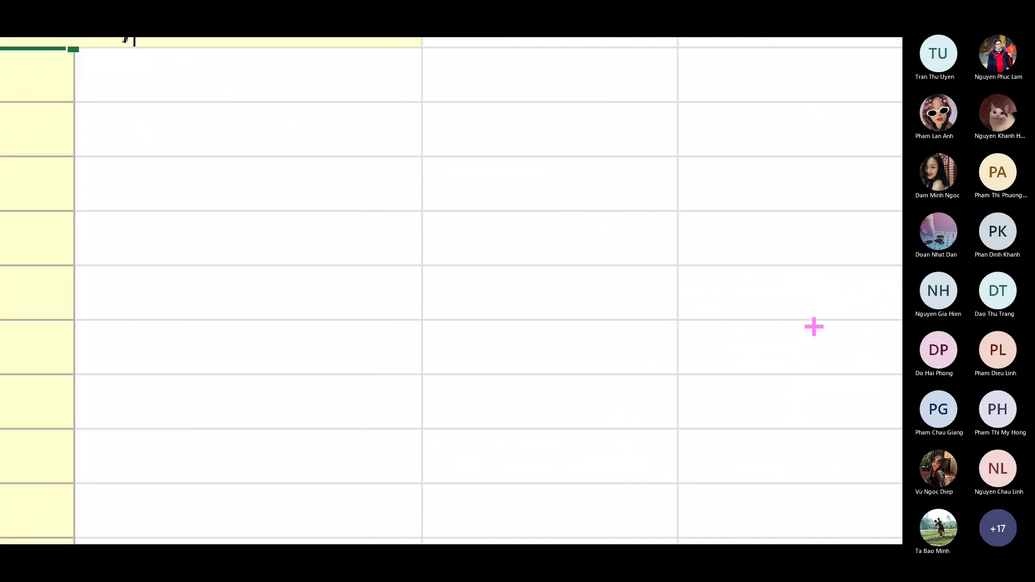
{"action": "mouse_move", "coordinate": [221, 91]}
{"action": "left_mouse_down"}
{"action": "mouse_move", "coordinate": [221, 162]}
{"action": "mouse_move", "coordinate": [255, 90]}
{"action": "left_mouse_up"}
{"action": "left_click_drag", "start_coordinate": [222, 120], "coordinate": [291, 116]}
{"action": "mouse_move", "coordinate": [395, 82]}
{"action": "left_mouse_down"}
{"action": "mouse_move", "coordinate": [395, 155]}
{"action": "mouse_move", "coordinate": [426, 83]}
{"action": "left_mouse_up"}
{"action": "left_click_drag", "start_coordinate": [399, 119], "coordinate": [442, 120]}
{"action": "left_click_drag", "start_coordinate": [564, 115], "coordinate": [616, 117]}
{"action": "mouse_move", "coordinate": [574, 131]}
{"action": "left_mouse_down"}
{"action": "mouse_move", "coordinate": [625, 127]}
{"action": "mouse_move", "coordinate": [591, 173]}
{"action": "left_mouse_up"}
{"action": "left_click_drag", "start_coordinate": [195, 92], "coordinate": [294, 71]}
{"action": "left_click_drag", "start_coordinate": [366, 69], "coordinate": [500, 67]}
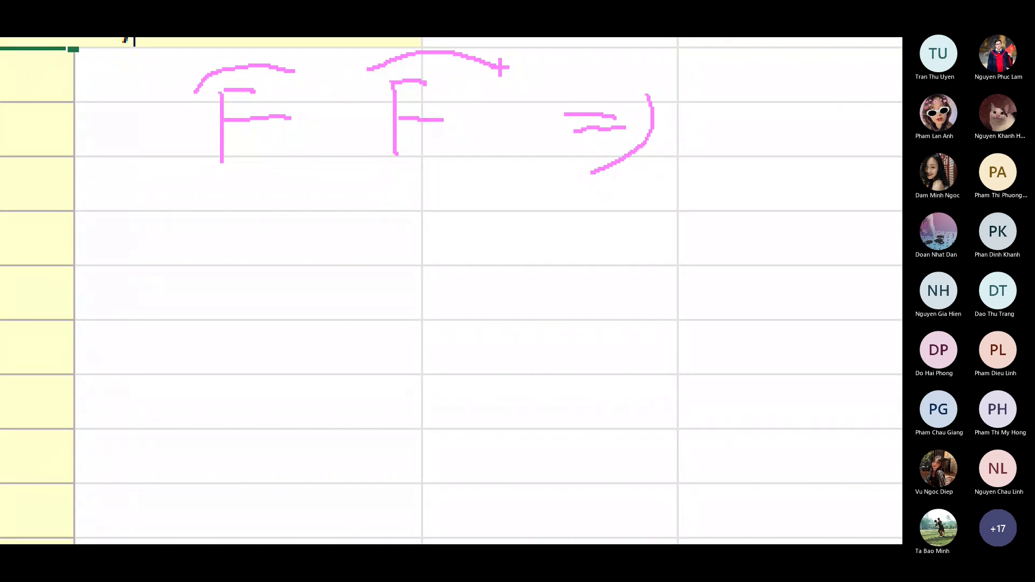
{"action": "left_click_drag", "start_coordinate": [626, 85], "coordinate": [659, 108]}
{"action": "left_click_drag", "start_coordinate": [746, 99], "coordinate": [735, 98]}
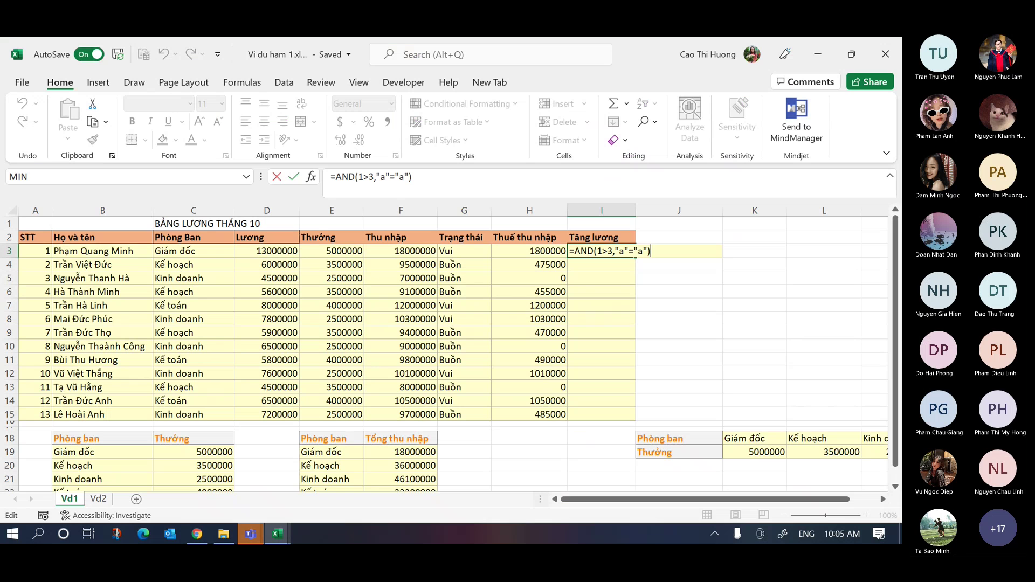
- Delete the trial AND formula from cell I3
{"action": "key", "text": "Return"}
{"action": "left_click", "coordinate": [590, 250]}
{"action": "key", "text": "Delete"}
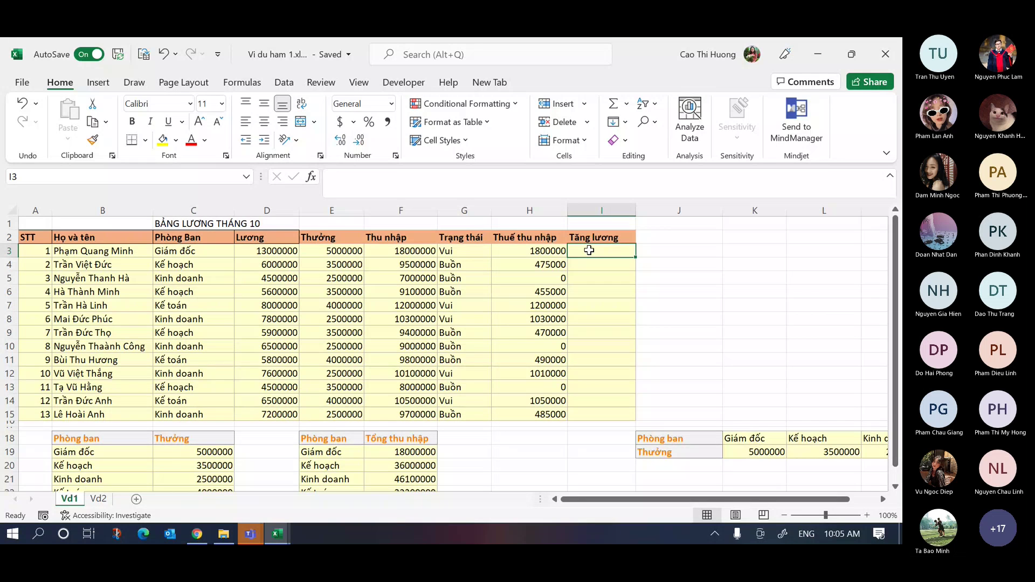
- Enter the formula =AND(C3="Kinh doanh",D3<7000000) in cell I3 to test the first employee's department and salary
{"action": "type", "text": "=an"}
{"action": "key", "text": "Tab"}
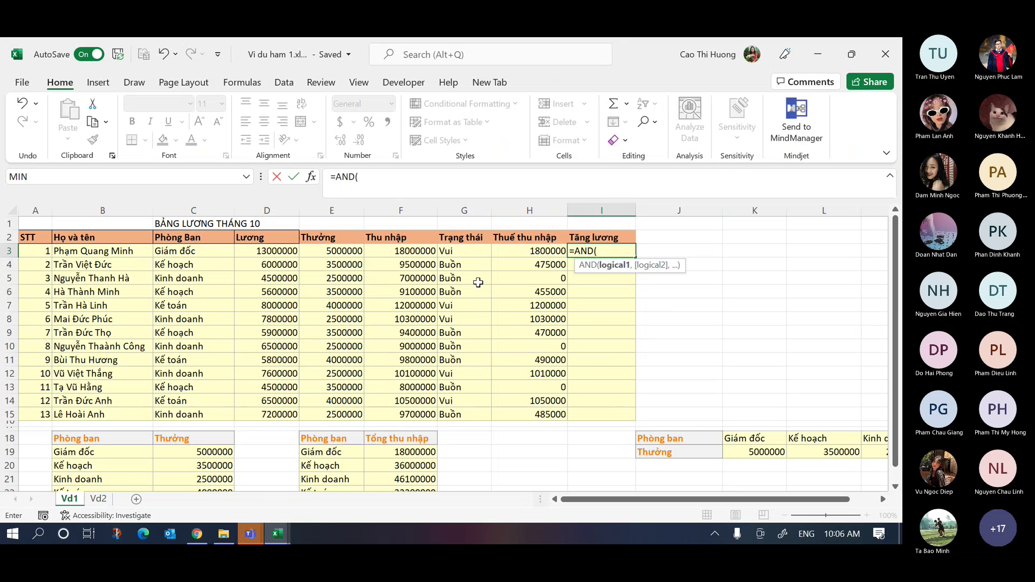
{"action": "left_click", "coordinate": [205, 251]}
{"action": "type", "text": "="}
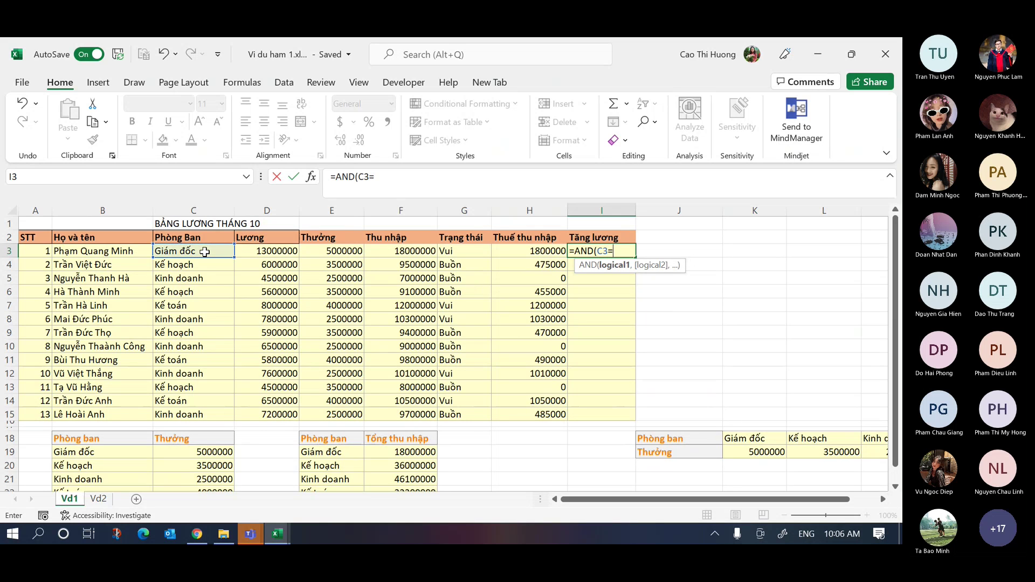
{"action": "type", "text": "\"Kinh doanh\","}
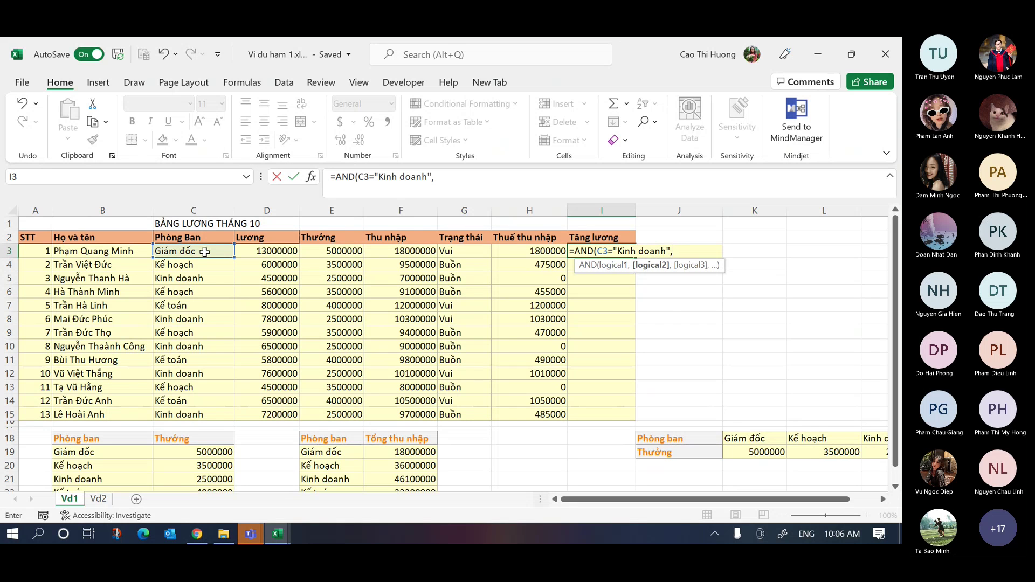
{"action": "left_click", "coordinate": [293, 251]}
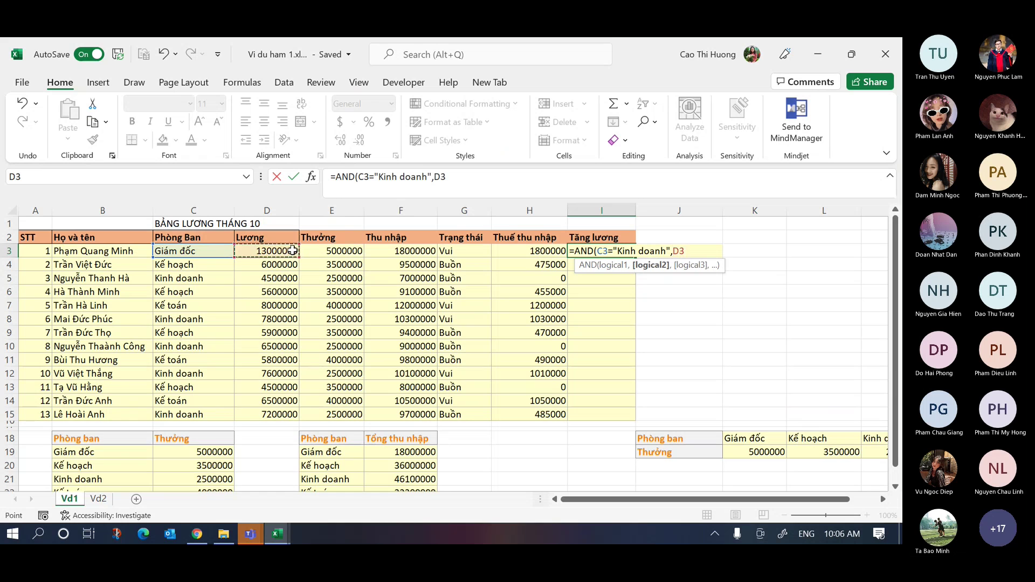
{"action": "type", "text": "<7000000"}
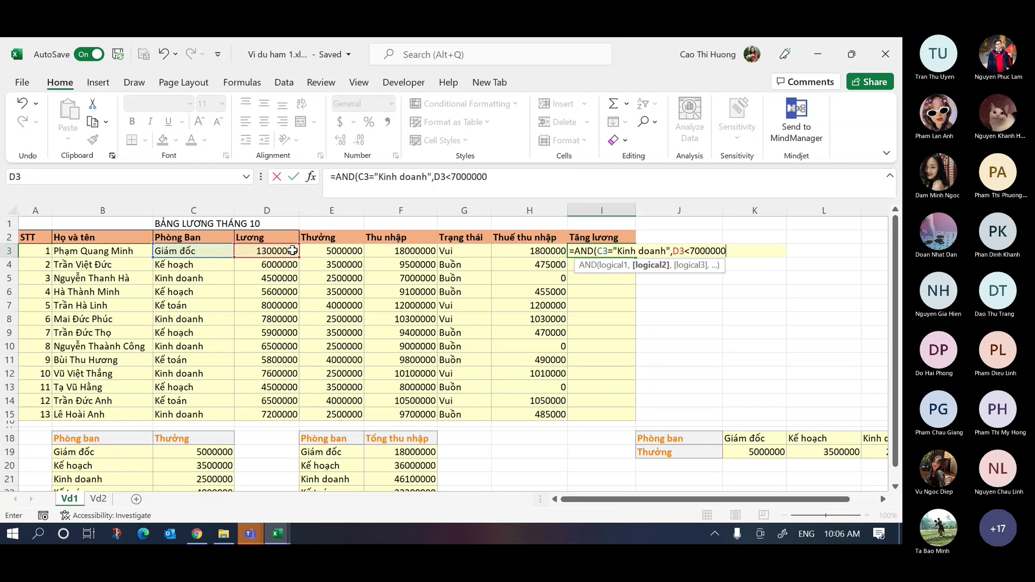
{"action": "type", "text": ")"}
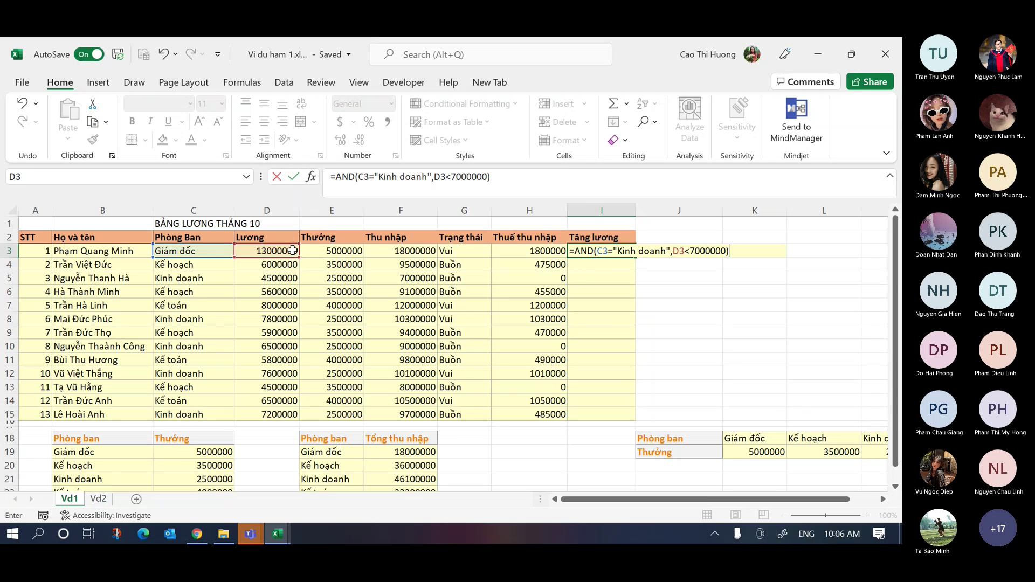
{"action": "left_click", "coordinate": [509, 176]}
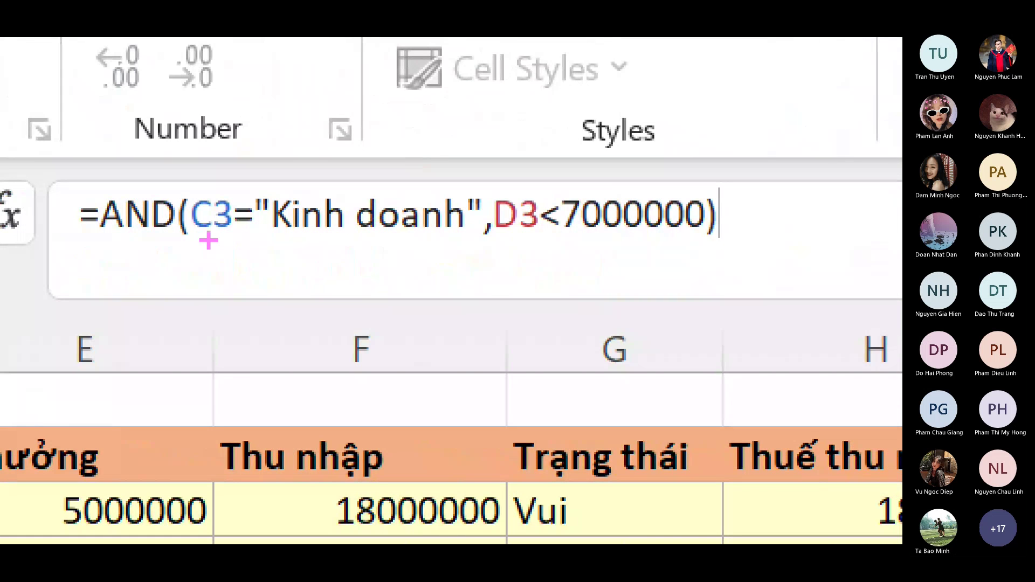
{"action": "mouse_move", "coordinate": [208, 241]}
{"action": "left_mouse_down"}
{"action": "mouse_move", "coordinate": [470, 238]}
{"action": "mouse_move", "coordinate": [217, 235]}
{"action": "left_mouse_up"}
{"action": "left_click_drag", "start_coordinate": [496, 238], "coordinate": [712, 248]}
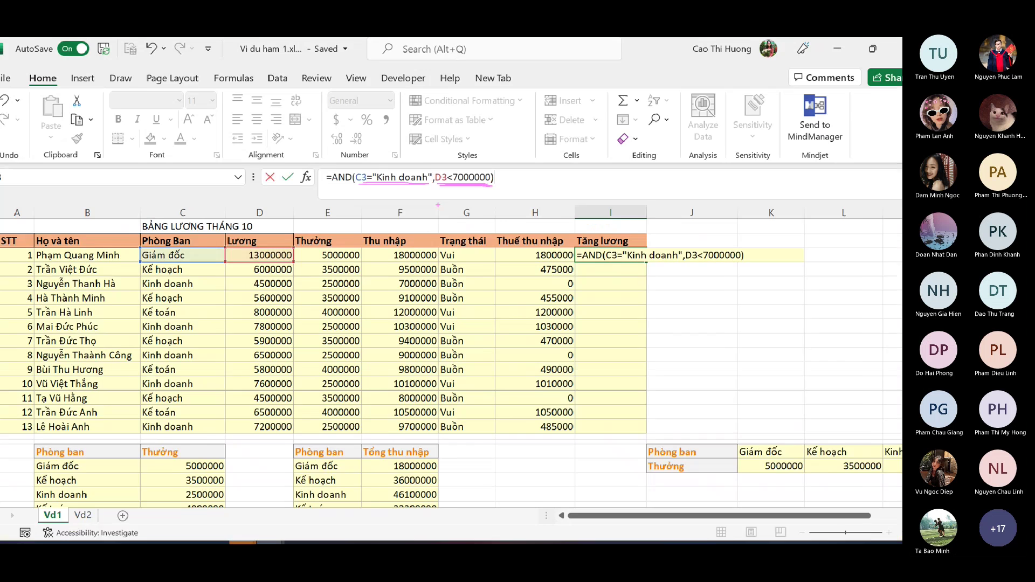
{"action": "key", "text": "Return"}
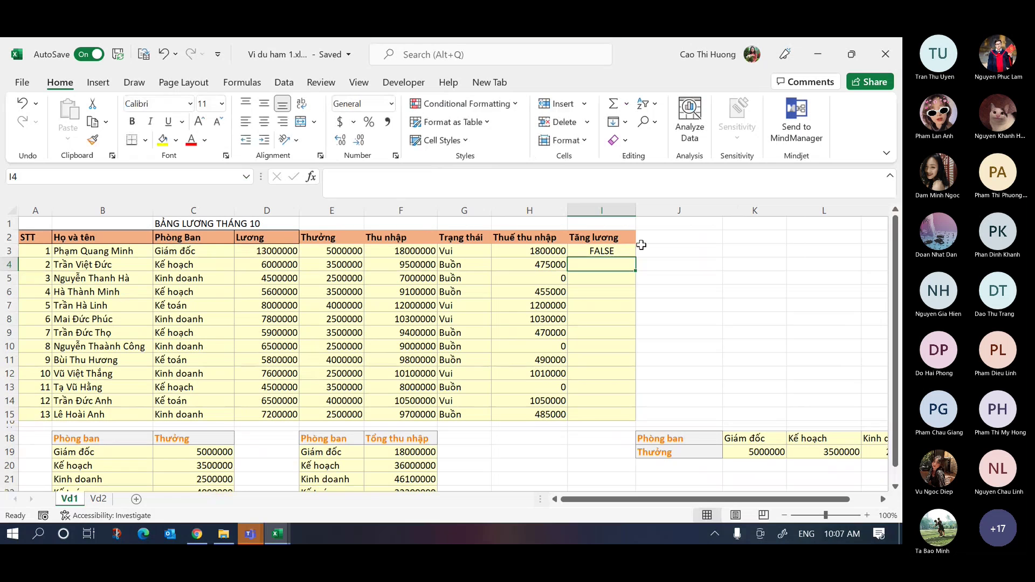
- Fill the AND formula from I3 down the Tăng lương column through I15
{"action": "left_click", "coordinate": [632, 254]}
{"action": "double_click", "coordinate": [638, 257]}
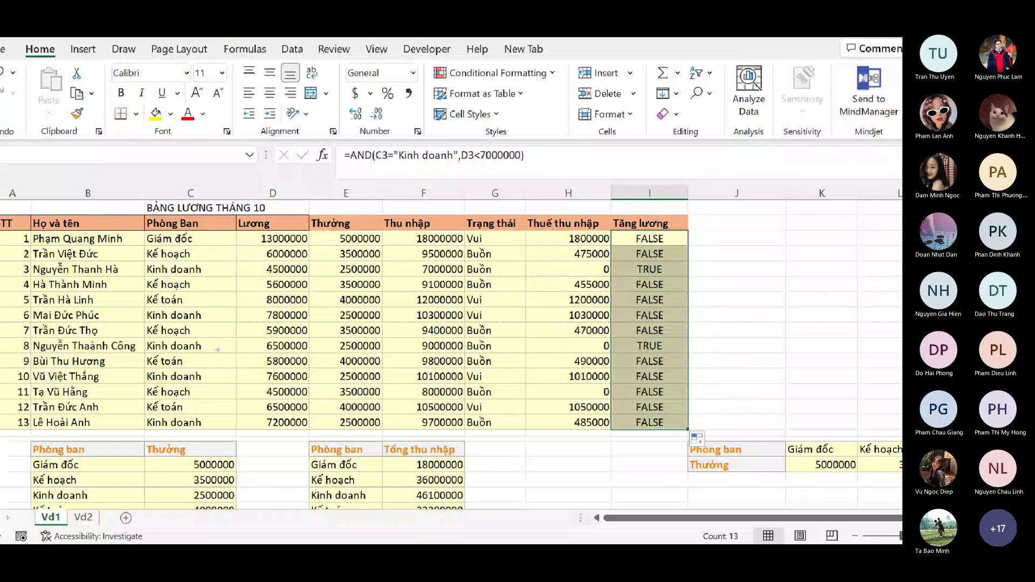
{"action": "left_click_drag", "start_coordinate": [221, 267], "coordinate": [636, 261]}
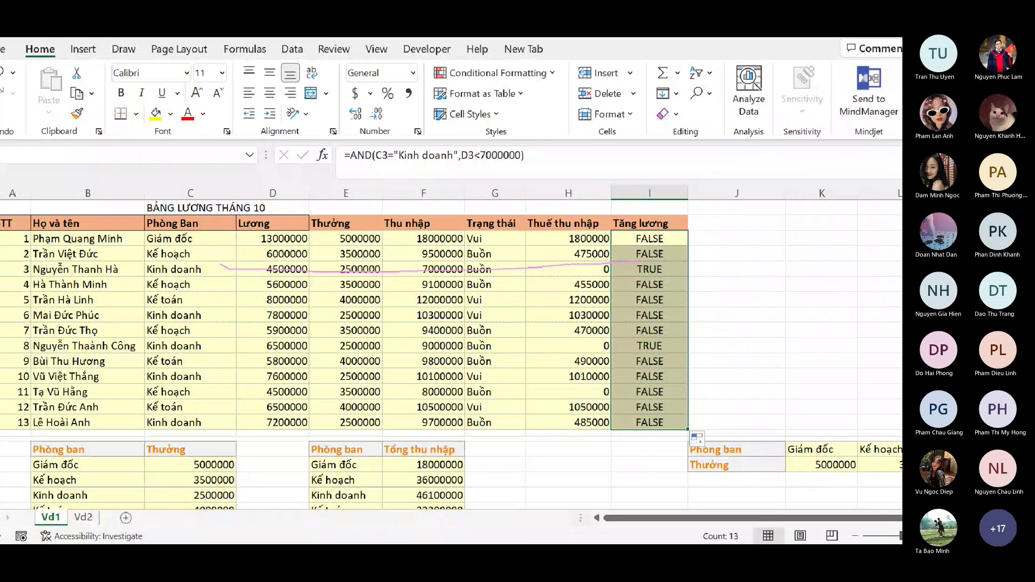
{"action": "left_click_drag", "start_coordinate": [228, 348], "coordinate": [626, 348]}
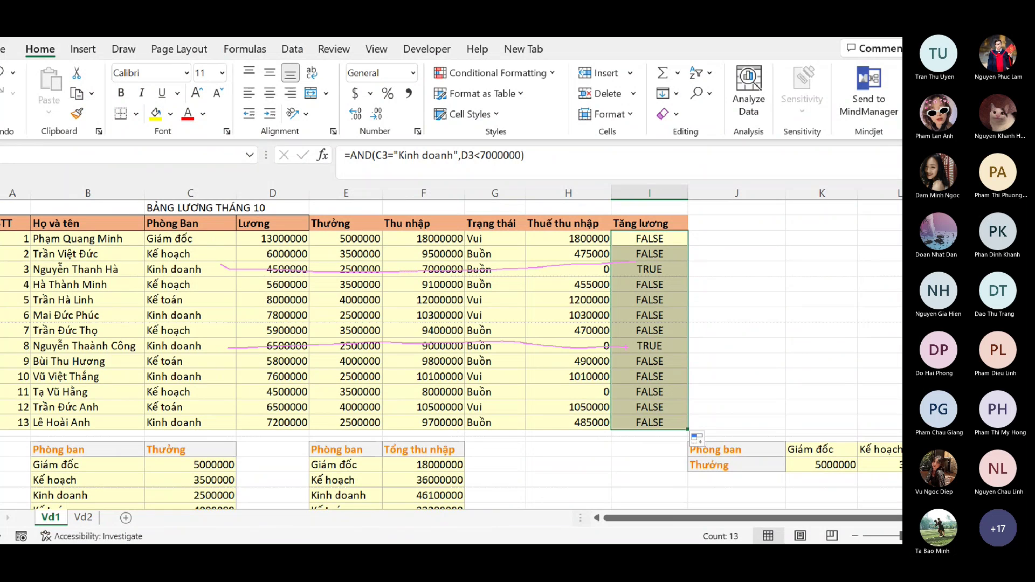
{"action": "mouse_move", "coordinate": [569, 149]}
{"action": "left_mouse_down"}
{"action": "mouse_move", "coordinate": [547, 134]}
{"action": "mouse_move", "coordinate": [380, 132]}
{"action": "mouse_move", "coordinate": [561, 133]}
{"action": "mouse_move", "coordinate": [511, 124]}
{"action": "left_mouse_up"}
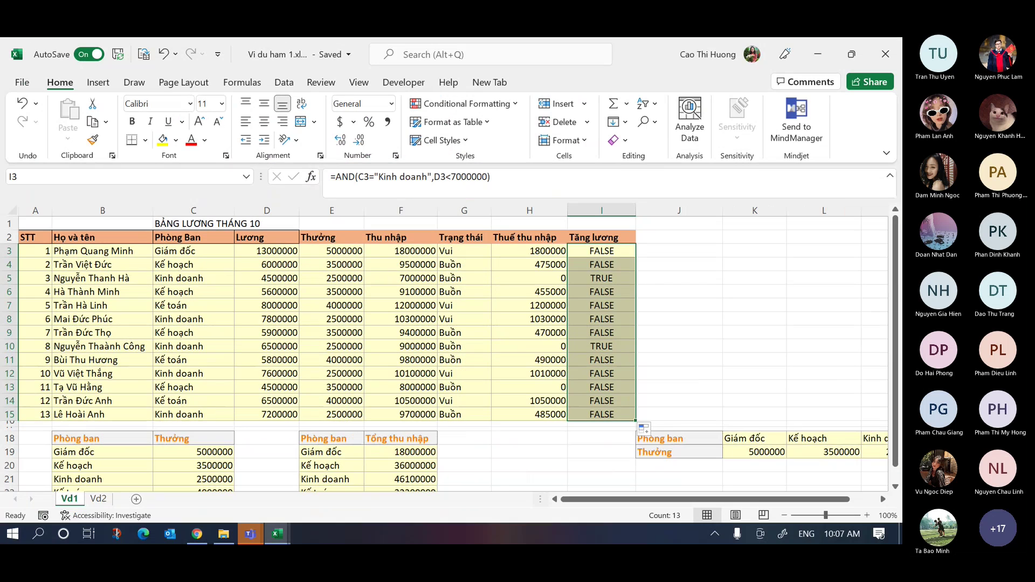
{"action": "left_click", "coordinate": [726, 360]}
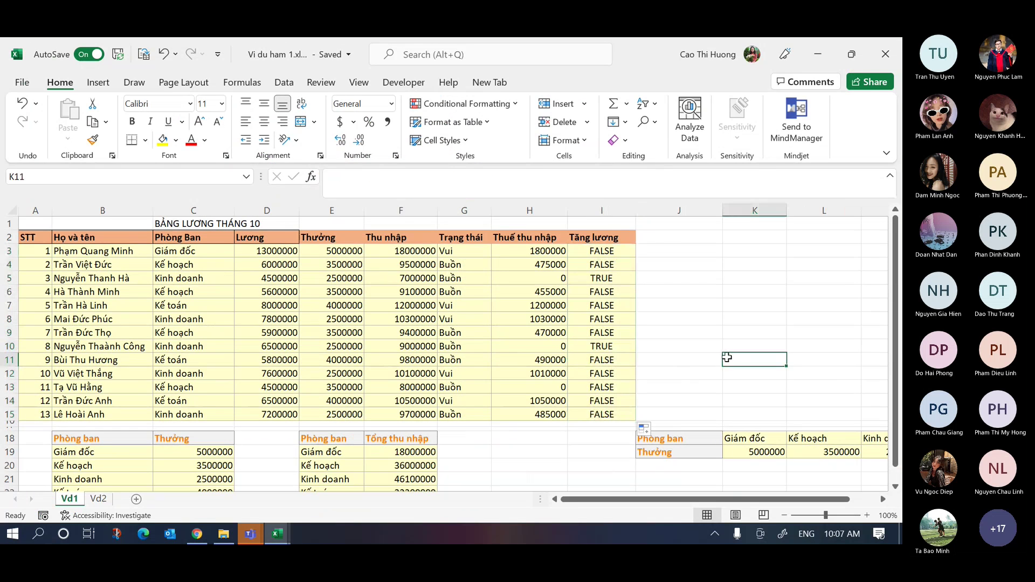
- Insert a new column J directly after Tăng lương and enter the heading "Công tác" in J2
{"action": "right_click", "coordinate": [660, 211]}
{"action": "left_click", "coordinate": [701, 327]}
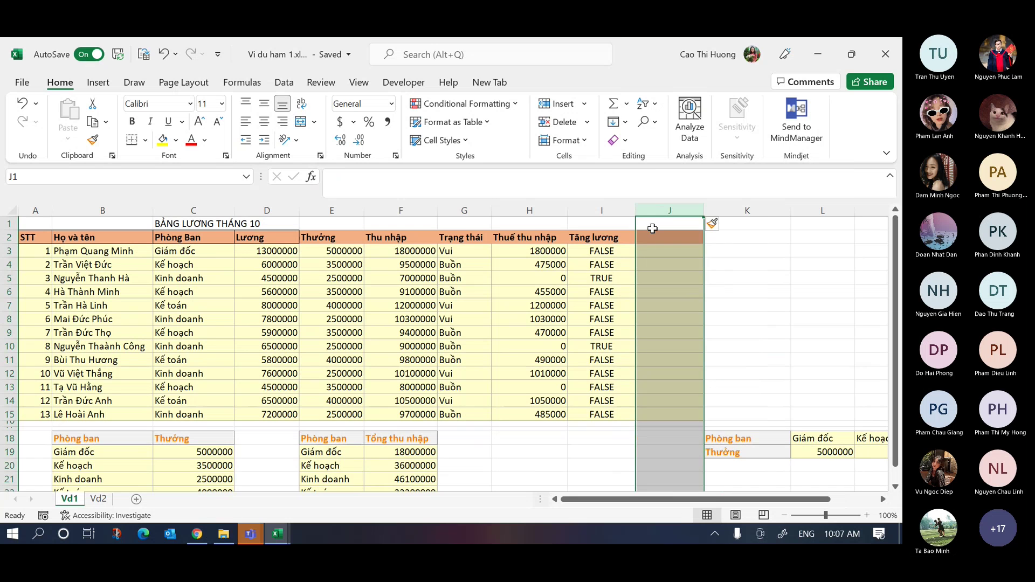
{"action": "left_click", "coordinate": [655, 244]}
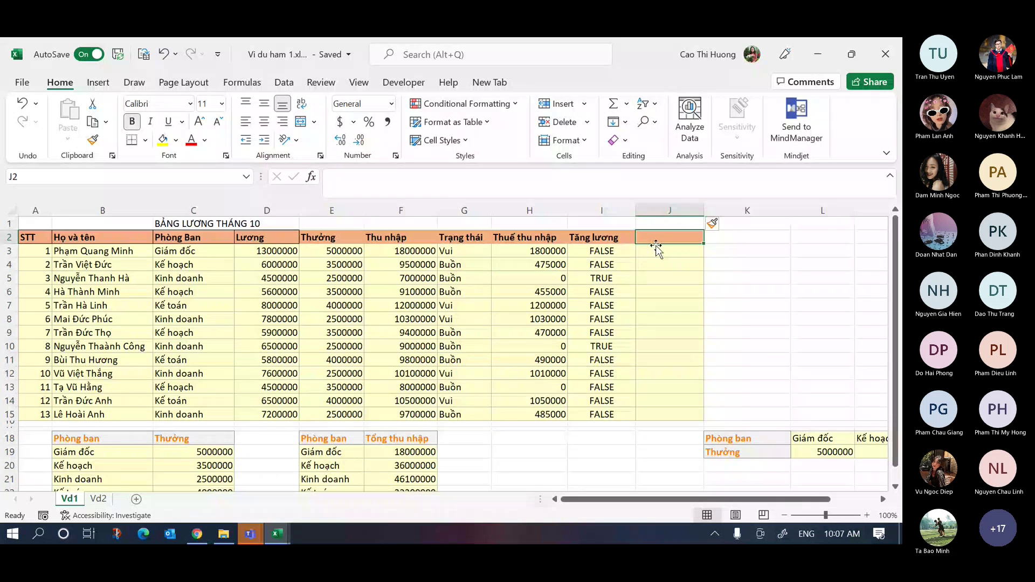
{"action": "type", "text": "Công tác"}
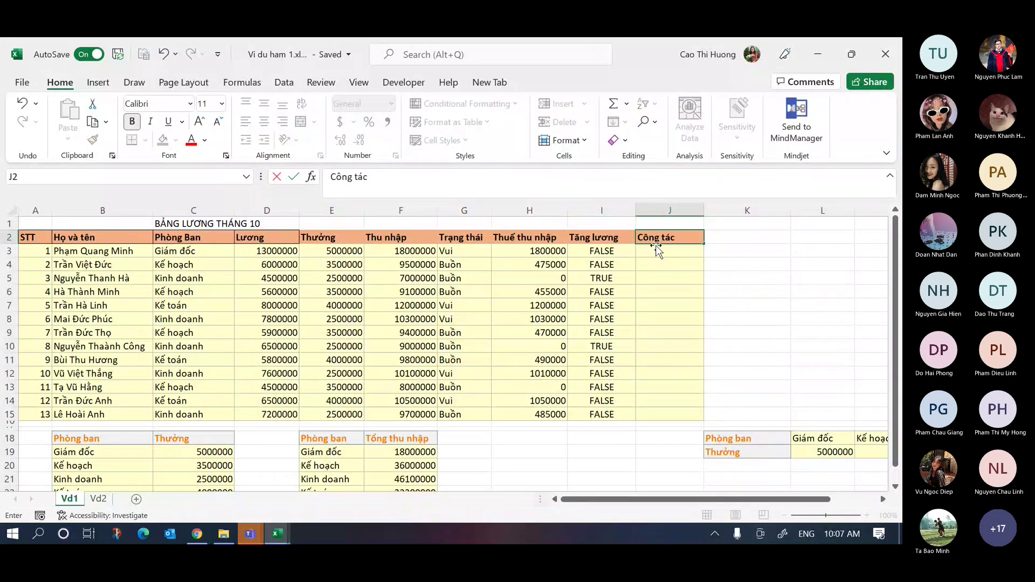
{"action": "key", "text": "Return"}
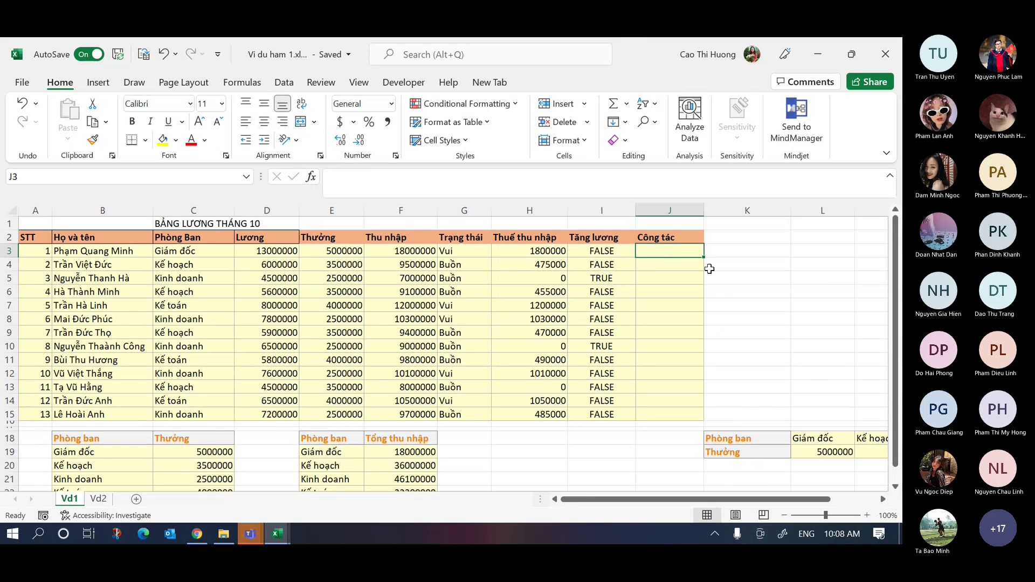
{"action": "left_click", "coordinate": [678, 241]}
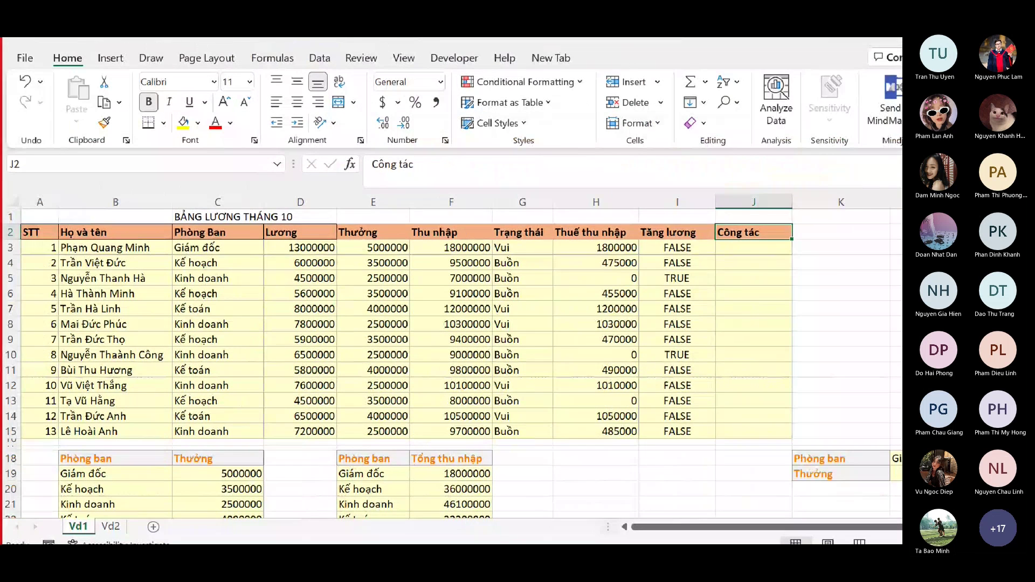
{"action": "mouse_move", "coordinate": [720, 222]}
{"action": "left_mouse_down"}
{"action": "mouse_move", "coordinate": [754, 221]}
{"action": "mouse_move", "coordinate": [729, 241]}
{"action": "left_mouse_up"}
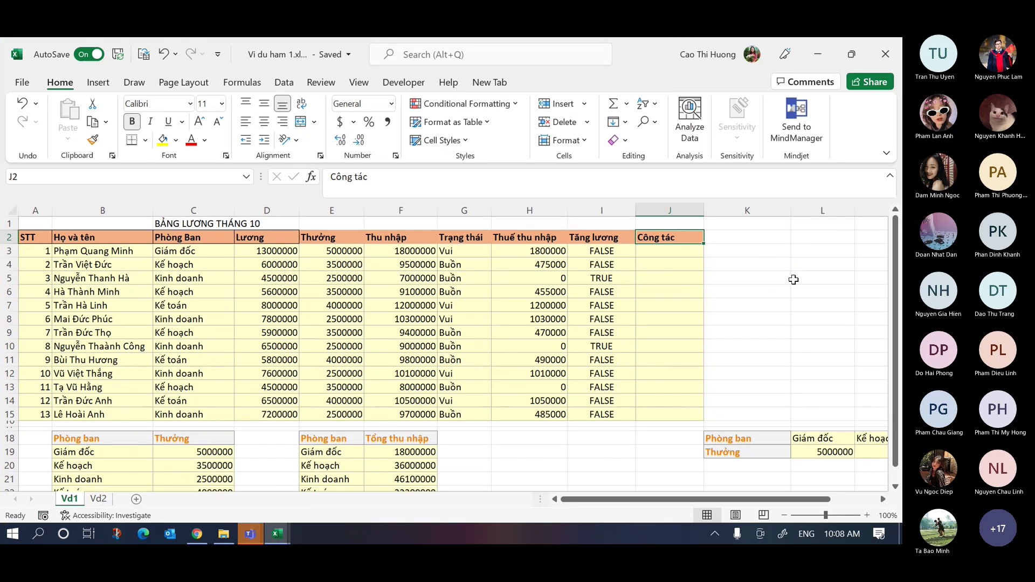
- Start a trial OR formula in cell K3 to examine its logical arguments
{"action": "left_click", "coordinate": [861, 252]}
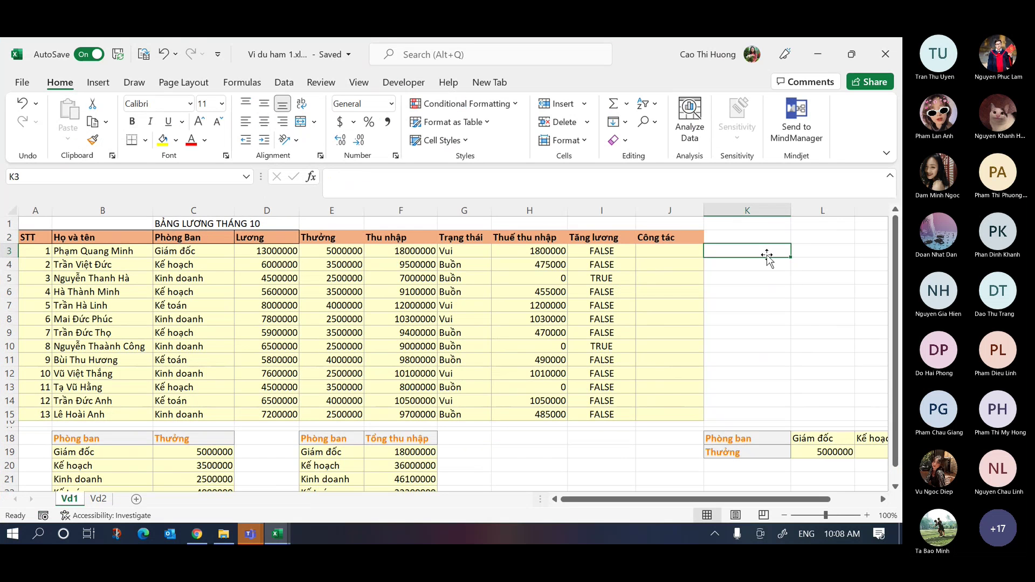
{"action": "type", "text": "=or"}
{"action": "key", "text": "Tab"}
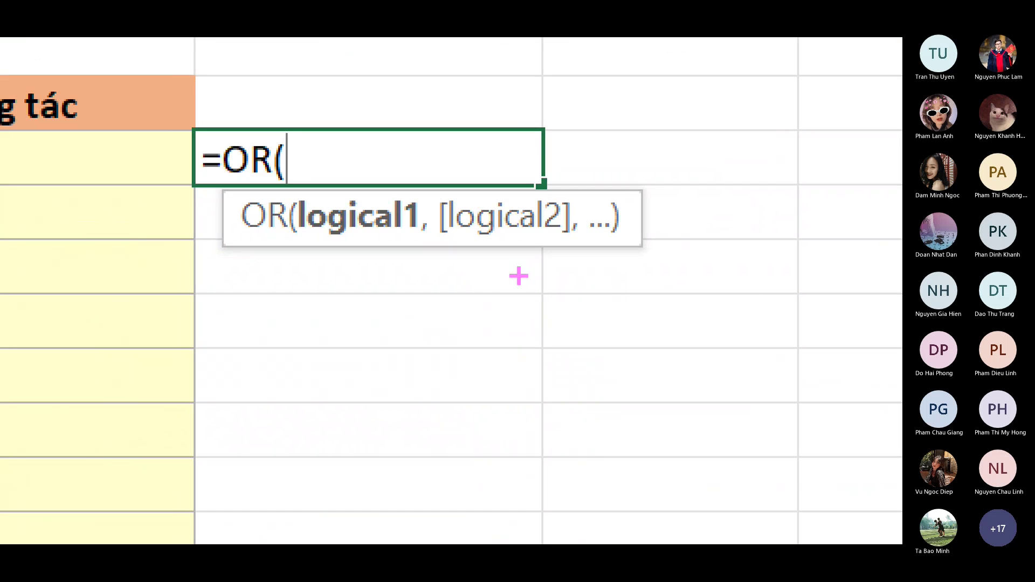
{"action": "left_click_drag", "start_coordinate": [306, 238], "coordinate": [389, 240]}
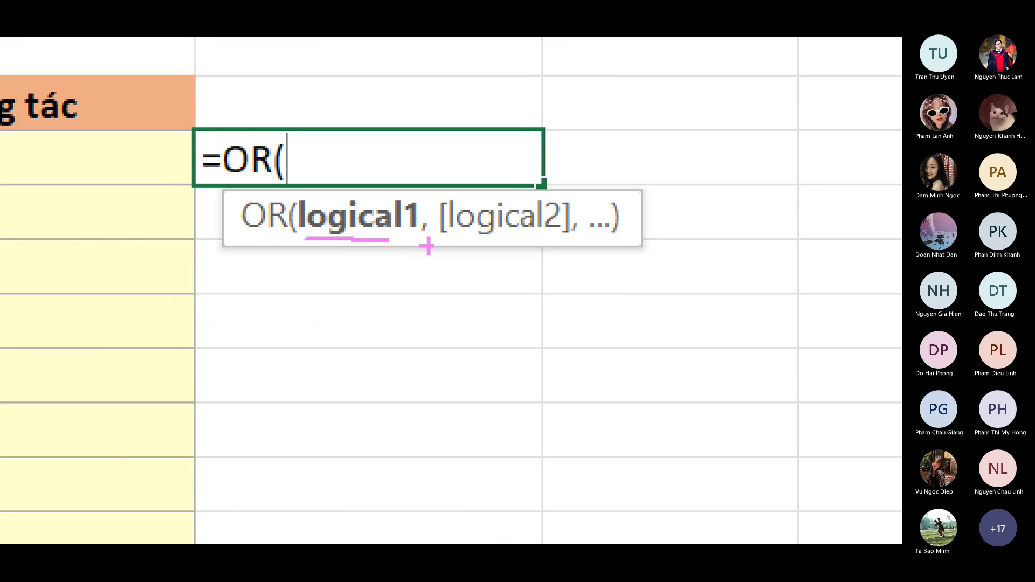
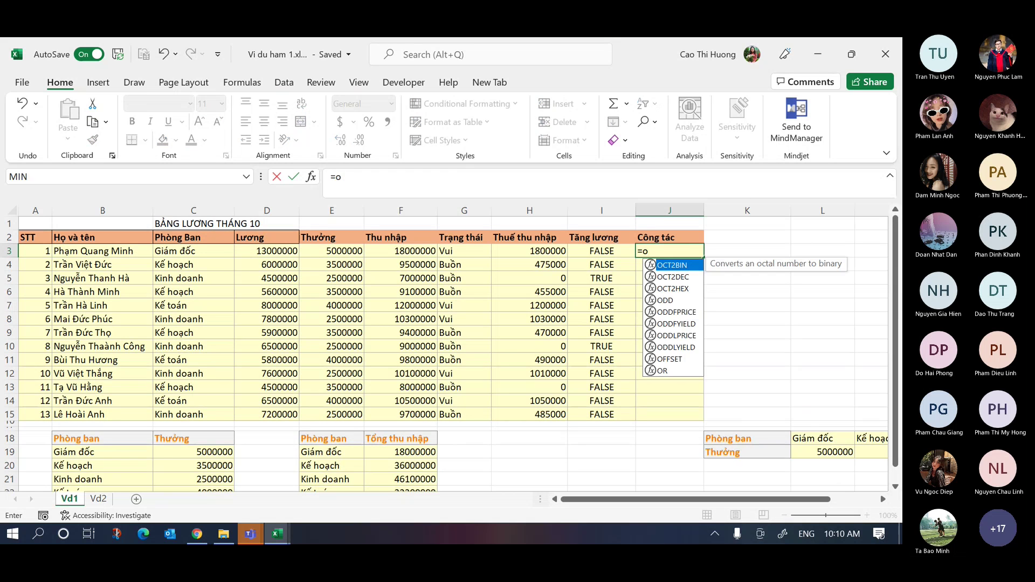
- Enter the formula =OR(C3="Kế hoạch",C3="Kế toán") in cell J3 to test the first employee's department
{"action": "type", "text": "r("}
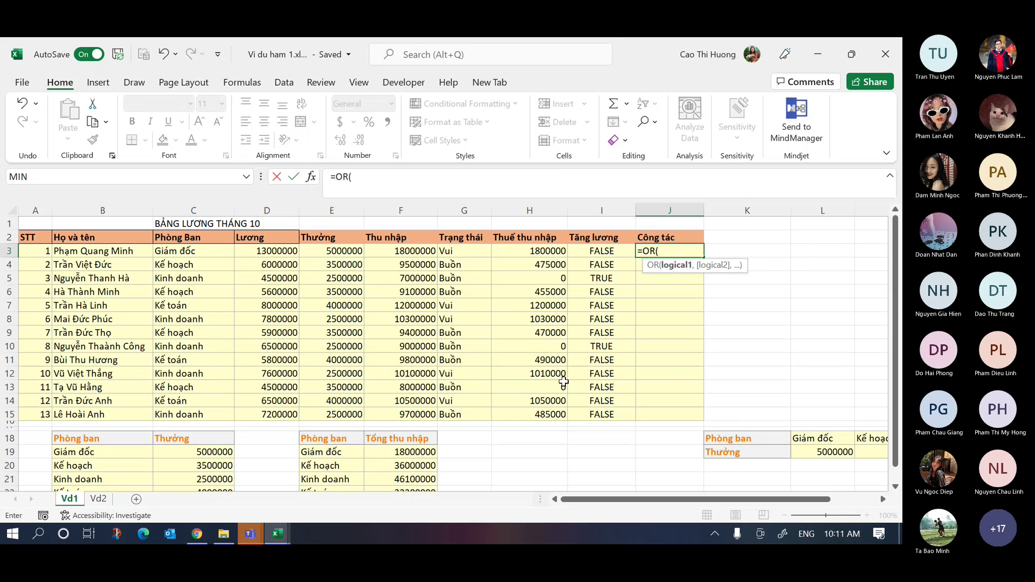
{"action": "left_click", "coordinate": [209, 254]}
{"action": "type", "text": "=\"Kế"}
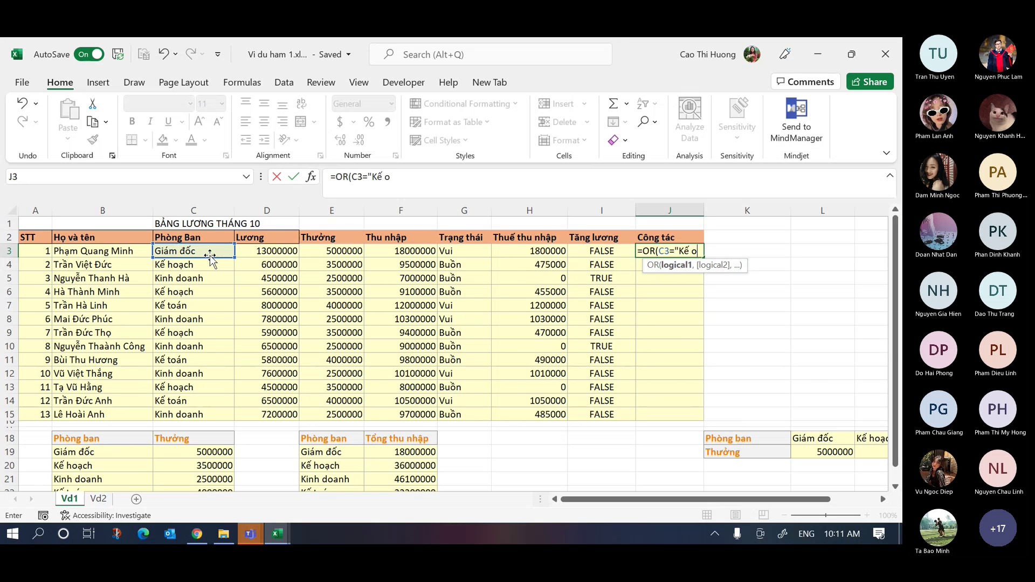
{"action": "type", "text": " hoạch\","}
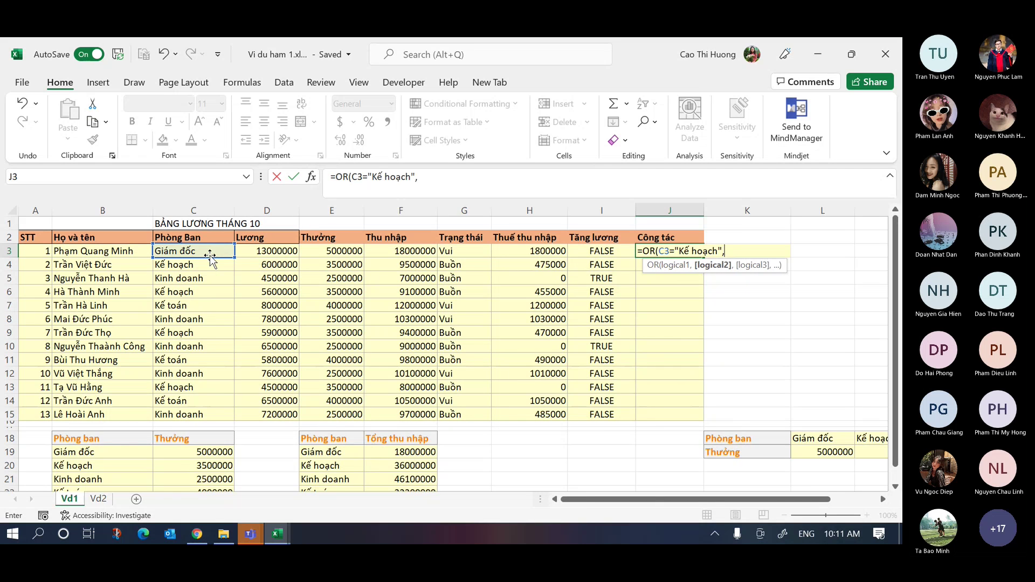
{"action": "left_click", "coordinate": [200, 252]}
{"action": "type", "text": "="}
{"action": "type", "text": "\"Kế toa"}
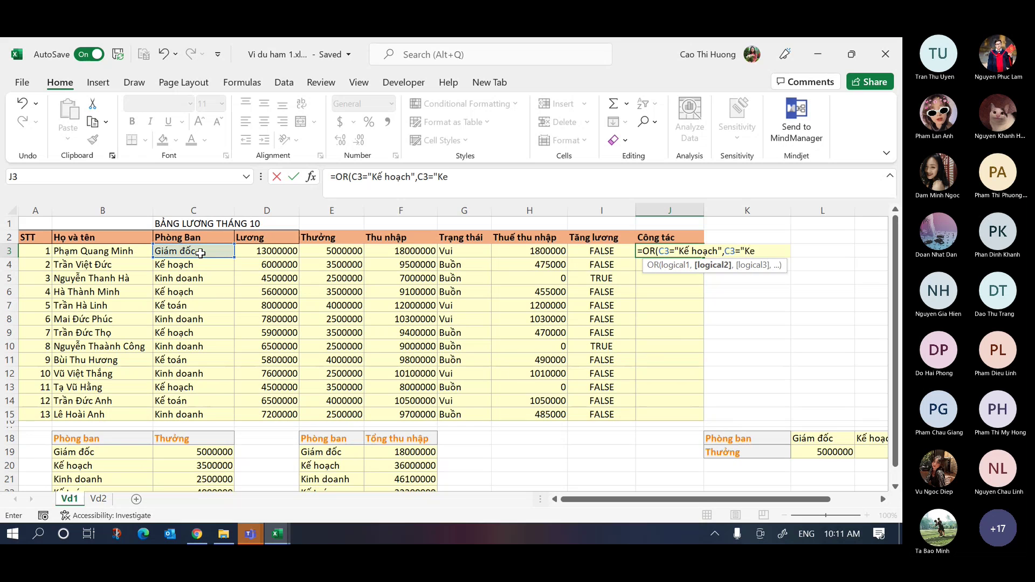
{"action": "type", "text": "ns"}
{"action": "type", "text": "\""}
{"action": "type", "text": ")"}
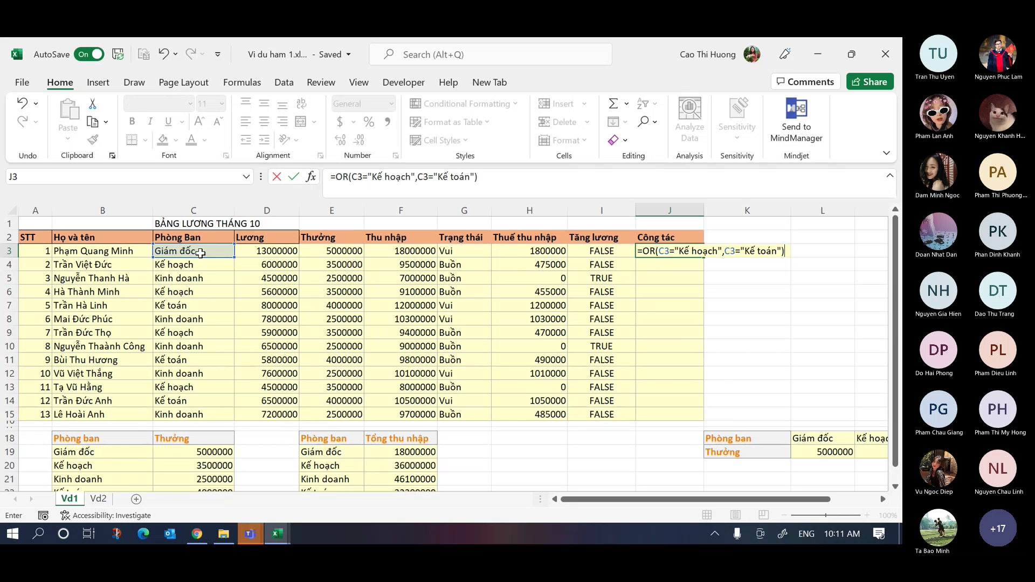
{"action": "key", "text": "Return"}
{"action": "key", "text": "Up"}
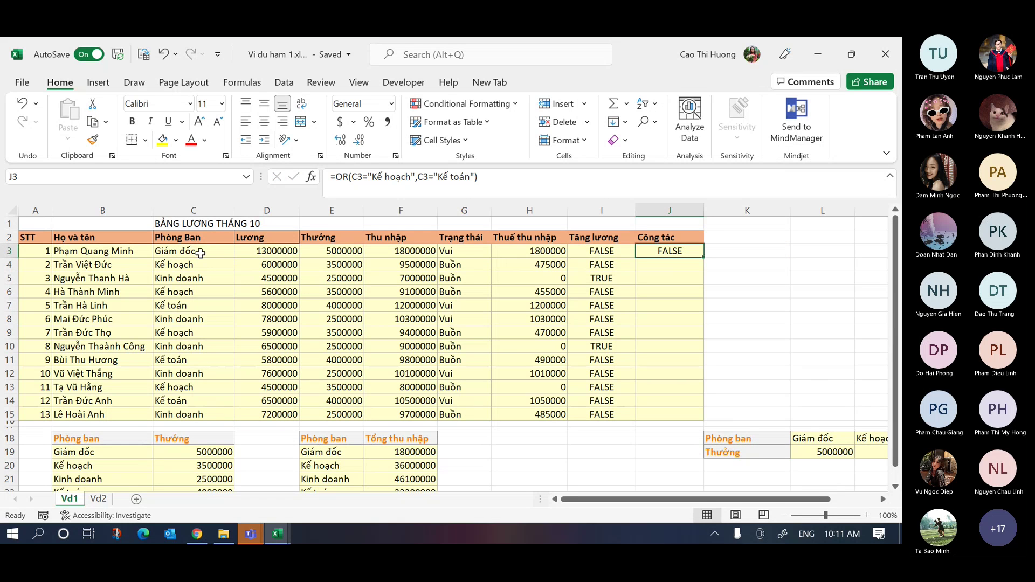
- Fill the OR formula from J3 down the Công tác column through J15 and review its two conditions
{"action": "double_click", "coordinate": [707, 255]}
{"action": "left_click", "coordinate": [649, 180]}
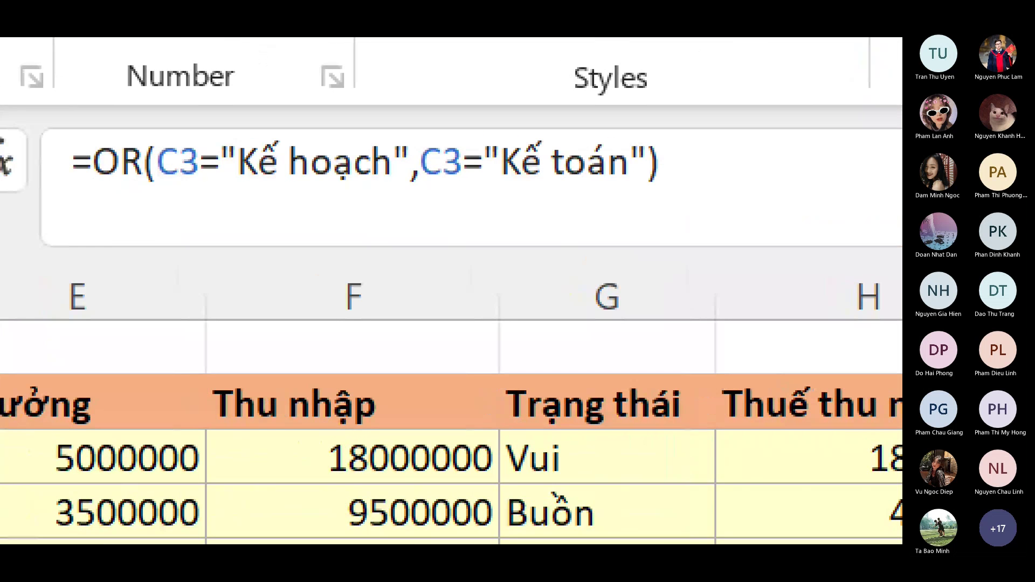
{"action": "mouse_move", "coordinate": [168, 184]}
{"action": "left_mouse_down"}
{"action": "mouse_move", "coordinate": [387, 184]}
{"action": "mouse_move", "coordinate": [195, 193]}
{"action": "mouse_move", "coordinate": [650, 202]}
{"action": "mouse_move", "coordinate": [472, 207]}
{"action": "left_mouse_up"}
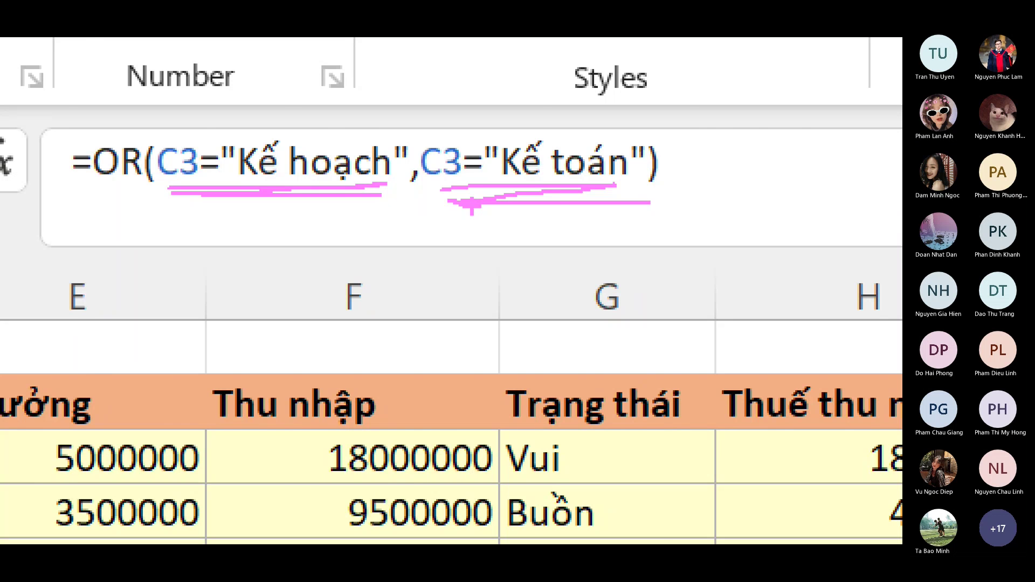
{"action": "key", "text": "Return"}
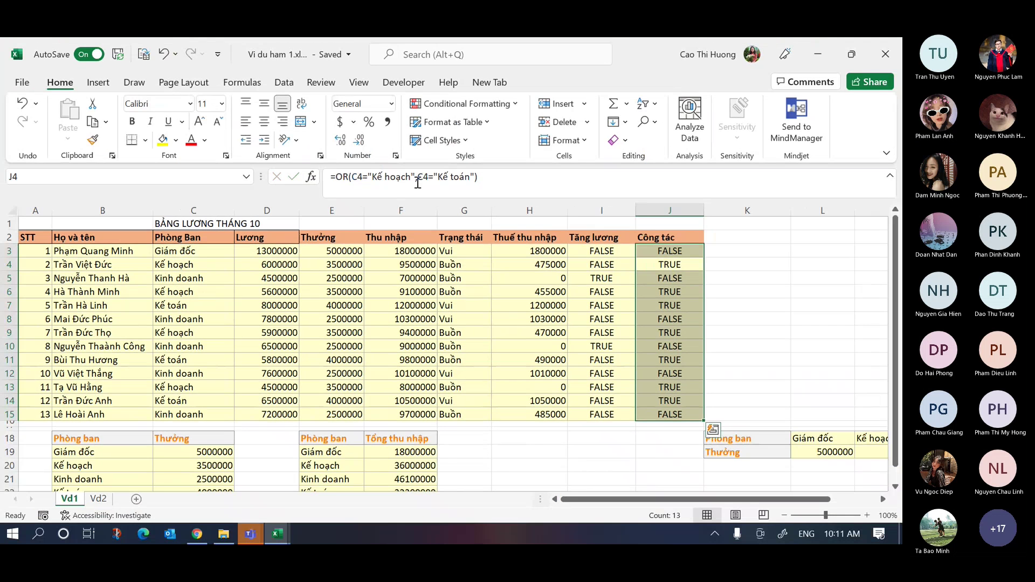
- Insert a new column K directly after Công tác and enter the heading "DD công tác" in K2
{"action": "right_click", "coordinate": [747, 210]}
{"action": "left_click", "coordinate": [771, 324]}
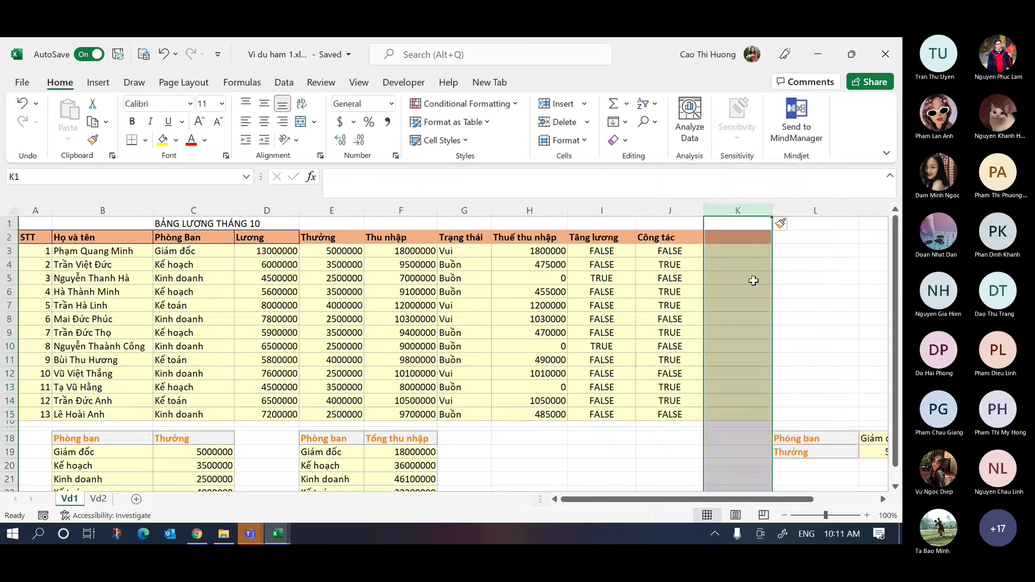
{"action": "left_click", "coordinate": [728, 236]}
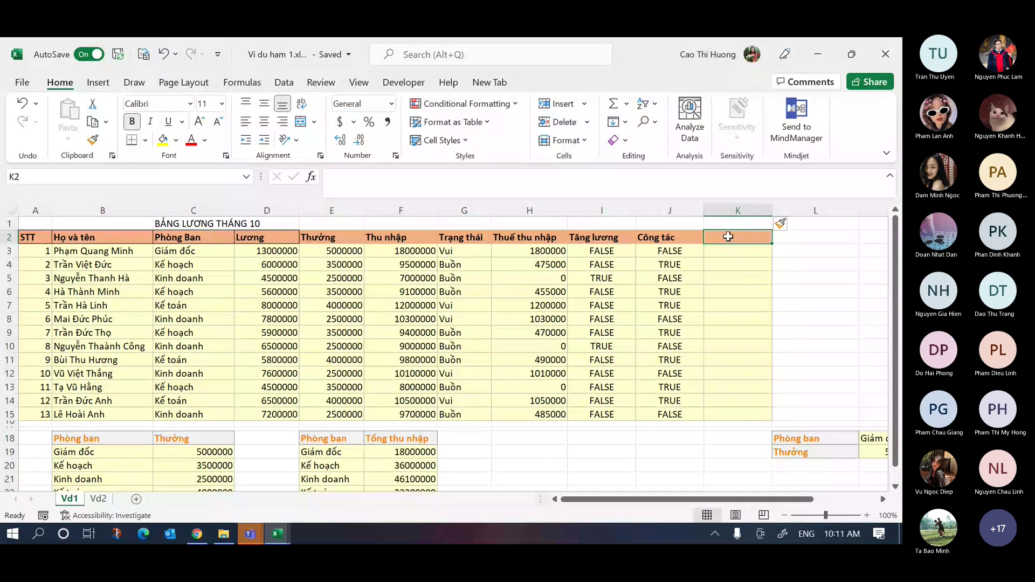
{"action": "type", "text": "D"}
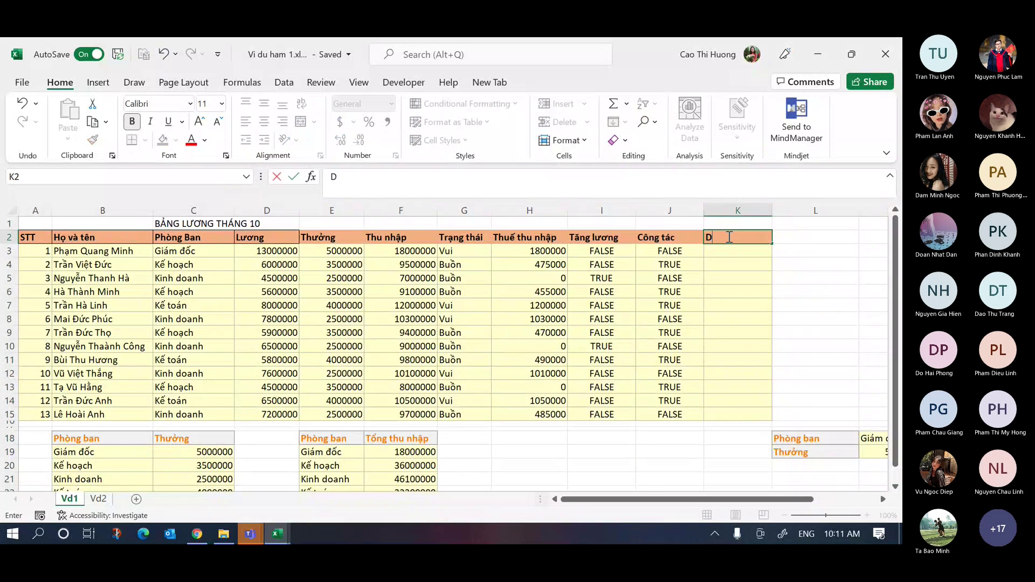
{"action": "type", "text": "D công tác"}
{"action": "key", "text": "Return"}
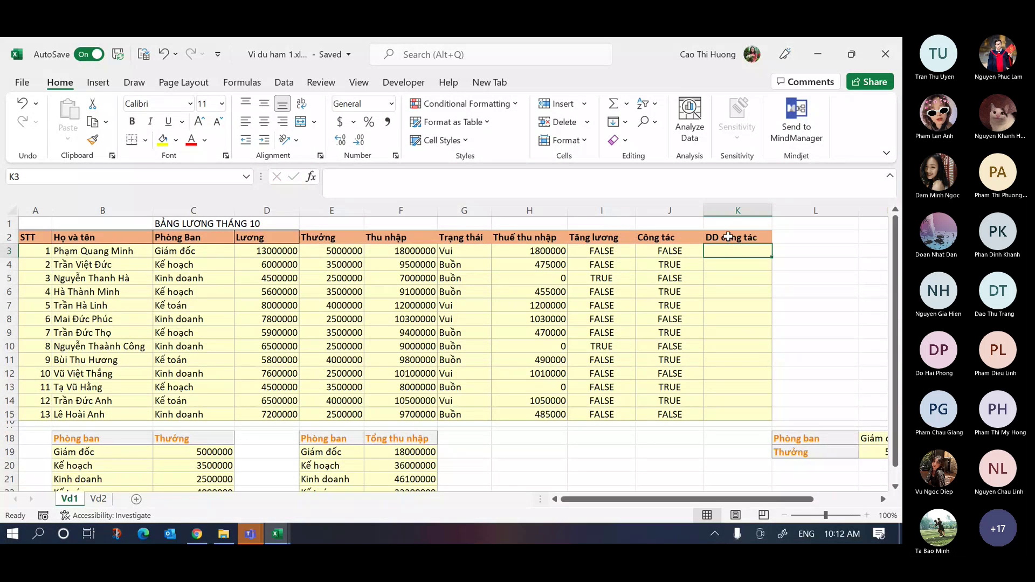
- Narrow the Trạng thái and Thuế thu nhập columns and select cell K3 under DD công tác
{"action": "left_click_drag", "start_coordinate": [491, 213], "coordinate": [469, 213]}
{"action": "left_click_drag", "start_coordinate": [545, 213], "coordinate": [533, 216]}
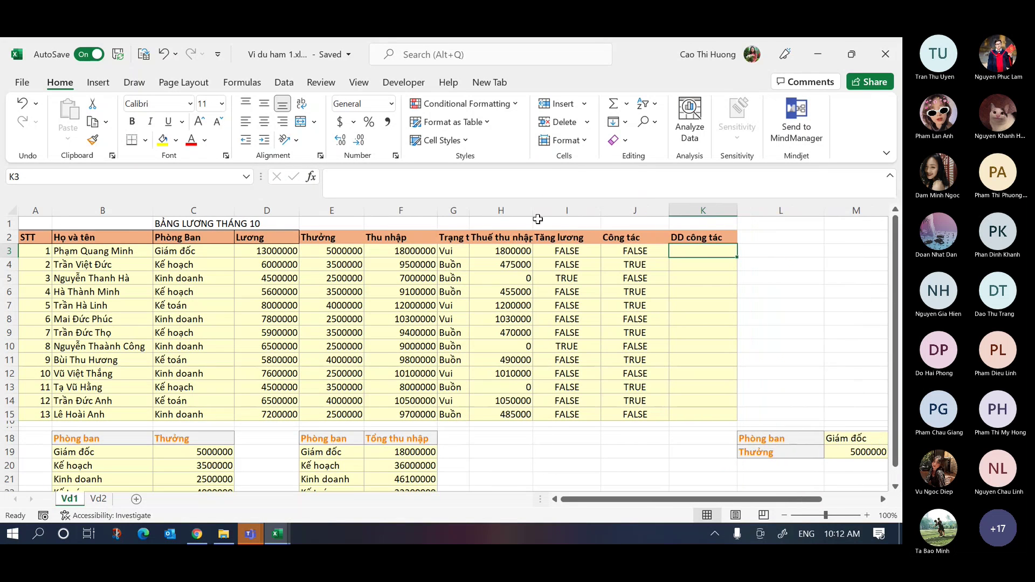
{"action": "left_click", "coordinate": [641, 250]}
{"action": "left_click", "coordinate": [718, 250]}
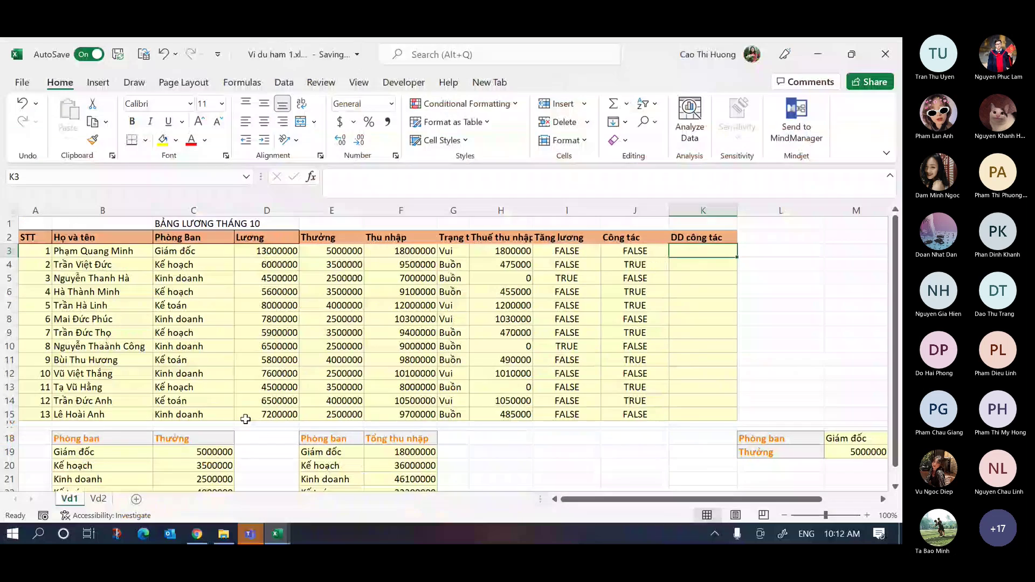
{"action": "key", "text": "Return"}
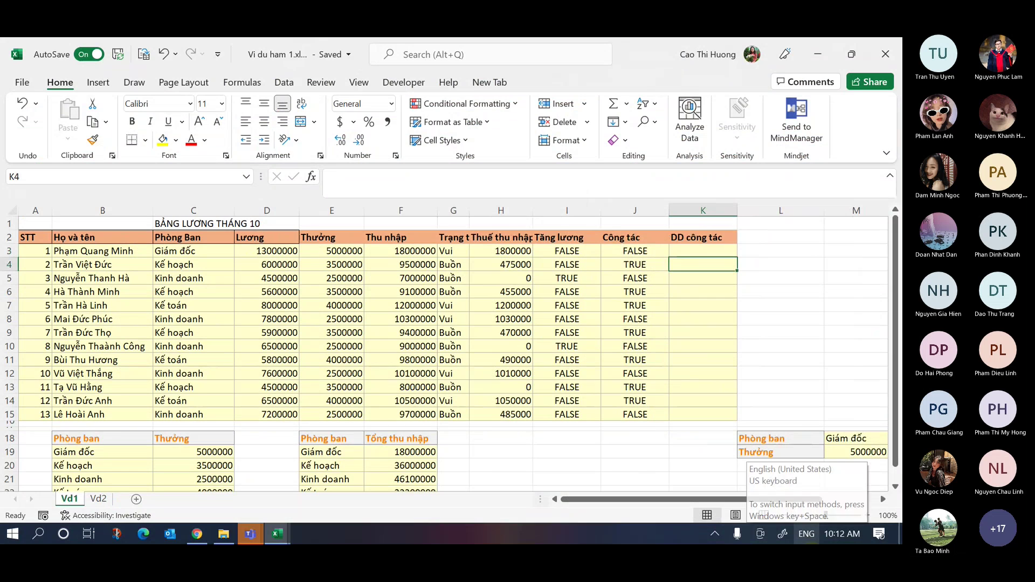
{"action": "left_click", "coordinate": [707, 250]}
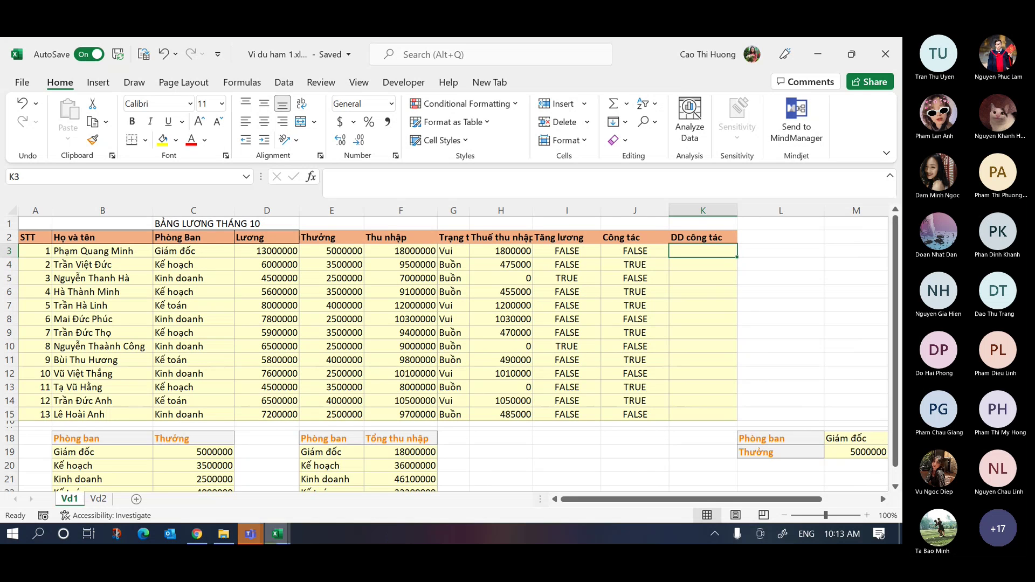
- Check the Microsoft Teams meeting chat for proposed DD công tác formulas, returning to cell K3 of the payroll sheet
{"action": "mouse_move", "coordinate": [254, 537]}
{"action": "left_click", "coordinate": [401, 442]}
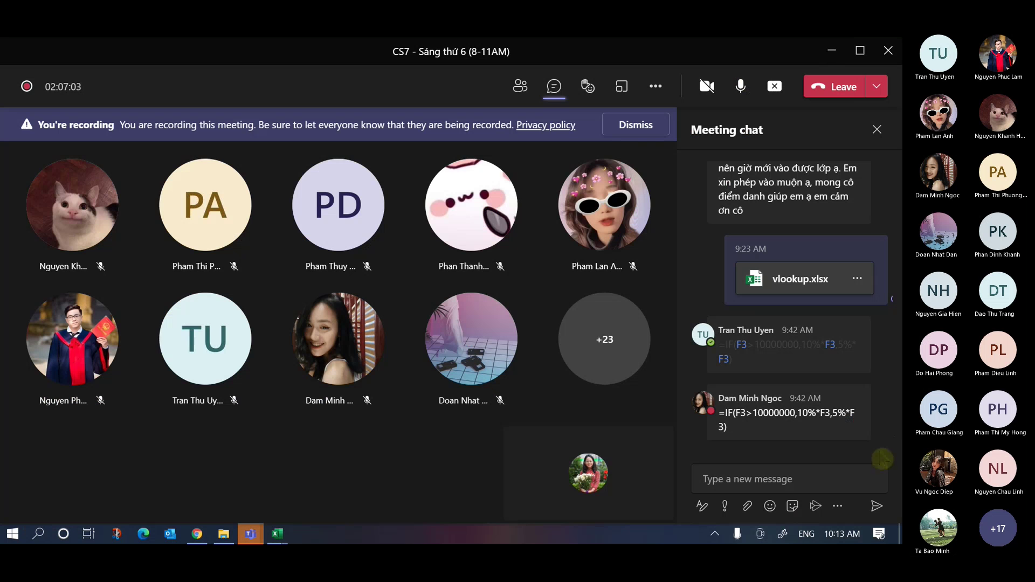
{"action": "left_click", "coordinate": [832, 50]}
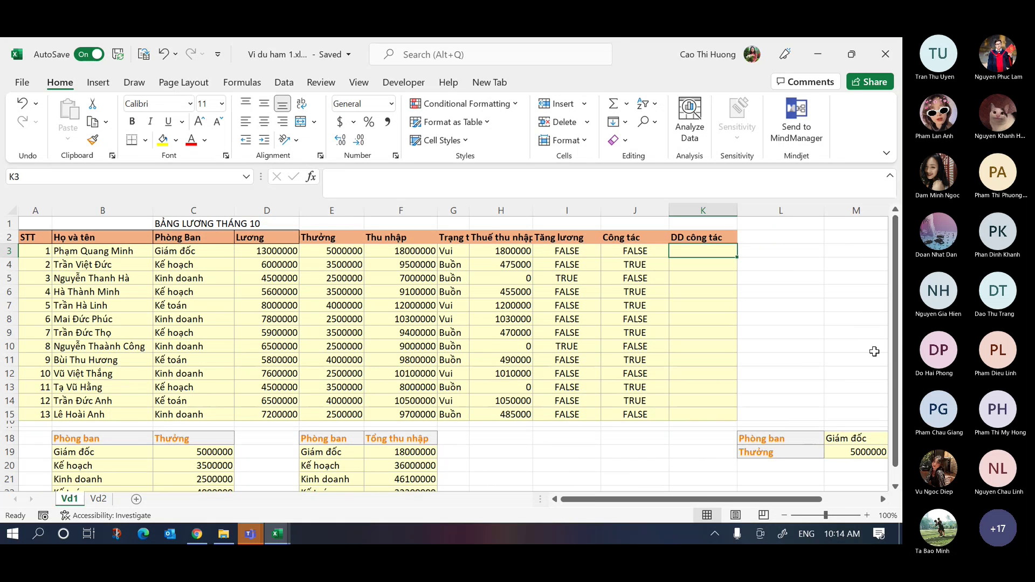
{"action": "key", "text": "alt+Tab"}
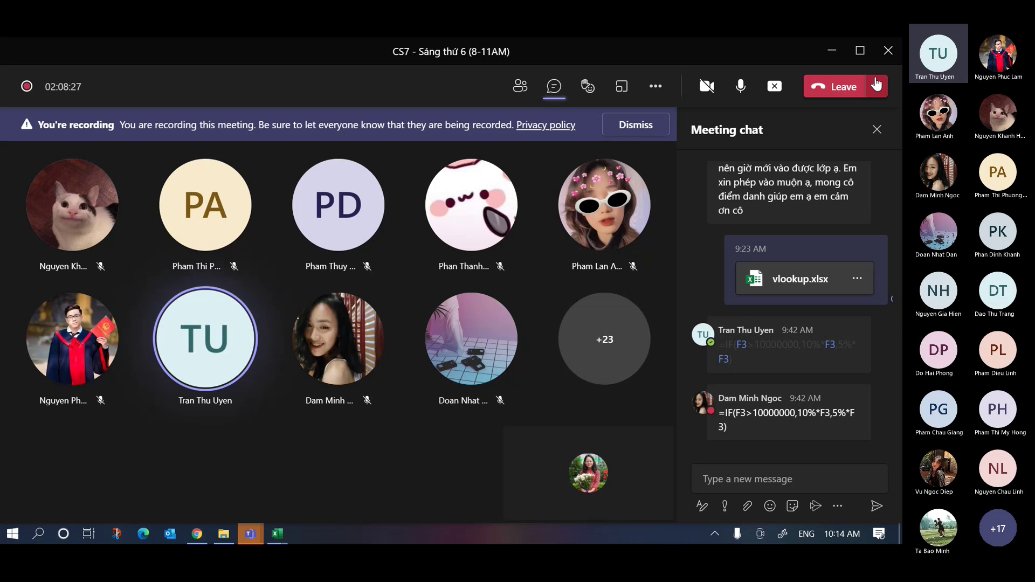
{"action": "left_click", "coordinate": [831, 61]}
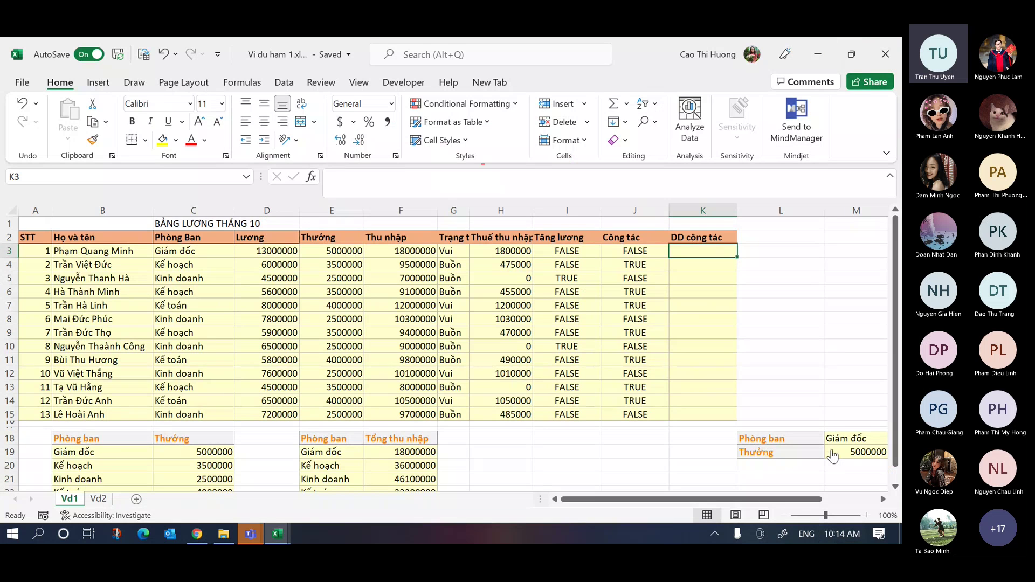
{"action": "key", "text": "alt+Tab"}
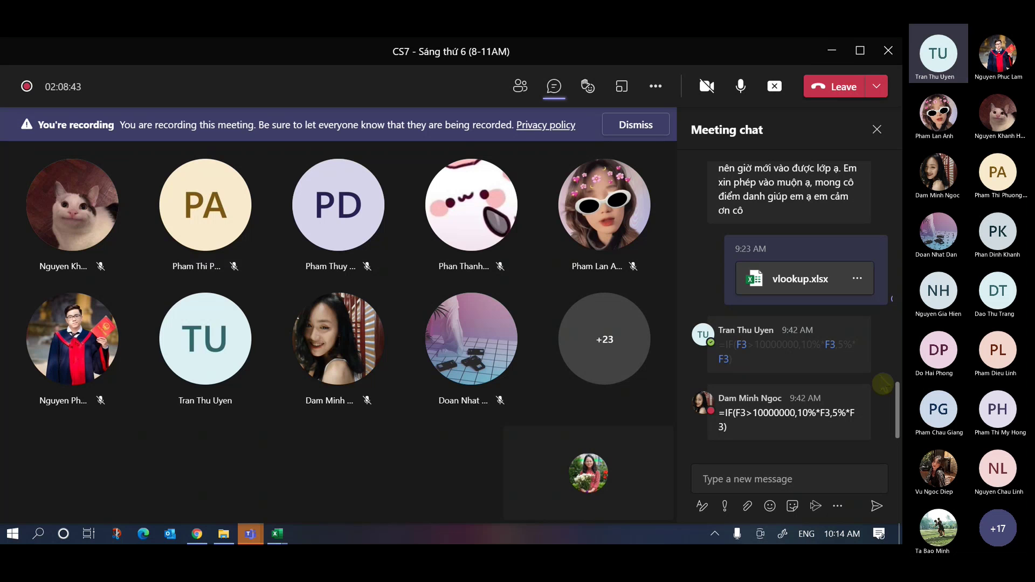
{"action": "left_click", "coordinate": [832, 56]}
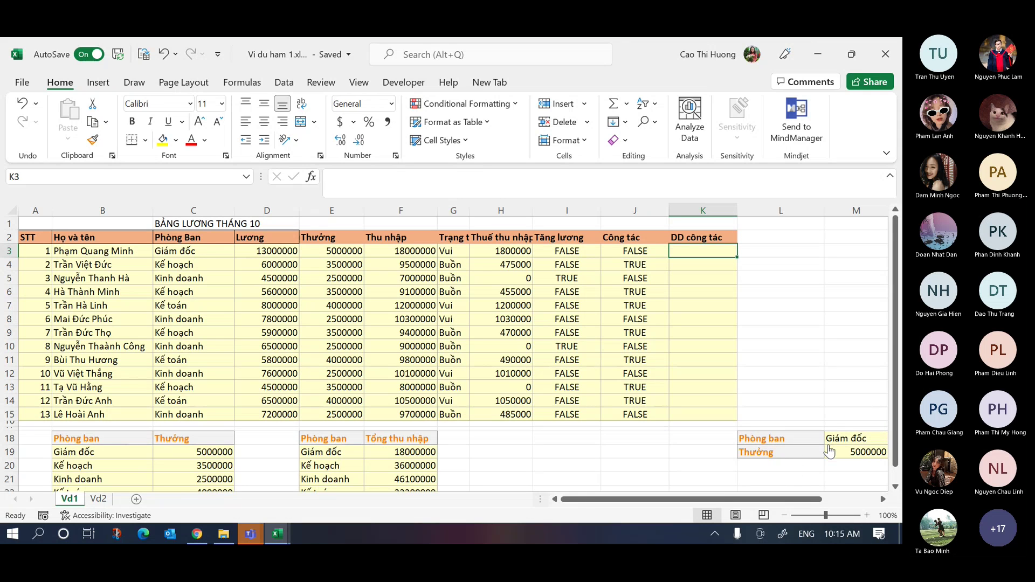
{"action": "left_click_drag", "start_coordinate": [701, 257], "coordinate": [723, 418]}
{"action": "left_click", "coordinate": [702, 210]}
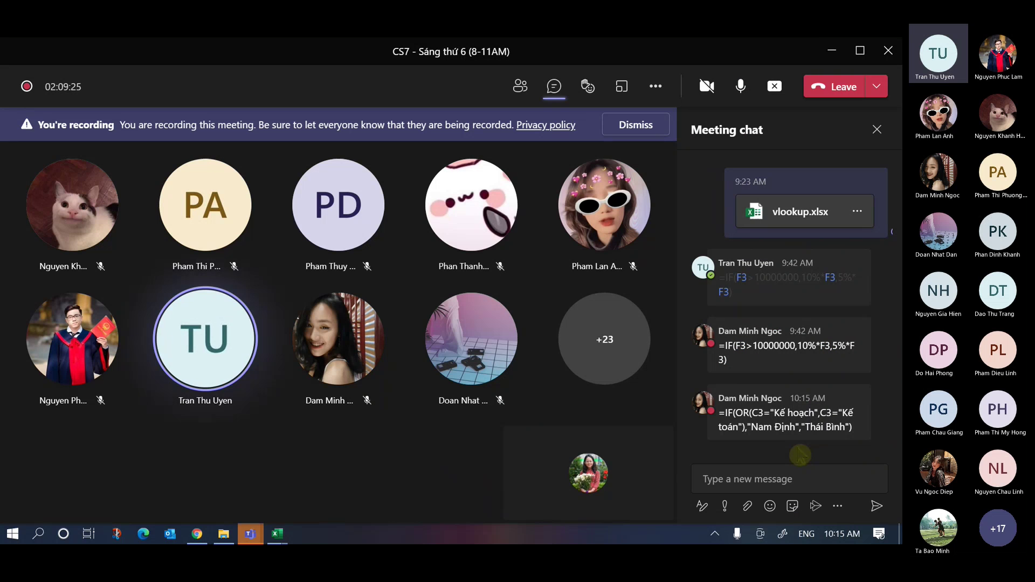
{"action": "left_click", "coordinate": [839, 59]}
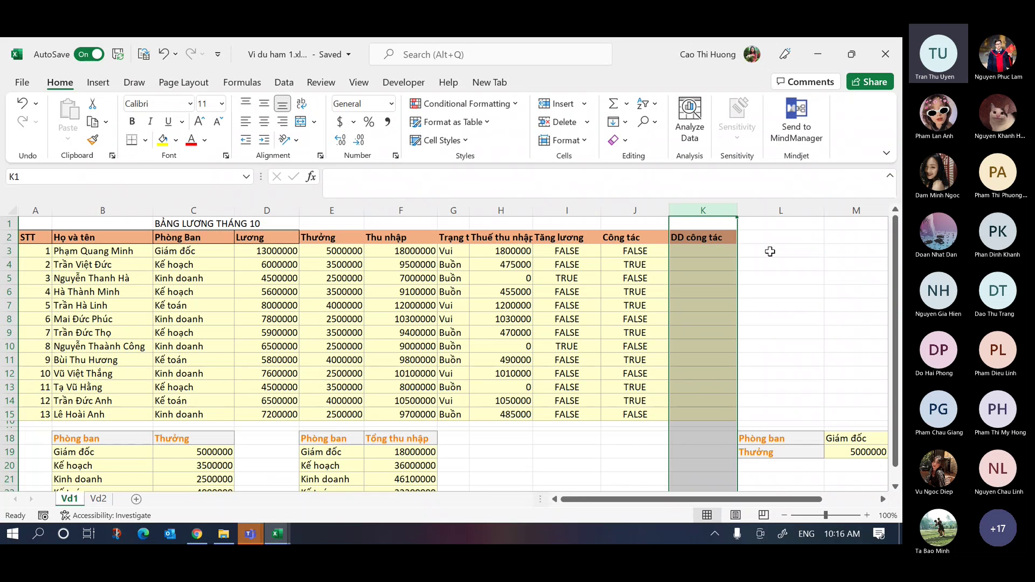
{"action": "left_click", "coordinate": [717, 249]}
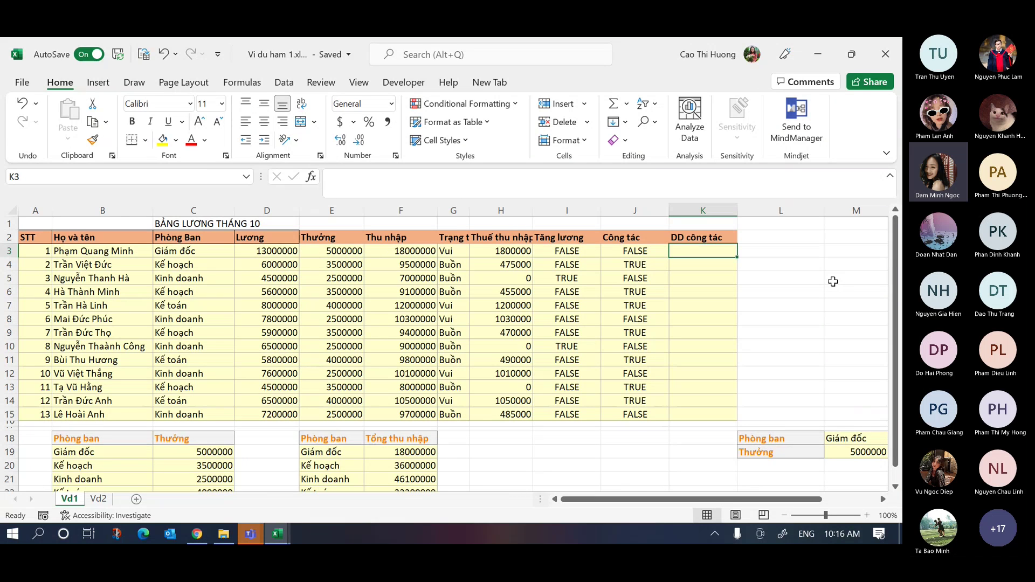
- Highlight the reply =IF(OR(C3="Kế hoạch",C3="Kế toán"),"Nam Định","Thái Bình") in the Teams meeting chat and return to the Vi du ham 1.xlsx workbook
{"action": "key", "text": "alt+Tab"}
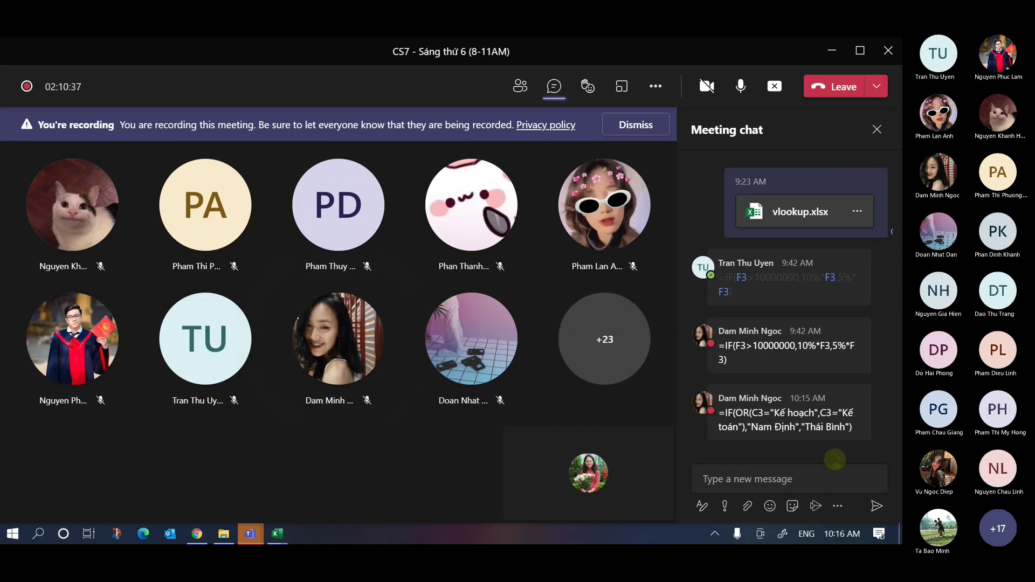
{"action": "mouse_move", "coordinate": [862, 446]}
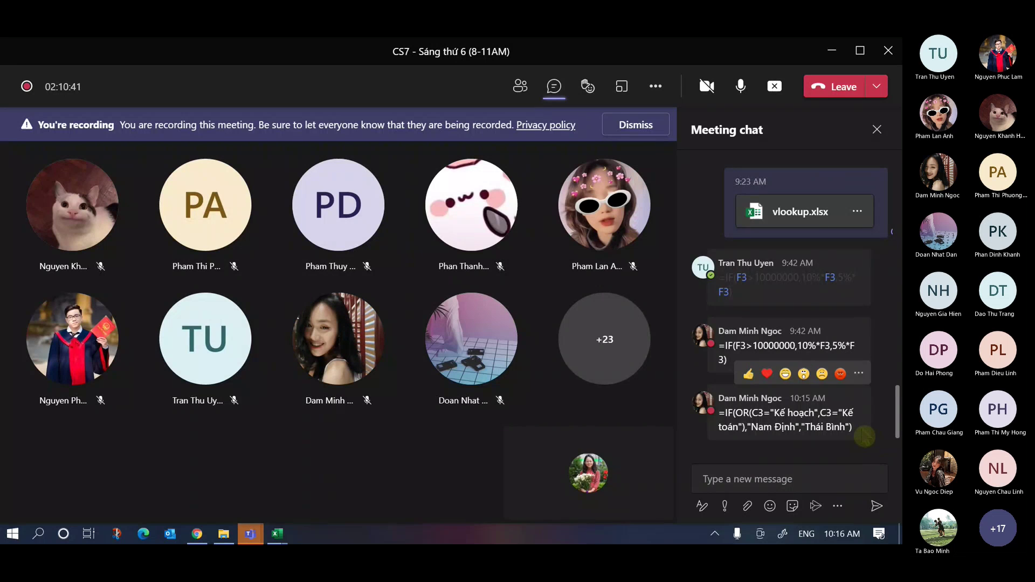
{"action": "left_click_drag", "start_coordinate": [853, 427], "coordinate": [720, 412]}
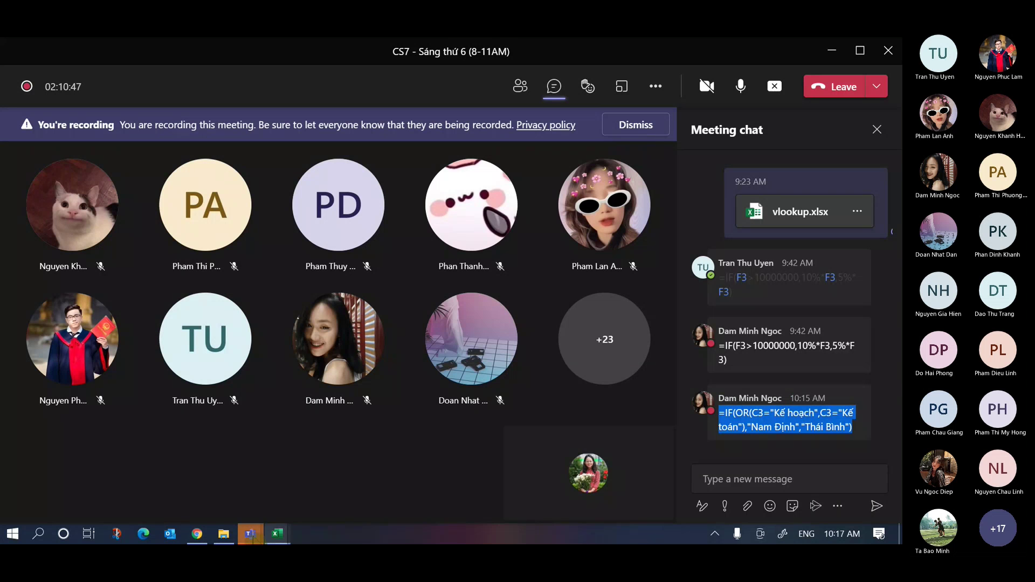
{"action": "left_click", "coordinate": [249, 533]}
{"action": "mouse_move", "coordinate": [277, 534]}
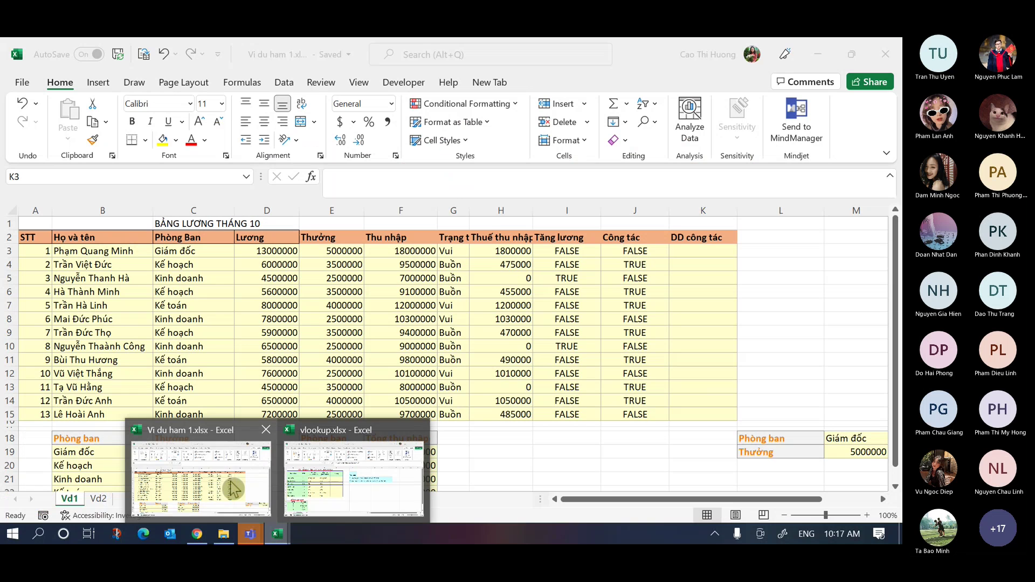
{"action": "left_click", "coordinate": [231, 482]}
- Start an IF formula in K3 with the nested test OR(C3="Kế hoạch",C3="Kế toán")
{"action": "type", "text": "=i"}
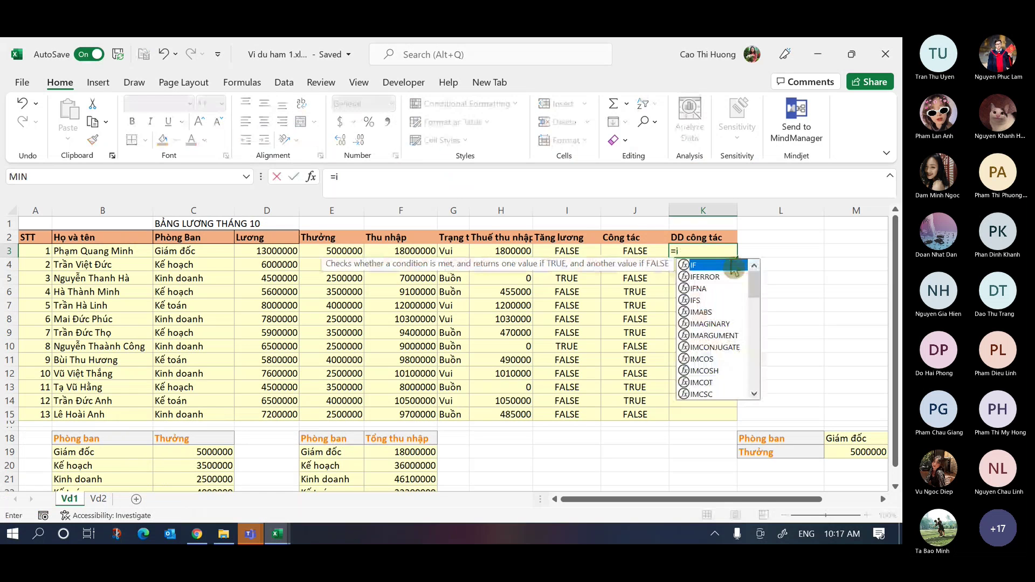
{"action": "double_click", "coordinate": [734, 265]}
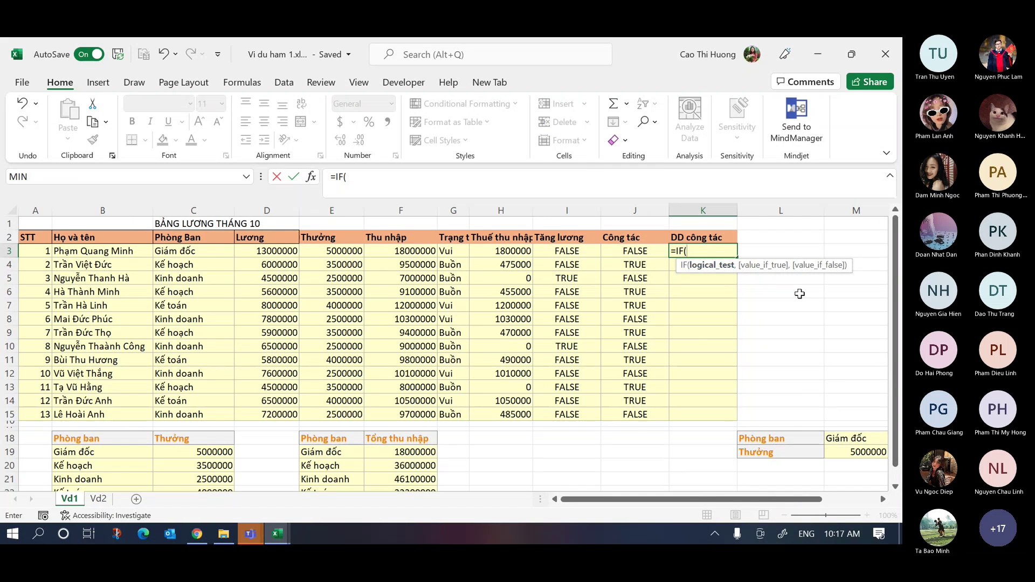
{"action": "type", "text": "Ph"}
{"action": "key", "text": "BackSpace"}
{"action": "key", "text": "BackSpace"}
{"action": "type", "text": "OR"}
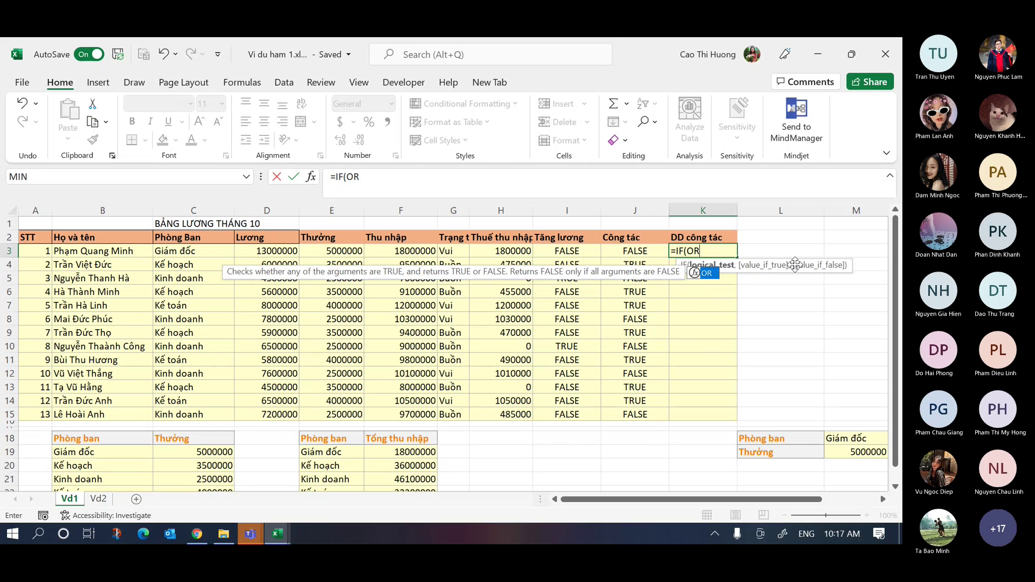
{"action": "type", "text": "("}
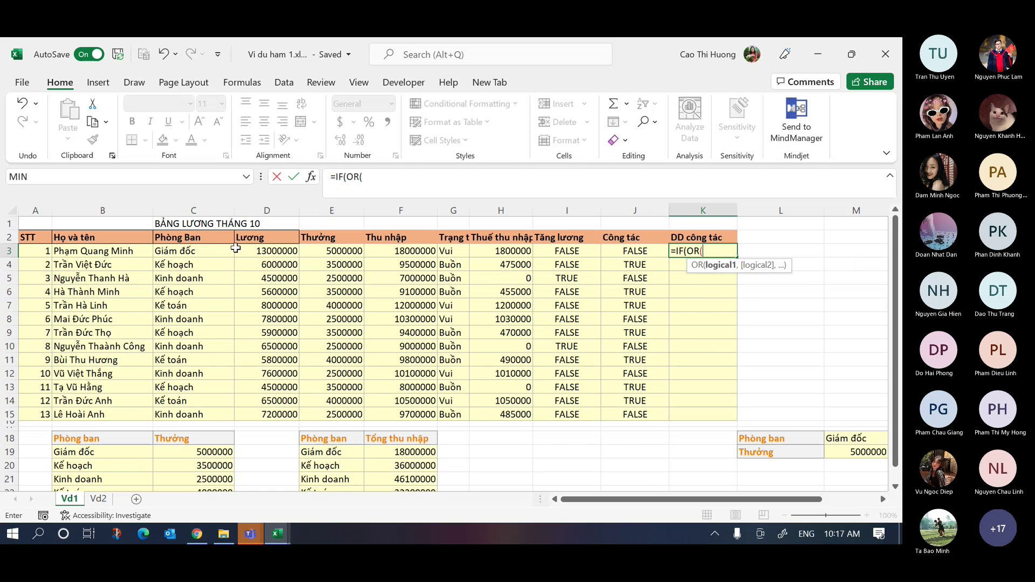
{"action": "left_click", "coordinate": [206, 250]}
{"action": "type", "text": "="}
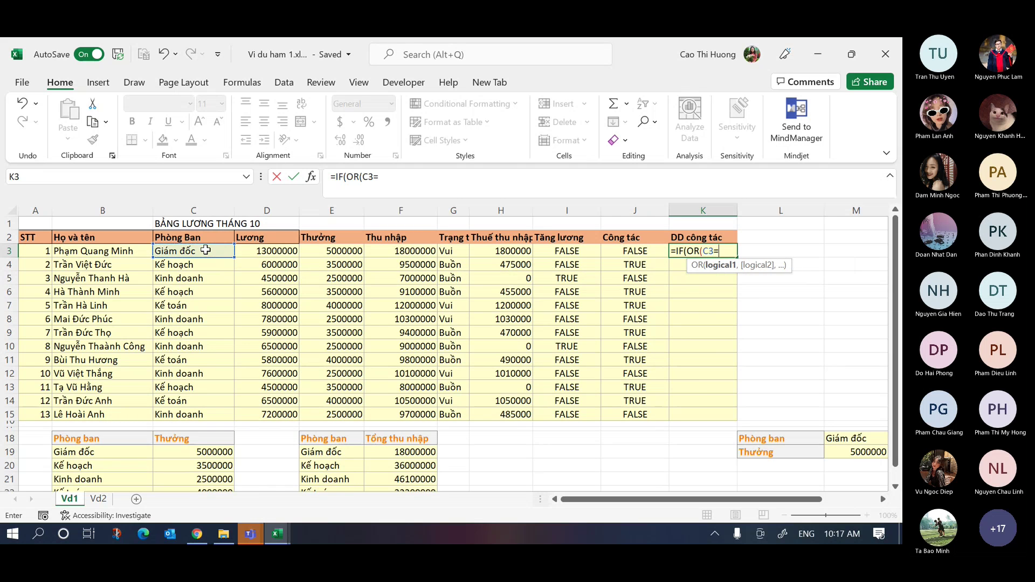
{"action": "type", "text": "\"Kês hoach"}
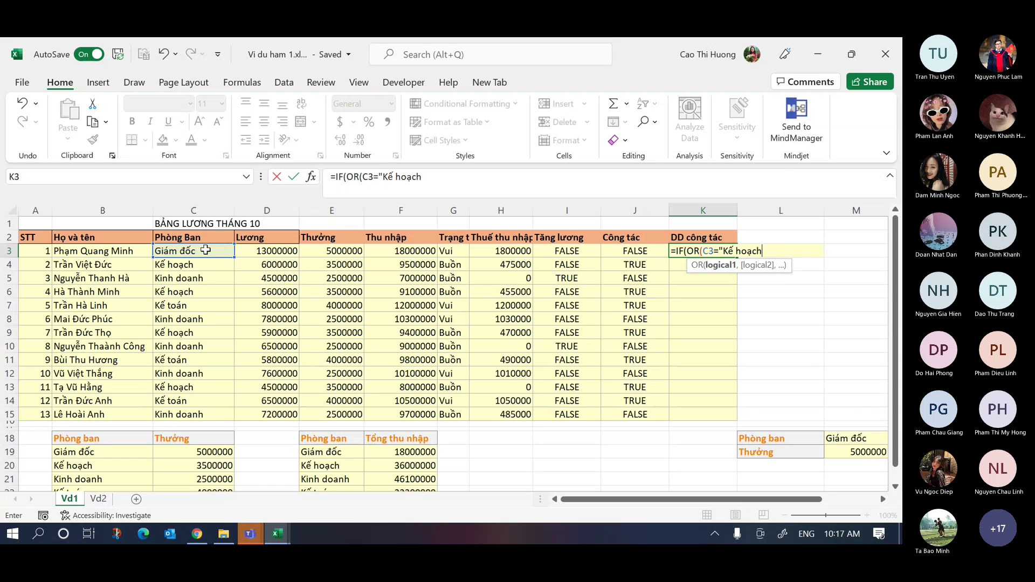
{"action": "type", "text": "\","}
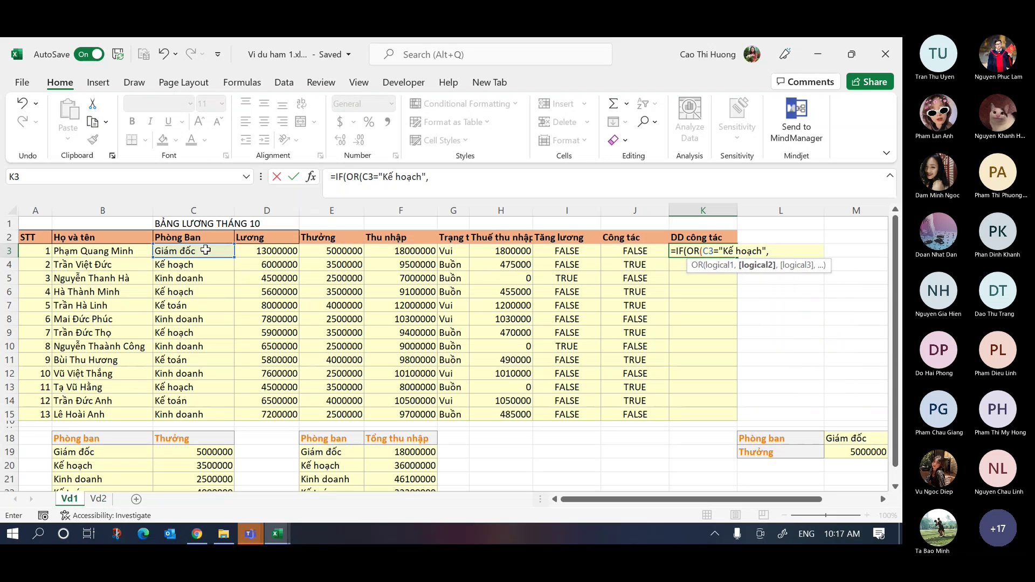
{"action": "type", "text": "c3=\"Kê"}
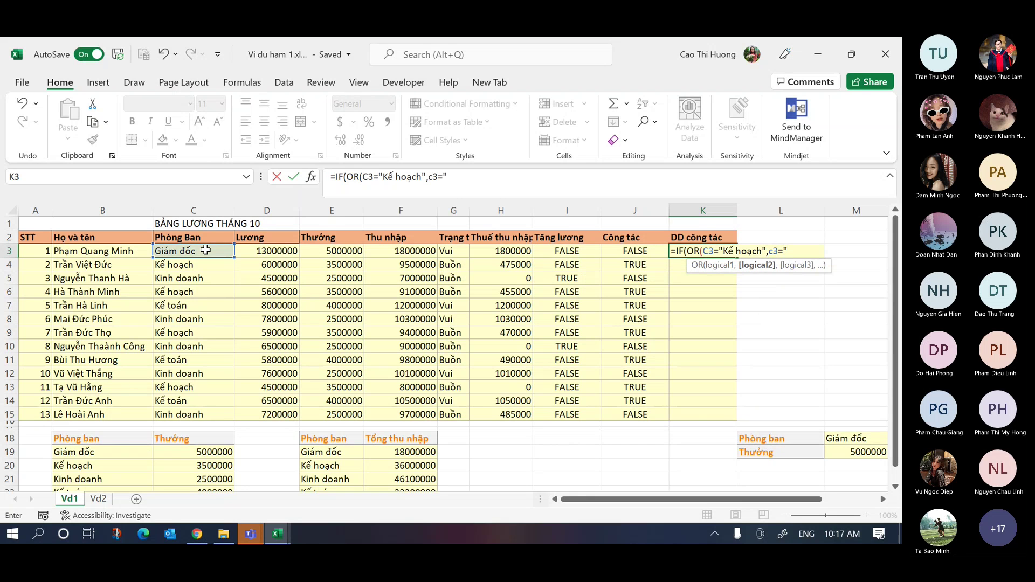
{"action": "type", "text": "s toans\")"}
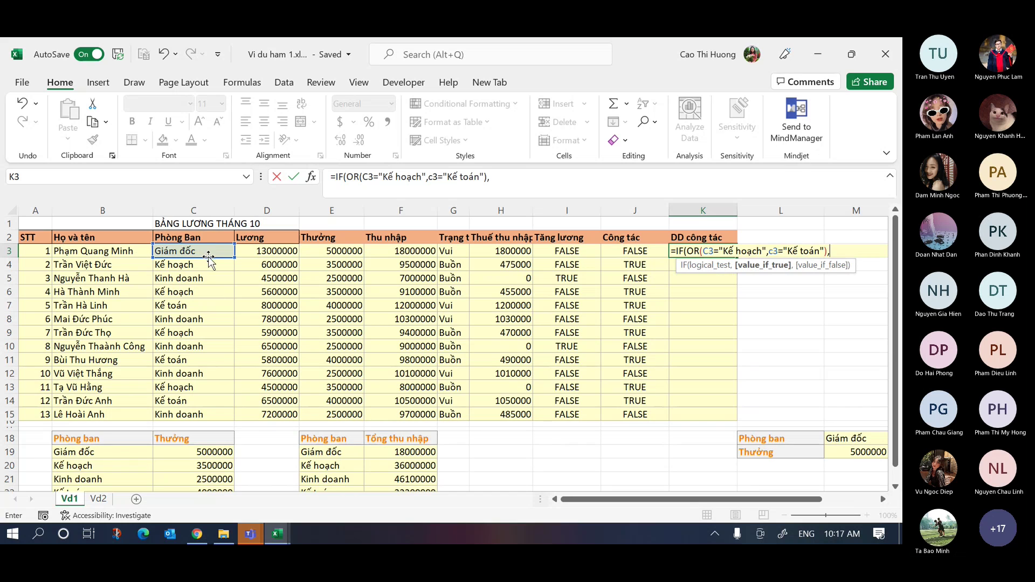
- Complete the K3 formula with "Nam Định" if true and "Thái Bình" if false, and fill it down to K15
{"action": "type", "text": "Nam Định"}
{"action": "key", "text": "BackSpace"}
{"action": "key", "text": "BackSpace"}
{"action": "key", "text": "BackSpace"}
{"action": "type", "text": "ịnh,"}
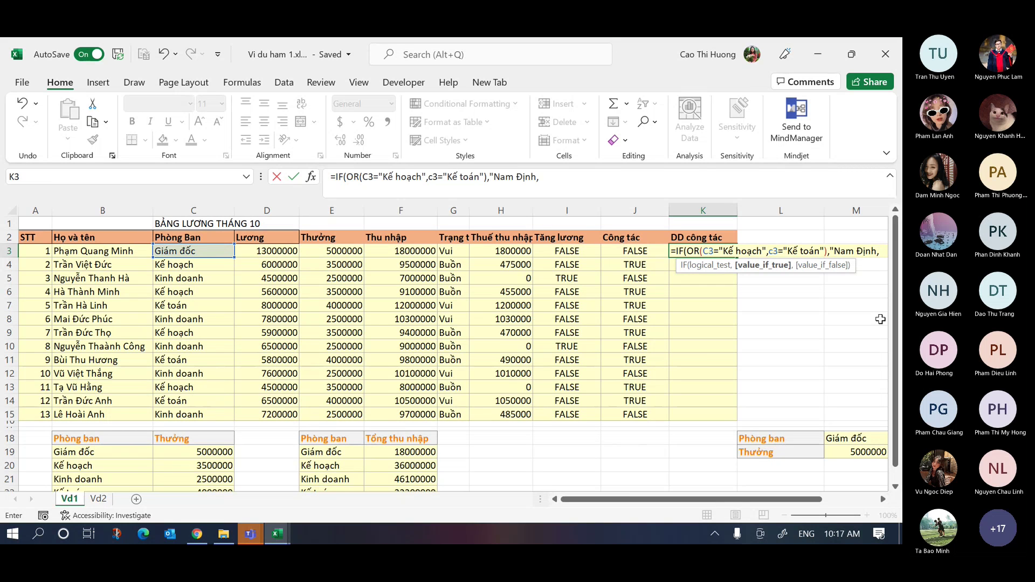
{"action": "key", "text": "BackSpace"}
{"action": "type", "text": "\",\"Y"}
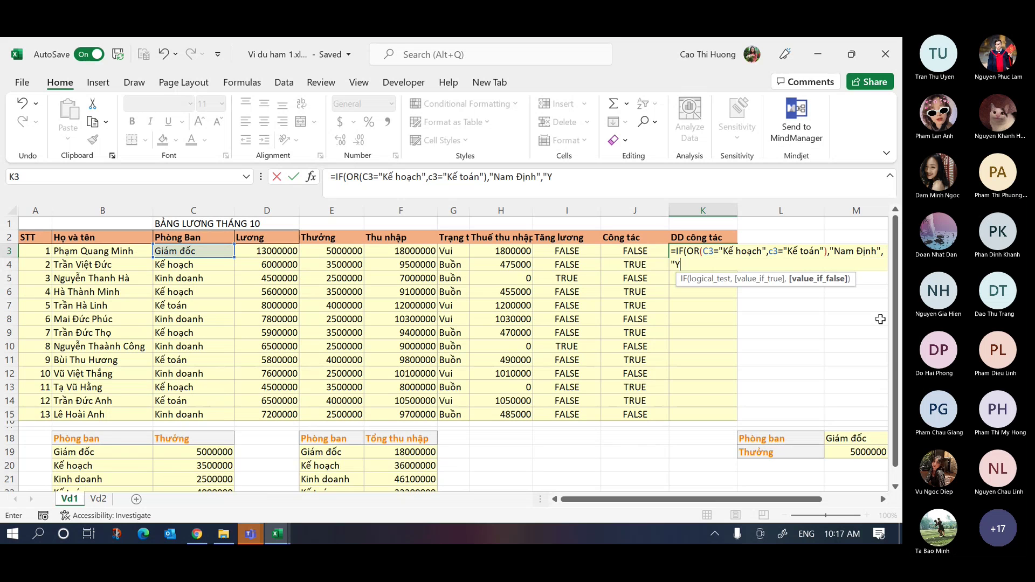
{"action": "type", "text": "Tha"}
{"action": "type", "text": "i Bình\""}
{"action": "type", "text": ")"}
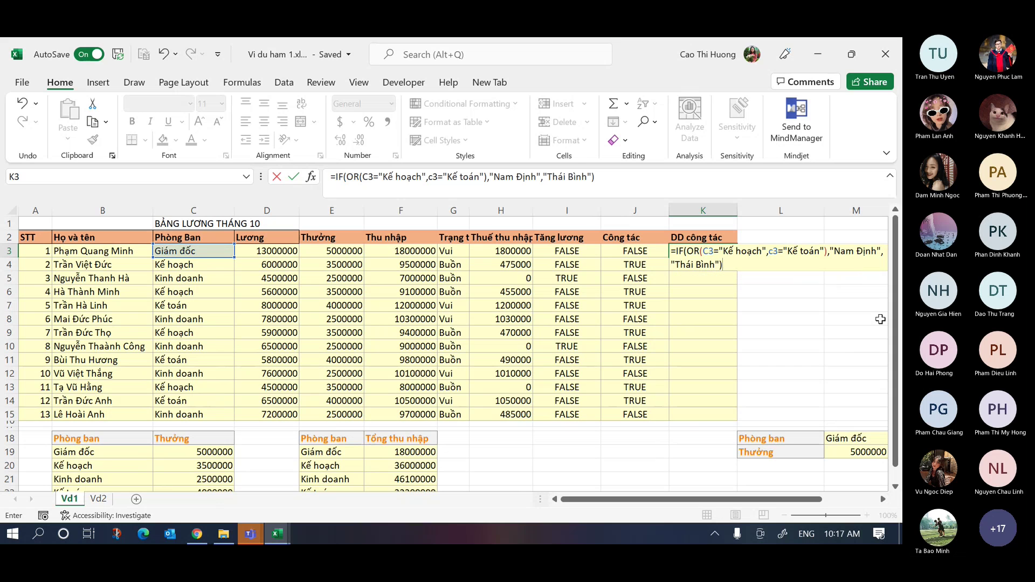
{"action": "key", "text": "Return"}
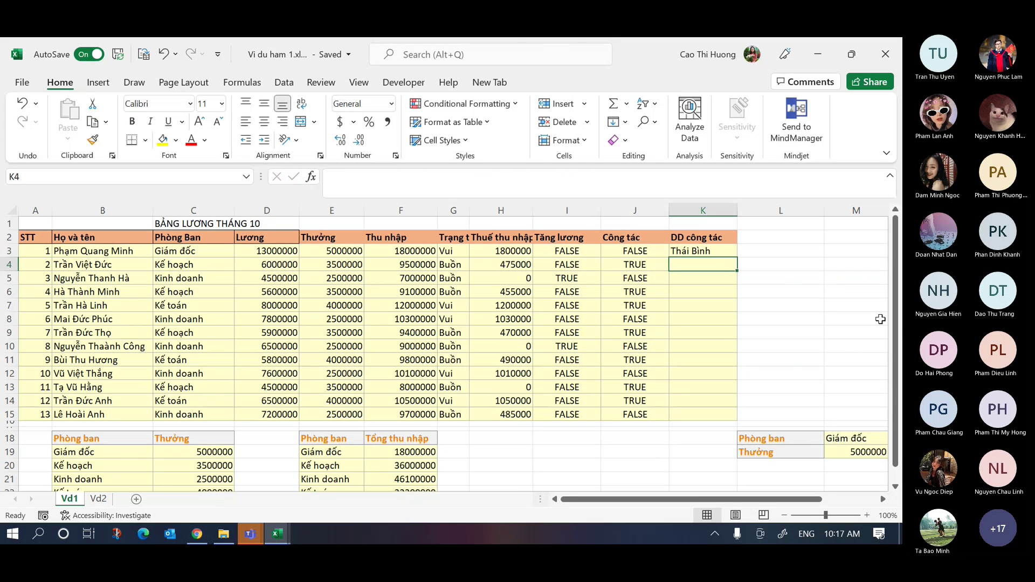
{"action": "key", "text": "Up"}
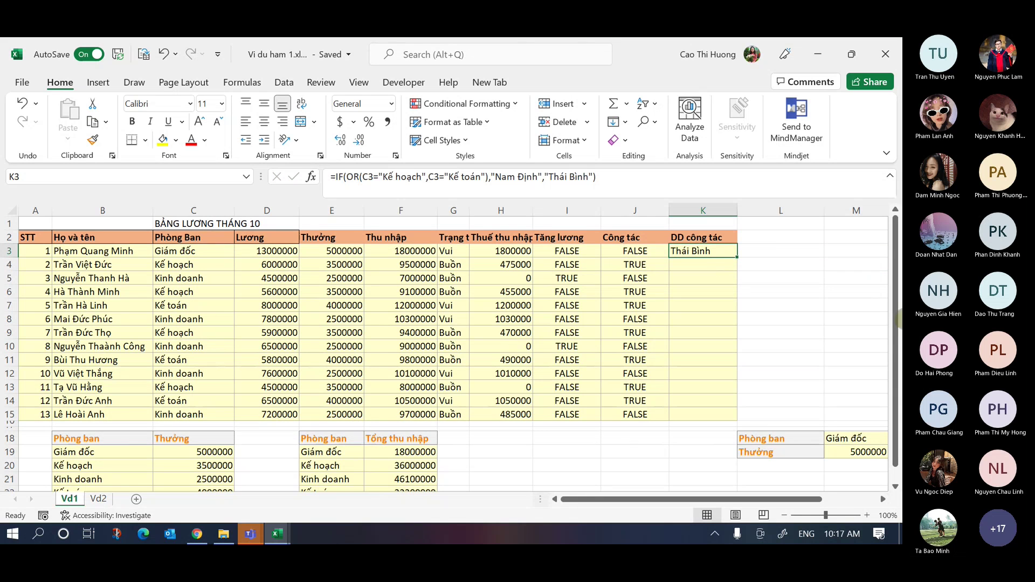
{"action": "double_click", "coordinate": [737, 257]}
- Examine the K3 formula zoomed in, marking its OR test and two result values and sketching the decision logic beneath with the pen
{"action": "left_click", "coordinate": [646, 179]}
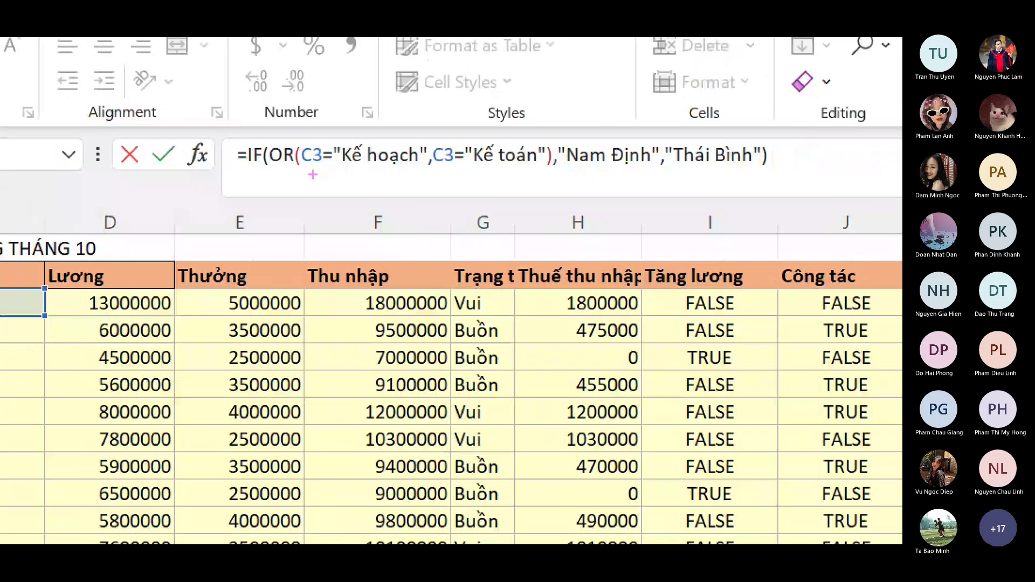
{"action": "mouse_move", "coordinate": [272, 168]}
{"action": "left_mouse_down"}
{"action": "mouse_move", "coordinate": [542, 177]}
{"action": "mouse_move", "coordinate": [361, 183]}
{"action": "mouse_move", "coordinate": [273, 171]}
{"action": "mouse_move", "coordinate": [542, 181]}
{"action": "mouse_move", "coordinate": [260, 178]}
{"action": "left_mouse_up"}
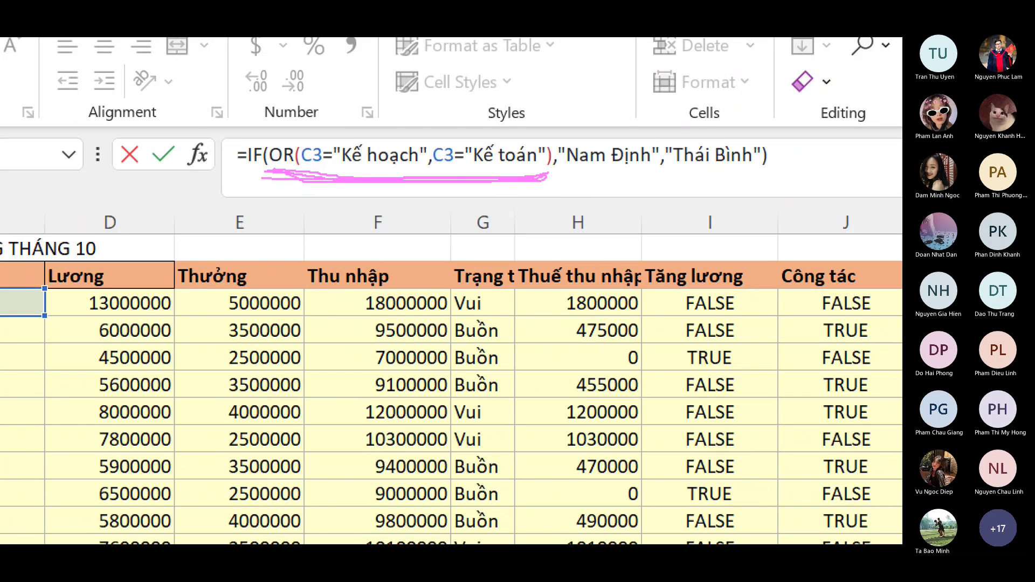
{"action": "mouse_move", "coordinate": [570, 179]}
{"action": "left_mouse_down"}
{"action": "mouse_move", "coordinate": [648, 179]}
{"action": "mouse_move", "coordinate": [553, 182]}
{"action": "mouse_move", "coordinate": [771, 184]}
{"action": "left_mouse_up"}
{"action": "mouse_move", "coordinate": [330, 199]}
{"action": "left_mouse_down"}
{"action": "mouse_move", "coordinate": [329, 246]}
{"action": "mouse_move", "coordinate": [353, 198]}
{"action": "mouse_move", "coordinate": [379, 211]}
{"action": "mouse_move", "coordinate": [444, 211]}
{"action": "mouse_move", "coordinate": [468, 255]}
{"action": "left_mouse_up"}
{"action": "left_click_drag", "start_coordinate": [313, 233], "coordinate": [323, 354]}
{"action": "mouse_move", "coordinate": [349, 319]}
{"action": "left_mouse_down"}
{"action": "mouse_move", "coordinate": [341, 390]}
{"action": "mouse_move", "coordinate": [380, 312]}
{"action": "left_mouse_up"}
{"action": "mouse_move", "coordinate": [345, 356]}
{"action": "left_mouse_down"}
{"action": "mouse_move", "coordinate": [406, 344]}
{"action": "mouse_move", "coordinate": [384, 377]}
{"action": "left_mouse_up"}
{"action": "left_click_drag", "start_coordinate": [431, 327], "coordinate": [402, 378]}
{"action": "mouse_move", "coordinate": [442, 289]}
{"action": "left_mouse_down"}
{"action": "mouse_move", "coordinate": [424, 335]}
{"action": "mouse_move", "coordinate": [436, 368]}
{"action": "left_mouse_up"}
{"action": "mouse_move", "coordinate": [468, 349]}
{"action": "left_mouse_down"}
{"action": "mouse_move", "coordinate": [496, 330]}
{"action": "mouse_move", "coordinate": [528, 357]}
{"action": "left_mouse_up"}
{"action": "mouse_move", "coordinate": [470, 236]}
{"action": "left_mouse_down"}
{"action": "mouse_move", "coordinate": [604, 184]}
{"action": "mouse_move", "coordinate": [593, 184]}
{"action": "left_mouse_up"}
{"action": "left_click_drag", "start_coordinate": [617, 181], "coordinate": [606, 222]}
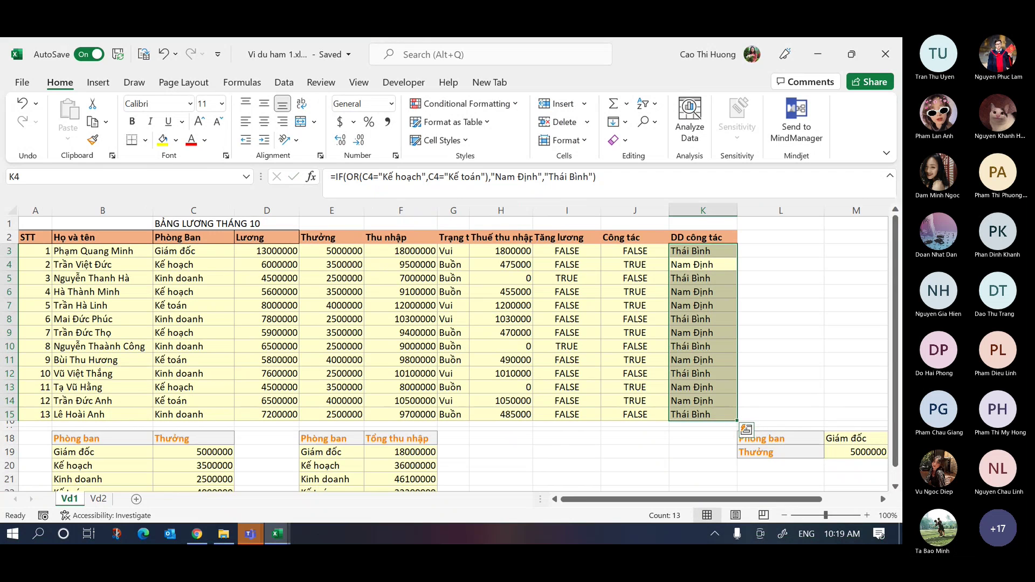
- Widen the Trạng thái column to show its full heading, and stop screen sharing in the Microsoft Teams meeting
{"action": "mouse_move", "coordinate": [470, 210]}
{"action": "left_mouse_down"}
{"action": "mouse_move", "coordinate": [502, 213]}
{"action": "mouse_move", "coordinate": [487, 212]}
{"action": "left_mouse_up"}
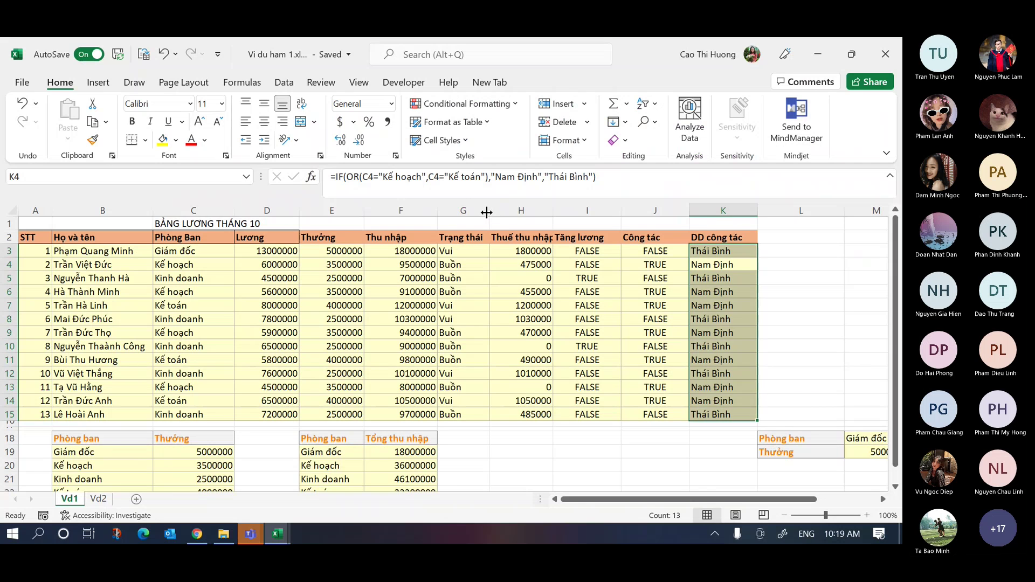
{"action": "key", "text": "alt+Tab"}
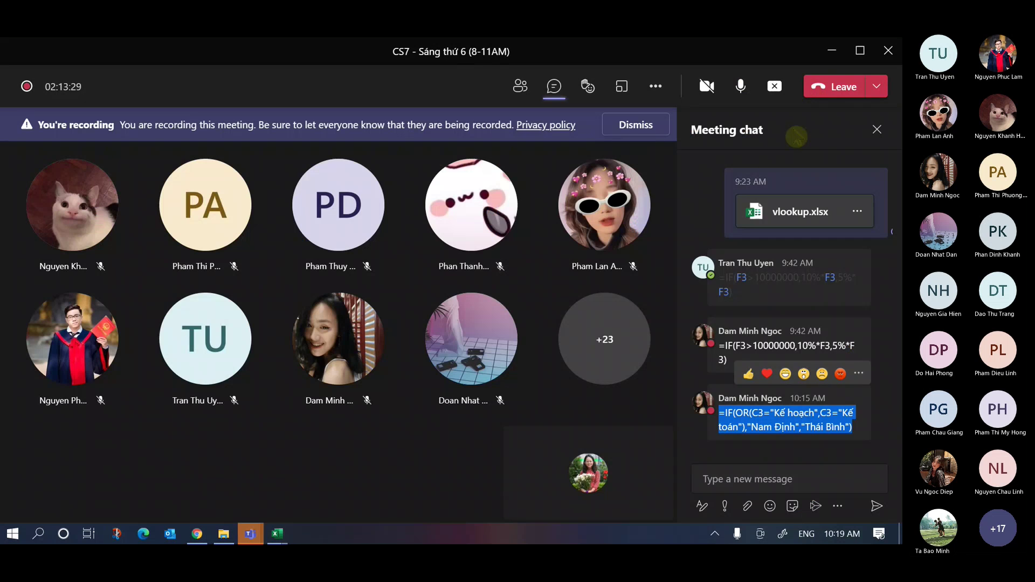
{"action": "left_click", "coordinate": [774, 88]}
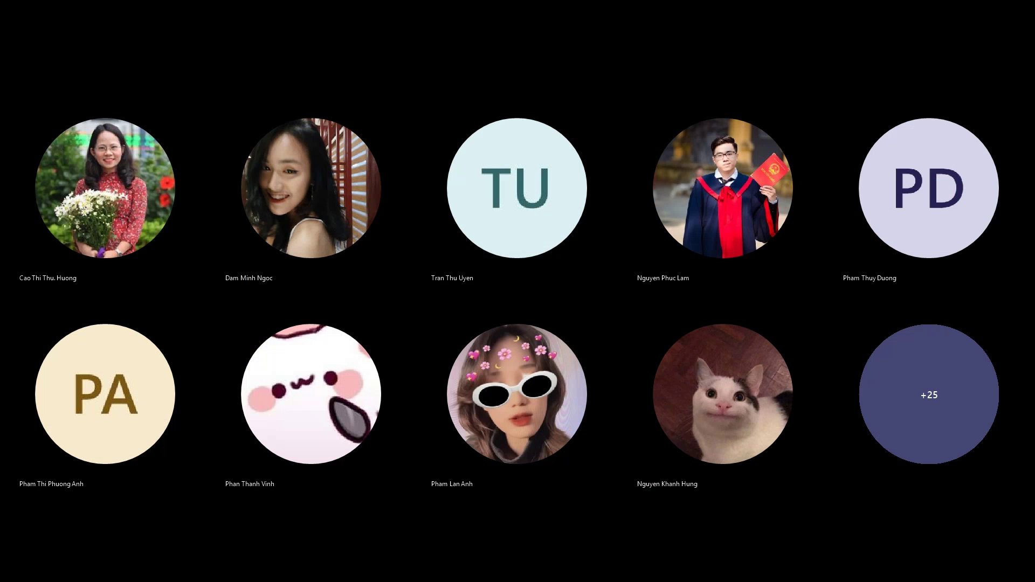
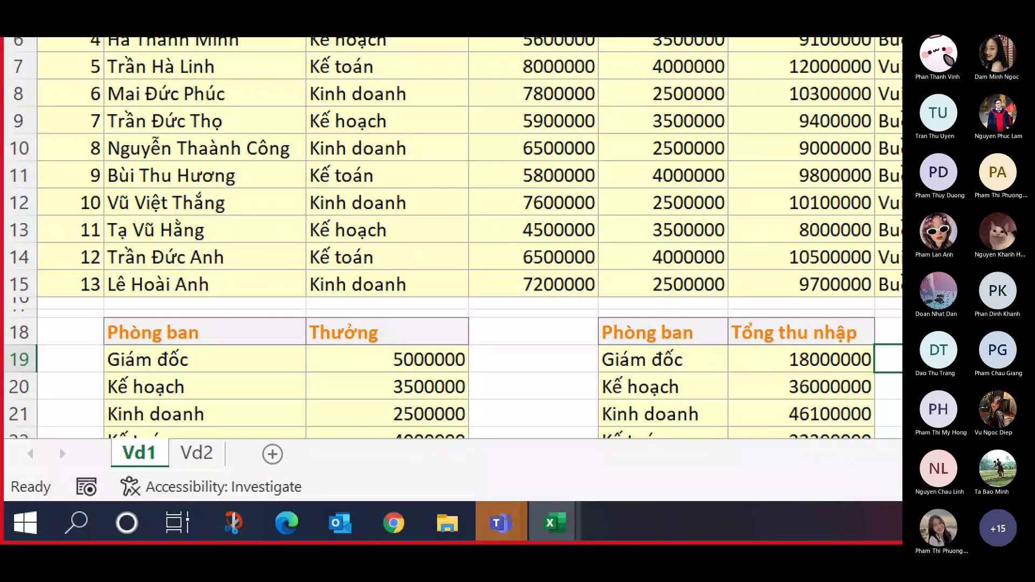
- Mark the existing sheet names with the on-screen pen and add two blank worksheets between Vd1 and Vd2
{"action": "mouse_move", "coordinate": [116, 473]}
{"action": "left_mouse_down"}
{"action": "mouse_move", "coordinate": [226, 471]}
{"action": "mouse_move", "coordinate": [178, 478]}
{"action": "mouse_move", "coordinate": [228, 490]}
{"action": "left_mouse_up"}
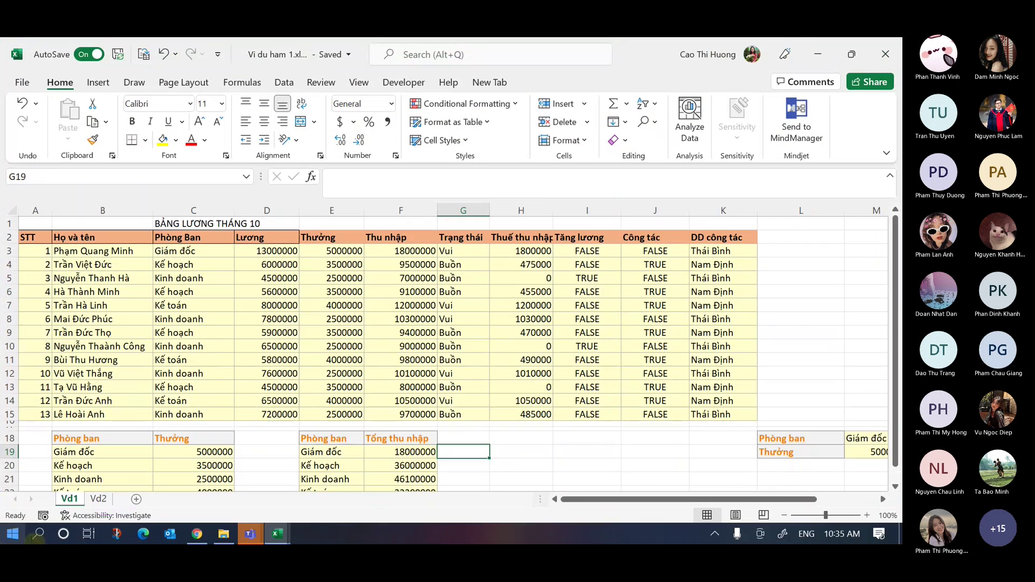
{"action": "key", "text": "Escape"}
{"action": "left_click", "coordinate": [136, 499]}
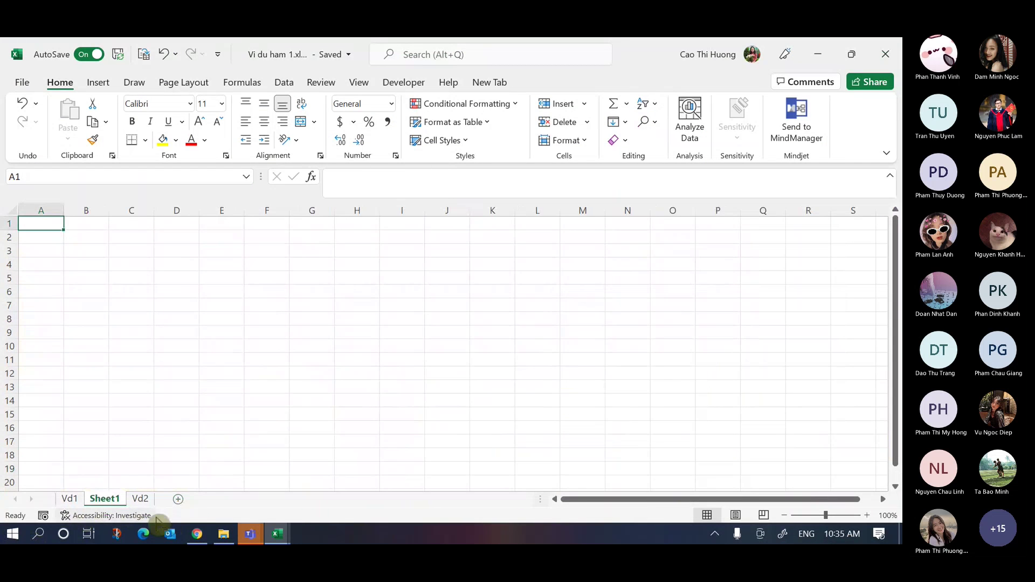
{"action": "left_click", "coordinate": [177, 499]}
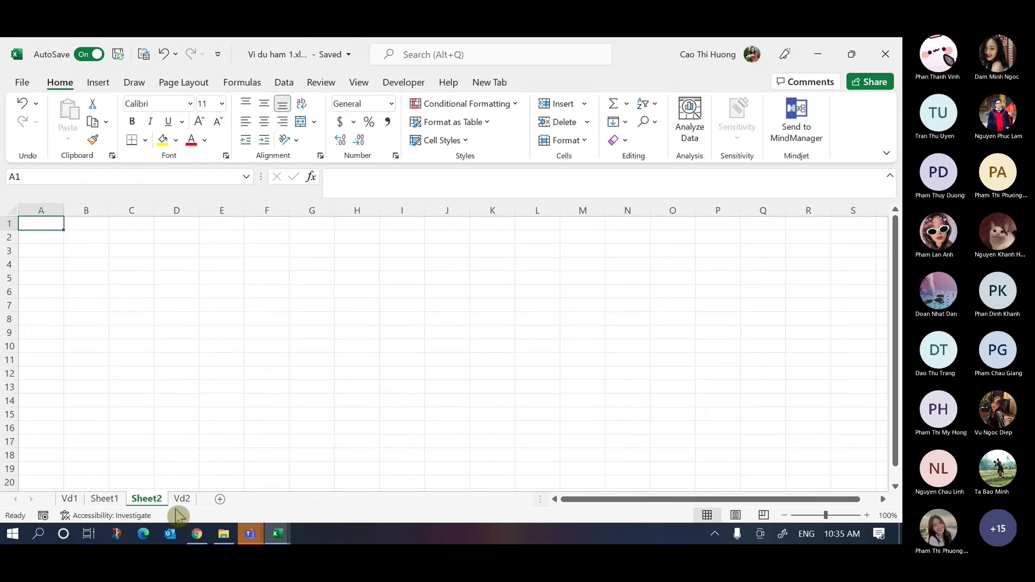
- Move the Vd1 worksheet after Sheet2 and on to the end after Vd2, marking its new place with the pen
{"action": "left_click", "coordinate": [70, 500]}
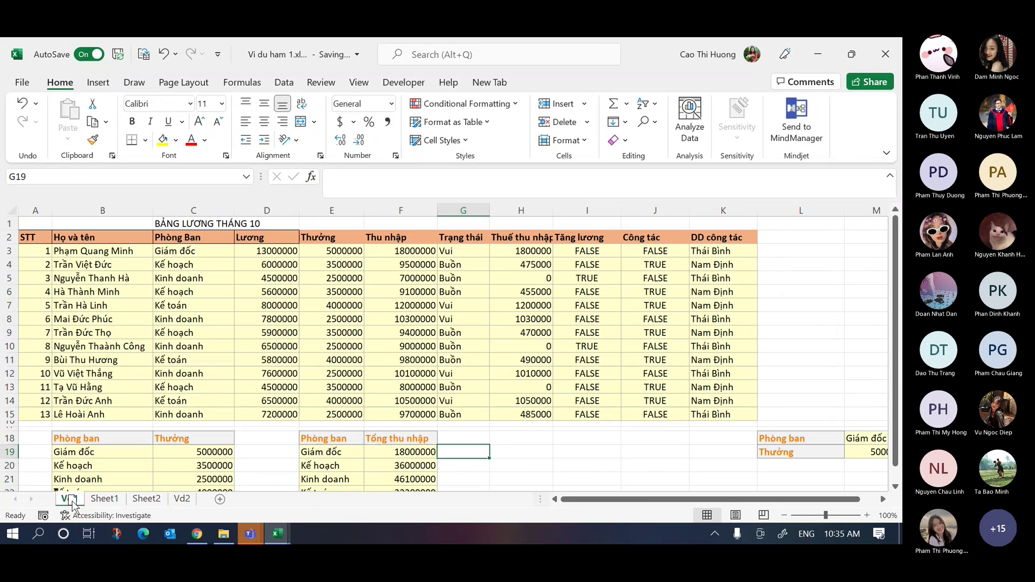
{"action": "mouse_move", "coordinate": [73, 504]}
{"action": "left_mouse_down"}
{"action": "mouse_move", "coordinate": [135, 488]}
{"action": "mouse_move", "coordinate": [175, 492]}
{"action": "mouse_move", "coordinate": [171, 504]}
{"action": "left_mouse_up"}
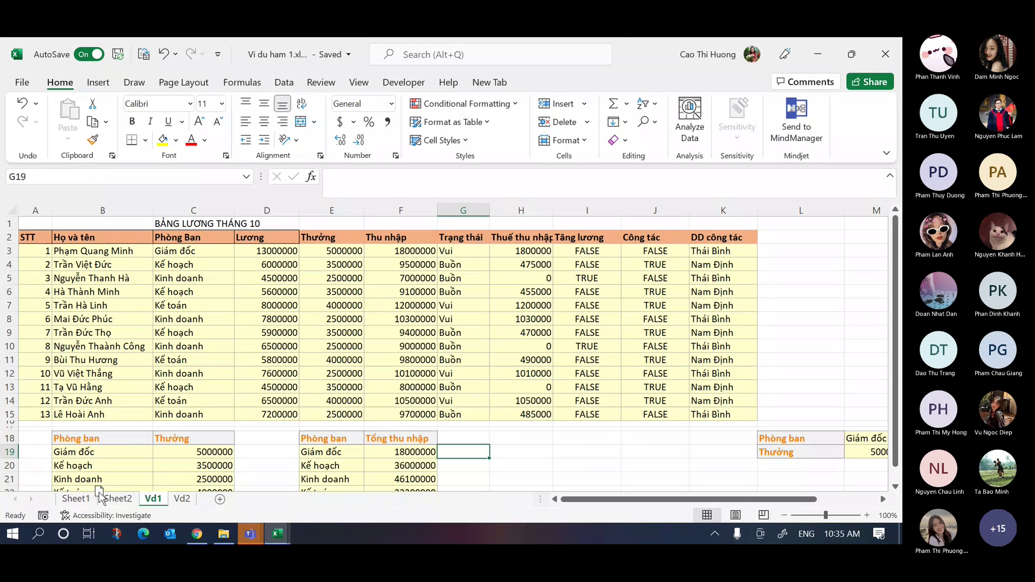
{"action": "left_click_drag", "start_coordinate": [141, 499], "coordinate": [208, 496]}
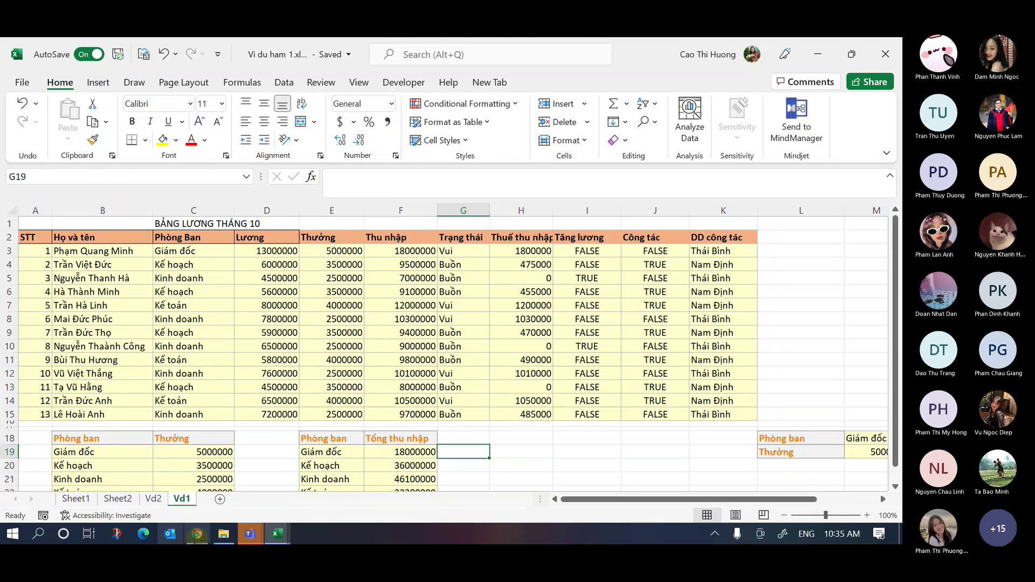
{"action": "left_click", "coordinate": [627, 438]}
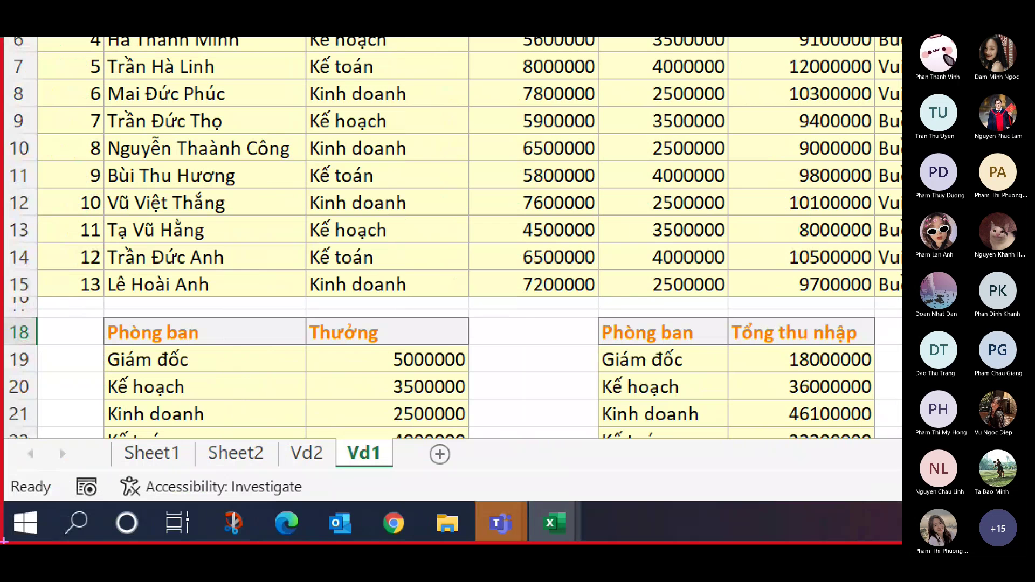
{"action": "mouse_move", "coordinate": [386, 462]}
{"action": "left_mouse_down"}
{"action": "mouse_move", "coordinate": [396, 449]}
{"action": "mouse_move", "coordinate": [371, 434]}
{"action": "mouse_move", "coordinate": [339, 449]}
{"action": "mouse_move", "coordinate": [393, 467]}
{"action": "mouse_move", "coordinate": [394, 440]}
{"action": "left_mouse_up"}
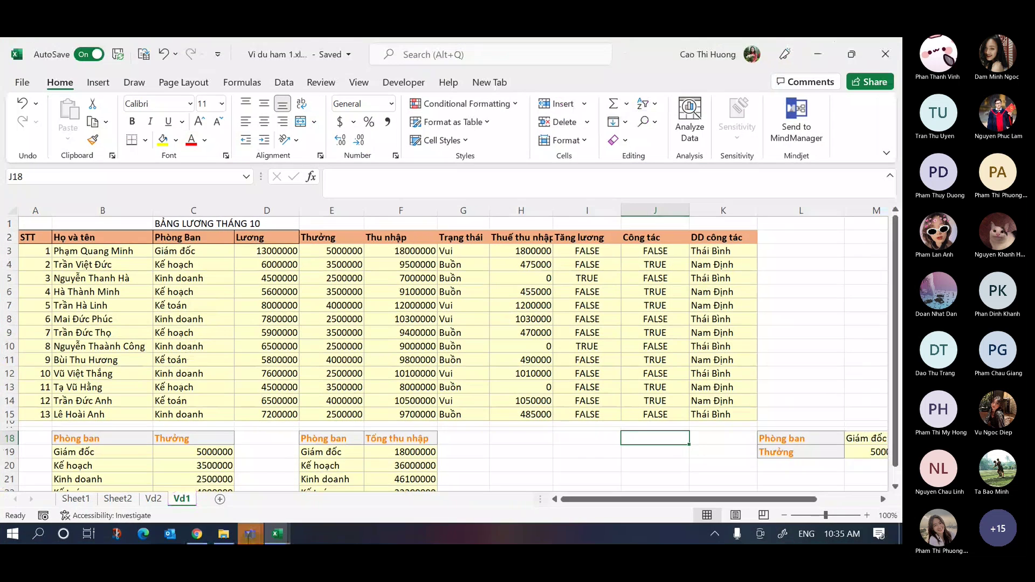
- Create two copies of the Vd1 worksheet at the end of the workbook and mark them with the pen
{"action": "mouse_move", "coordinate": [501, 523]}
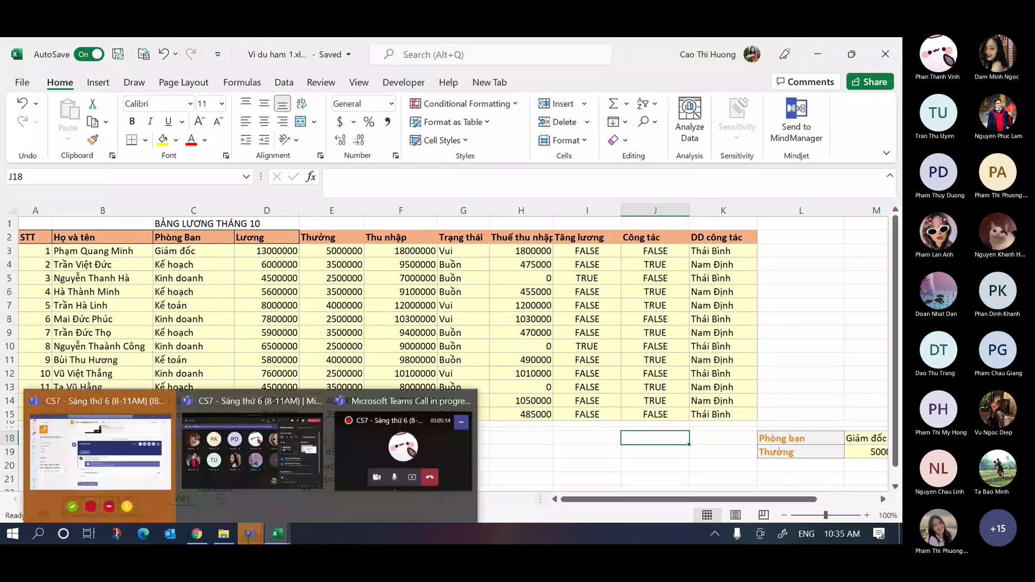
{"action": "left_click", "coordinate": [528, 423]}
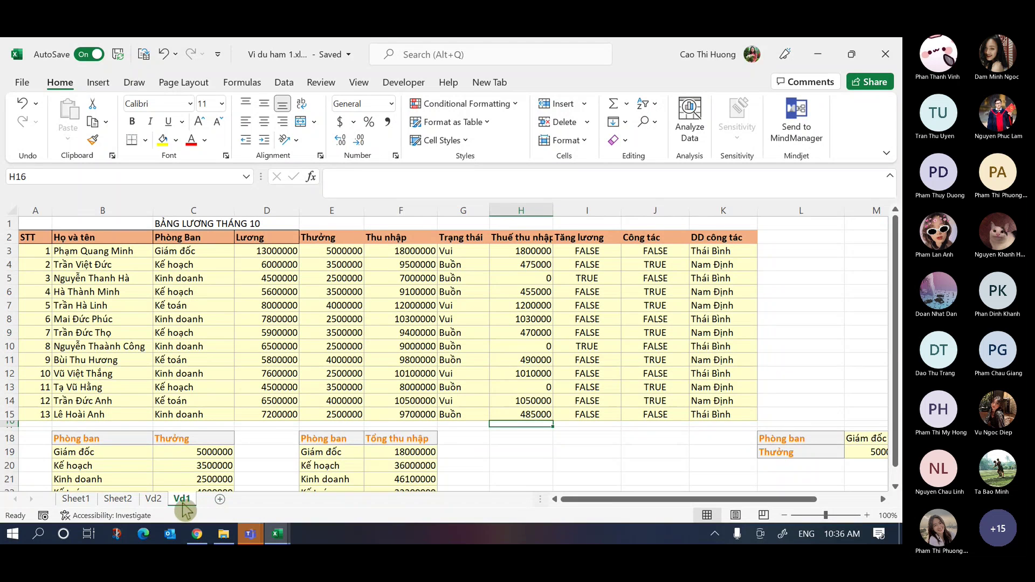
{"action": "left_click_drag", "start_coordinate": [185, 507], "coordinate": [253, 501]}
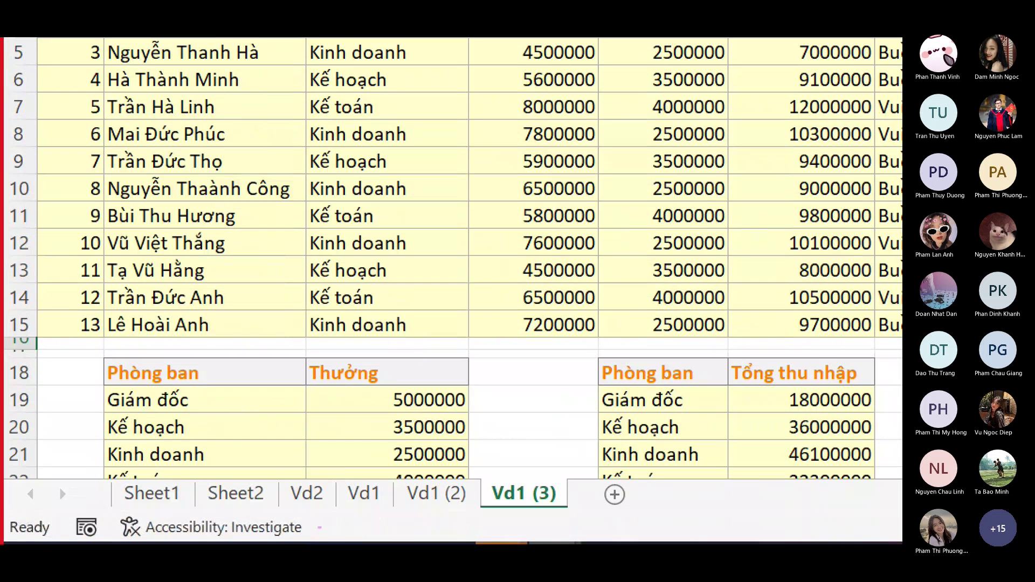
{"action": "mouse_move", "coordinate": [418, 512]}
{"action": "left_mouse_down"}
{"action": "mouse_move", "coordinate": [461, 504]}
{"action": "mouse_move", "coordinate": [447, 503]}
{"action": "mouse_move", "coordinate": [555, 515]}
{"action": "mouse_move", "coordinate": [515, 511]}
{"action": "mouse_move", "coordinate": [528, 513]}
{"action": "left_mouse_up"}
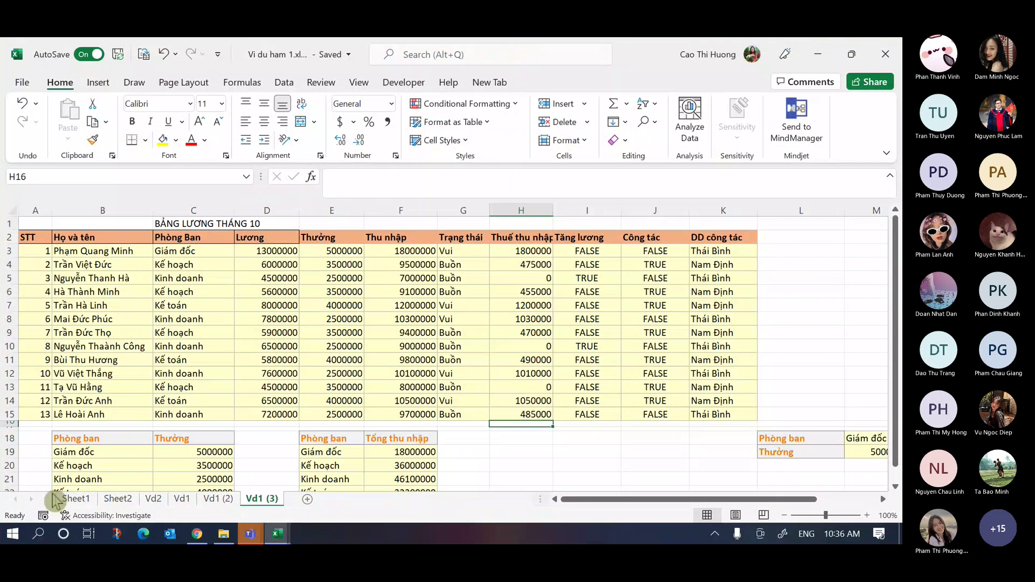
- Open the Vd1 worksheet's command list and mark its Insert command and the new-sheet control with the pen
{"action": "right_click", "coordinate": [183, 507]}
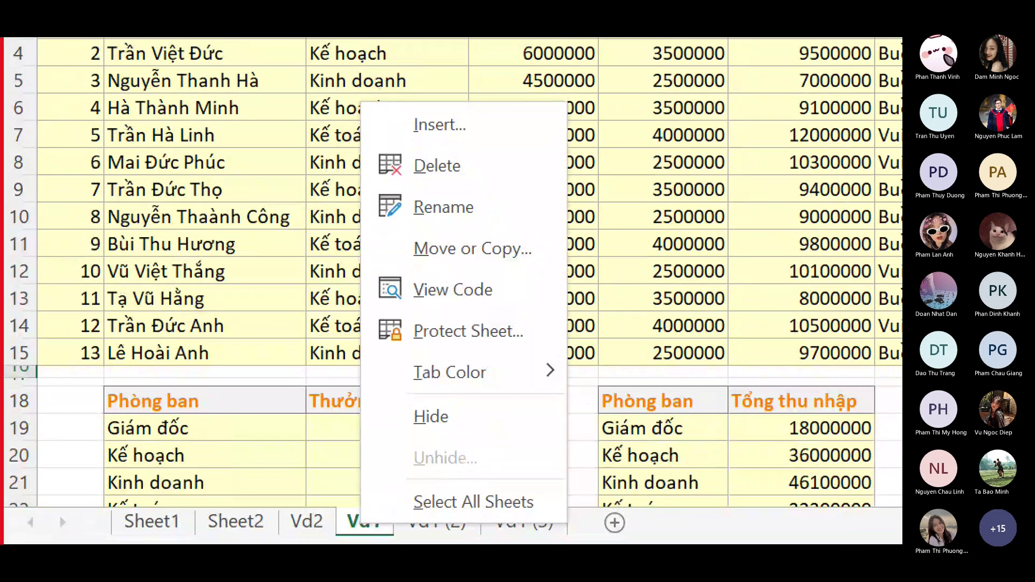
{"action": "mouse_move", "coordinate": [414, 134]}
{"action": "left_mouse_down"}
{"action": "mouse_move", "coordinate": [475, 141]}
{"action": "mouse_move", "coordinate": [410, 144]}
{"action": "left_mouse_up"}
{"action": "mouse_move", "coordinate": [653, 511]}
{"action": "left_mouse_down"}
{"action": "mouse_move", "coordinate": [601, 507]}
{"action": "mouse_move", "coordinate": [611, 543]}
{"action": "mouse_move", "coordinate": [649, 517]}
{"action": "left_mouse_up"}
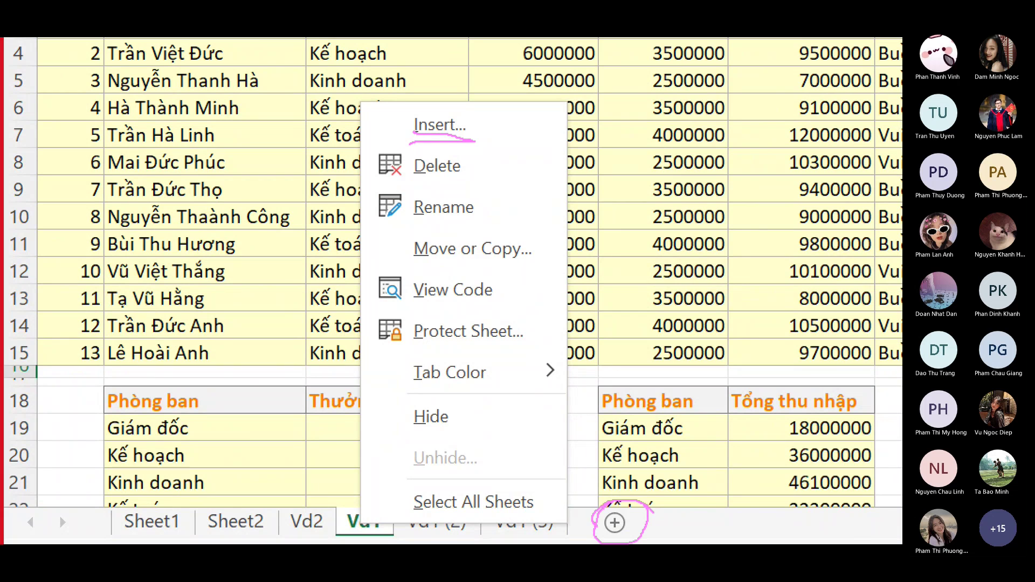
- Underline the Insert, Delete, Rename and Hide commands and box Move or Copy with the on-screen pen, then close the annotation
{"action": "left_click_drag", "start_coordinate": [470, 133], "coordinate": [422, 141]}
{"action": "left_click_drag", "start_coordinate": [414, 182], "coordinate": [482, 182]}
{"action": "left_click_drag", "start_coordinate": [405, 227], "coordinate": [474, 229]}
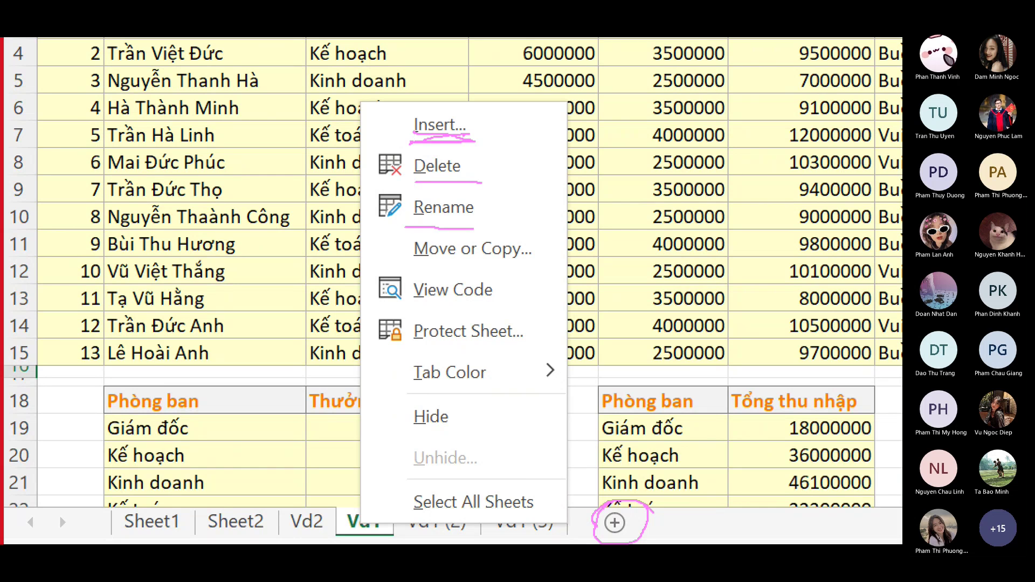
{"action": "mouse_move", "coordinate": [401, 266]}
{"action": "left_mouse_down"}
{"action": "mouse_move", "coordinate": [533, 266]}
{"action": "mouse_move", "coordinate": [463, 238]}
{"action": "mouse_move", "coordinate": [400, 238]}
{"action": "mouse_move", "coordinate": [401, 264]}
{"action": "mouse_move", "coordinate": [498, 262]}
{"action": "mouse_move", "coordinate": [552, 237]}
{"action": "mouse_move", "coordinate": [423, 235]}
{"action": "mouse_move", "coordinate": [409, 263]}
{"action": "mouse_move", "coordinate": [537, 262]}
{"action": "left_mouse_up"}
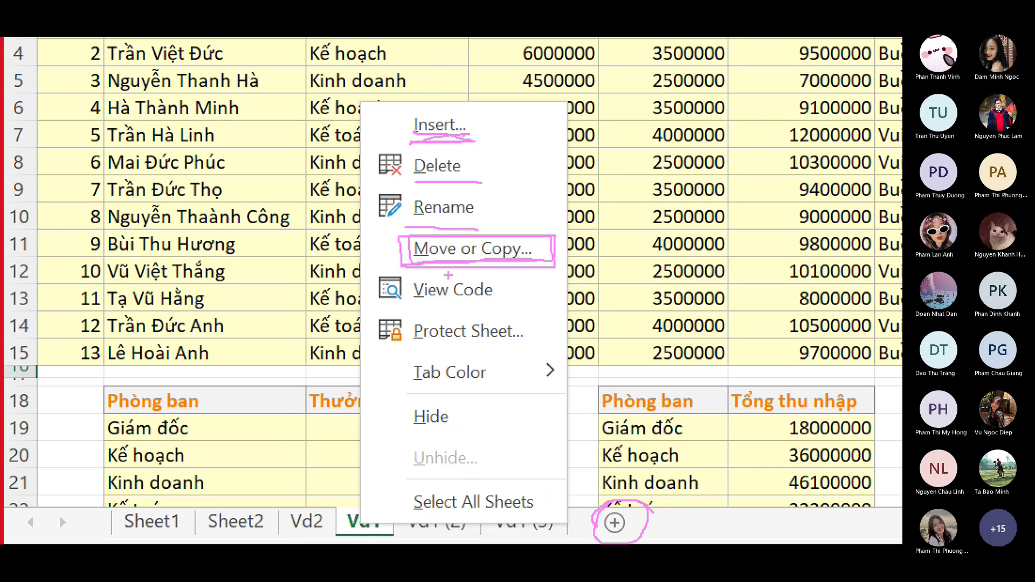
{"action": "mouse_move", "coordinate": [457, 264]}
{"action": "left_mouse_down"}
{"action": "mouse_move", "coordinate": [505, 265]}
{"action": "mouse_move", "coordinate": [534, 237]}
{"action": "left_mouse_up"}
{"action": "mouse_move", "coordinate": [398, 430]}
{"action": "left_mouse_down"}
{"action": "mouse_move", "coordinate": [470, 434]}
{"action": "mouse_move", "coordinate": [421, 403]}
{"action": "mouse_move", "coordinate": [397, 428]}
{"action": "mouse_move", "coordinate": [464, 432]}
{"action": "left_mouse_up"}
{"action": "mouse_move", "coordinate": [493, 362]}
{"action": "left_mouse_down"}
{"action": "mouse_move", "coordinate": [511, 370]}
{"action": "mouse_move", "coordinate": [415, 384]}
{"action": "mouse_move", "coordinate": [521, 377]}
{"action": "mouse_move", "coordinate": [501, 378]}
{"action": "left_mouse_up"}
{"action": "key", "text": "Escape"}
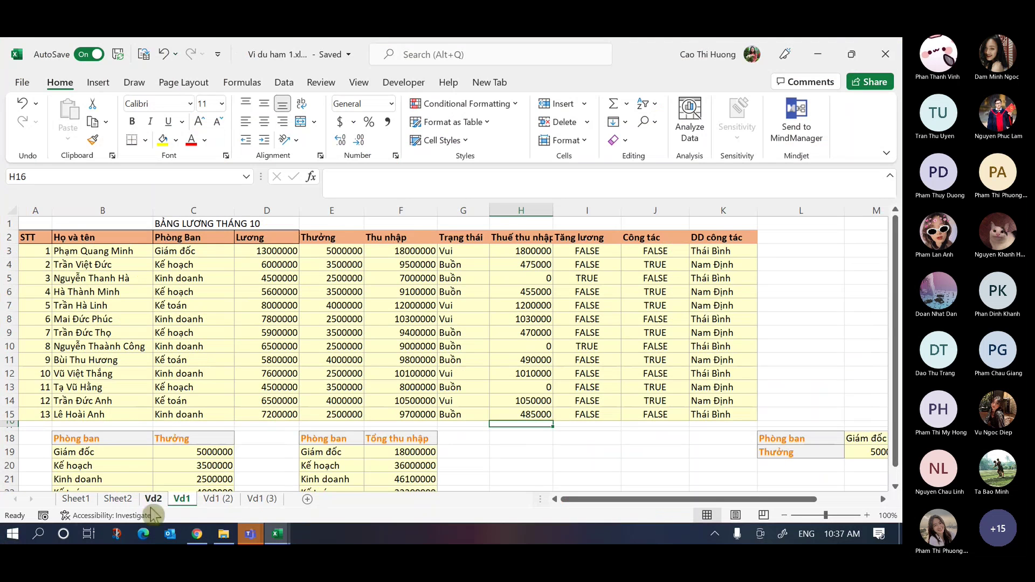
- Color the worksheet tabs: Vd1 dark green, Vd1 (2) dark blue and Vd1 (3) dark orange
{"action": "right_click", "coordinate": [187, 500]}
{"action": "mouse_move", "coordinate": [272, 426]}
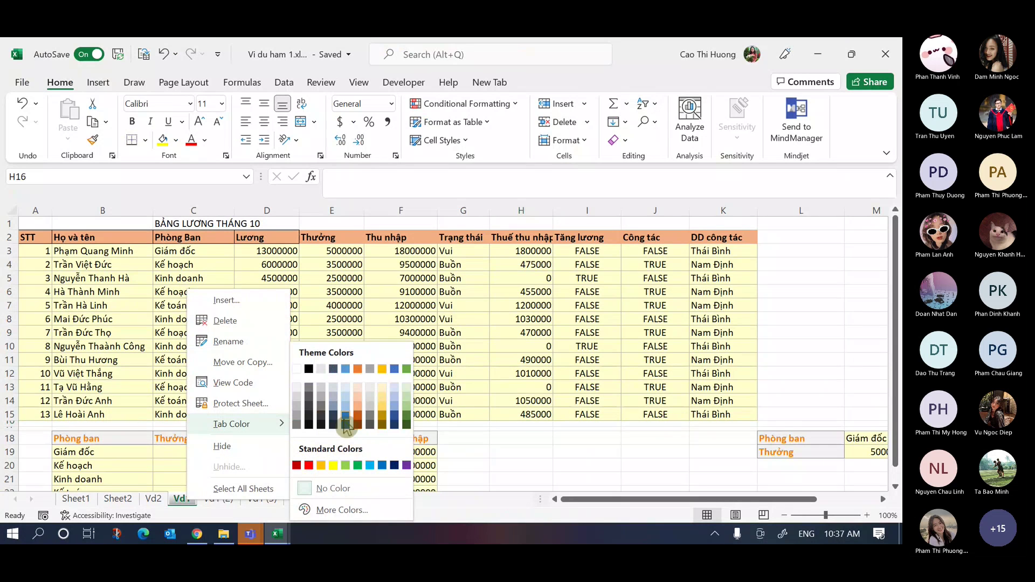
{"action": "left_click", "coordinate": [408, 424]}
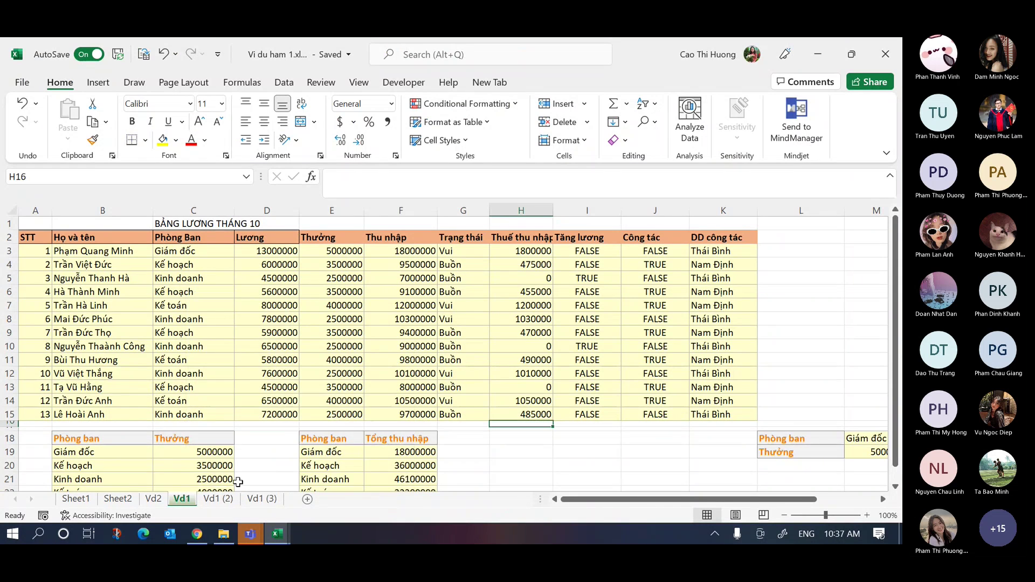
{"action": "right_click", "coordinate": [219, 499]}
{"action": "mouse_move", "coordinate": [302, 423]}
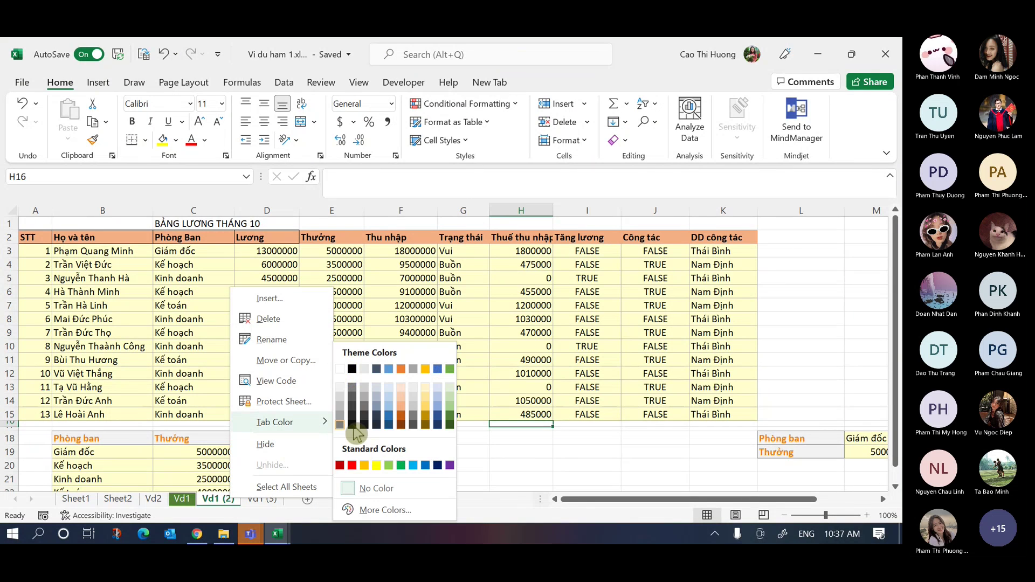
{"action": "left_click", "coordinate": [441, 418]}
{"action": "right_click", "coordinate": [262, 499]}
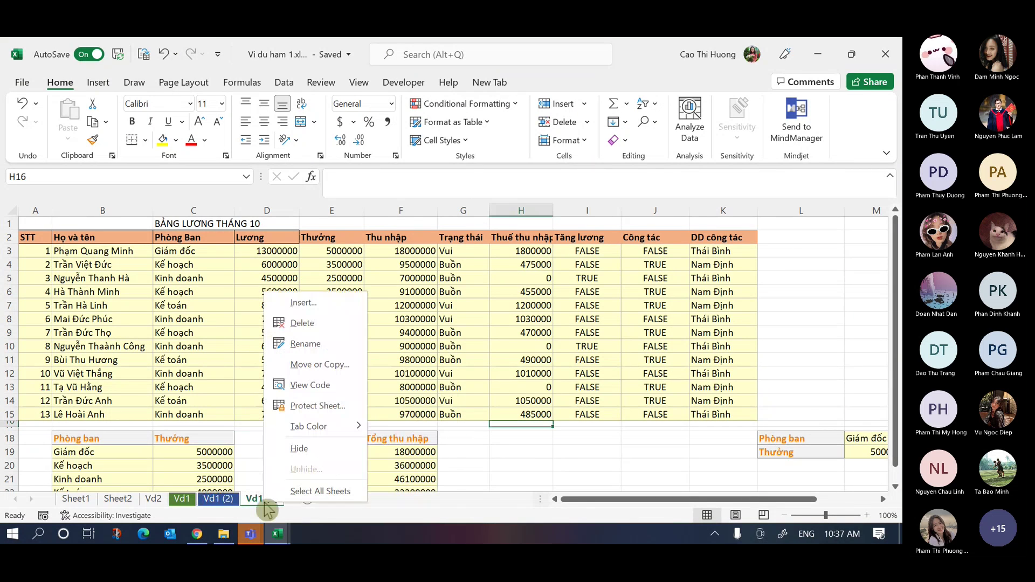
{"action": "mouse_move", "coordinate": [356, 429]}
{"action": "left_click", "coordinate": [435, 429]}
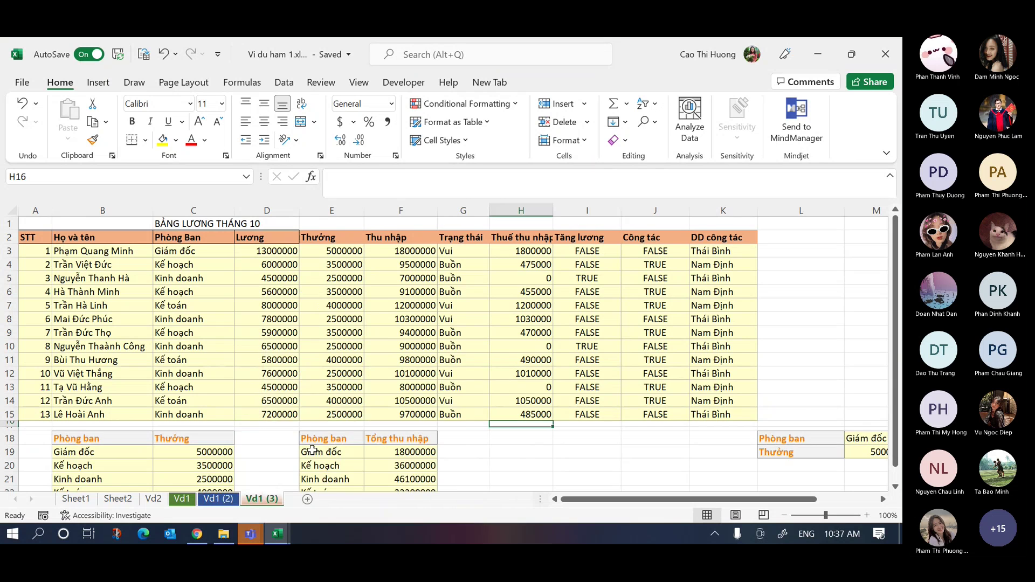
- Color the Vd2 worksheet tab darker blue and the Sheet2 tab light gold, then return to the Vd1 worksheet
{"action": "right_click", "coordinate": [153, 500]}
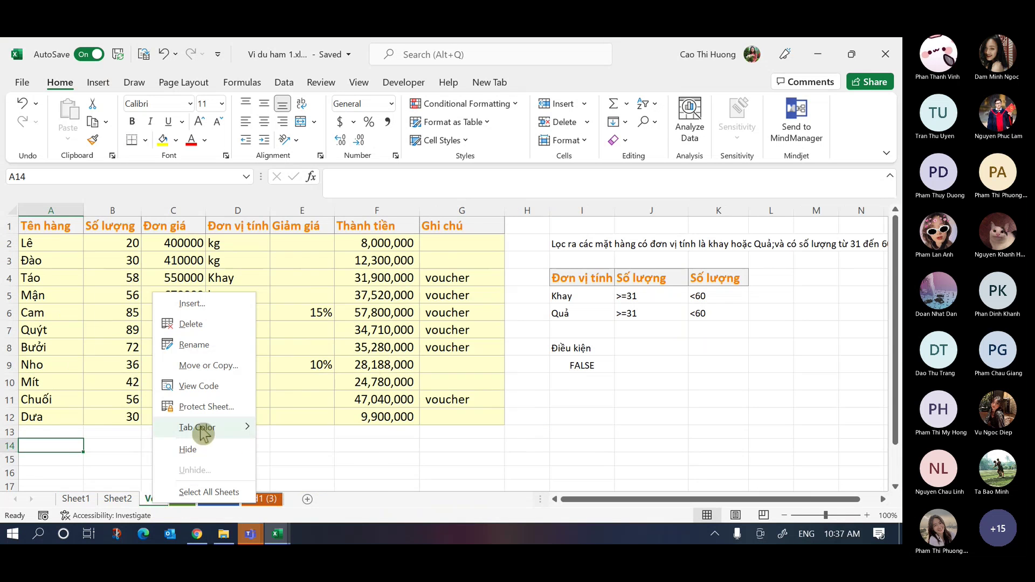
{"action": "mouse_move", "coordinate": [216, 428]}
{"action": "left_click", "coordinate": [313, 412]}
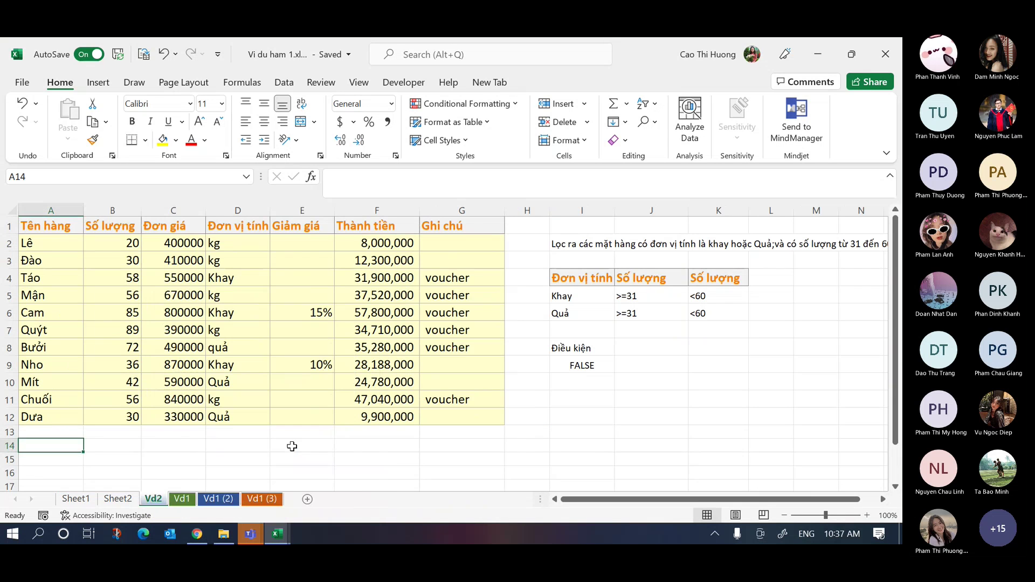
{"action": "left_click", "coordinate": [182, 499]}
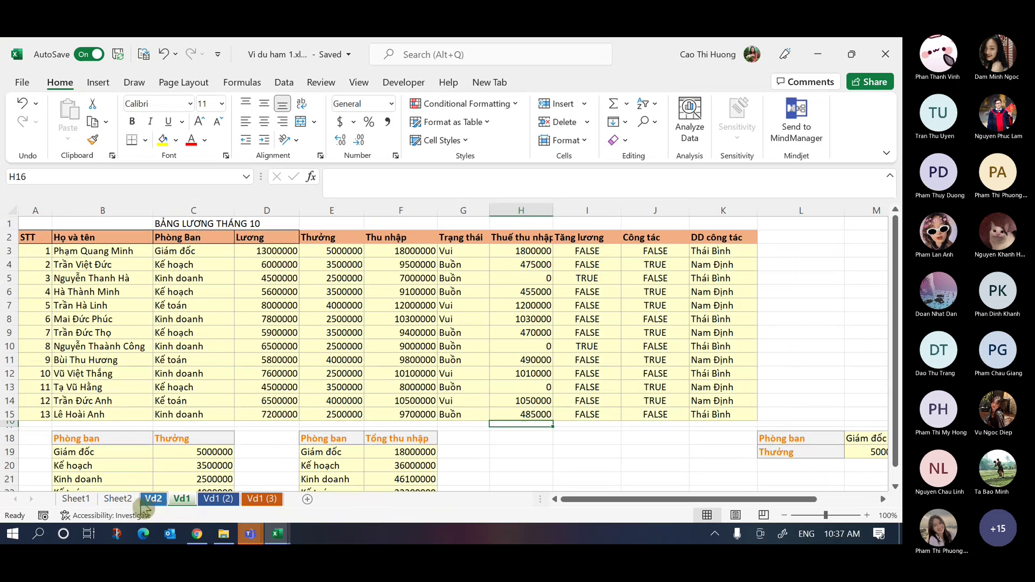
{"action": "right_click", "coordinate": [117, 499]}
{"action": "mouse_move", "coordinate": [189, 431]}
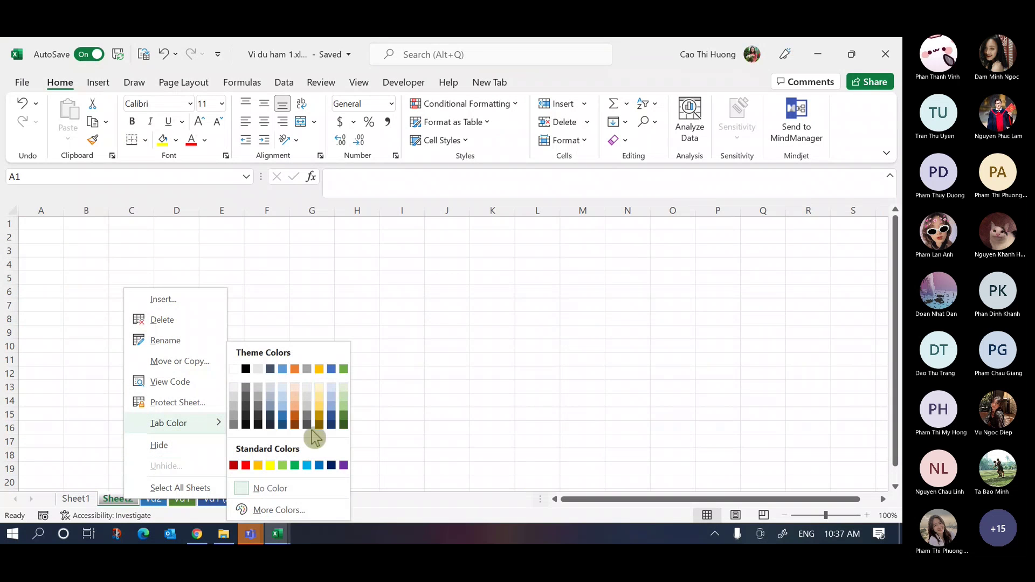
{"action": "left_click", "coordinate": [322, 408]}
{"action": "left_click", "coordinate": [153, 498]}
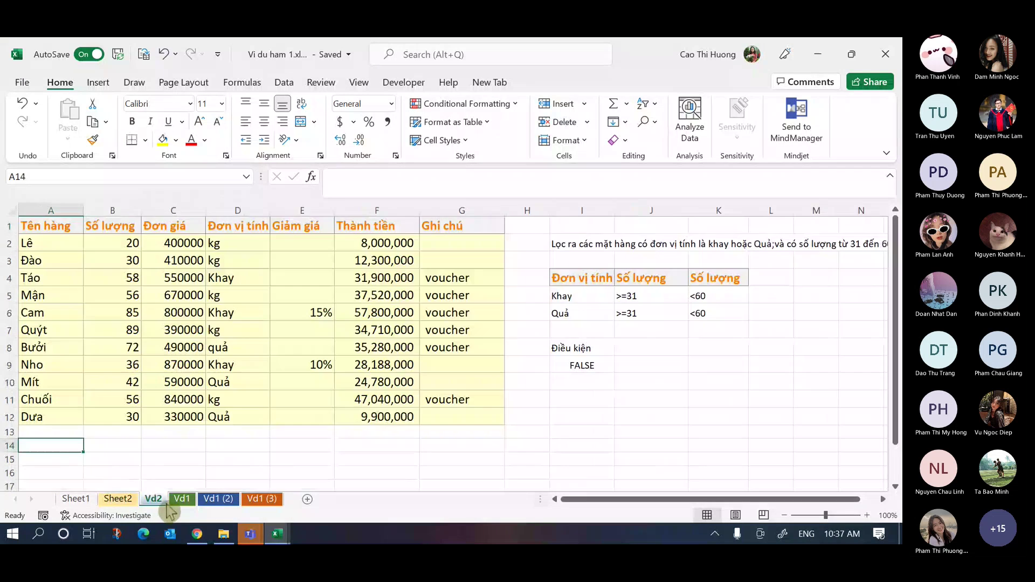
{"action": "left_click", "coordinate": [182, 498]}
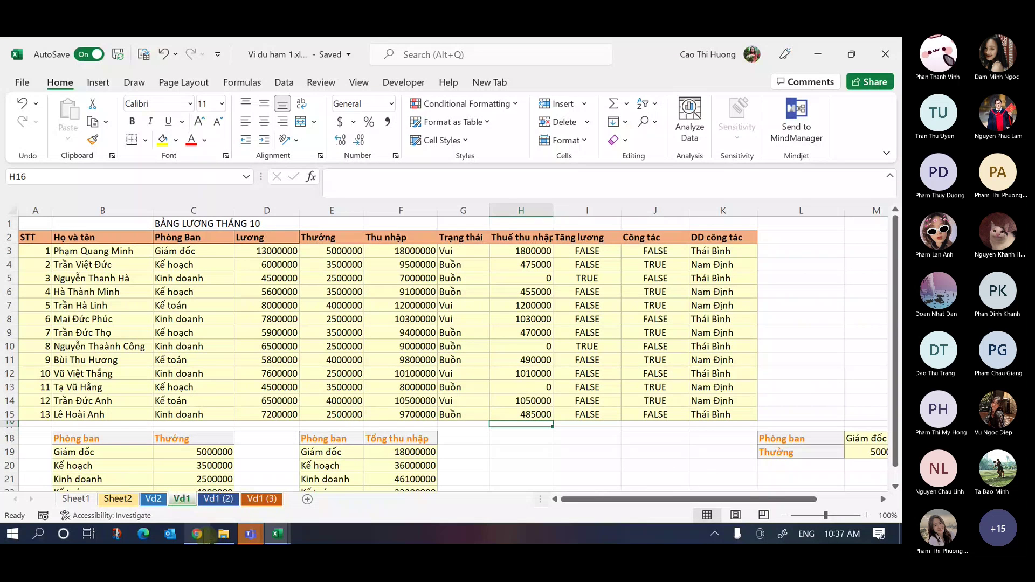
- Hide the Vd2 and Sheet1 worksheets
{"action": "right_click", "coordinate": [188, 499]}
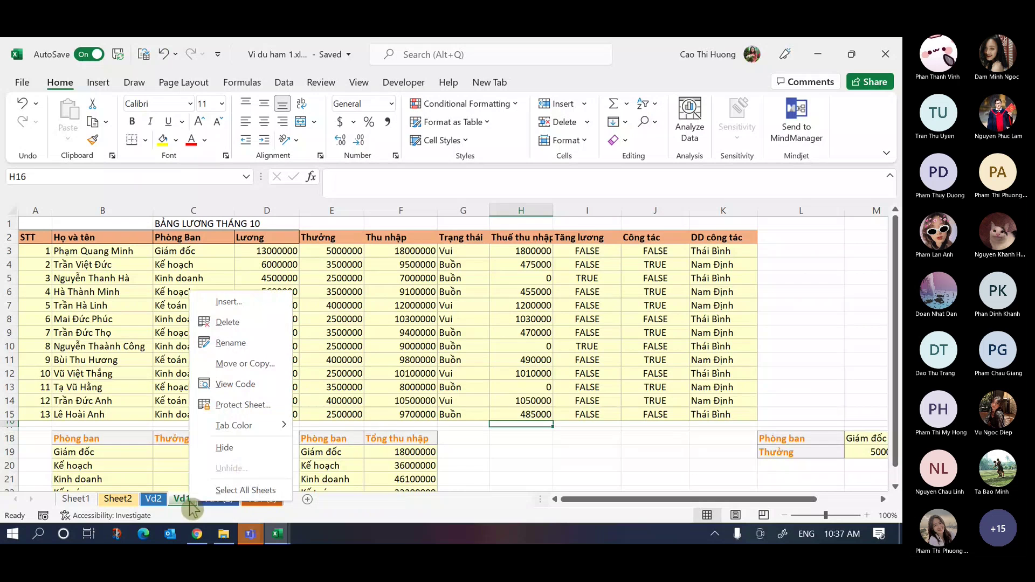
{"action": "left_click", "coordinate": [155, 499]}
{"action": "right_click", "coordinate": [157, 499]}
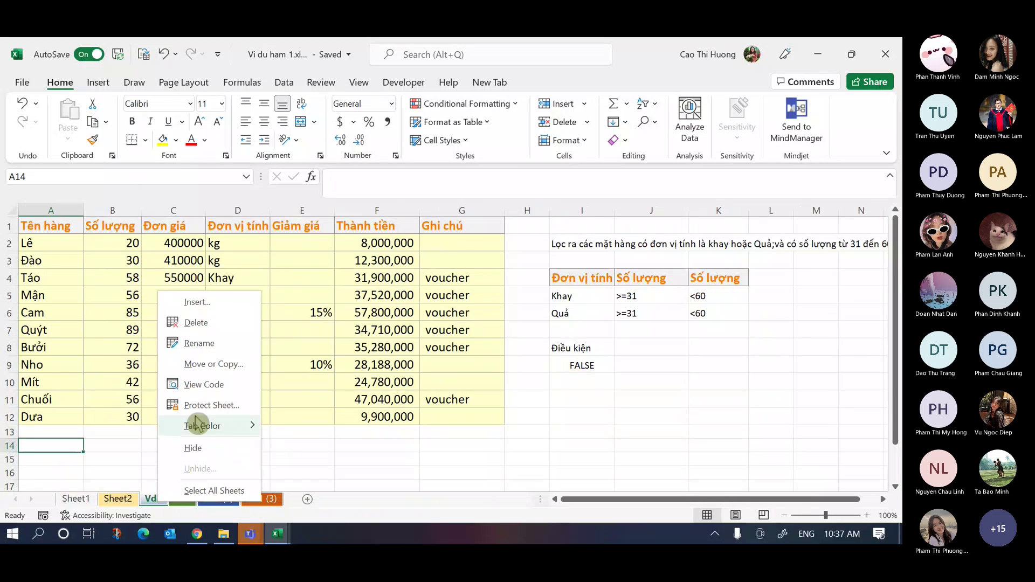
{"action": "left_click", "coordinate": [216, 452]}
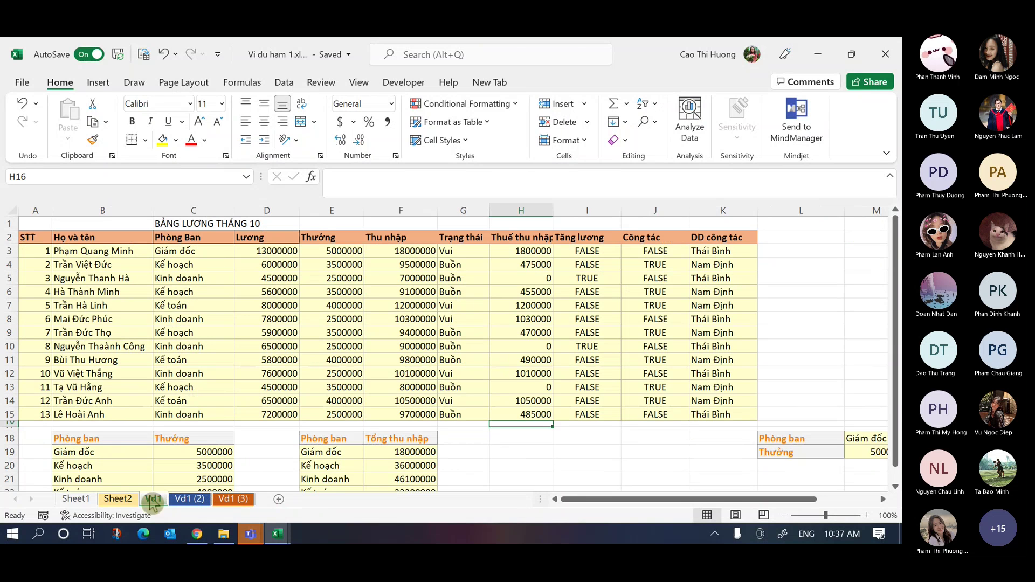
{"action": "left_click", "coordinate": [75, 500]}
{"action": "right_click", "coordinate": [75, 505]}
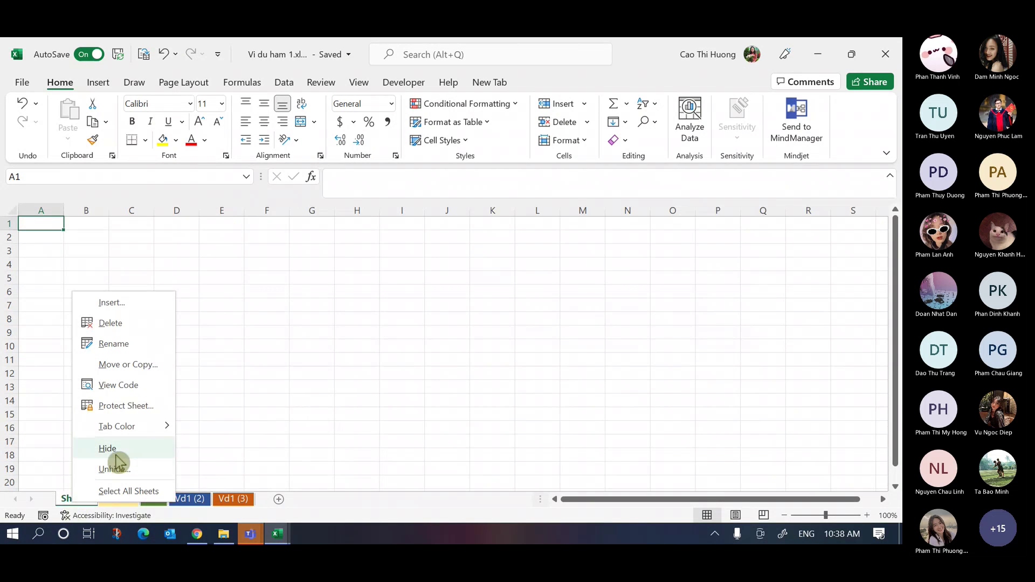
{"action": "left_click", "coordinate": [116, 454]}
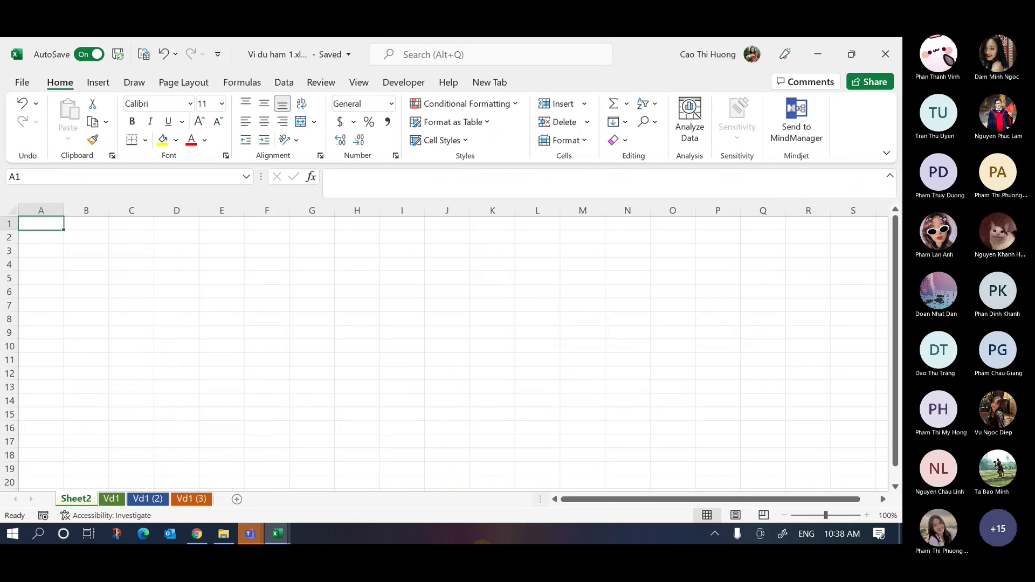
- Open the list of hidden worksheets from Sheet2, mark Sheet1, Vd2 and the confirmation with the pen, and close it
{"action": "right_click", "coordinate": [87, 505]}
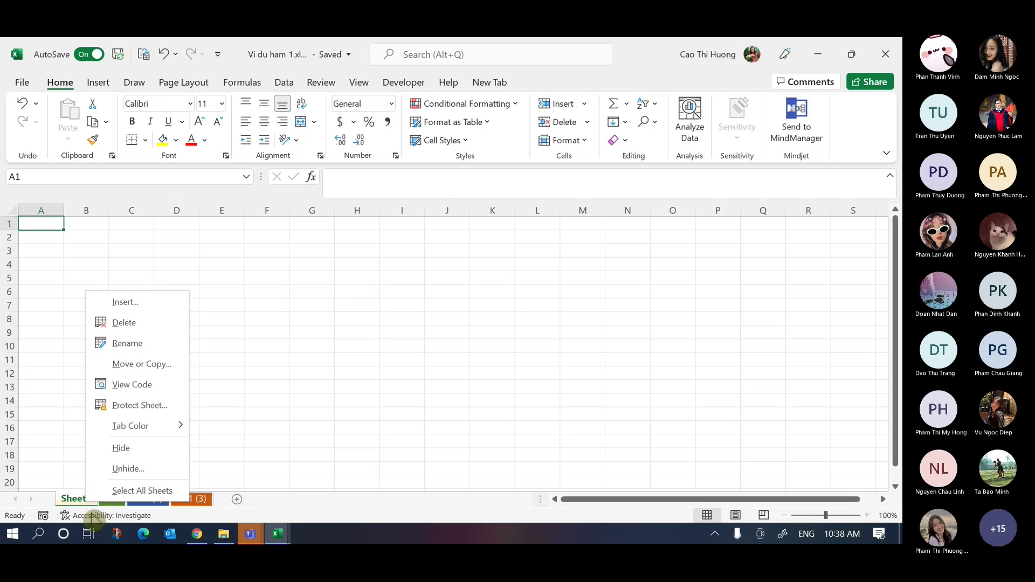
{"action": "right_click", "coordinate": [69, 505]}
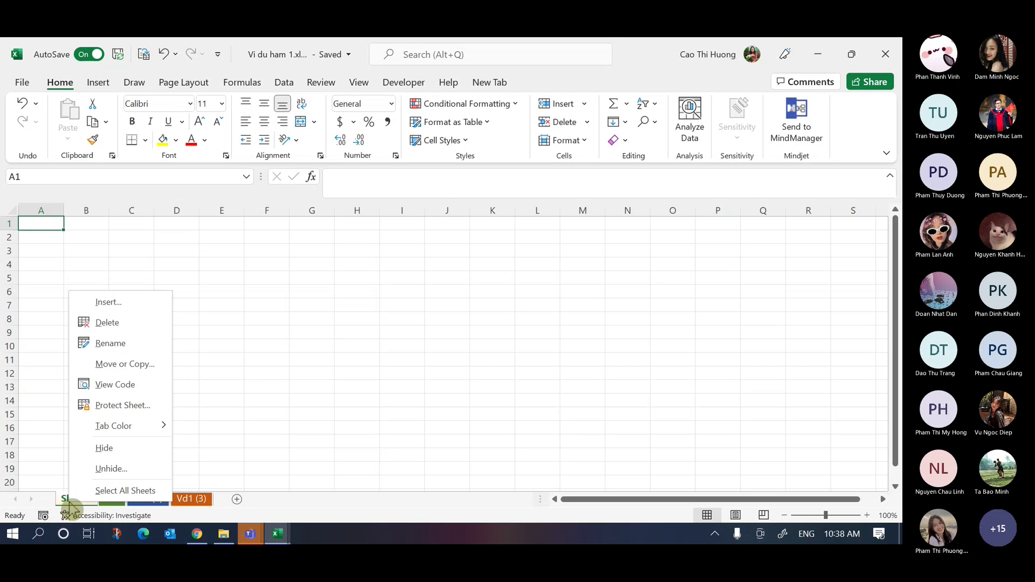
{"action": "left_click", "coordinate": [110, 468]}
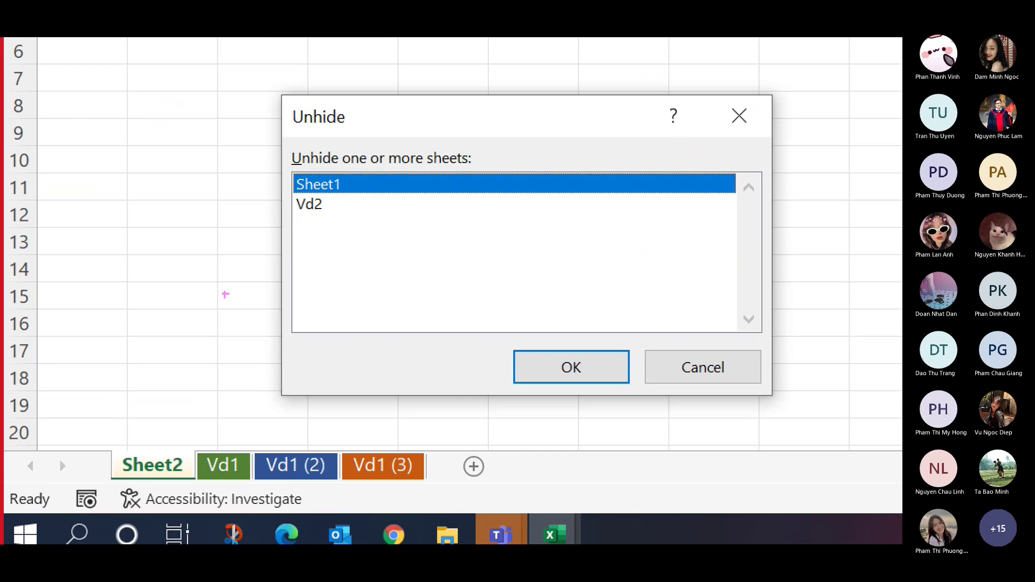
{"action": "left_click_drag", "start_coordinate": [314, 195], "coordinate": [342, 187]}
{"action": "left_click_drag", "start_coordinate": [296, 217], "coordinate": [330, 219]}
{"action": "mouse_move", "coordinate": [345, 204]}
{"action": "left_mouse_down"}
{"action": "mouse_move", "coordinate": [297, 209]}
{"action": "mouse_move", "coordinate": [331, 219]}
{"action": "mouse_move", "coordinate": [293, 204]}
{"action": "mouse_move", "coordinate": [318, 189]}
{"action": "mouse_move", "coordinate": [292, 203]}
{"action": "mouse_move", "coordinate": [321, 196]}
{"action": "left_mouse_up"}
{"action": "left_click_drag", "start_coordinate": [515, 354], "coordinate": [576, 350]}
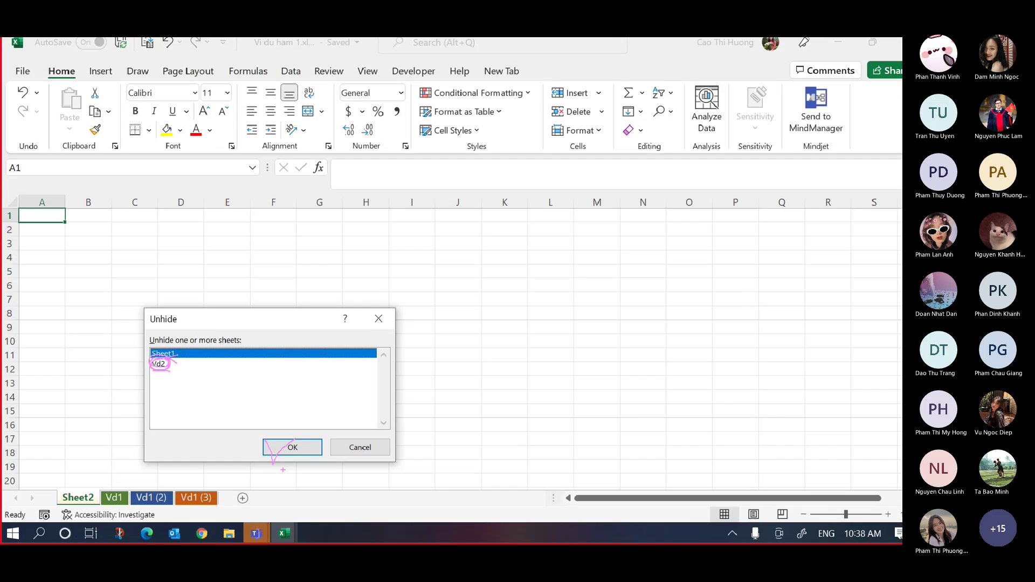
{"action": "key", "text": "Escape"}
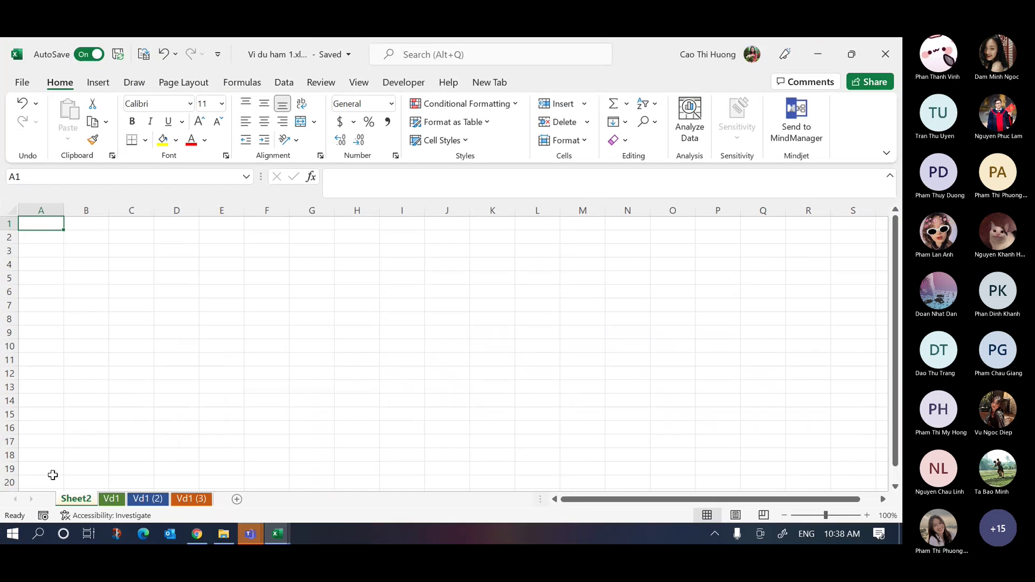
- Unhide the Vd2 worksheet and mark its restored tab with the pen
{"action": "right_click", "coordinate": [111, 503]}
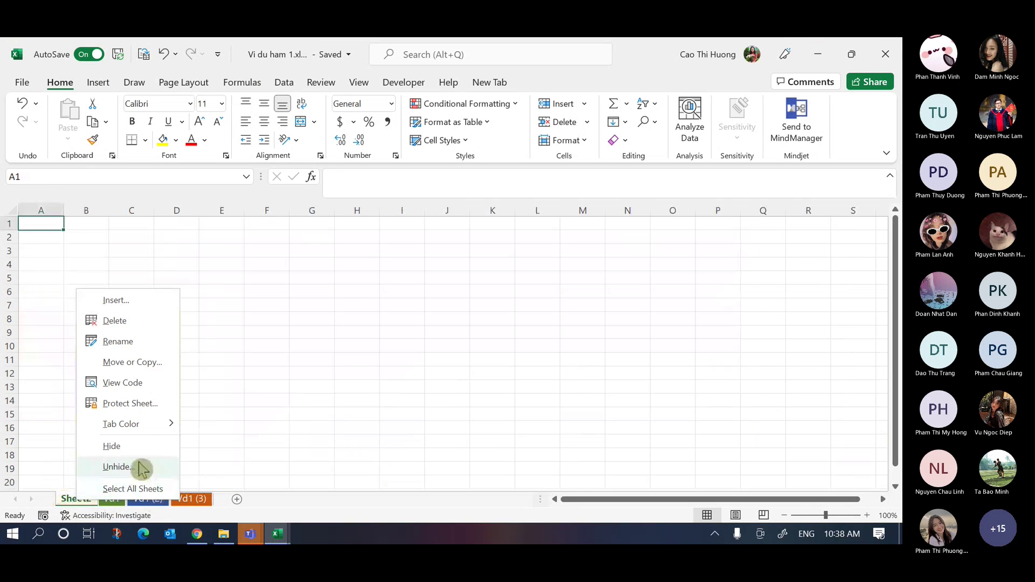
{"action": "left_click", "coordinate": [135, 464]}
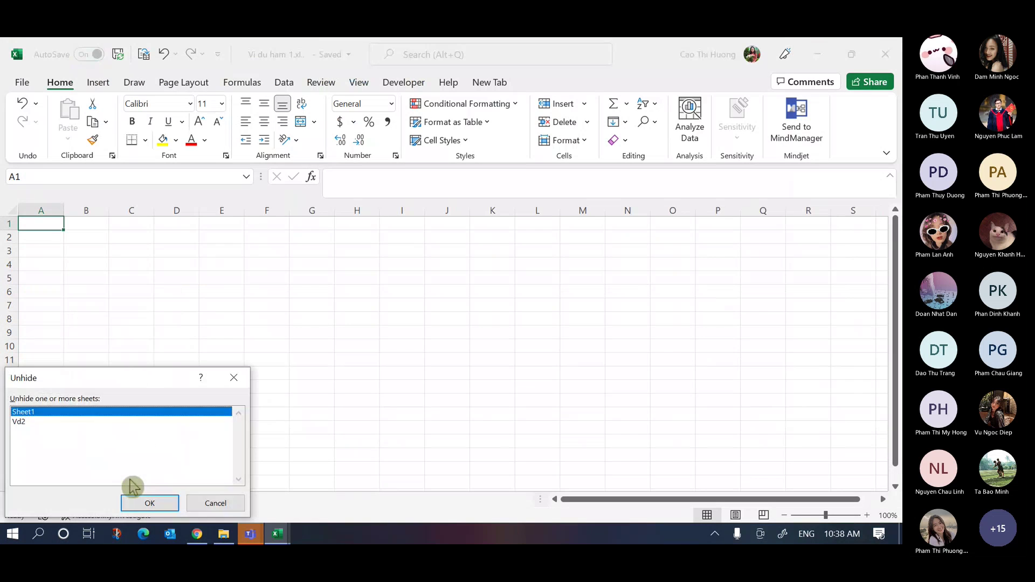
{"action": "left_click", "coordinate": [19, 426]}
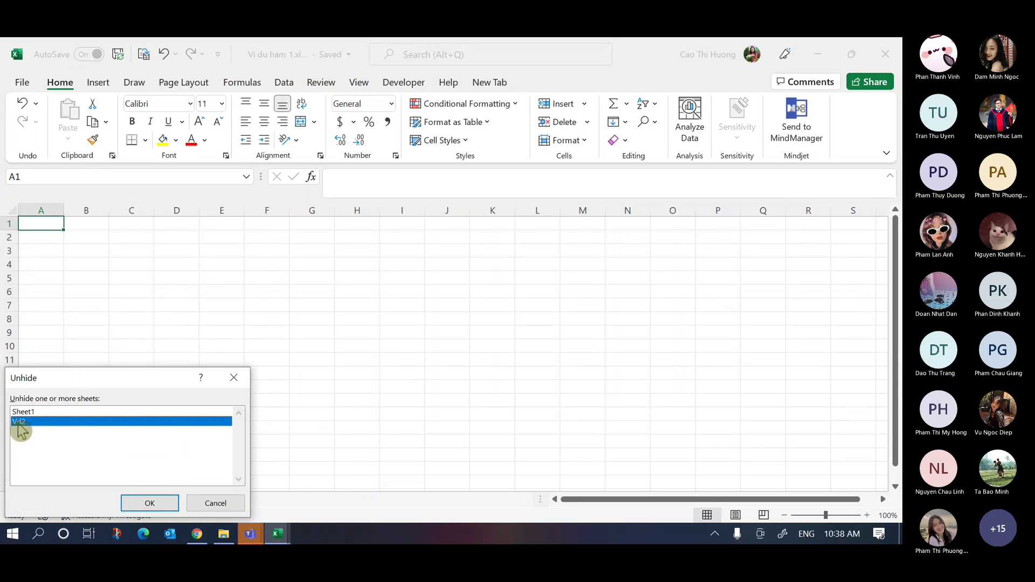
{"action": "left_click", "coordinate": [166, 503]}
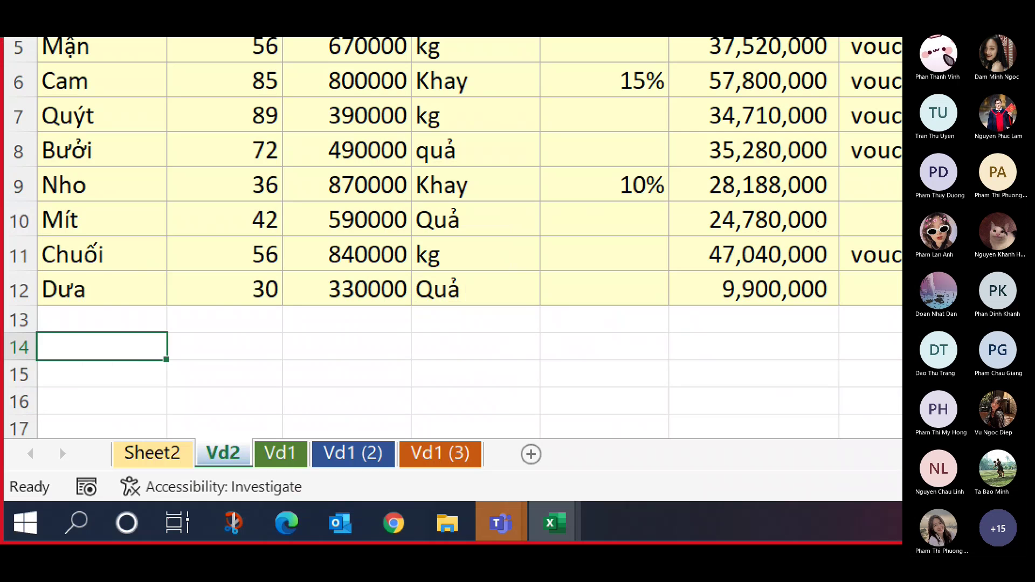
{"action": "left_click_drag", "start_coordinate": [213, 433], "coordinate": [256, 434]}
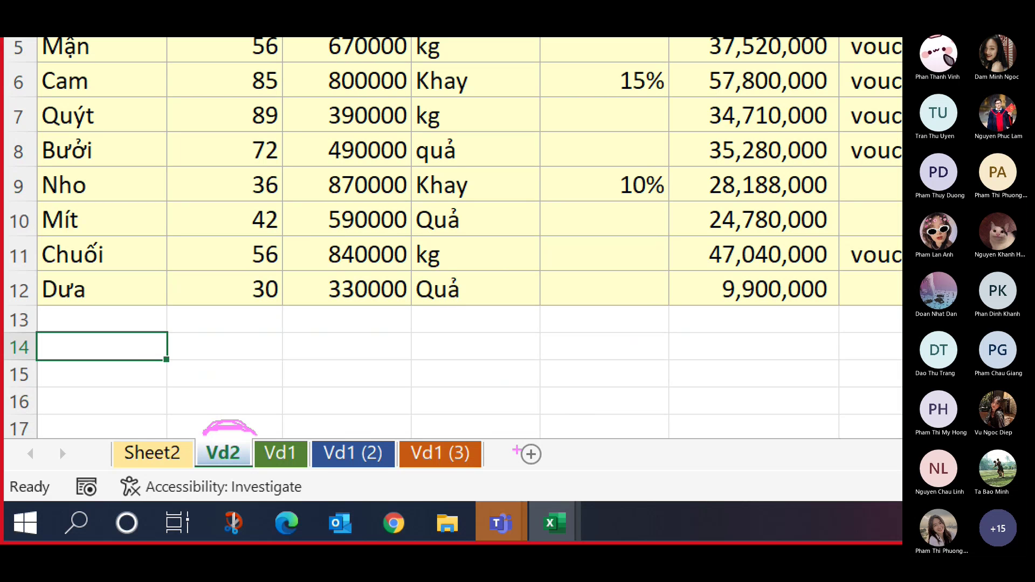
{"action": "key", "text": "Escape"}
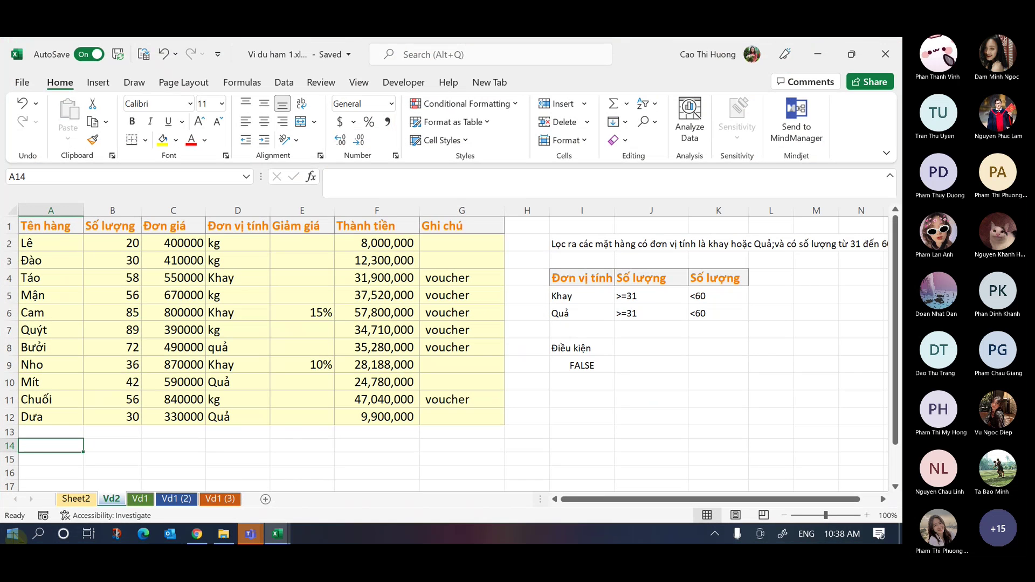
{"action": "left_click", "coordinate": [302, 364]}
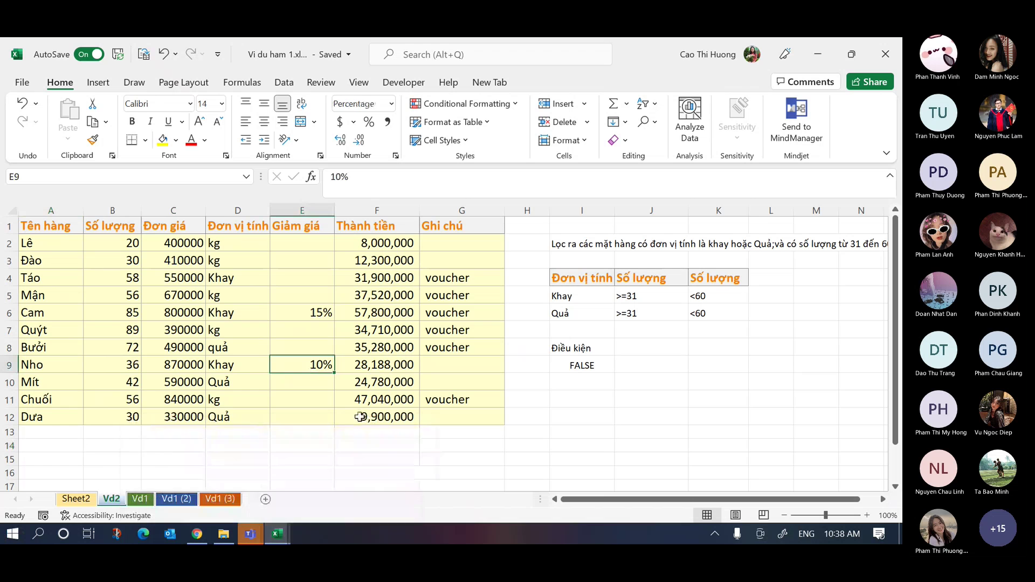
- Rename the Vd1 (2) worksheet as vidu3
{"action": "right_click", "coordinate": [175, 500]}
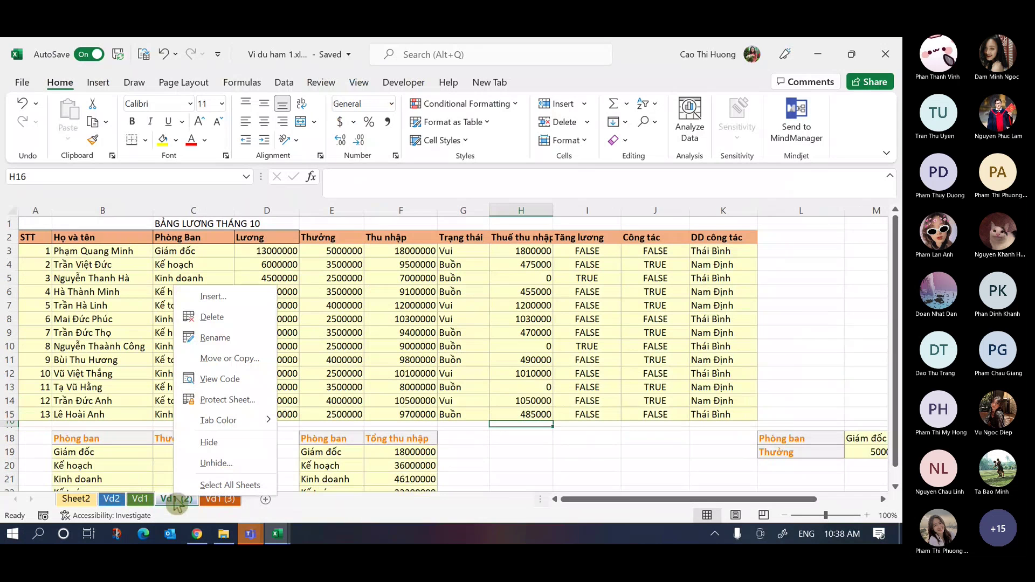
{"action": "left_click", "coordinate": [216, 337]}
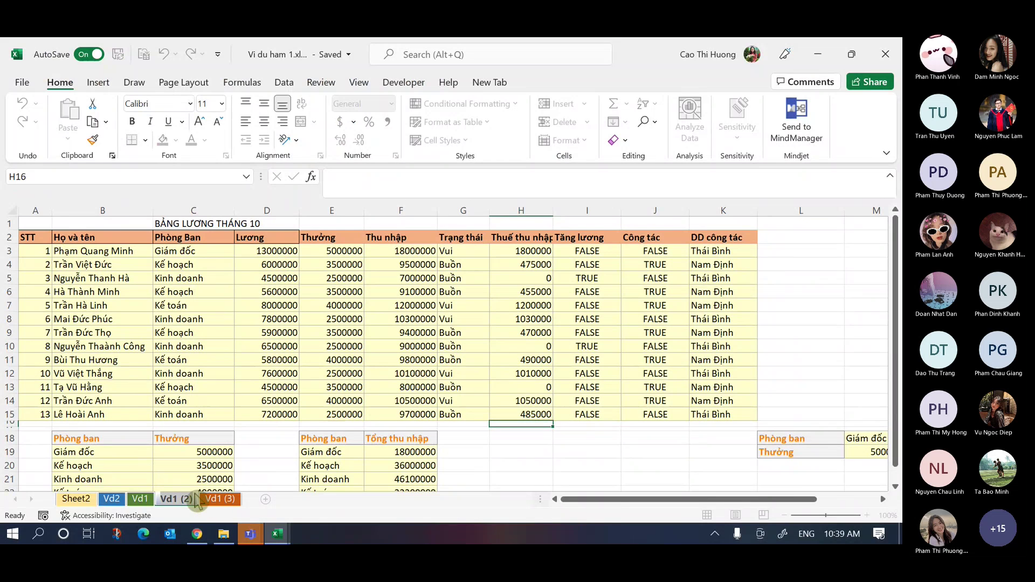
{"action": "left_click", "coordinate": [483, 465]}
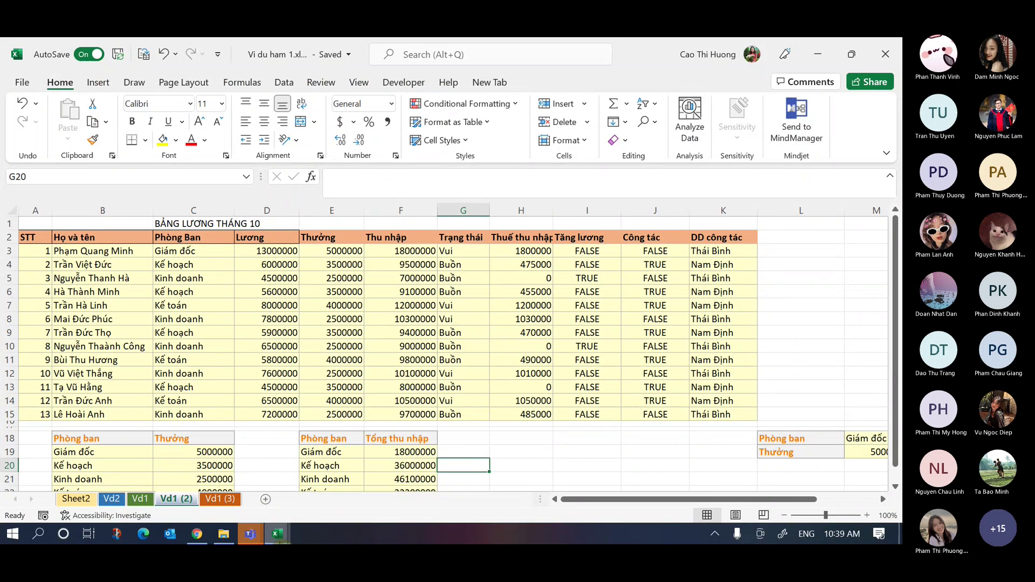
{"action": "double_click", "coordinate": [177, 500]}
{"action": "type", "text": "vidu1"}
{"action": "key", "text": "BackSpace"}
{"action": "type", "text": "3"}
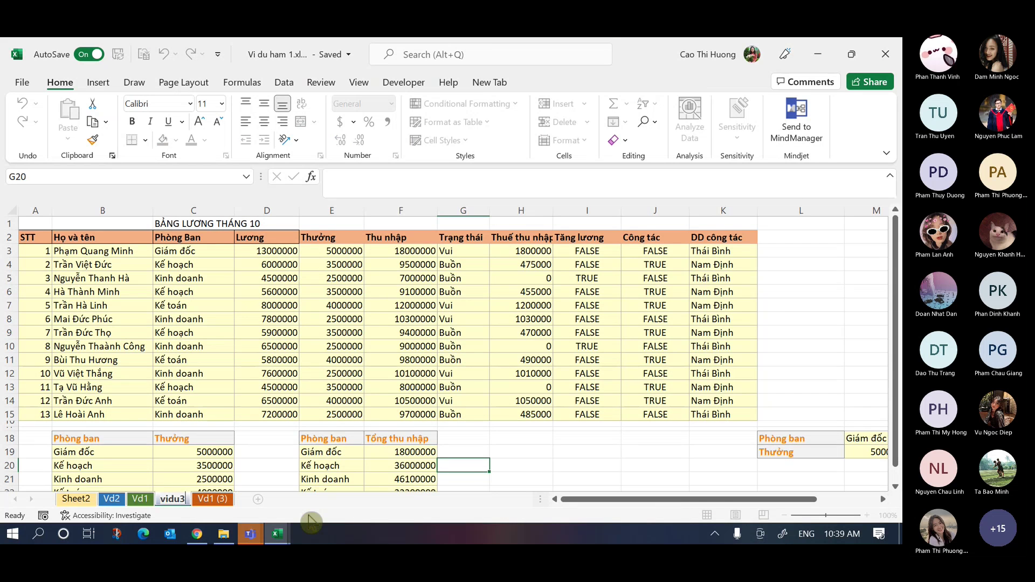
{"action": "key", "text": "Return"}
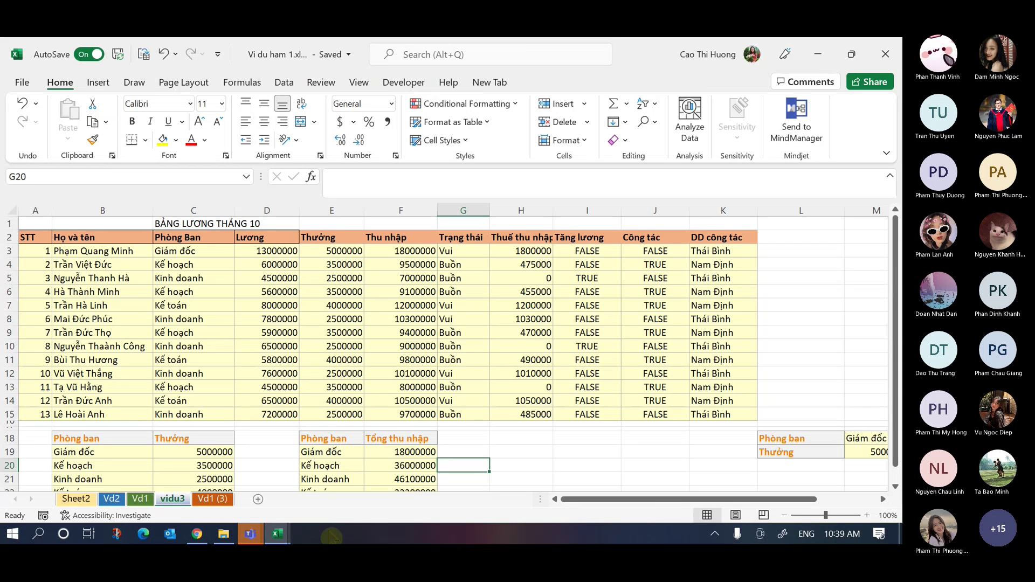
- Rename the Vd1 (3) worksheet as vidu4 and select cell E10 in its bonus column
{"action": "double_click", "coordinate": [208, 499]}
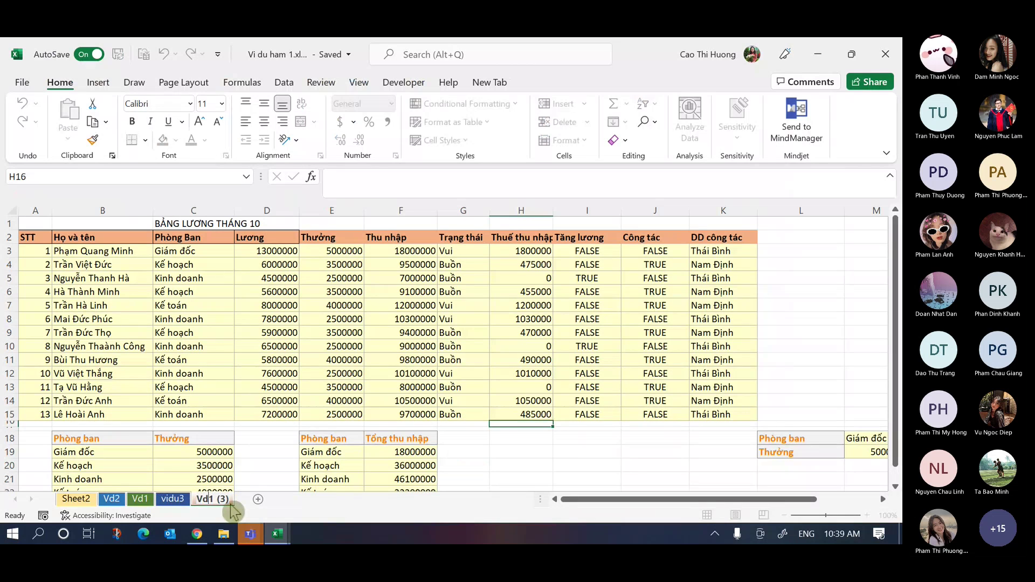
{"action": "type", "text": "Ví"}
{"action": "key", "text": "BackSpace"}
{"action": "key", "text": "BackSpace"}
{"action": "type", "text": "vidu"}
{"action": "key", "text": "Return"}
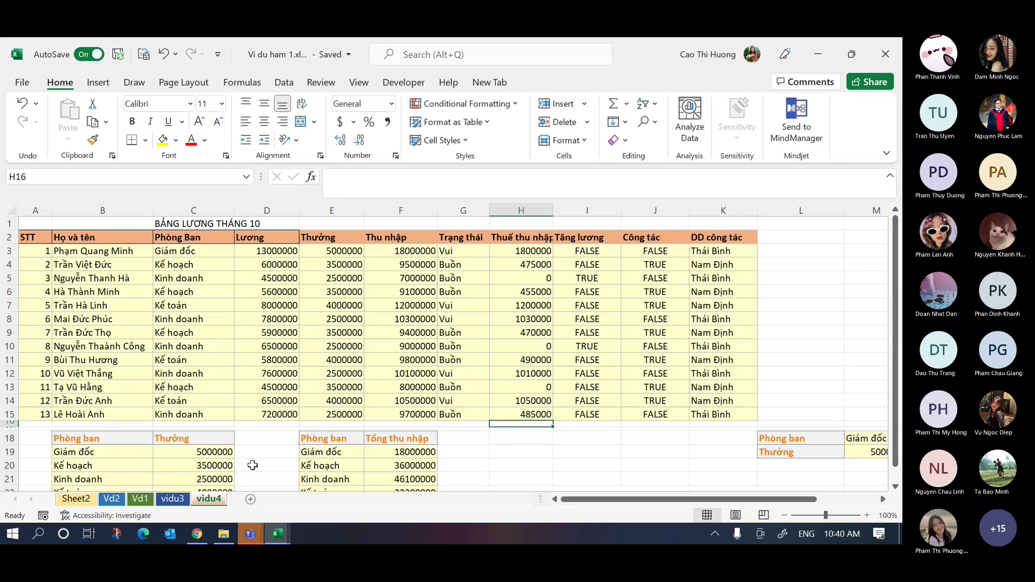
{"action": "left_click", "coordinate": [350, 417]}
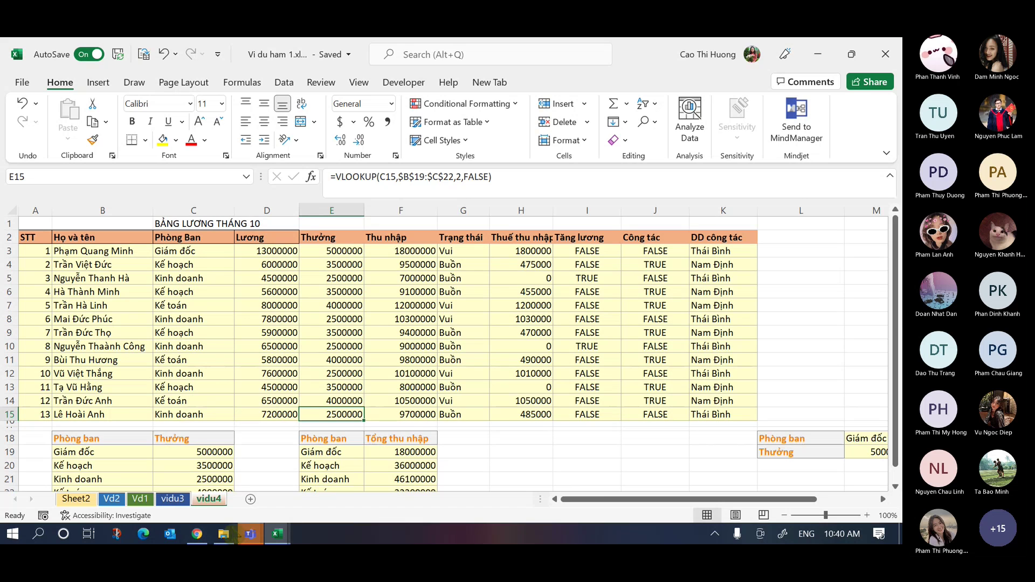
{"action": "left_click", "coordinate": [339, 349]}
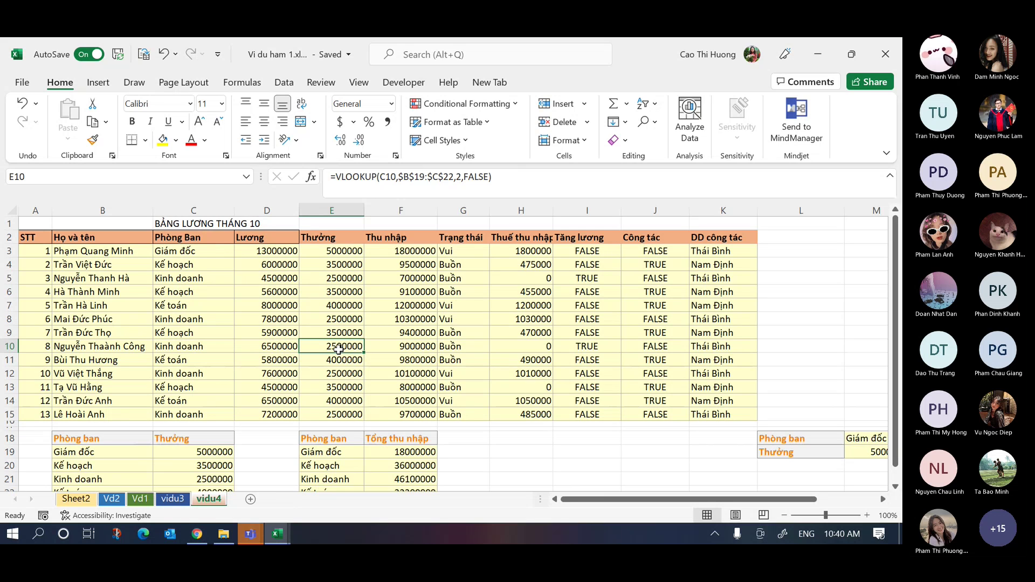
- Open the Move or Copy settings for the Vd2 worksheet and mark the destination workbook setting with the pen
{"action": "right_click", "coordinate": [109, 506]}
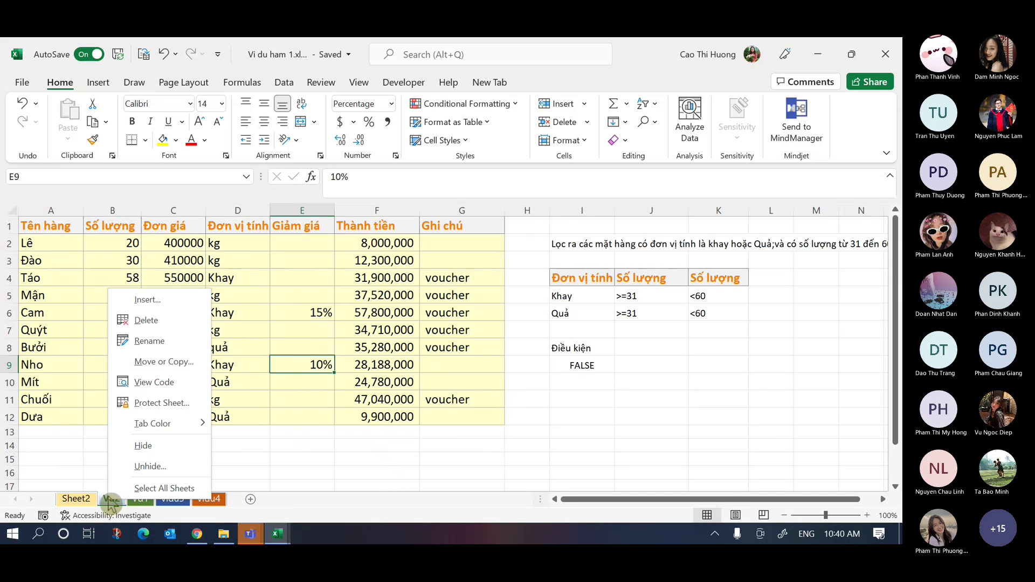
{"action": "left_click", "coordinate": [183, 362]}
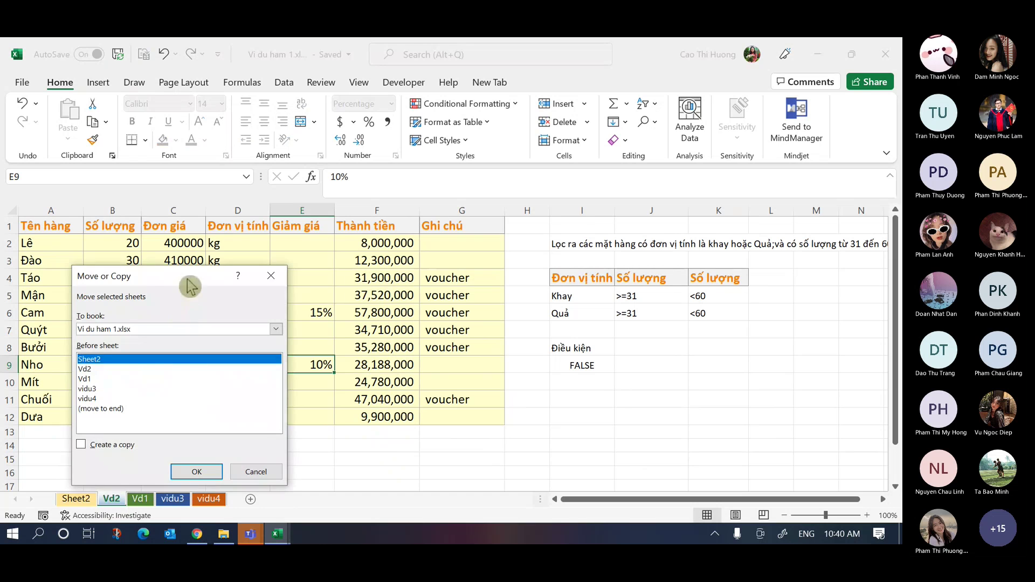
{"action": "left_click_drag", "start_coordinate": [189, 269], "coordinate": [248, 246]}
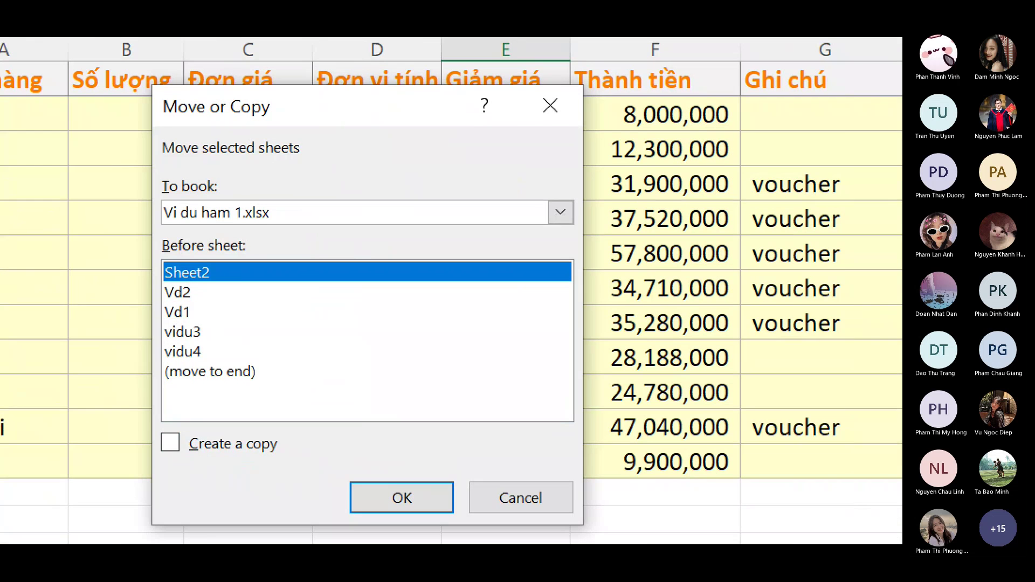
{"action": "mouse_move", "coordinate": [160, 195]}
{"action": "left_mouse_down"}
{"action": "mouse_move", "coordinate": [222, 182]}
{"action": "mouse_move", "coordinate": [183, 177]}
{"action": "mouse_move", "coordinate": [174, 188]}
{"action": "left_mouse_up"}
{"action": "left_click_drag", "start_coordinate": [174, 230], "coordinate": [283, 226]}
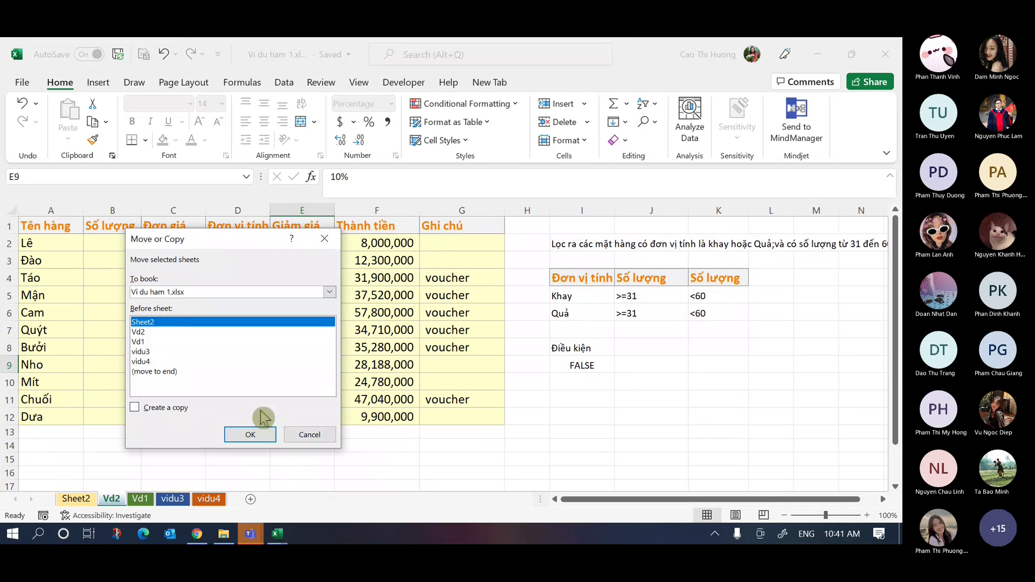
- List the available destination workbooks and mark Vi du ham 1.xlsx, vlookup.xlsx and (new book) with the pen
{"action": "left_click", "coordinate": [330, 293]}
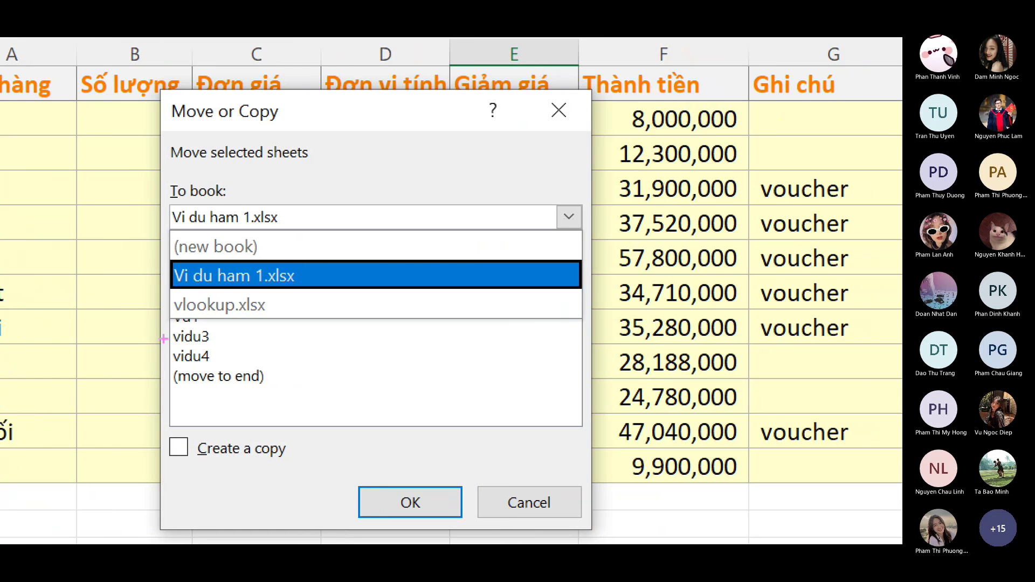
{"action": "mouse_move", "coordinate": [169, 264]}
{"action": "left_mouse_down"}
{"action": "mouse_move", "coordinate": [176, 319]}
{"action": "mouse_move", "coordinate": [192, 287]}
{"action": "mouse_move", "coordinate": [283, 284]}
{"action": "mouse_move", "coordinate": [190, 278]}
{"action": "left_mouse_up"}
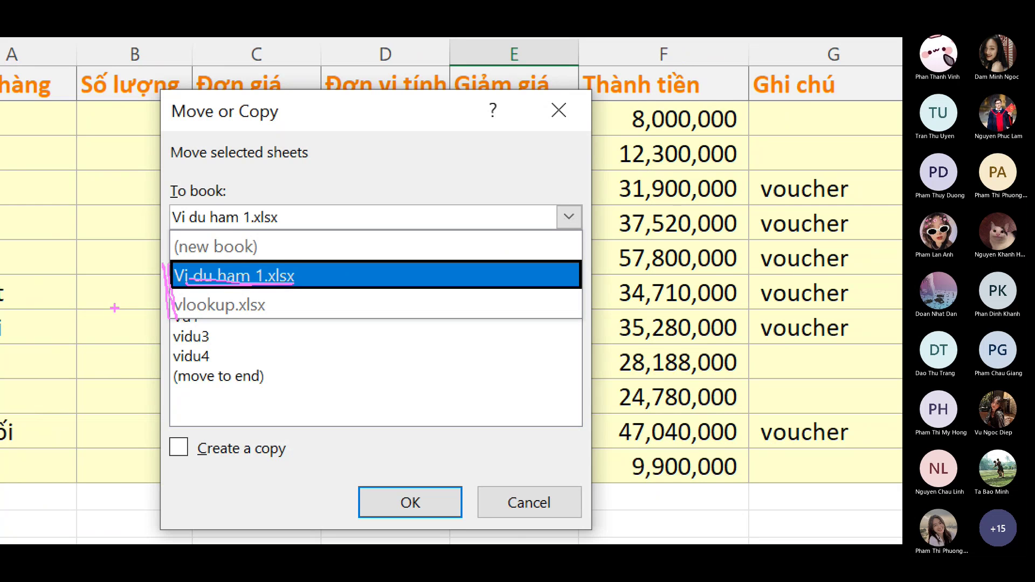
{"action": "mouse_move", "coordinate": [104, 310]}
{"action": "left_mouse_down"}
{"action": "mouse_move", "coordinate": [167, 309]}
{"action": "mouse_move", "coordinate": [153, 296]}
{"action": "mouse_move", "coordinate": [154, 334]}
{"action": "left_mouse_up"}
{"action": "mouse_move", "coordinate": [266, 241]}
{"action": "left_mouse_down"}
{"action": "mouse_move", "coordinate": [186, 233]}
{"action": "mouse_move", "coordinate": [164, 257]}
{"action": "mouse_move", "coordinate": [210, 263]}
{"action": "mouse_move", "coordinate": [264, 240]}
{"action": "mouse_move", "coordinate": [186, 231]}
{"action": "mouse_move", "coordinate": [164, 257]}
{"action": "mouse_move", "coordinate": [258, 261]}
{"action": "left_mouse_up"}
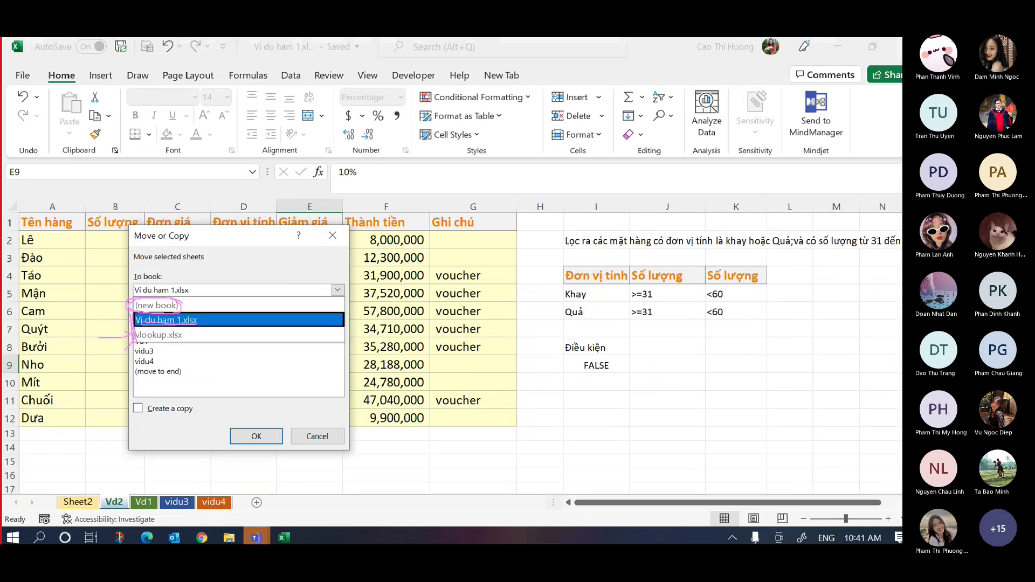
{"action": "key", "text": "Escape"}
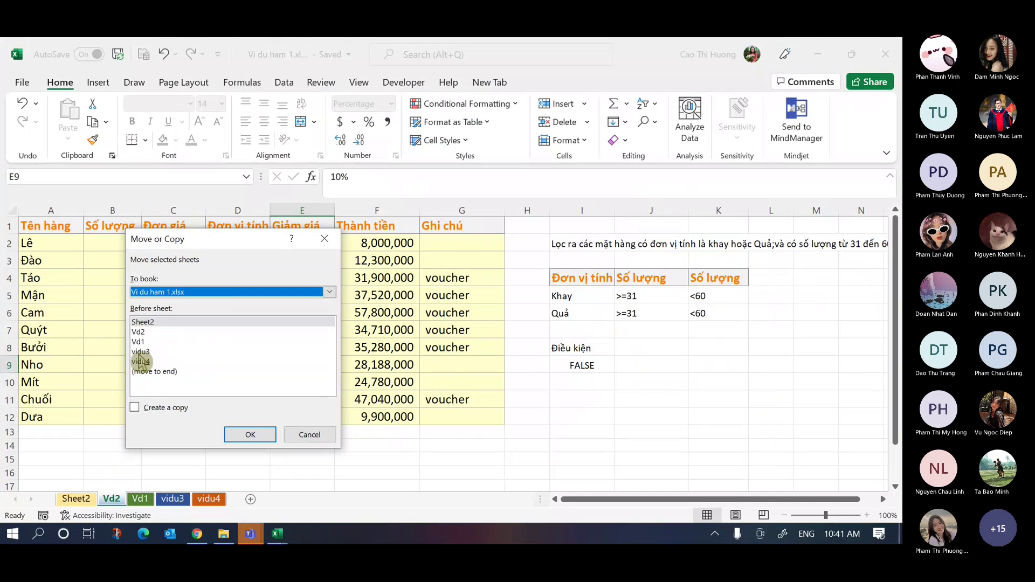
- Try (new book) as the destination, switch it to vlookup.xlsx and choose the place before sheet 10.1.Hdotim
{"action": "left_click", "coordinate": [219, 293]}
{"action": "left_click", "coordinate": [164, 310]}
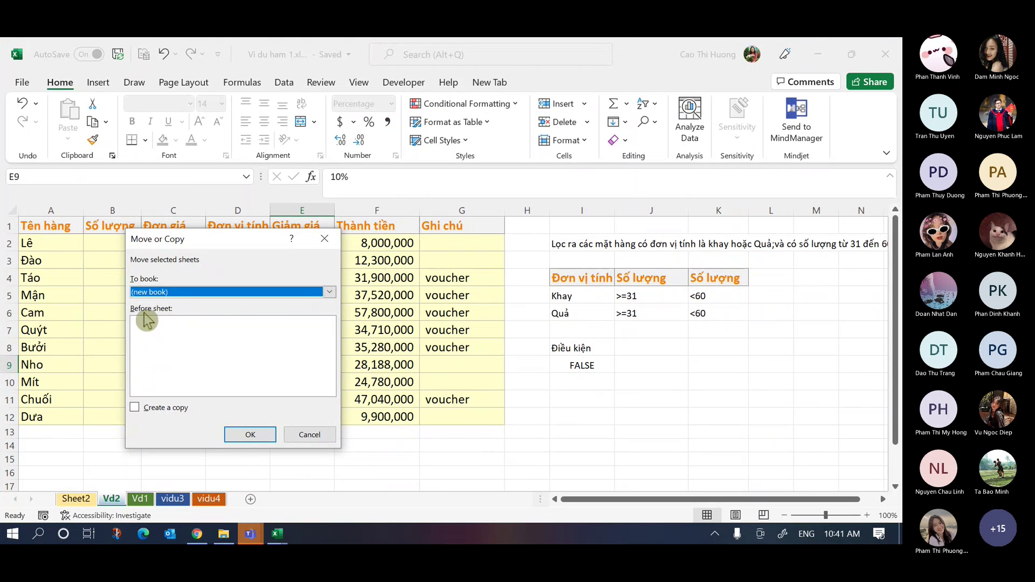
{"action": "left_click", "coordinate": [205, 298]}
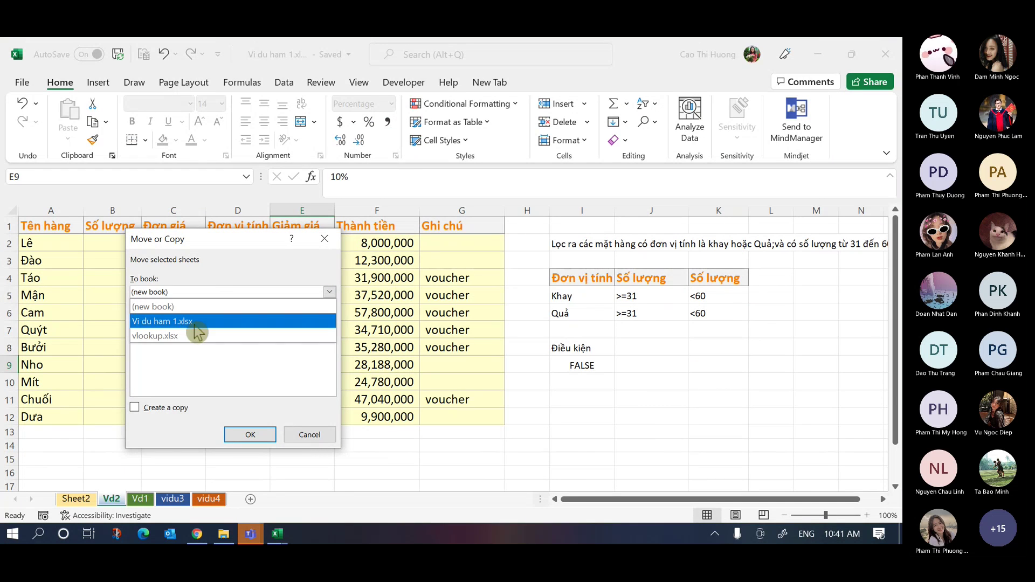
{"action": "left_click", "coordinate": [174, 339]}
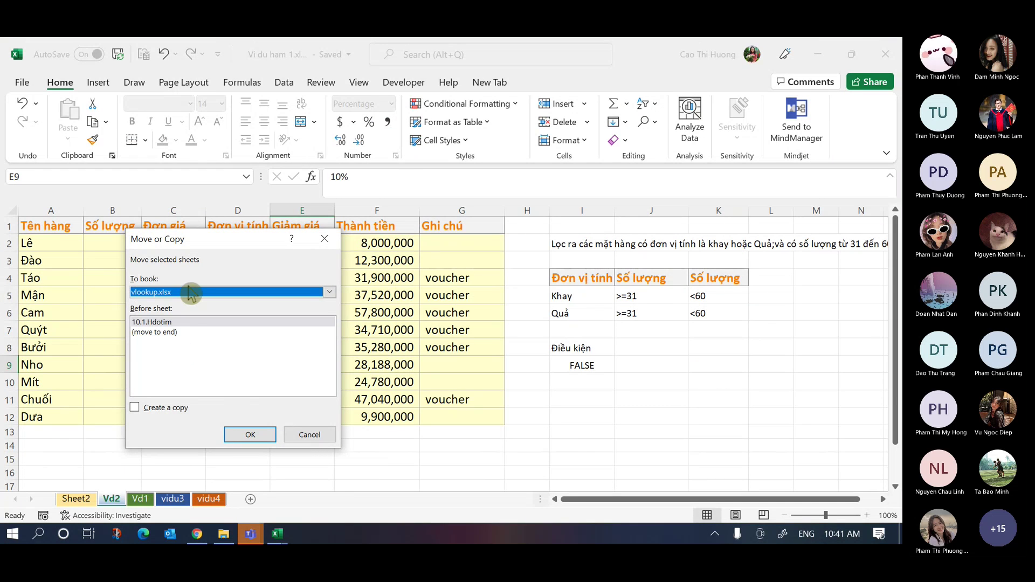
{"action": "left_click", "coordinate": [156, 325]}
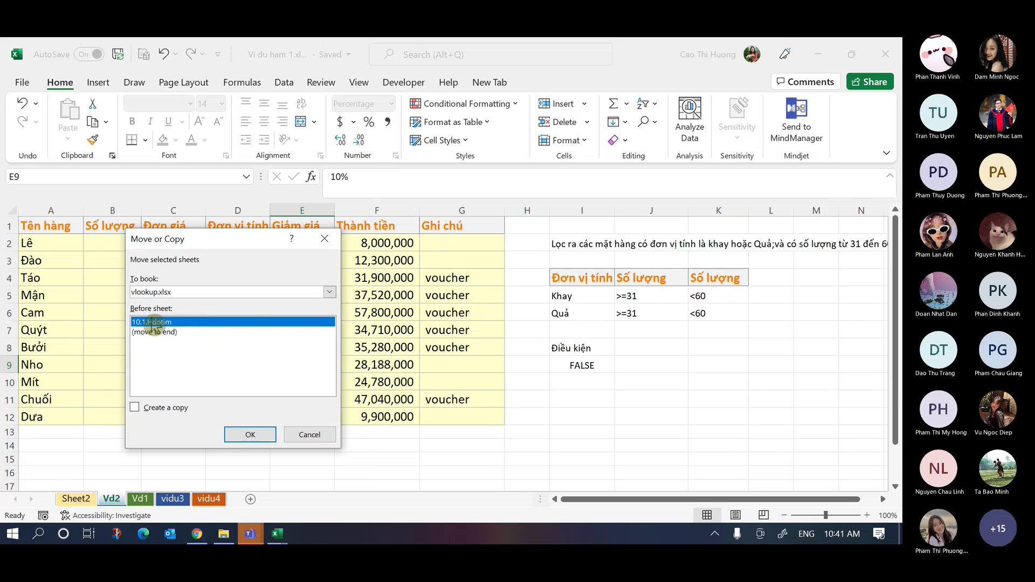
- Copy the Vd2 worksheet into a new workbook, marking the Create a copy option with the pen before enabling it
{"action": "left_click", "coordinate": [186, 293]}
{"action": "left_click", "coordinate": [169, 308]}
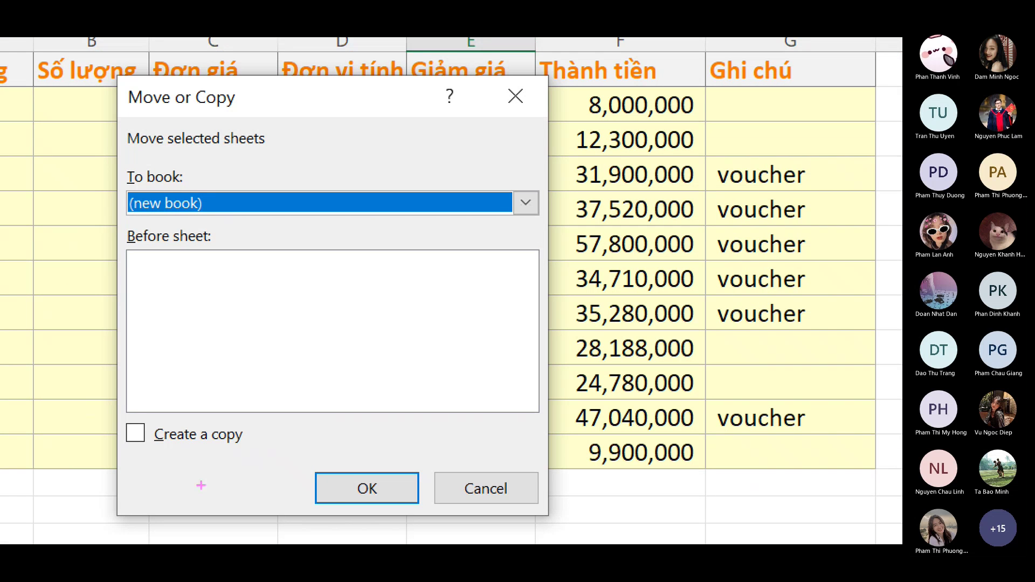
{"action": "left_click_drag", "start_coordinate": [162, 450], "coordinate": [242, 451]}
{"action": "left_click_drag", "start_coordinate": [165, 455], "coordinate": [230, 456]}
{"action": "mouse_move", "coordinate": [121, 410]}
{"action": "left_mouse_down"}
{"action": "mouse_move", "coordinate": [122, 419]}
{"action": "mouse_move", "coordinate": [156, 401]}
{"action": "left_mouse_up"}
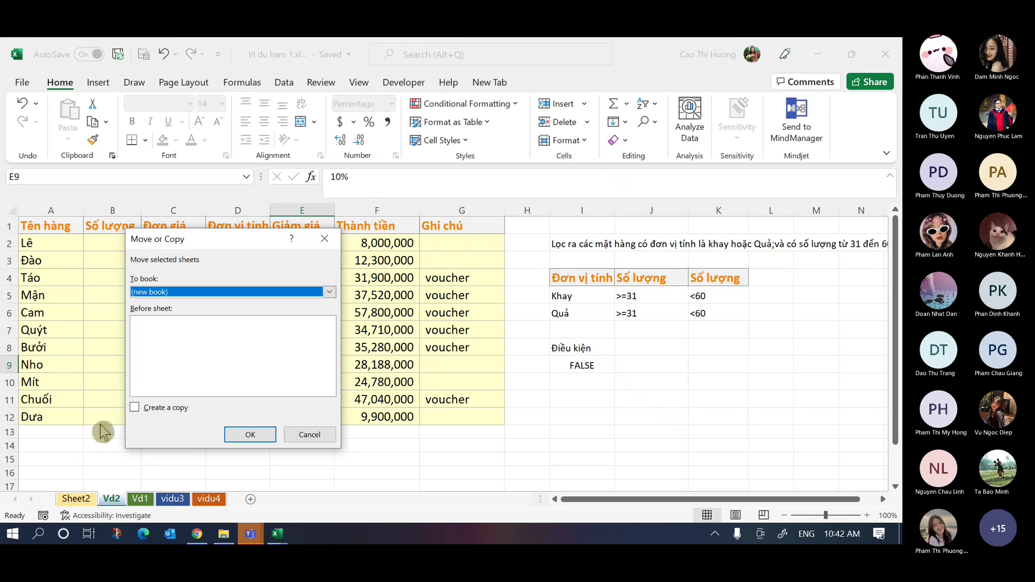
{"action": "left_click", "coordinate": [136, 413]}
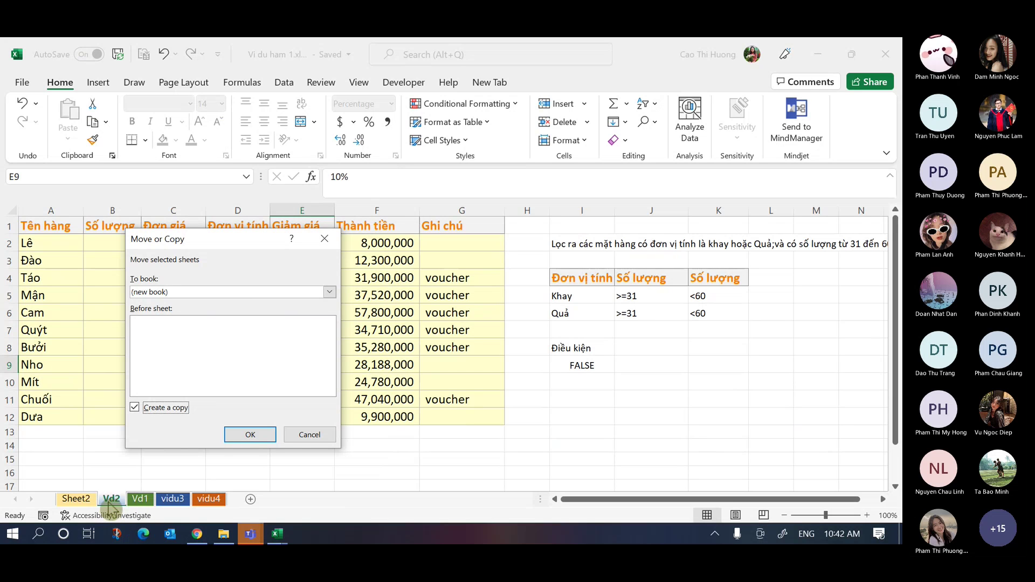
{"action": "left_click", "coordinate": [256, 439]}
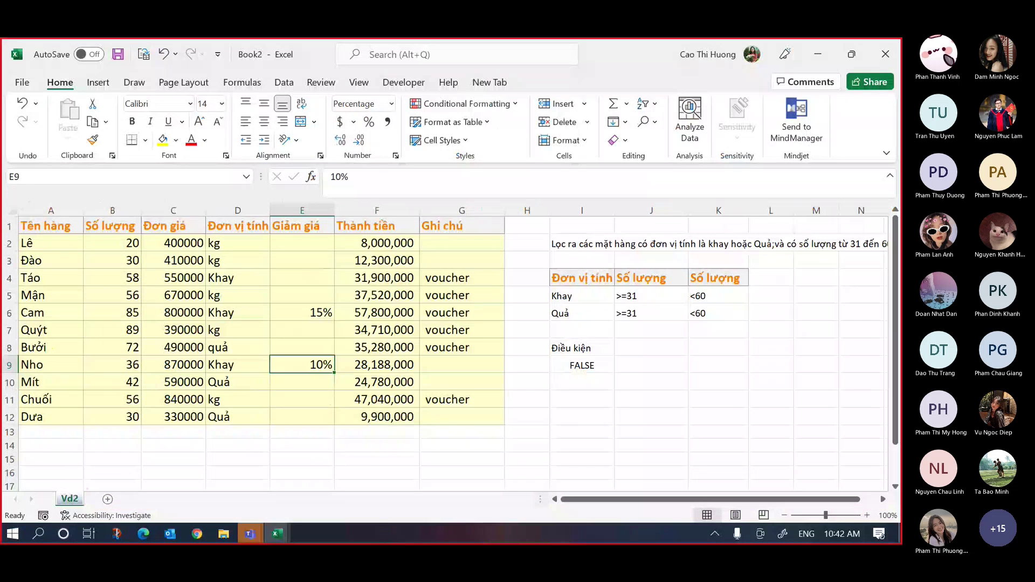
- Check the copied Vd2 worksheet, return to the Vi du ham 1.xlsx workbook and circle its original Vd2 tab with the pen
{"action": "left_click", "coordinate": [70, 497]}
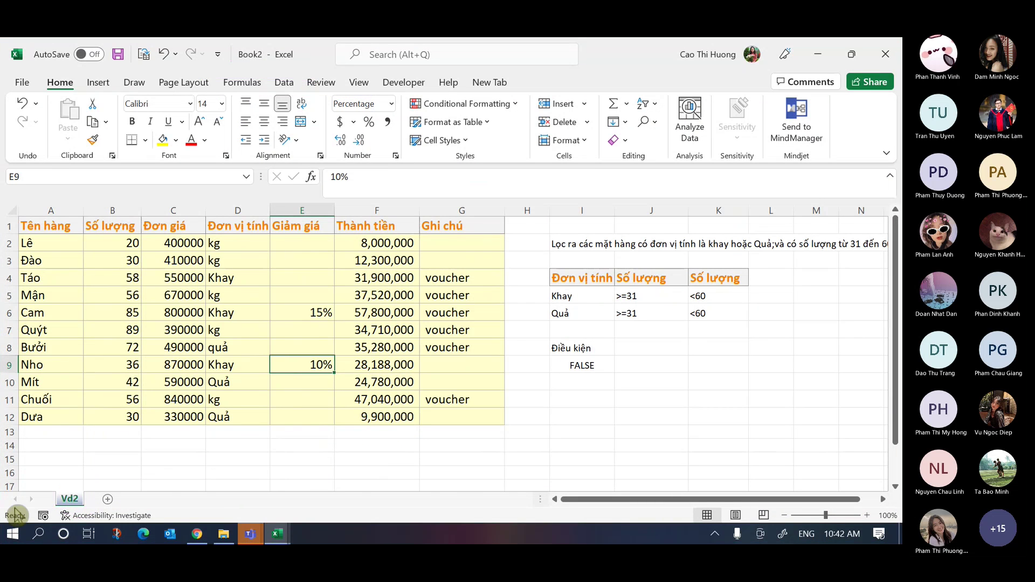
{"action": "left_click", "coordinate": [276, 534]}
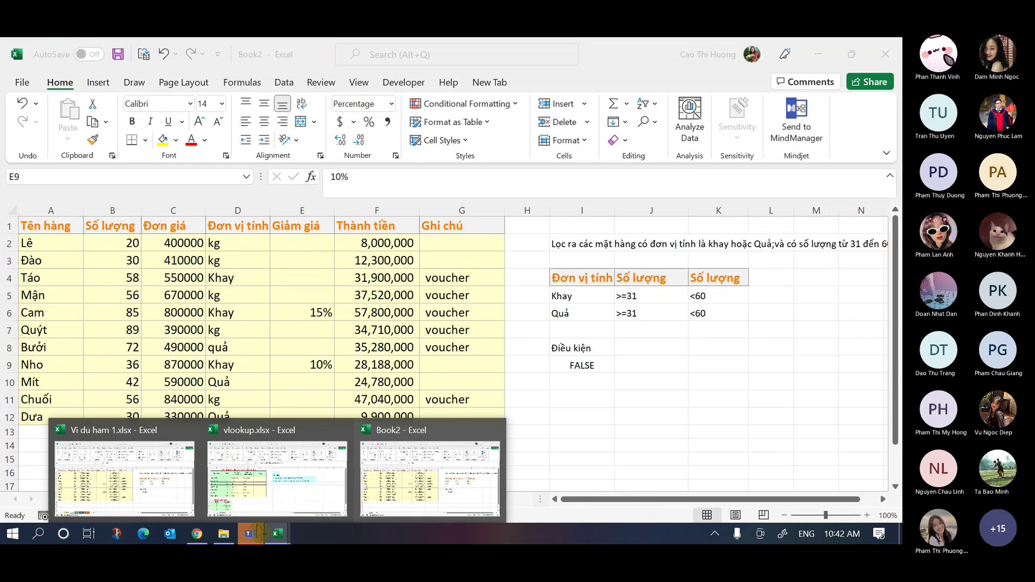
{"action": "left_click", "coordinate": [139, 499]}
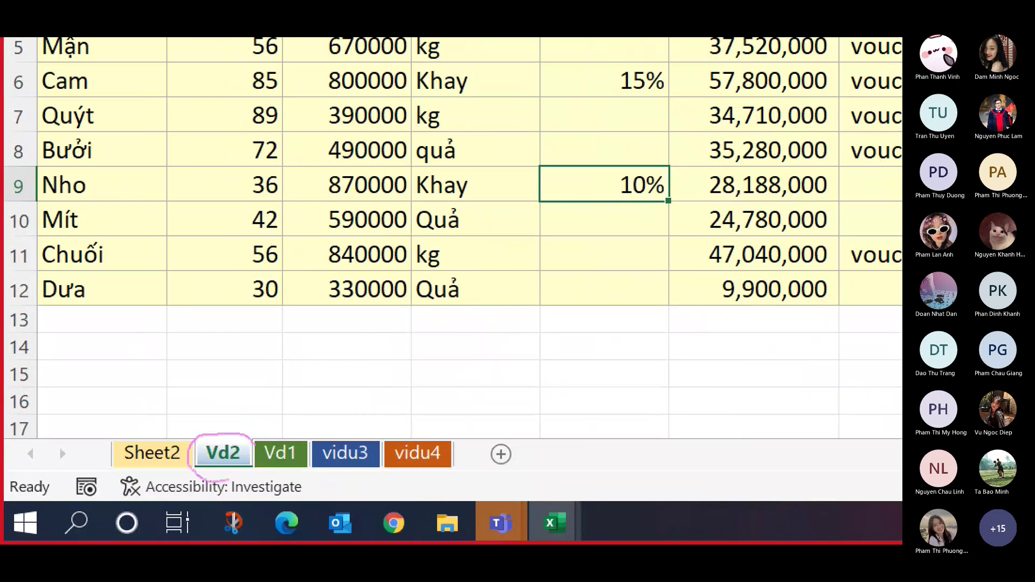
{"action": "left_click_drag", "start_coordinate": [237, 436], "coordinate": [200, 453]}
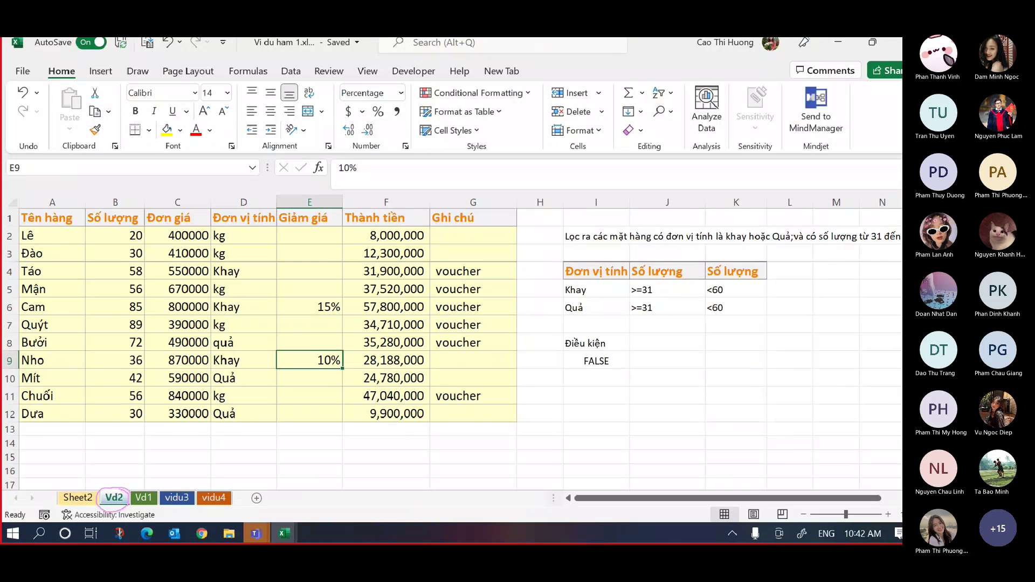
{"action": "mouse_move", "coordinate": [202, 534]}
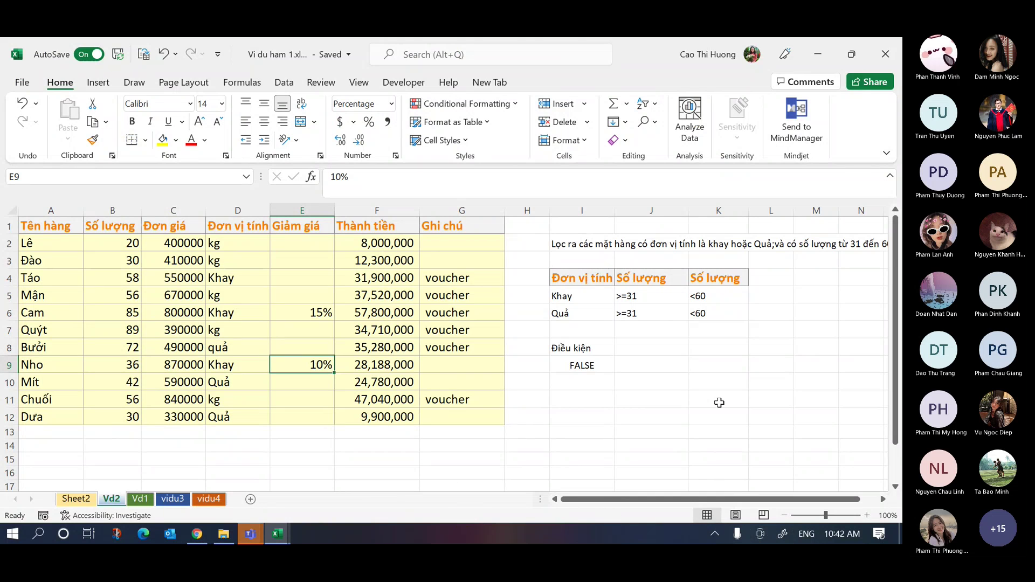
- Compare the Vd1, vidu3 and vidu4 payroll worksheets by switching back and forth between them
{"action": "left_click", "coordinate": [140, 499]}
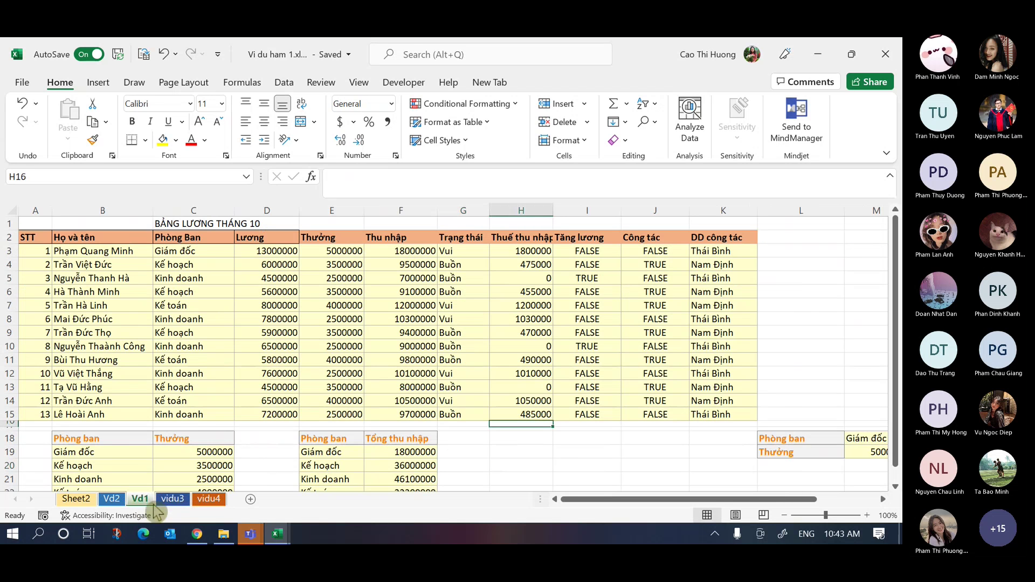
{"action": "left_click", "coordinate": [200, 501]}
{"action": "left_click", "coordinate": [139, 499]}
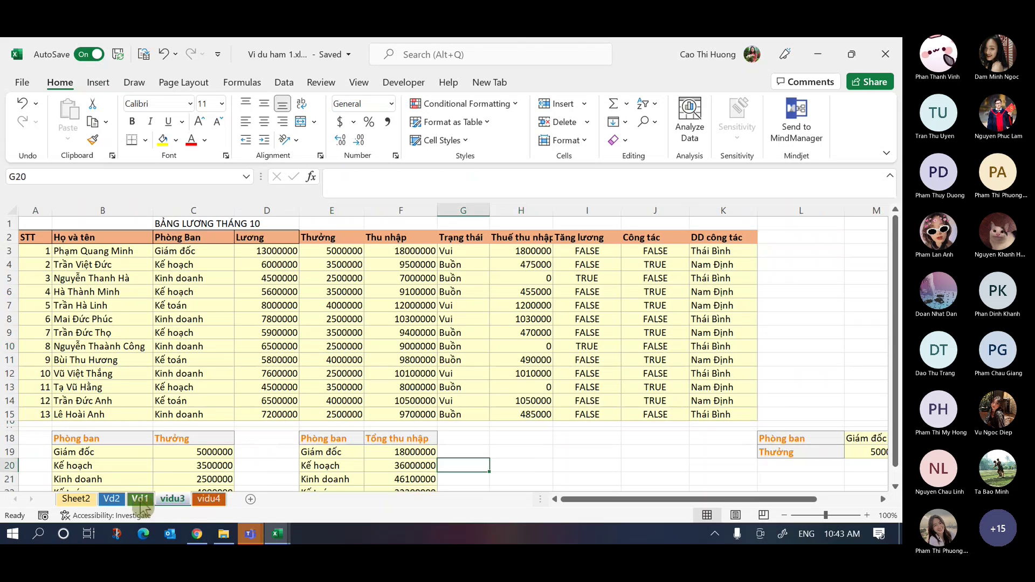
{"action": "left_click", "coordinate": [209, 499]}
{"action": "left_click", "coordinate": [138, 498]}
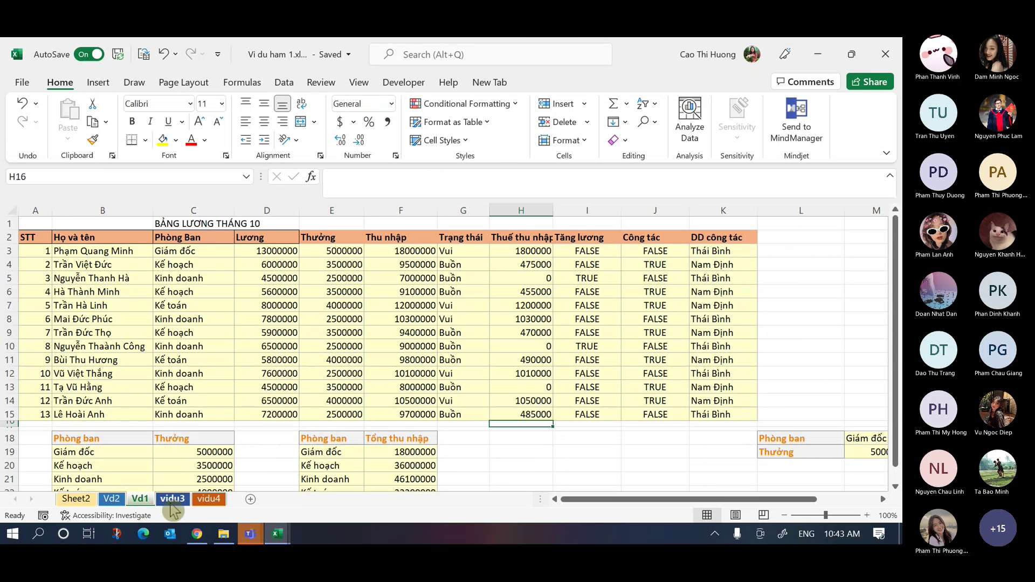
{"action": "left_click", "coordinate": [208, 499]}
{"action": "left_click", "coordinate": [140, 499]}
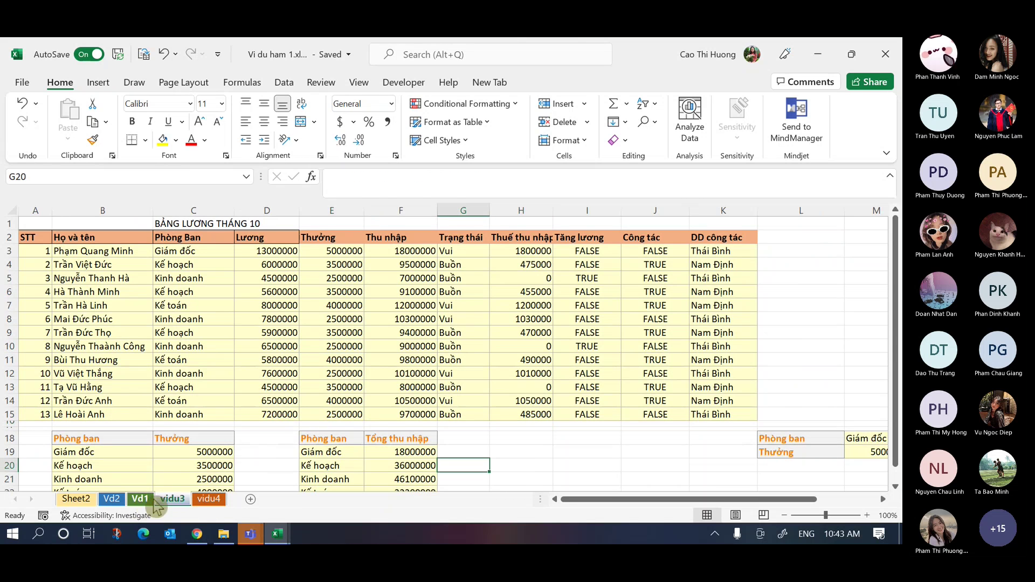
{"action": "left_click", "coordinate": [209, 498]}
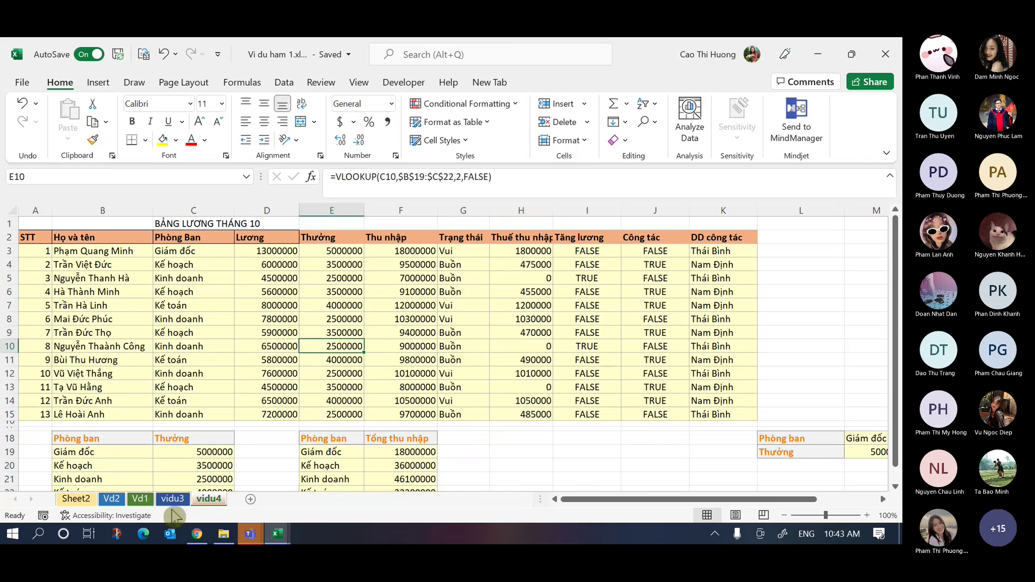
- Look through the vidu3 and vidu4 payroll worksheets once more and return to Vd1
{"action": "left_click", "coordinate": [141, 500]}
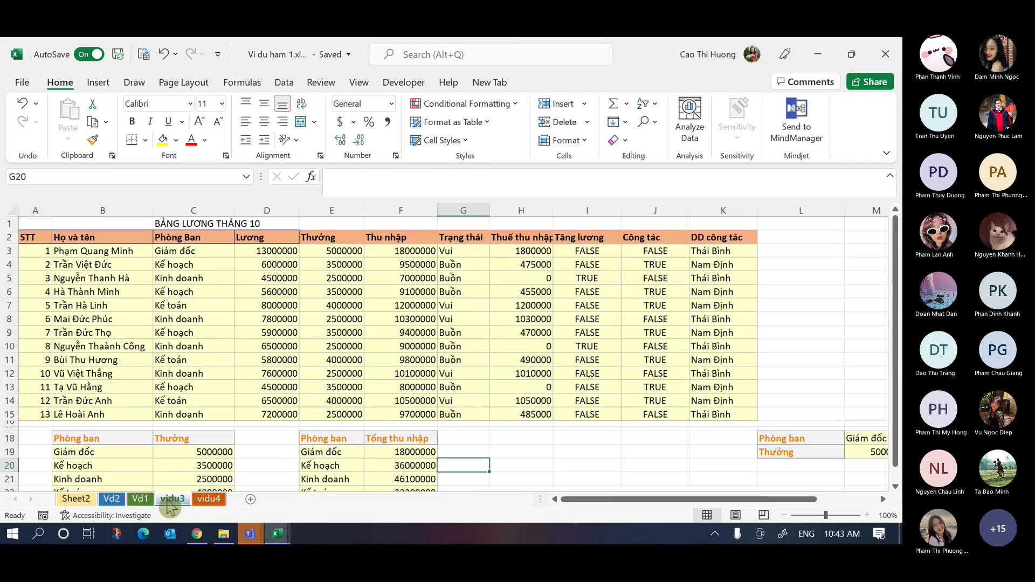
{"action": "left_click", "coordinate": [207, 499]}
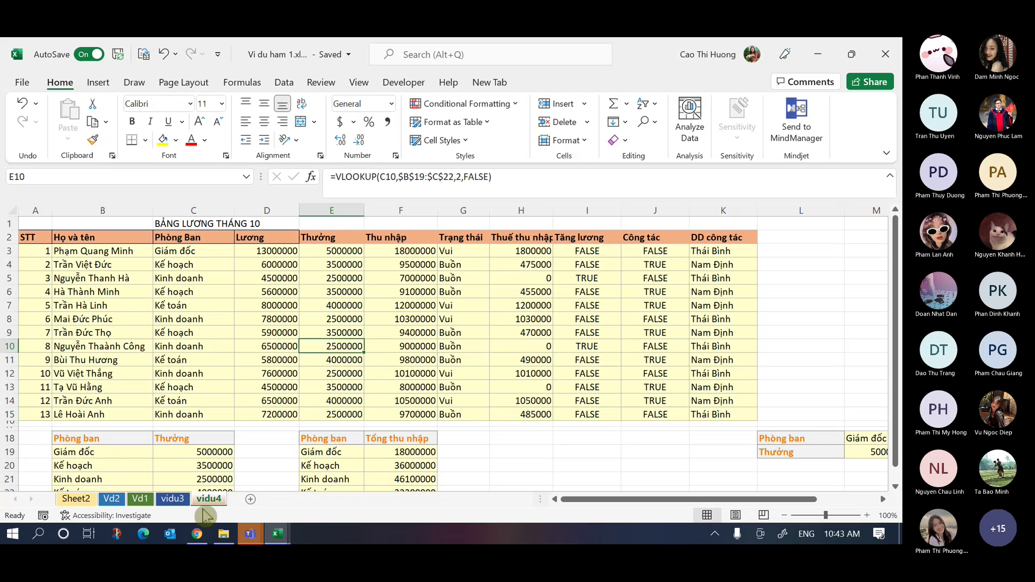
{"action": "left_click", "coordinate": [140, 499]}
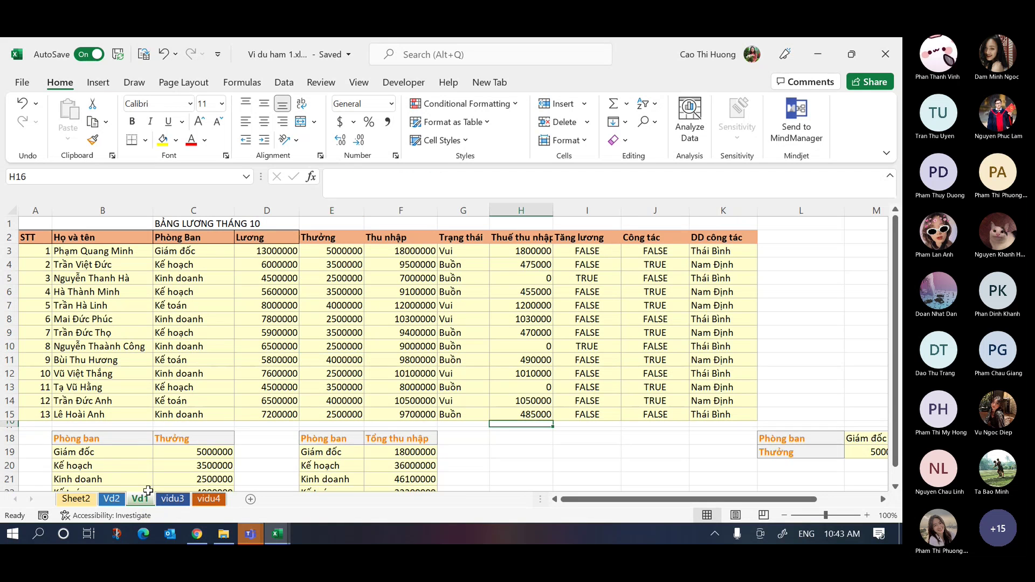
{"action": "left_click", "coordinate": [636, 462]}
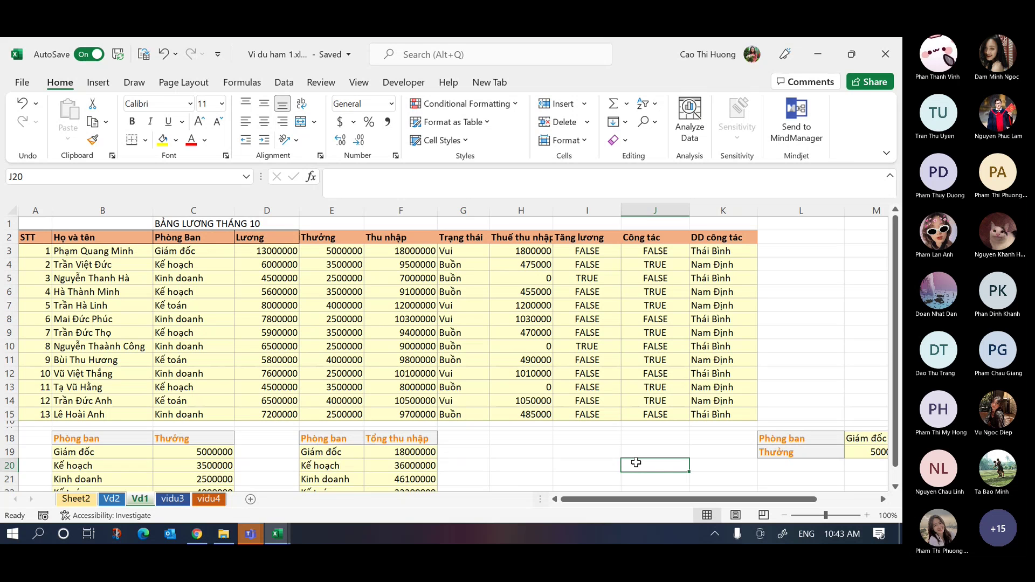
- Sort the Vd1 payroll table by Thu nhập in ascending order and select the income values in F3:F15 to check them
{"action": "left_click", "coordinate": [411, 236]}
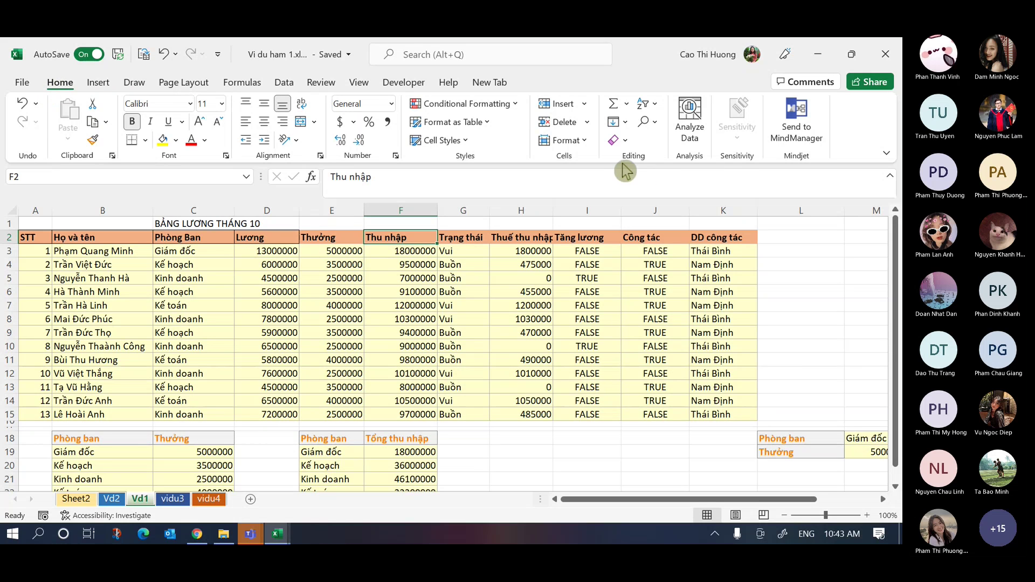
{"action": "left_click", "coordinate": [656, 106]}
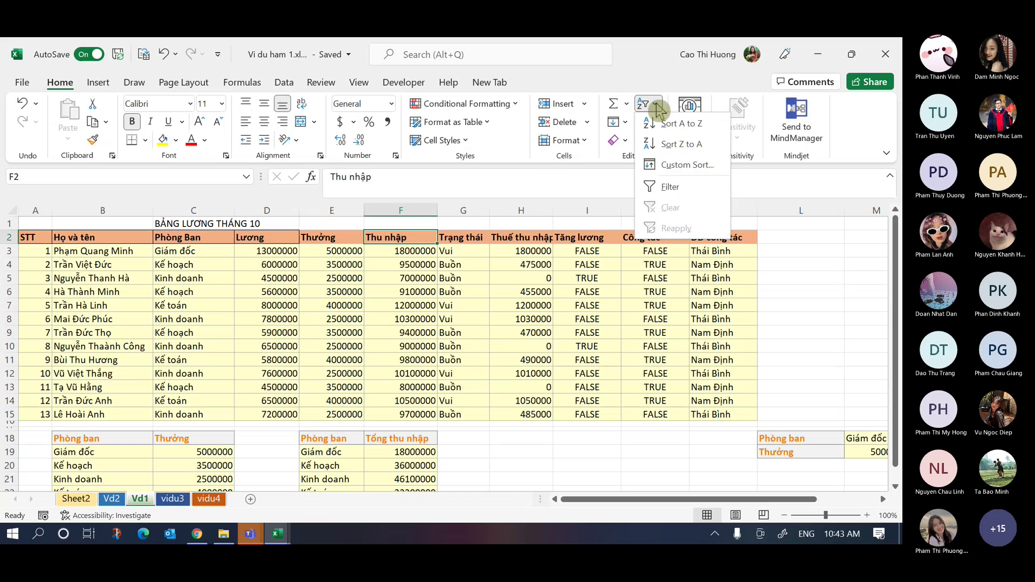
{"action": "left_click", "coordinate": [682, 127]}
{"action": "left_click", "coordinate": [402, 255]}
{"action": "left_click_drag", "start_coordinate": [401, 259], "coordinate": [397, 418]}
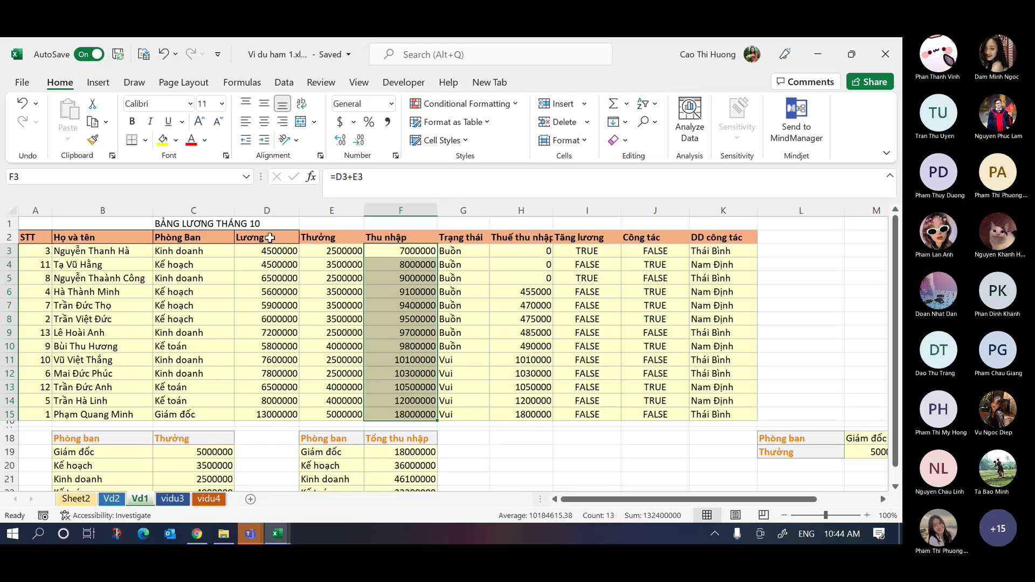
- Sort the Vd1 payroll table by Lương in descending order and select the salaries in D4:D15 to check them
{"action": "left_click", "coordinate": [271, 238]}
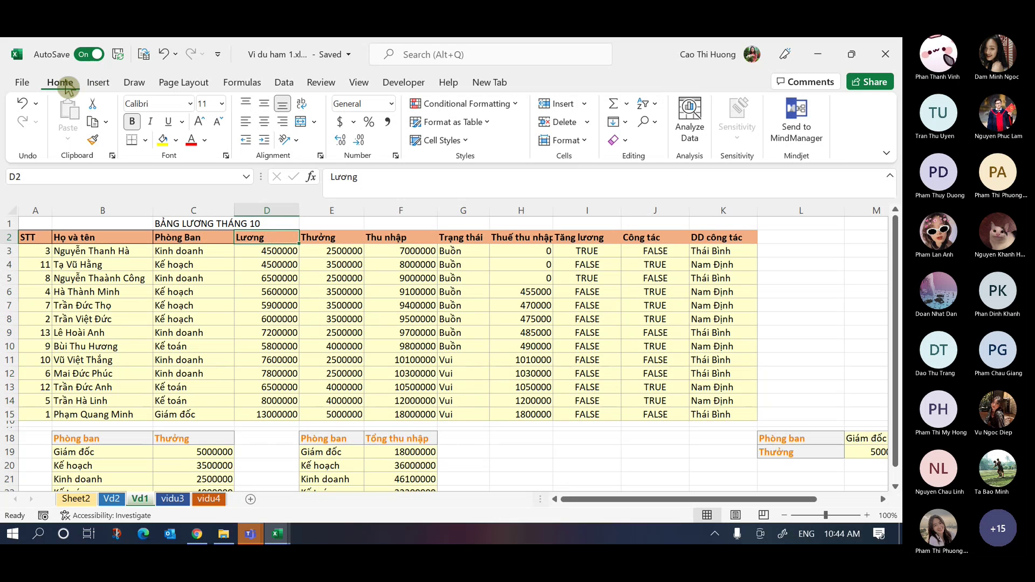
{"action": "left_click", "coordinate": [653, 105]}
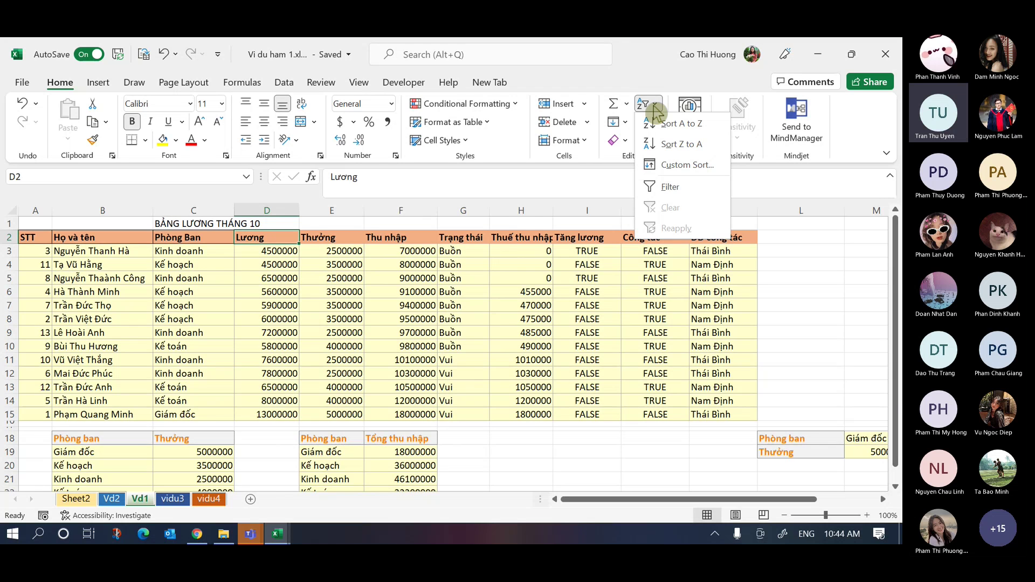
{"action": "left_click", "coordinate": [678, 146]}
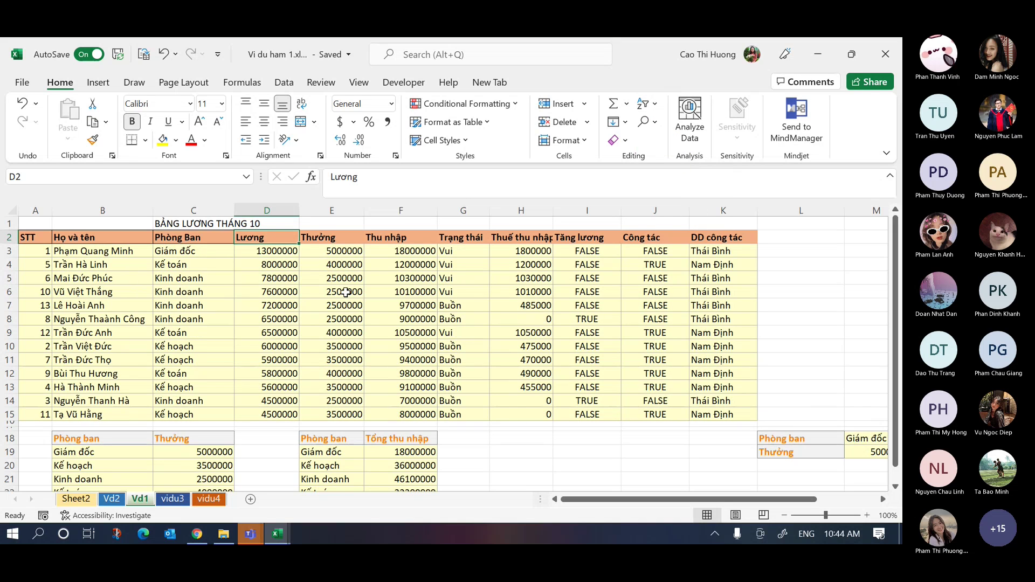
{"action": "left_click_drag", "start_coordinate": [276, 264], "coordinate": [267, 413]}
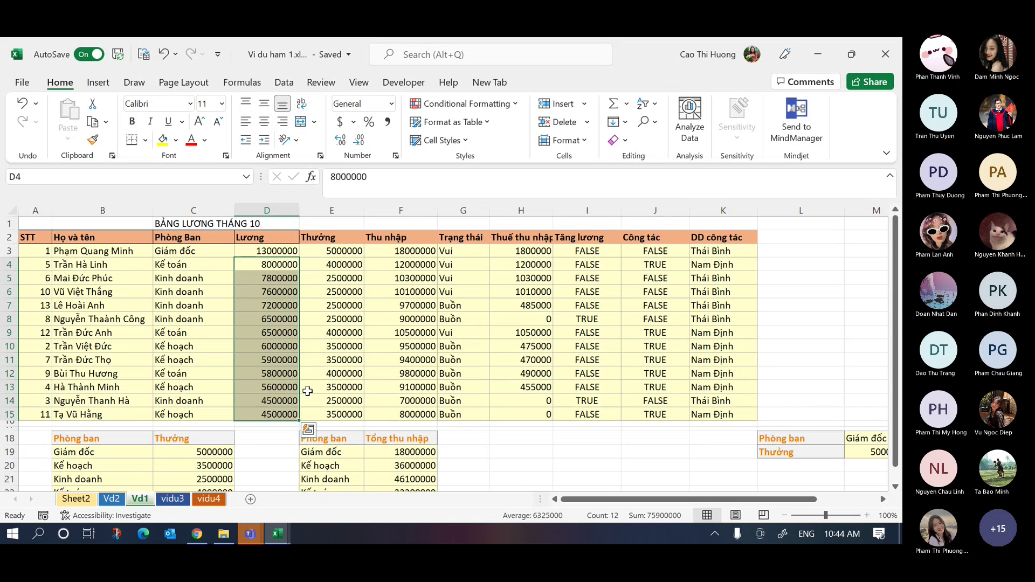
{"action": "left_click", "coordinate": [377, 349]}
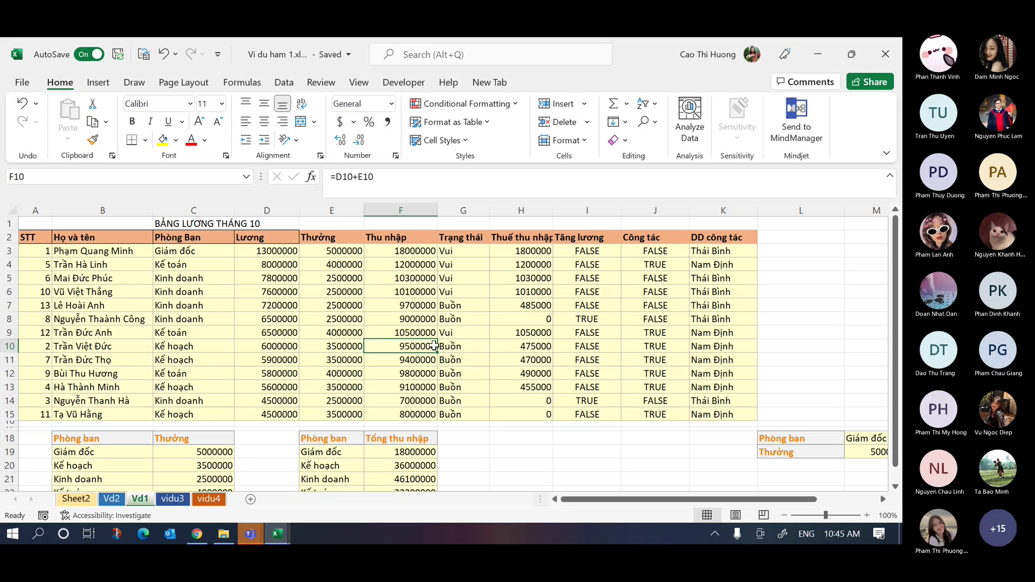
- Start a custom sort of the payroll table A2:K15 with Phòng Ban as the first level, ordered A to Z
{"action": "left_click_drag", "start_coordinate": [37, 237], "coordinate": [727, 421]}
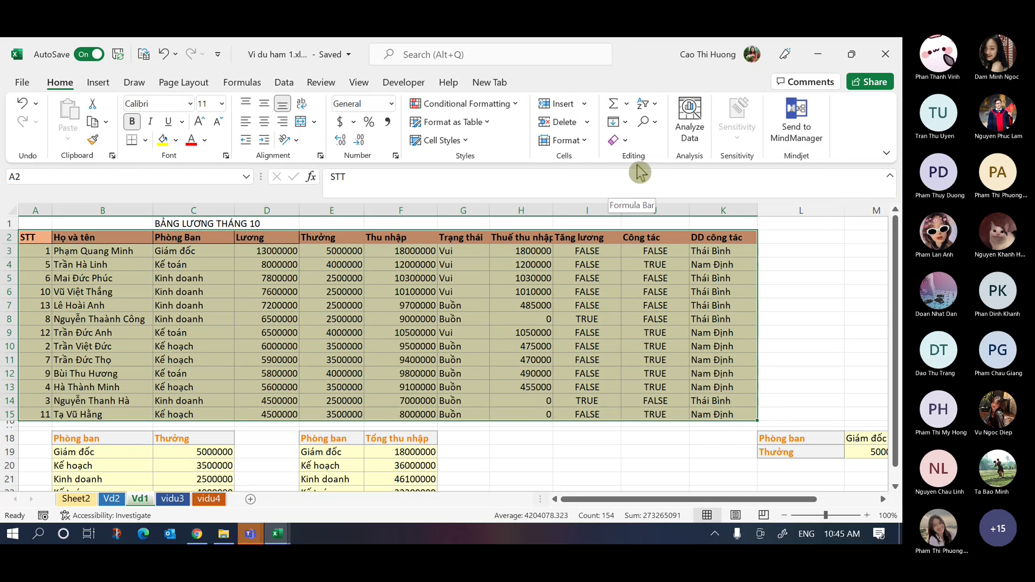
{"action": "left_click", "coordinate": [653, 105]}
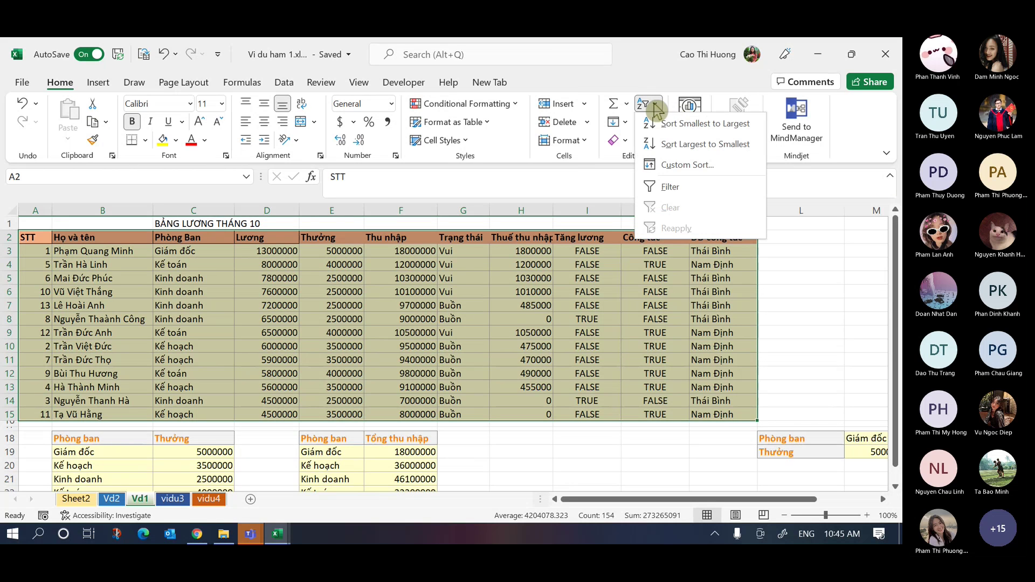
{"action": "left_click", "coordinate": [709, 167]}
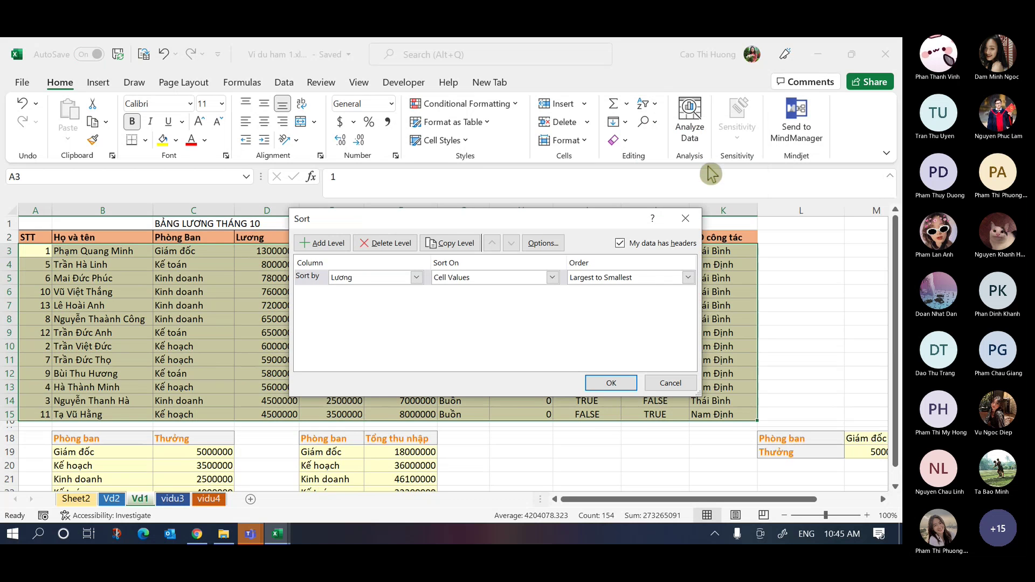
{"action": "left_click_drag", "start_coordinate": [416, 223], "coordinate": [431, 169]}
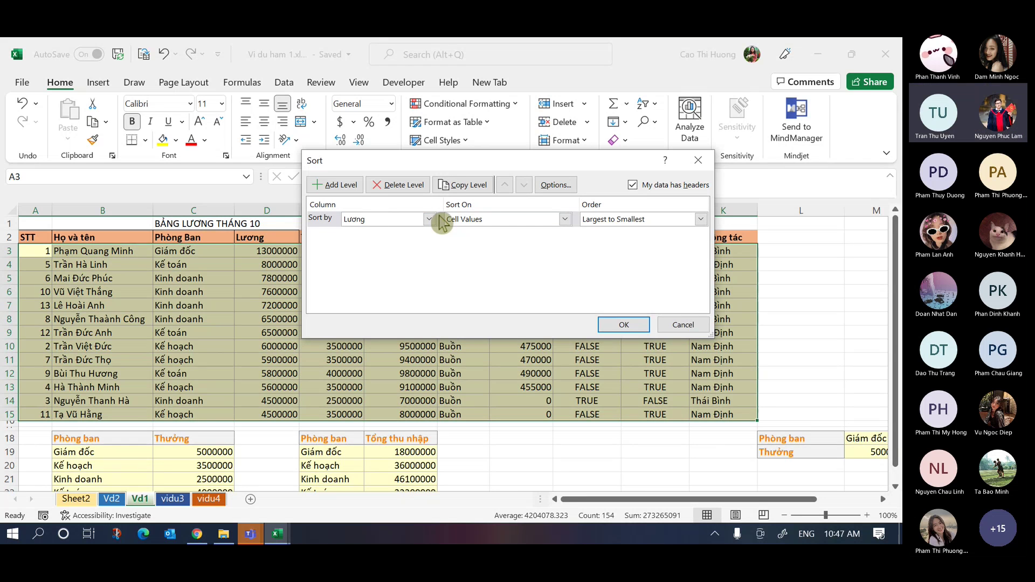
{"action": "left_click", "coordinate": [439, 215]}
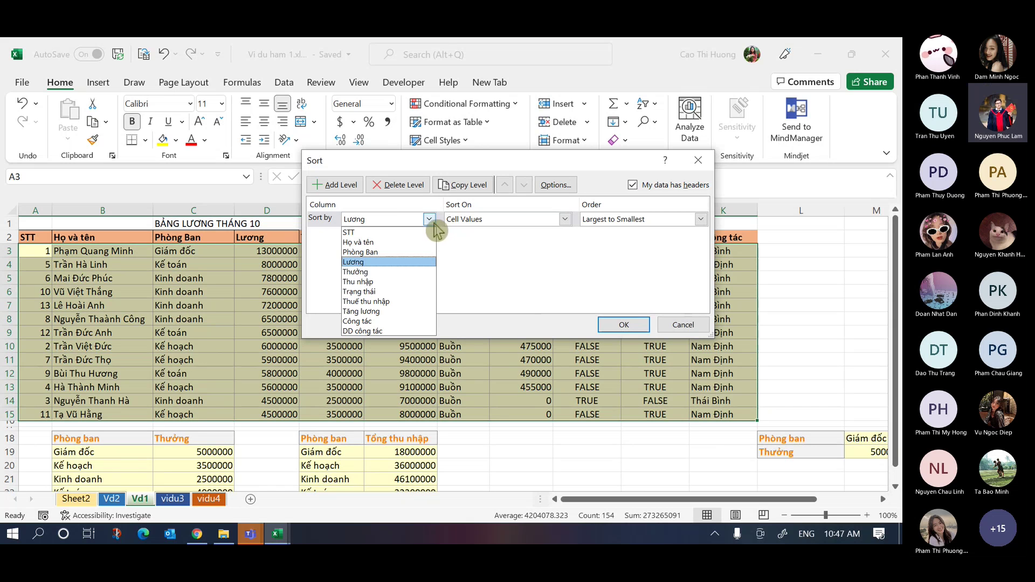
{"action": "left_click", "coordinate": [400, 251]}
{"action": "left_click", "coordinate": [597, 224]}
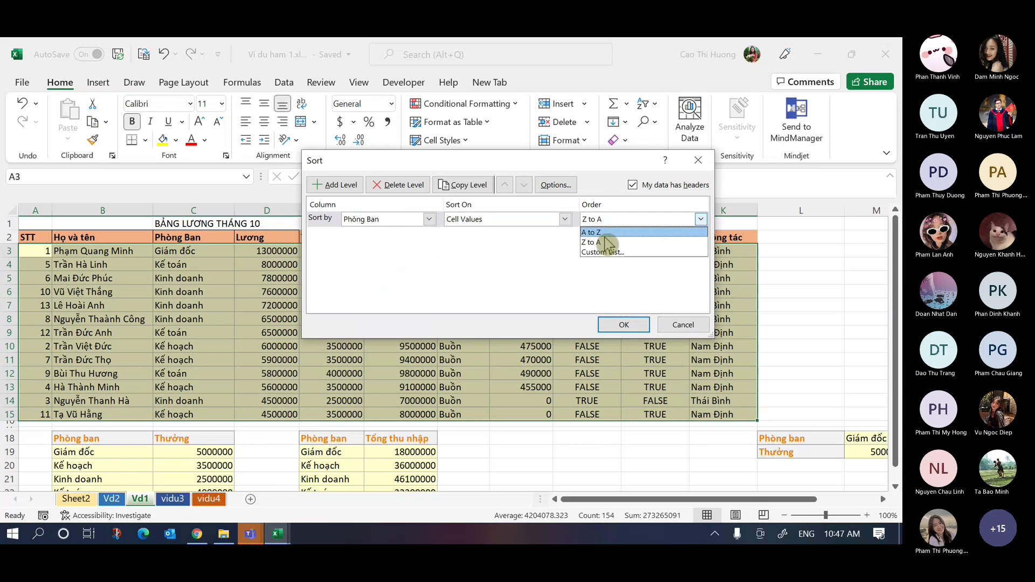
{"action": "left_click", "coordinate": [597, 231]}
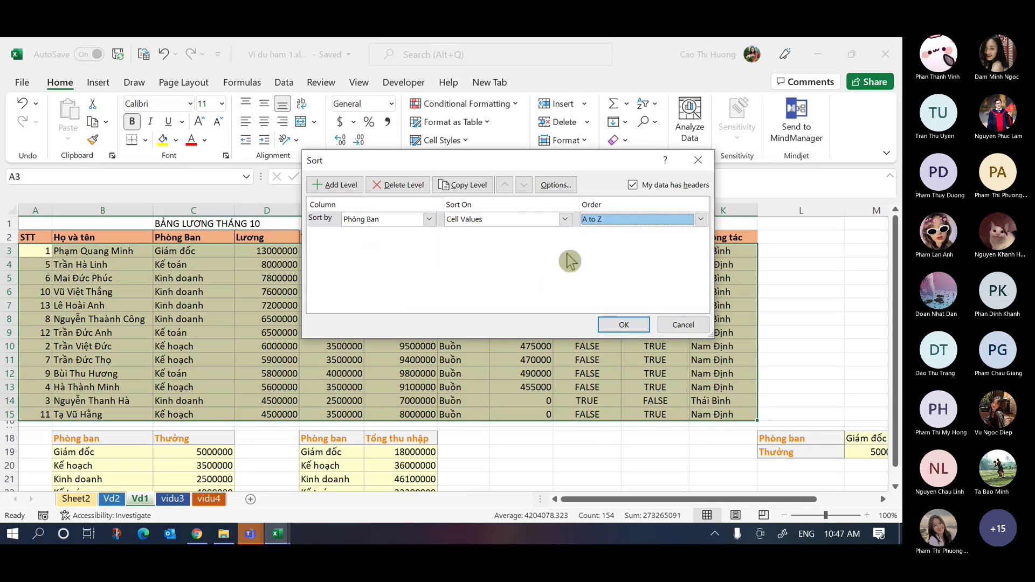
- Add a second sort level on Thu nhập, ordered Smallest to Largest, underline its label with the pen, and apply the sort
{"action": "left_click", "coordinate": [336, 187]}
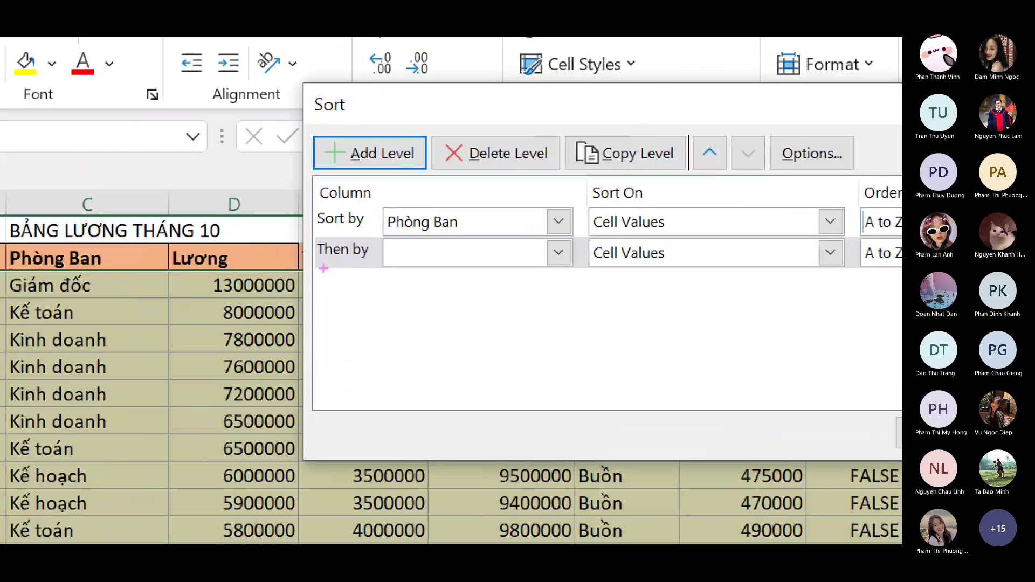
{"action": "left_click_drag", "start_coordinate": [320, 264], "coordinate": [372, 266]}
{"action": "key", "text": "Escape"}
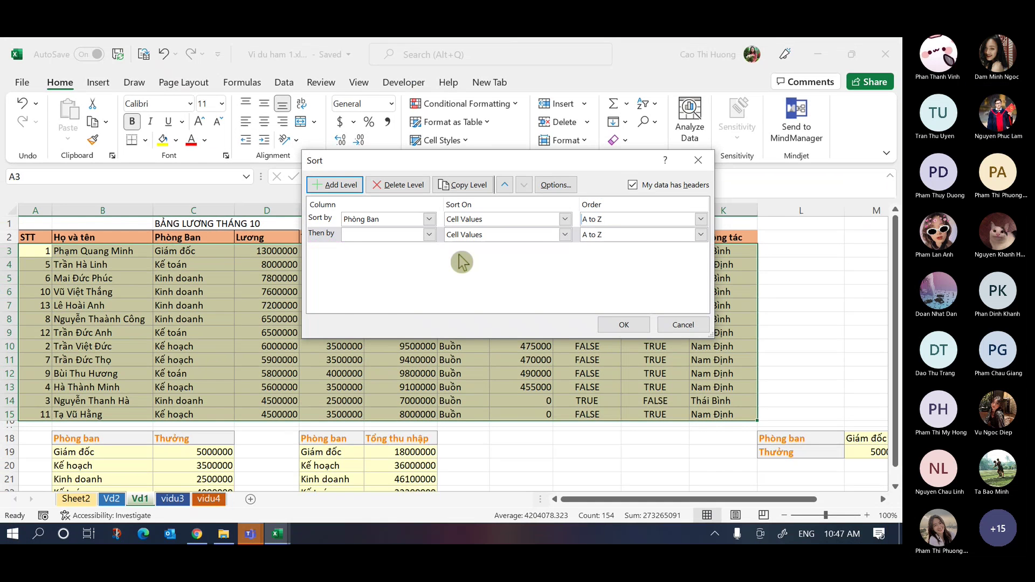
{"action": "left_click", "coordinate": [429, 234]}
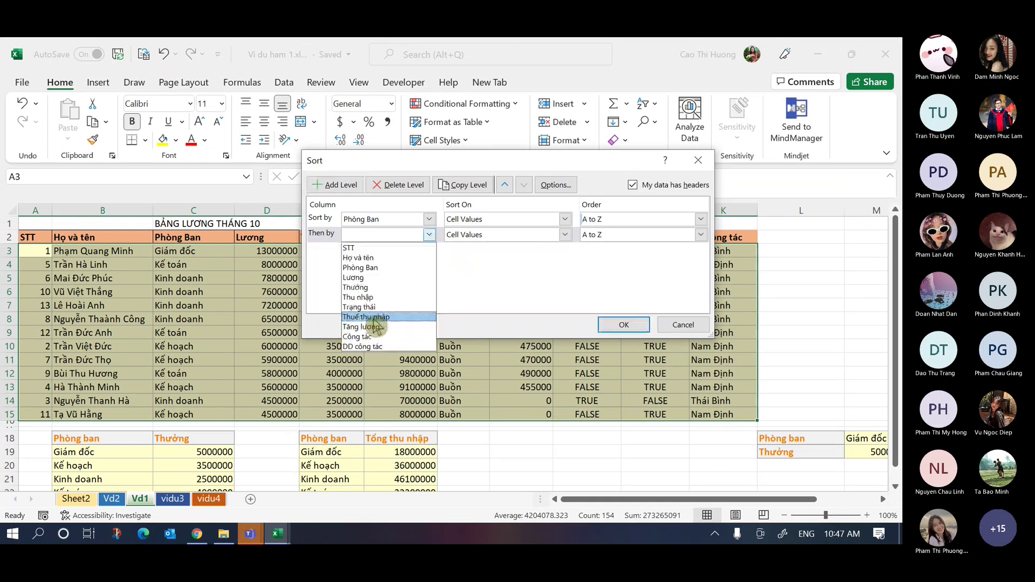
{"action": "left_click", "coordinate": [368, 299]}
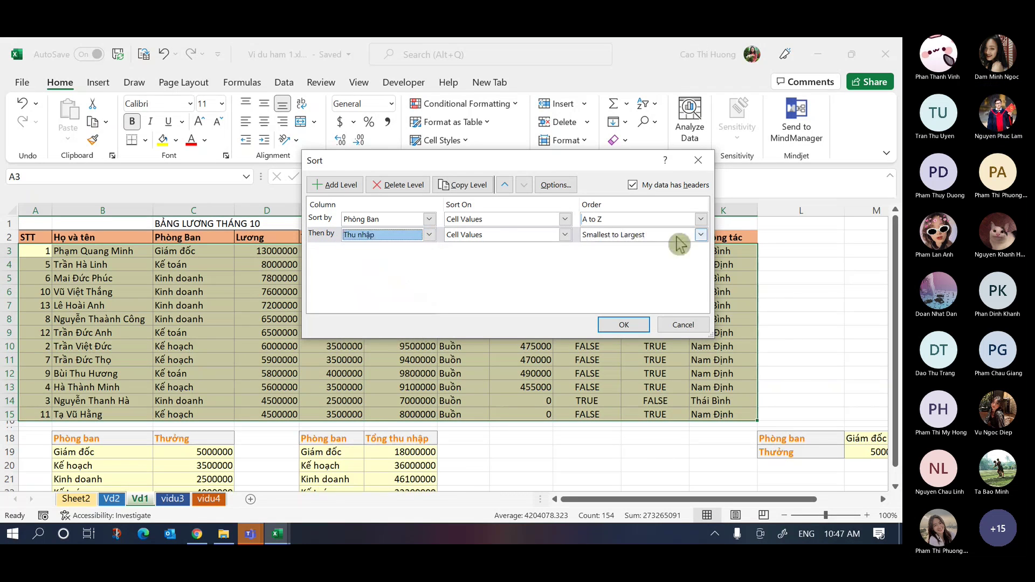
{"action": "left_click", "coordinate": [701, 235]}
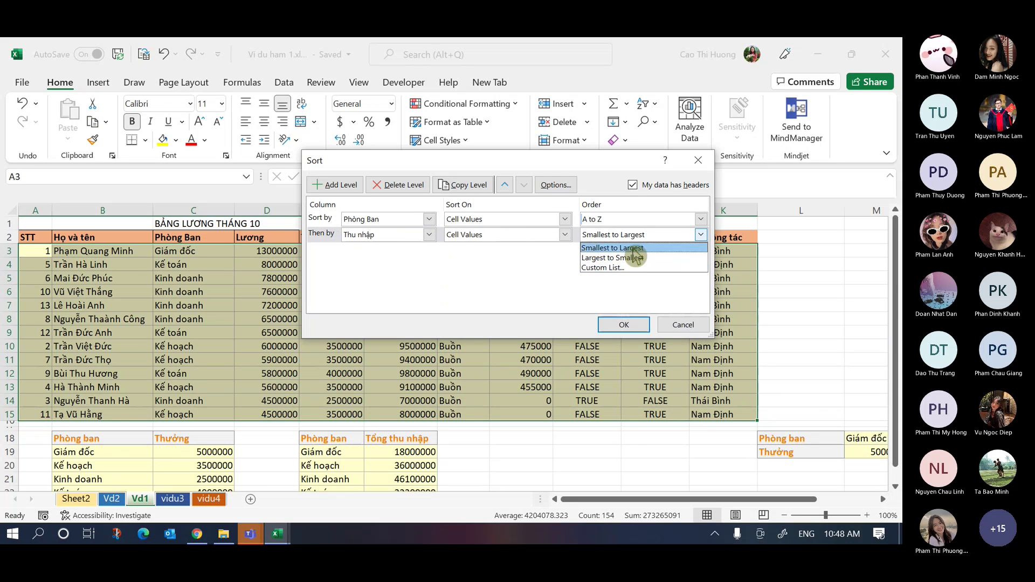
{"action": "left_click", "coordinate": [614, 248]}
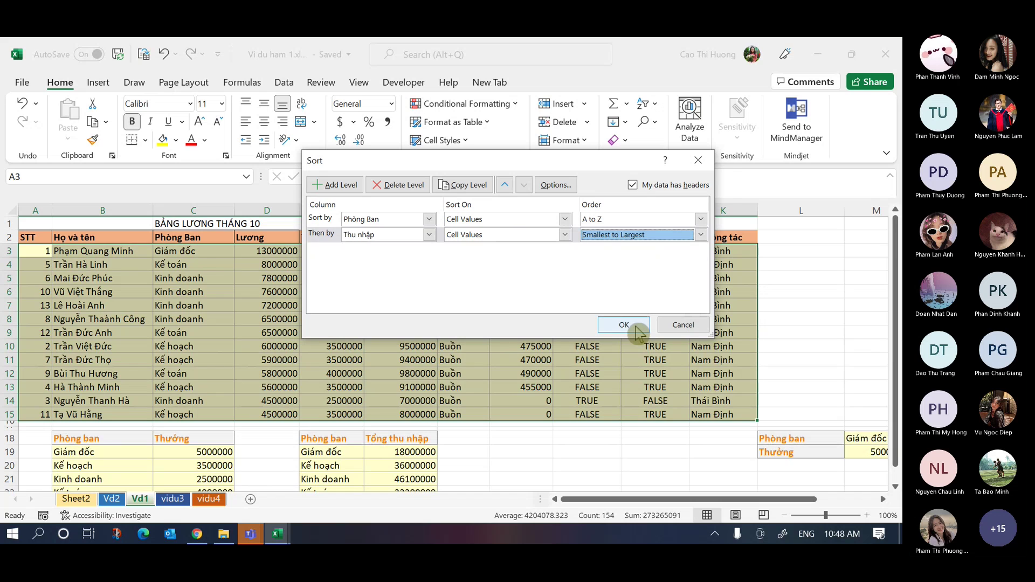
{"action": "left_click", "coordinate": [628, 326]}
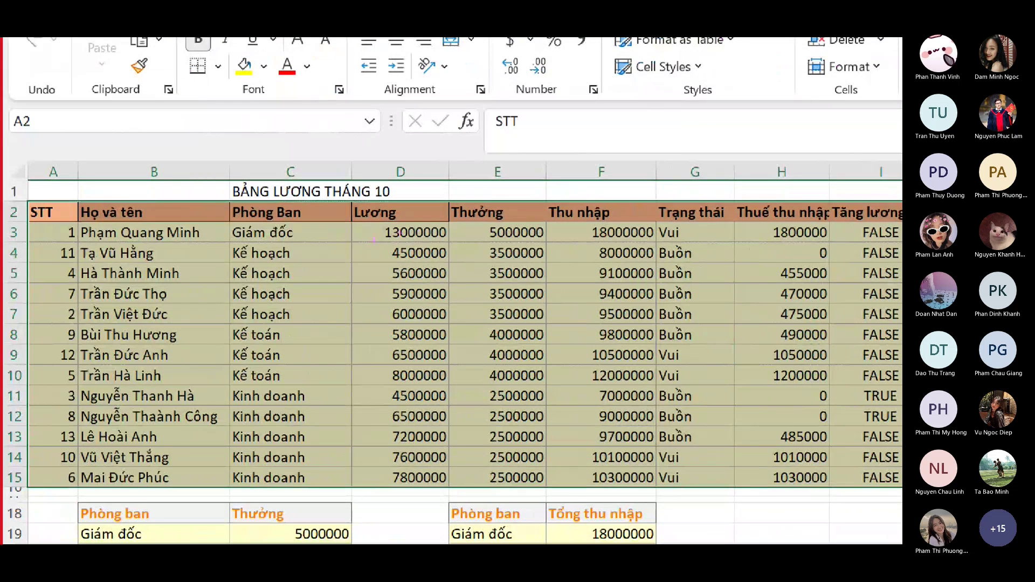
- Mark the department groups and the income order within them in the sorted table with pen strokes, then leave the annotation mode
{"action": "left_click_drag", "start_coordinate": [221, 242], "coordinate": [351, 246]}
{"action": "left_click_drag", "start_coordinate": [581, 239], "coordinate": [660, 243]}
{"action": "left_click_drag", "start_coordinate": [227, 323], "coordinate": [360, 323]}
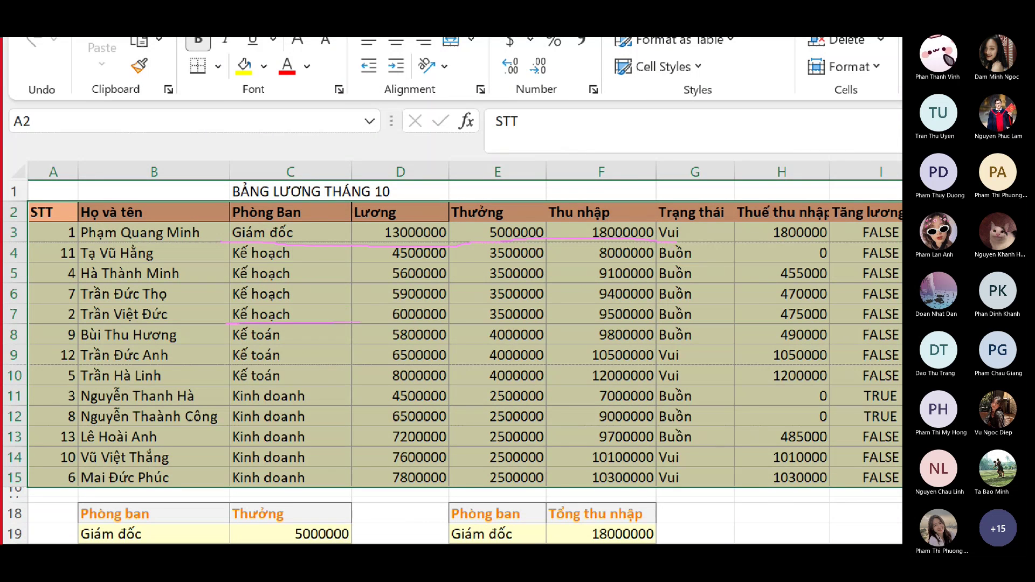
{"action": "left_click_drag", "start_coordinate": [448, 324], "coordinate": [642, 330]}
{"action": "left_click_drag", "start_coordinate": [253, 384], "coordinate": [671, 386]}
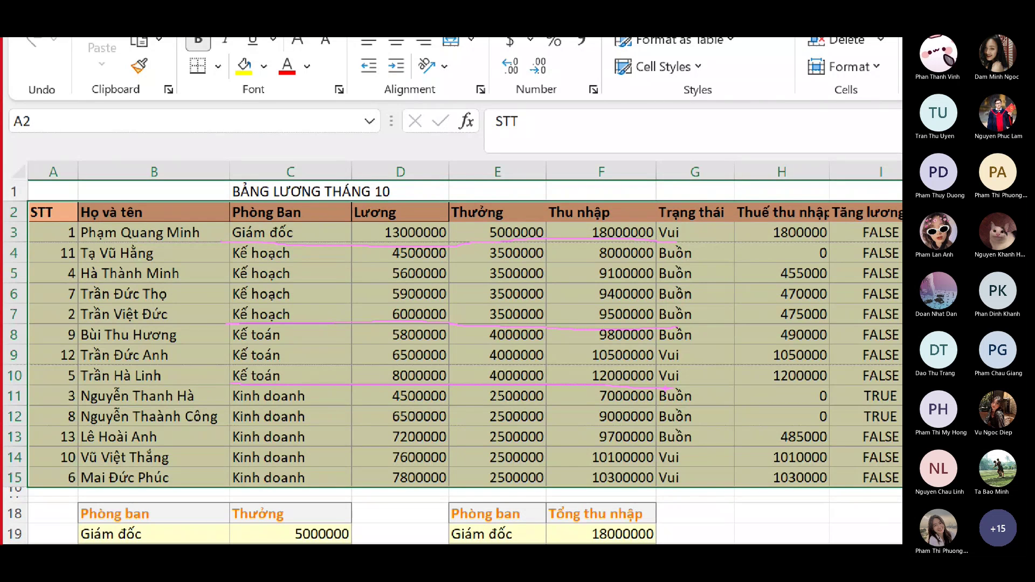
{"action": "left_click_drag", "start_coordinate": [585, 310], "coordinate": [610, 312]}
{"action": "left_click_drag", "start_coordinate": [580, 392], "coordinate": [582, 488]}
{"action": "left_click_drag", "start_coordinate": [563, 453], "coordinate": [592, 484]}
{"action": "key", "text": "Escape"}
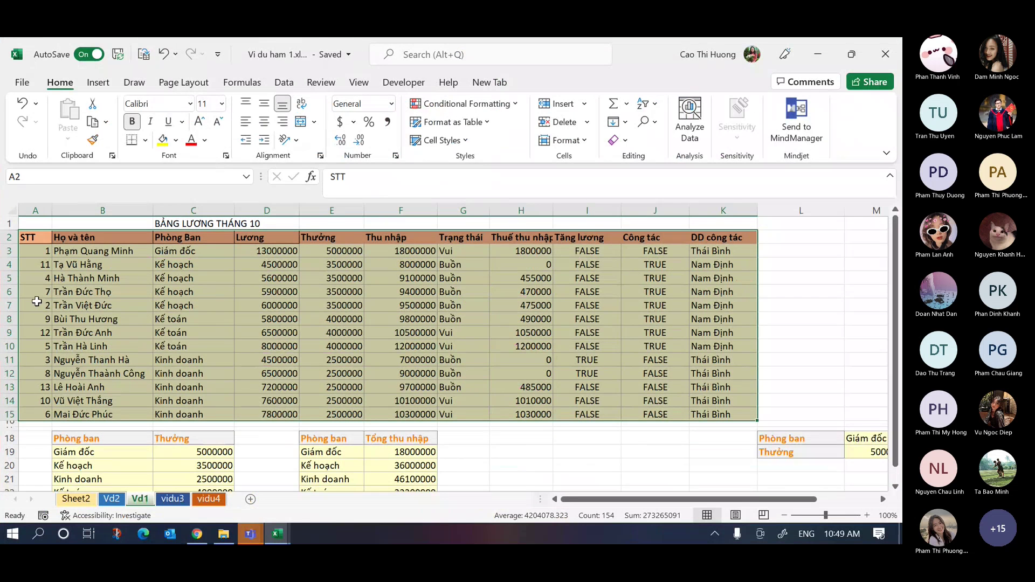
- Turn on filtering for the header row A2:K2 of the payroll table on the vidu3 worksheet
{"action": "left_click", "coordinate": [172, 499]}
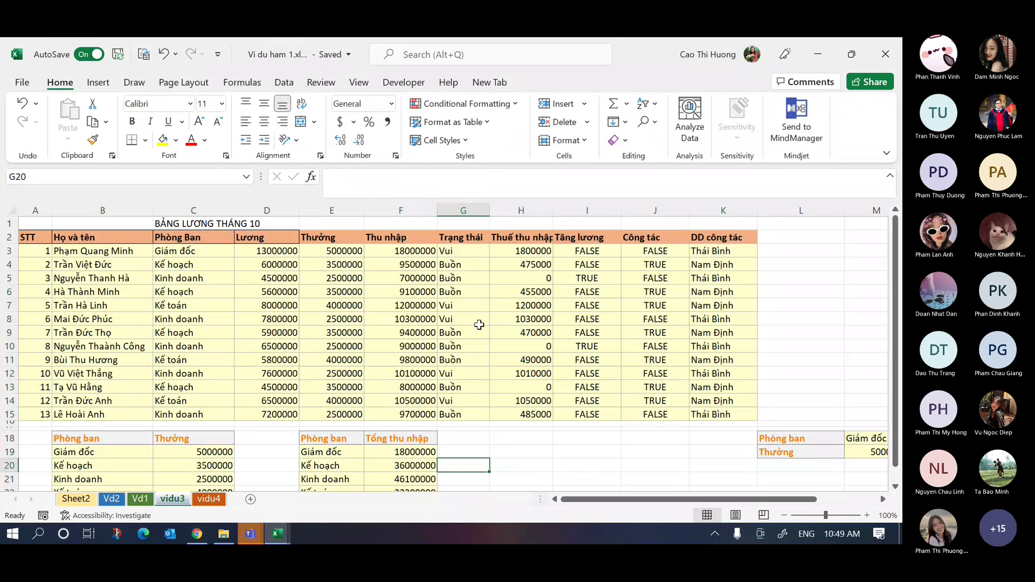
{"action": "left_click", "coordinate": [194, 500]}
{"action": "left_click", "coordinate": [185, 499]}
{"action": "scroll", "coordinate": [502, 363], "scroll_direction": "up", "scroll_amount": 1}
{"action": "scroll", "coordinate": [502, 363], "scroll_direction": "up", "scroll_amount": 1}
{"action": "scroll", "coordinate": [603, 489], "scroll_direction": "left", "scroll_amount": 2}
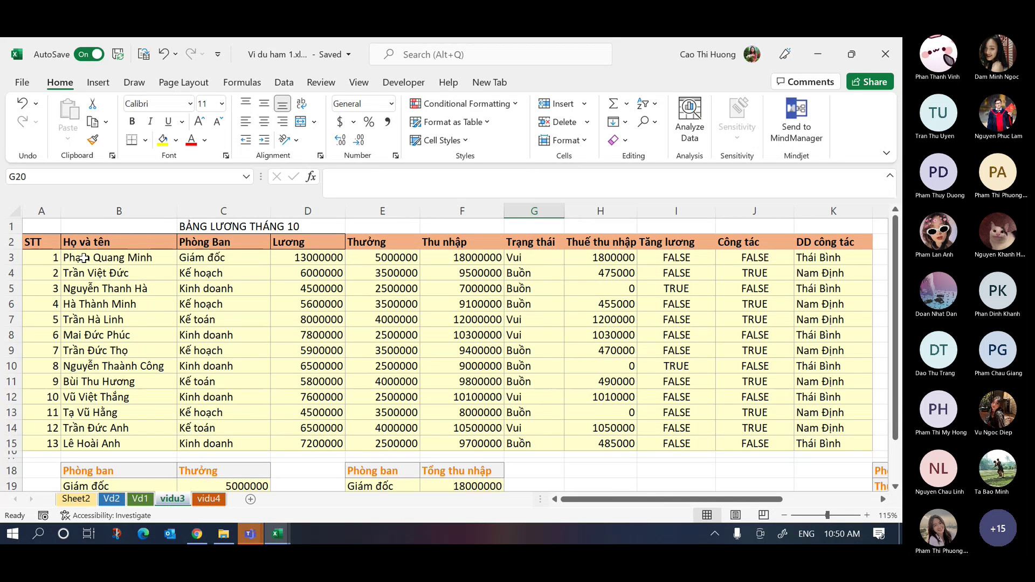
{"action": "left_click_drag", "start_coordinate": [593, 243], "coordinate": [302, 243]}
{"action": "left_click_drag", "start_coordinate": [34, 243], "coordinate": [847, 240]}
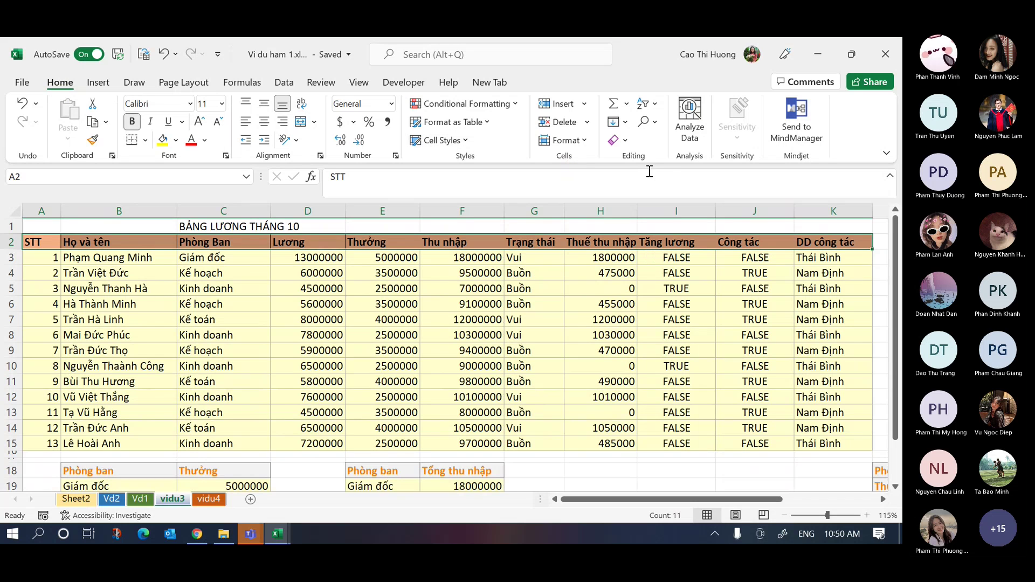
{"action": "left_click", "coordinate": [656, 104]}
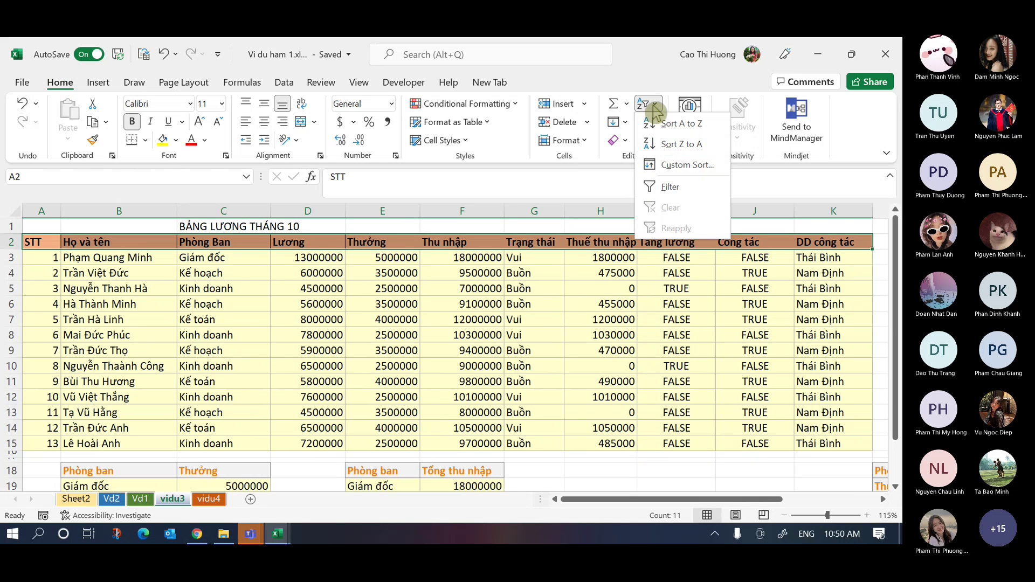
{"action": "left_click", "coordinate": [674, 189]}
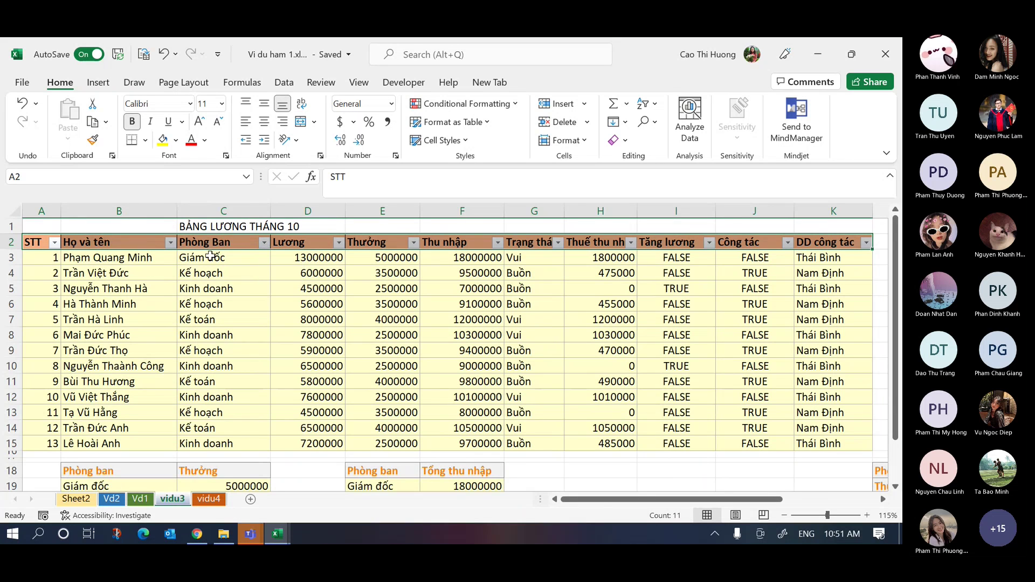
- Filter the payroll table's Phòng Ban column to show only the Kinh doanh rows
{"action": "left_click", "coordinate": [264, 243]}
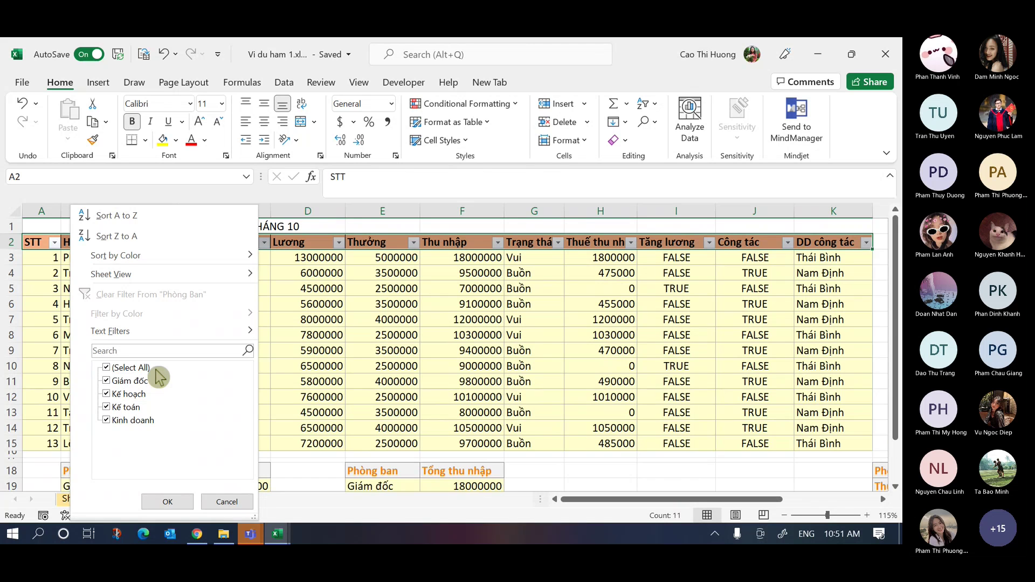
{"action": "left_click", "coordinate": [106, 368]}
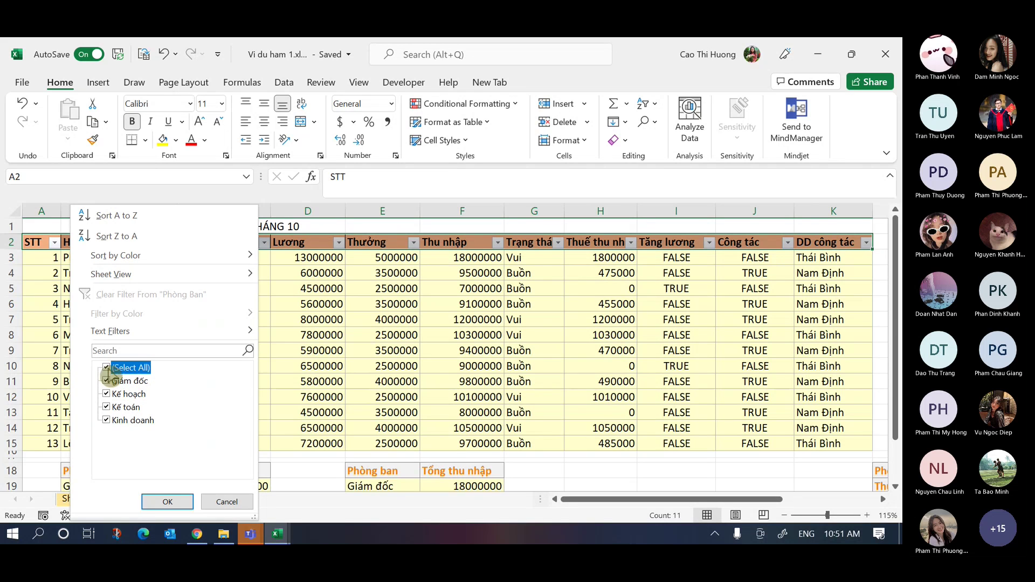
{"action": "left_click", "coordinate": [107, 422]}
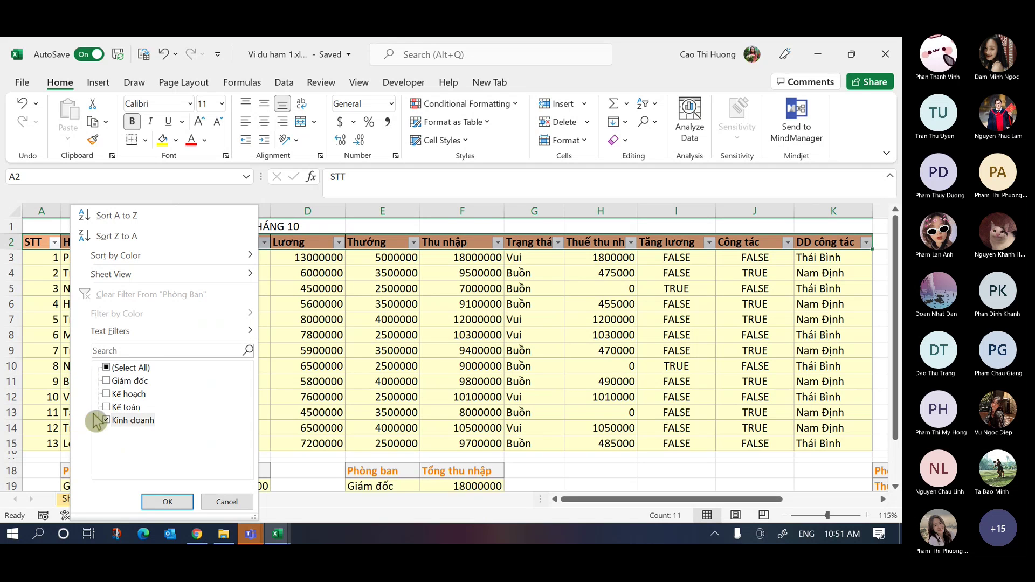
{"action": "left_click", "coordinate": [168, 501]}
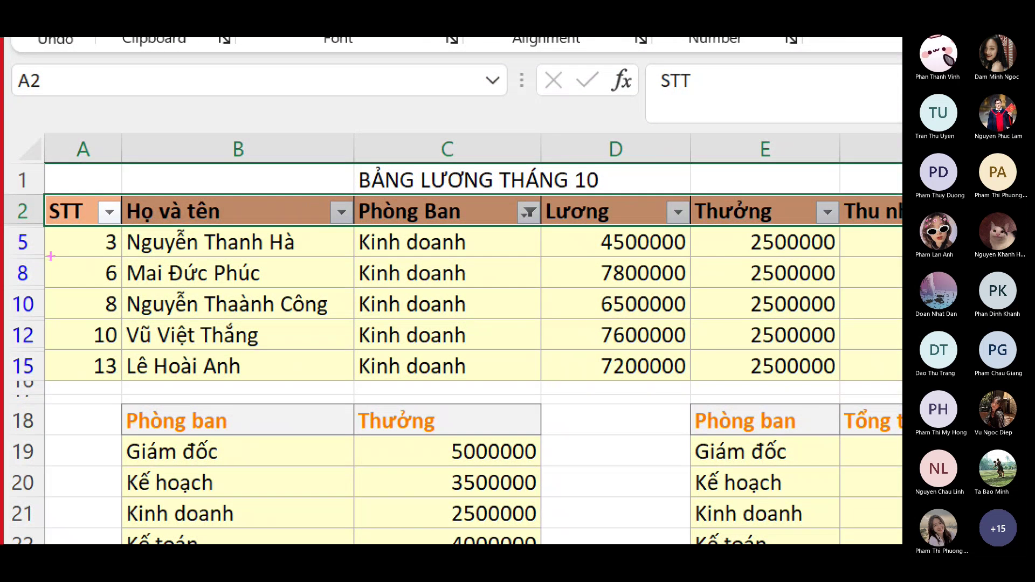
- Mark the gaps in the row numbers and the Phòng Ban filter symbol with the pen, and clear the Phòng Ban filter
{"action": "mouse_move", "coordinate": [47, 219]}
{"action": "left_mouse_down"}
{"action": "mouse_move", "coordinate": [8, 217]}
{"action": "mouse_move", "coordinate": [43, 227]}
{"action": "mouse_move", "coordinate": [46, 283]}
{"action": "mouse_move", "coordinate": [5, 281]}
{"action": "mouse_move", "coordinate": [64, 295]}
{"action": "mouse_move", "coordinate": [47, 313]}
{"action": "mouse_move", "coordinate": [5, 313]}
{"action": "mouse_move", "coordinate": [11, 326]}
{"action": "mouse_move", "coordinate": [52, 321]}
{"action": "mouse_move", "coordinate": [6, 353]}
{"action": "mouse_move", "coordinate": [53, 348]}
{"action": "left_mouse_up"}
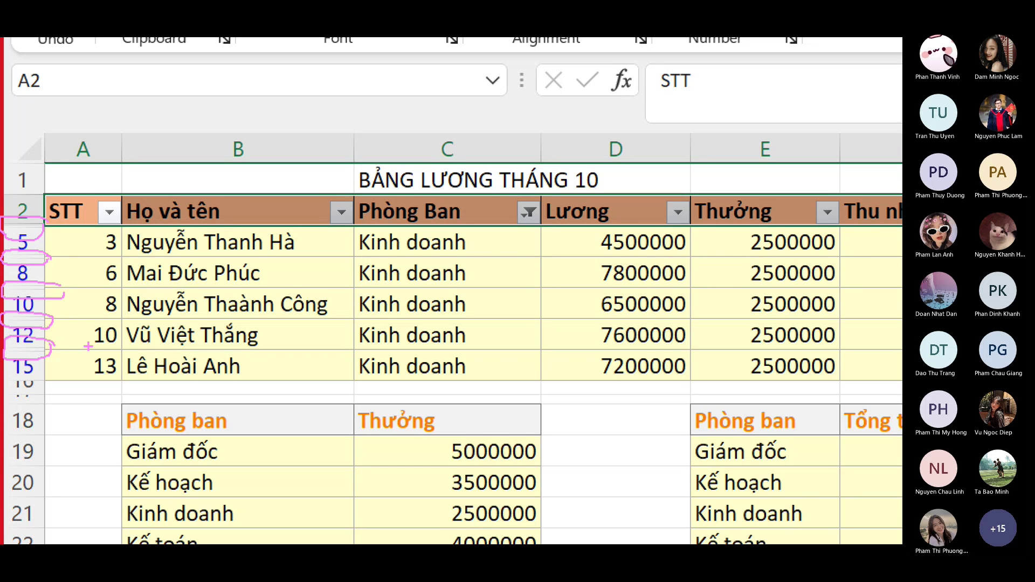
{"action": "mouse_move", "coordinate": [539, 182]}
{"action": "left_mouse_down"}
{"action": "mouse_move", "coordinate": [553, 178]}
{"action": "mouse_move", "coordinate": [534, 169]}
{"action": "left_mouse_up"}
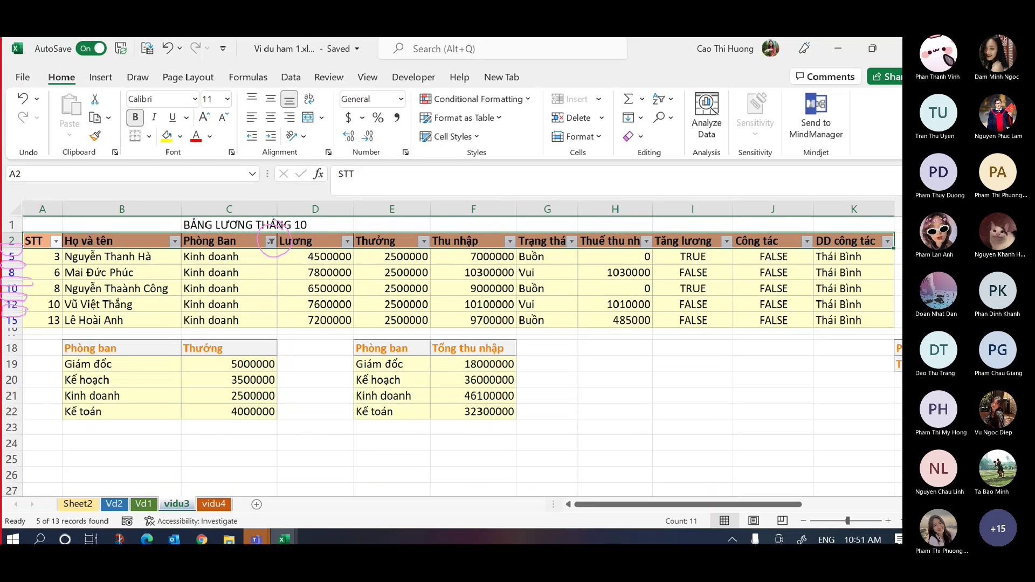
{"action": "left_click", "coordinate": [270, 241]}
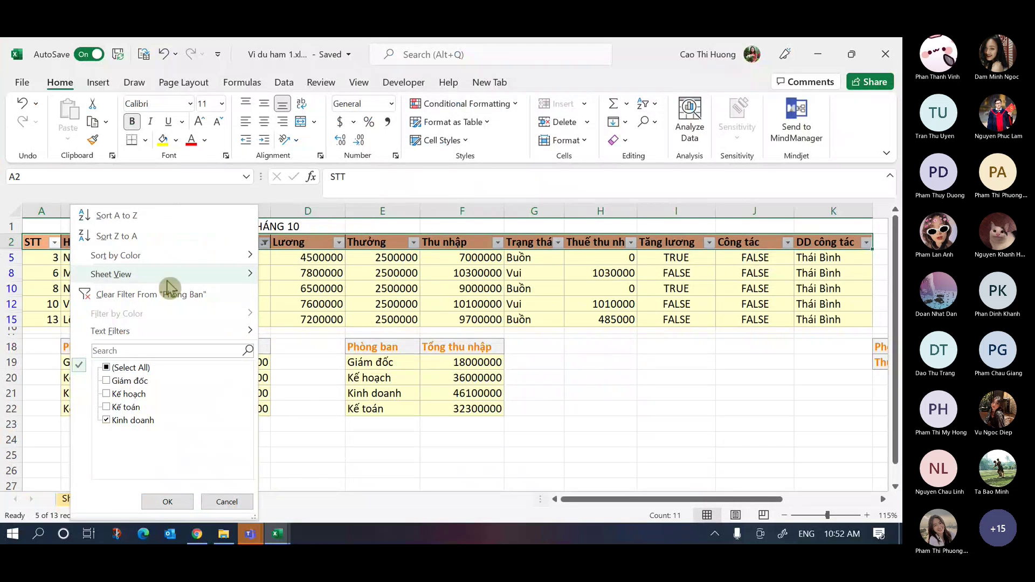
{"action": "left_click", "coordinate": [130, 297]}
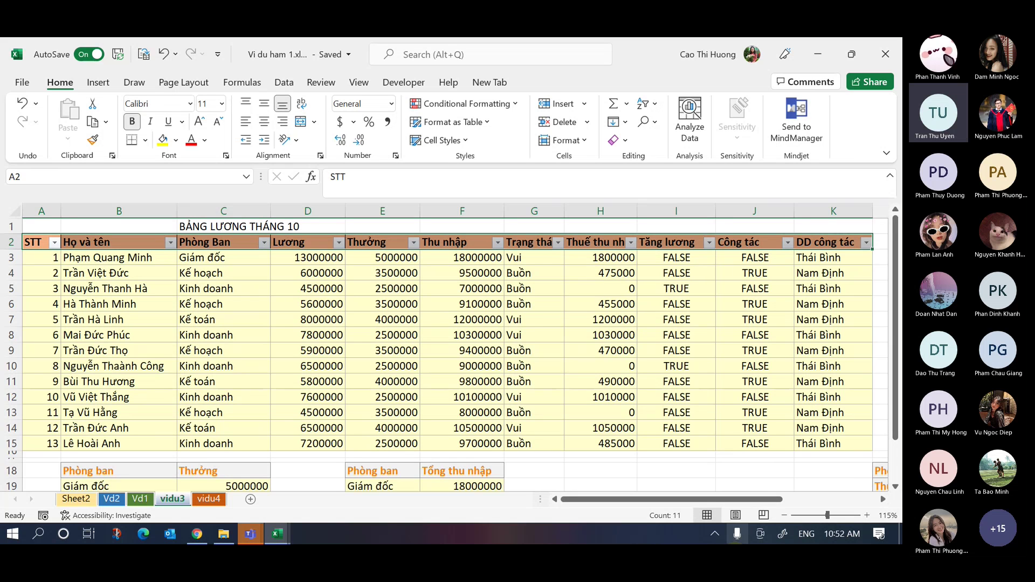
- Apply a number filter to the Thu nhập column for values greater than 10000000, and clear that filter
{"action": "left_click", "coordinate": [498, 243]}
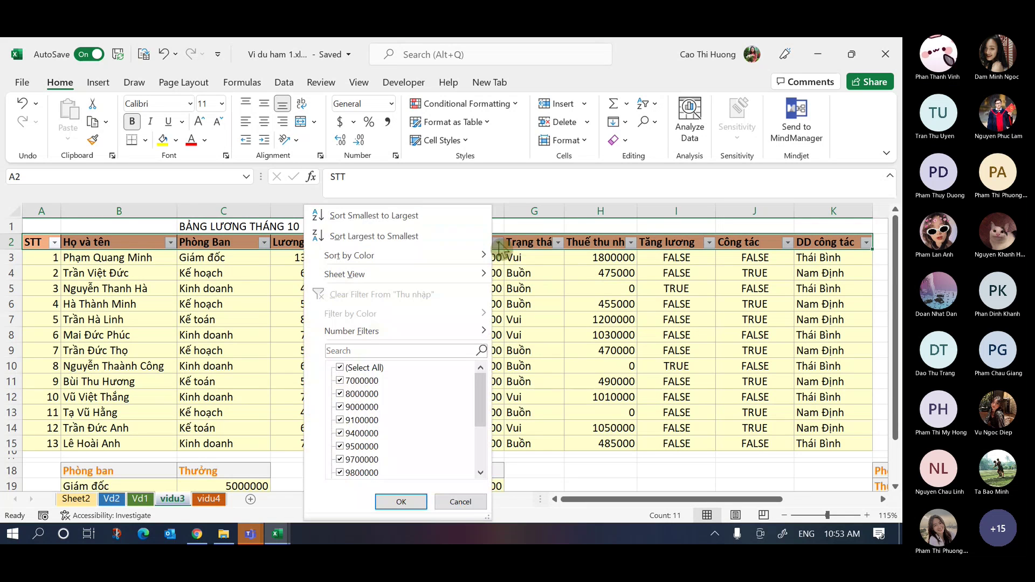
{"action": "mouse_move", "coordinate": [480, 396]}
{"action": "left_mouse_down"}
{"action": "mouse_move", "coordinate": [474, 449]}
{"action": "mouse_move", "coordinate": [469, 353]}
{"action": "mouse_move", "coordinate": [469, 451]}
{"action": "mouse_move", "coordinate": [470, 350]}
{"action": "mouse_move", "coordinate": [484, 446]}
{"action": "mouse_move", "coordinate": [485, 358]}
{"action": "mouse_move", "coordinate": [485, 479]}
{"action": "mouse_move", "coordinate": [501, 342]}
{"action": "mouse_move", "coordinate": [496, 459]}
{"action": "mouse_move", "coordinate": [478, 381]}
{"action": "left_mouse_up"}
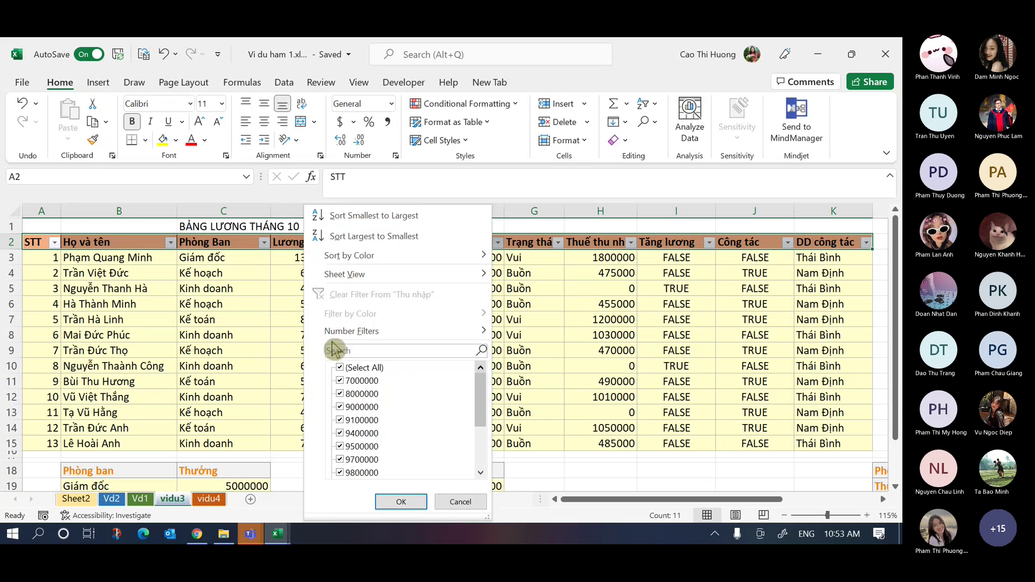
{"action": "mouse_move", "coordinate": [405, 337]}
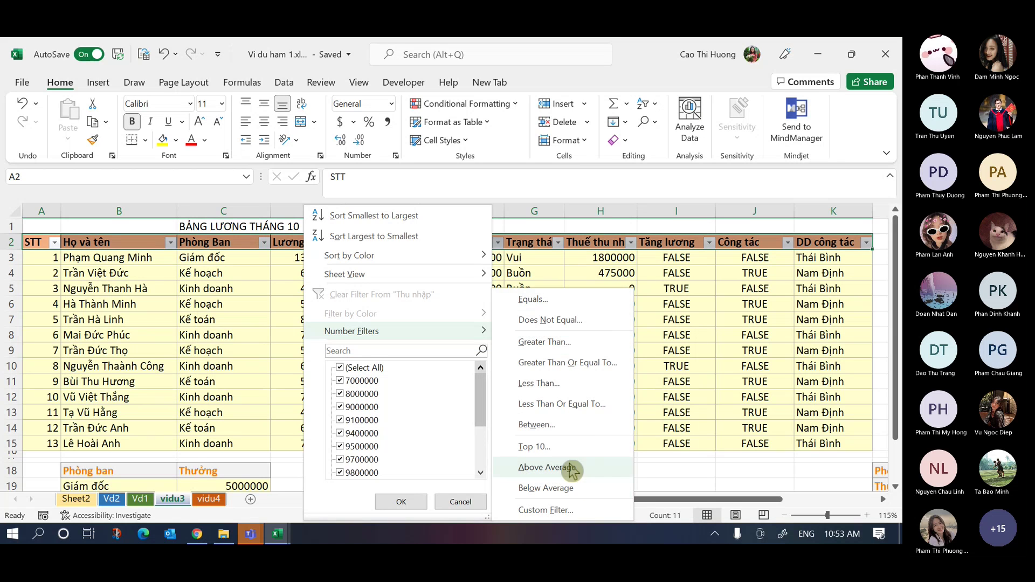
{"action": "left_click", "coordinate": [580, 343]}
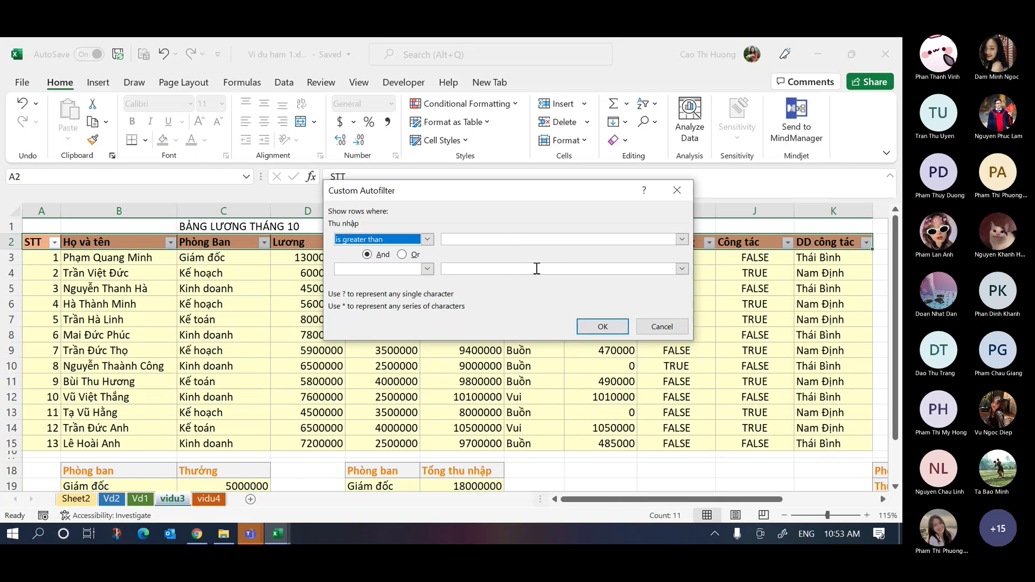
{"action": "left_click", "coordinate": [497, 238]}
{"action": "type", "text": "7"}
{"action": "key", "text": "BackSpace"}
{"action": "type", "text": "10"}
{"action": "key", "text": "BackSpace"}
{"action": "key", "text": "BackSpace"}
{"action": "key", "text": "BackSpace"}
{"action": "type", "text": "10000"}
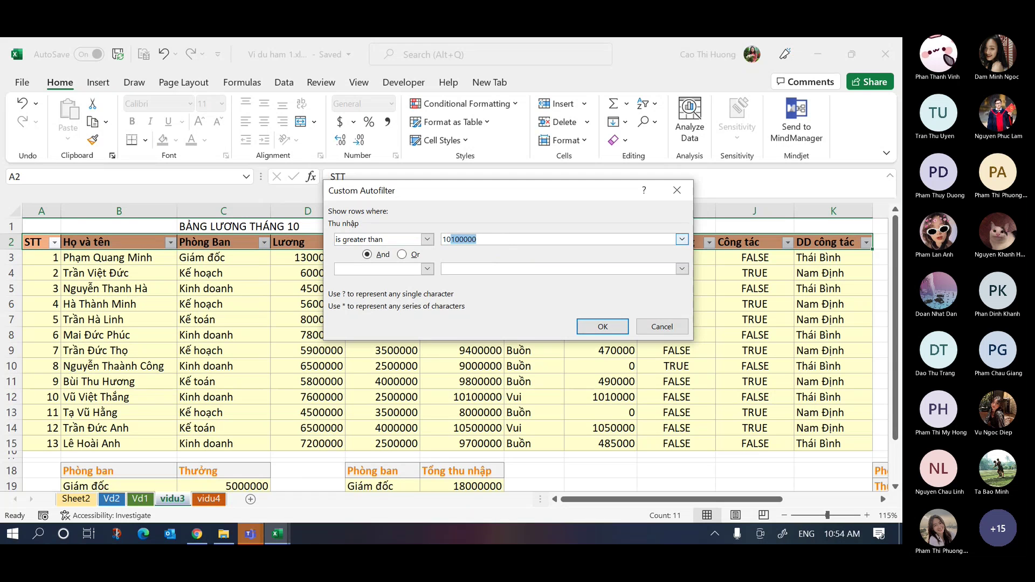
{"action": "type", "text": "000"}
{"action": "left_click", "coordinate": [602, 326]}
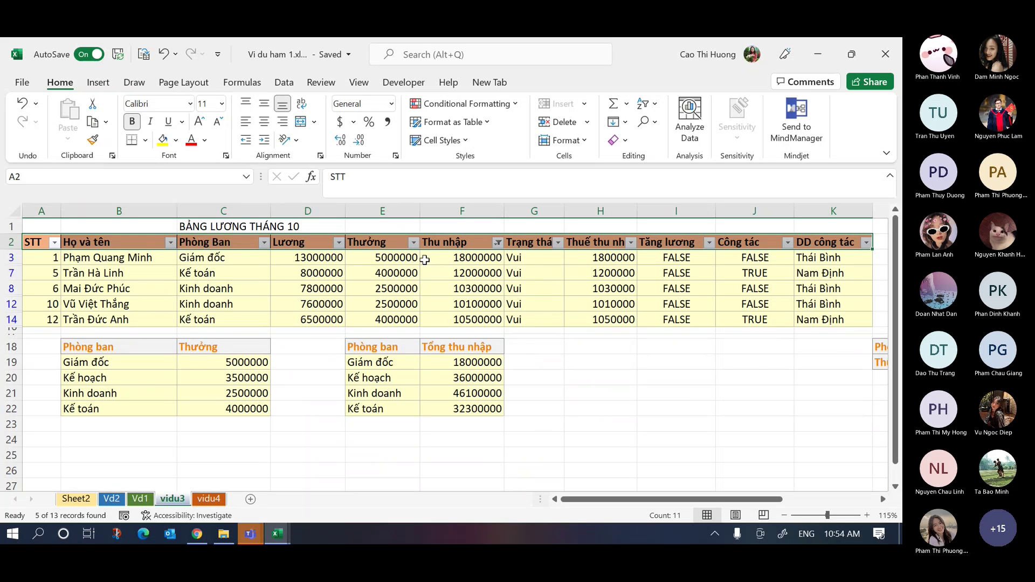
{"action": "left_click", "coordinate": [498, 243]}
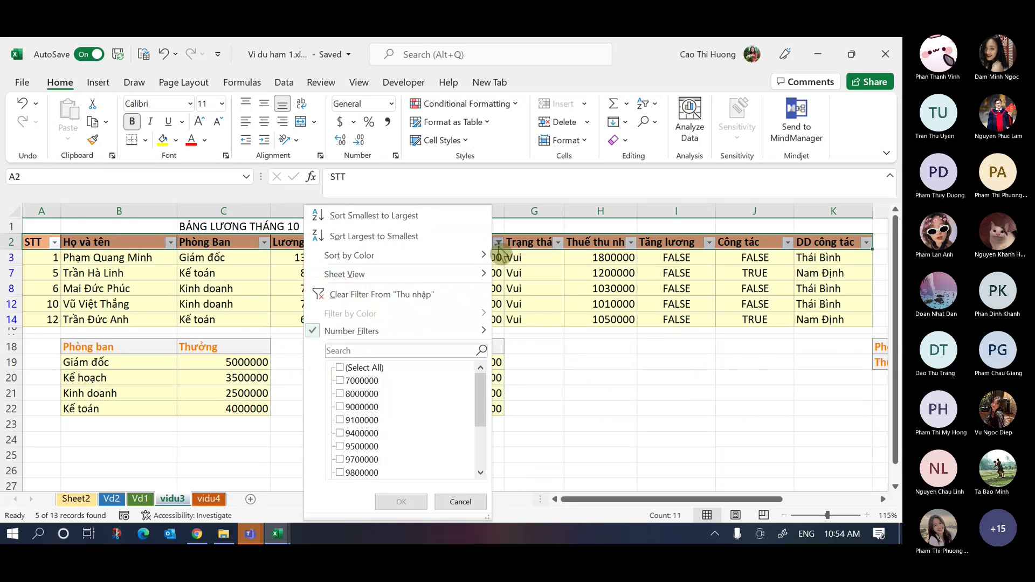
{"action": "left_click", "coordinate": [389, 297]}
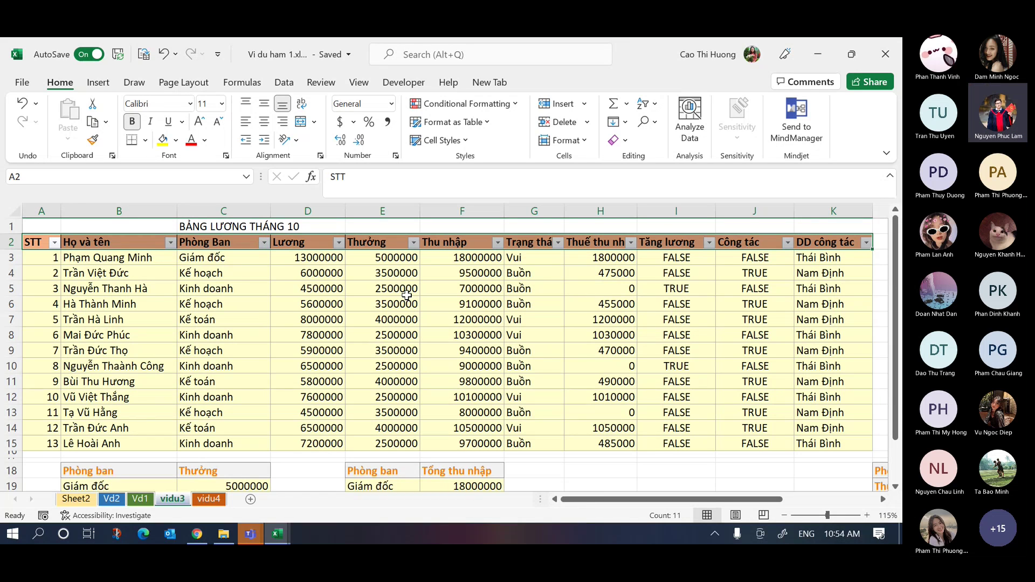
- Apply a text filter to the Họ và tên column for names that begin with a given family name, and clear that filter
{"action": "left_click", "coordinate": [170, 242]}
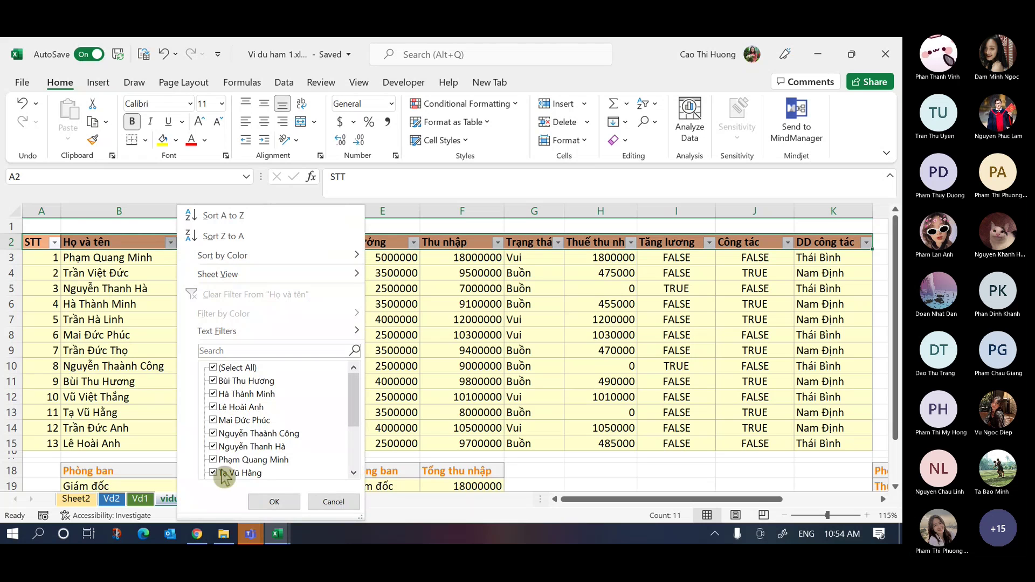
{"action": "mouse_move", "coordinate": [235, 330]}
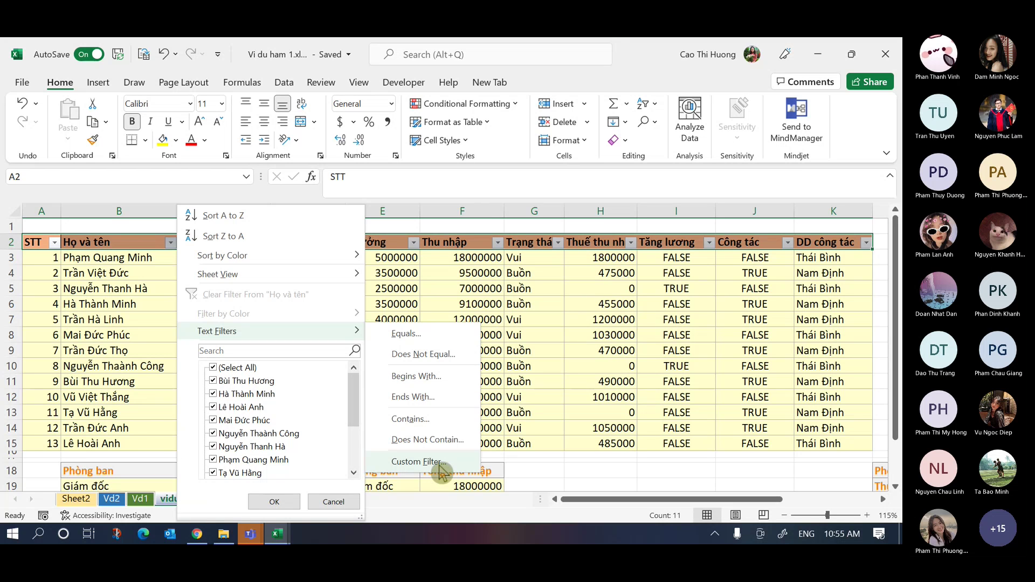
{"action": "left_click", "coordinate": [435, 378]}
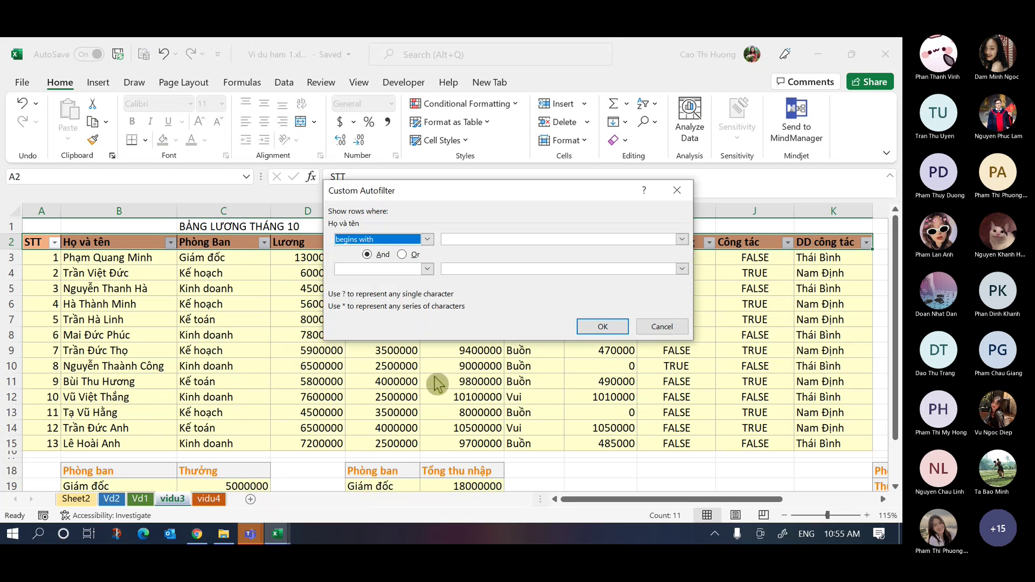
{"action": "key", "text": "Tab"}
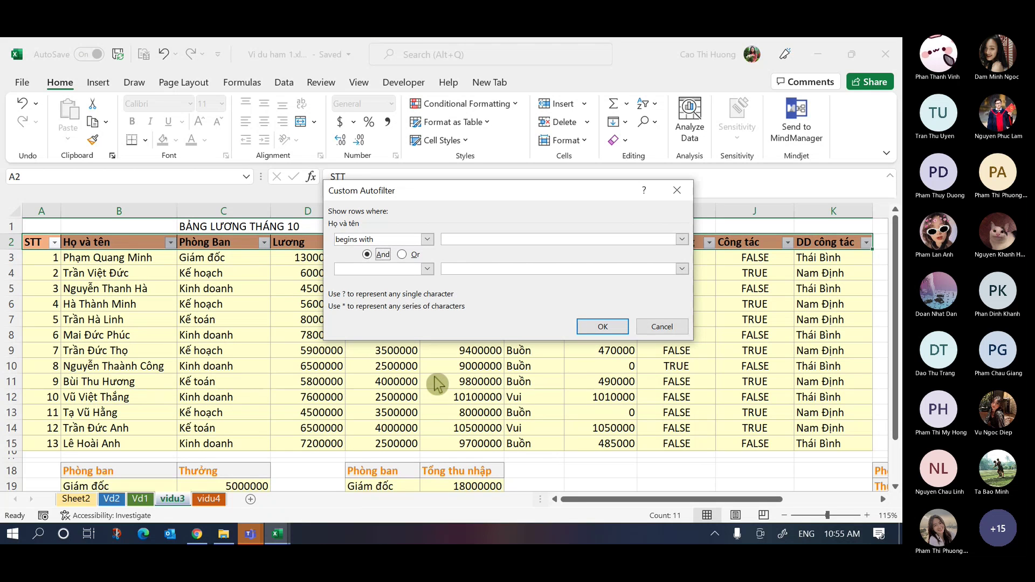
{"action": "left_click", "coordinate": [475, 239]}
{"action": "type", "text": "Trần"}
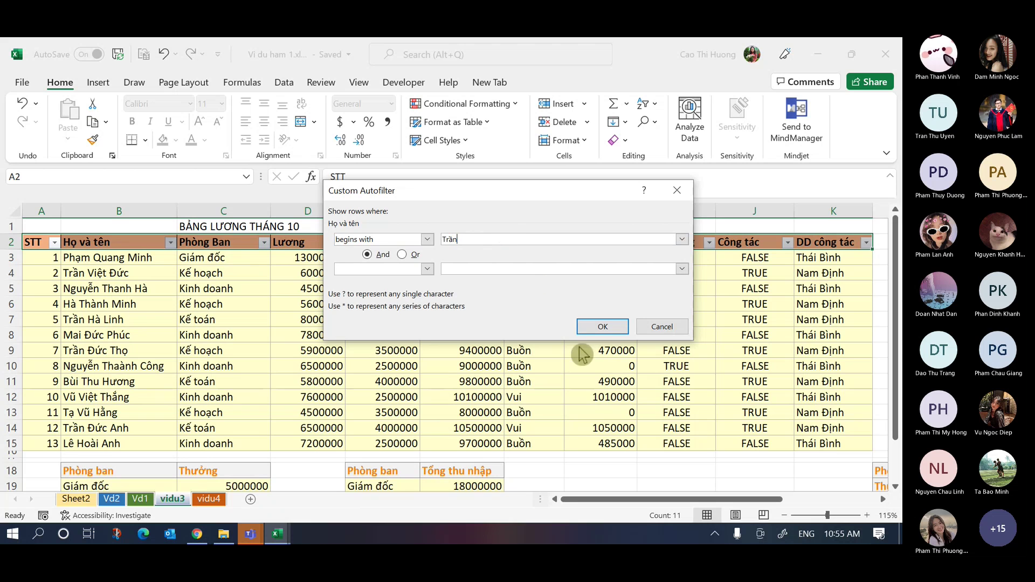
{"action": "left_click", "coordinate": [599, 327]}
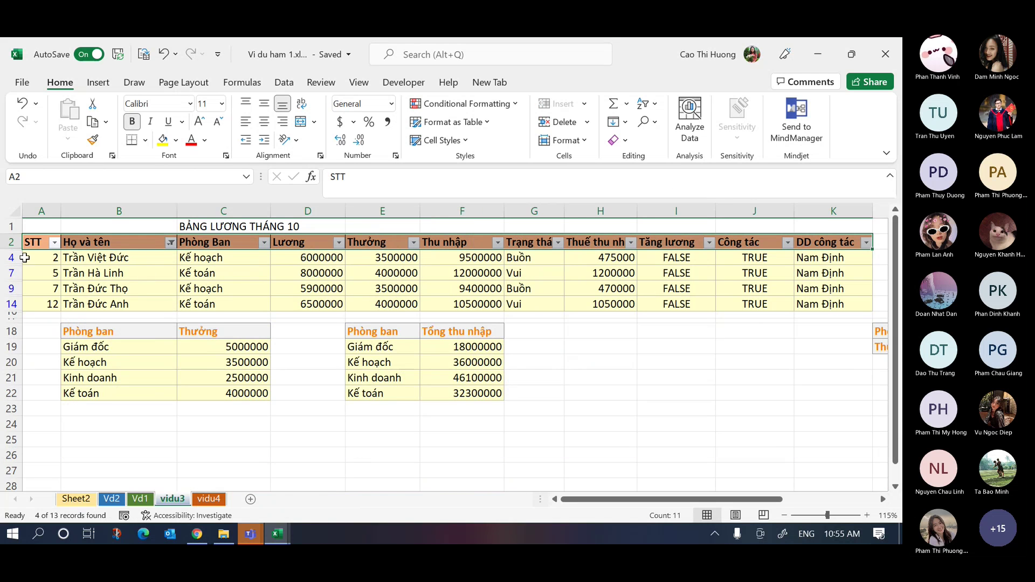
{"action": "left_click", "coordinate": [171, 244]}
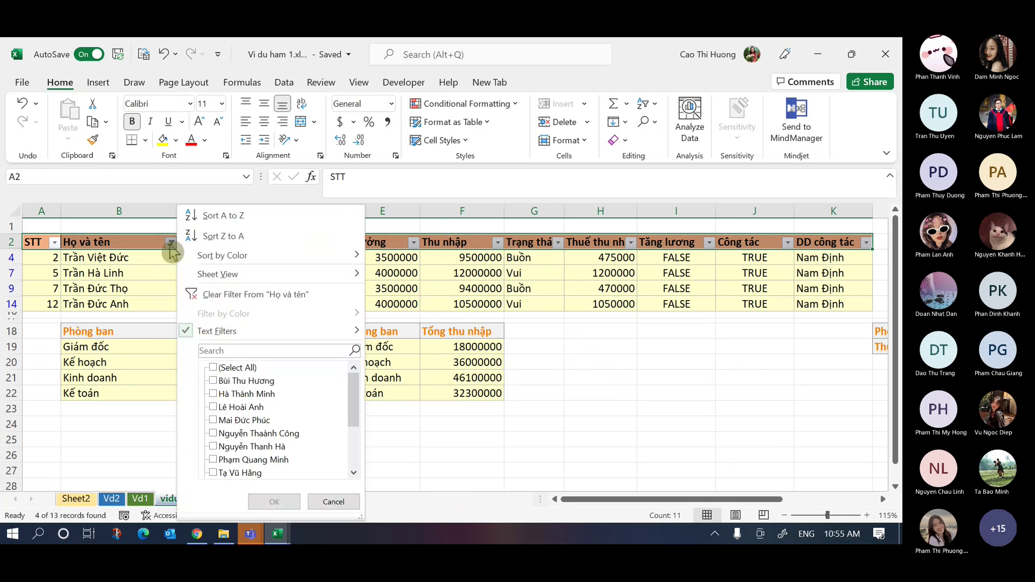
{"action": "left_click", "coordinate": [254, 297]}
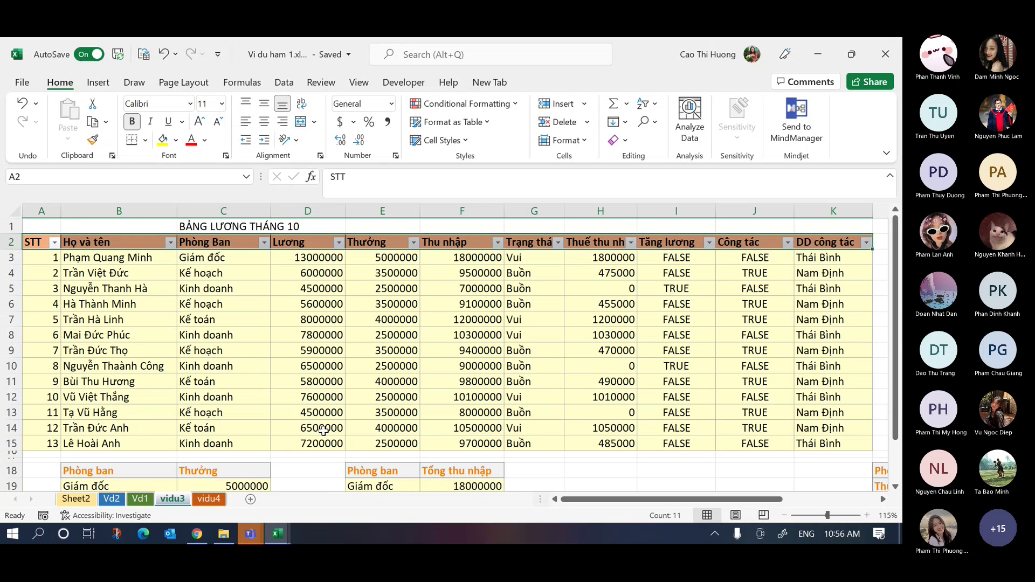
- Filter the Phòng Ban column to Kinh doanh only as the first of two filter conditions
{"action": "left_click", "coordinate": [264, 246]}
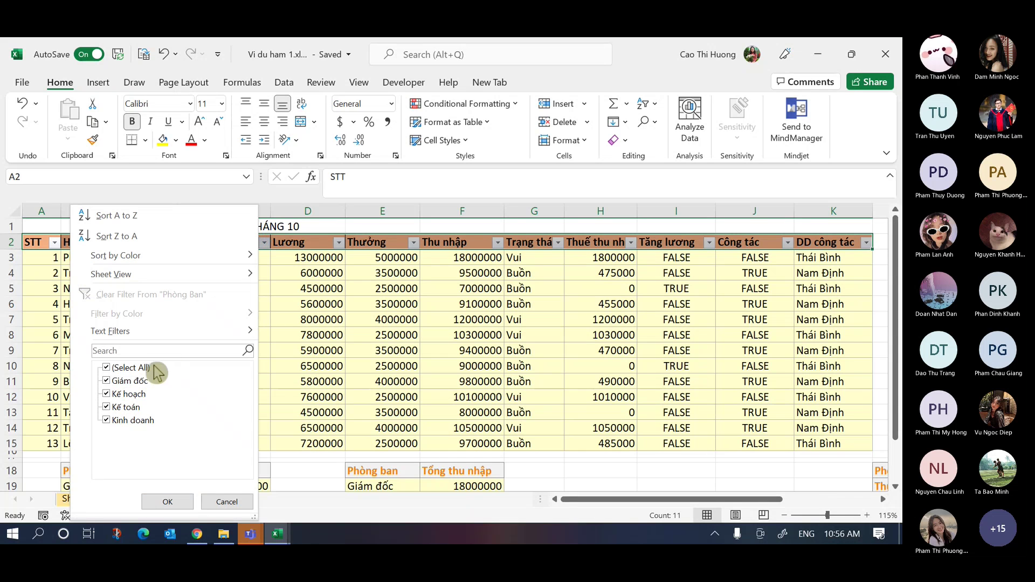
{"action": "left_click", "coordinate": [132, 368]}
{"action": "left_click", "coordinate": [129, 421]}
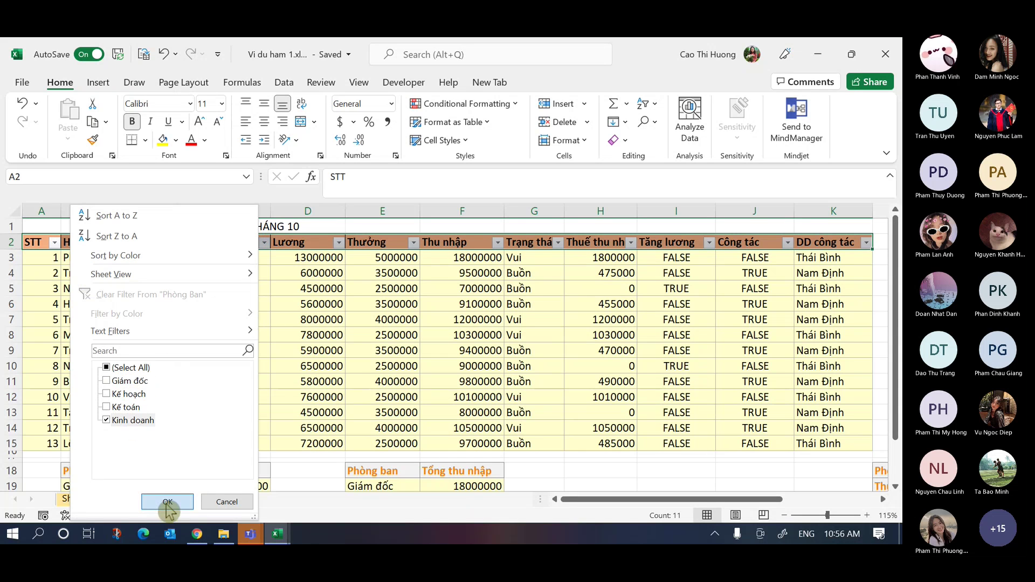
{"action": "left_click", "coordinate": [168, 502]}
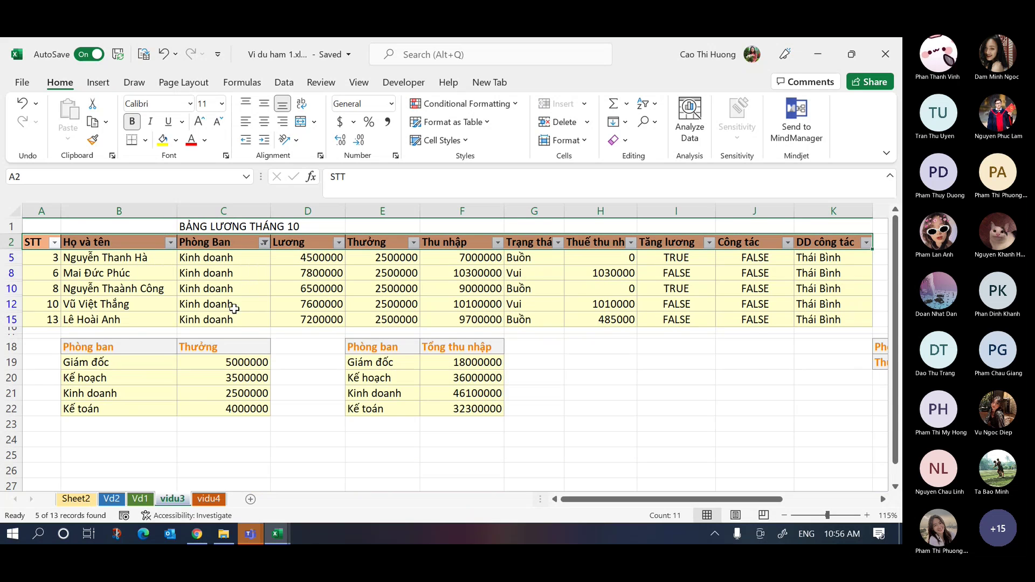
- Add a number filter on the Thu nhập column for values less than 10000000
{"action": "left_click", "coordinate": [499, 243]}
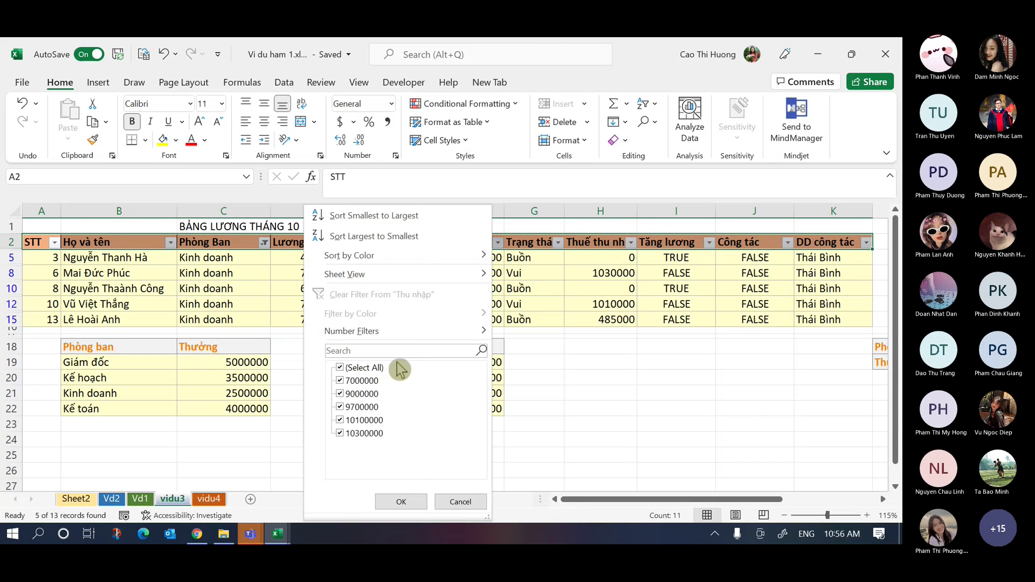
{"action": "mouse_move", "coordinate": [410, 333]}
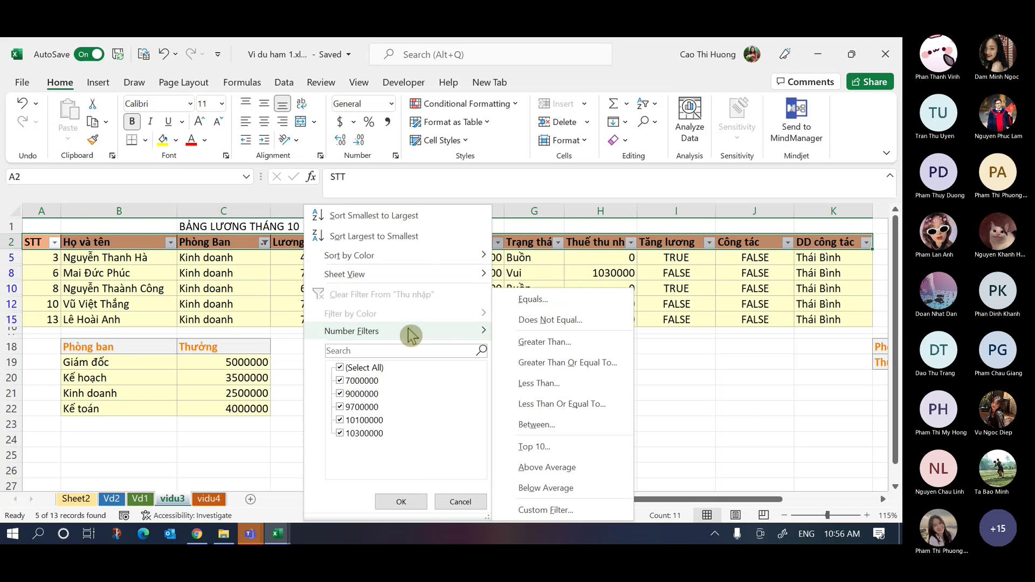
{"action": "left_click", "coordinate": [553, 386]}
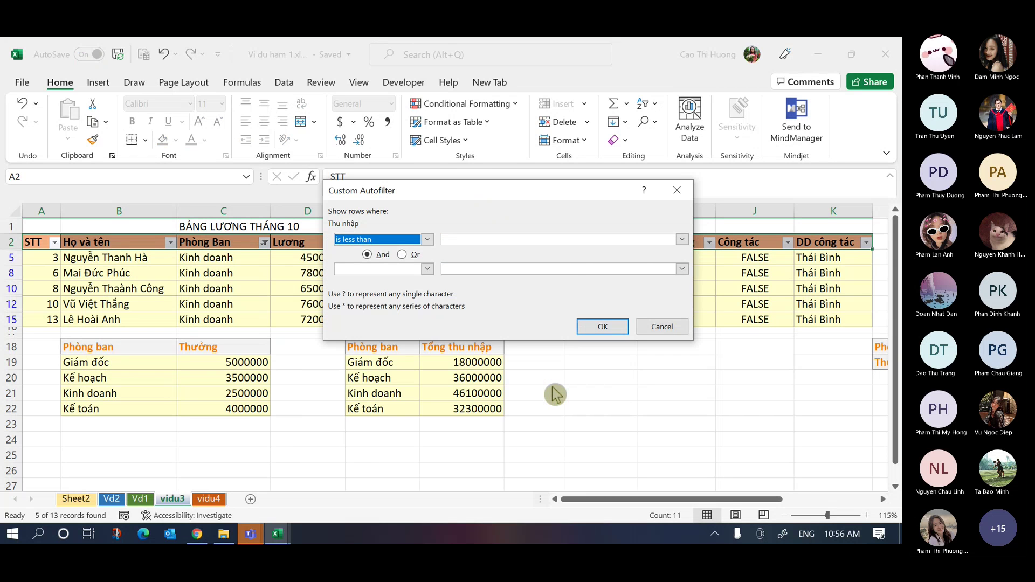
{"action": "left_click", "coordinate": [565, 239]}
{"action": "type", "text": "10000000"}
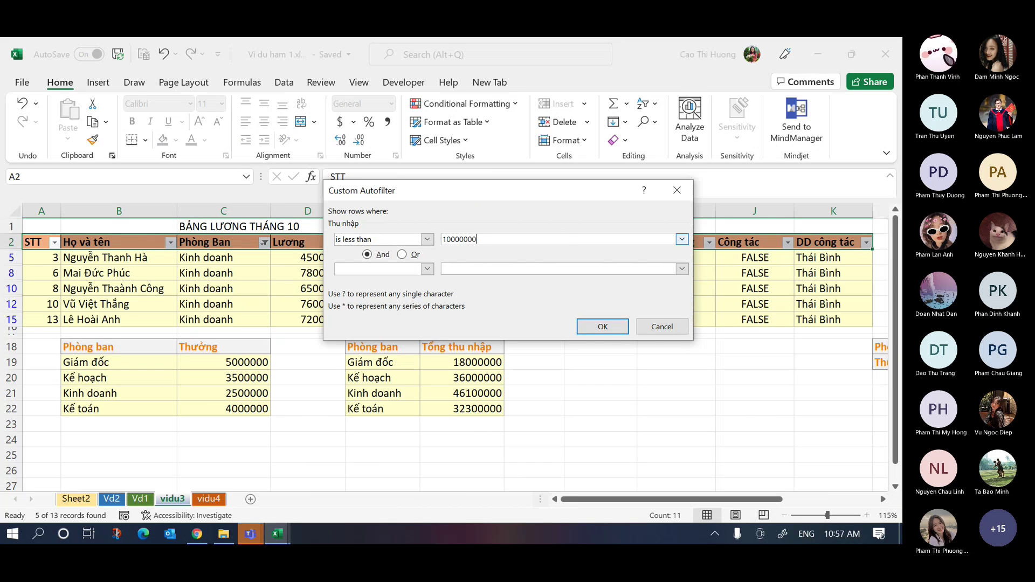
{"action": "left_click", "coordinate": [626, 328]}
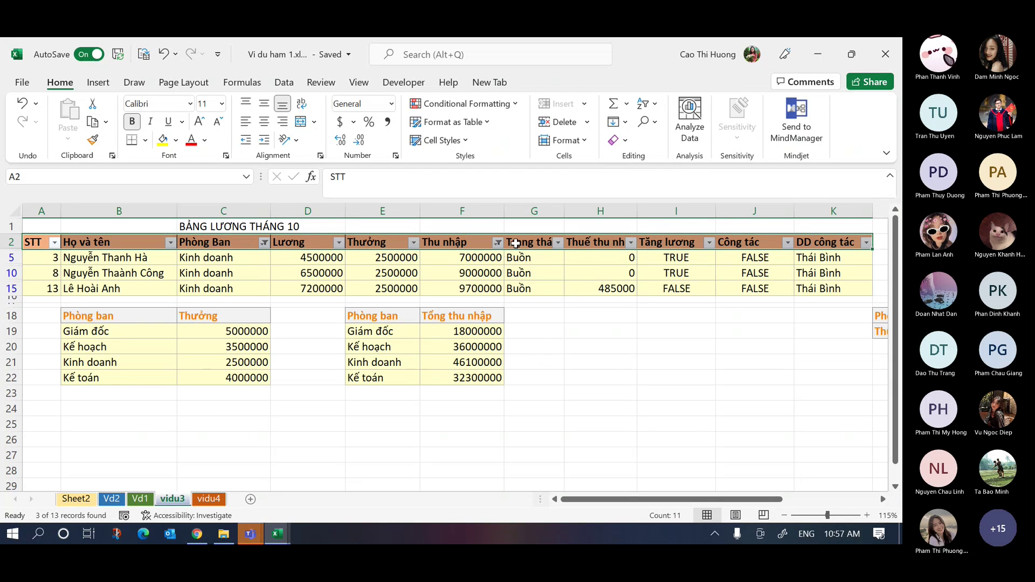
- Clear the filters from the Phòng Ban and Thu nhập columns
{"action": "left_click", "coordinate": [264, 243]}
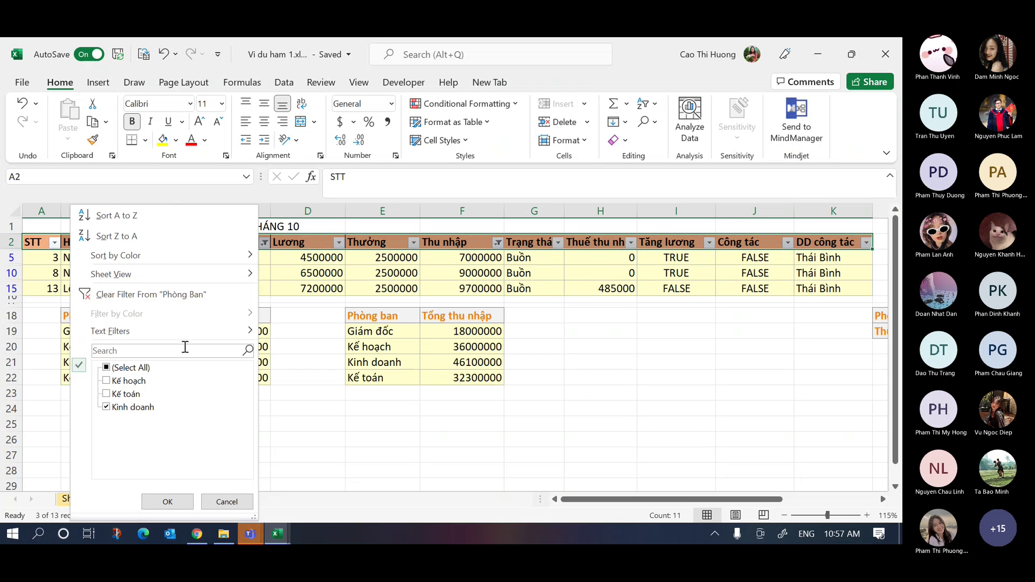
{"action": "left_click", "coordinate": [157, 300]}
{"action": "left_click", "coordinate": [498, 243]}
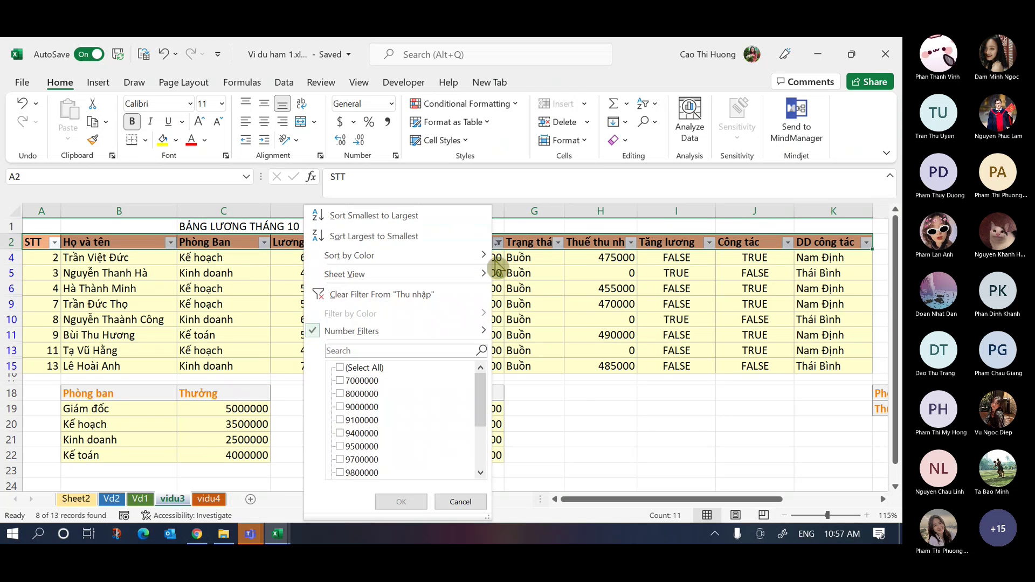
{"action": "left_click", "coordinate": [394, 295]}
- Apply a number filter to the Thu nhập column for values less than 10000000
{"action": "left_click", "coordinate": [498, 243]}
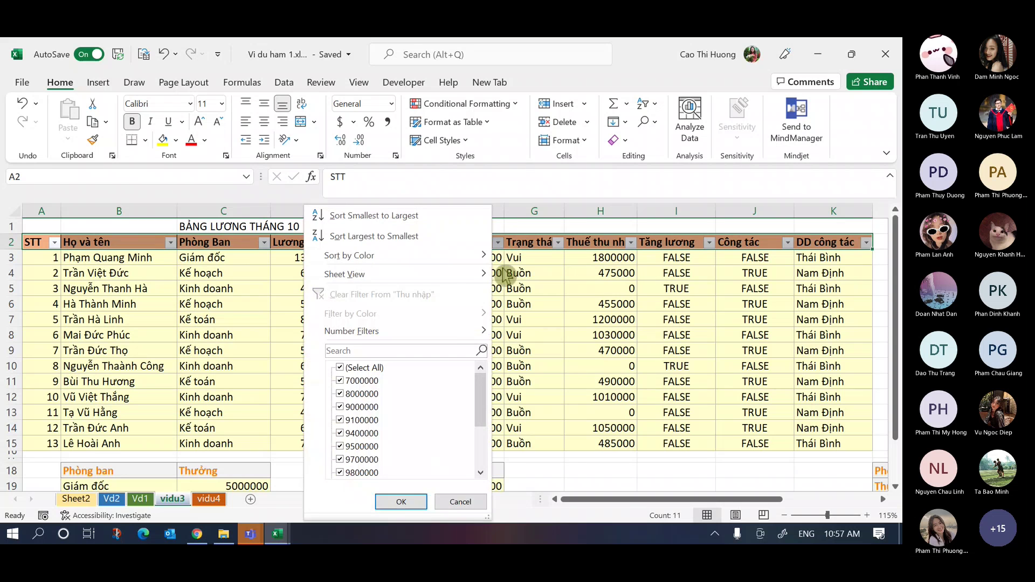
{"action": "left_click", "coordinate": [435, 333]}
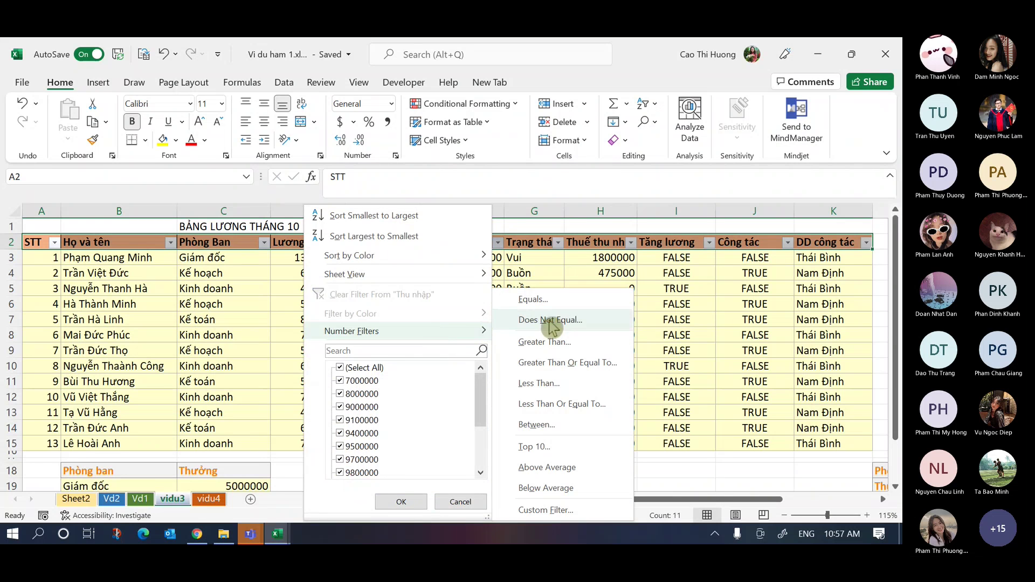
{"action": "left_click", "coordinate": [550, 381]}
{"action": "left_click", "coordinate": [493, 241]}
{"action": "type", "text": "10000000"}
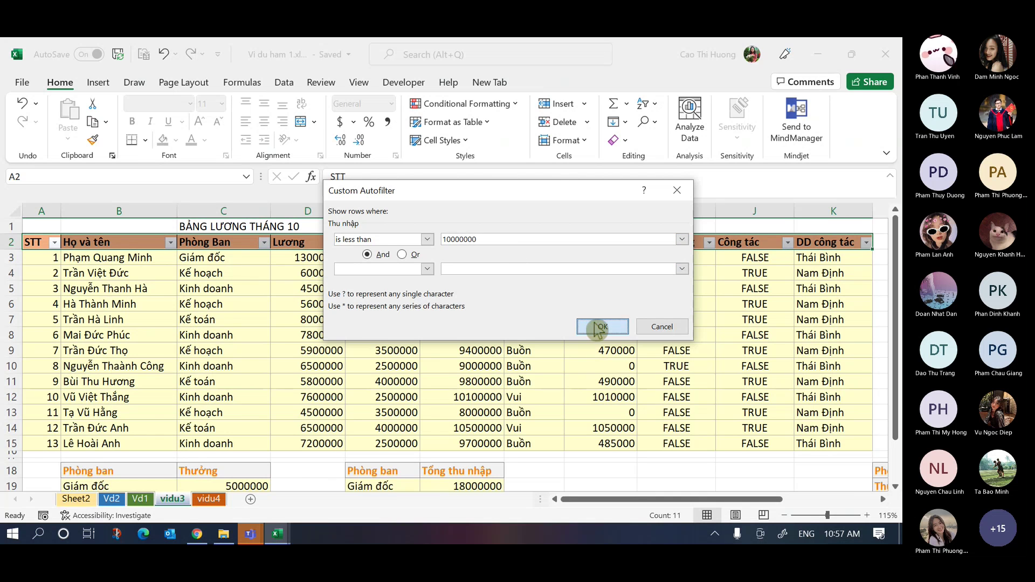
{"action": "left_click", "coordinate": [597, 327]}
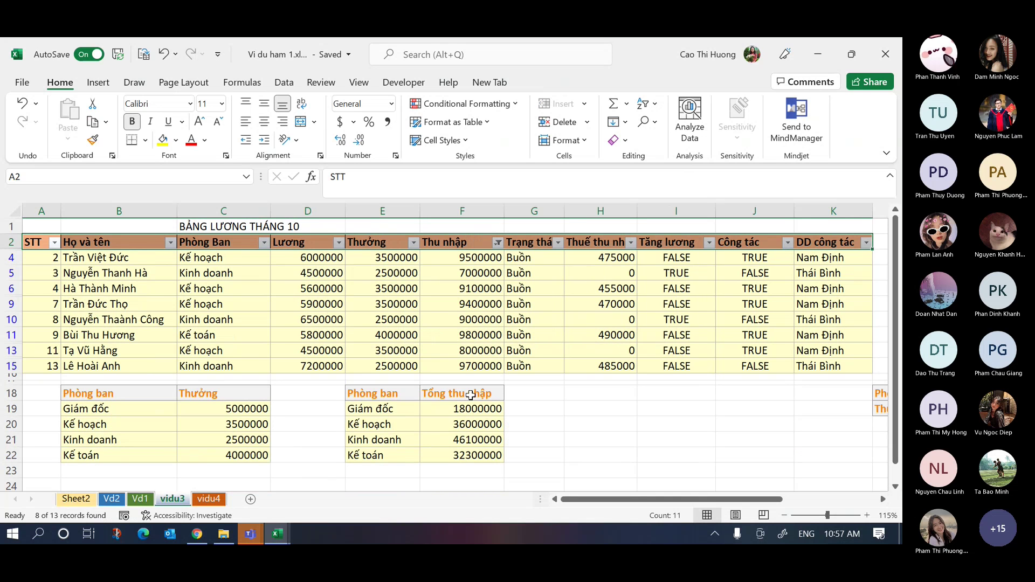
- Filter the Phòng Ban column to show only Kinh doanh as the second condition
{"action": "left_click", "coordinate": [264, 246]}
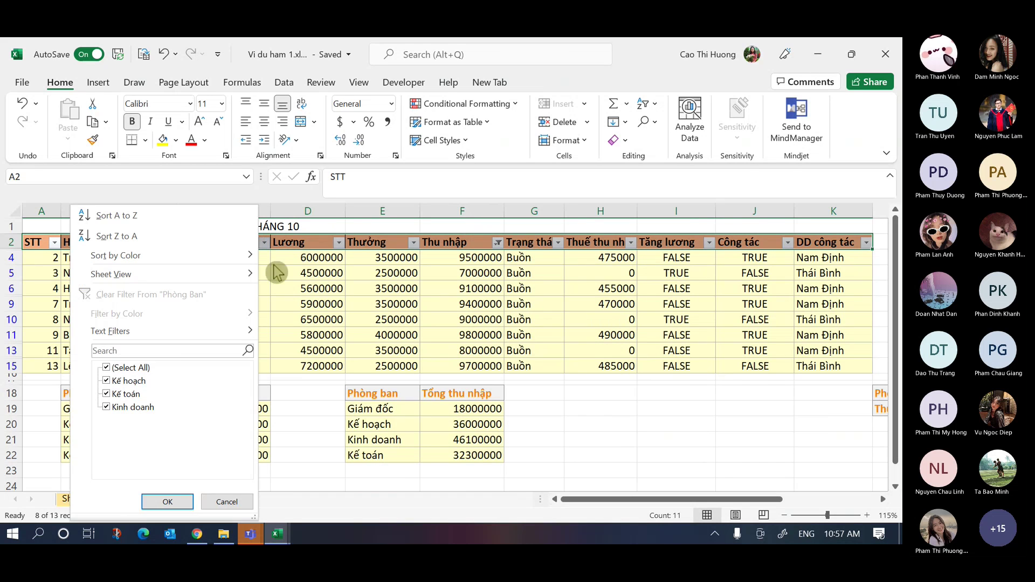
{"action": "left_click", "coordinate": [111, 368]}
{"action": "left_click", "coordinate": [110, 407]}
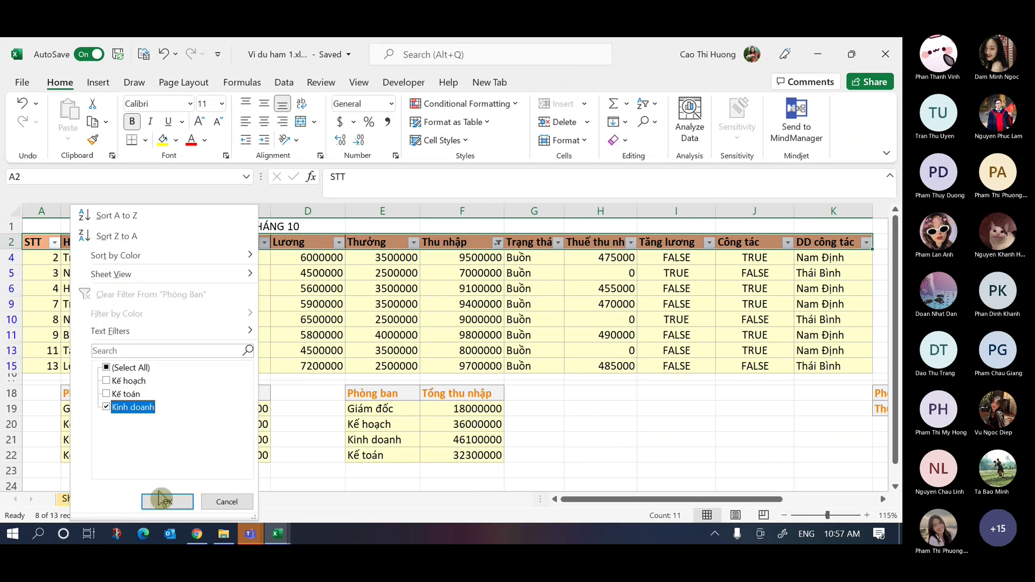
{"action": "left_click", "coordinate": [165, 501]}
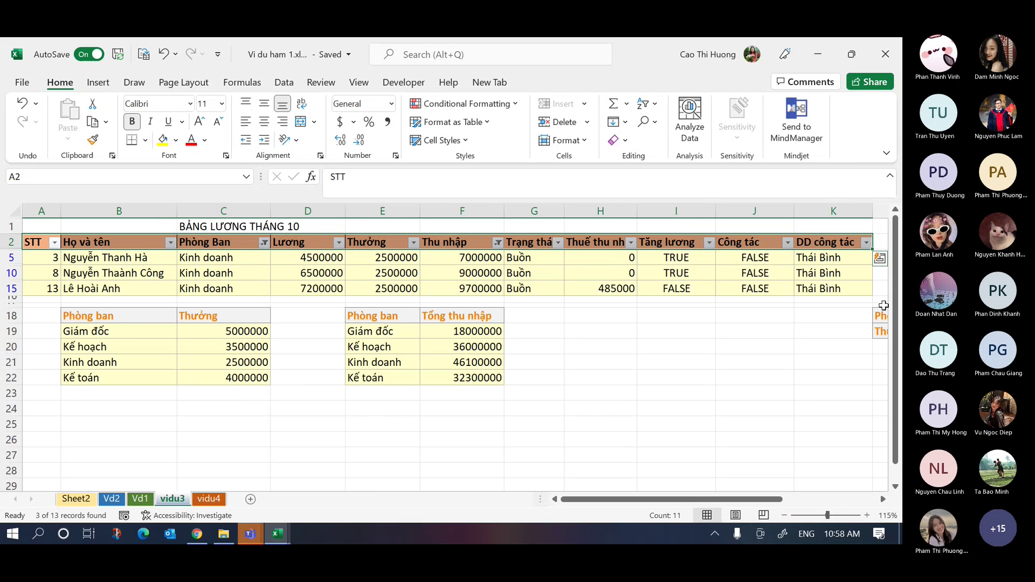
{"action": "left_click", "coordinate": [715, 535]}
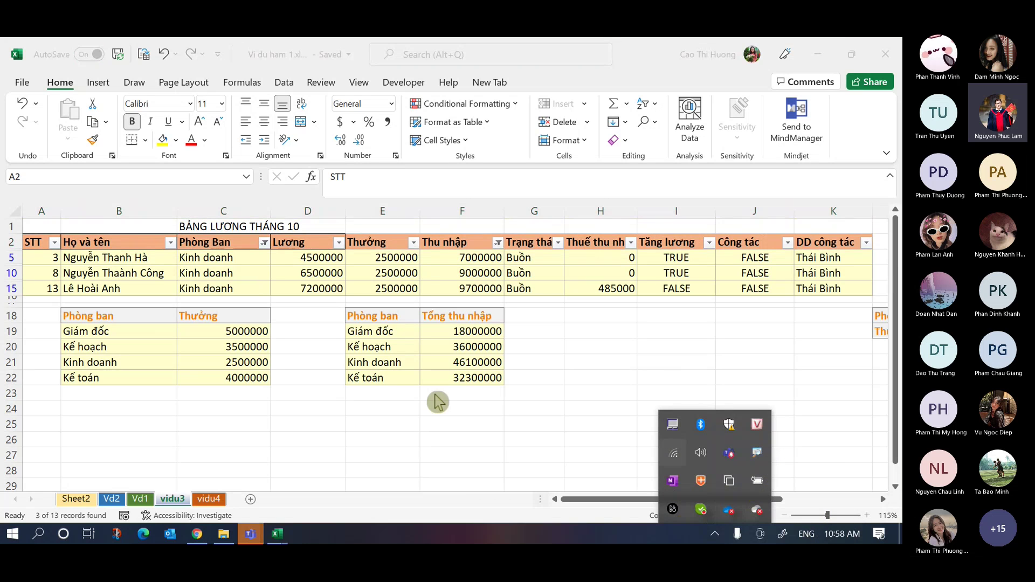
{"action": "left_click", "coordinate": [439, 410]}
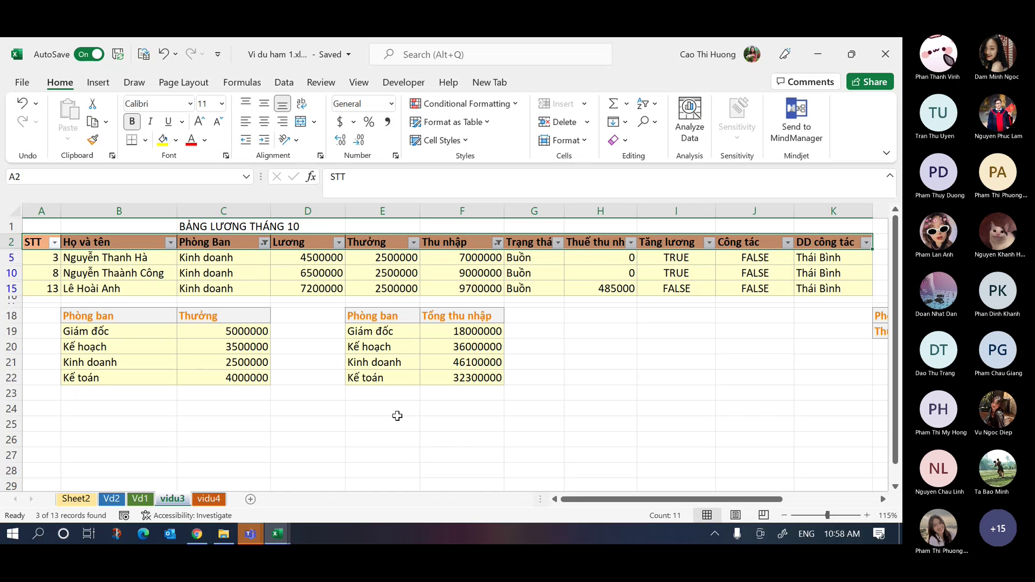
- Switch to File Explorer and open the teacher's main materials folder in OneDrive
{"action": "left_click", "coordinate": [223, 534]}
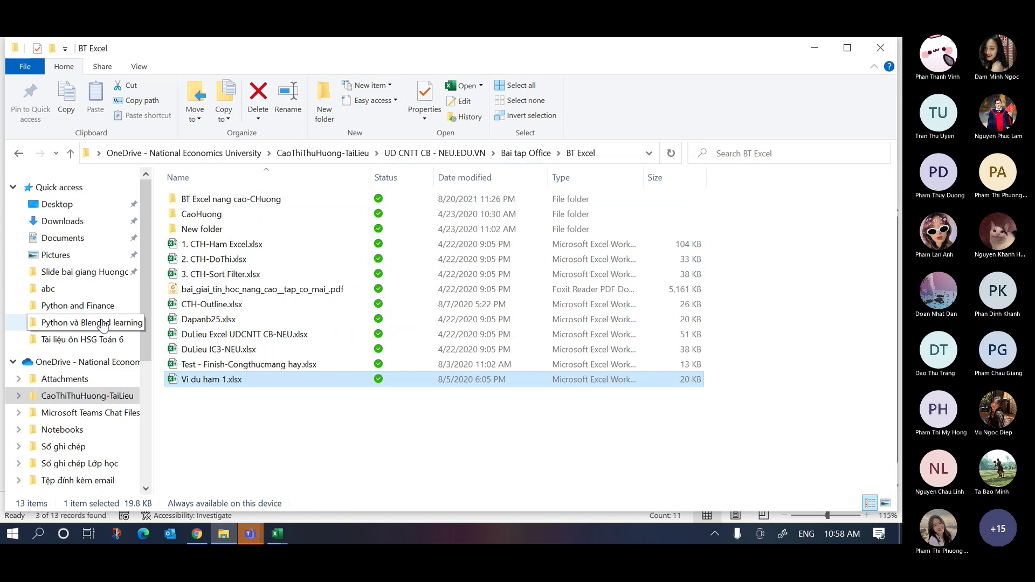
{"action": "left_click", "coordinate": [118, 399]}
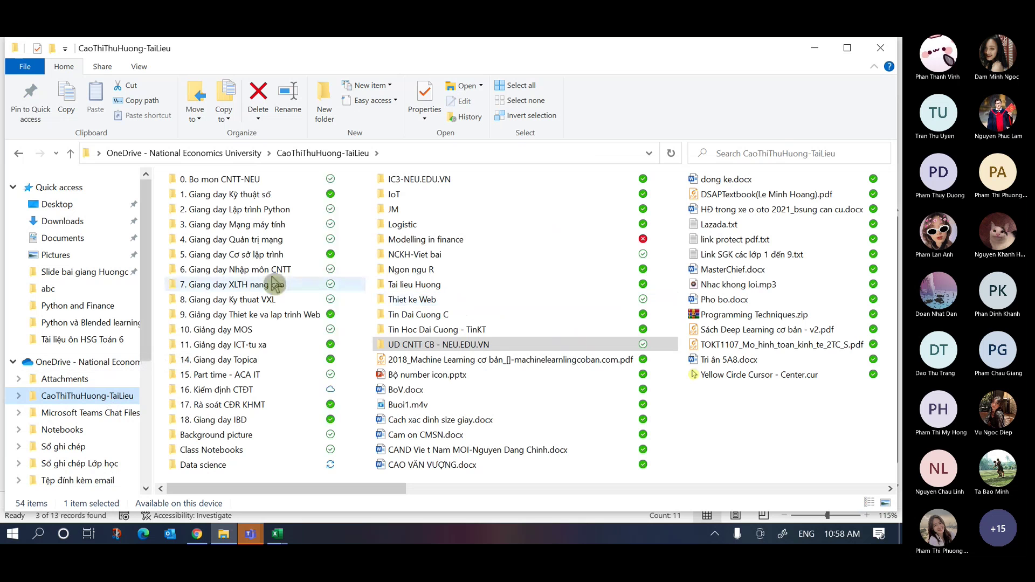
{"action": "left_click", "coordinate": [244, 333]}
{"action": "double_click", "coordinate": [244, 331]}
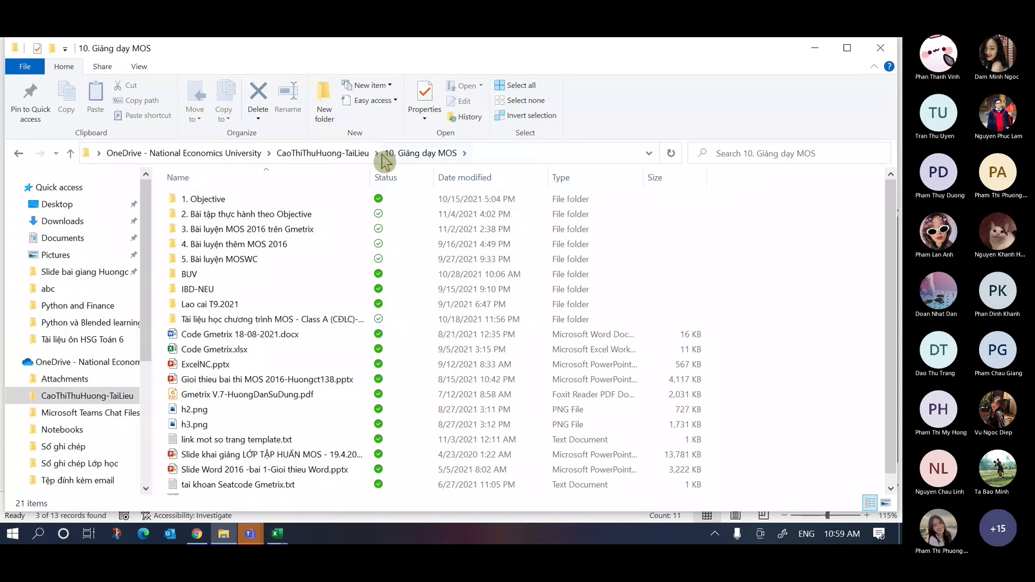
{"action": "key", "text": "alt+Up"}
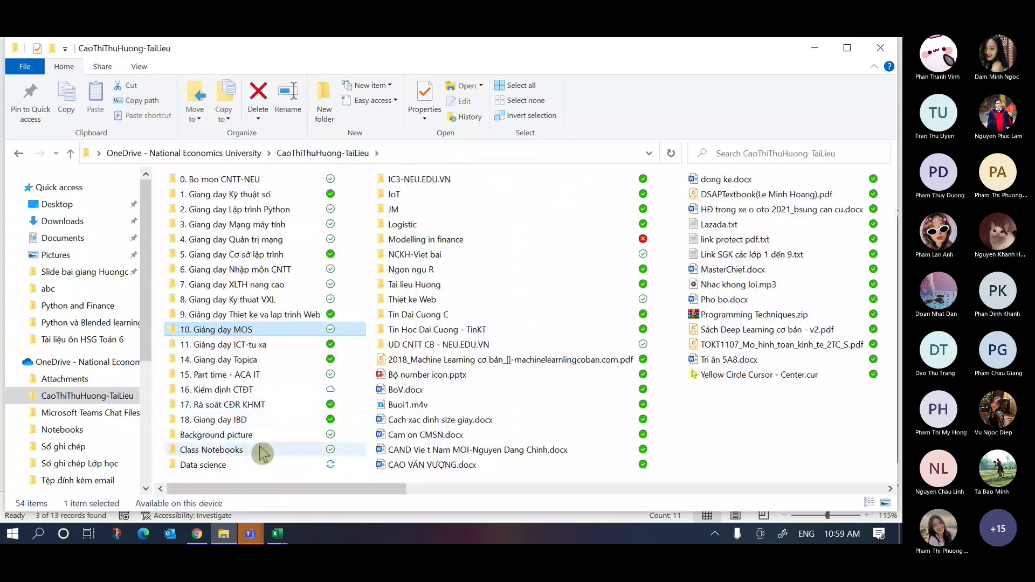
- Open the exam file Đề thi IBD 2021 - TL - số 1.pdf from the IBD slide folder inside 18. Giang day IBD
{"action": "double_click", "coordinate": [213, 428]}
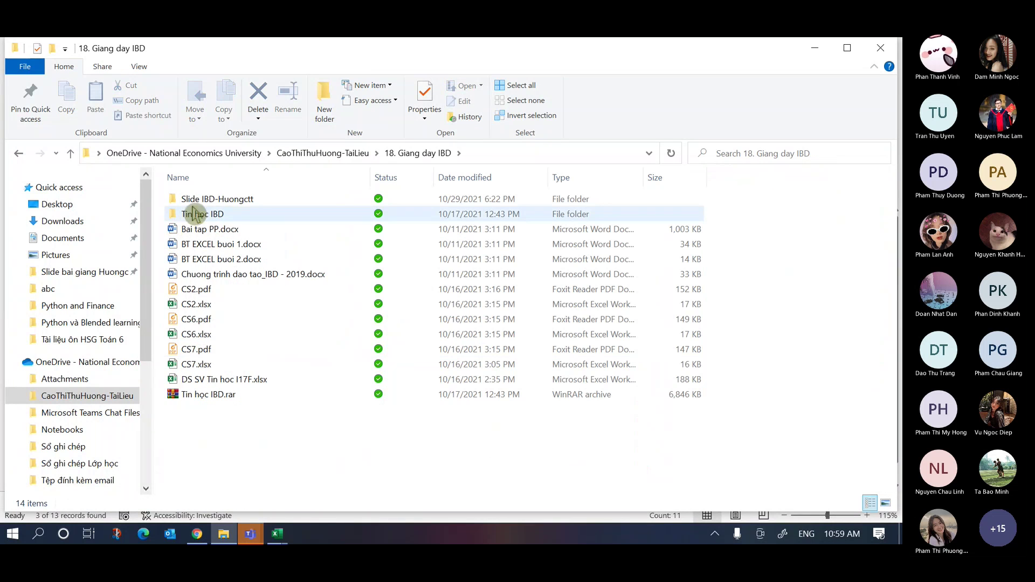
{"action": "double_click", "coordinate": [197, 216]}
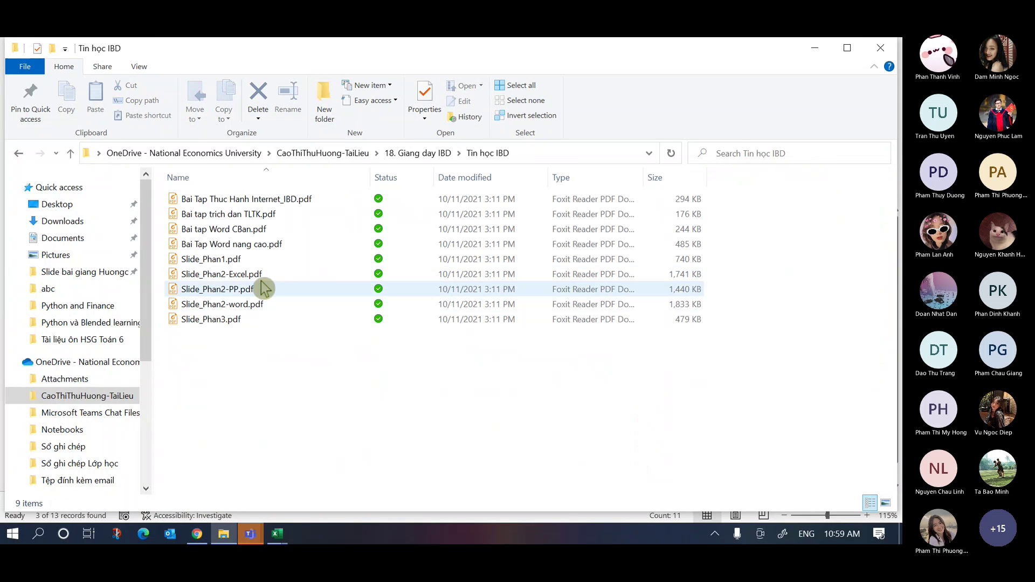
{"action": "left_click", "coordinate": [387, 154]}
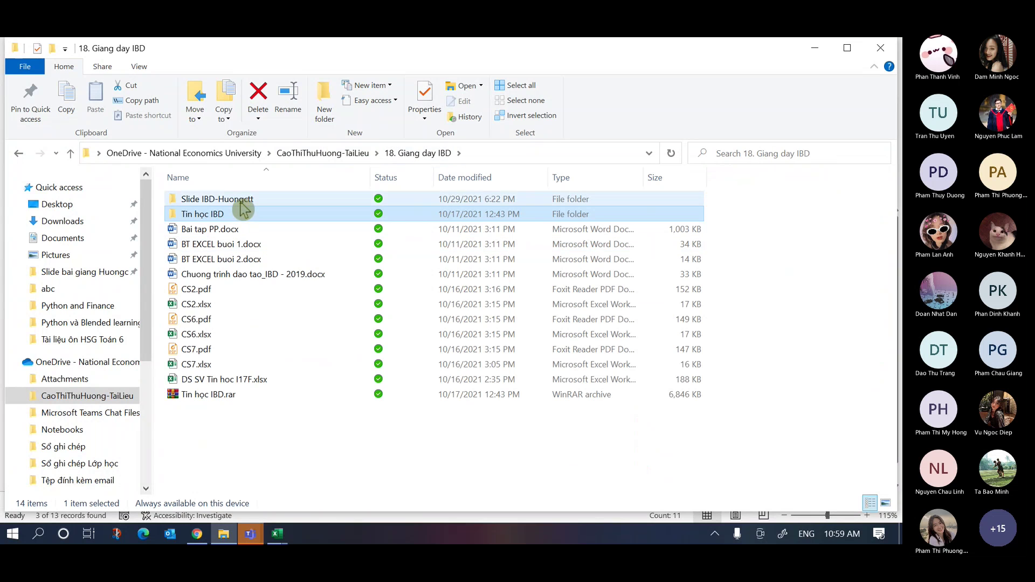
{"action": "double_click", "coordinate": [242, 201]}
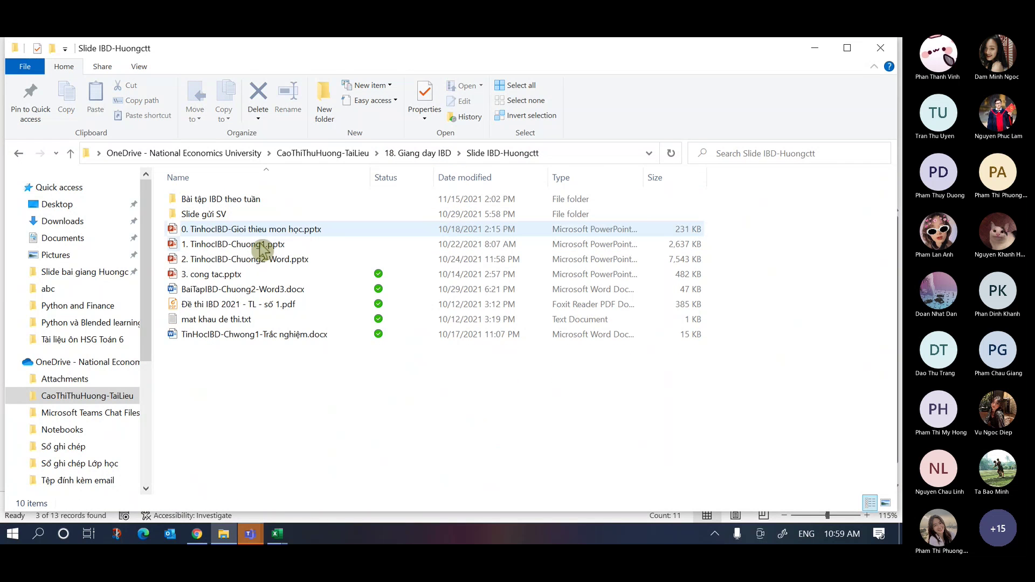
{"action": "left_click", "coordinate": [243, 305]}
{"action": "double_click", "coordinate": [243, 306]}
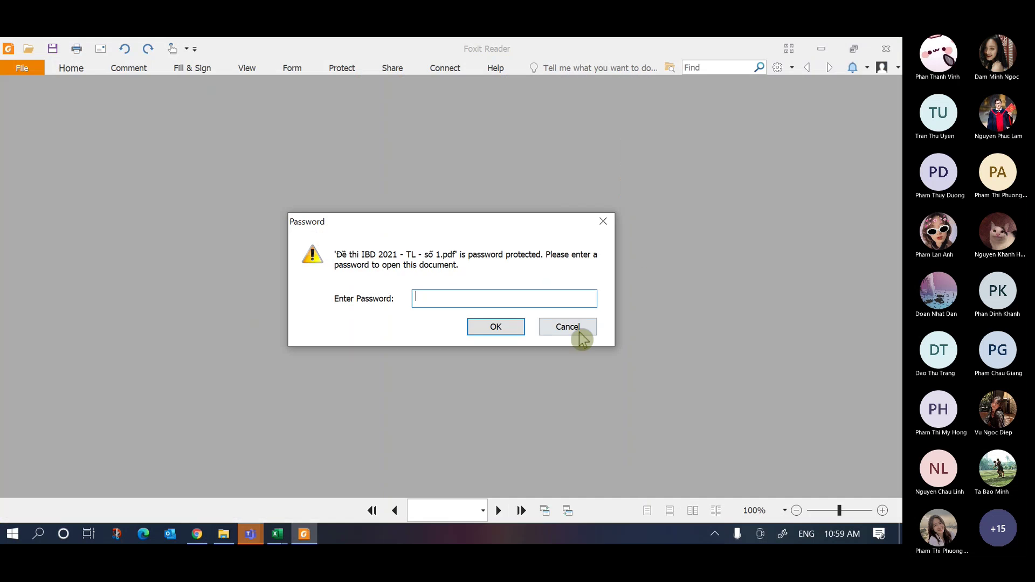
- Enter the document password to unlock the protected exam PDF
{"action": "type", "text": "1"}
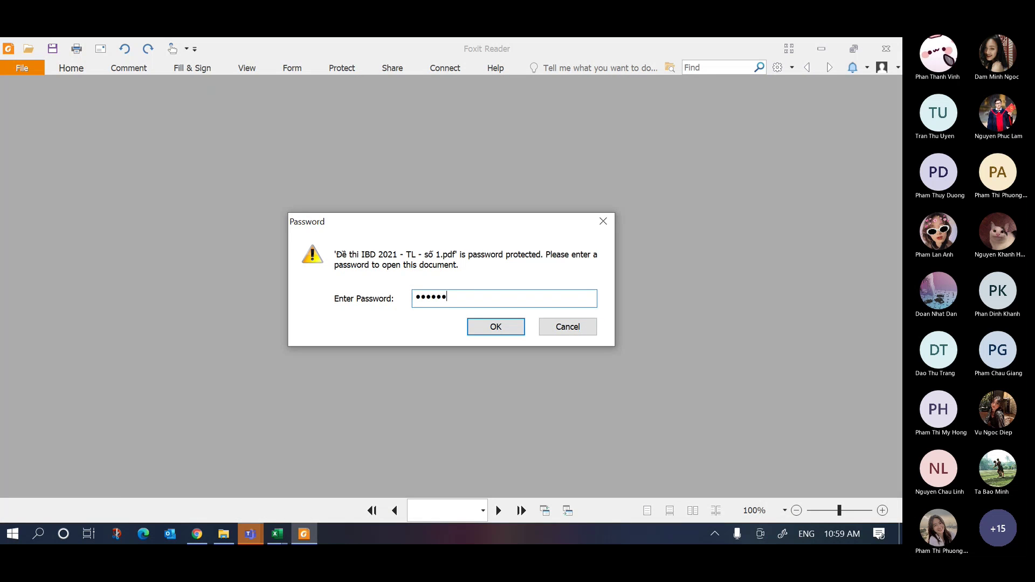
{"action": "key", "text": "Return"}
{"action": "key", "text": "Return"}
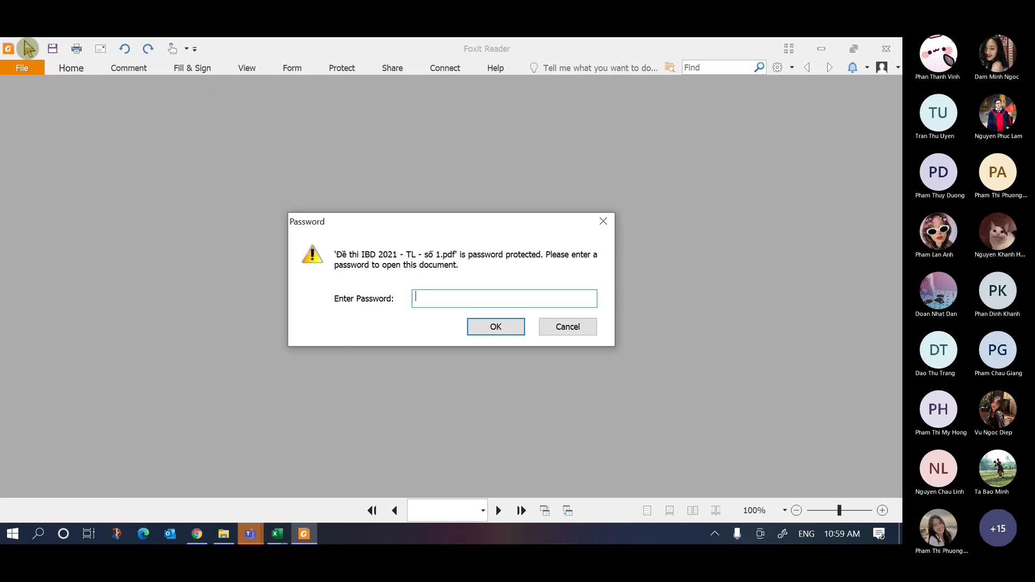
{"action": "type", "text": "1"}
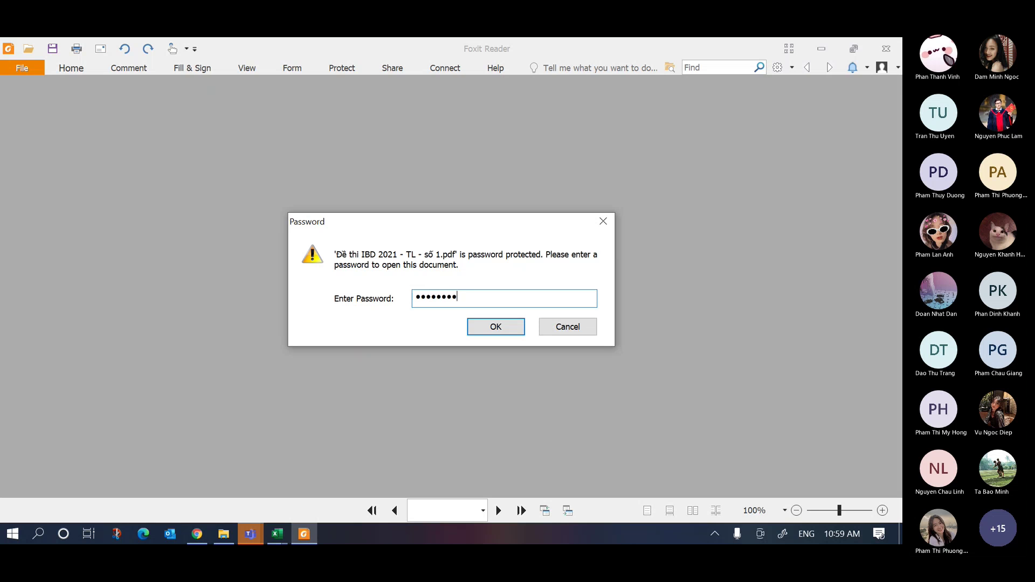
{"action": "key", "text": "Return"}
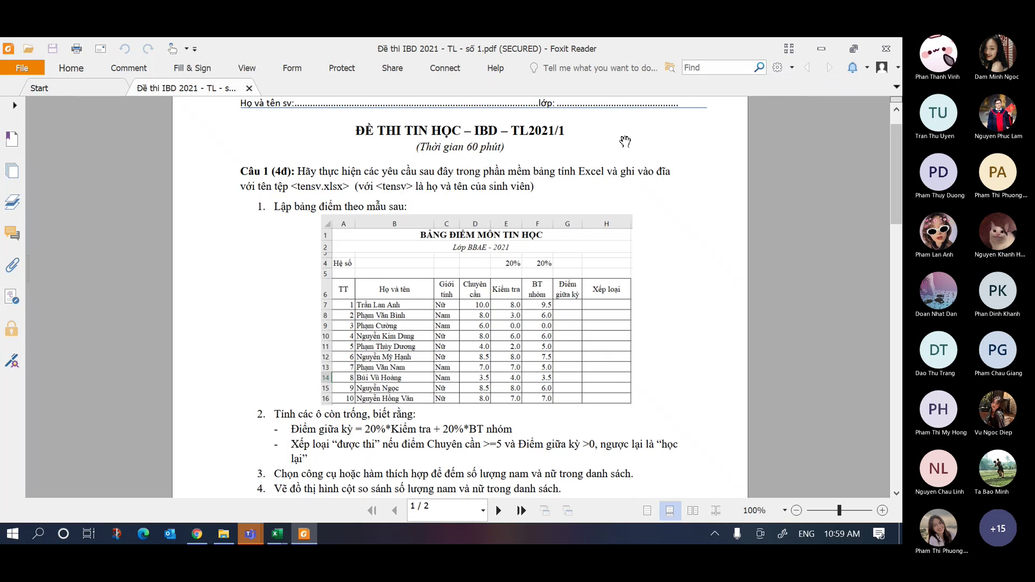
- Capture a rectangular screen snip of Câu 1 with its grade table and four tasks, and copy the snip
{"action": "scroll", "coordinate": [556, 397], "scroll_direction": "down", "scroll_amount": 1}
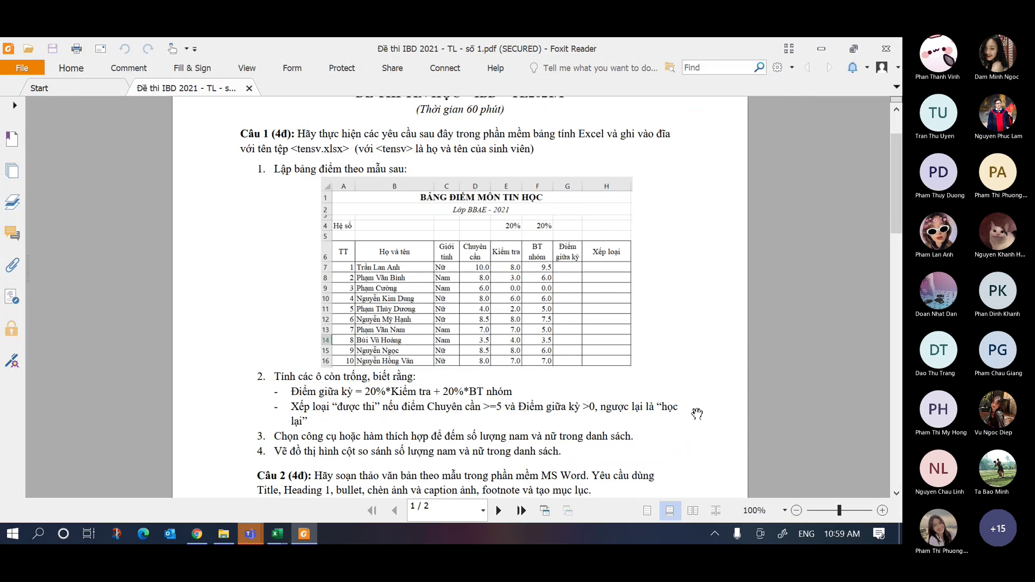
{"action": "scroll", "coordinate": [545, 398], "scroll_direction": "up", "scroll_amount": 1}
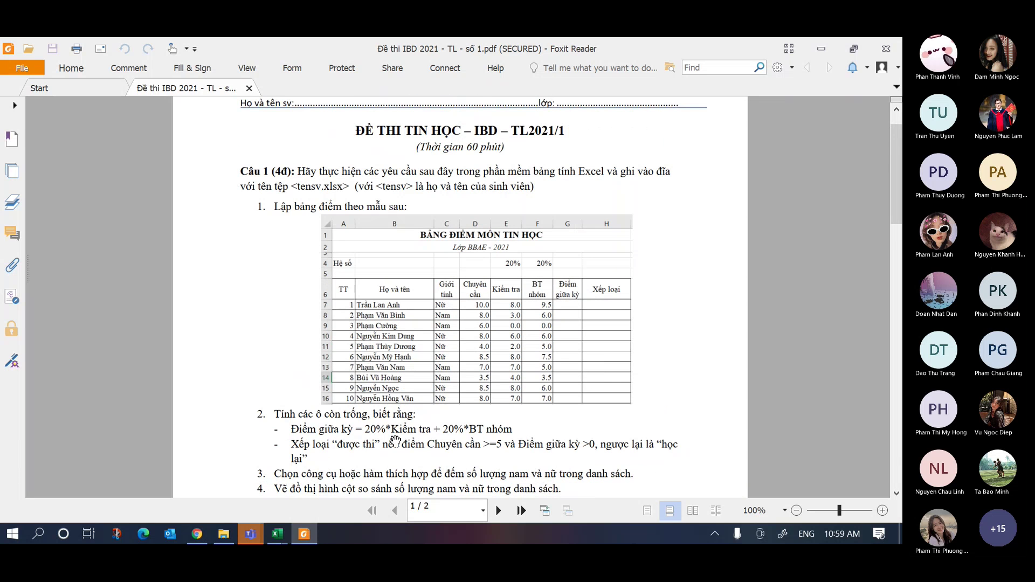
{"action": "left_click", "coordinate": [116, 533]}
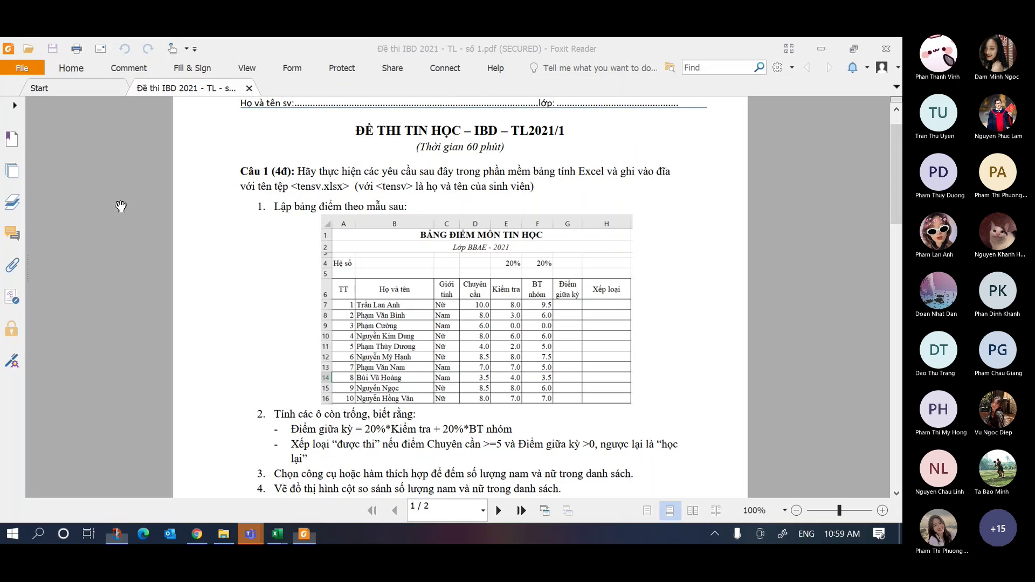
{"action": "key", "text": "ctrl+n"}
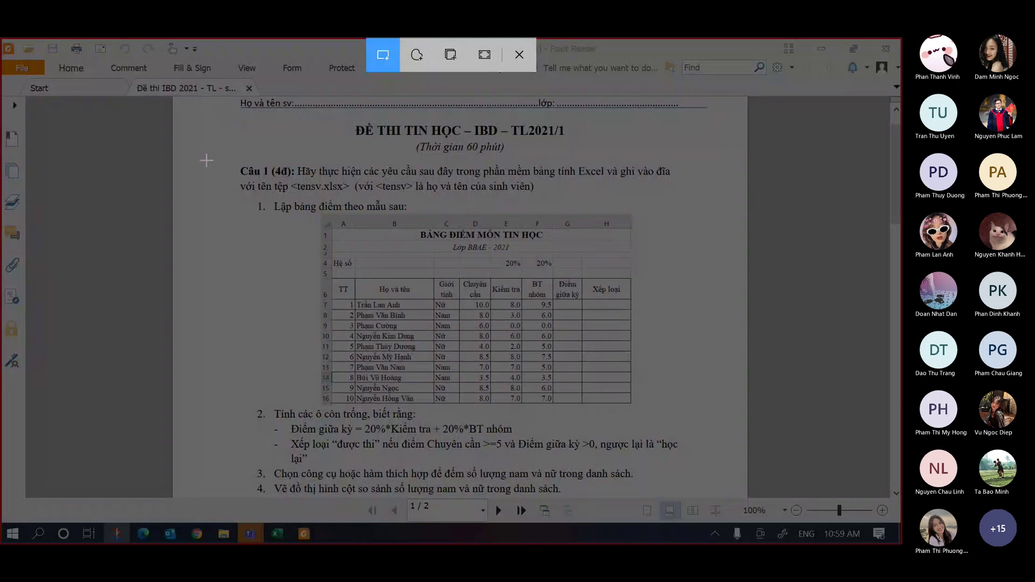
{"action": "mouse_move", "coordinate": [220, 150]}
{"action": "left_mouse_down"}
{"action": "mouse_move", "coordinate": [347, 209]}
{"action": "mouse_move", "coordinate": [727, 511]}
{"action": "mouse_move", "coordinate": [722, 498]}
{"action": "mouse_move", "coordinate": [690, 495]}
{"action": "left_mouse_up"}
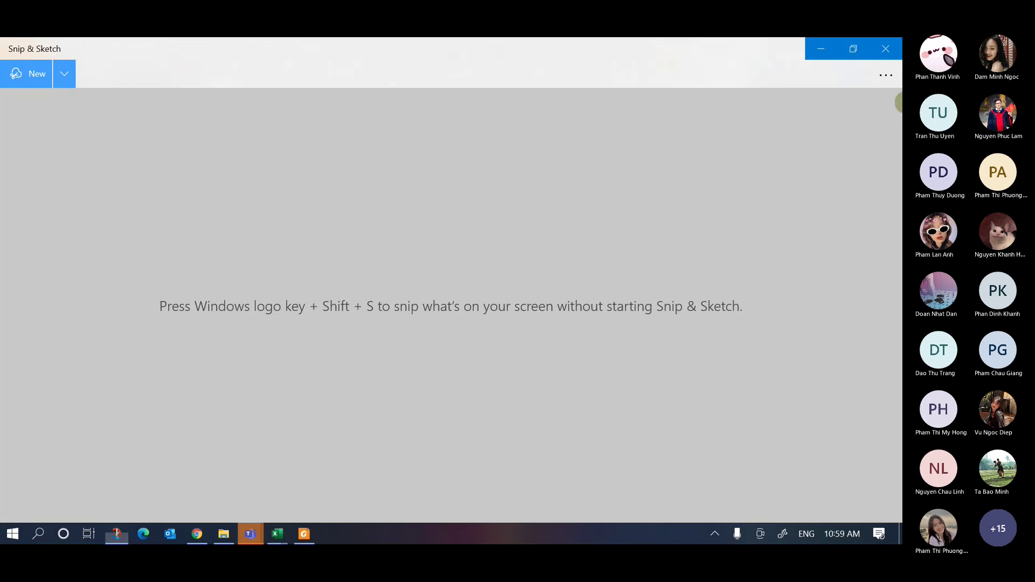
{"action": "left_click", "coordinate": [827, 74]}
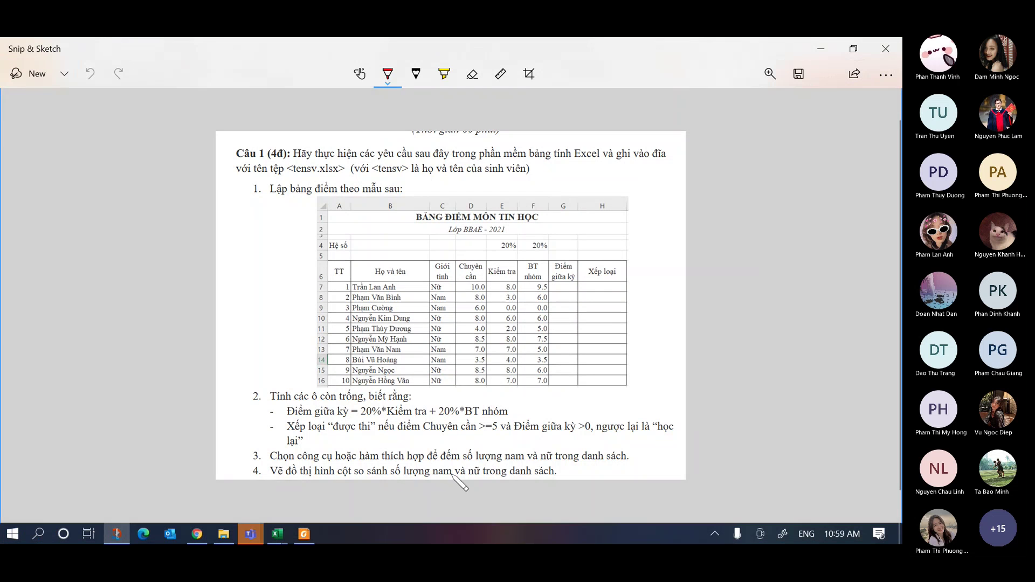
- Switch to the Teams meeting and send the copied snip of Câu 1 in the meeting chat
{"action": "left_click", "coordinate": [249, 534]}
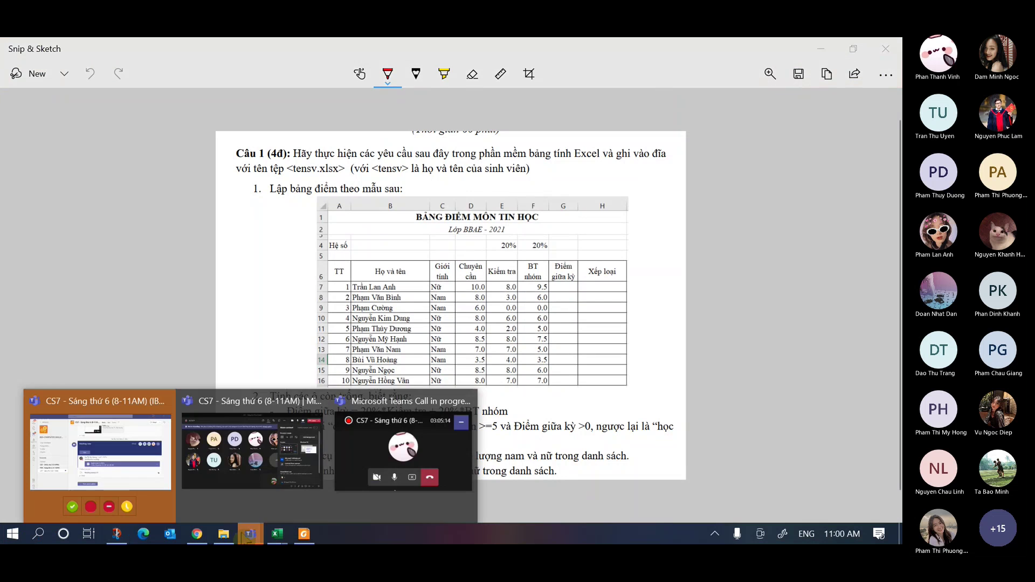
{"action": "left_click", "coordinate": [252, 451]}
{"action": "left_click", "coordinate": [755, 481]}
{"action": "key", "text": "ctrl+v"}
{"action": "key", "text": "Return"}
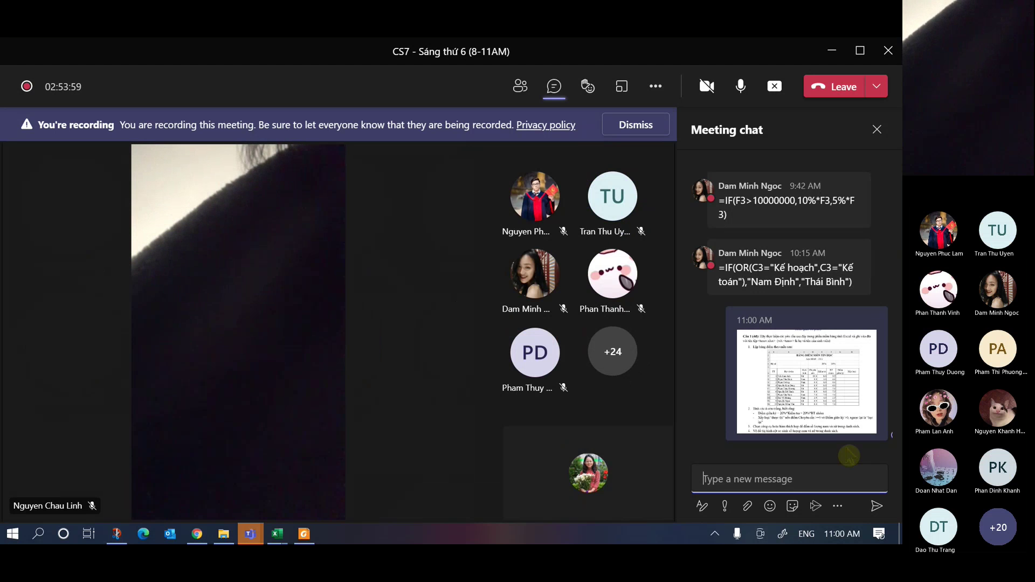
- Return to the exam PDF, magnify Câu 1 and temporarily mark its left margin with a freehand line to present the exercise
{"action": "key", "text": "alt+Tab"}
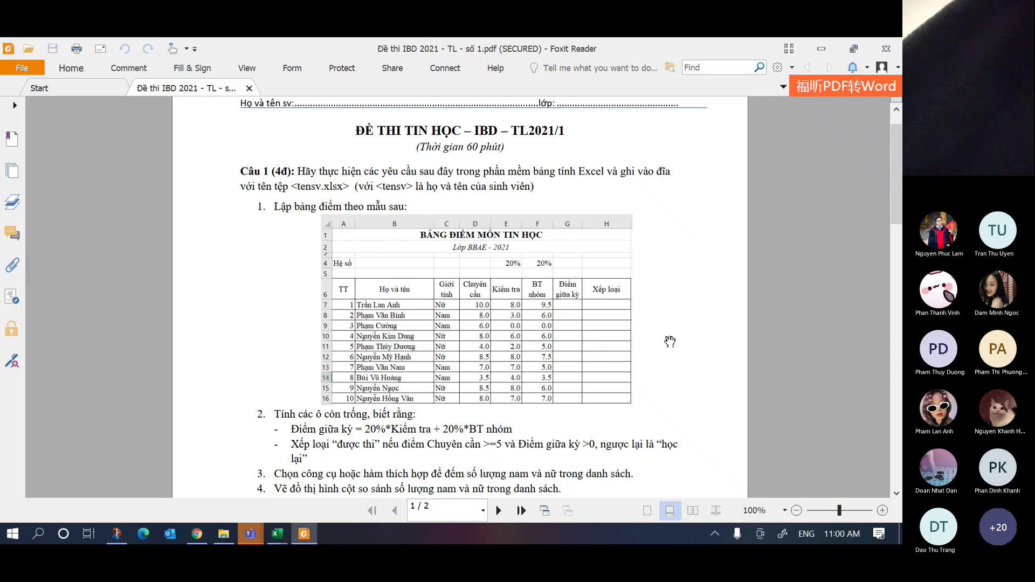
{"action": "key", "text": "super+plus"}
{"action": "key", "text": "super+minus"}
{"action": "key", "text": "super+plus"}
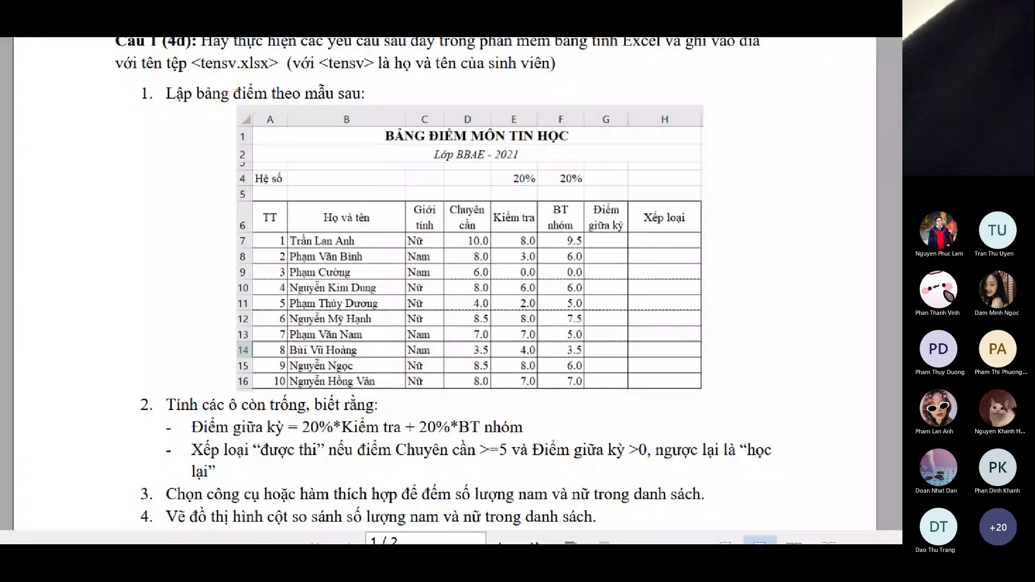
{"action": "mouse_move", "coordinate": [103, 54]}
{"action": "left_mouse_down"}
{"action": "mouse_move", "coordinate": [100, 464]}
{"action": "mouse_move", "coordinate": [153, 202]}
{"action": "mouse_move", "coordinate": [134, 413]}
{"action": "left_mouse_up"}
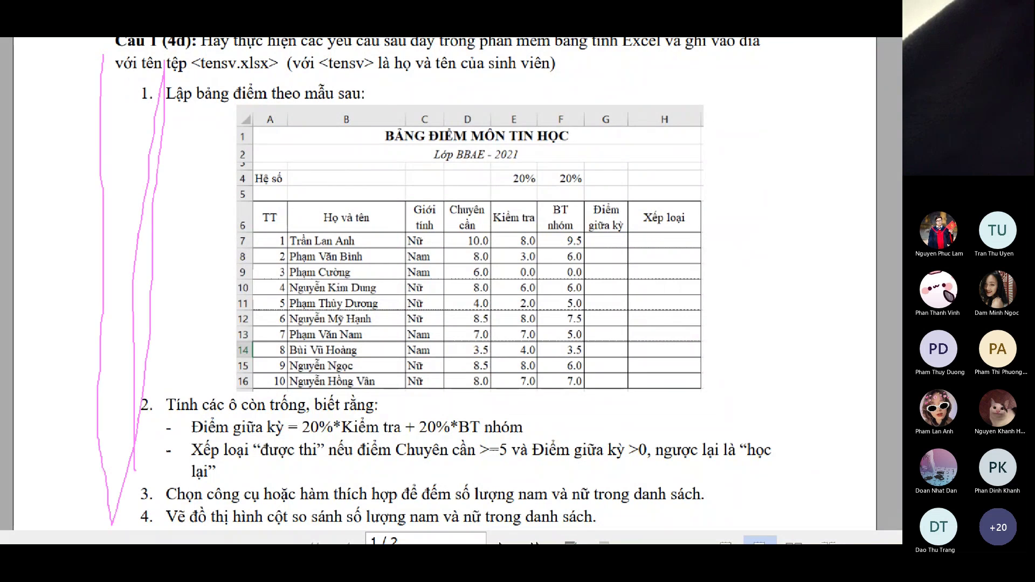
{"action": "key", "text": "Escape"}
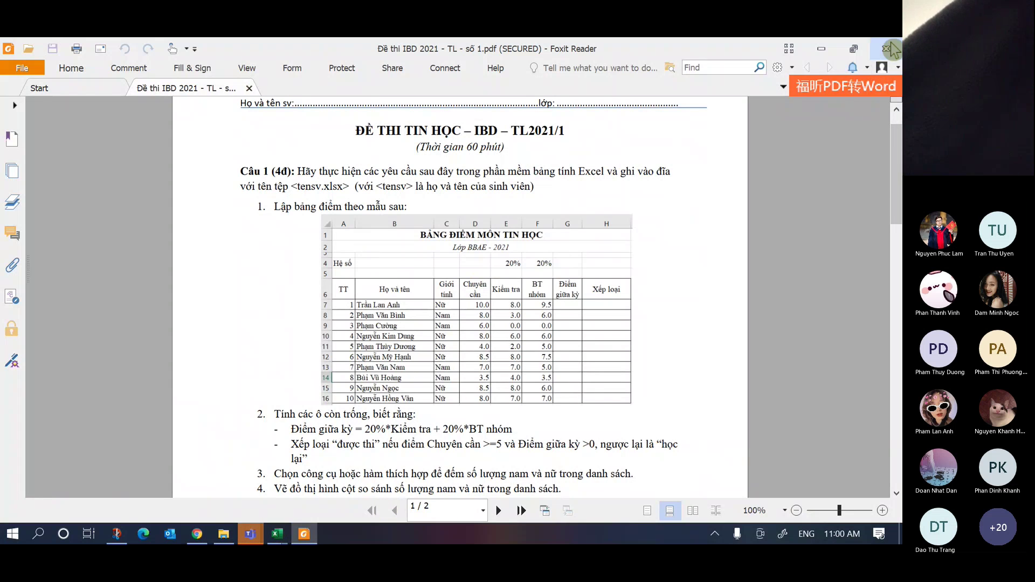
- Close the exam PDF and make the Teams meeting chat's message box ready for a new message
{"action": "left_click", "coordinate": [889, 49]}
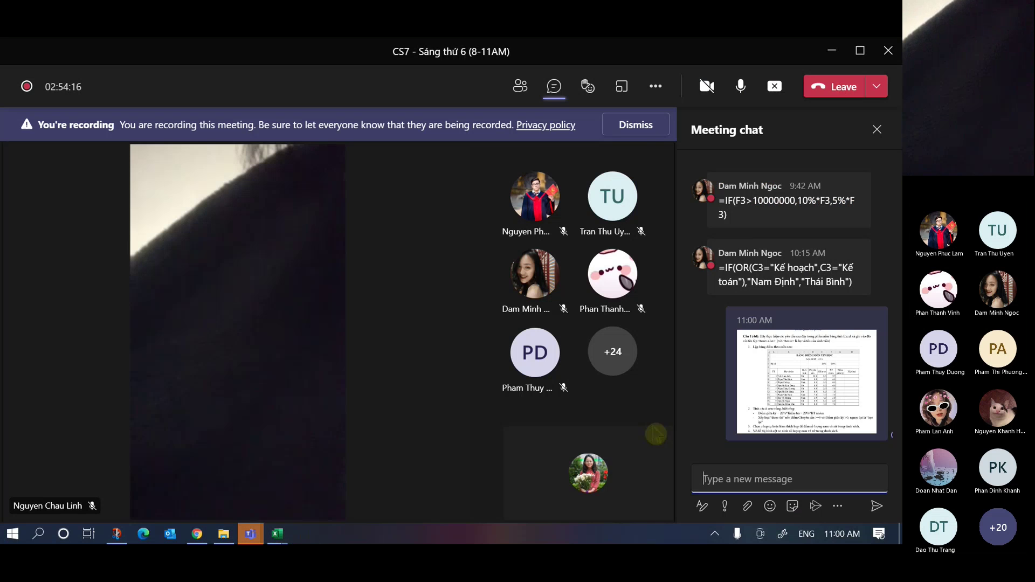
{"action": "left_click", "coordinate": [757, 466]}
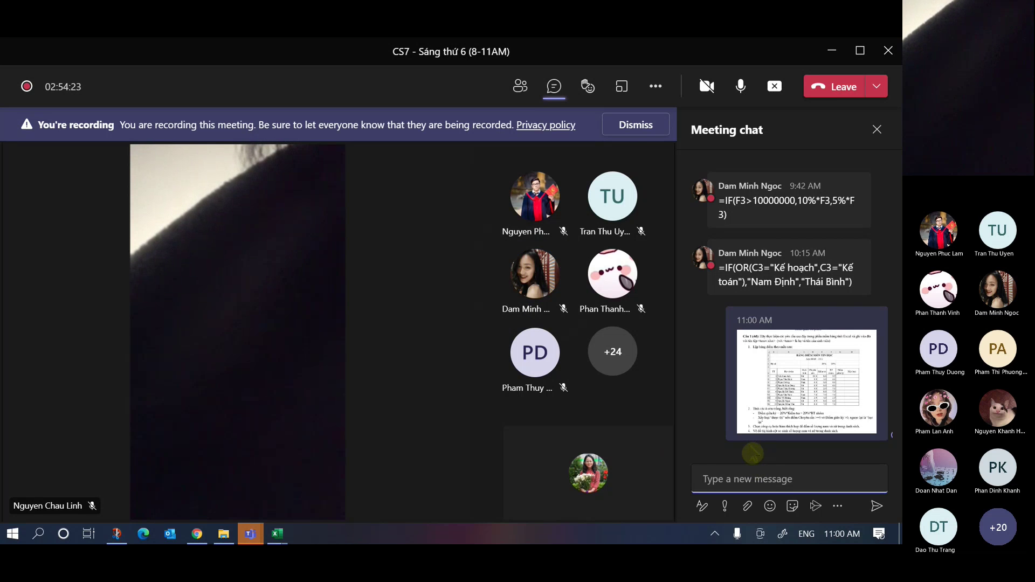